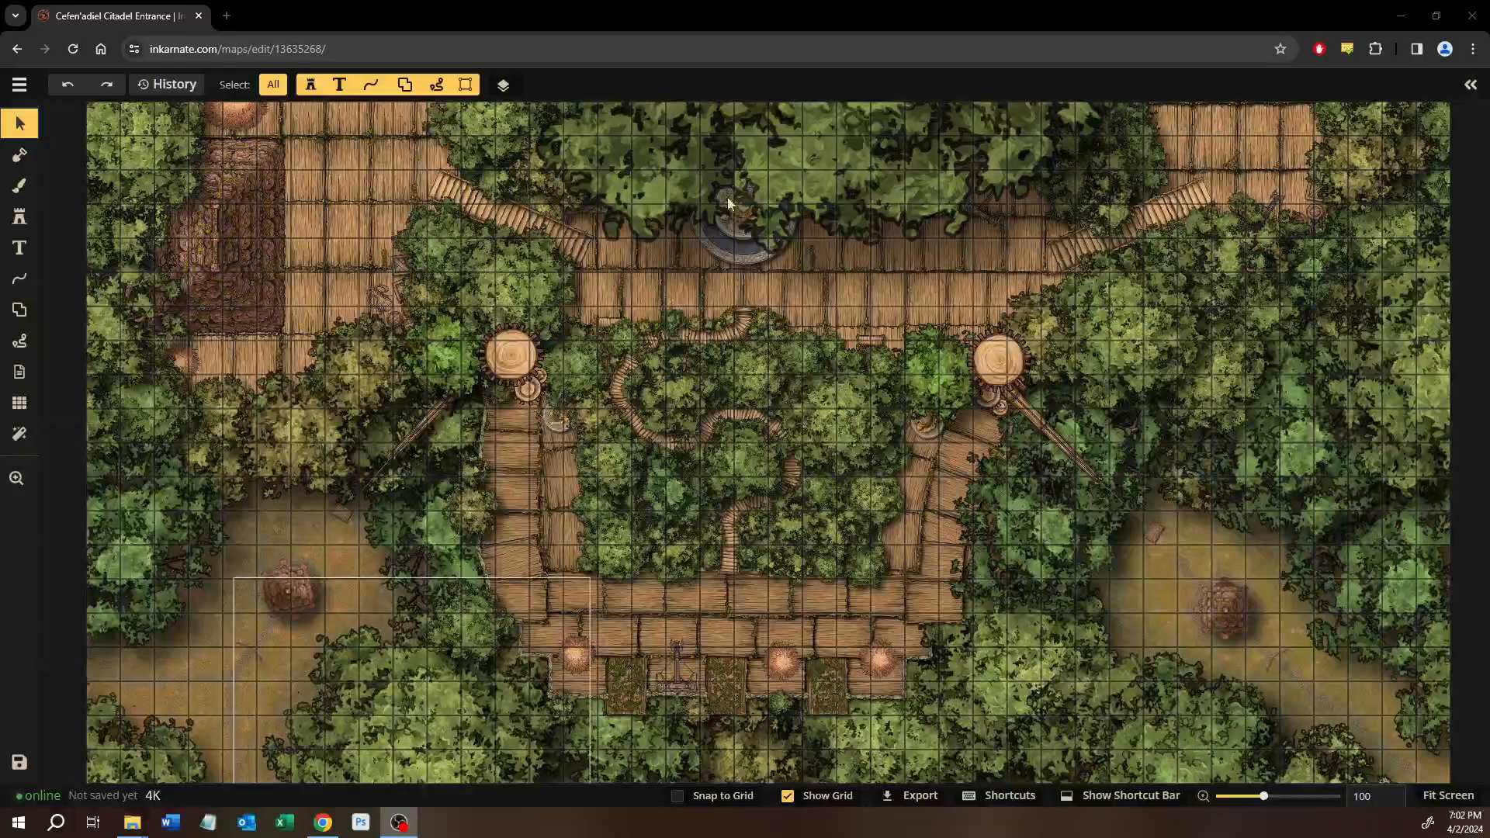
Examine the citadel map's southern walkway, guard platforms and garden edge, plus the crates and rope on the western platform.
left_click(734, 114)
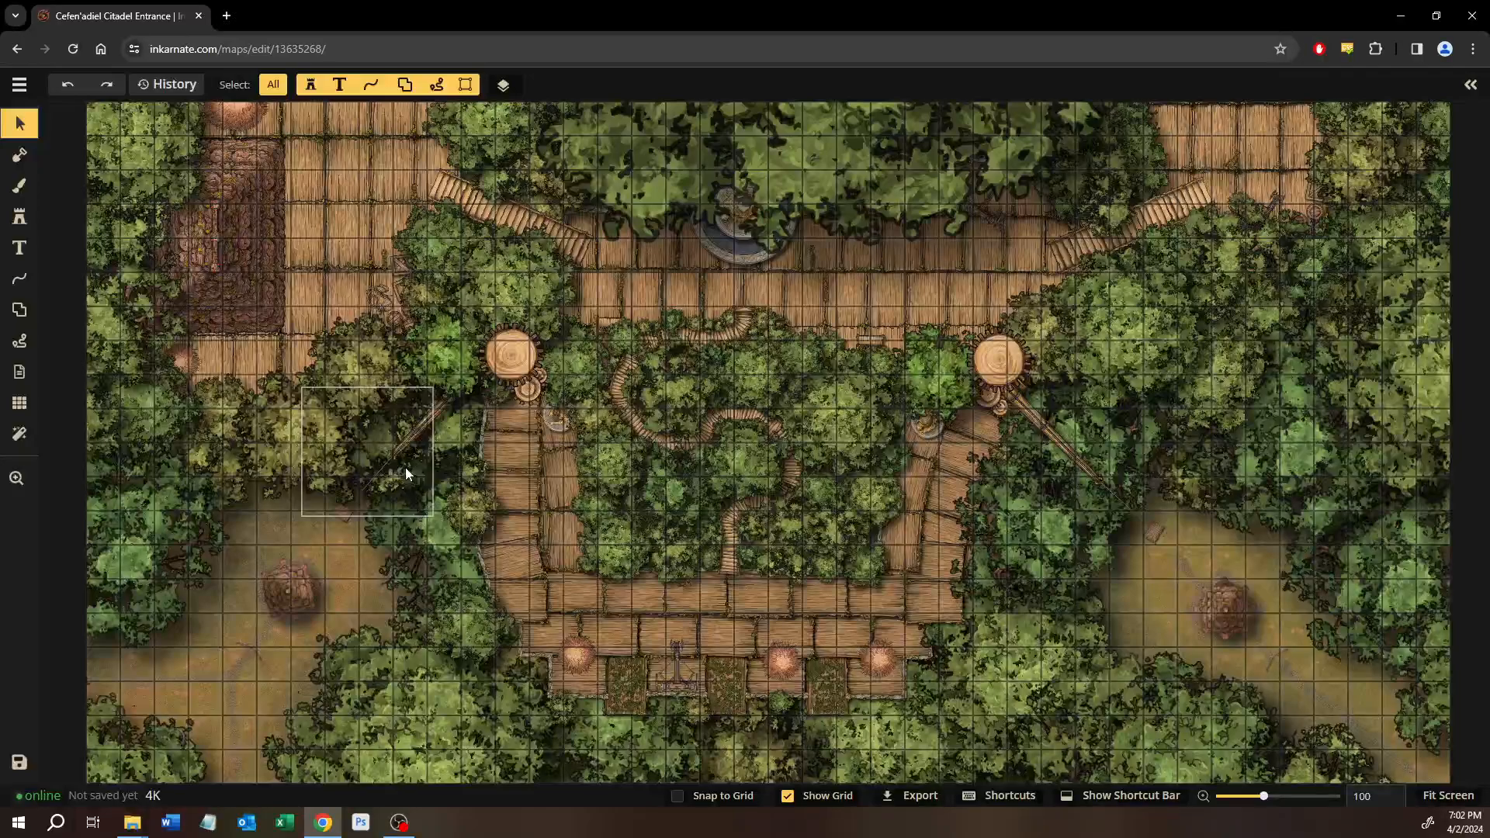
left_click_drag(352, 545, 438, 499)
scroll(375, 543, "up", 3)
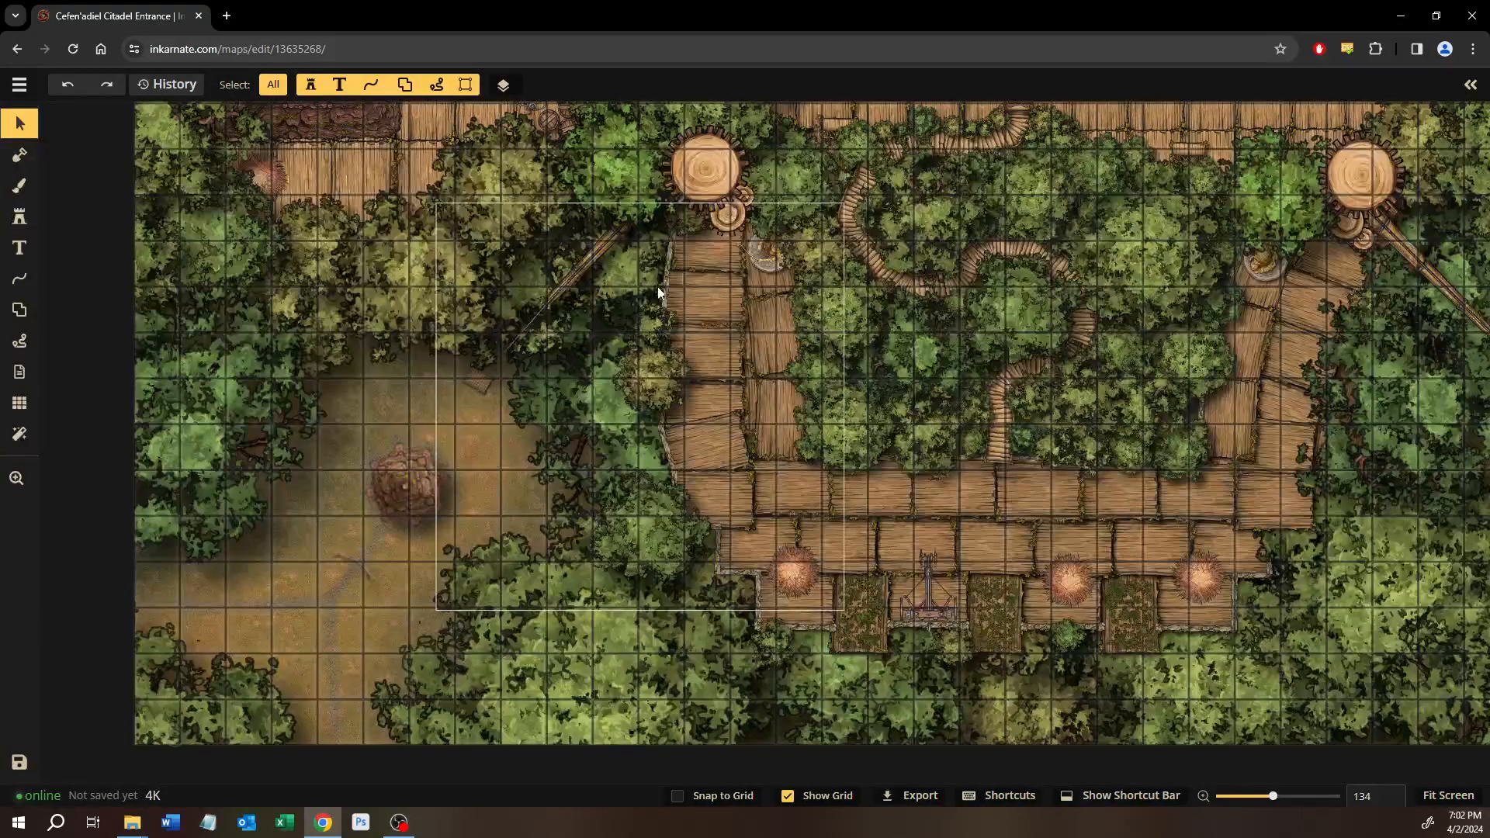
left_click_drag(658, 286, 337, 382)
scroll(762, 427, "up", 1)
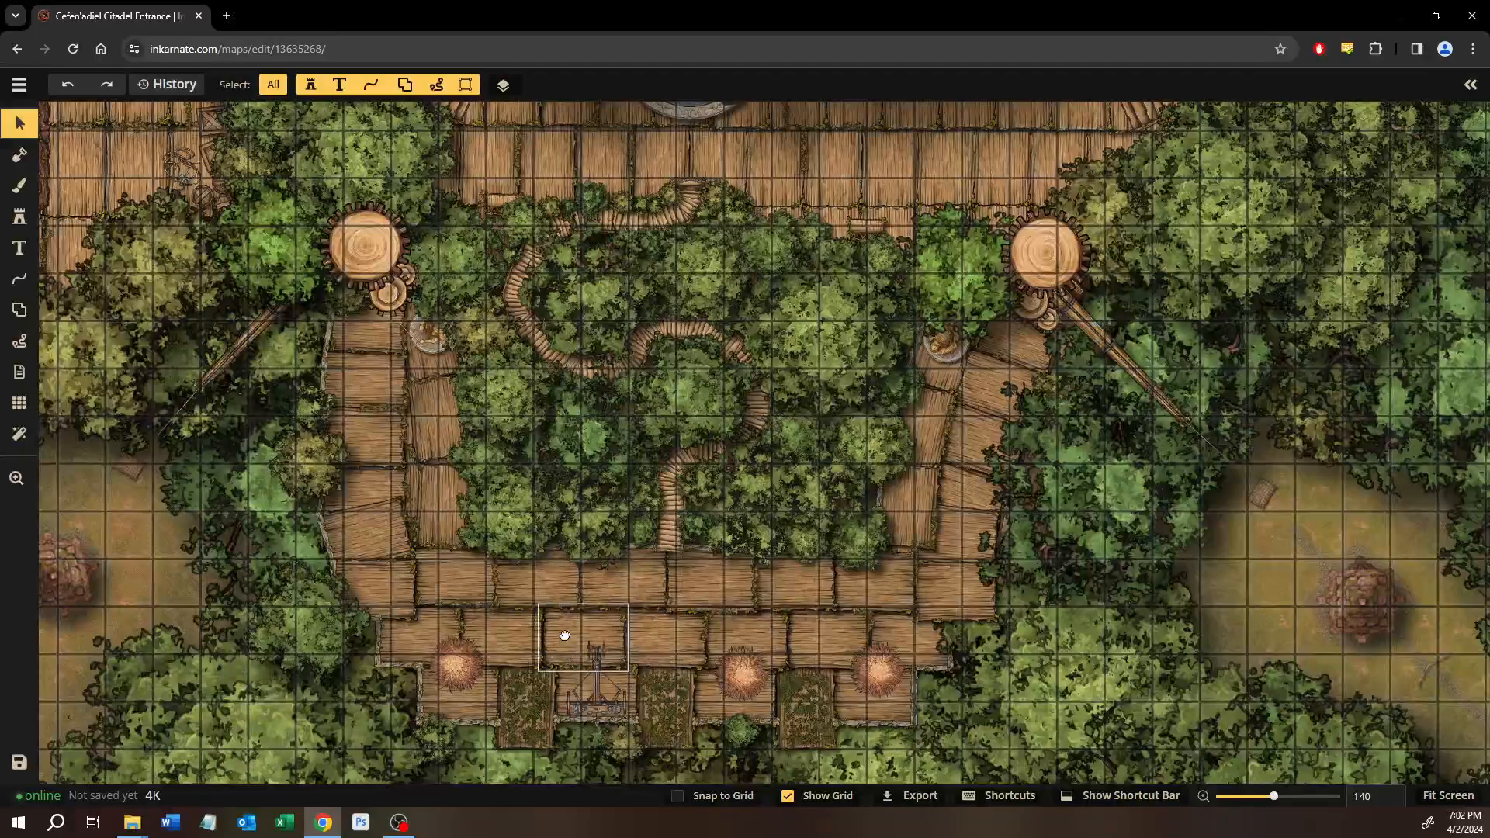
left_click_drag(566, 647, 572, 472)
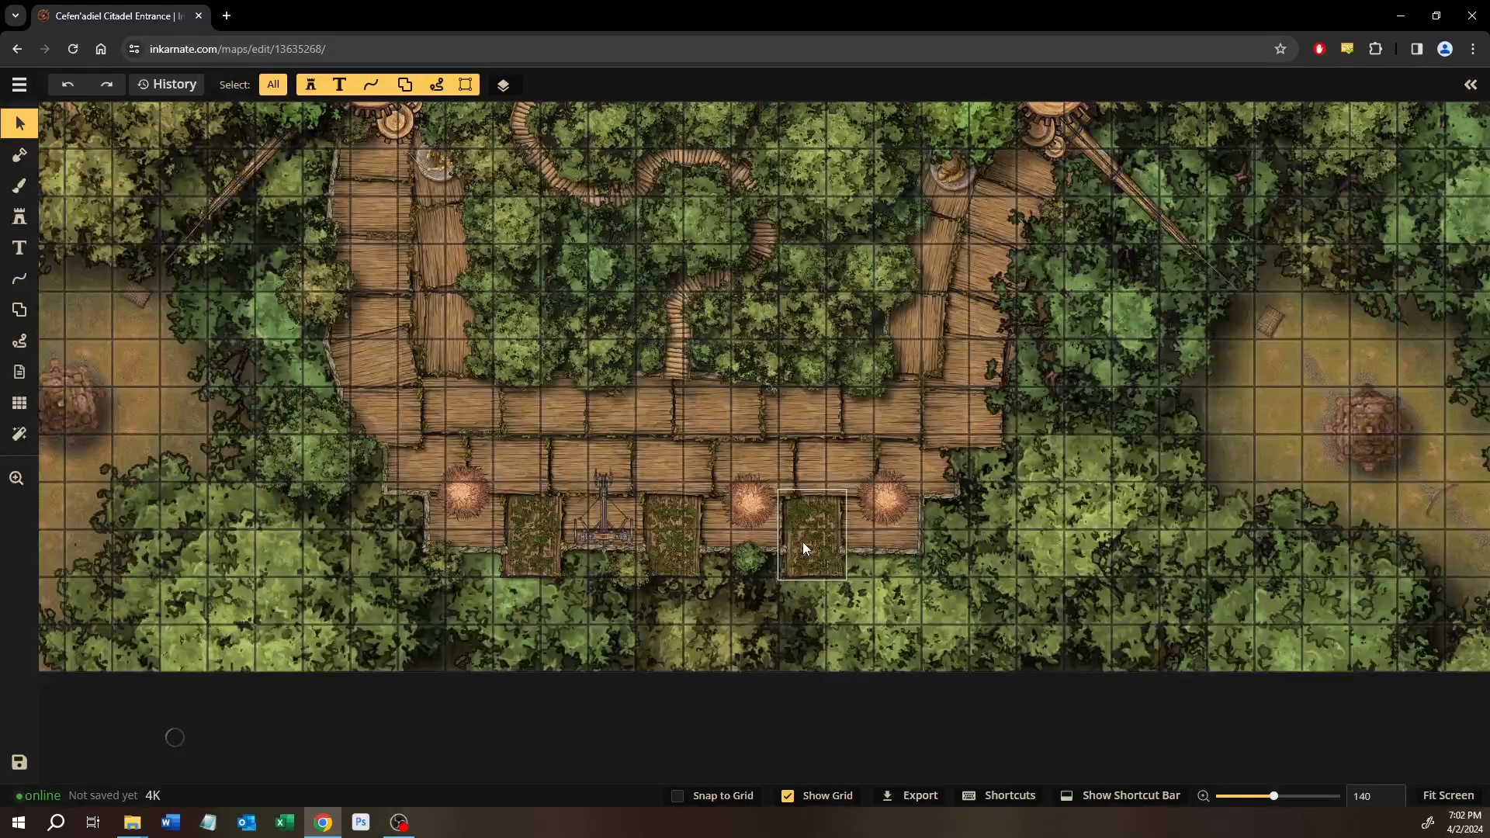
left_click_drag(469, 245, 636, 620)
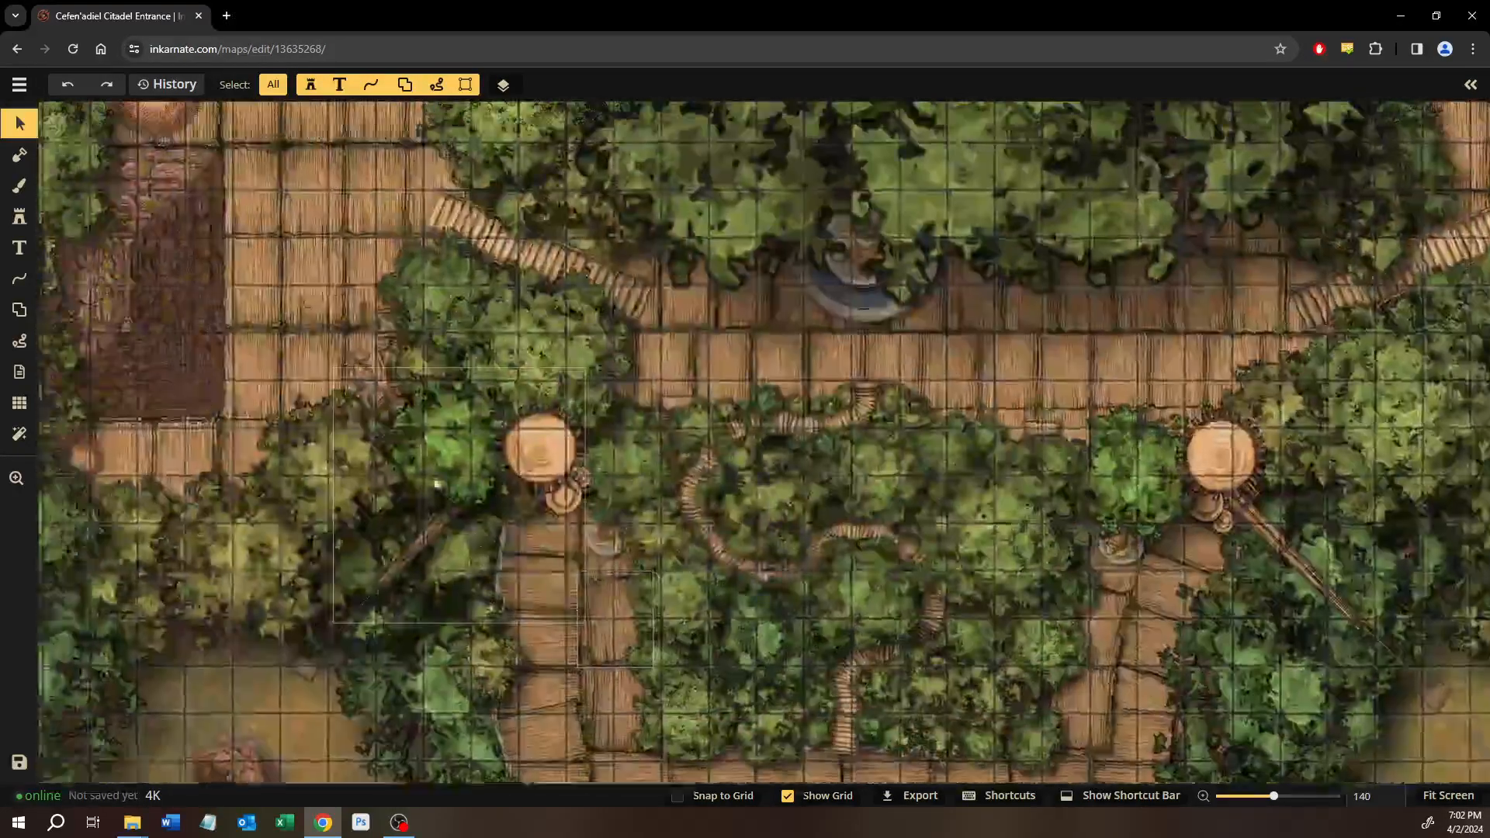
left_click_drag(437, 483, 624, 555)
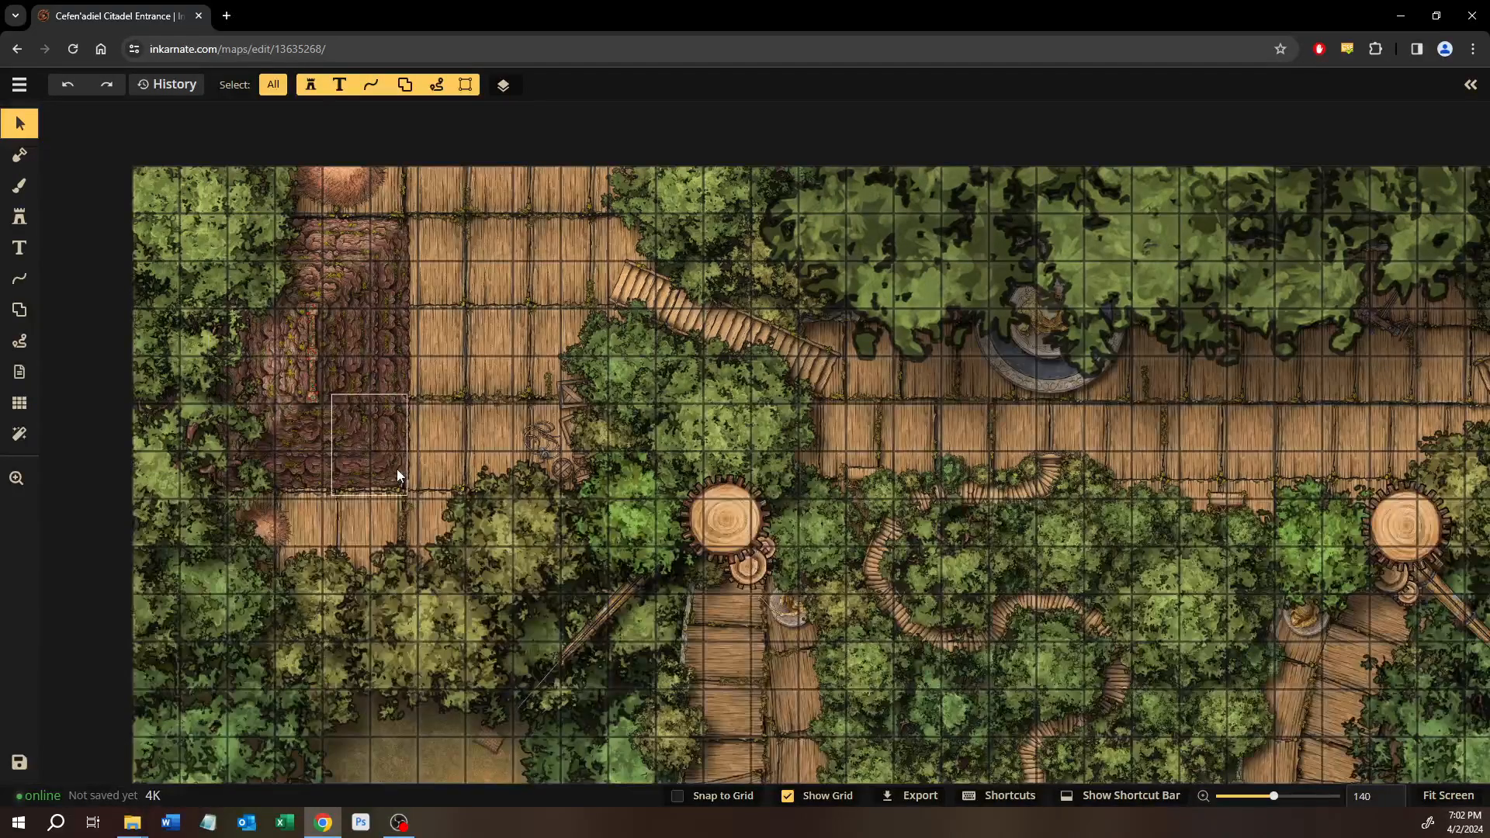
left_click_drag(431, 431, 233, 417)
scroll(368, 455, "up", 2)
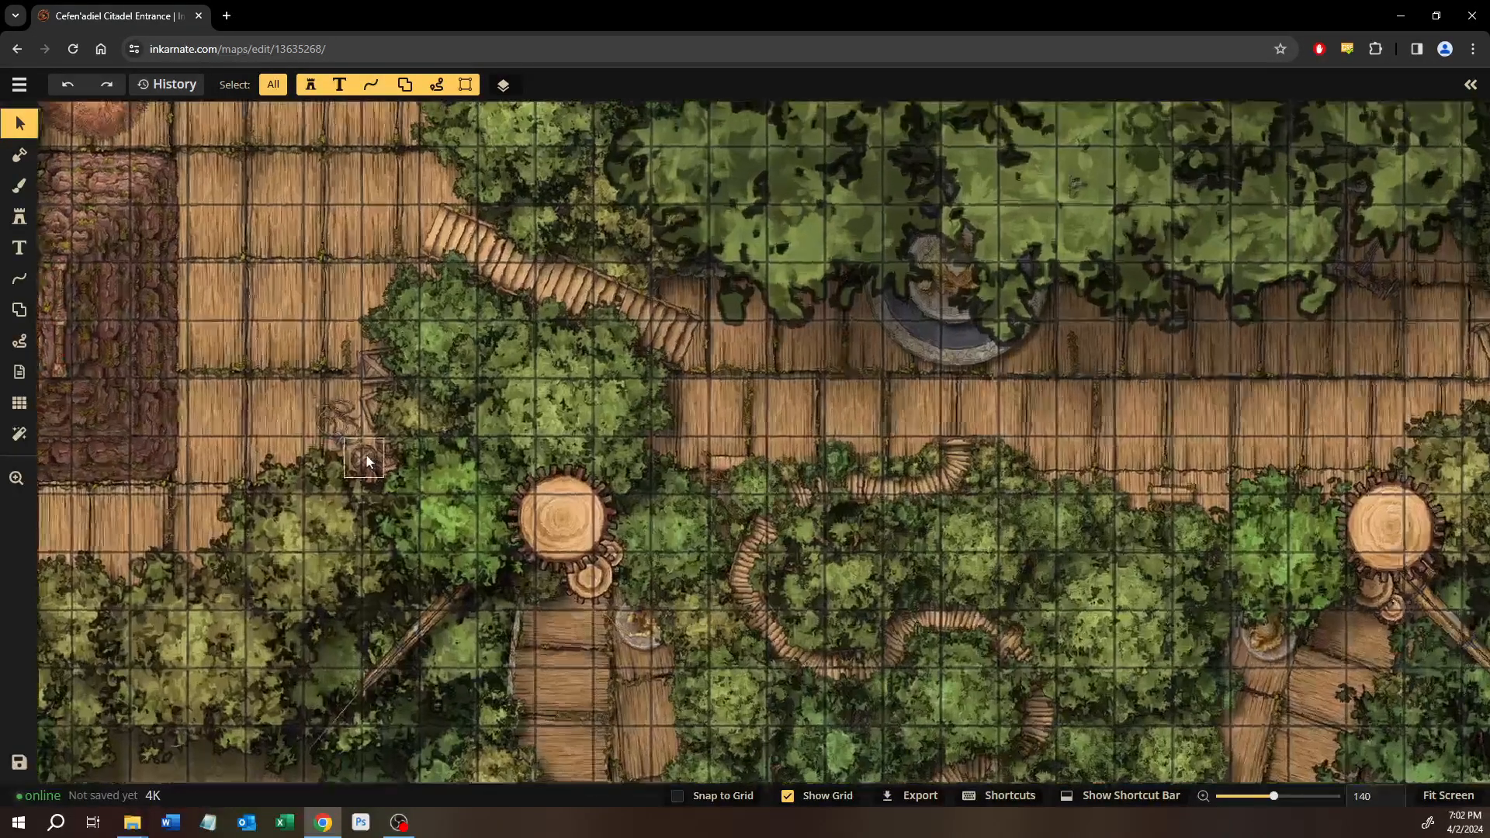
scroll(368, 455, "up", 4)
scroll(150, 495, "up", 1)
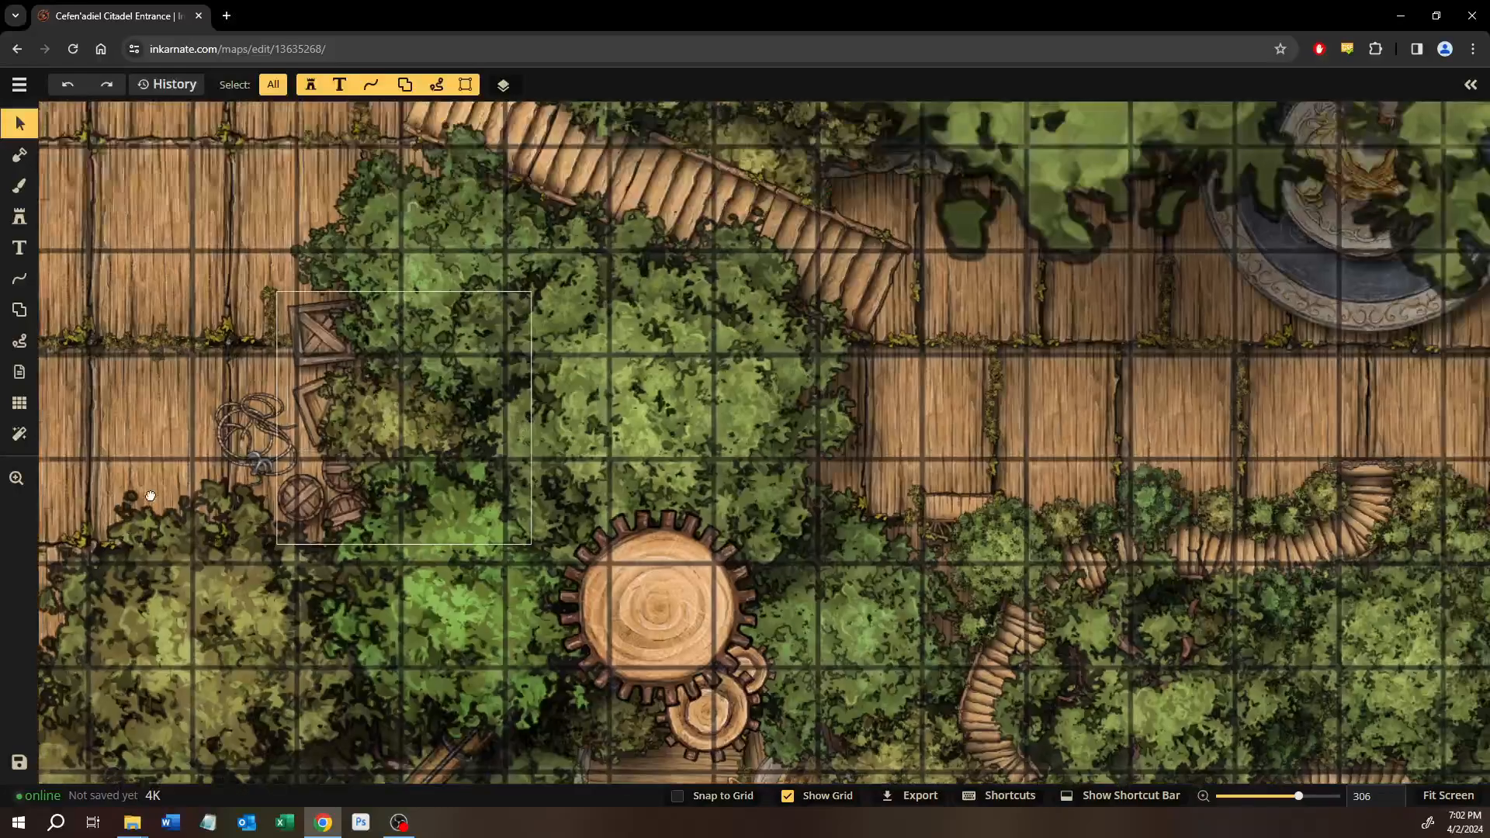
left_click_drag(150, 496, 7, 526)
Examine the eastern staircase and the upper platform with the crate and barrels at close range.
left_click_drag(1071, 431, 241, 531)
scroll(998, 482, "down", 3)
left_click_drag(1091, 485, 218, 608)
scroll(1088, 464, "up", 3)
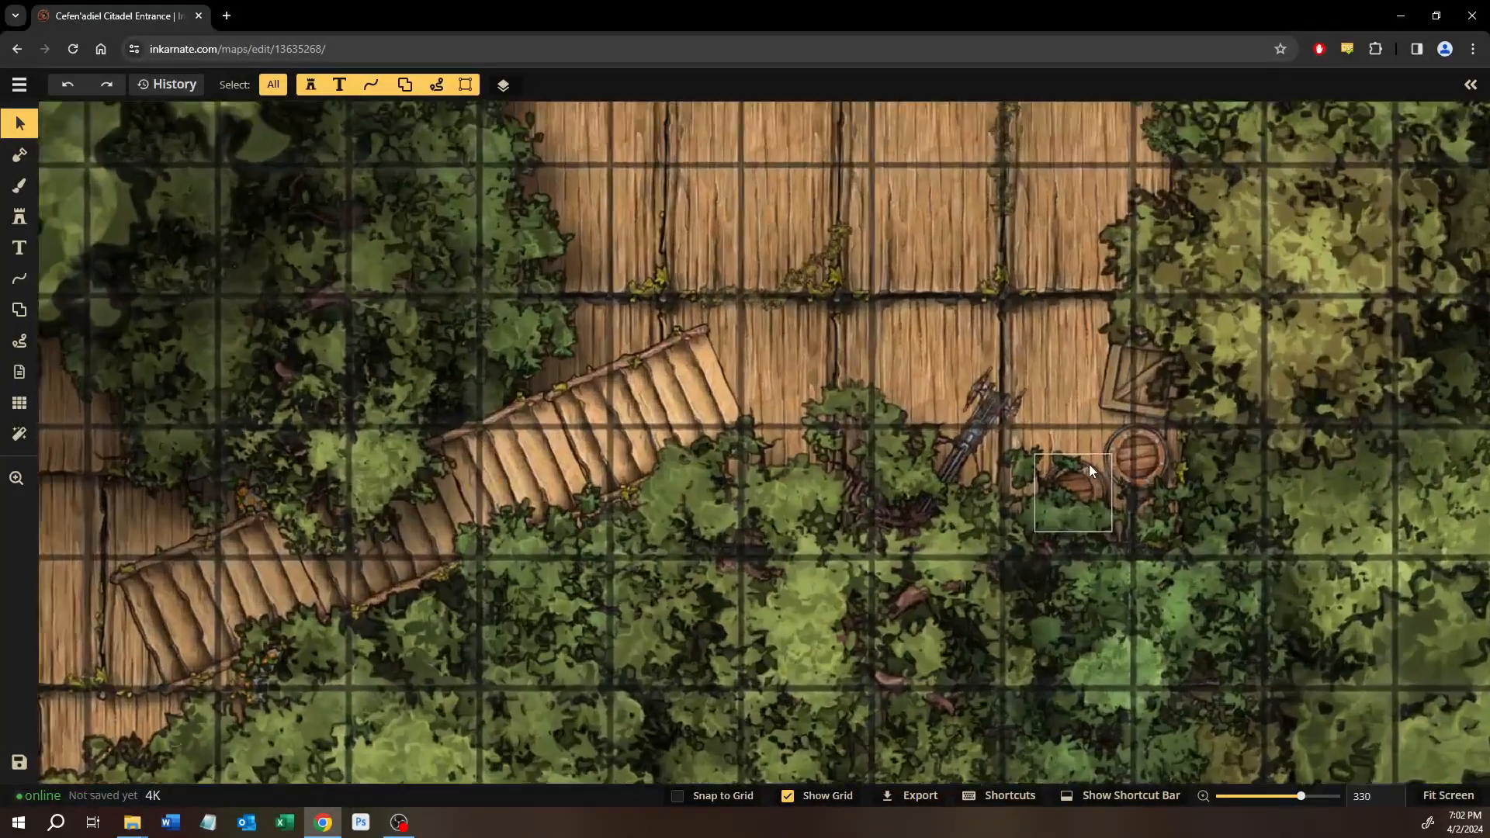
scroll(1088, 464, "up", 3)
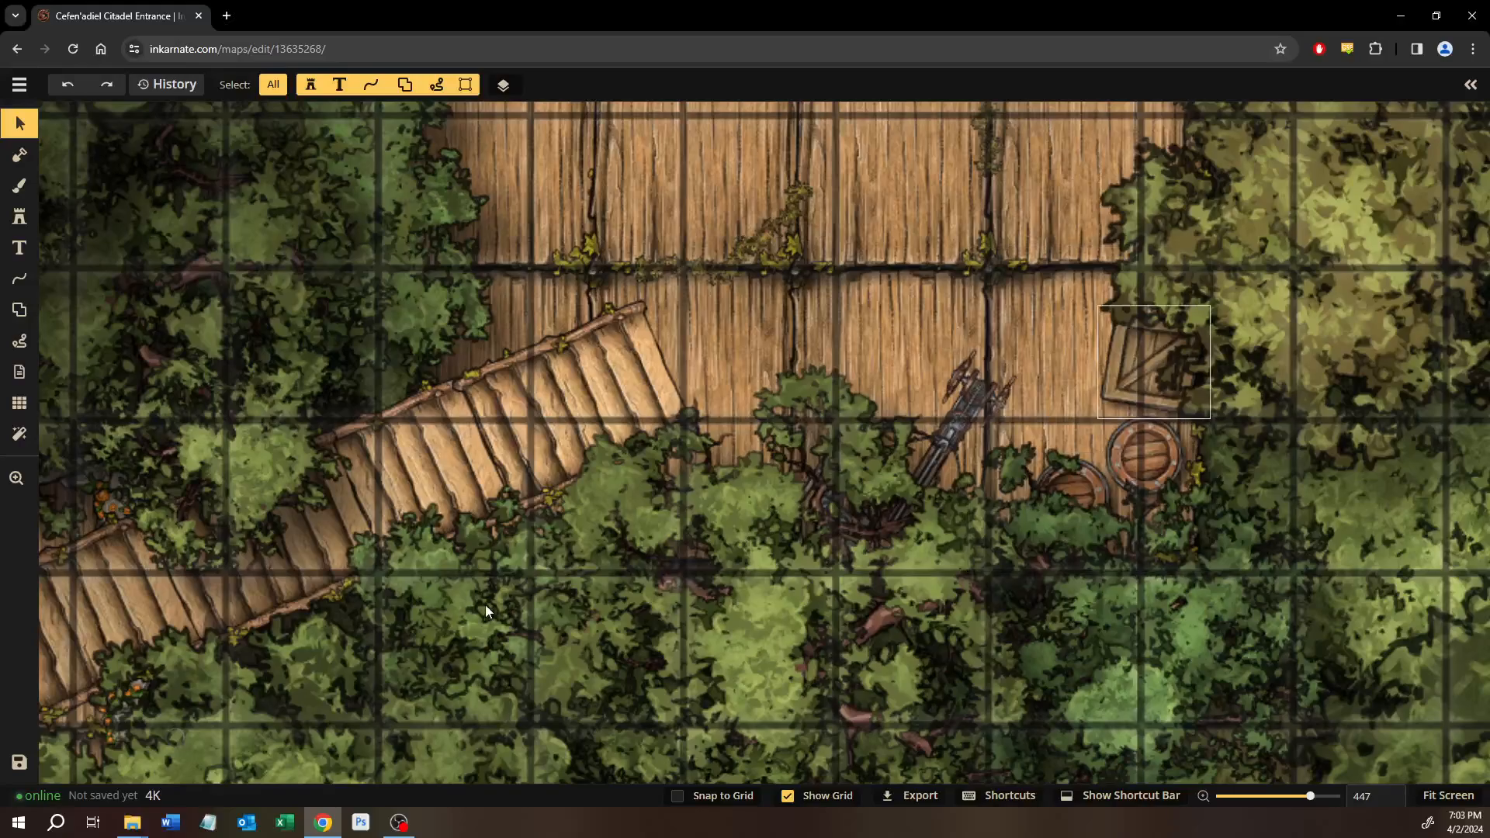
left_click_drag(741, 472, 1227, 226)
left_click_drag(544, 389, 767, 517)
scroll(588, 518, "down", 1)
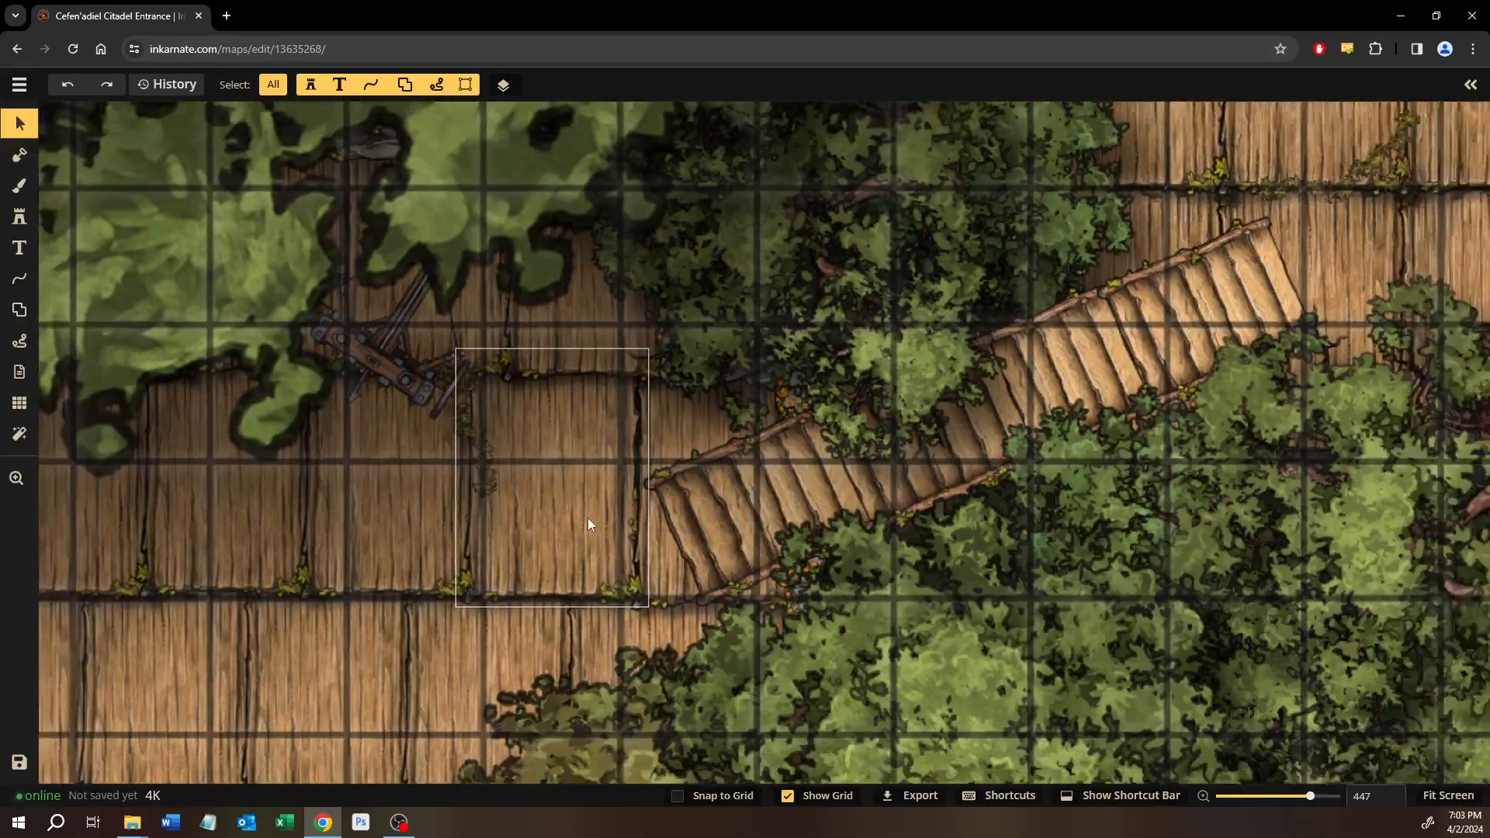
scroll(589, 519, "down", 3)
left_click_drag(675, 479, 932, 320)
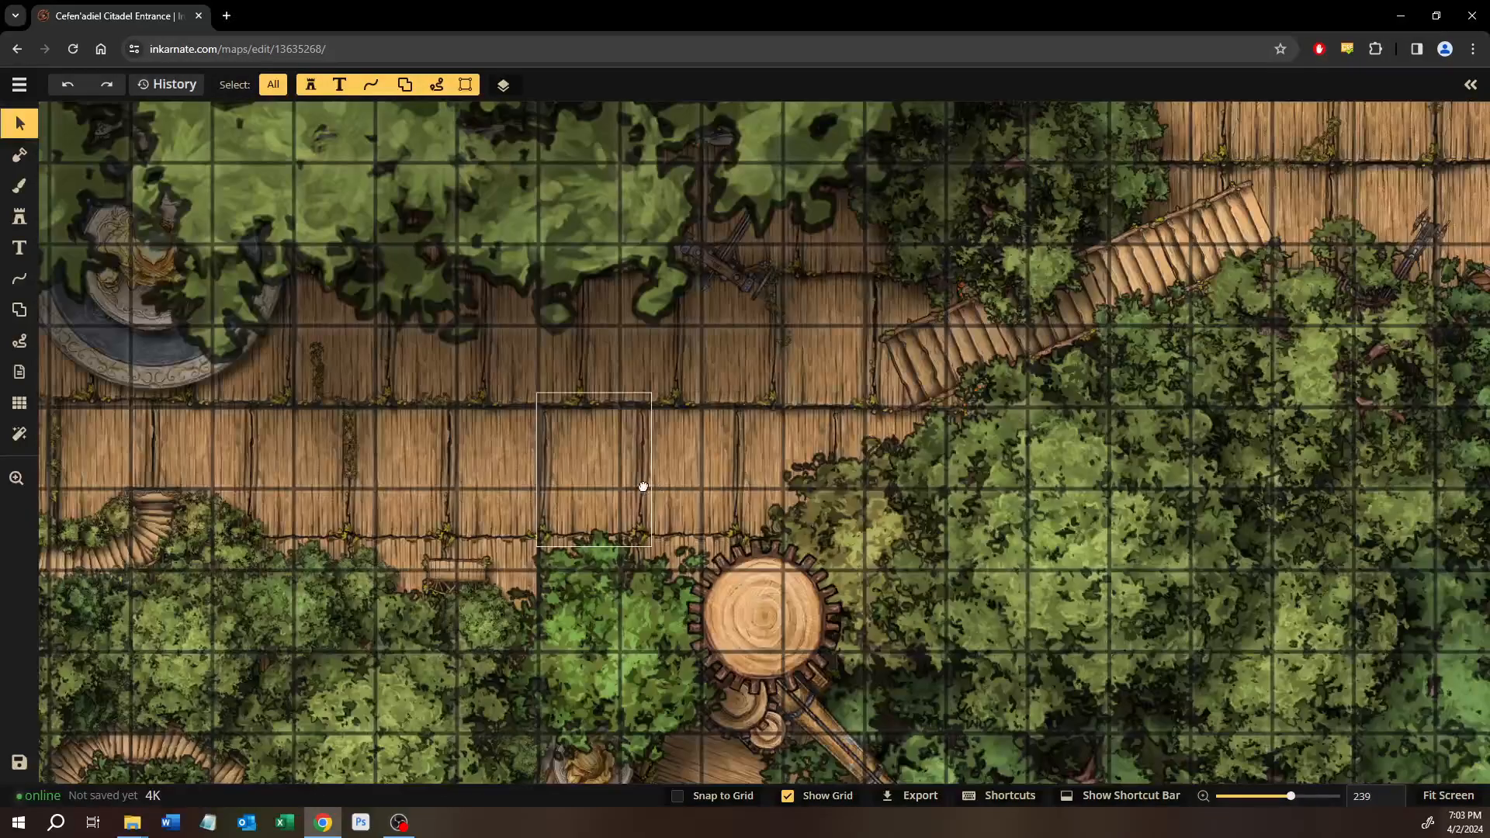
Inspect the eastern tower, the winding garden path and the fountain on the main walkway, ending with an overview of the map.
left_click_drag(643, 487, 719, 335)
left_click_drag(564, 631, 614, 455)
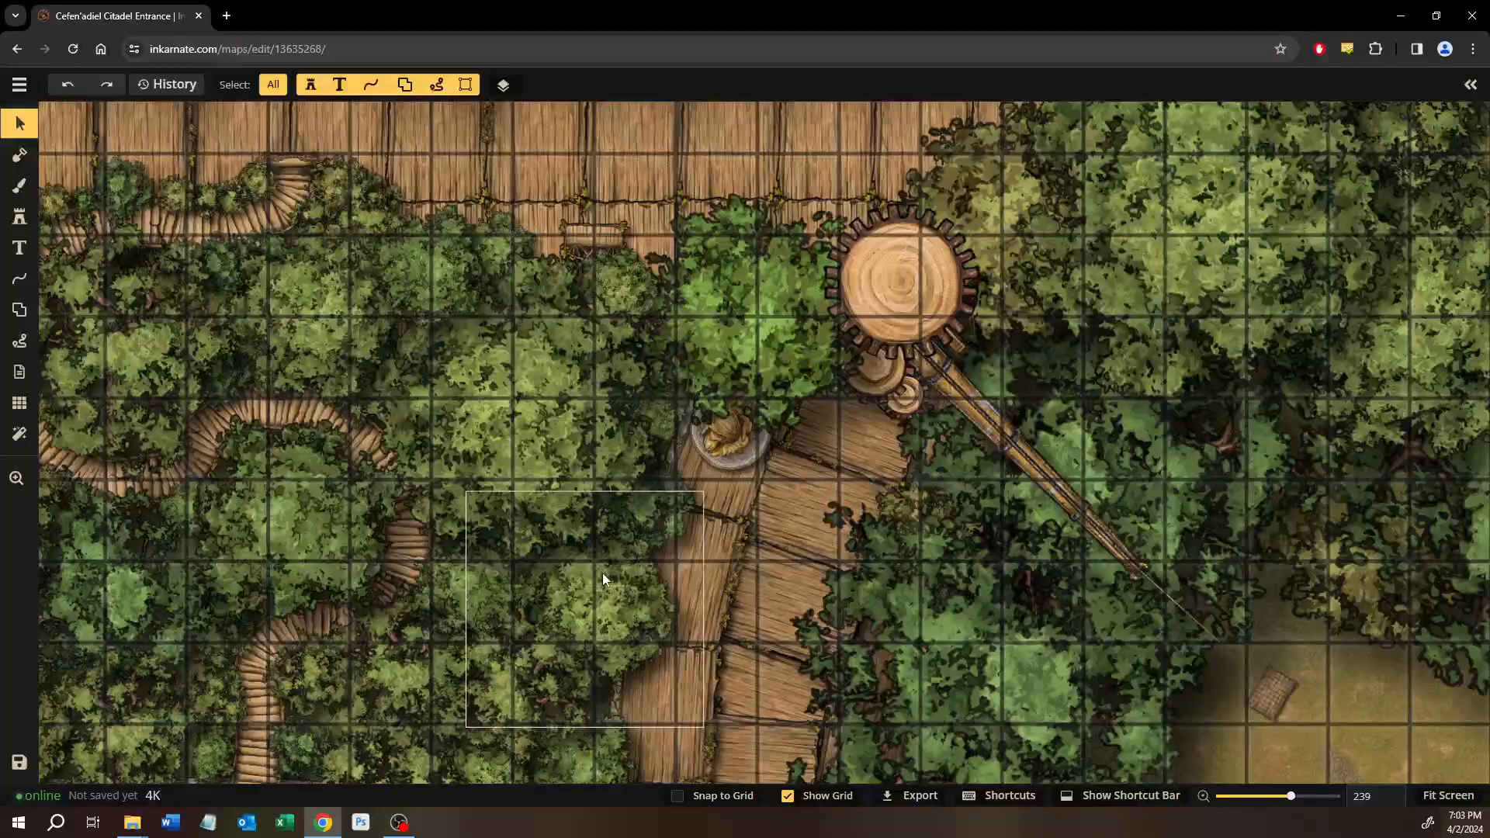
scroll(532, 413, "up", 1)
left_click_drag(691, 650, 576, 609)
scroll(529, 523, "down", 1)
left_click_drag(349, 334, 899, 426)
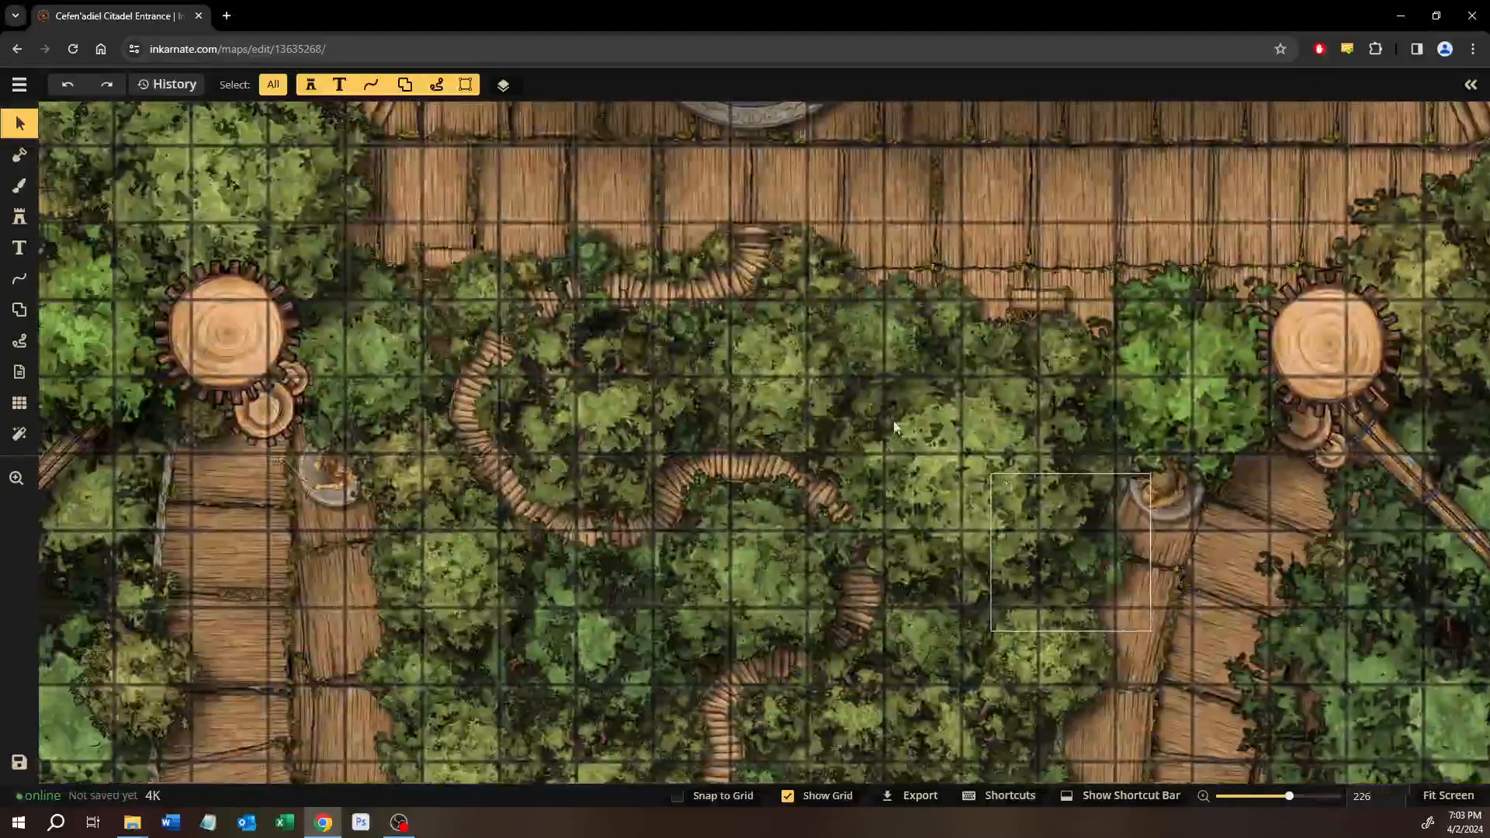
left_click_drag(602, 556, 612, 563)
left_click_drag(901, 116, 620, 428)
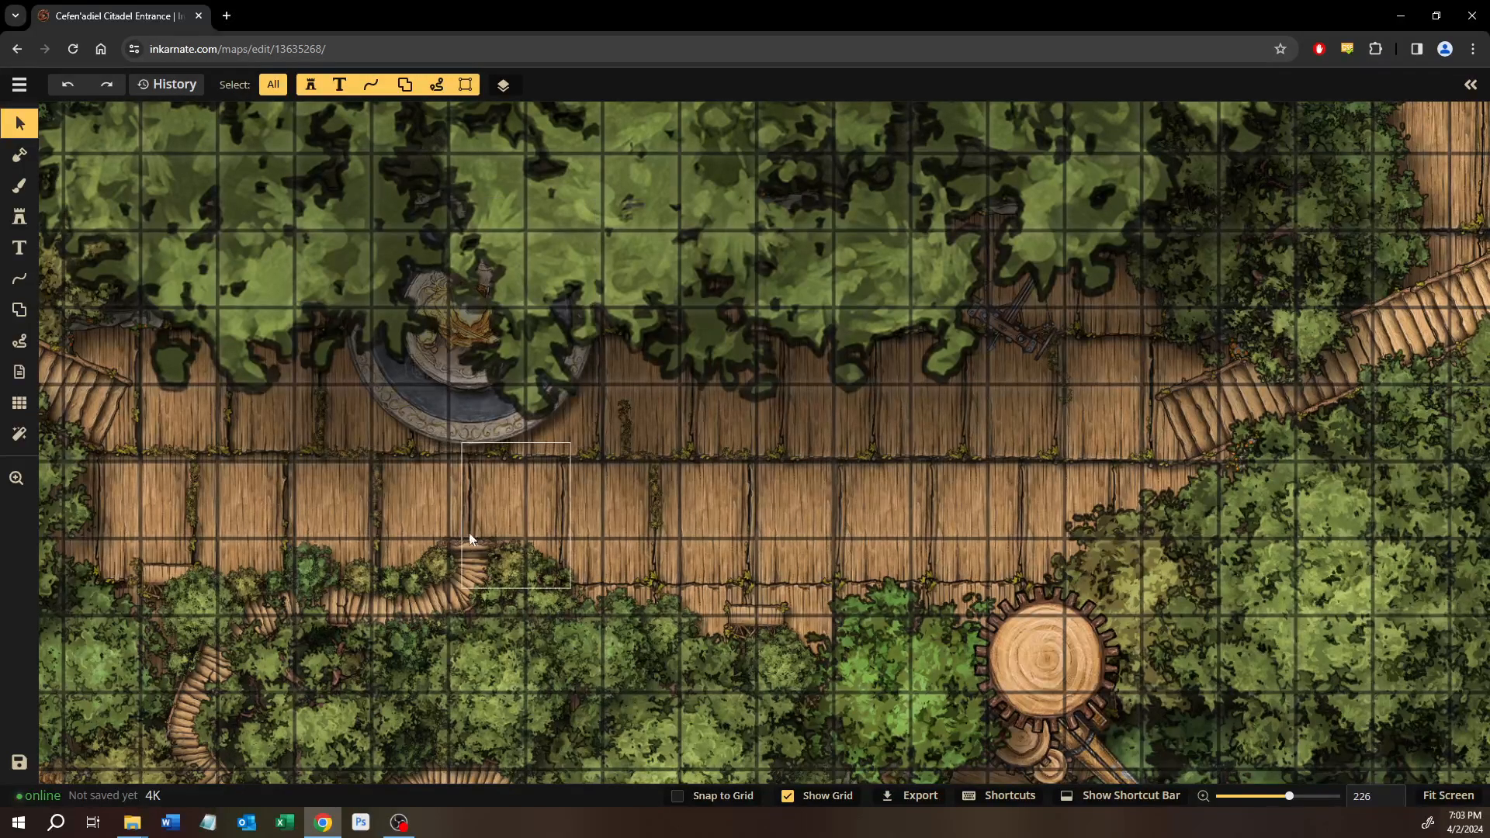
scroll(470, 527, "down", 5)
scroll(470, 529, "down", 3)
left_click_drag(464, 561, 651, 390)
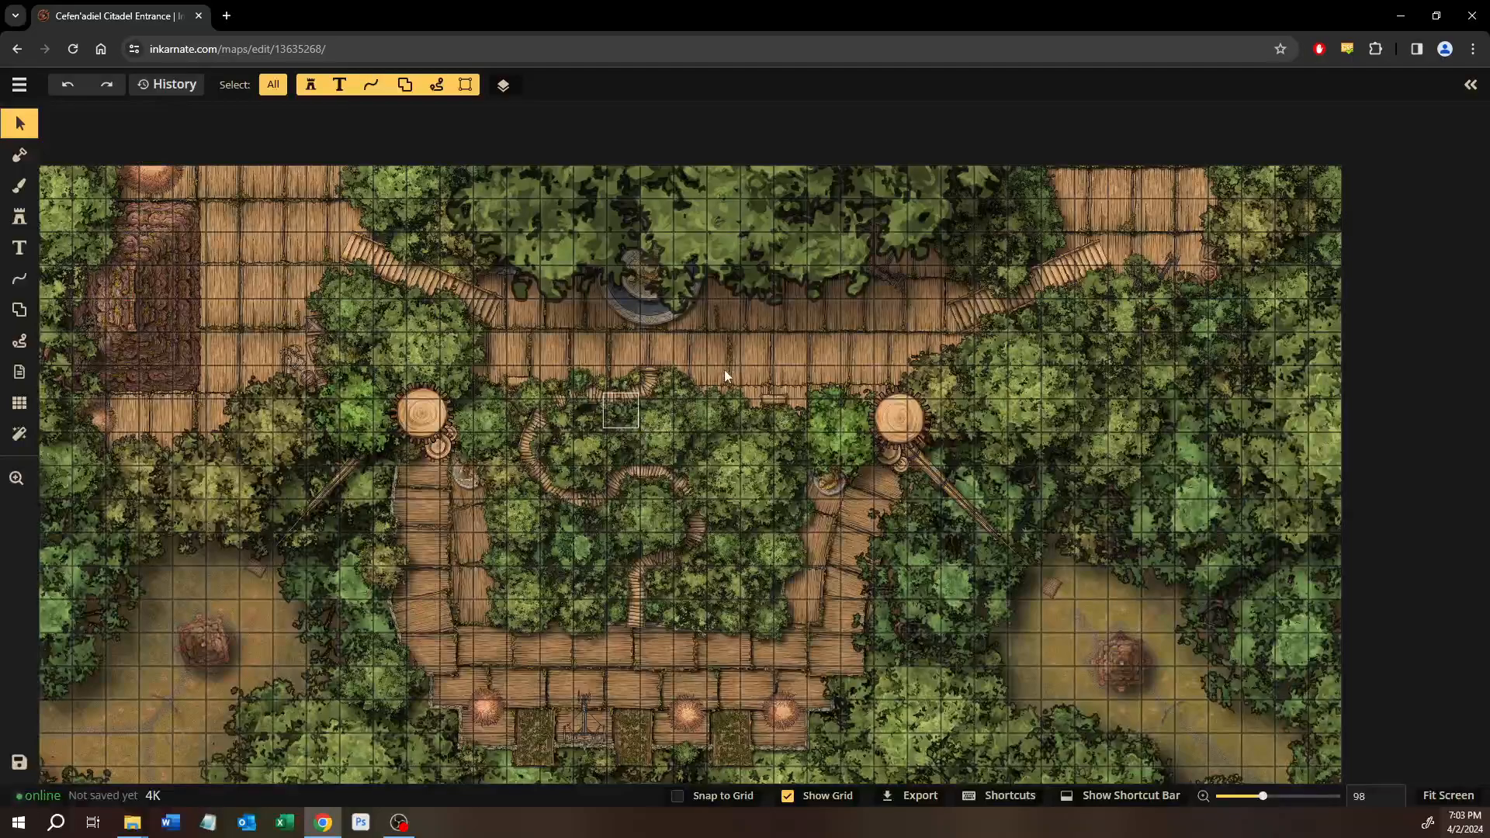
scroll(710, 376, "down", 1)
left_click_drag(651, 459, 675, 438)
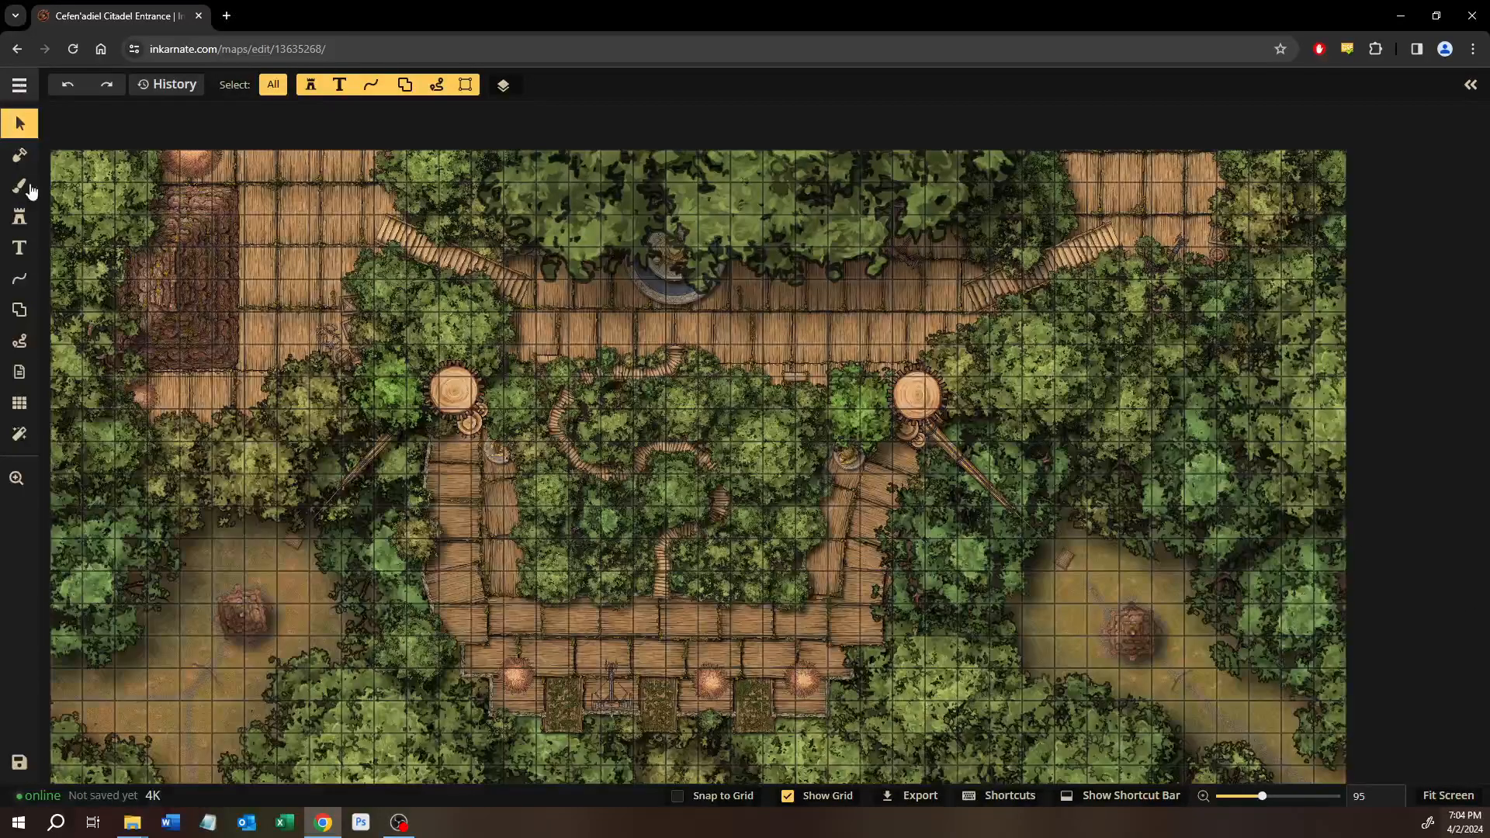
Return to the map library and open the Offering Tree map for editing.
left_click(20, 84)
left_click(35, 406)
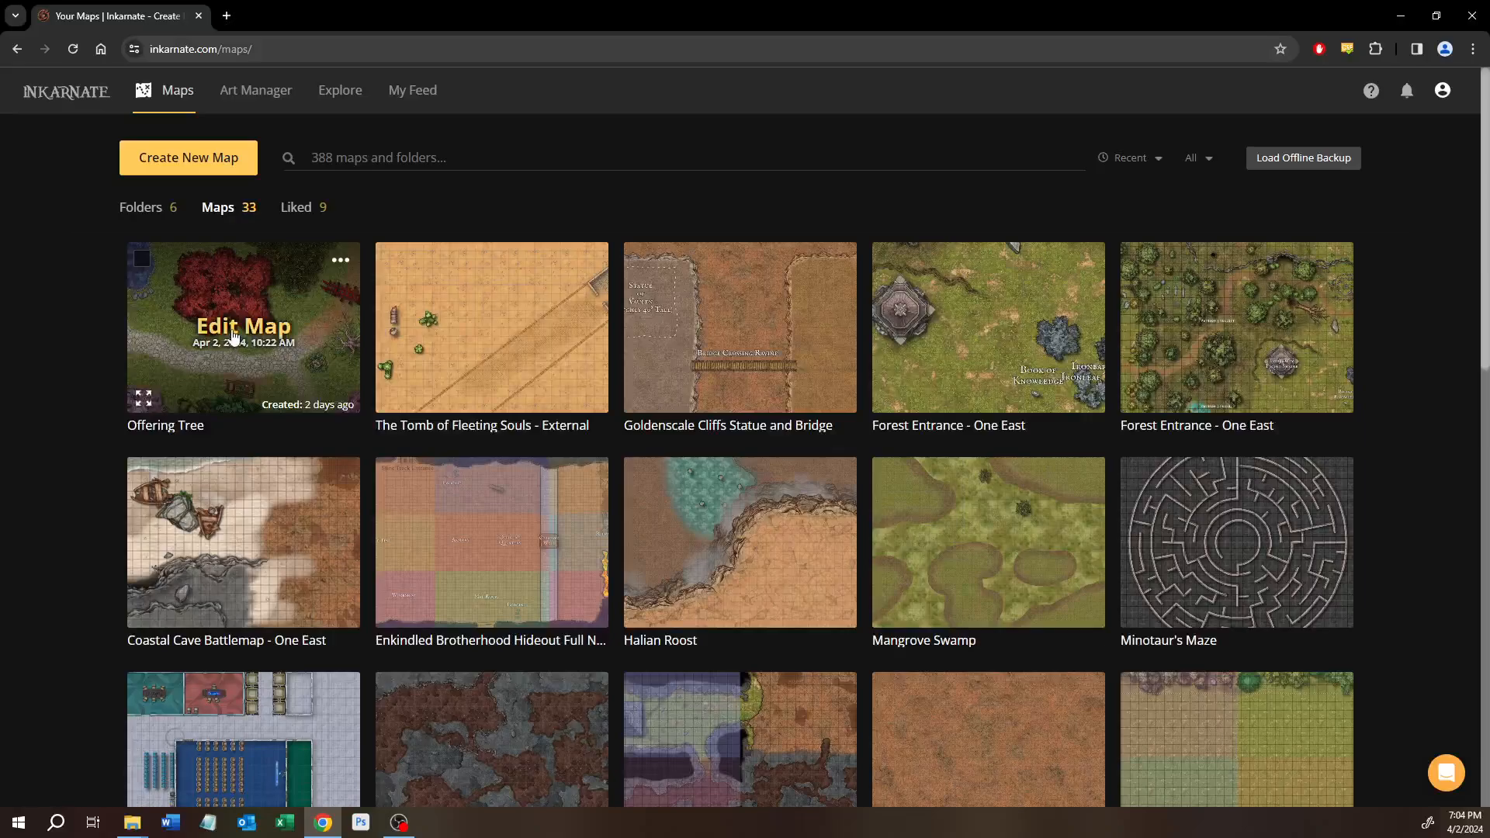
left_click(233, 335)
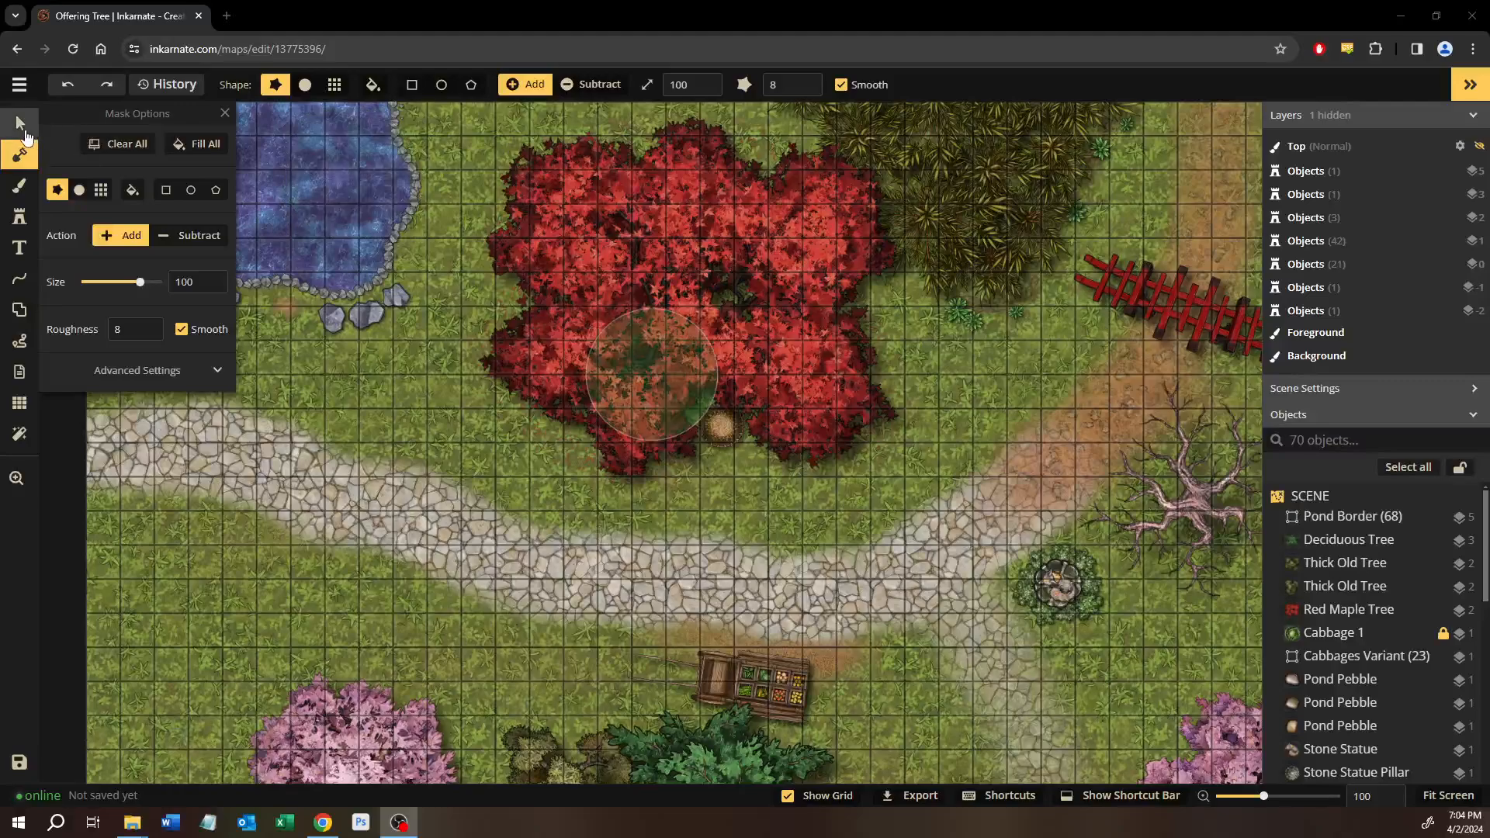
Show the shortcut bar and activate the Select tool.
left_click(1121, 796)
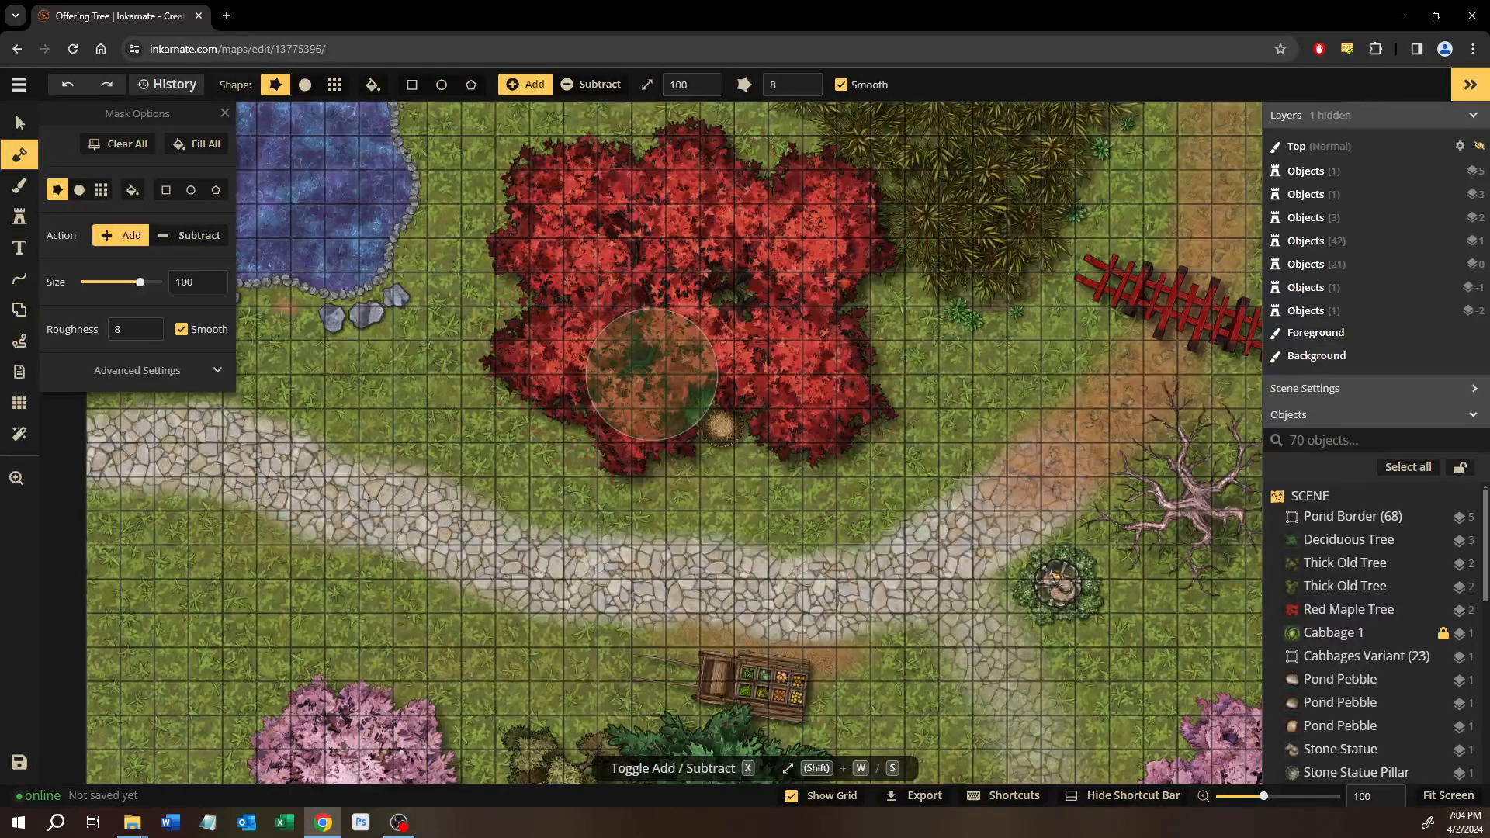
left_click(20, 123)
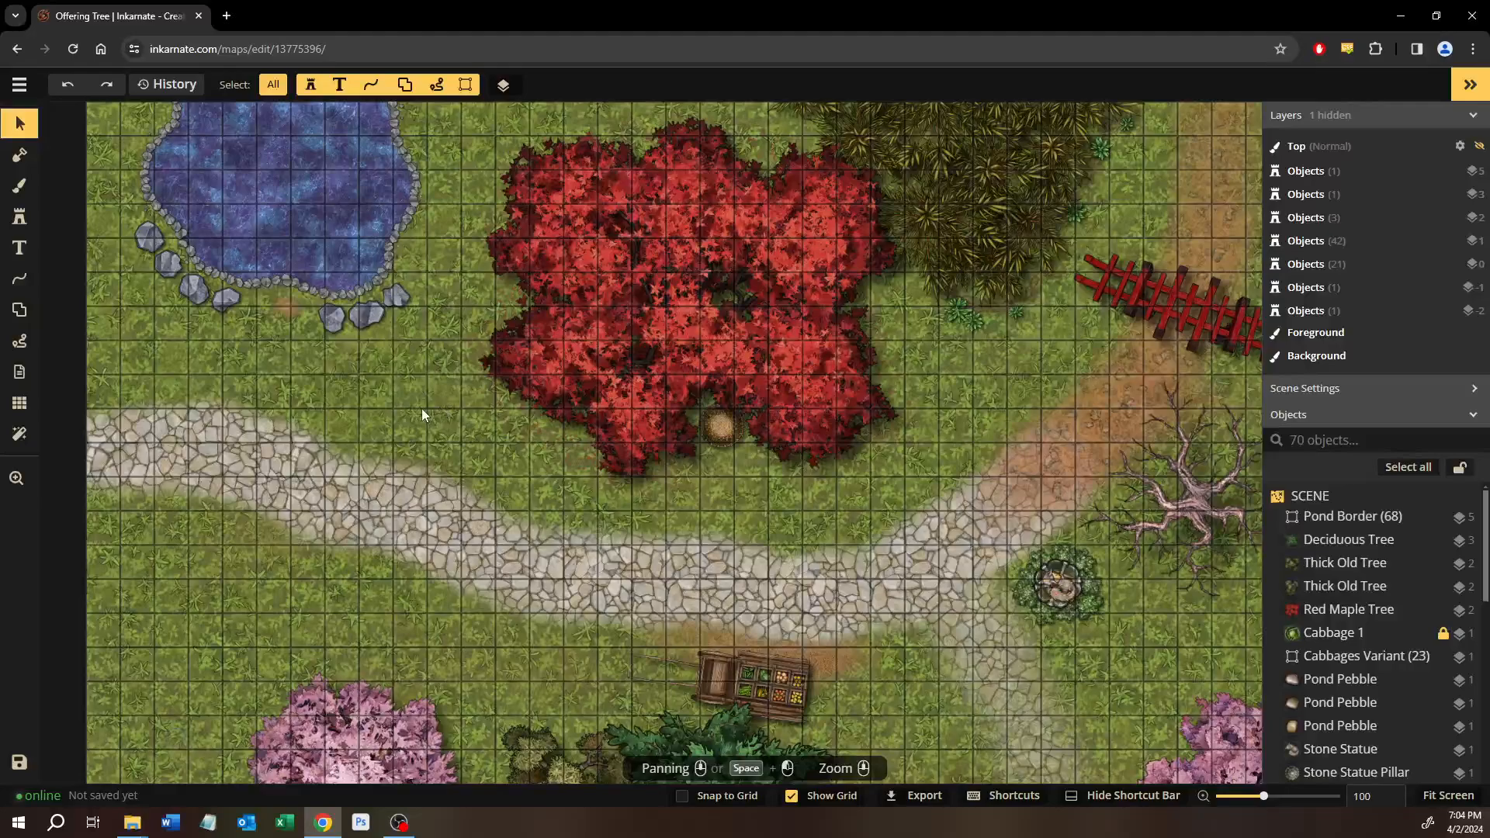
Survey the Offering Tree map from the broken red fence and dirt path across to the pond.
left_click_drag(422, 409, 280, 365)
left_click_drag(743, 438, 535, 498)
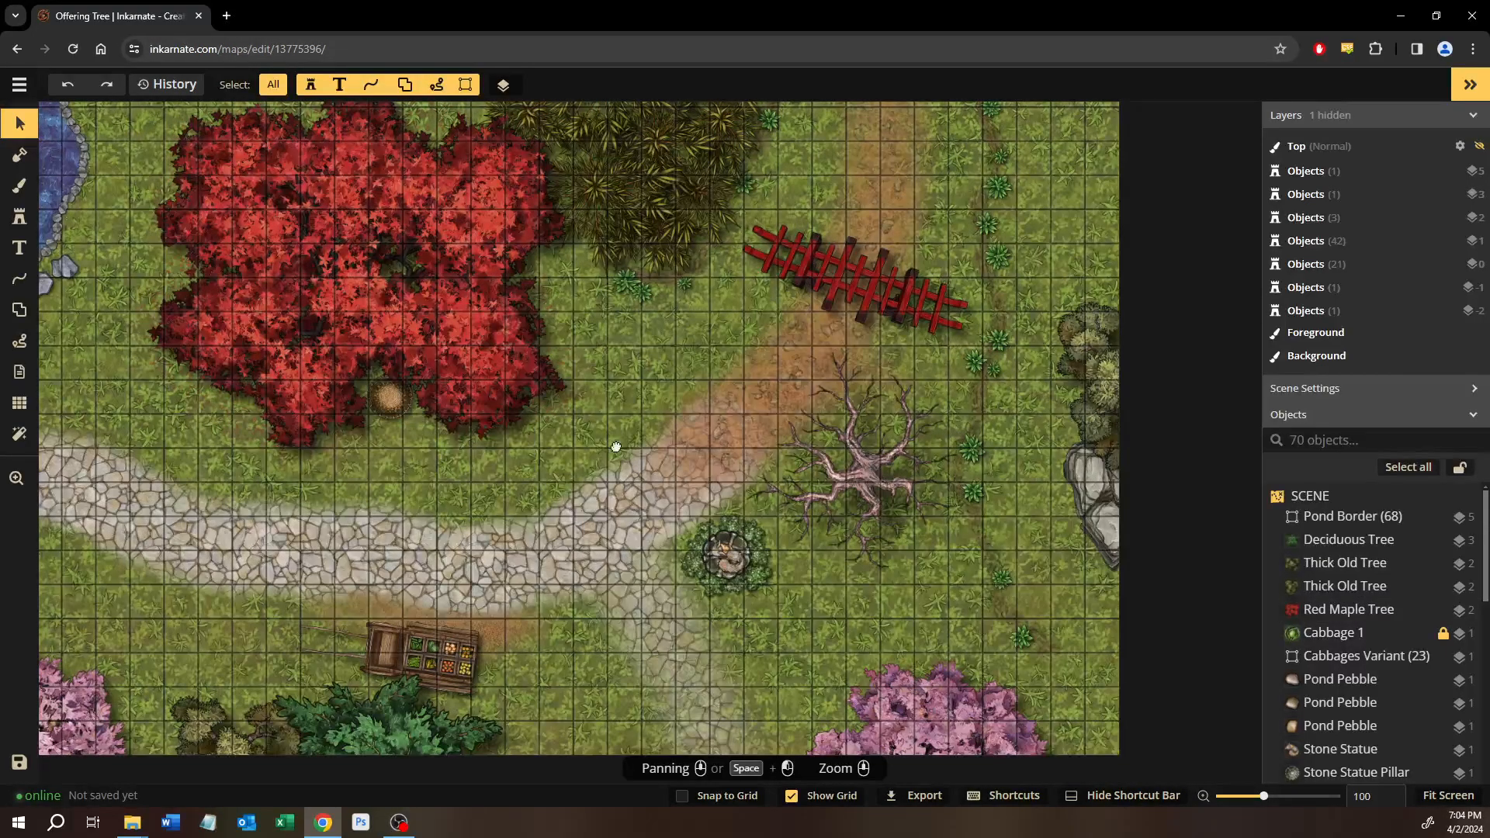
left_click_drag(608, 428, 888, 562)
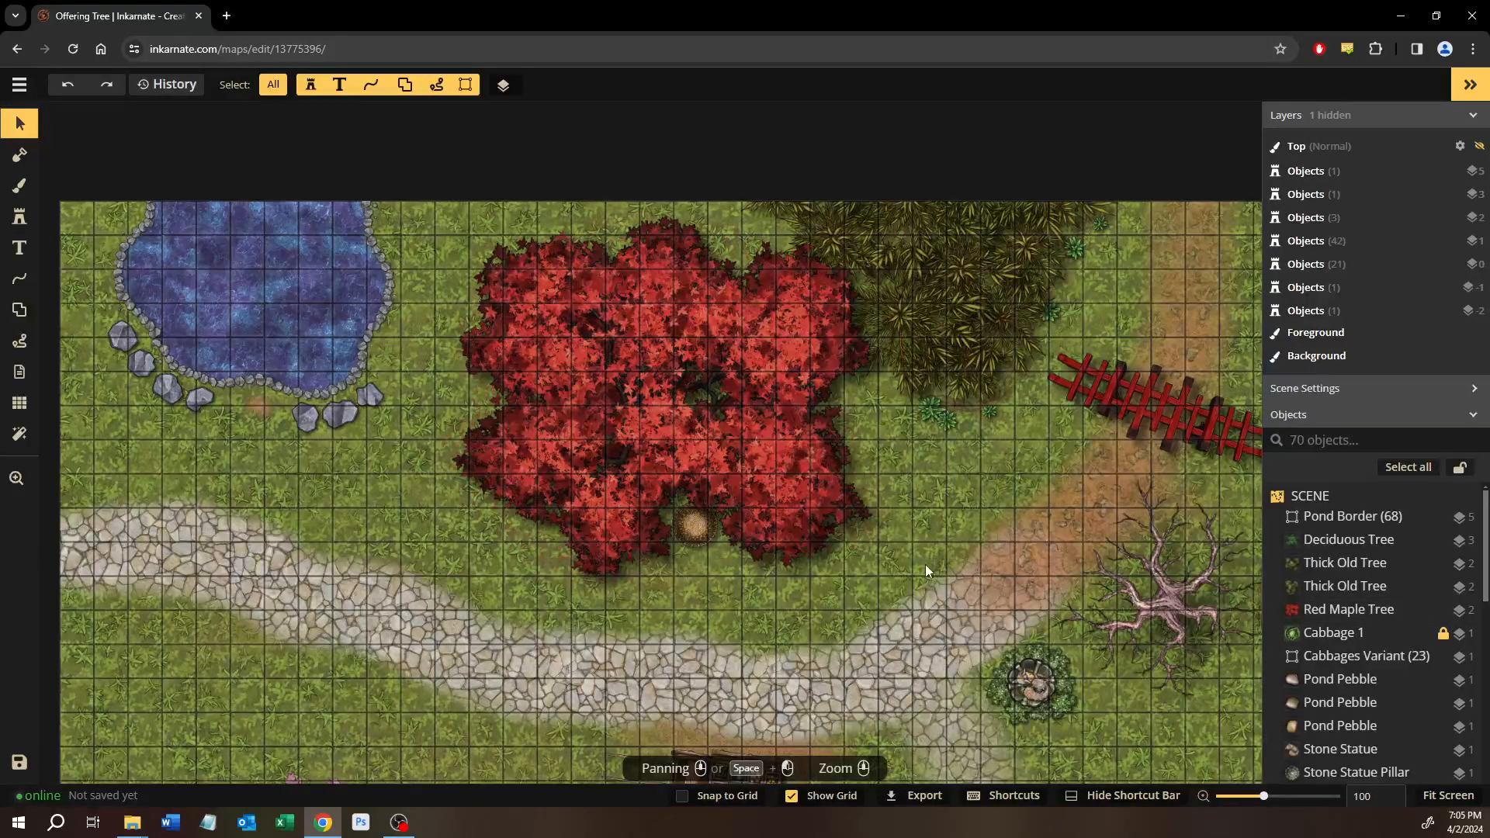
left_click_drag(925, 566, 1185, 406)
left_click_drag(840, 547, 595, 680)
left_click_drag(398, 398, 522, 511)
Examine the pond's water, stone border and surrounding boulders up close, including the orange patch on its southern bank.
scroll(291, 524, "up", 2)
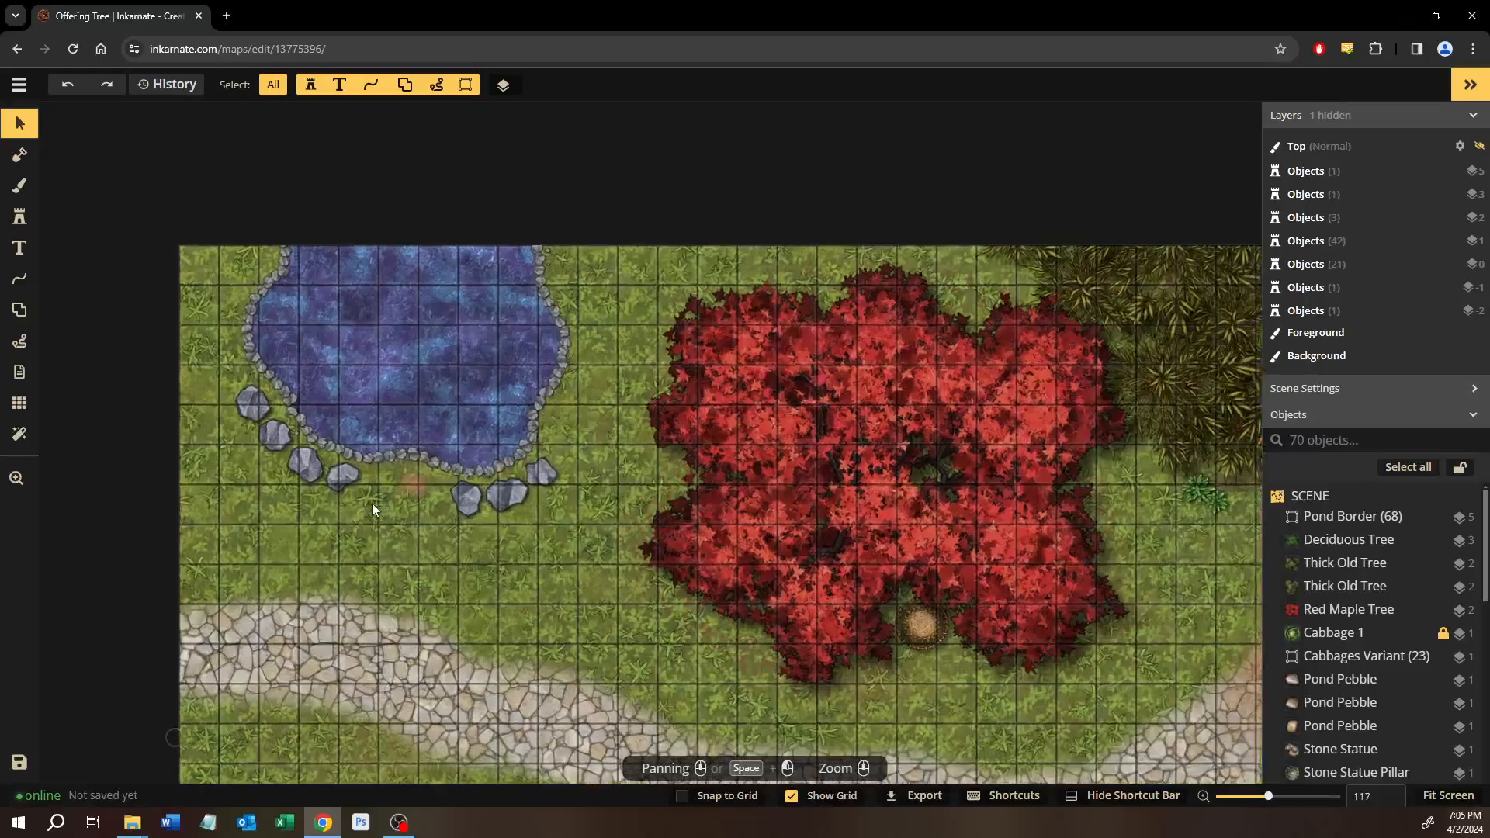
scroll(372, 509, "up", 3)
scroll(379, 487, "up", 5)
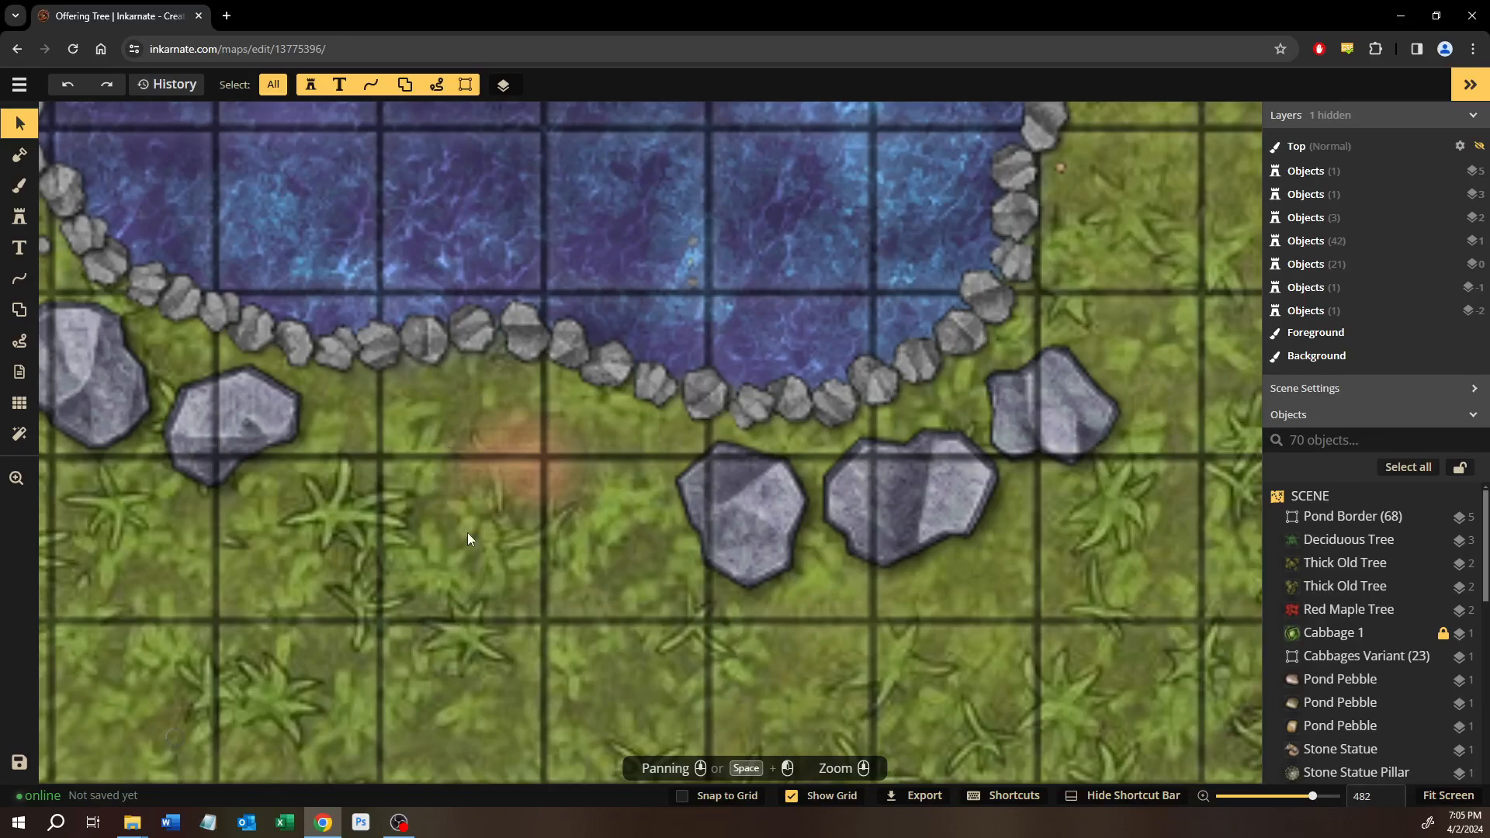
scroll(591, 470, "up", 4)
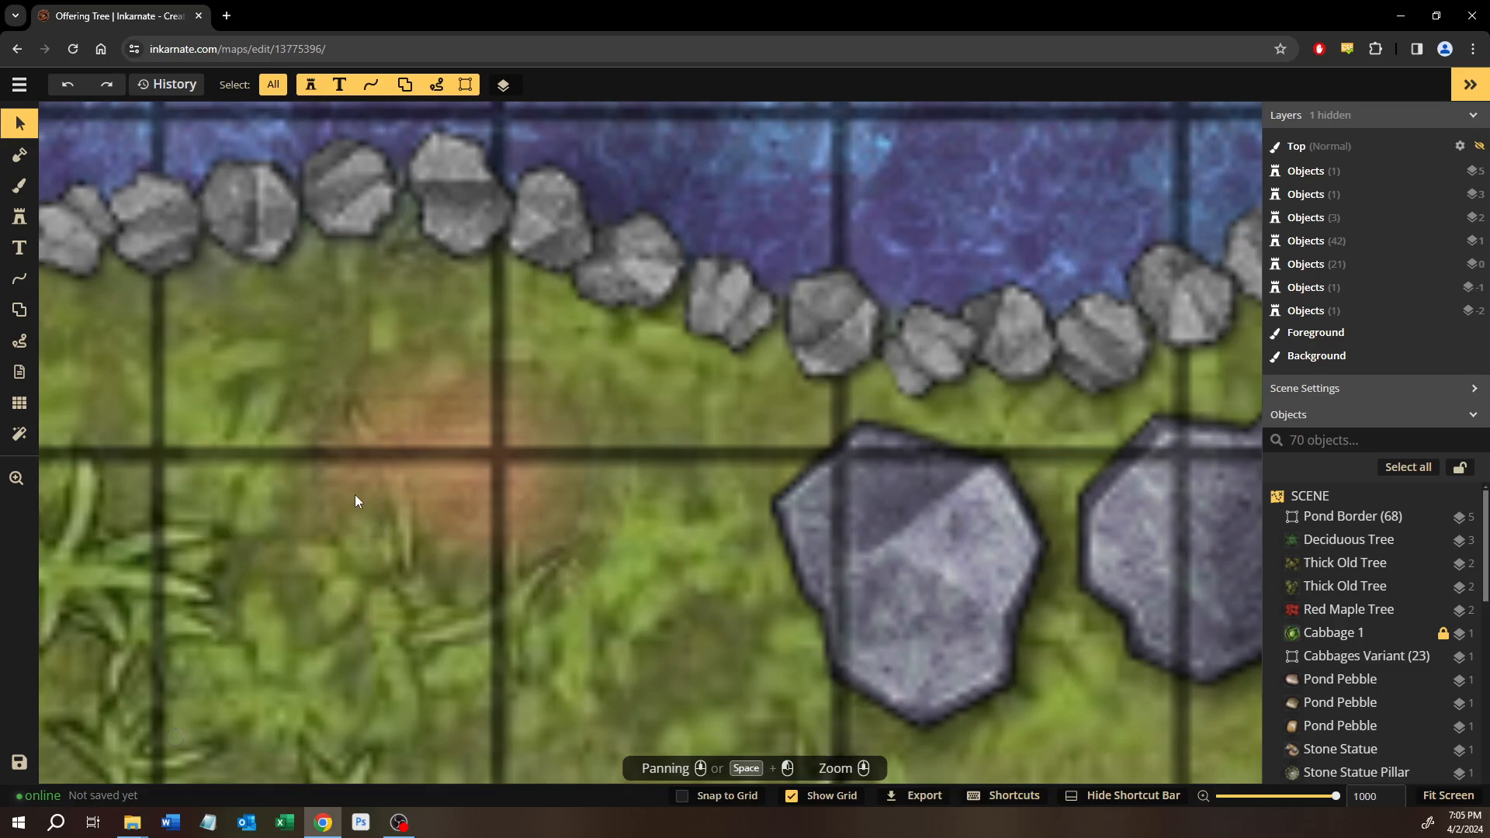
scroll(590, 474, "down", 5)
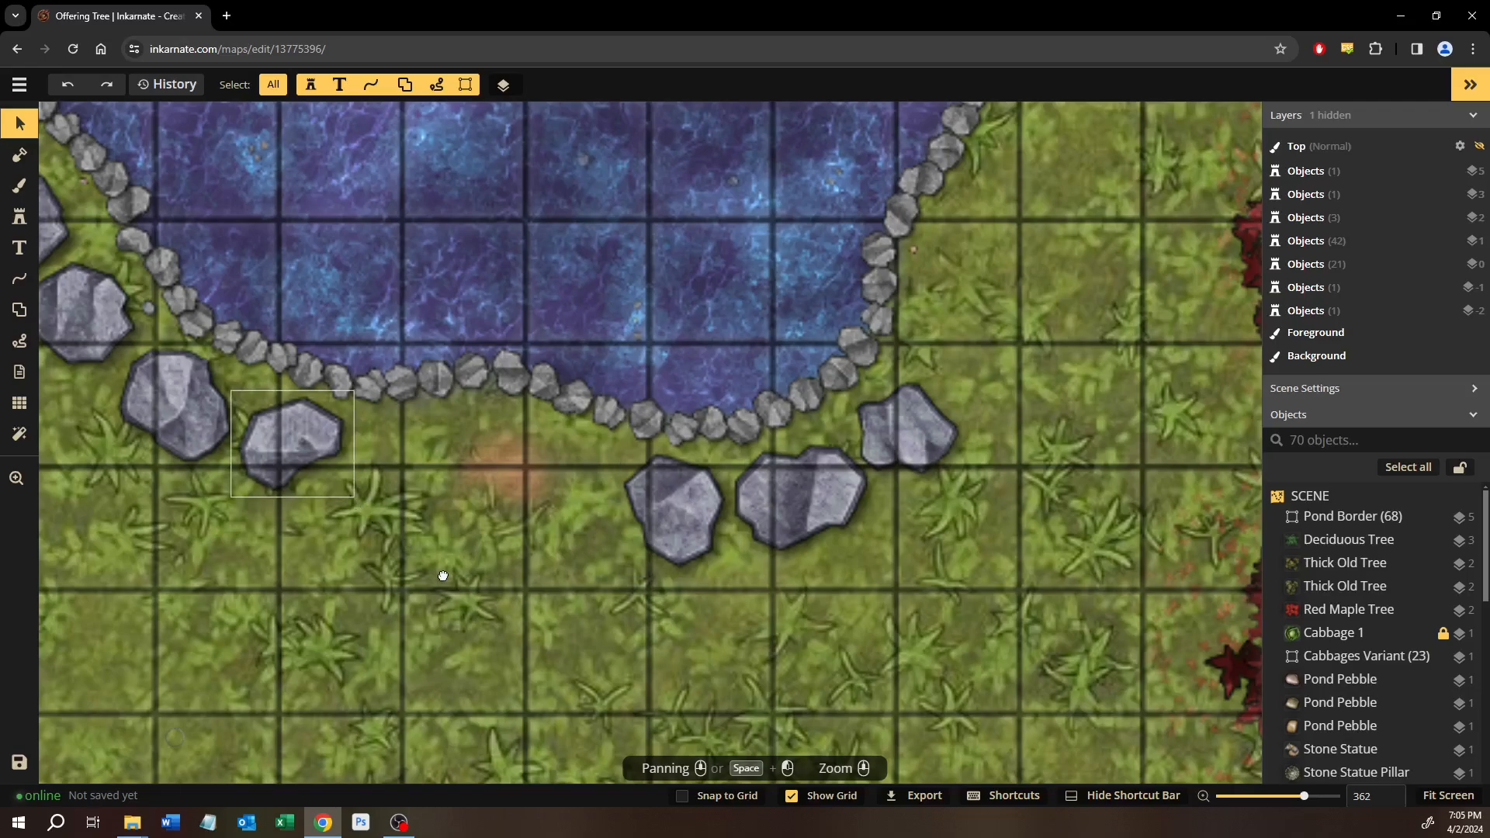
left_click_drag(354, 492, 519, 585)
scroll(643, 544, "down", 2)
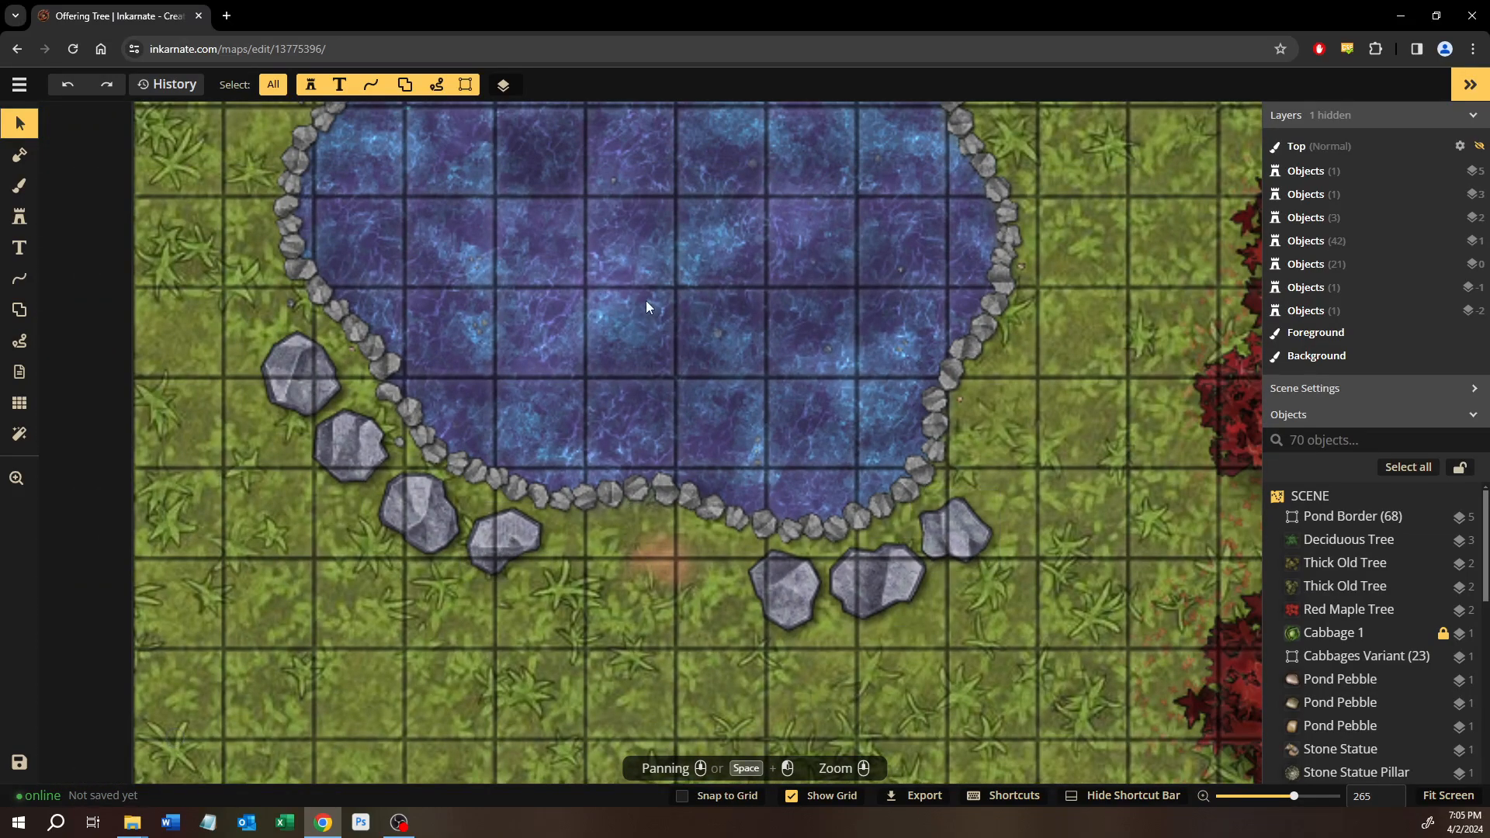
left_click_drag(646, 300, 594, 455)
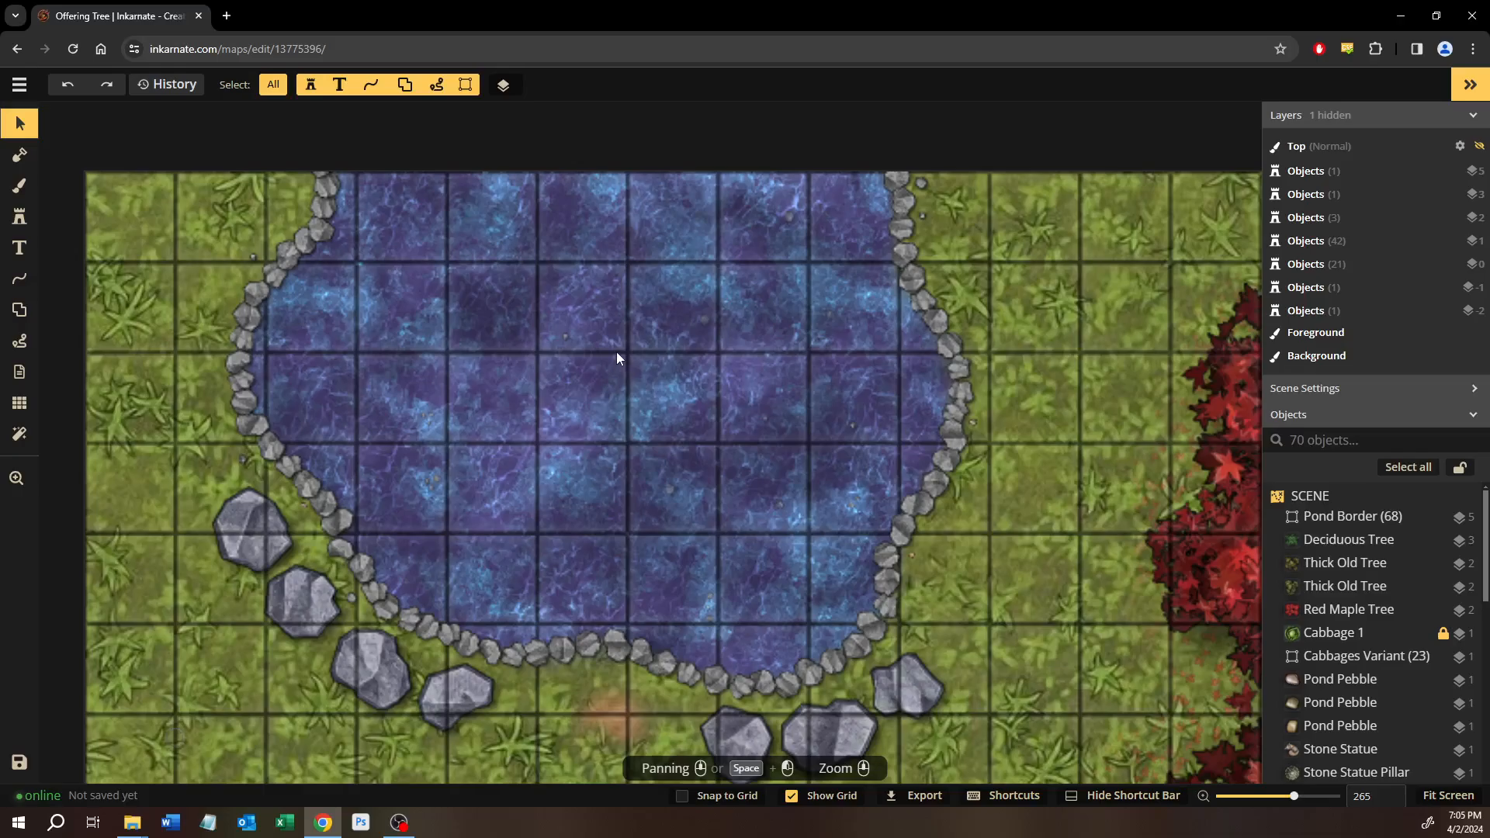
left_click_drag(617, 352, 486, 395)
scroll(612, 531, "down", 3)
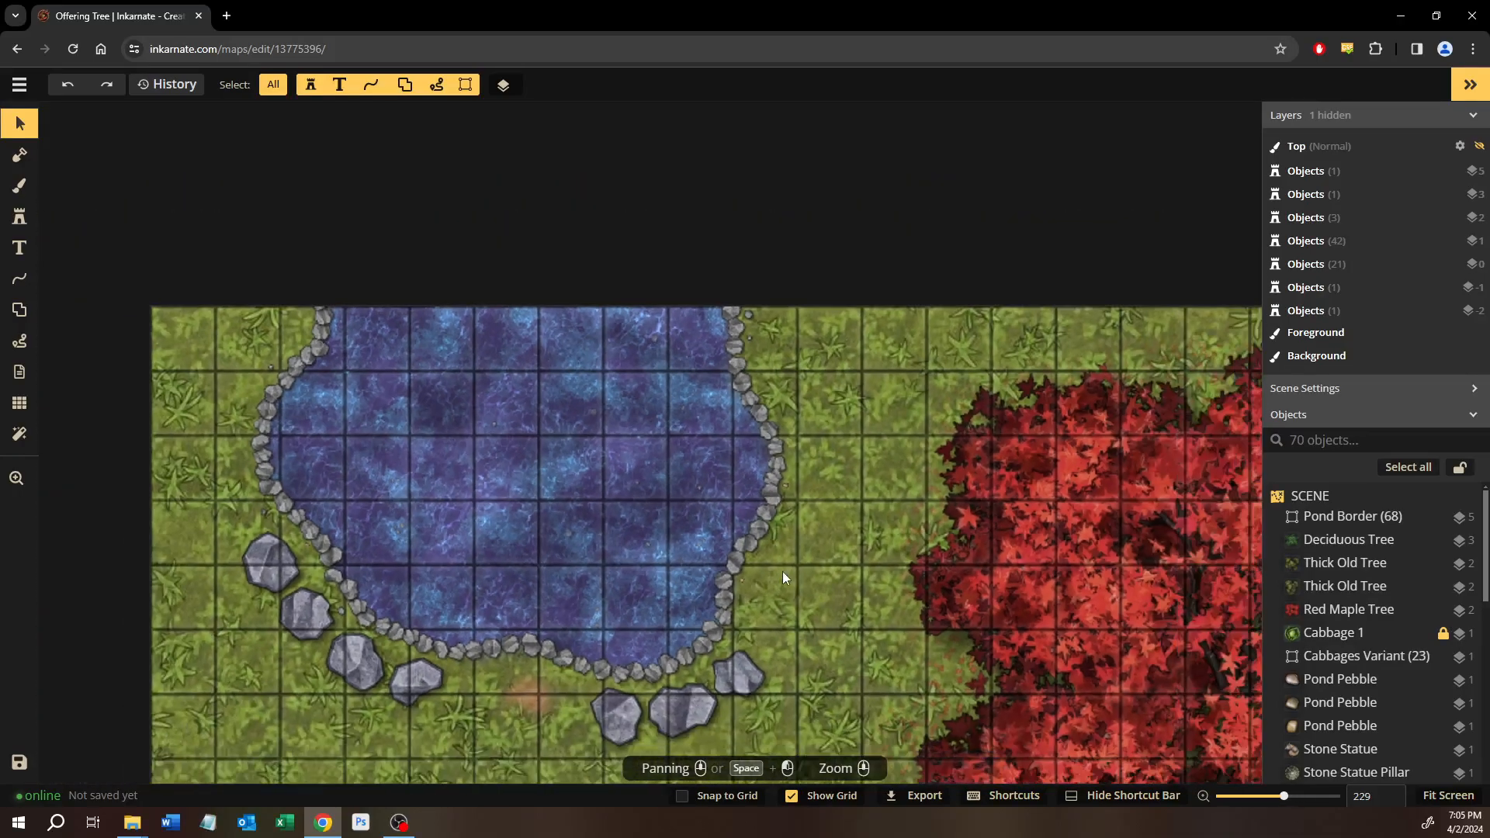
Look over the red maple tree, the stump beneath it, and the stone path leading to the statue and bare tree.
left_click_drag(783, 577, 460, 426)
scroll(459, 426, "down", 6)
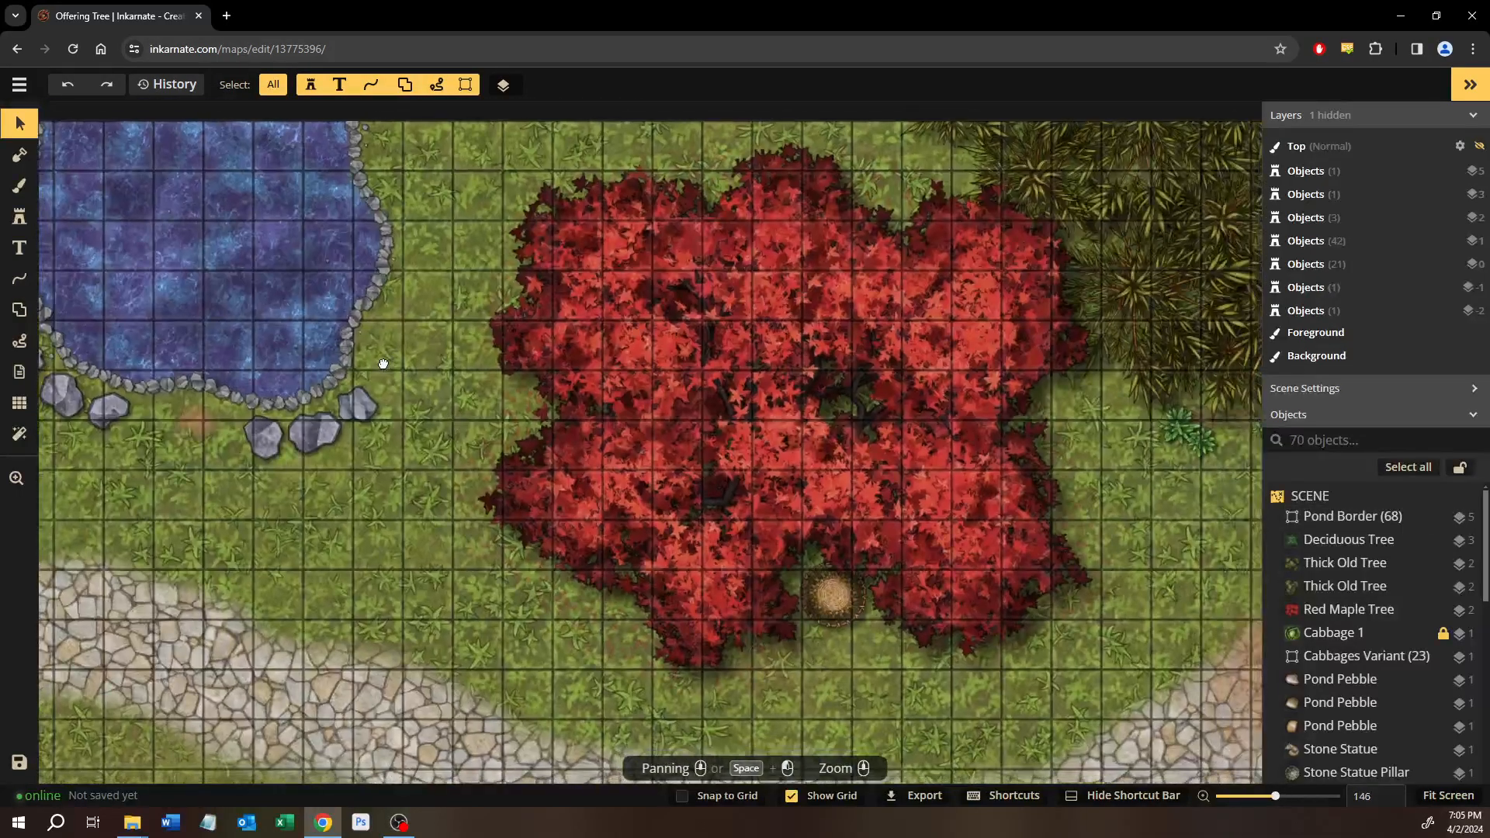
left_click_drag(384, 364, 385, 368)
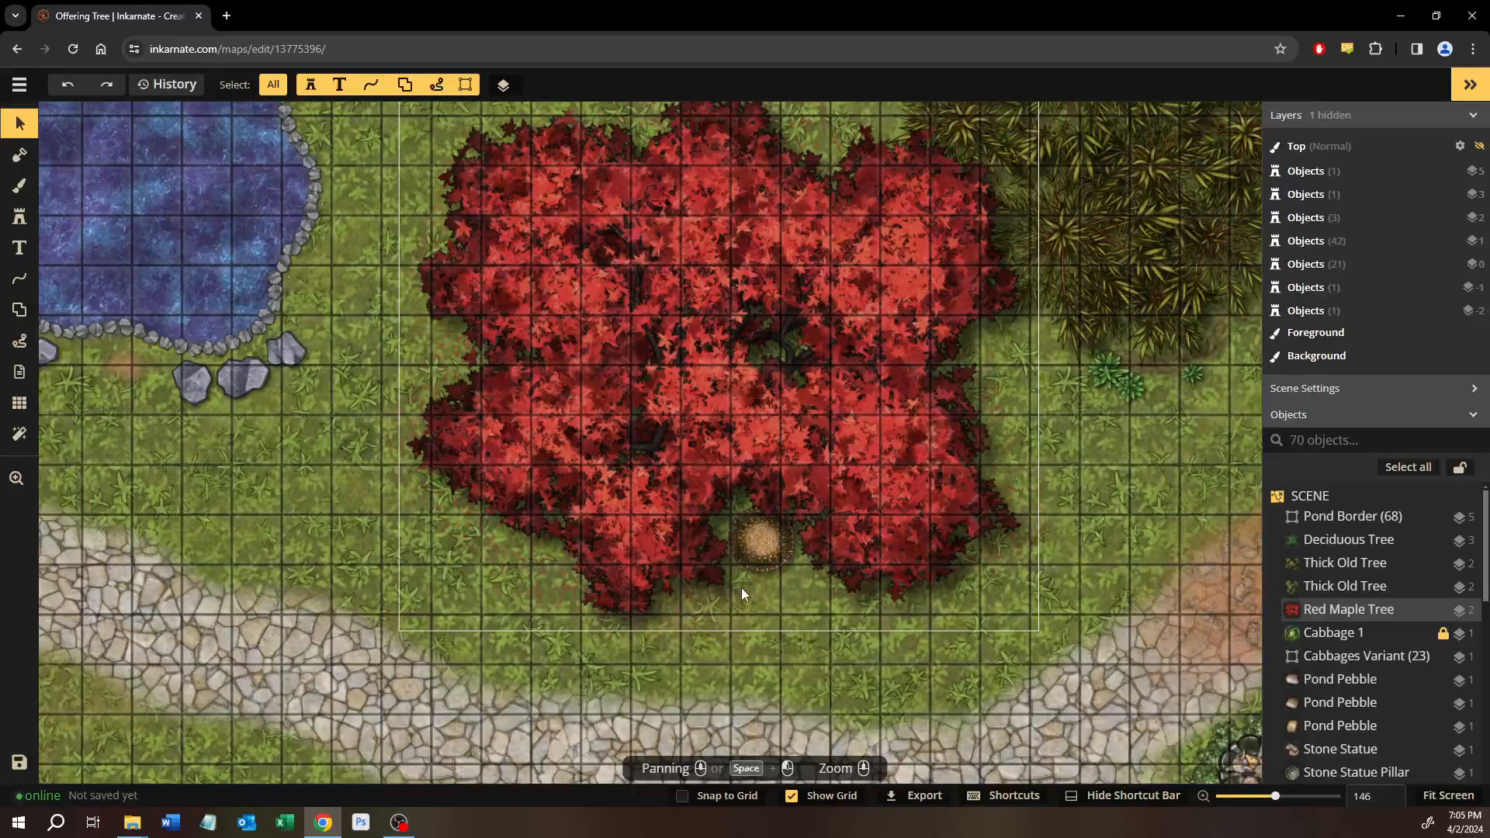
left_click_drag(742, 588, 531, 430)
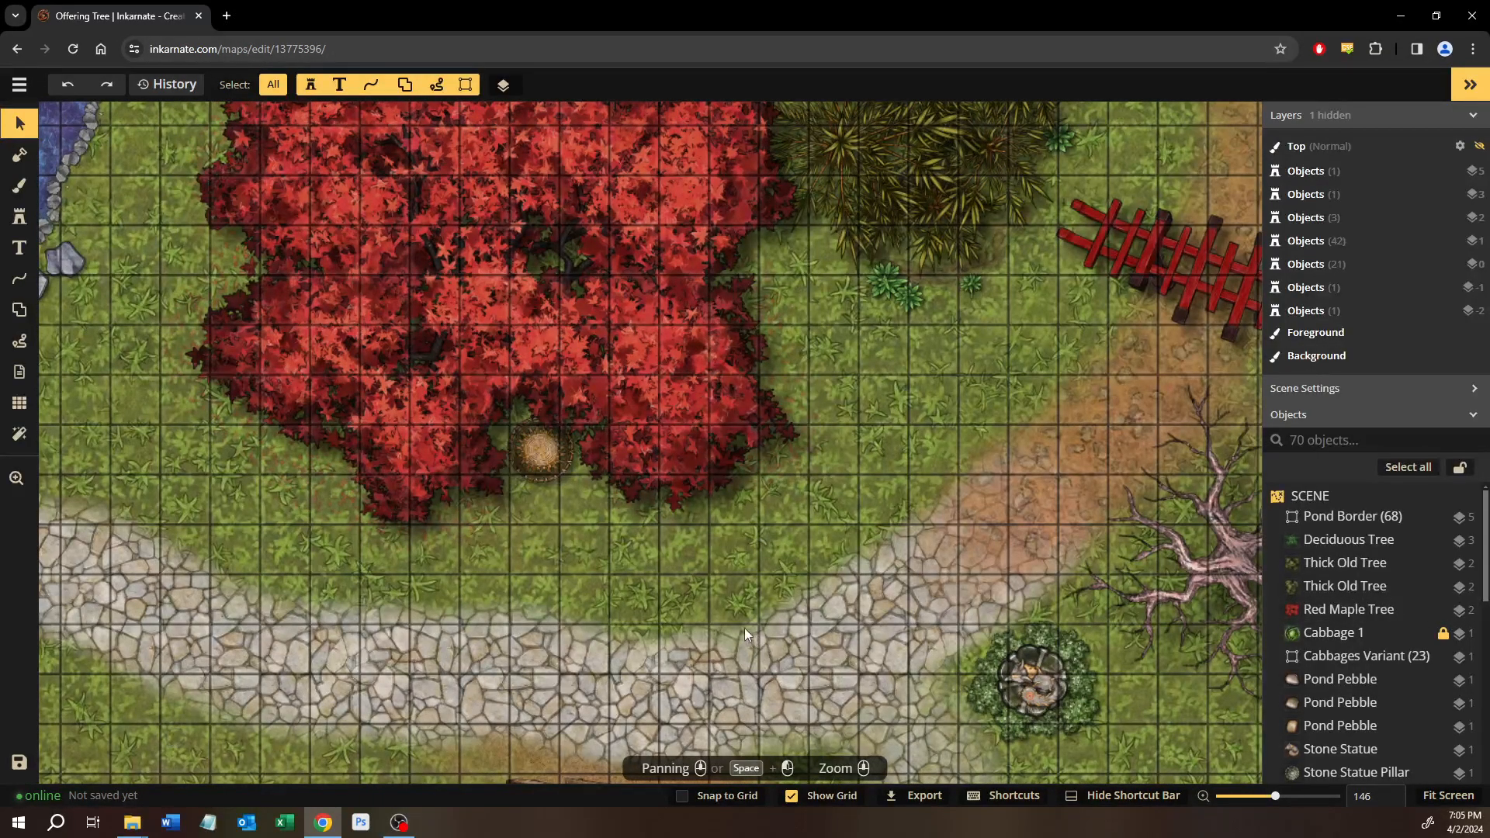
scroll(706, 596, "down", 5)
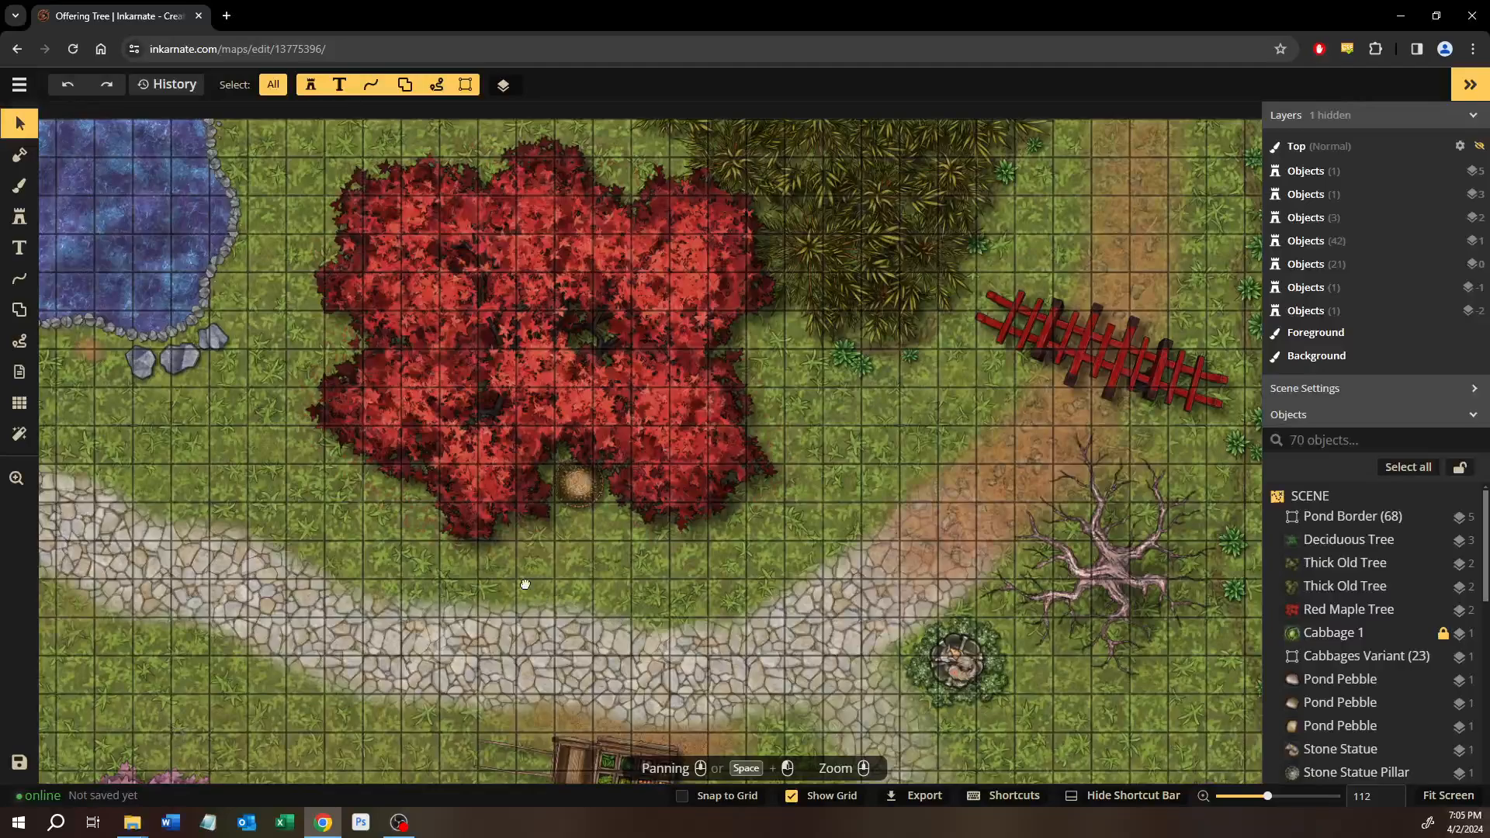
left_click_drag(522, 583, 434, 545)
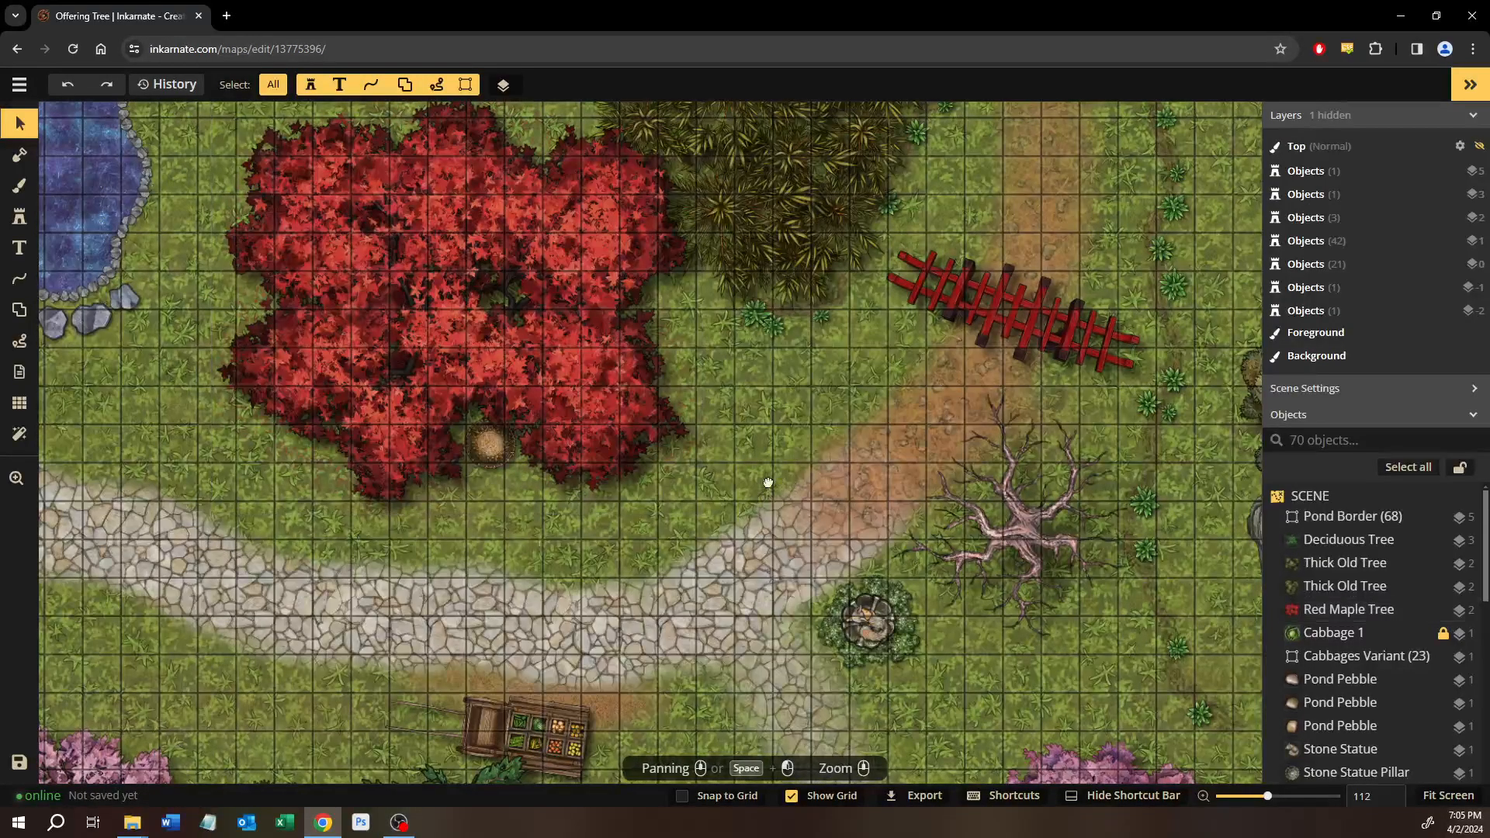
Inspect the food cart and its crates of produce up close beside the stone path.
left_click_drag(790, 481, 811, 304)
left_click_drag(689, 467, 711, 363)
scroll(525, 412, "up", 5)
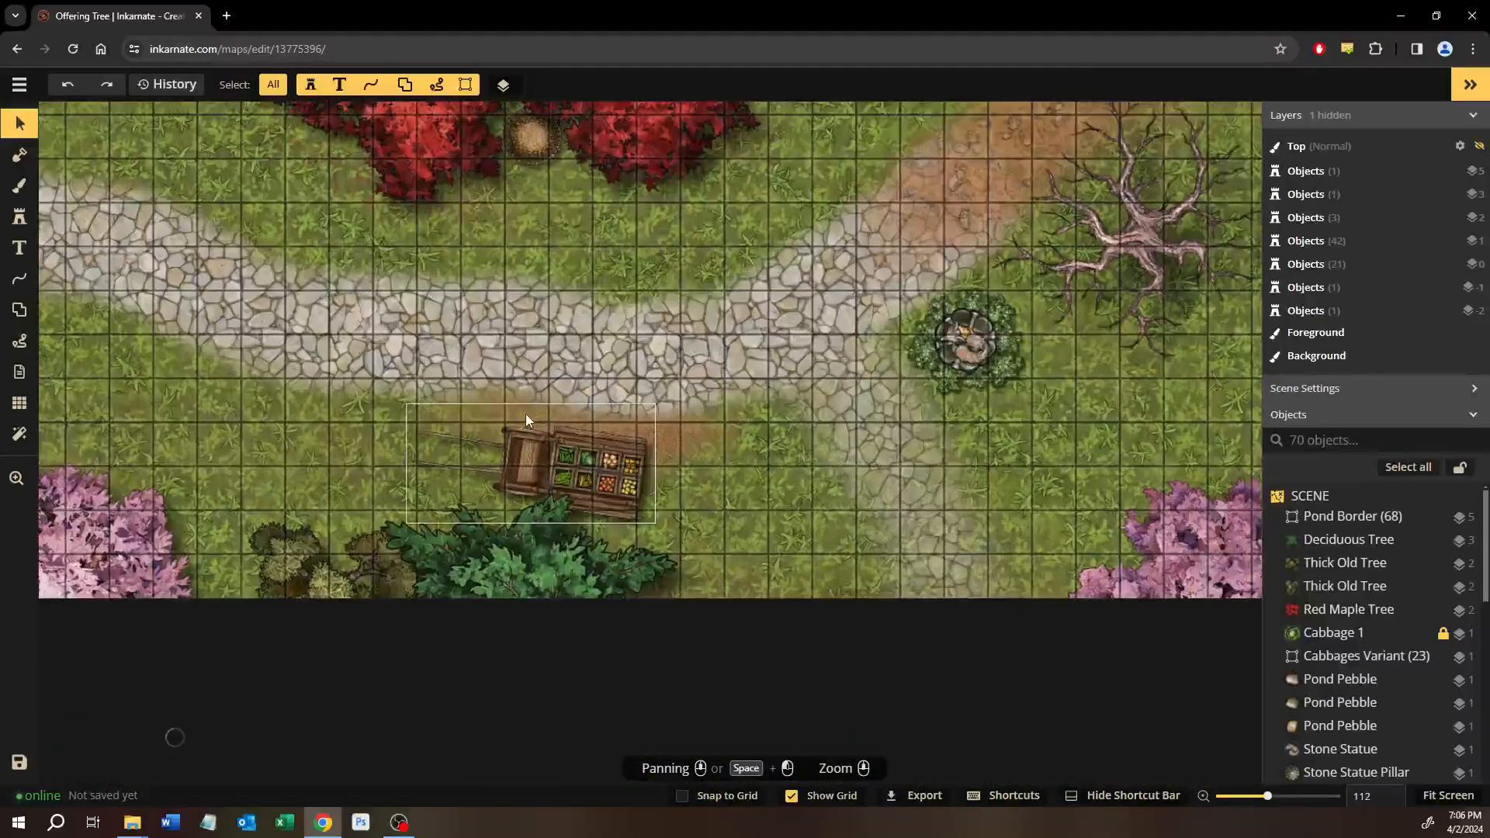
scroll(533, 446, "up", 10)
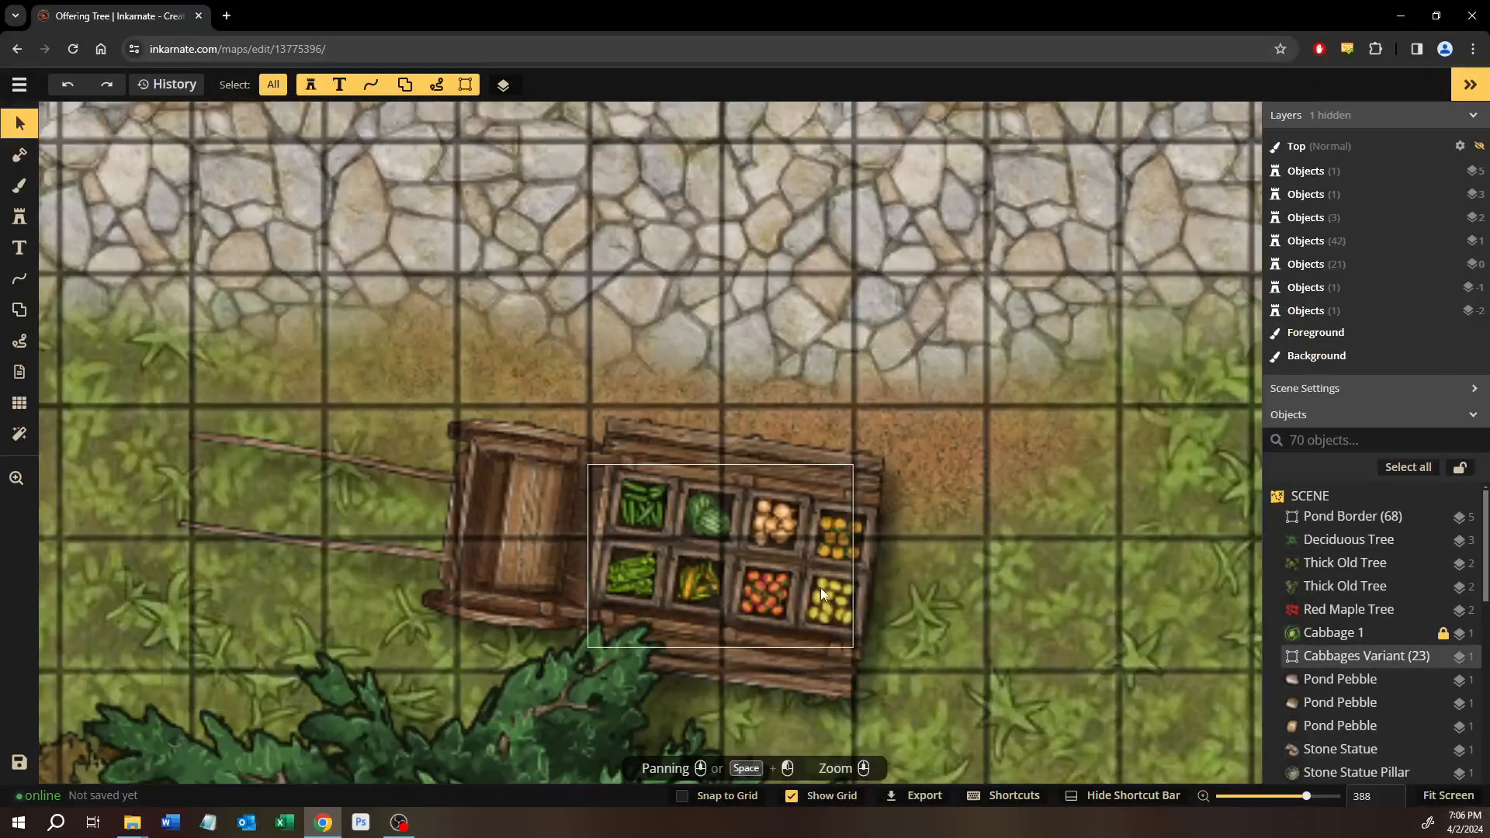
left_click_drag(422, 478, 505, 543)
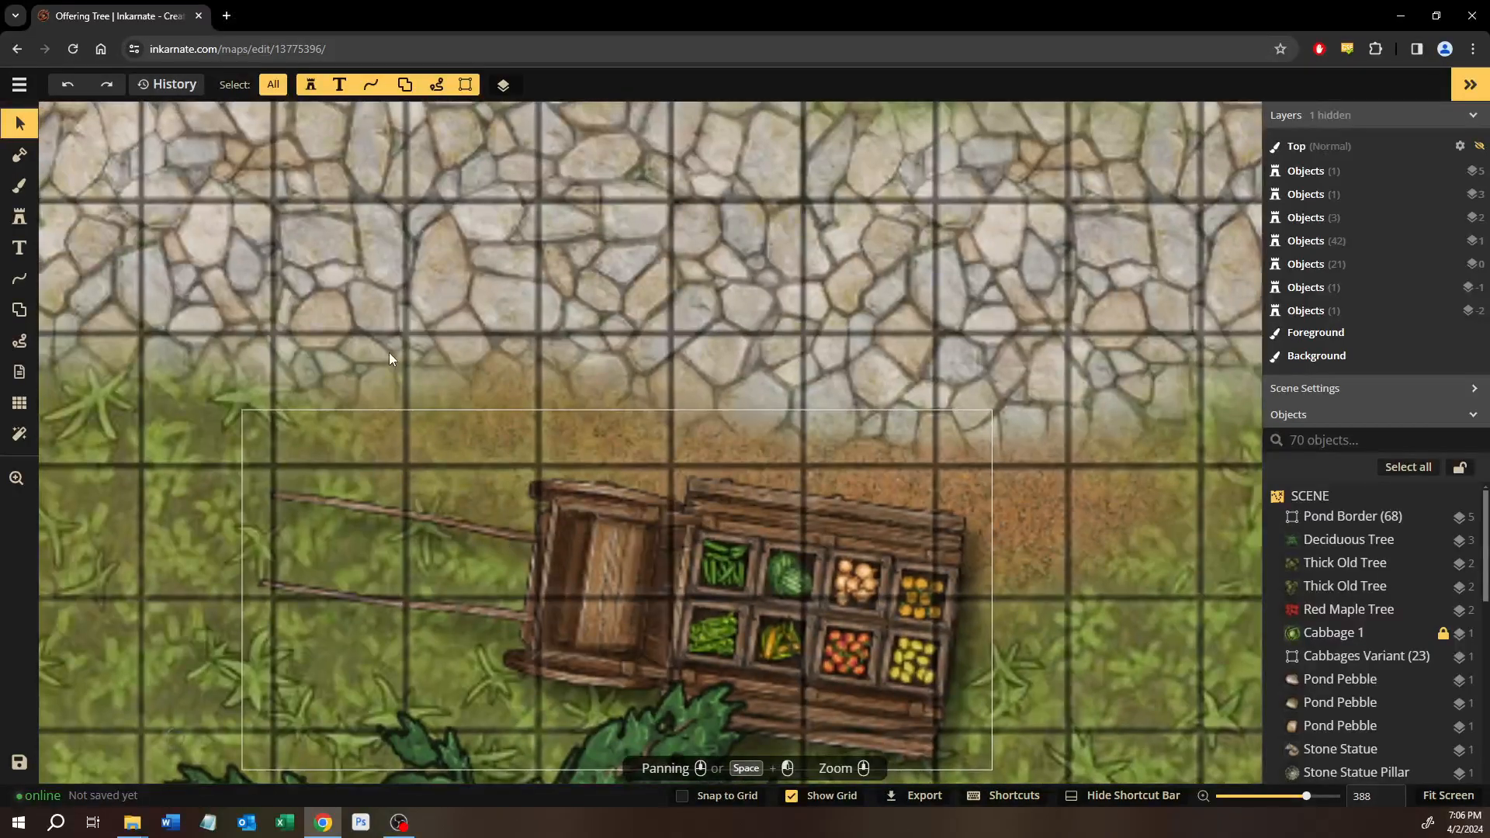
Follow the stone path from the map's western edge back to the food cart.
scroll(388, 354, "down", 7)
scroll(286, 311, "down", 4)
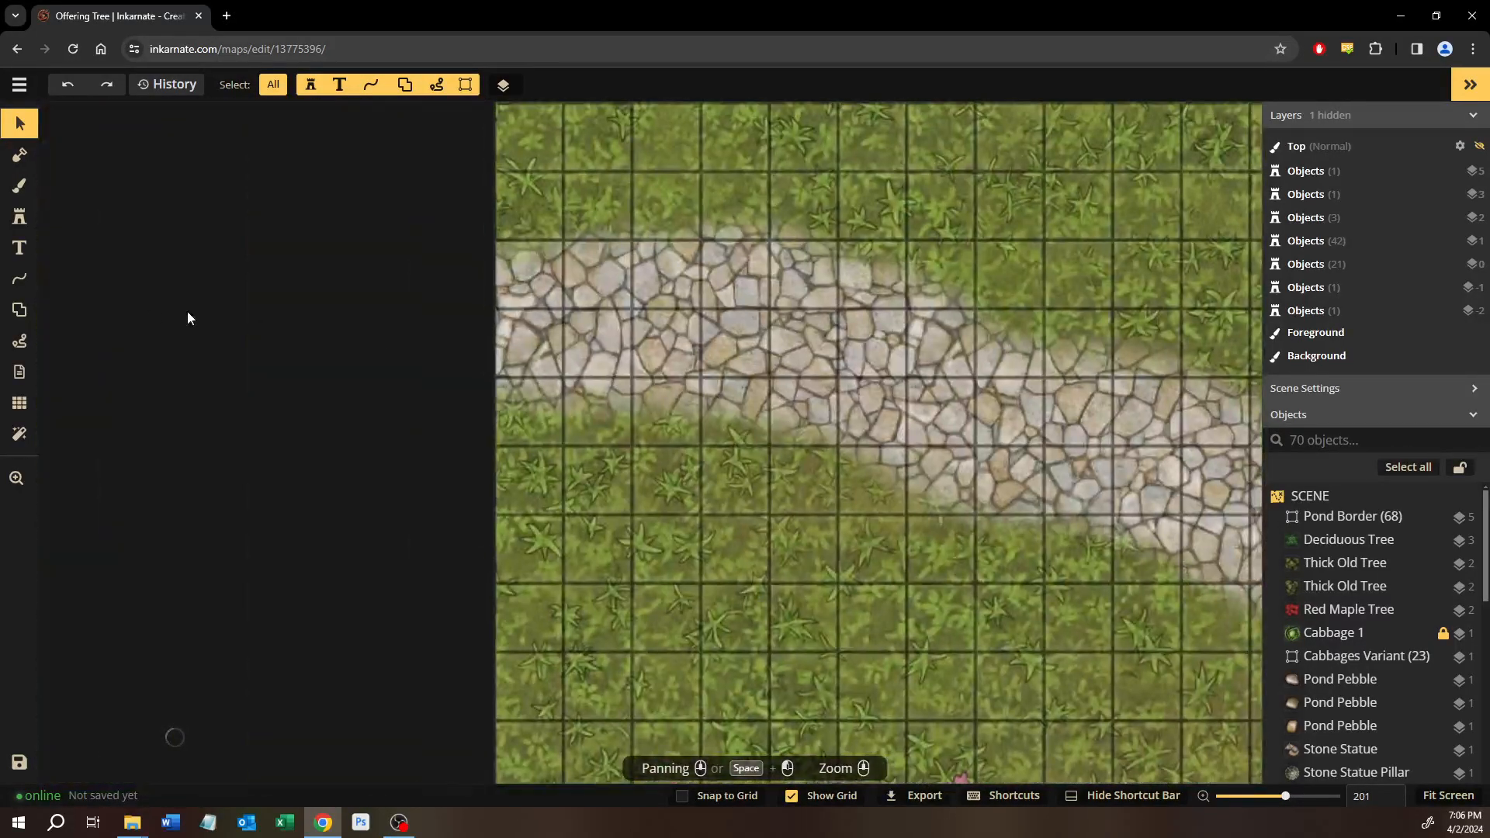
left_click_drag(1176, 468, 124, 164)
left_click_drag(889, 455, 757, 421)
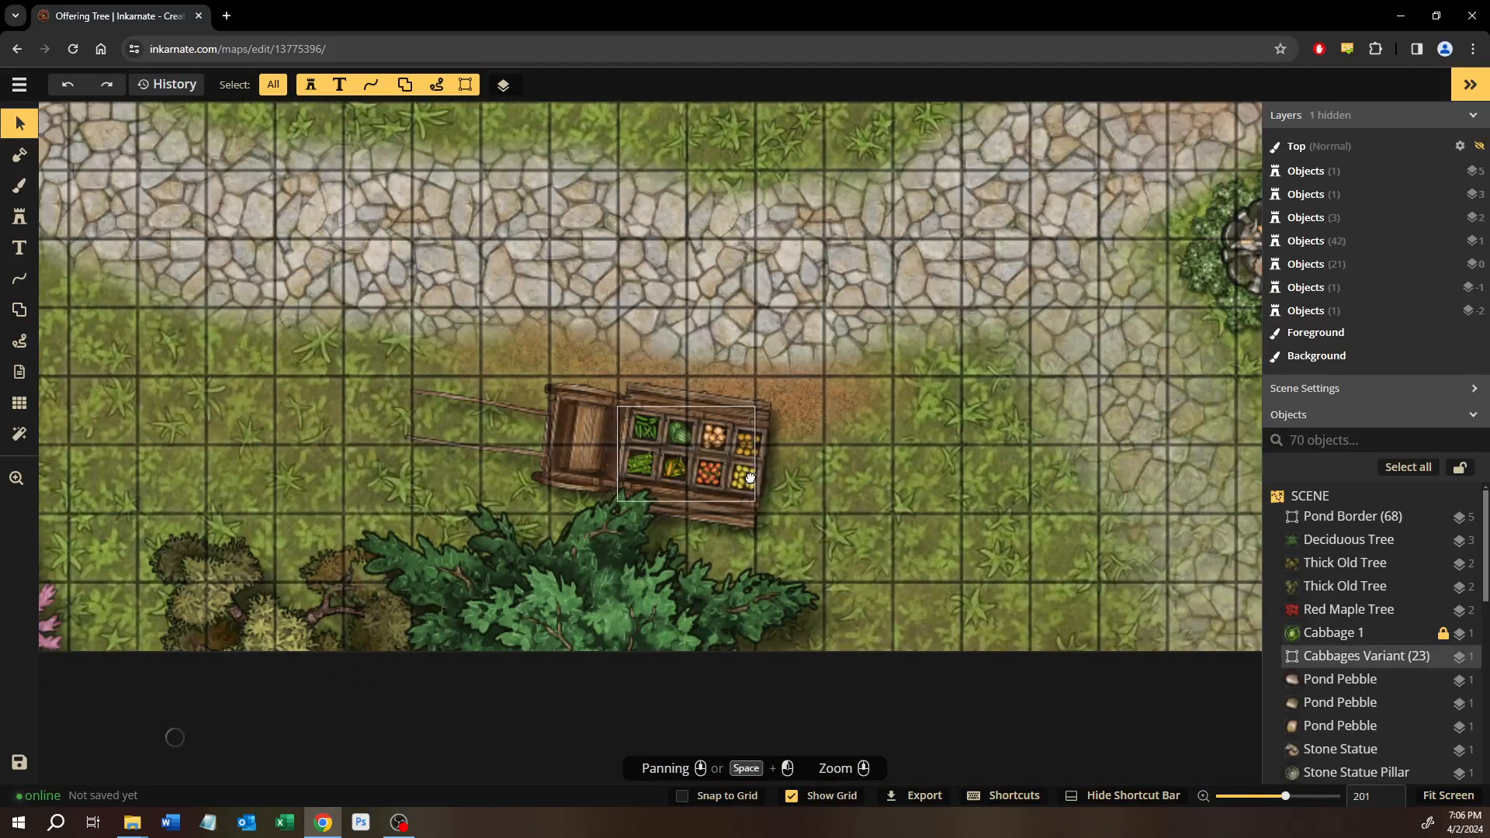
left_click_drag(748, 476, 743, 524)
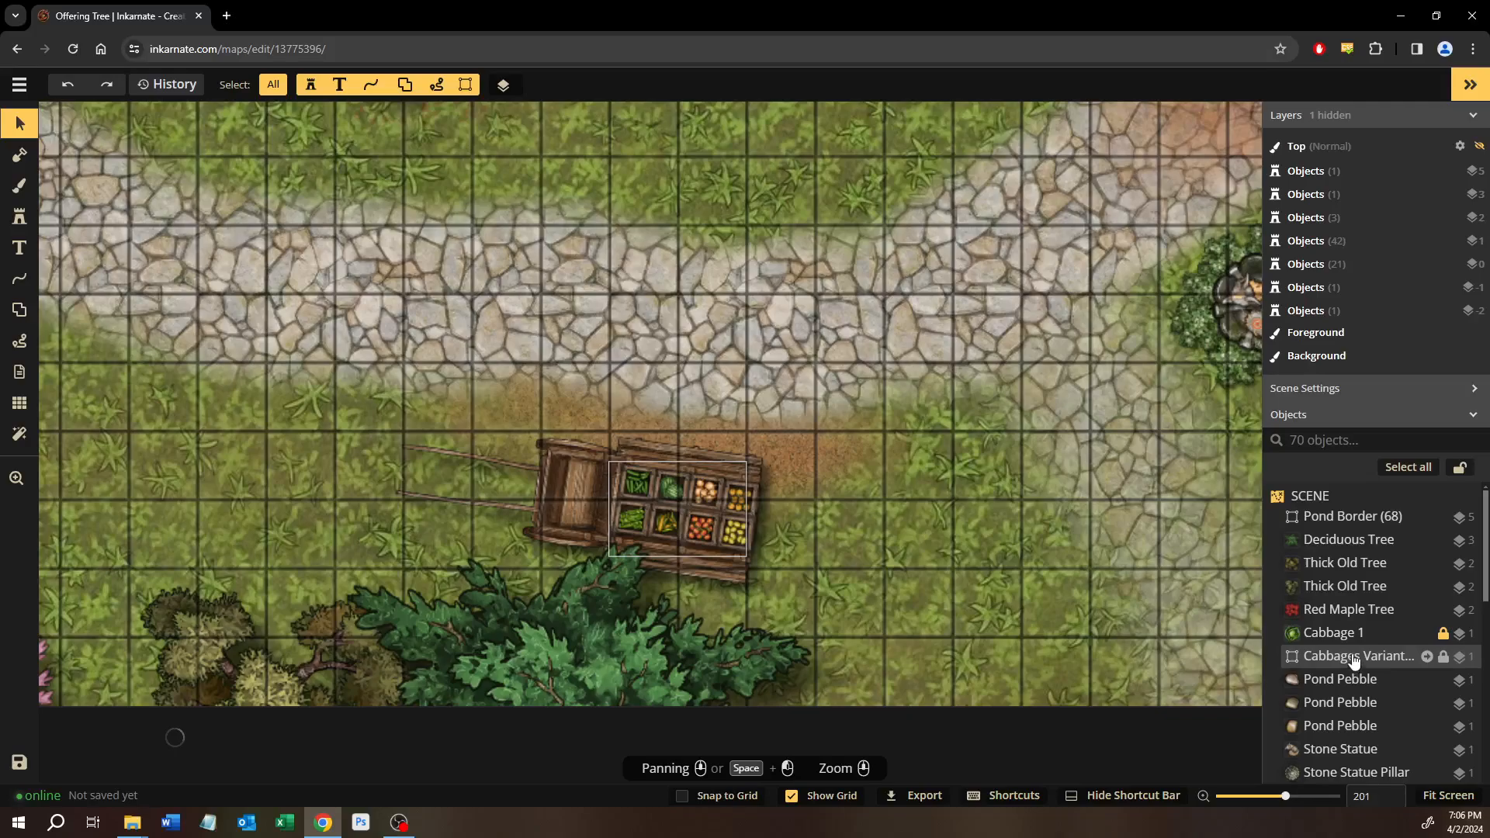
Hide the Food Cart Goods group by setting its opacity to 0.
scroll(1353, 587, "down", 3)
scroll(1353, 587, "down", 5)
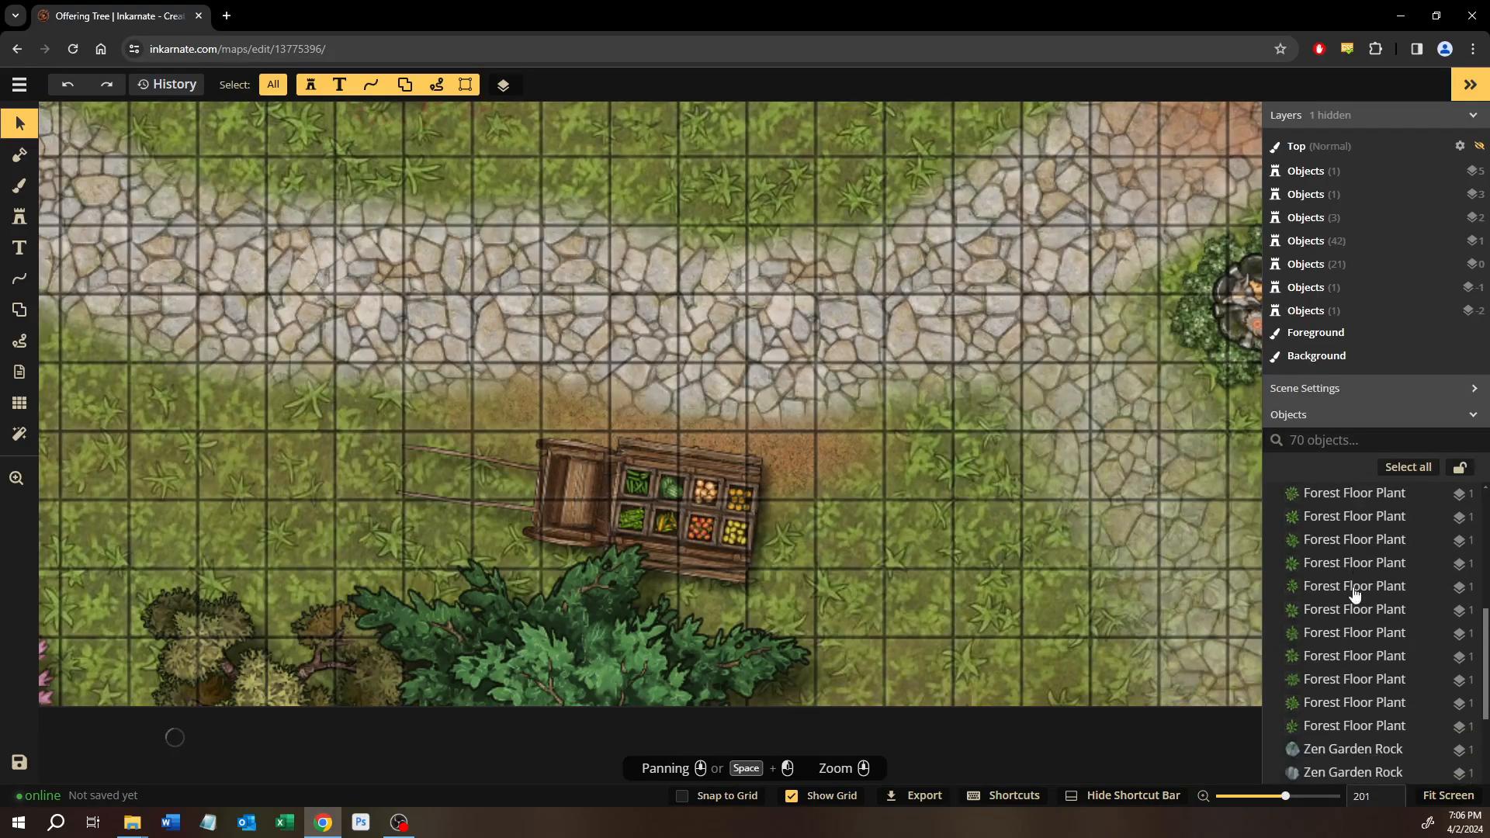
scroll(1353, 594, "down", 3)
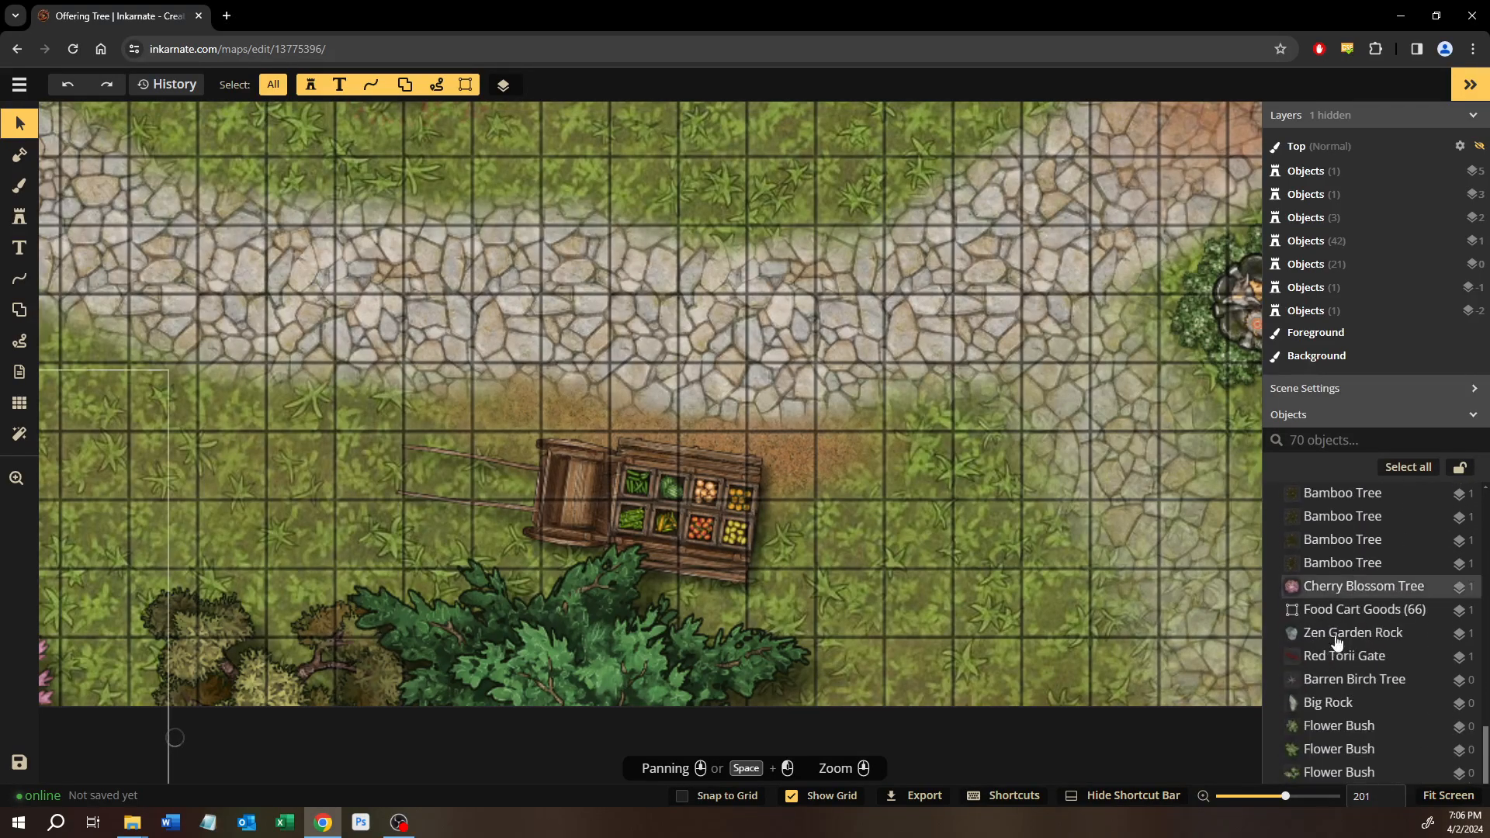
left_click(1442, 619)
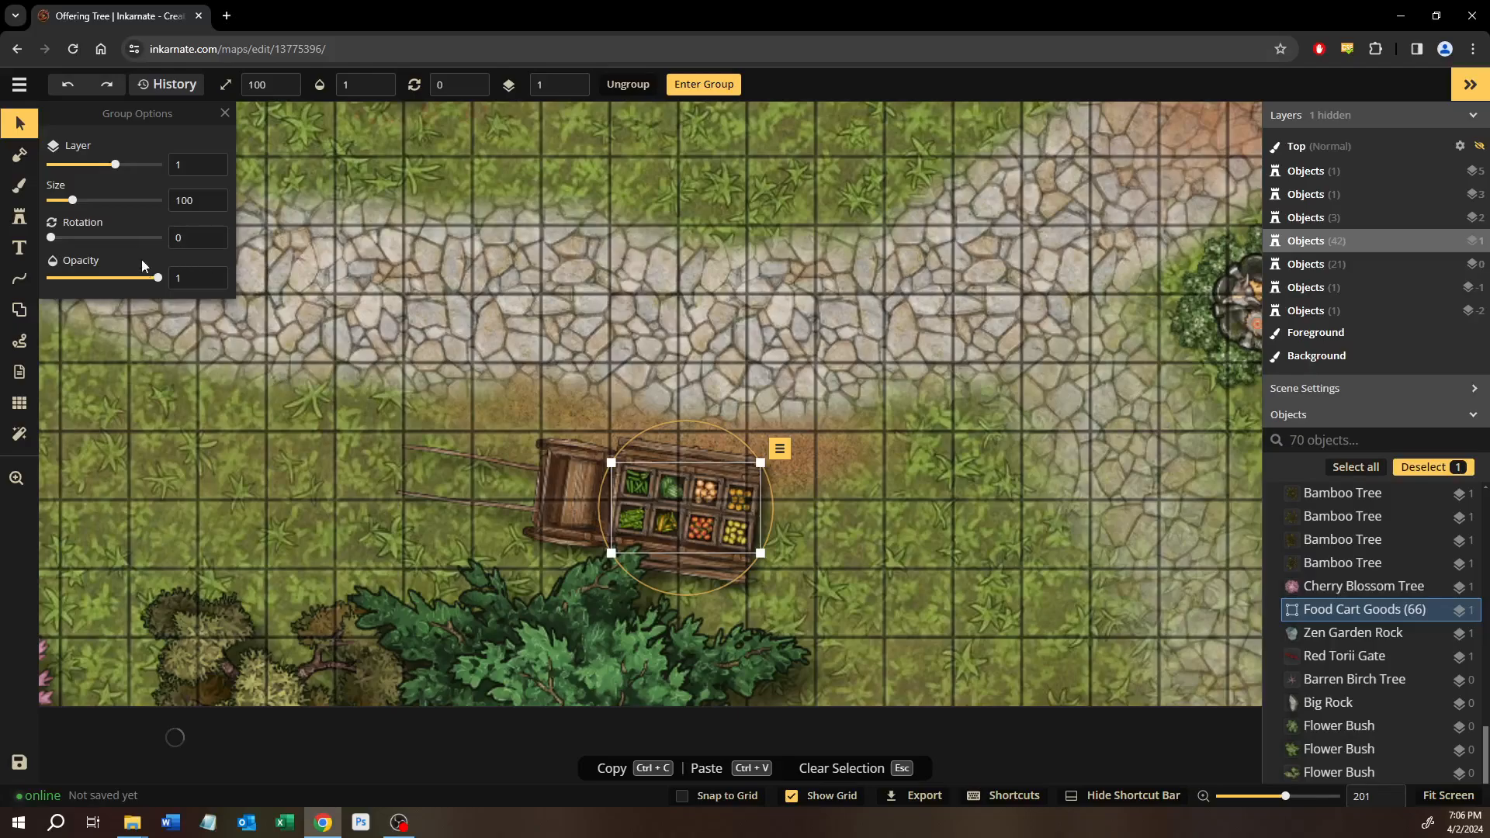
left_click_drag(156, 277, 48, 287)
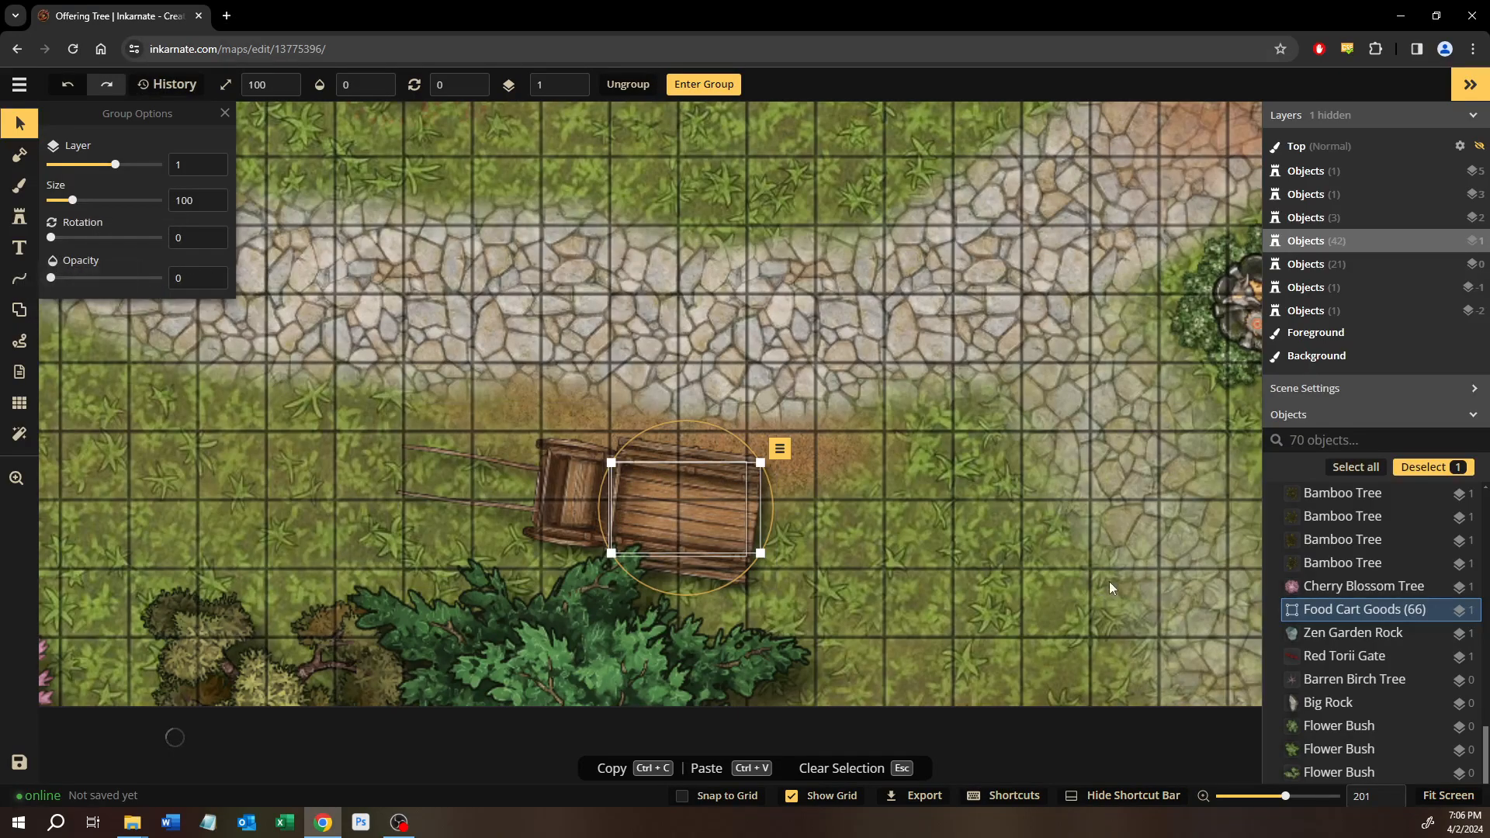
Set the opacity of the Cabbages Variant group to 1 and view the cabbages in the cart up close.
scroll(1384, 606, "up", 2)
scroll(1379, 602, "up", 5)
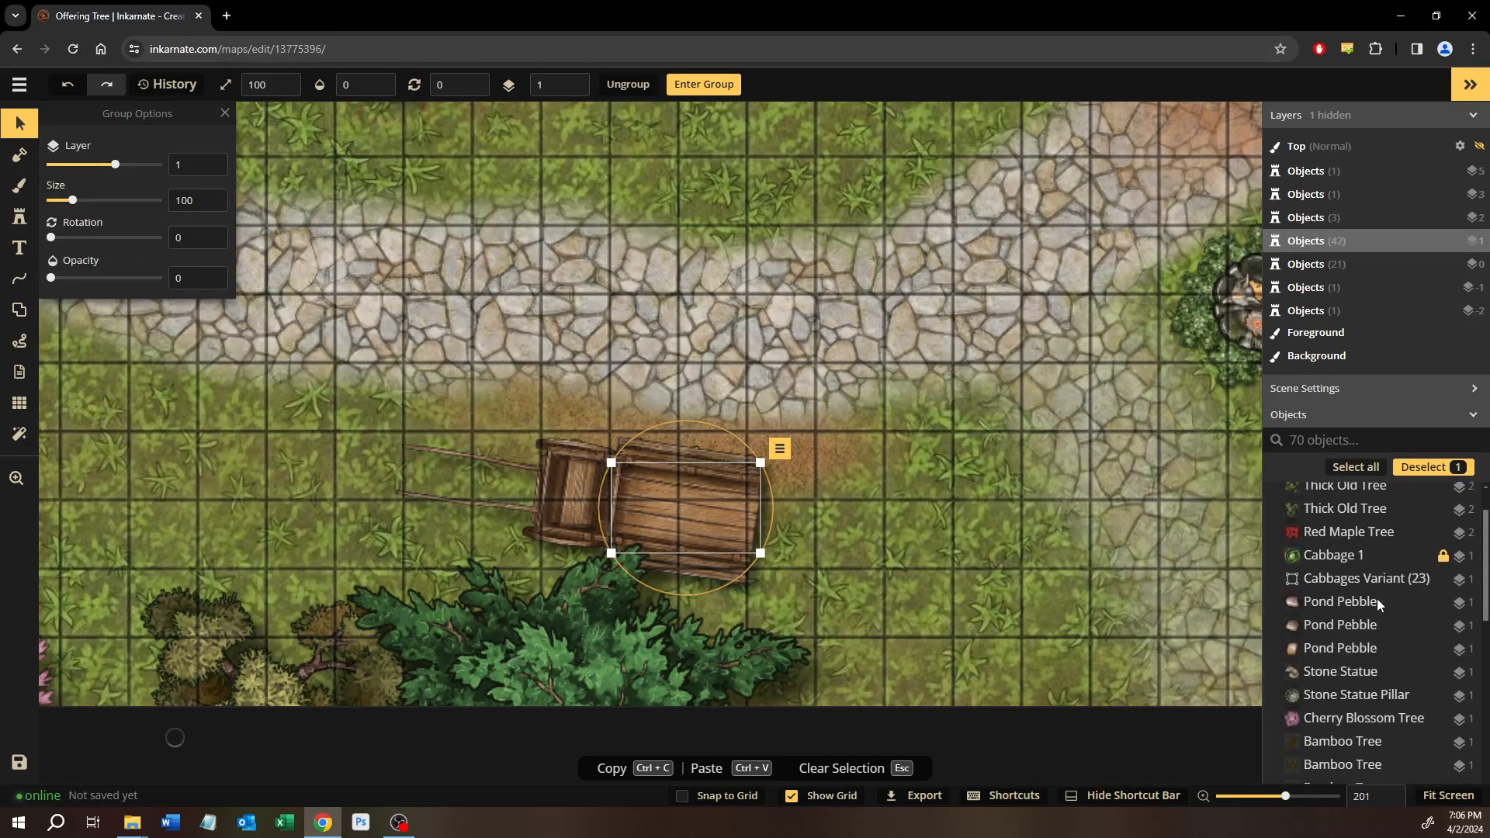
left_click(1329, 658)
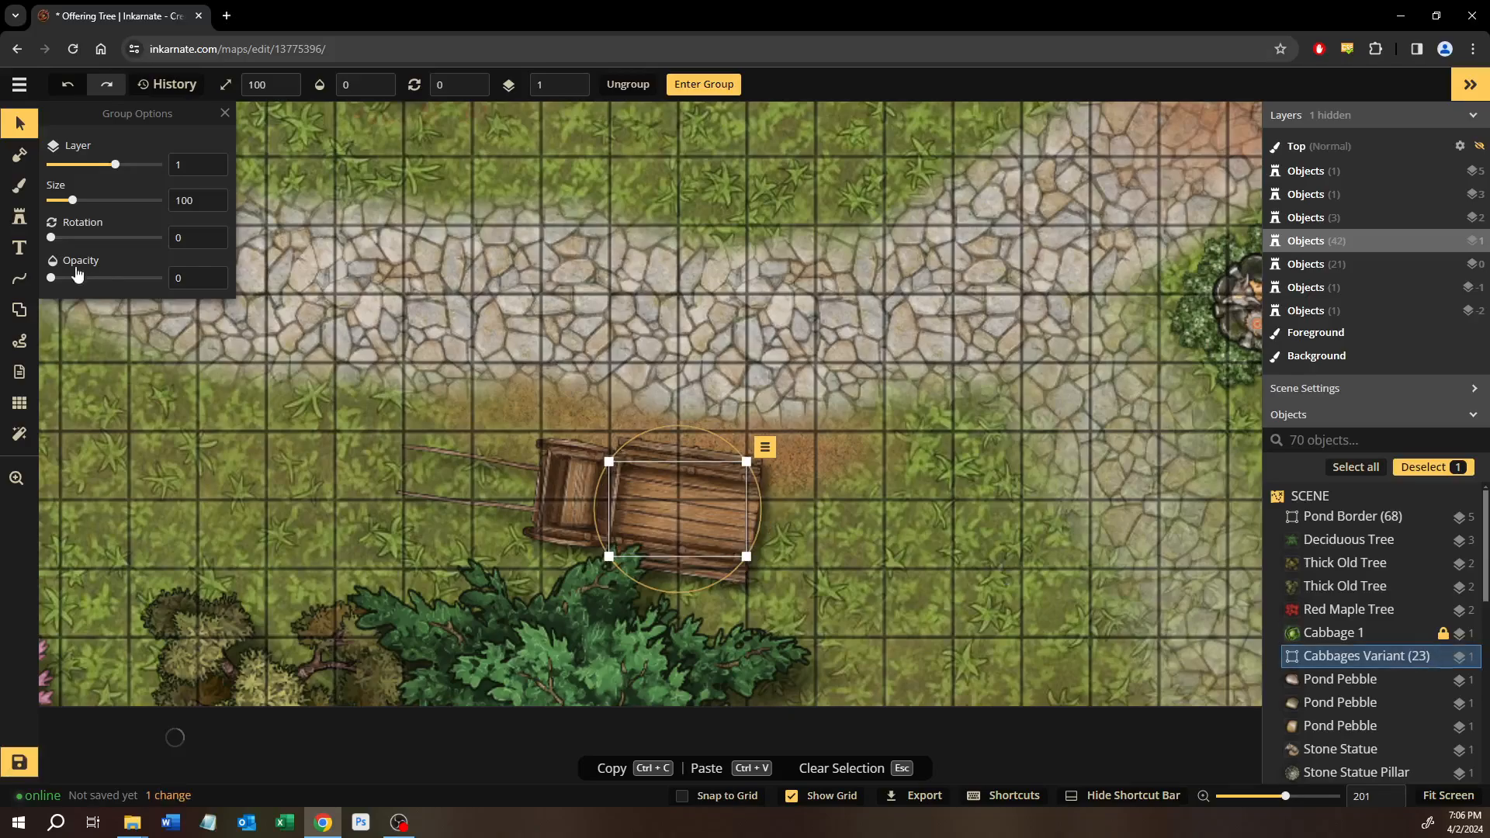
left_click_drag(51, 283, 158, 279)
left_click(836, 541)
scroll(779, 504, "up", 10)
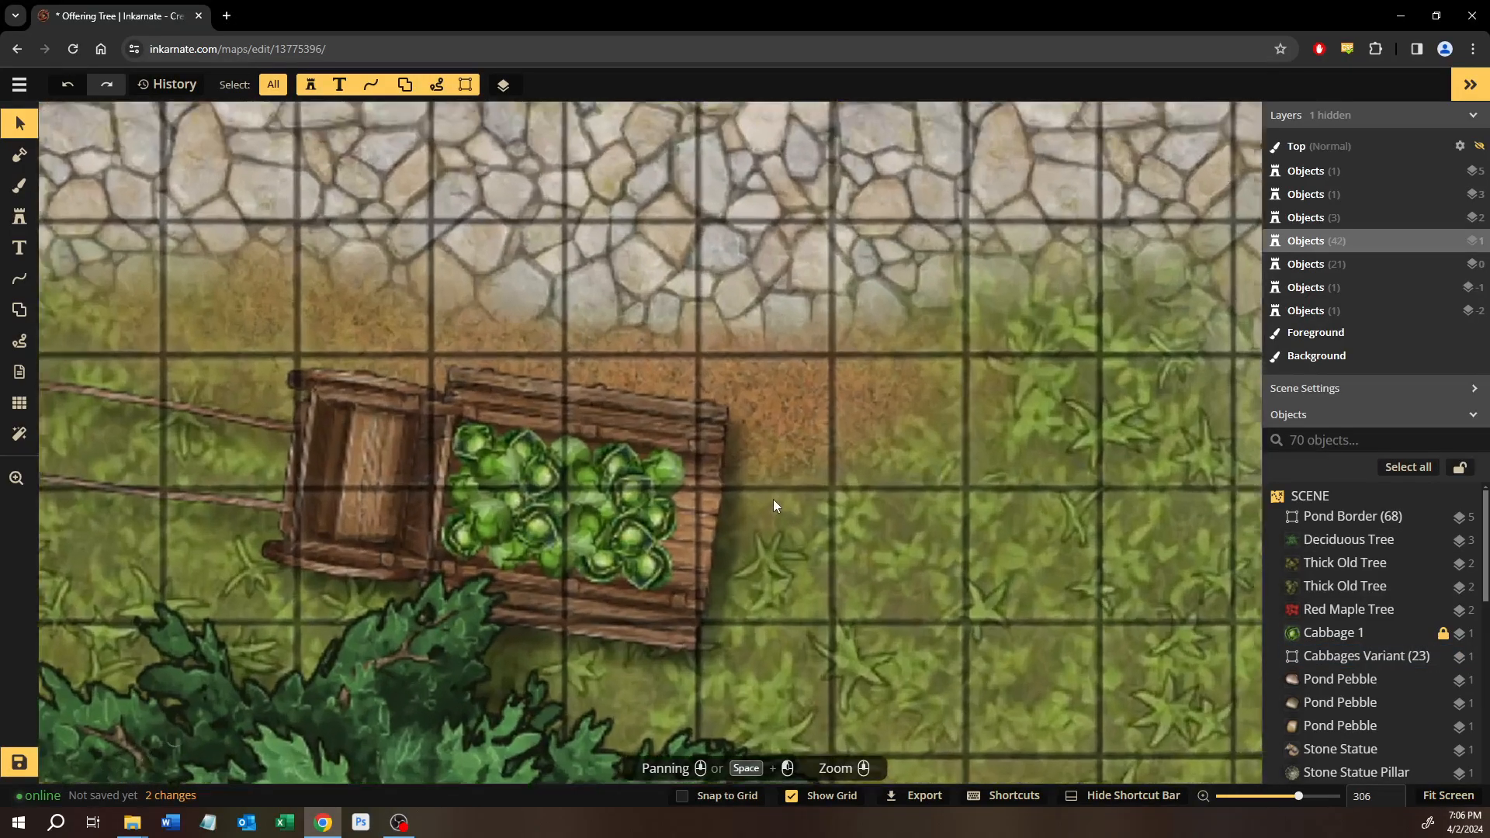
scroll(758, 516, "down", 4)
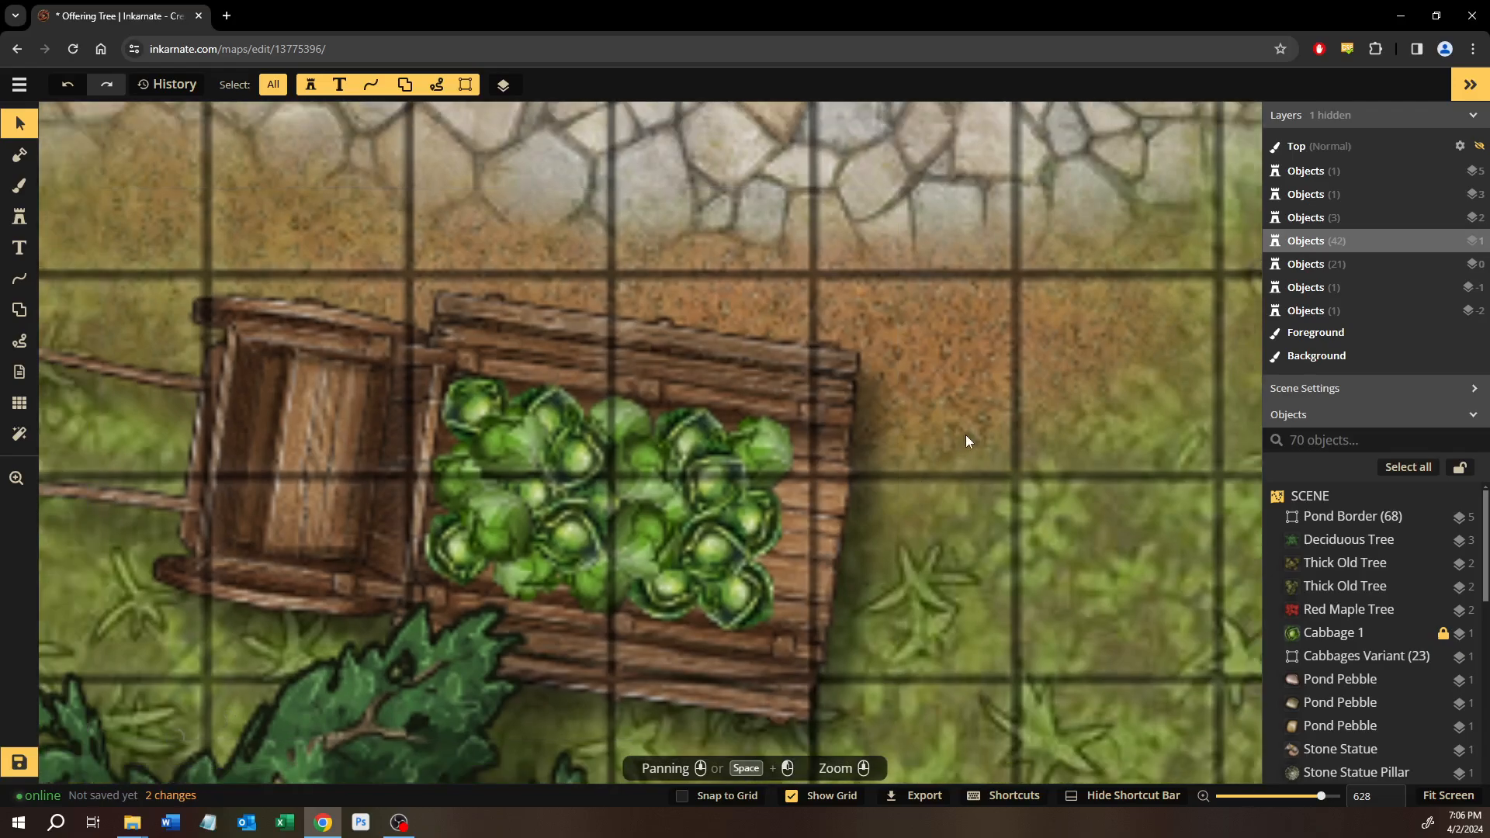
scroll(966, 441, "down", 1)
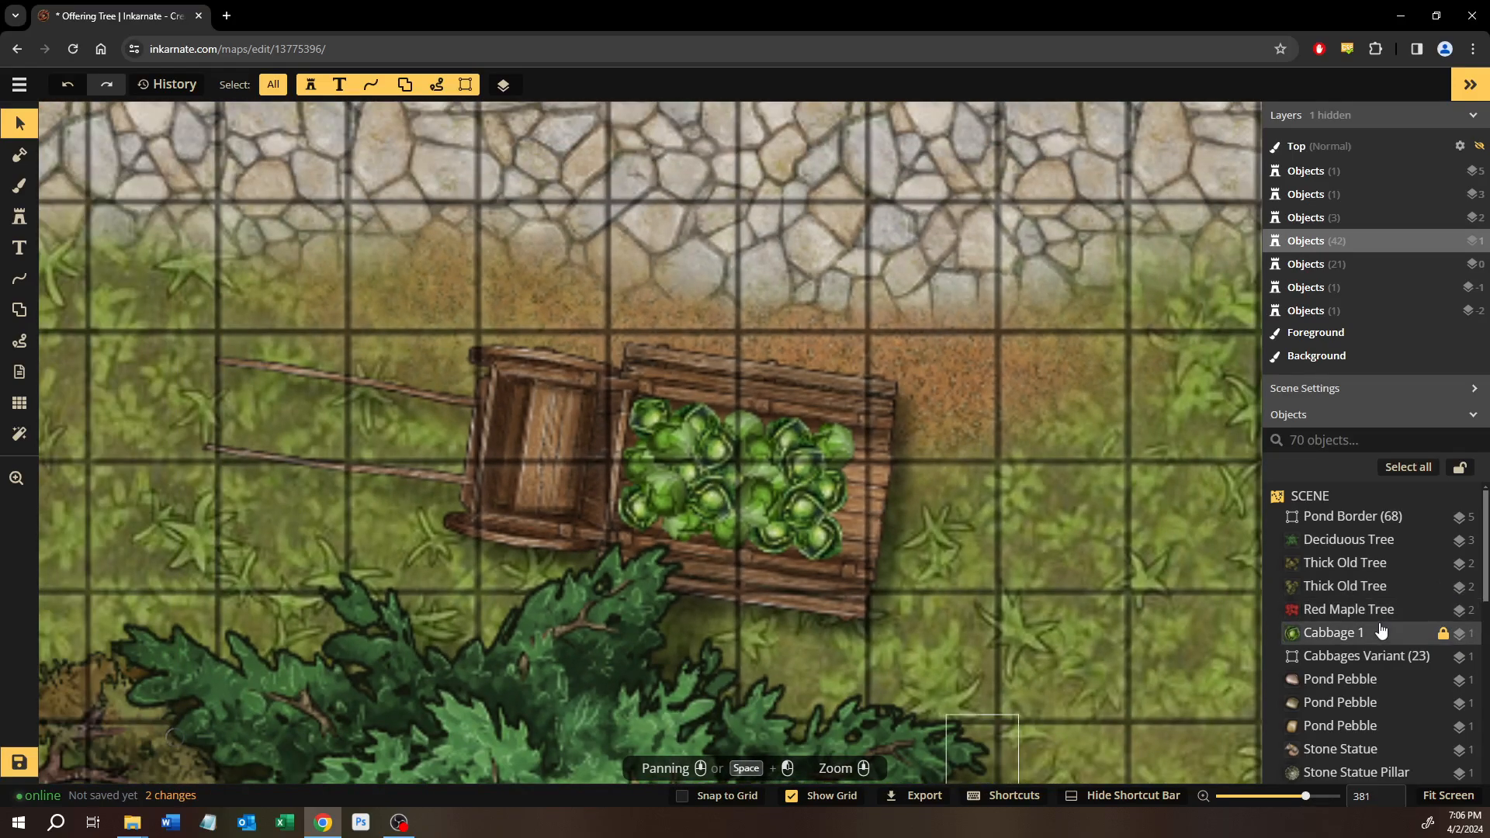
Show the stamp options of the locked Cabbage 1 object by the southern bush and clear the selection.
left_click(1334, 633)
left_click_drag(817, 401, 573, 281)
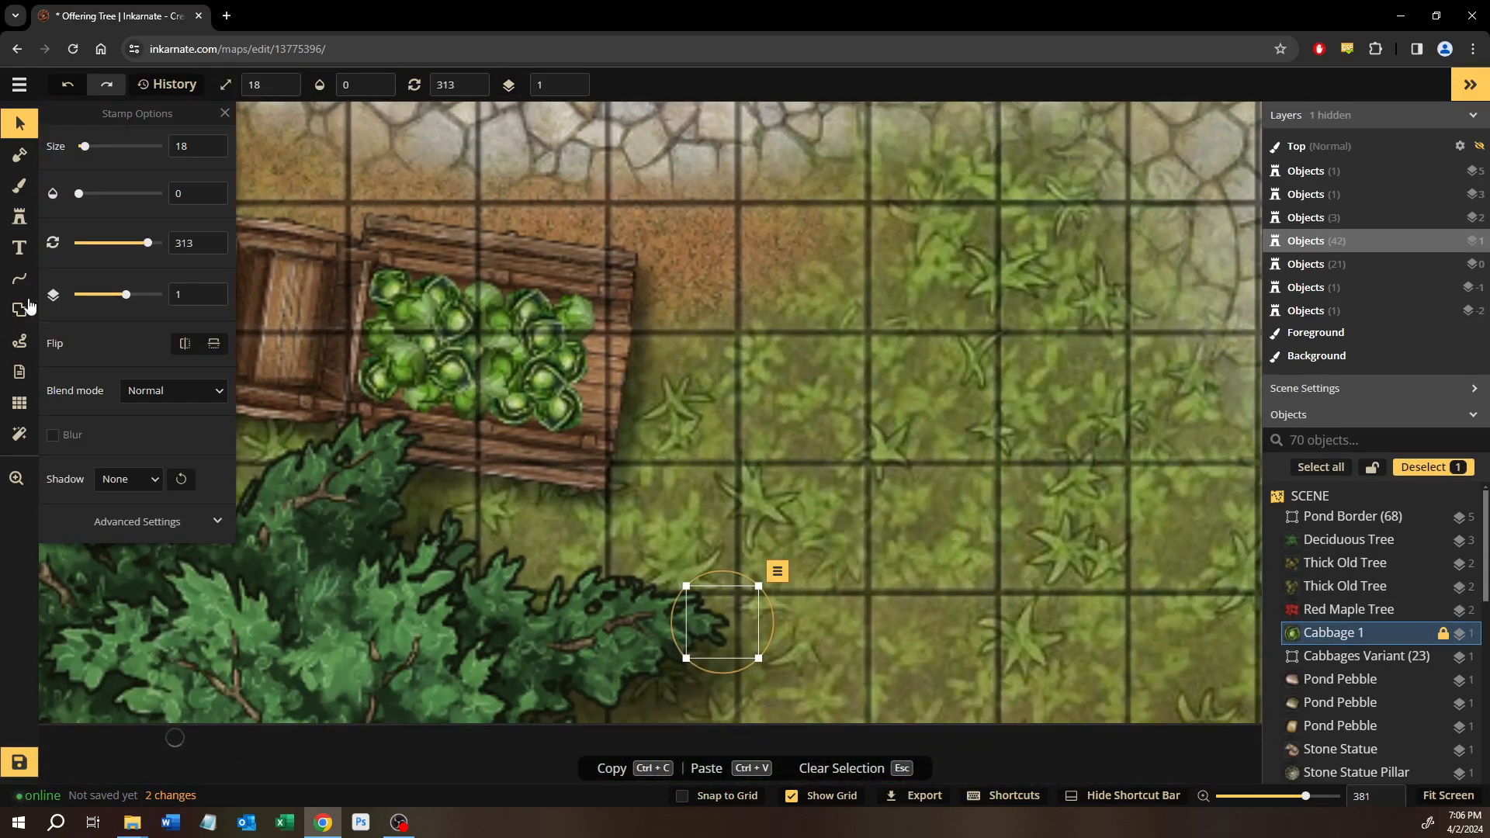
left_click(910, 495)
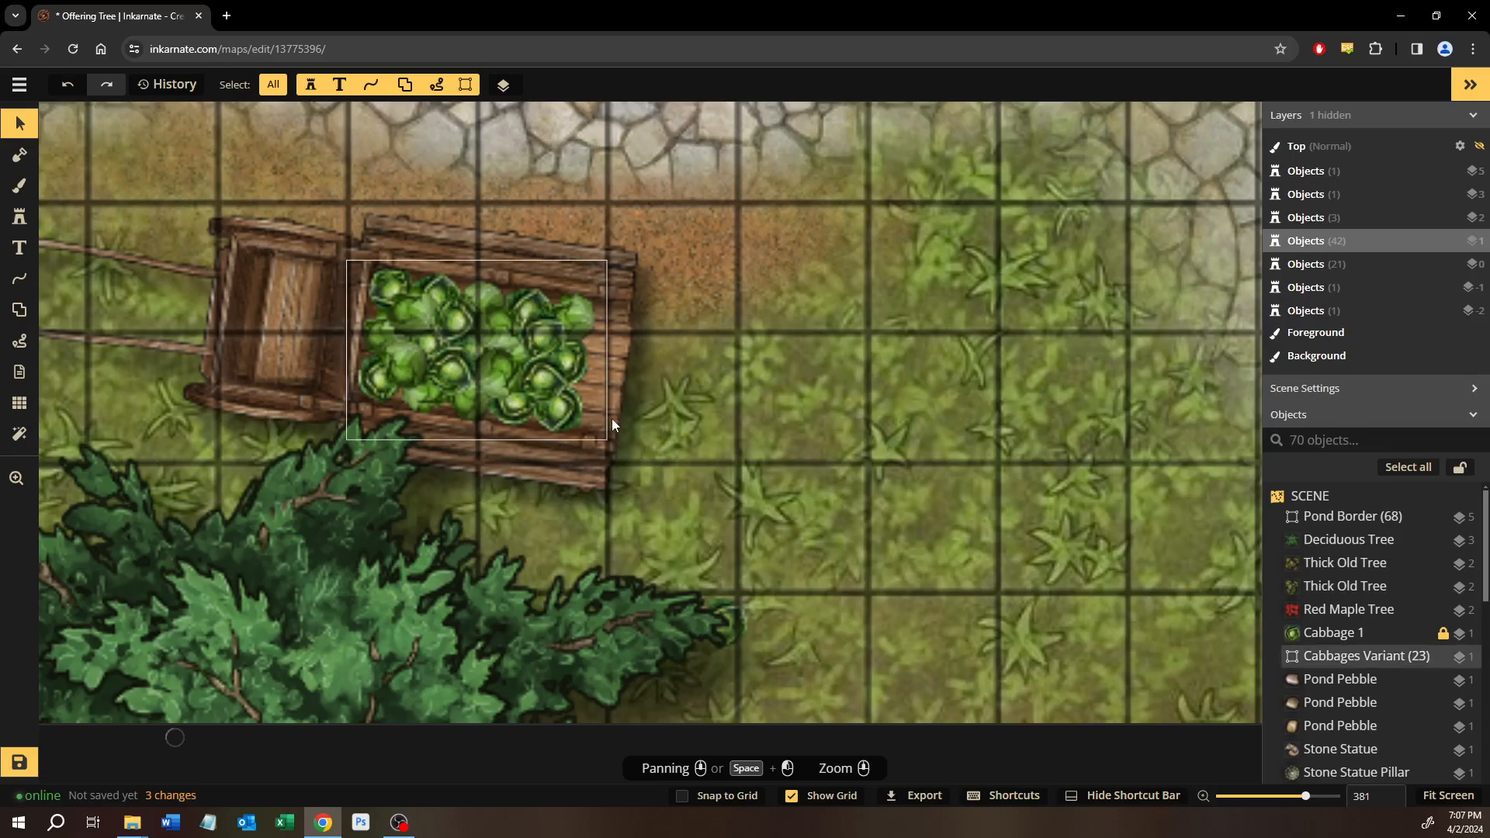
Undo the last three object changes to bring back the original cart goods, and clear the selection.
scroll(611, 417, "down", 5)
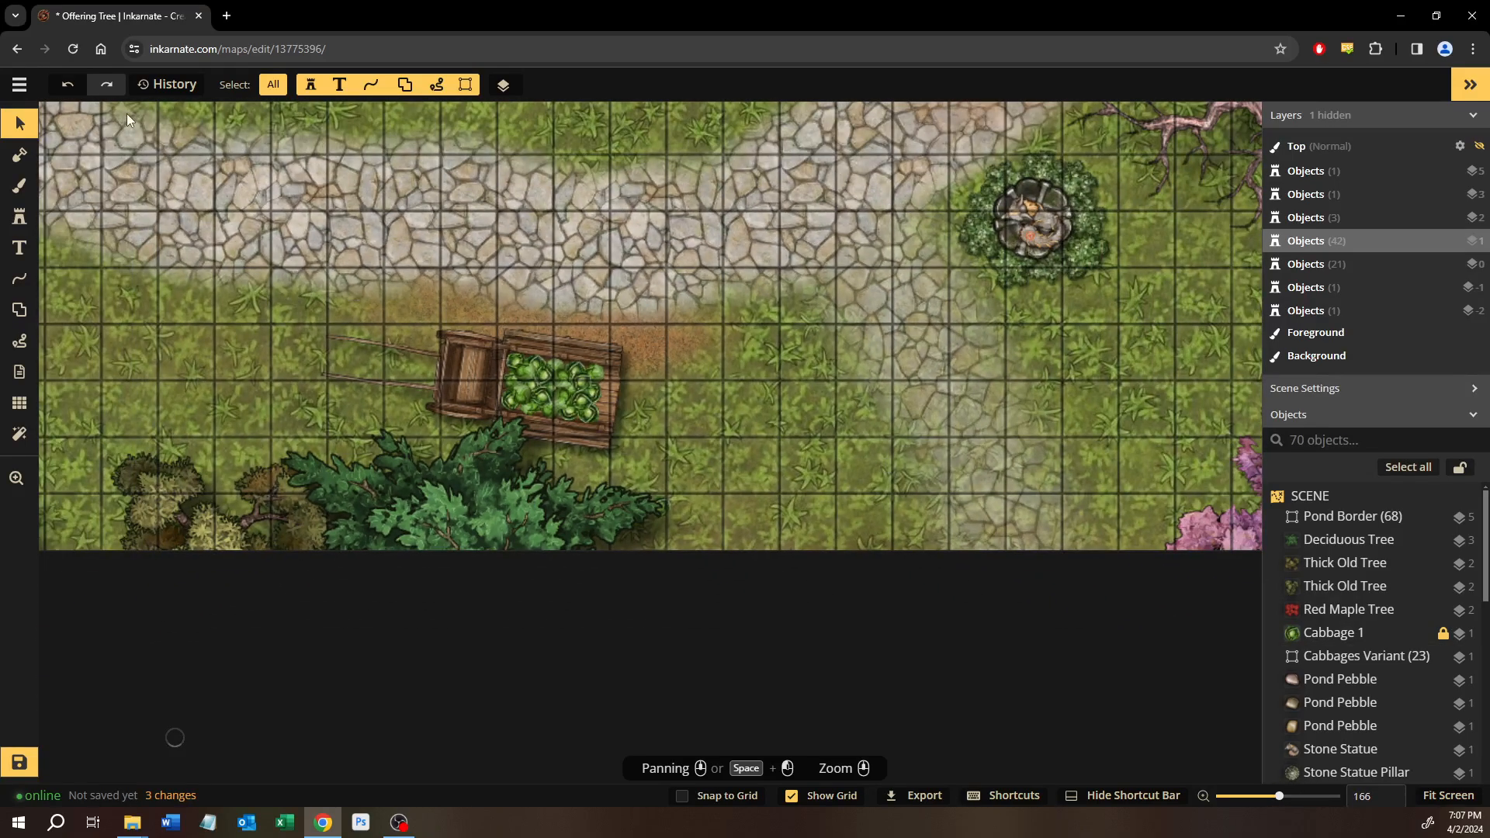
left_click(67, 84)
left_click(66, 85)
left_click(67, 85)
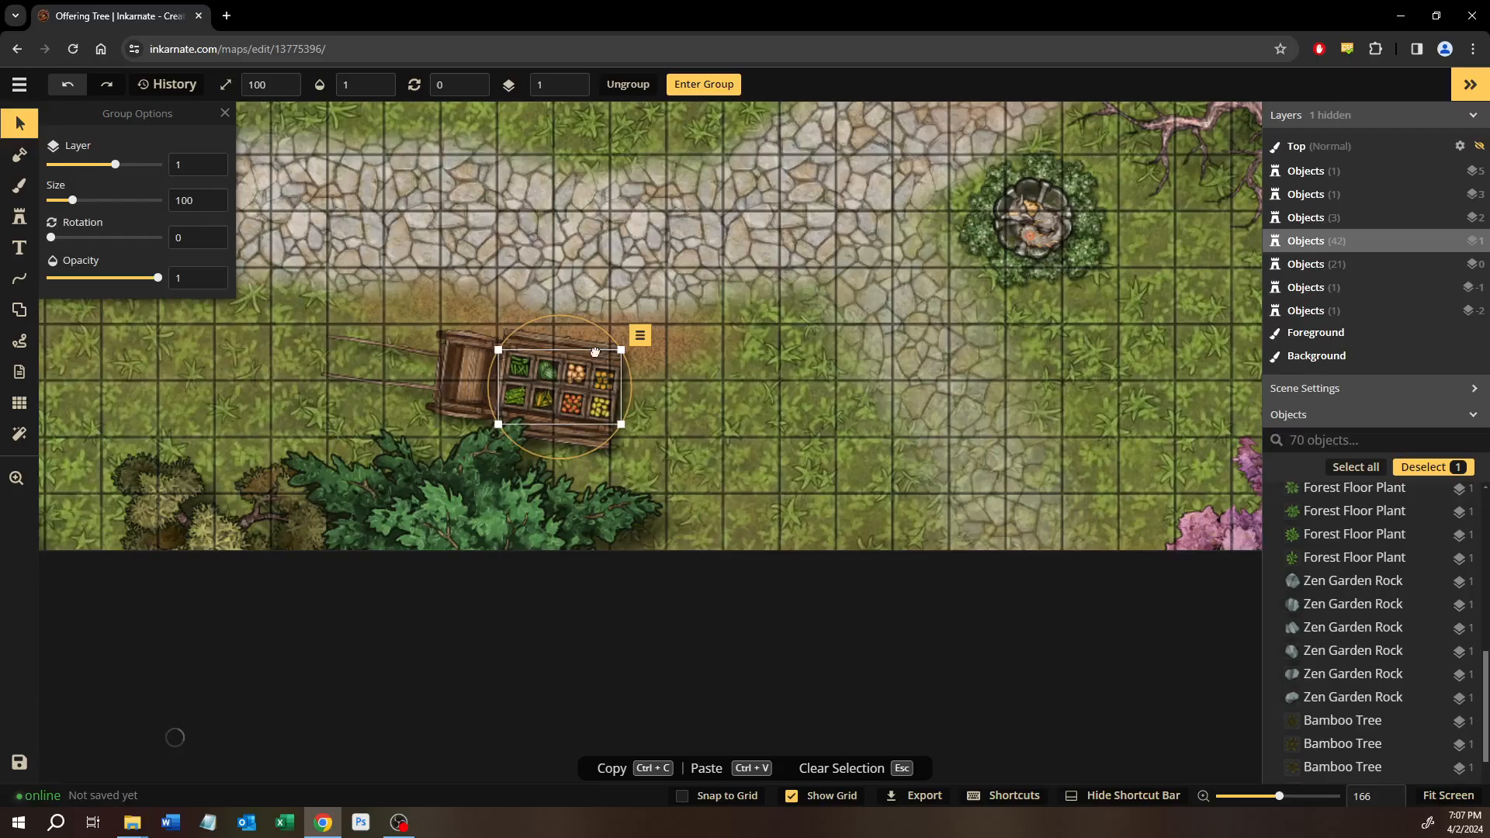
left_click_drag(595, 352, 746, 759)
left_click(785, 491)
Look over the dirt path, broken red fence, statue and bare tree in the eastern half of the map.
scroll(781, 494, "down", 3)
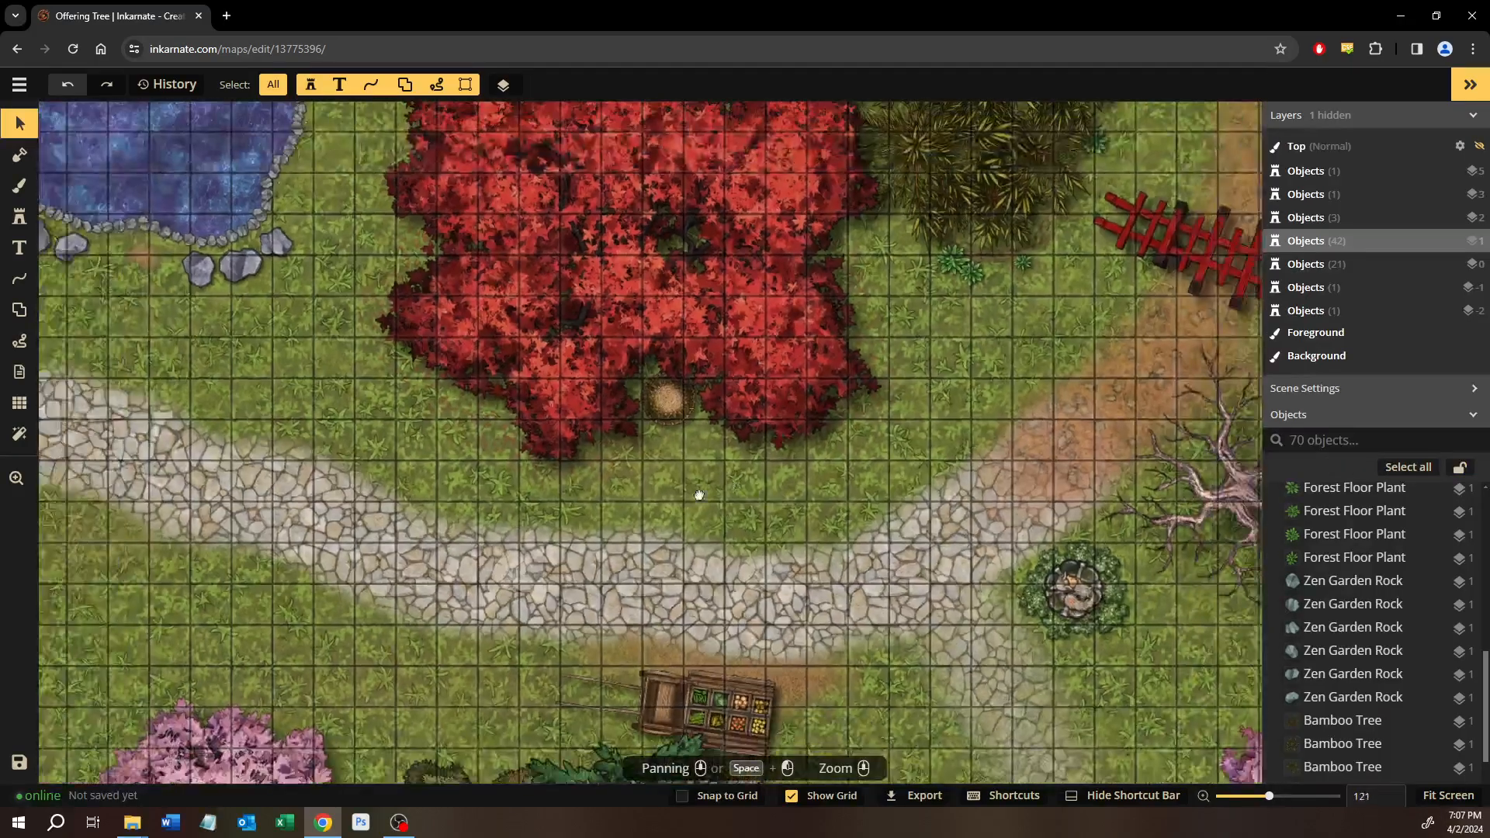
left_click_drag(699, 495, 319, 523)
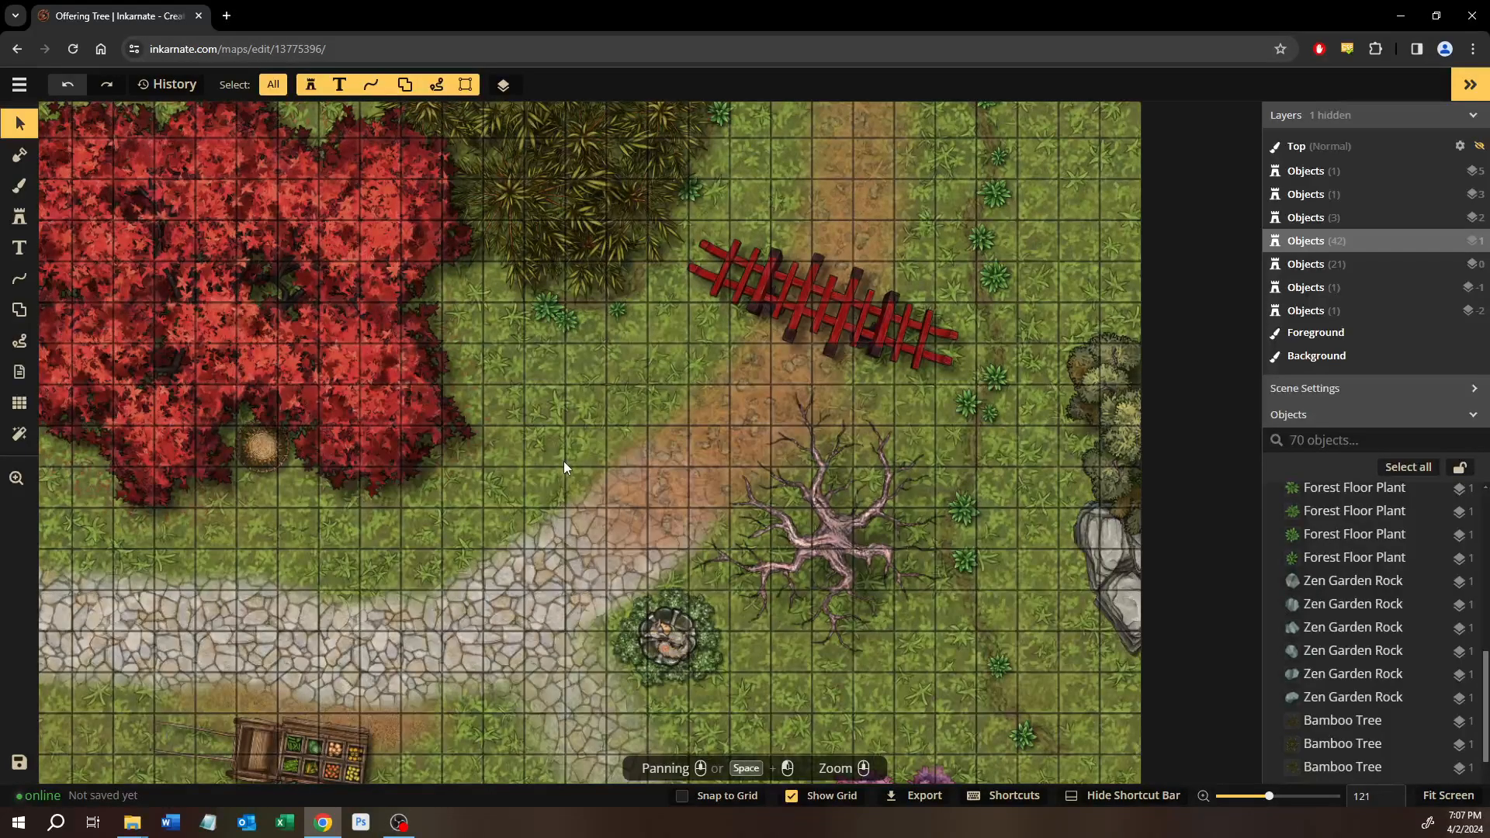
scroll(547, 558, "down", 3)
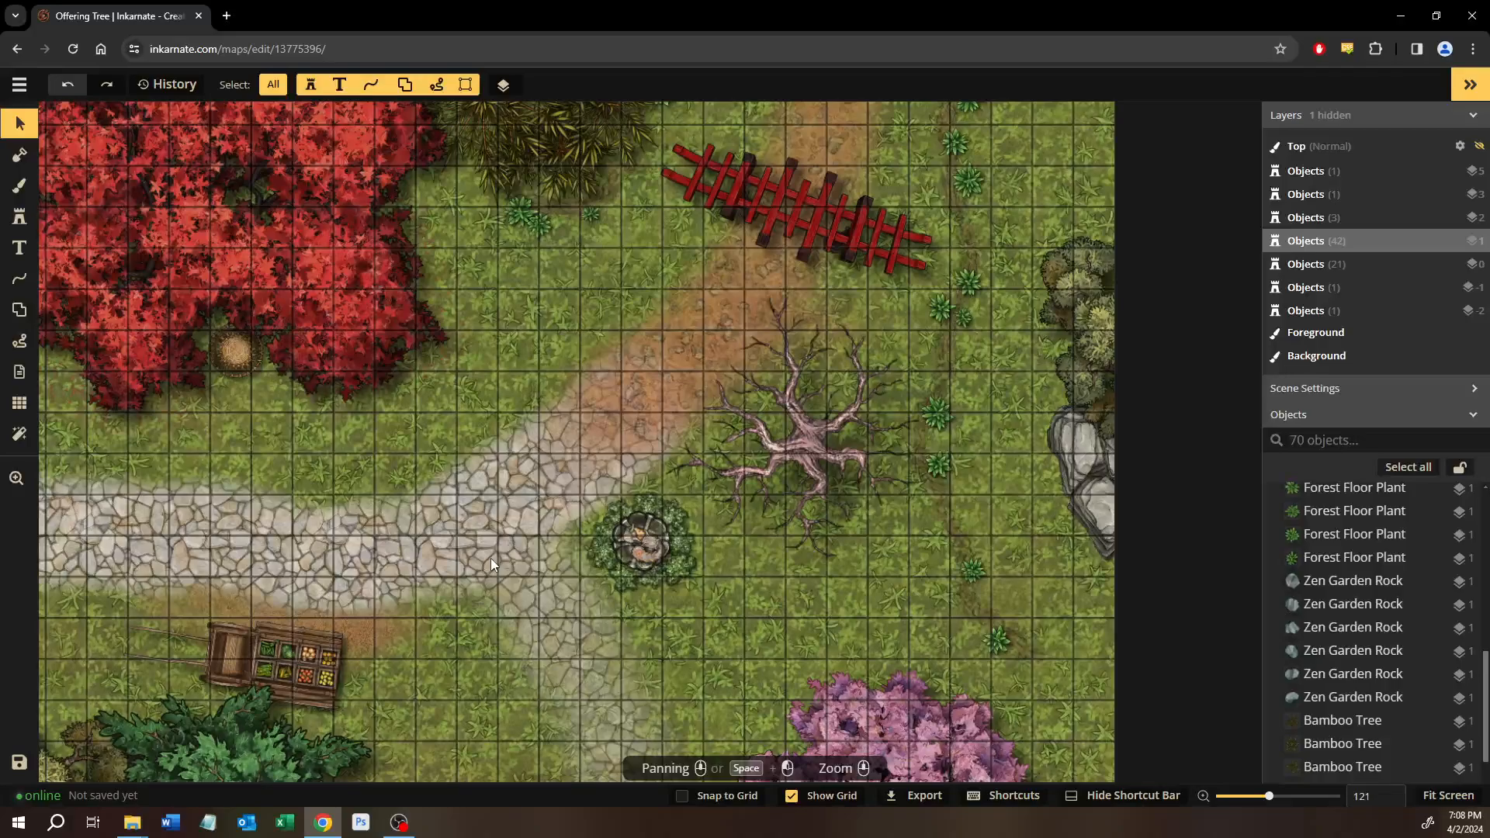
scroll(488, 571, "up", 4)
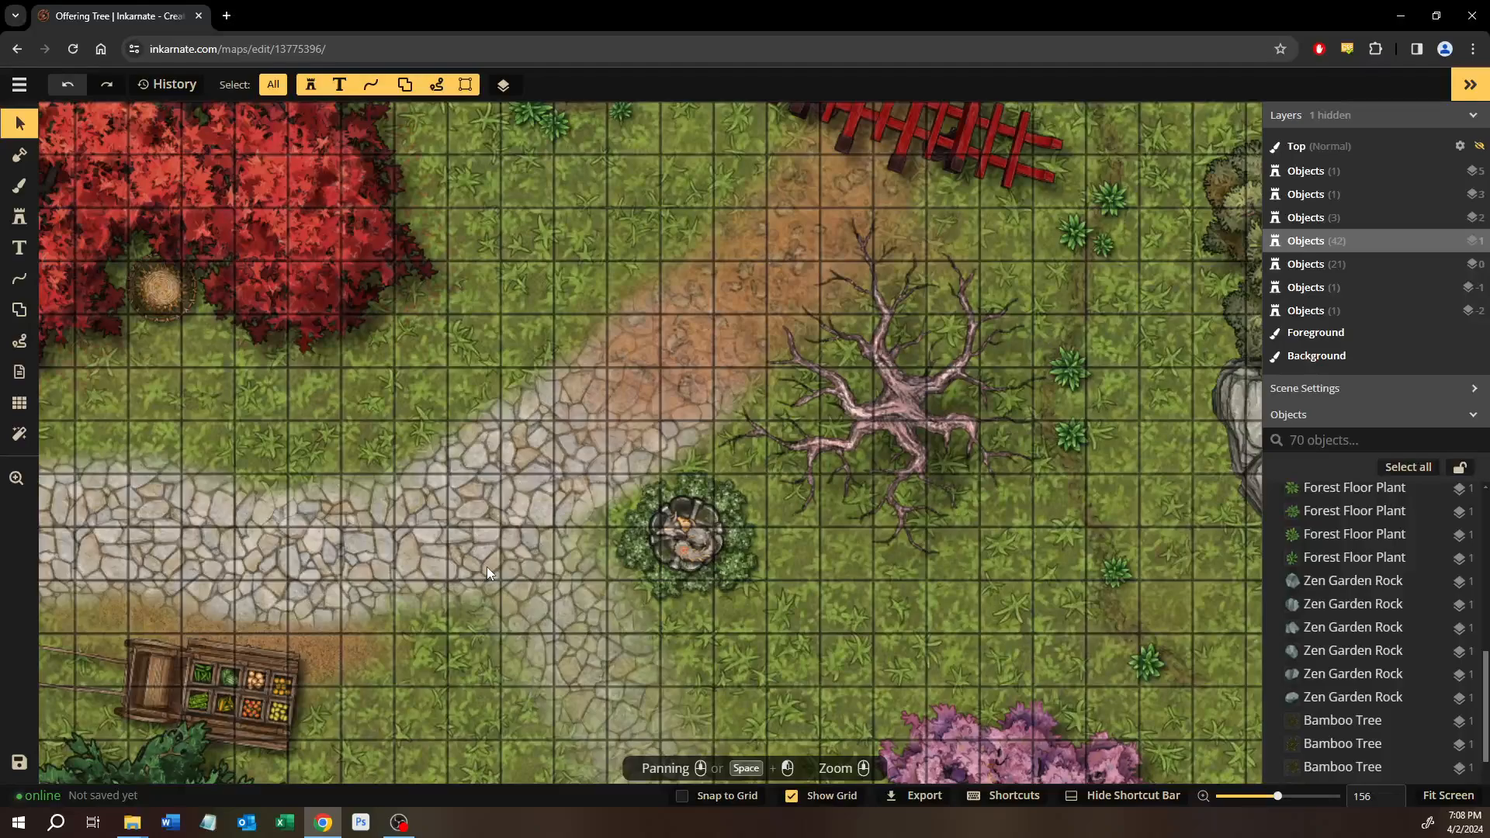
left_click_drag(504, 697, 492, 557)
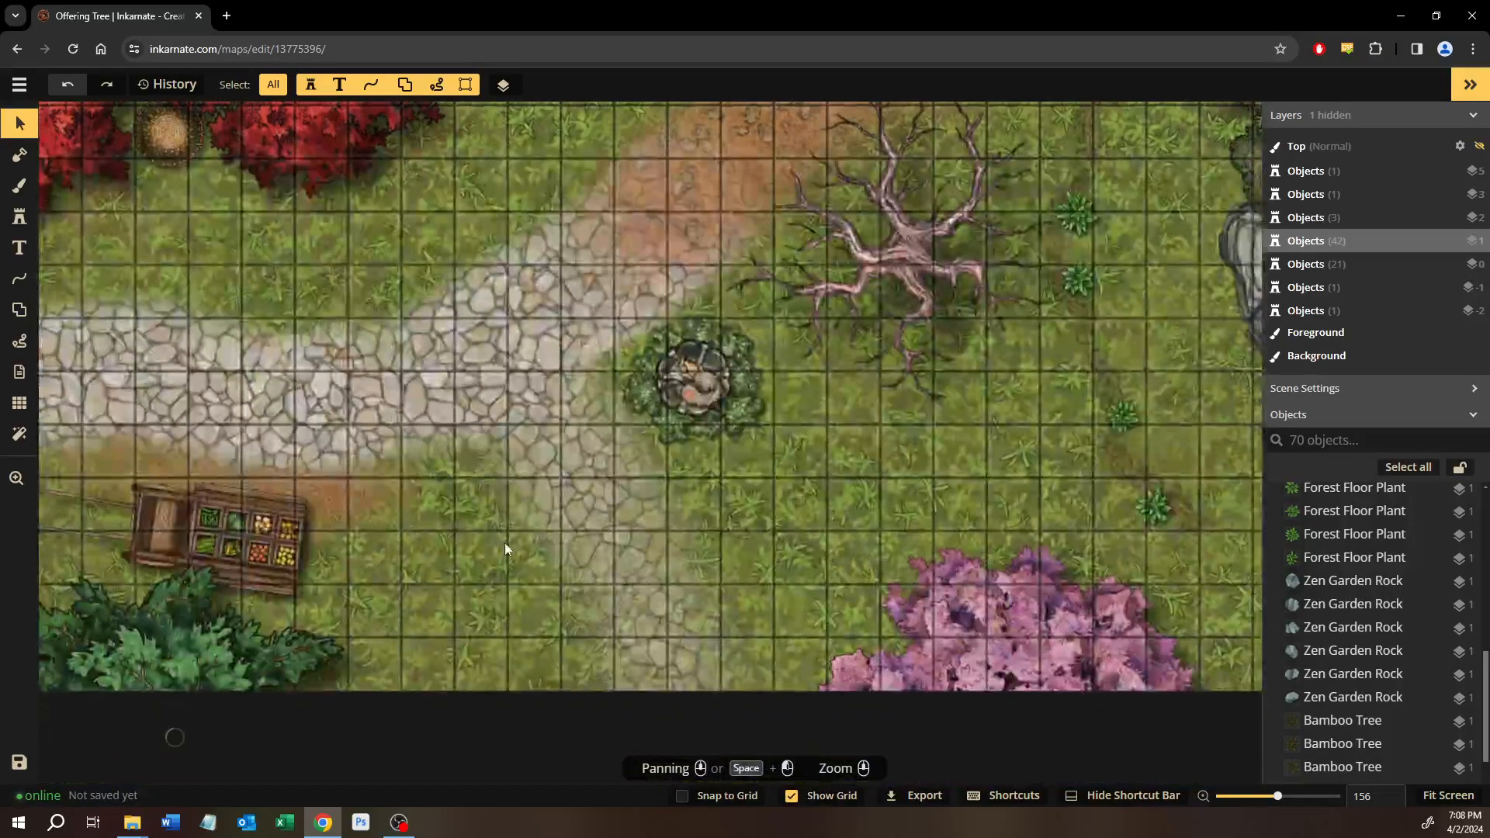
scroll(412, 556, "down", 5)
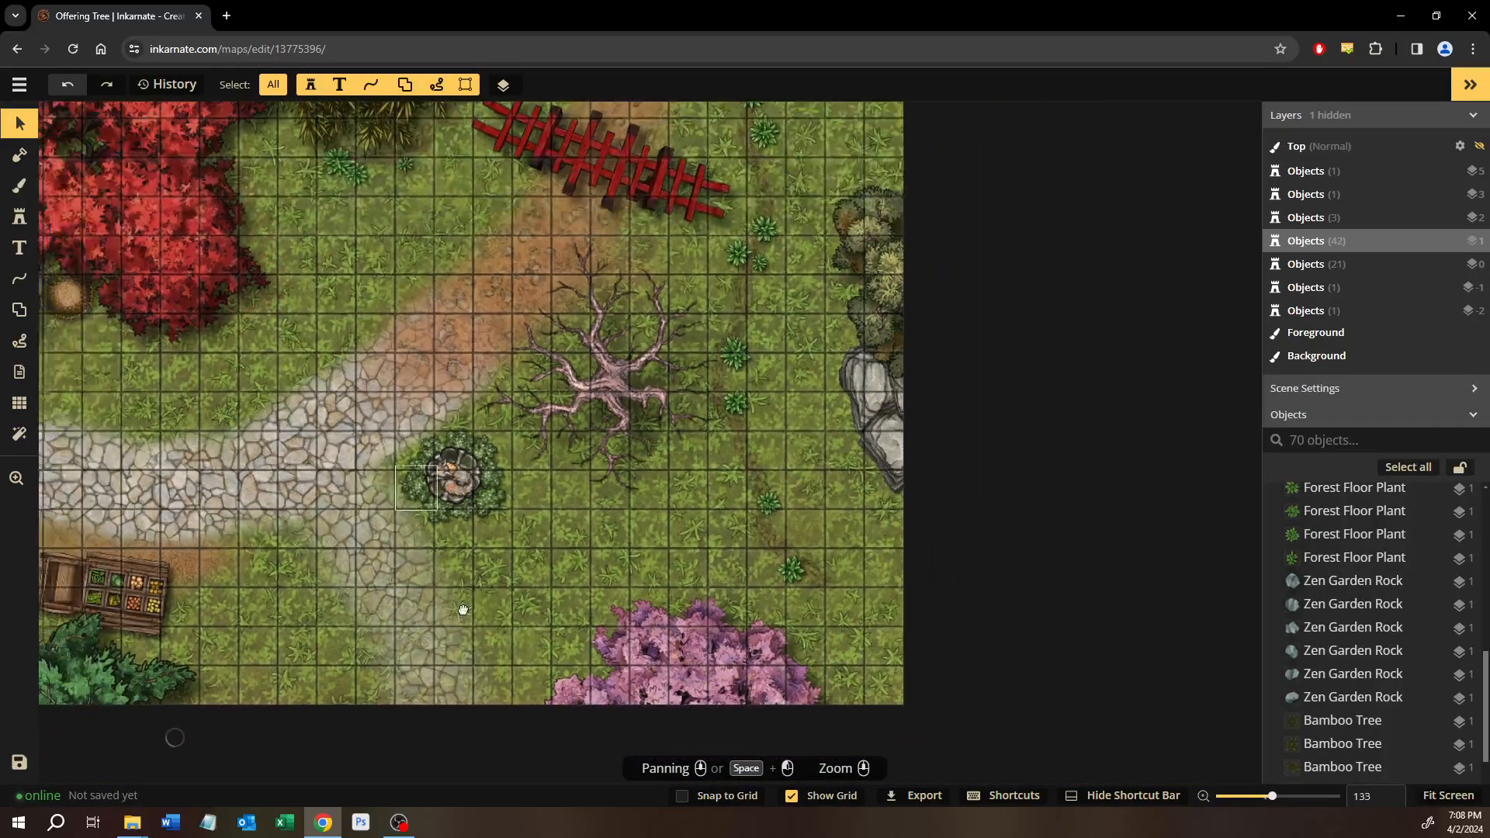
Survey the stone path from the western edge past the pond, red maple tree and food cart.
scroll(470, 621, "up", 2)
left_click_drag(279, 578, 864, 482)
left_click_drag(463, 575, 376, 497)
scroll(396, 465, "down", 1)
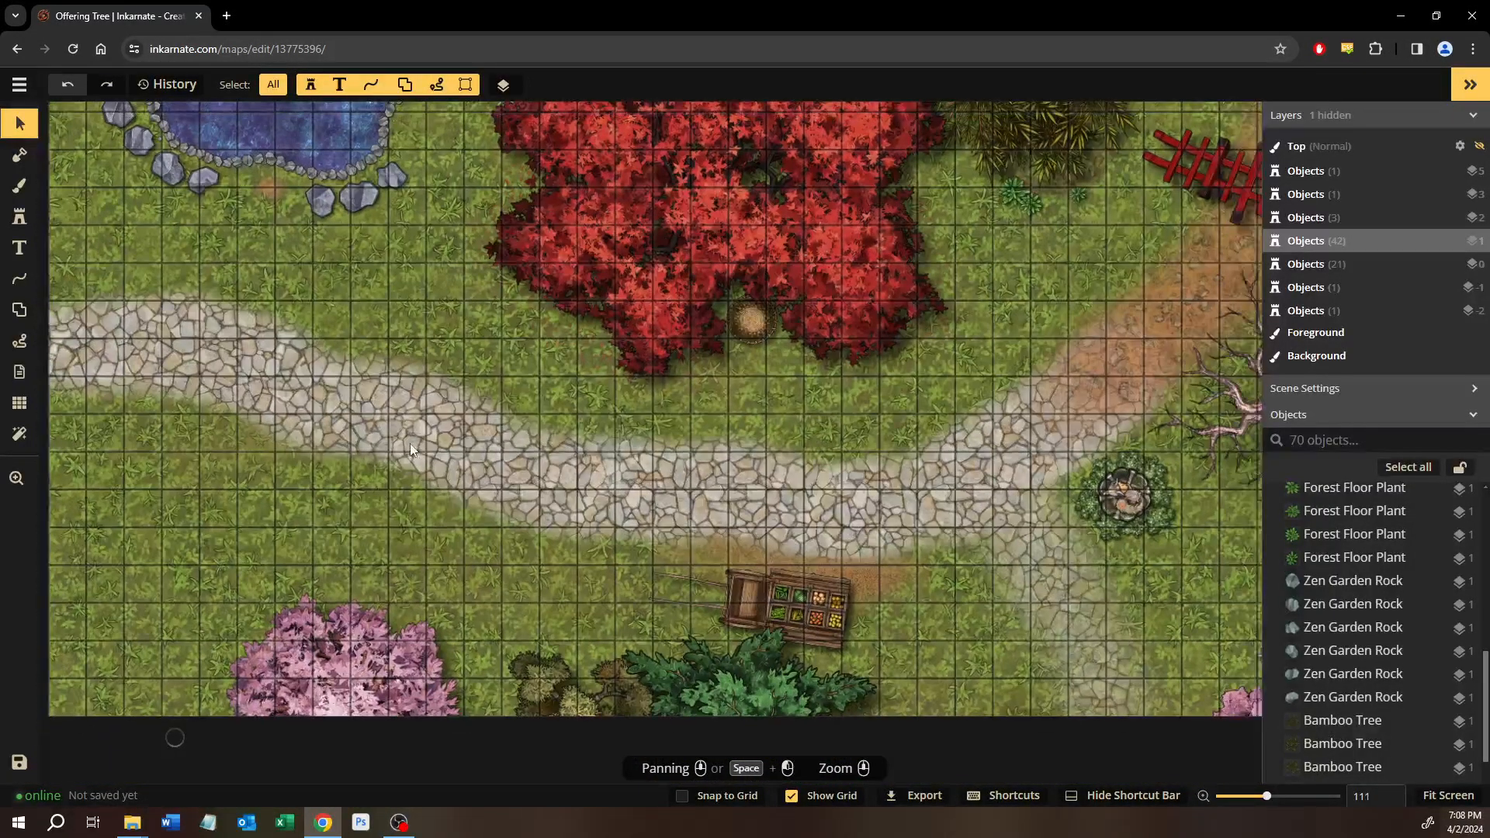
left_click_drag(410, 444, 427, 531)
scroll(309, 561, "down", 3)
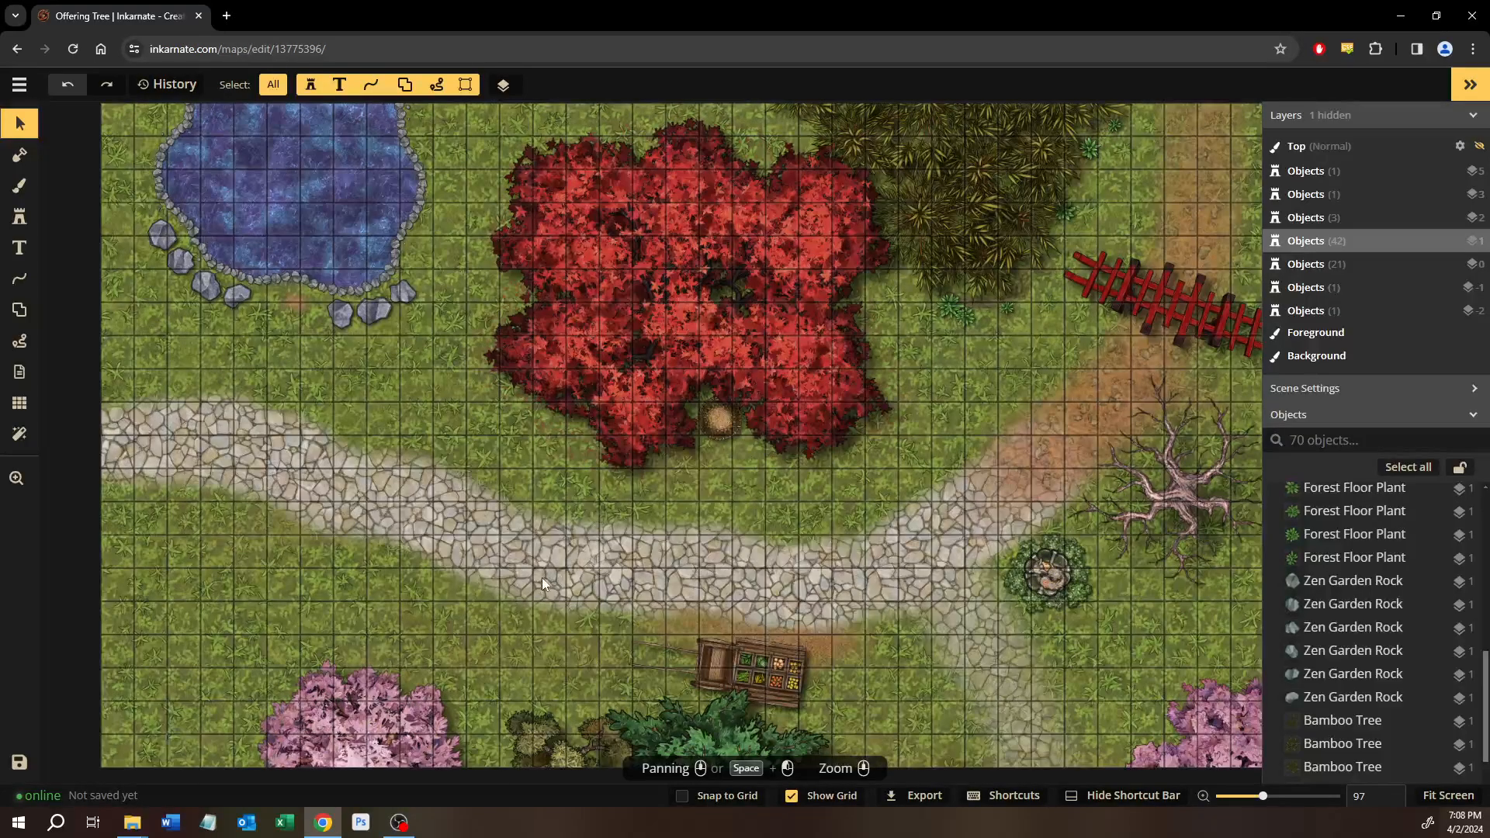
left_click_drag(542, 577, 316, 539)
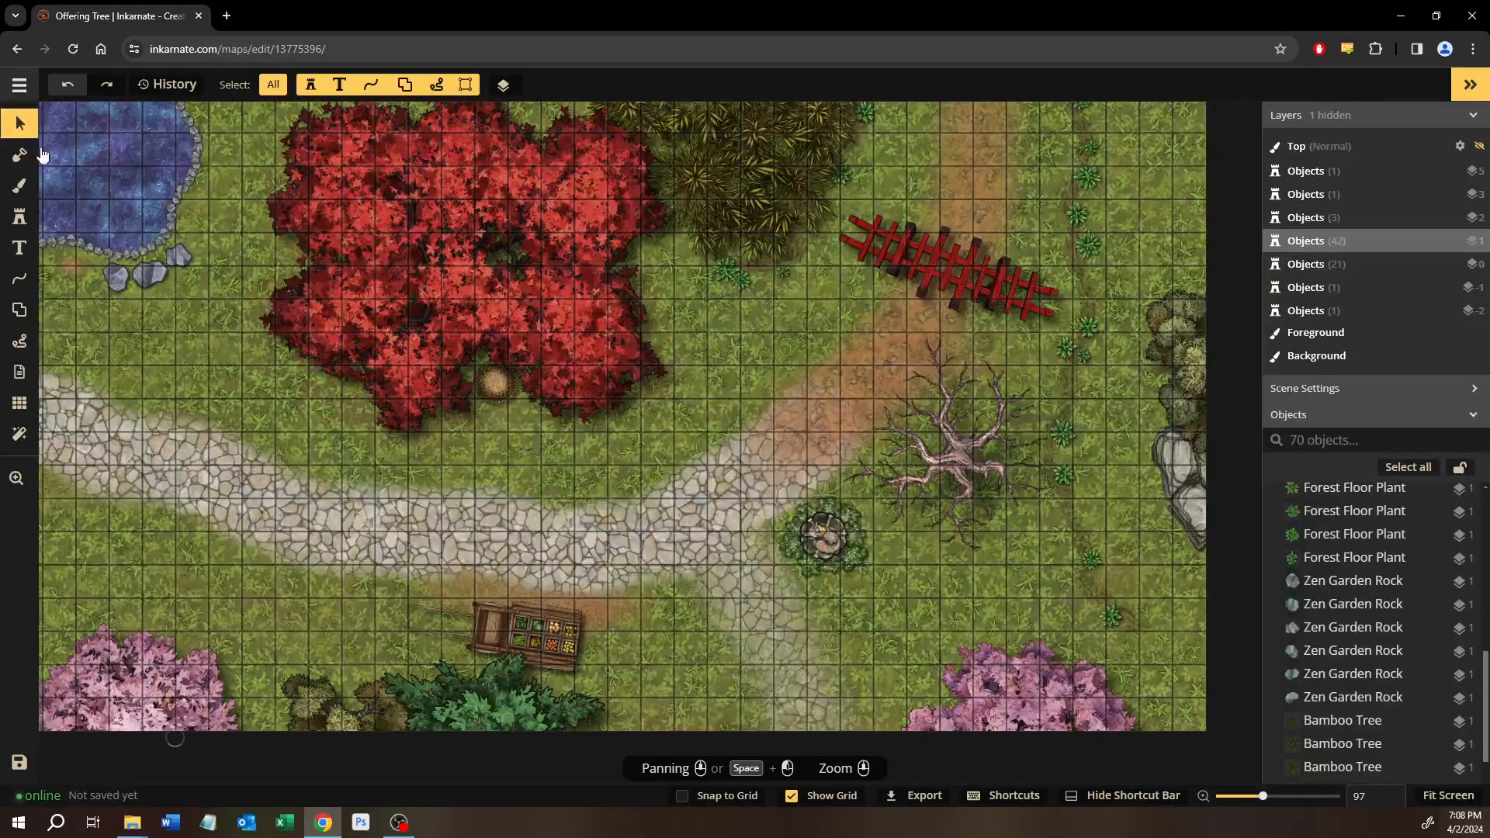
Leave the map editor, search the maps for "dojo" and open the map named Dojo.
left_click(19, 84)
left_click(70, 406)
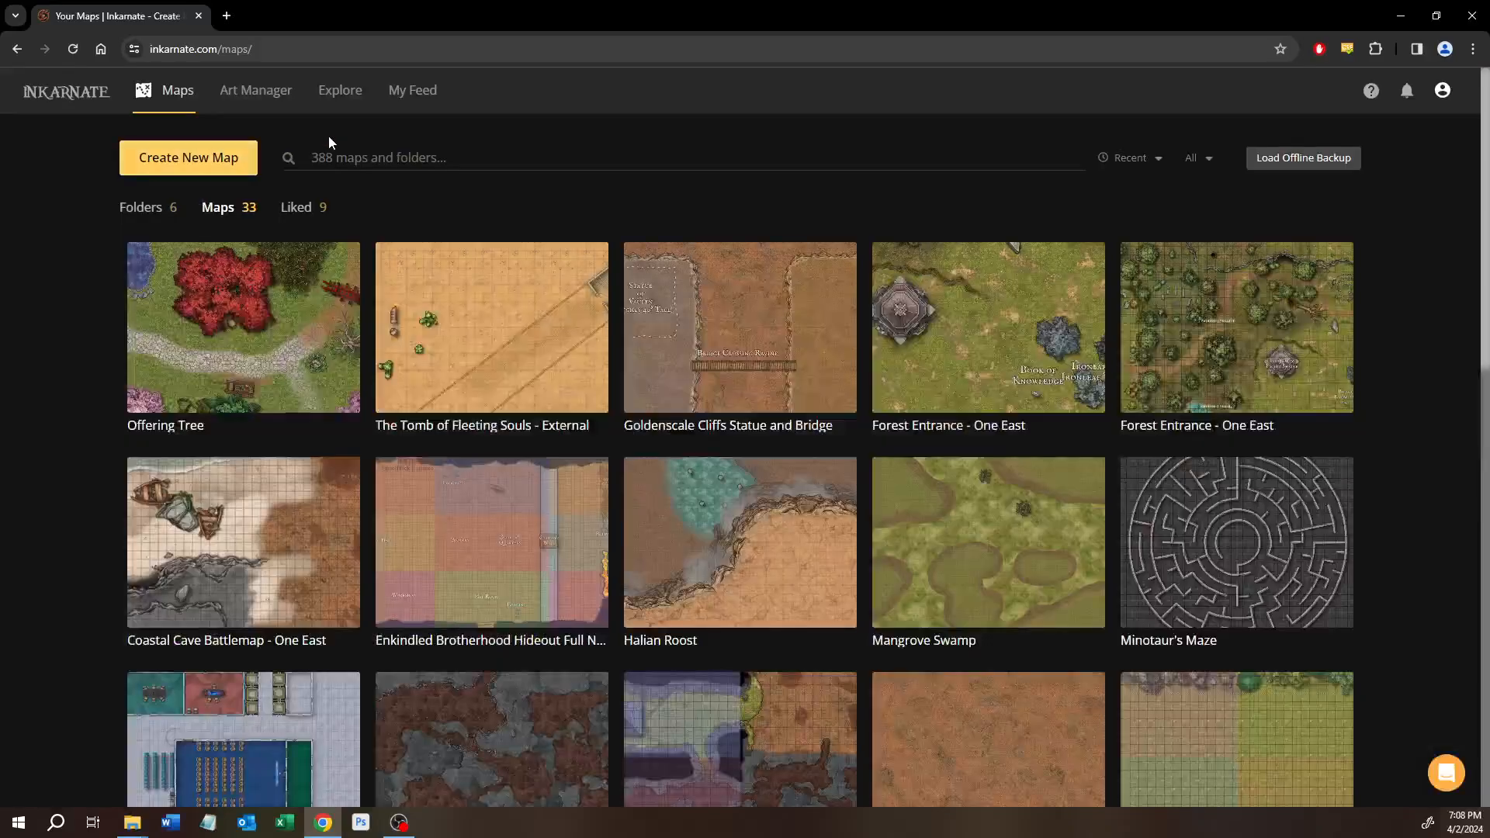
left_click(331, 169)
type("dojo")
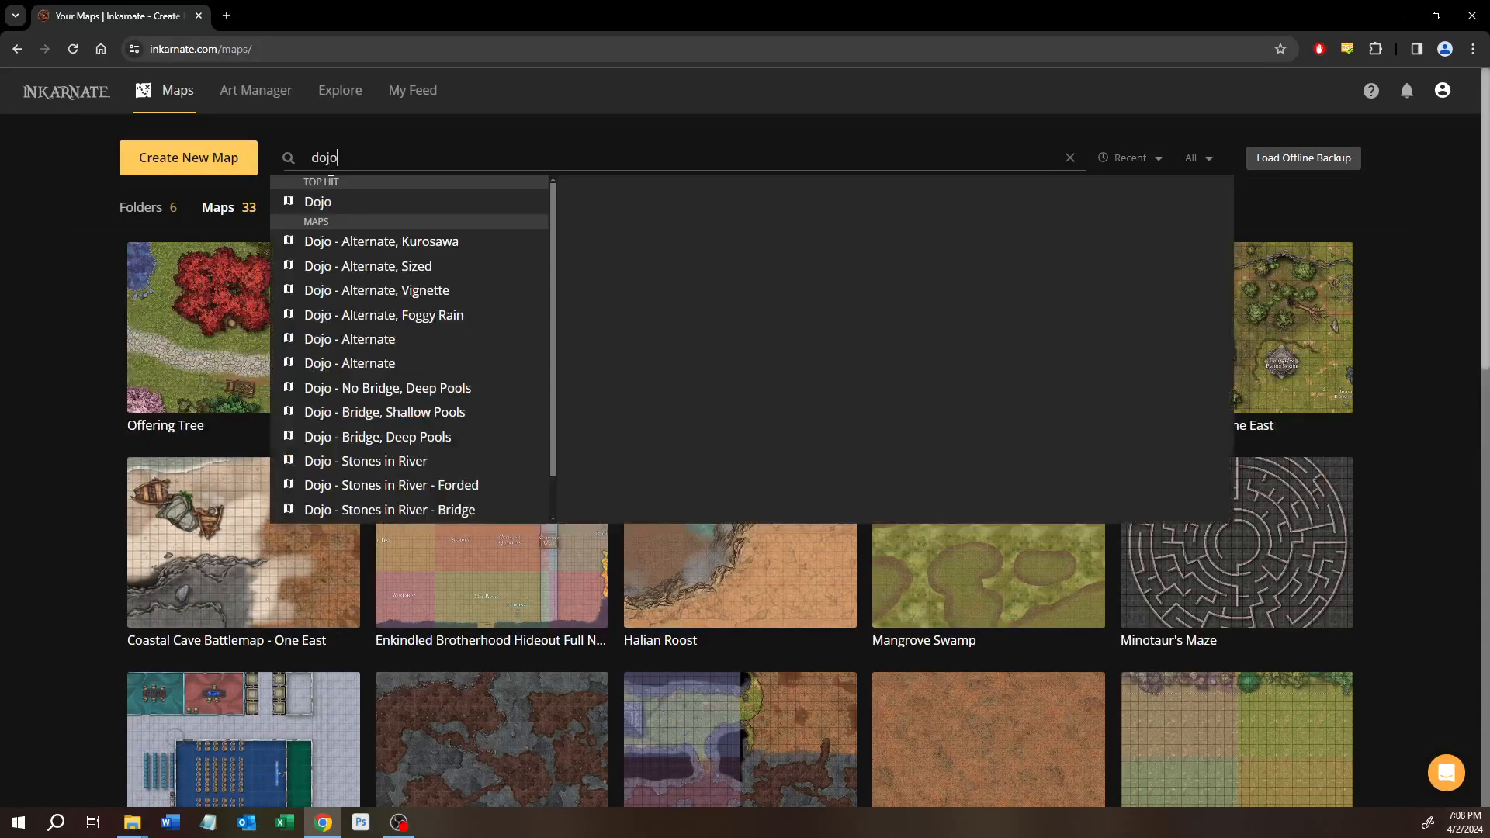
left_click(361, 216)
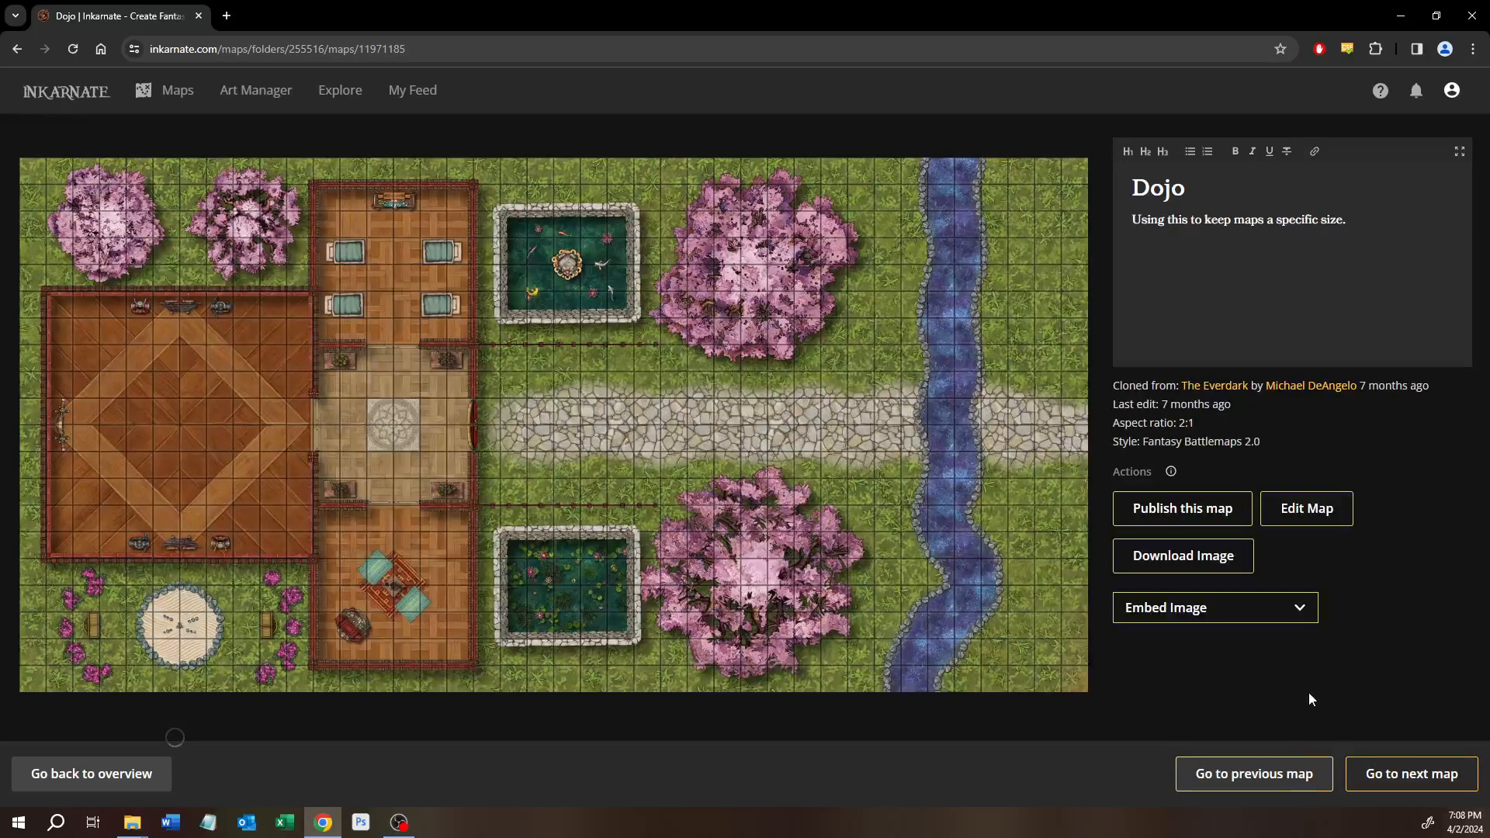
Go back from the Dojo map through the Patreon Posted folder to the folders overview.
left_click(91, 776)
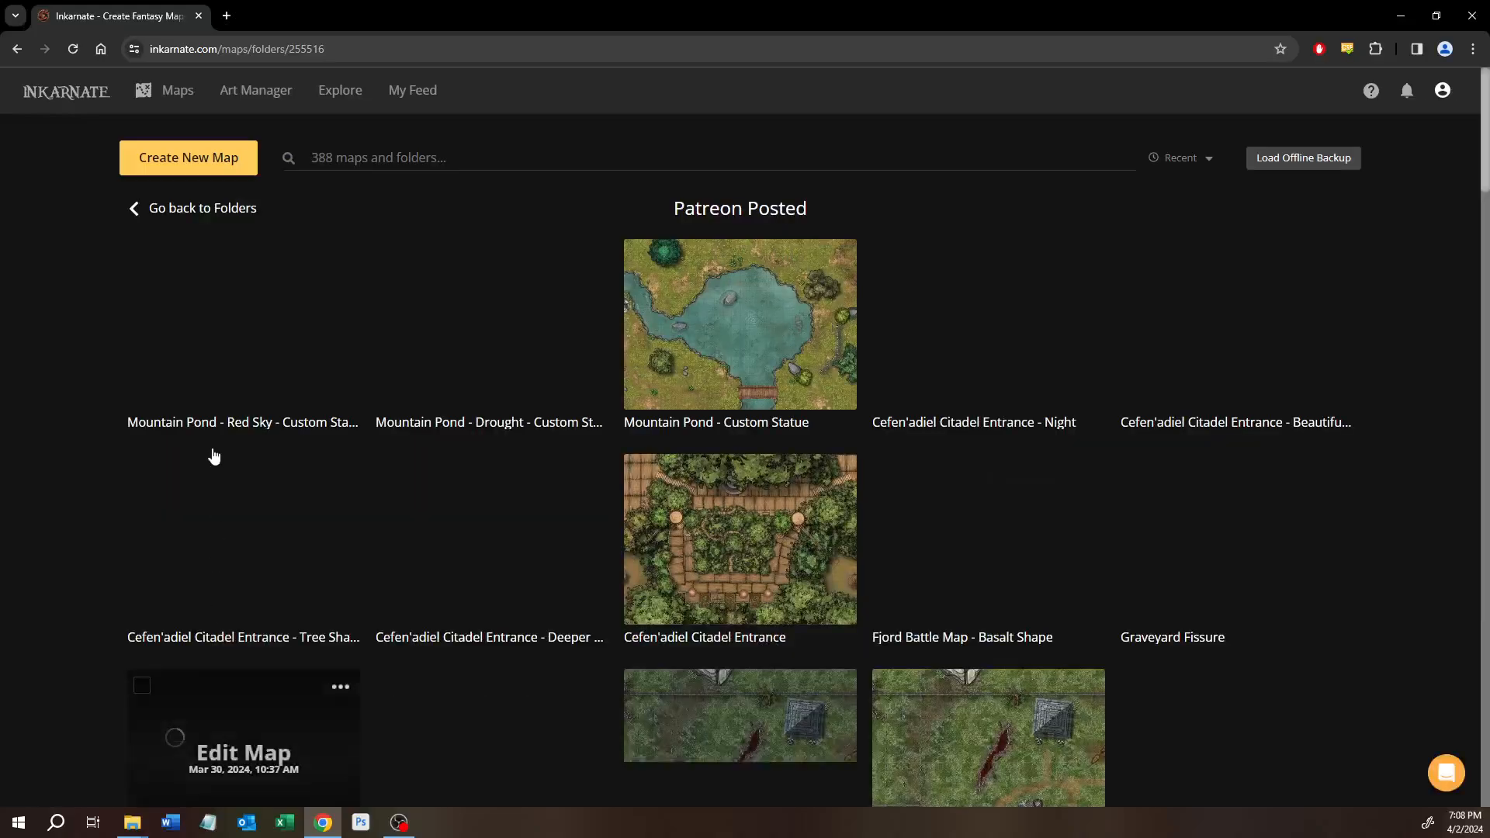
left_click(198, 208)
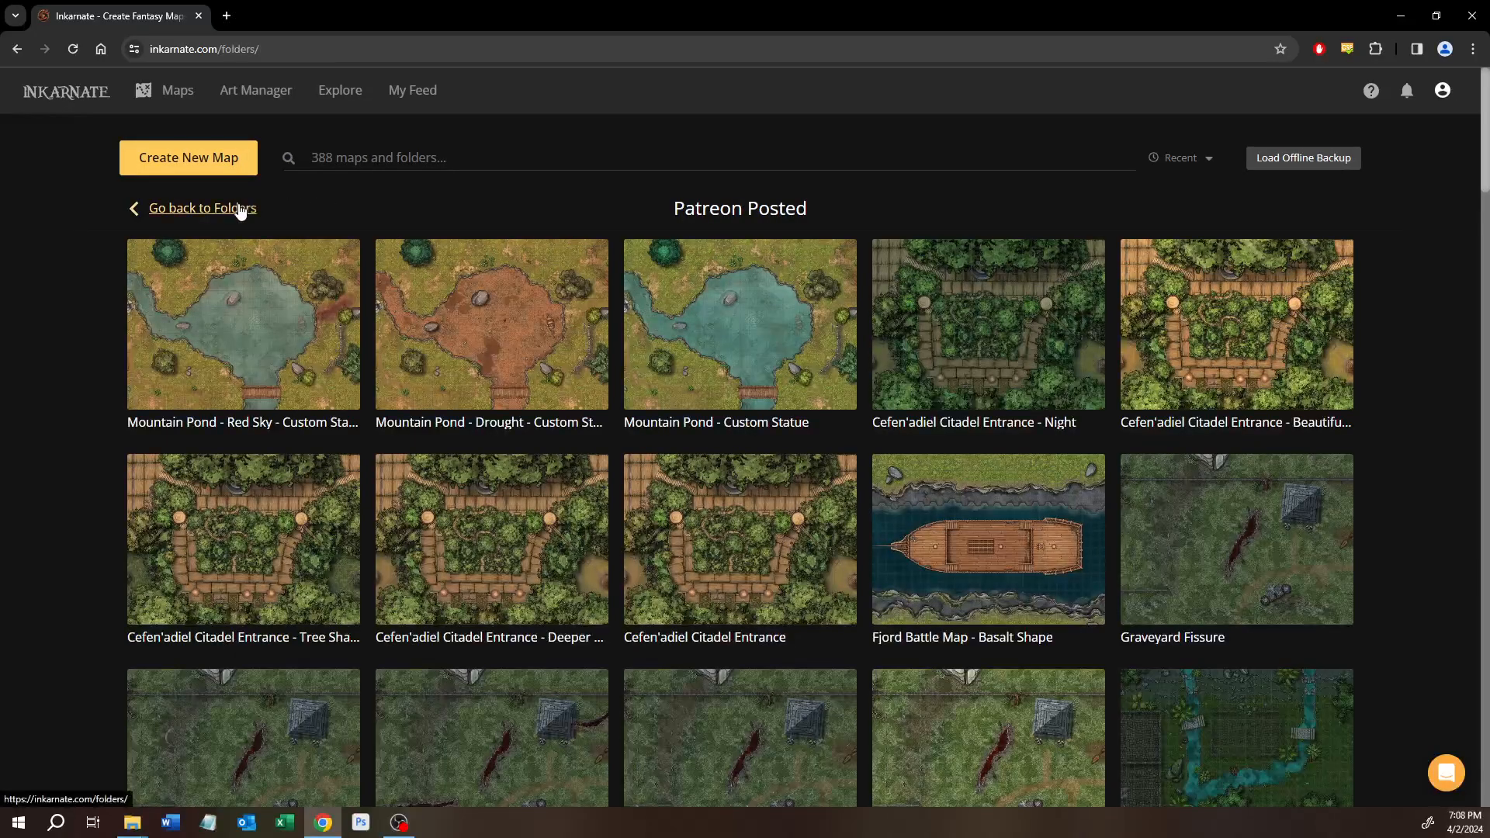
left_click(219, 208)
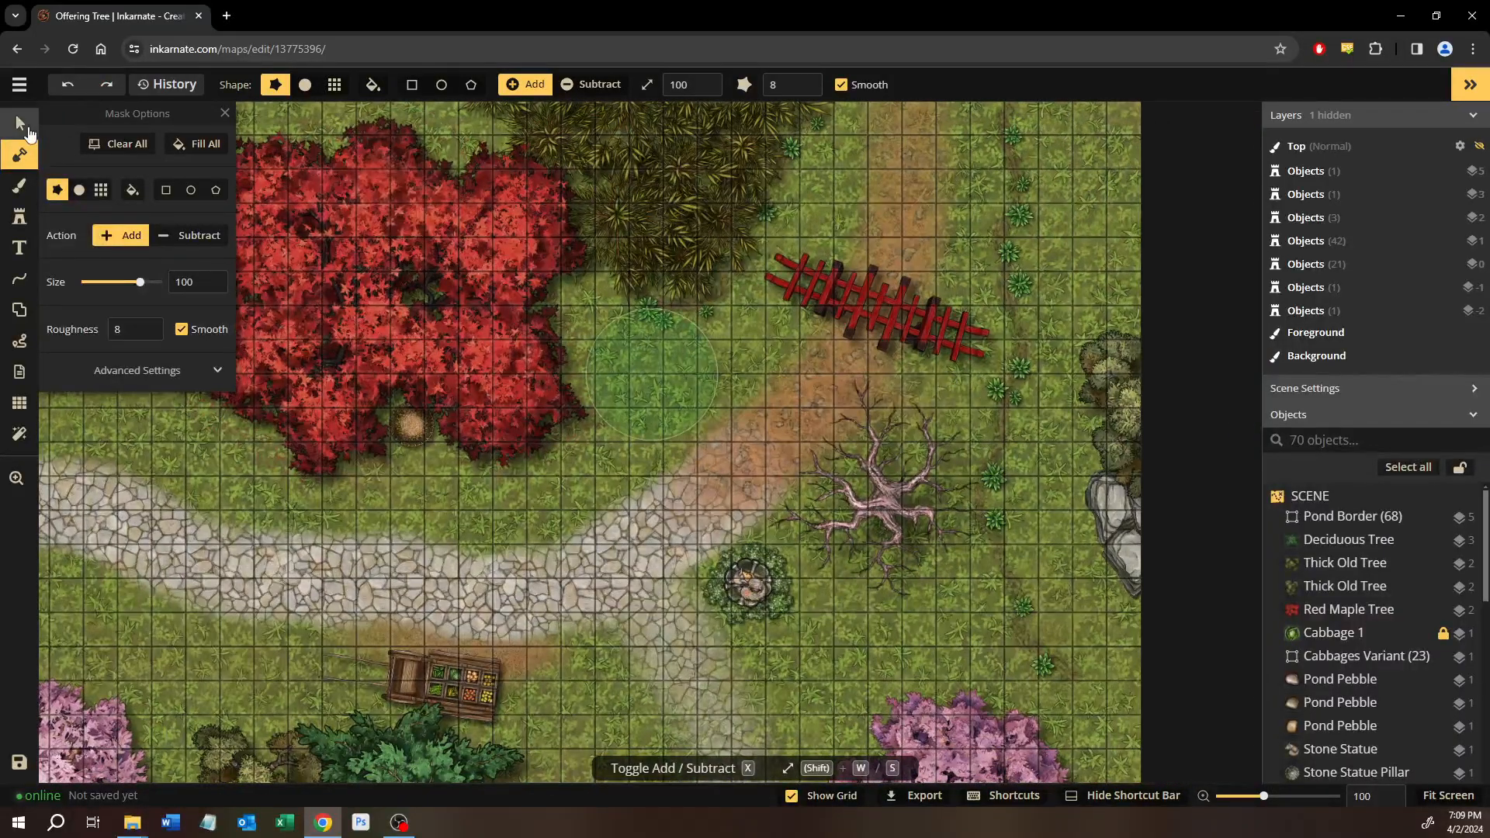
Switch from the mask tool to the Select tool and bring more of the Offering Tree map into view.
left_click(23, 126)
scroll(564, 554, "down", 1)
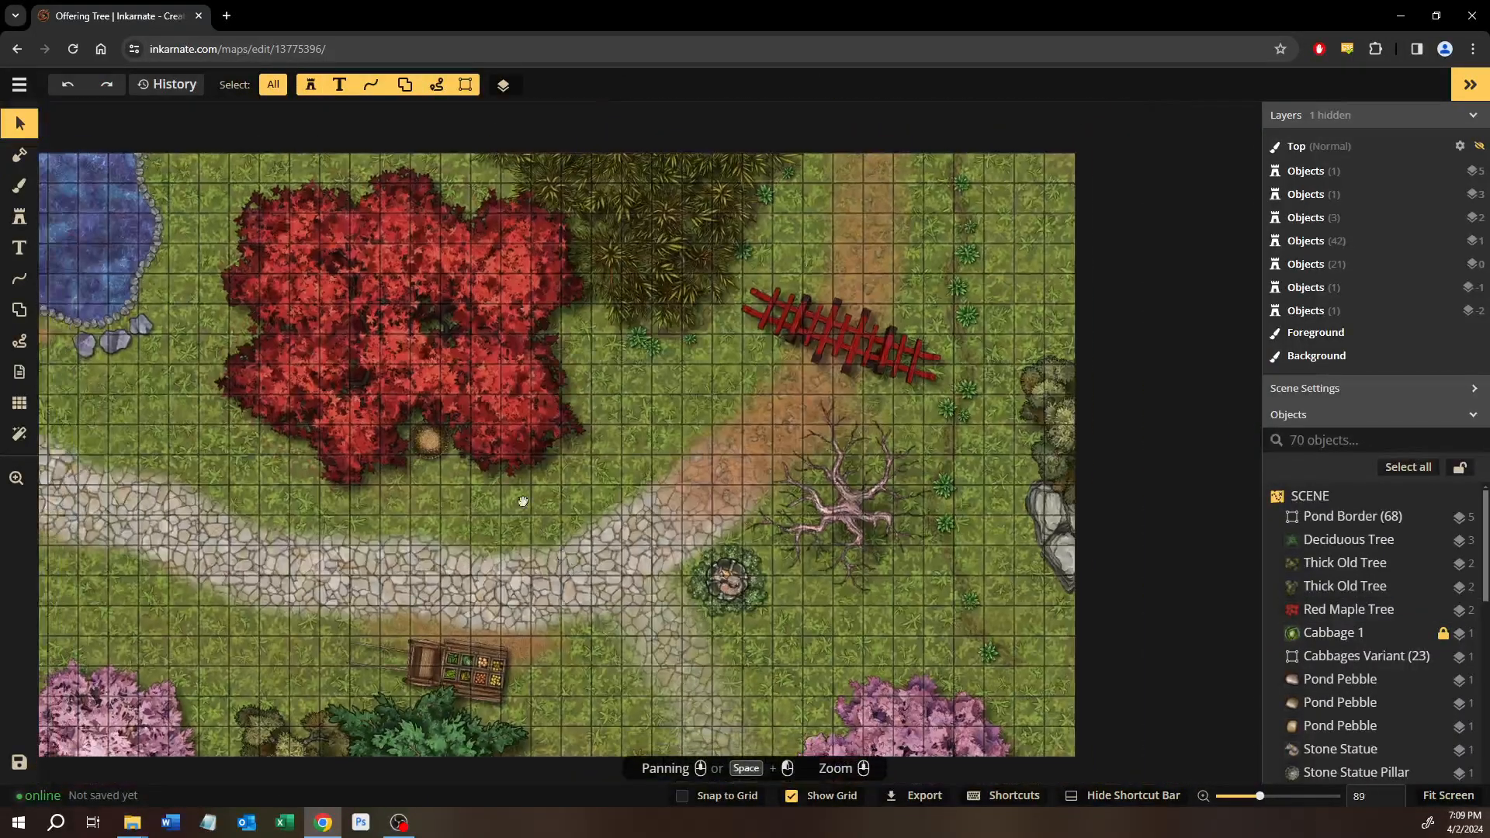
Look through the Fantasy Battlemaps 2.0 stamps in the stamp catalog, then return to the Offering Tree map.
left_click_drag(522, 502, 754, 486)
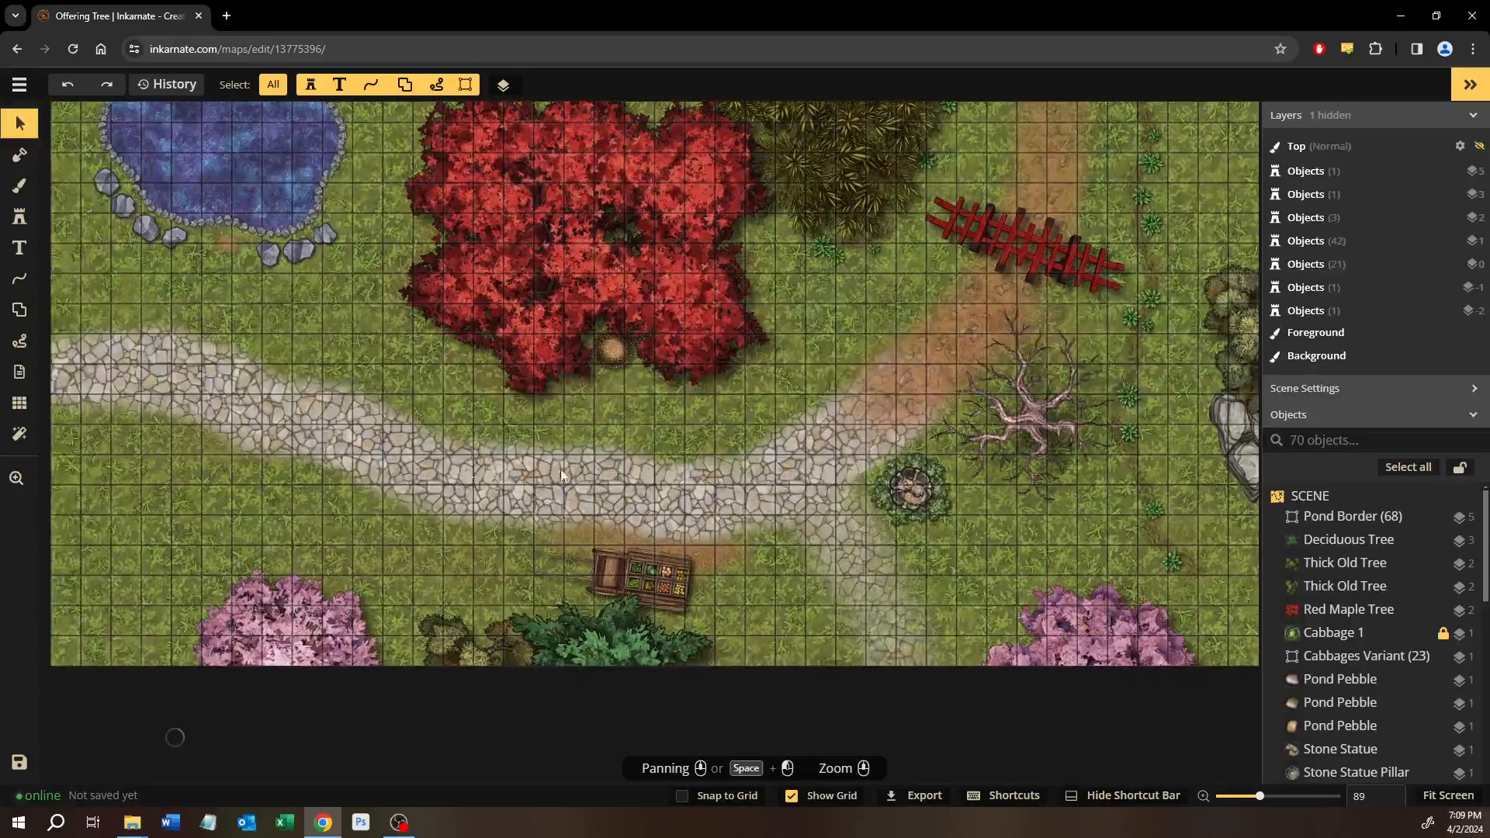
left_click_drag(427, 464, 447, 470)
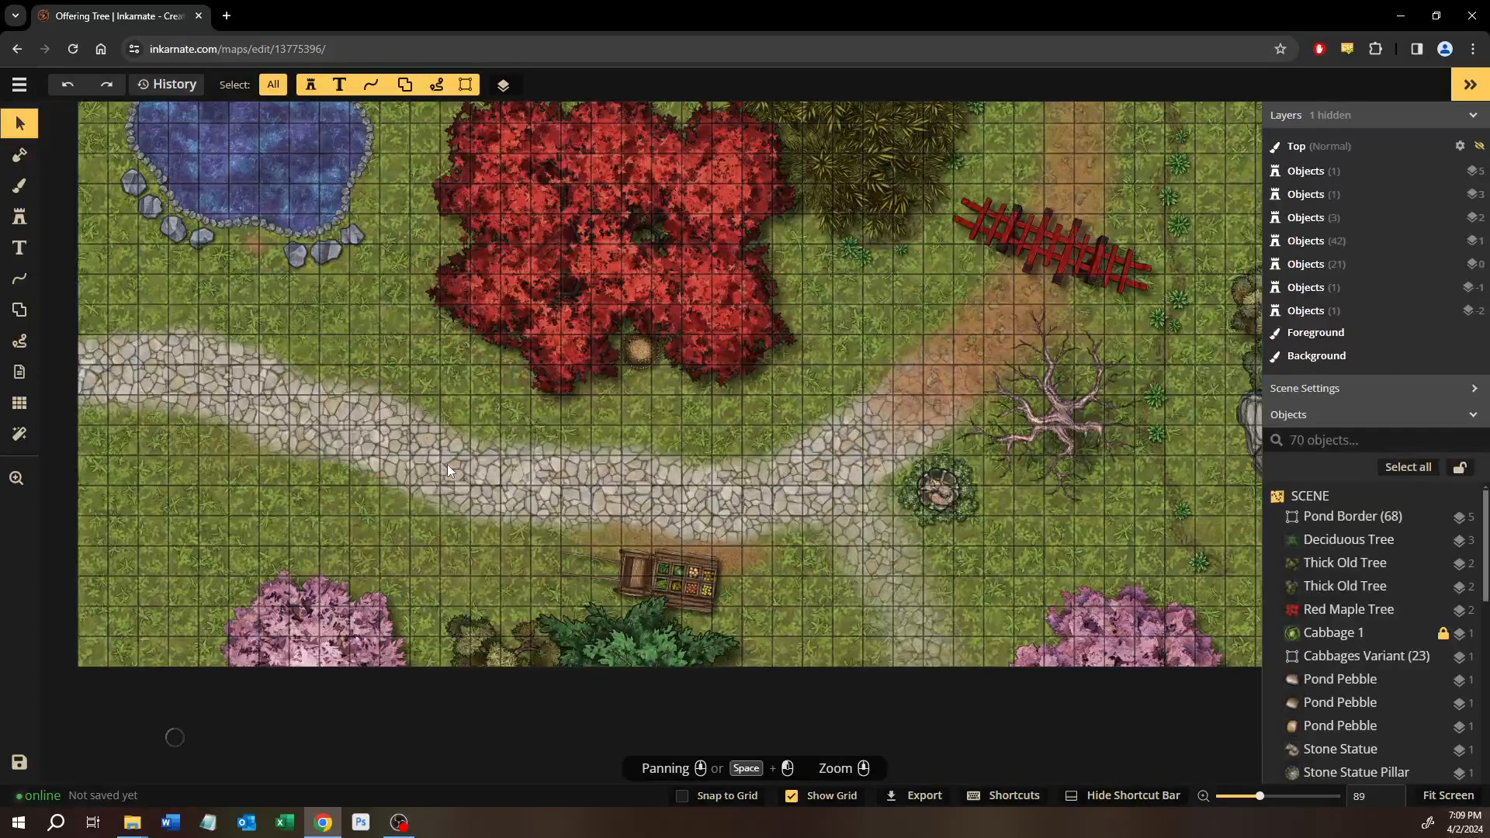
left_click(19, 217)
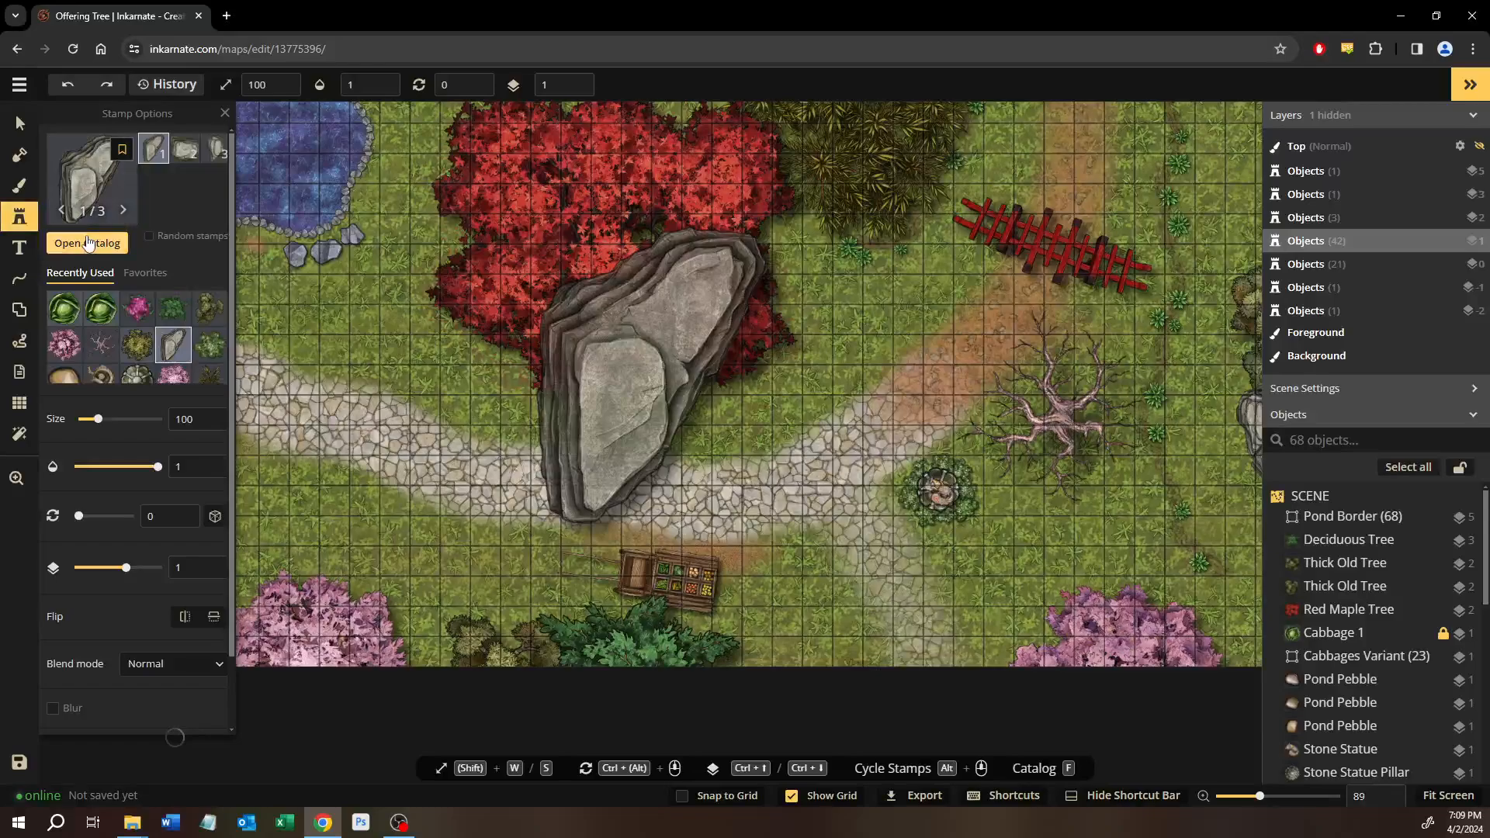
left_click(88, 243)
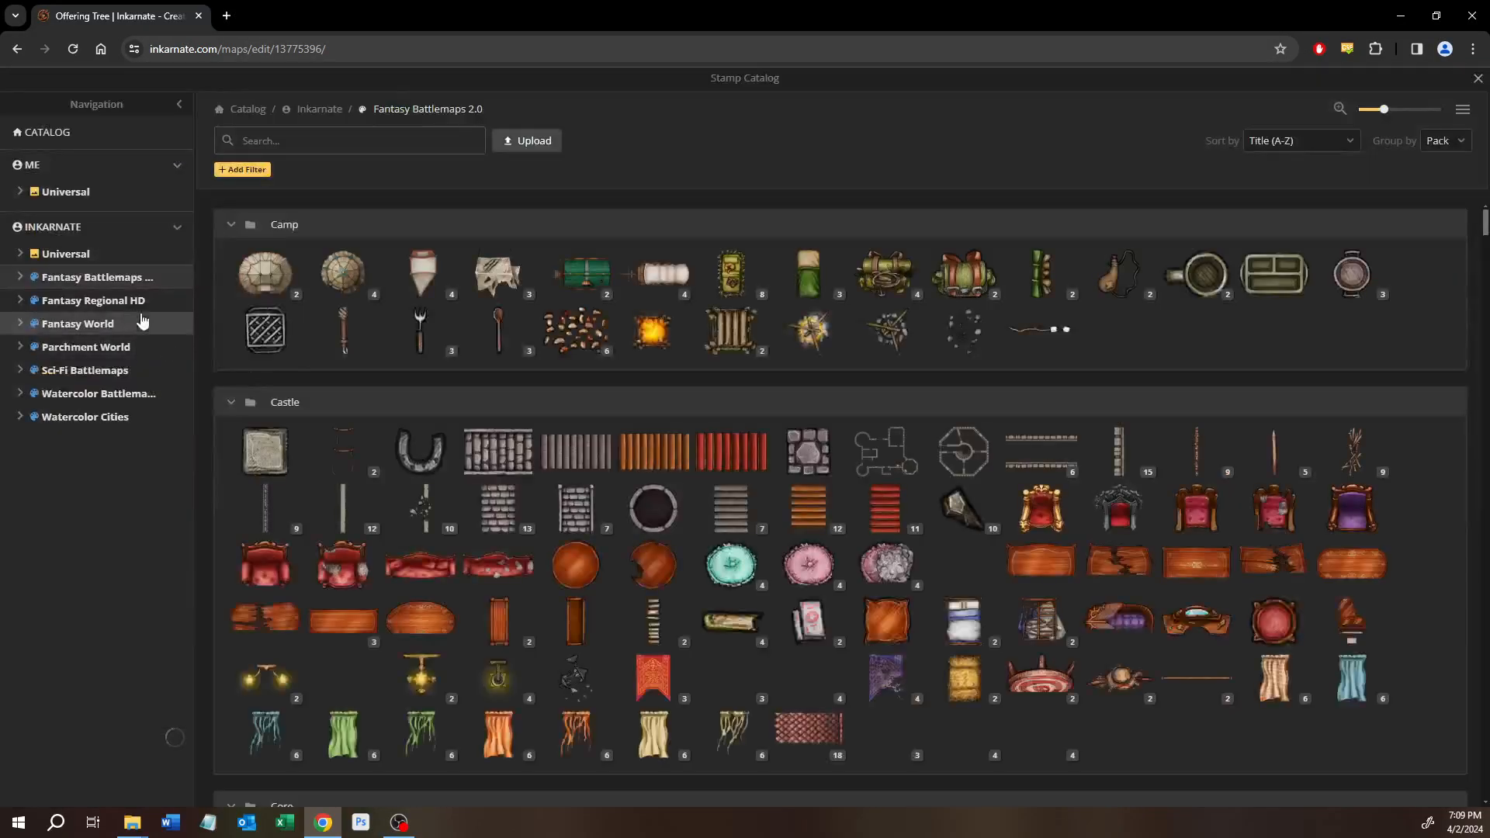
scroll(353, 497, "down", 20)
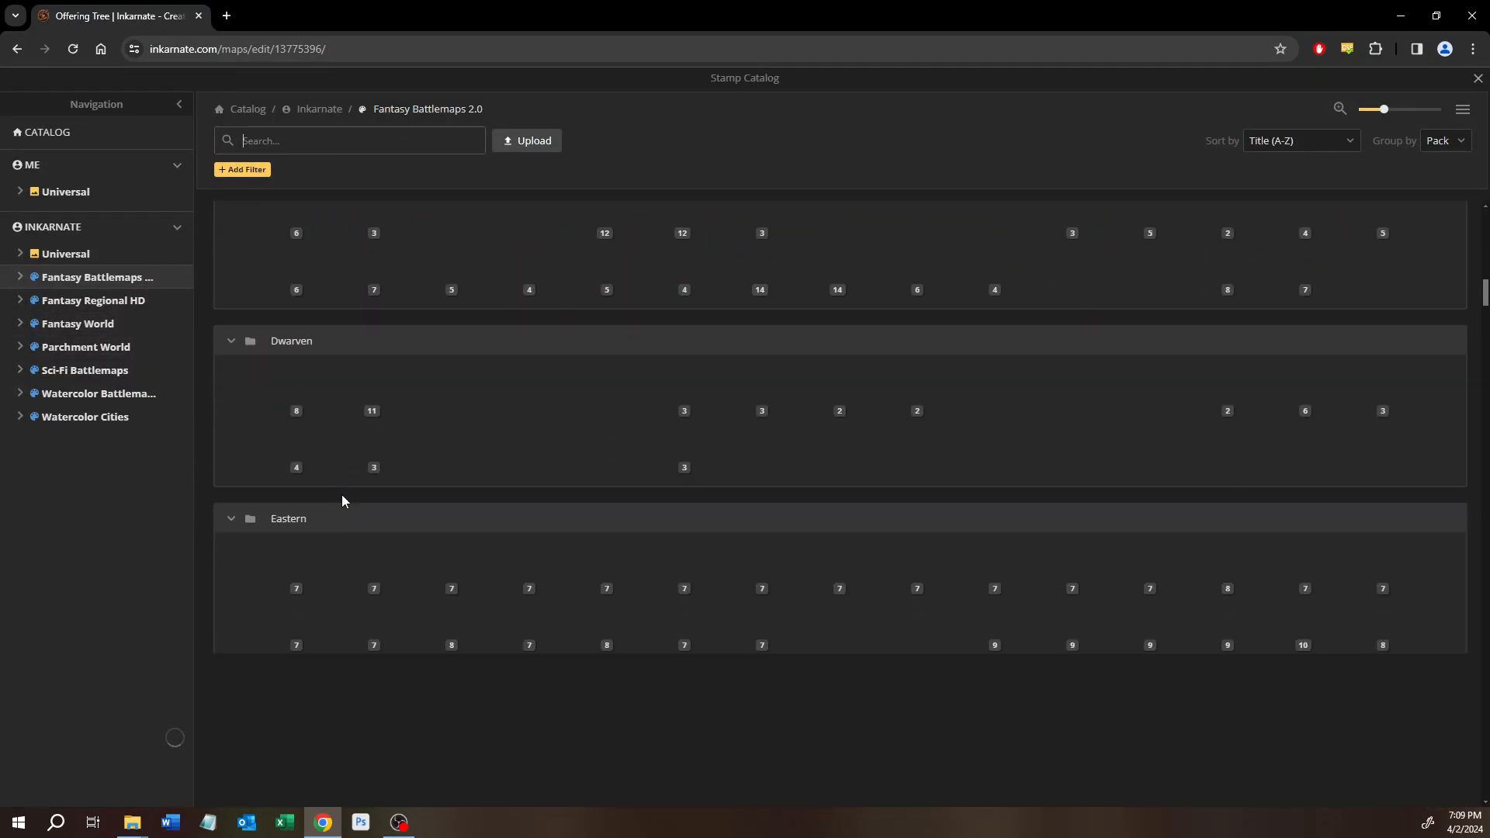
scroll(349, 497, "up", 20)
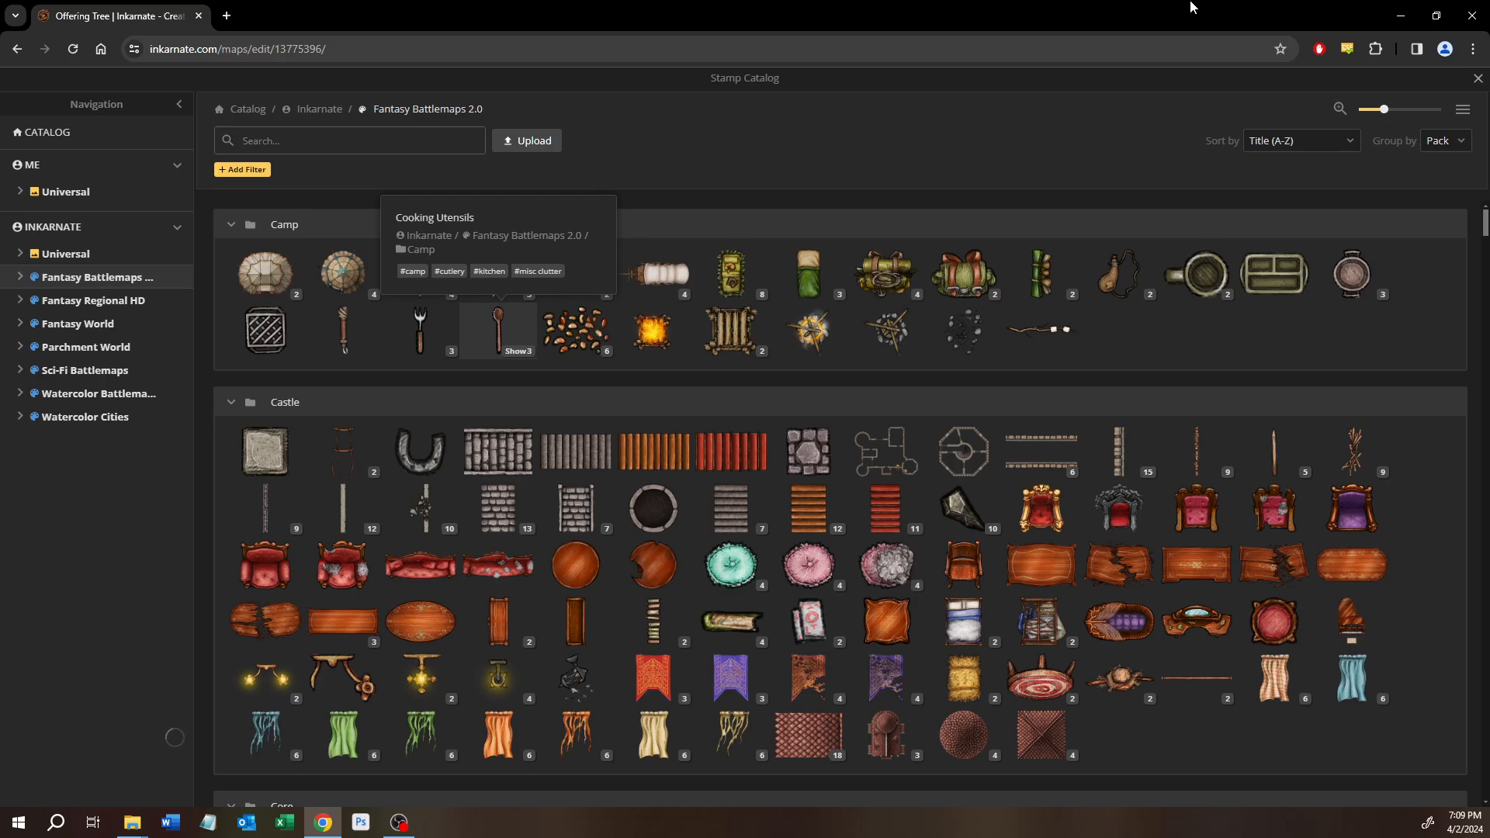
left_click(1477, 78)
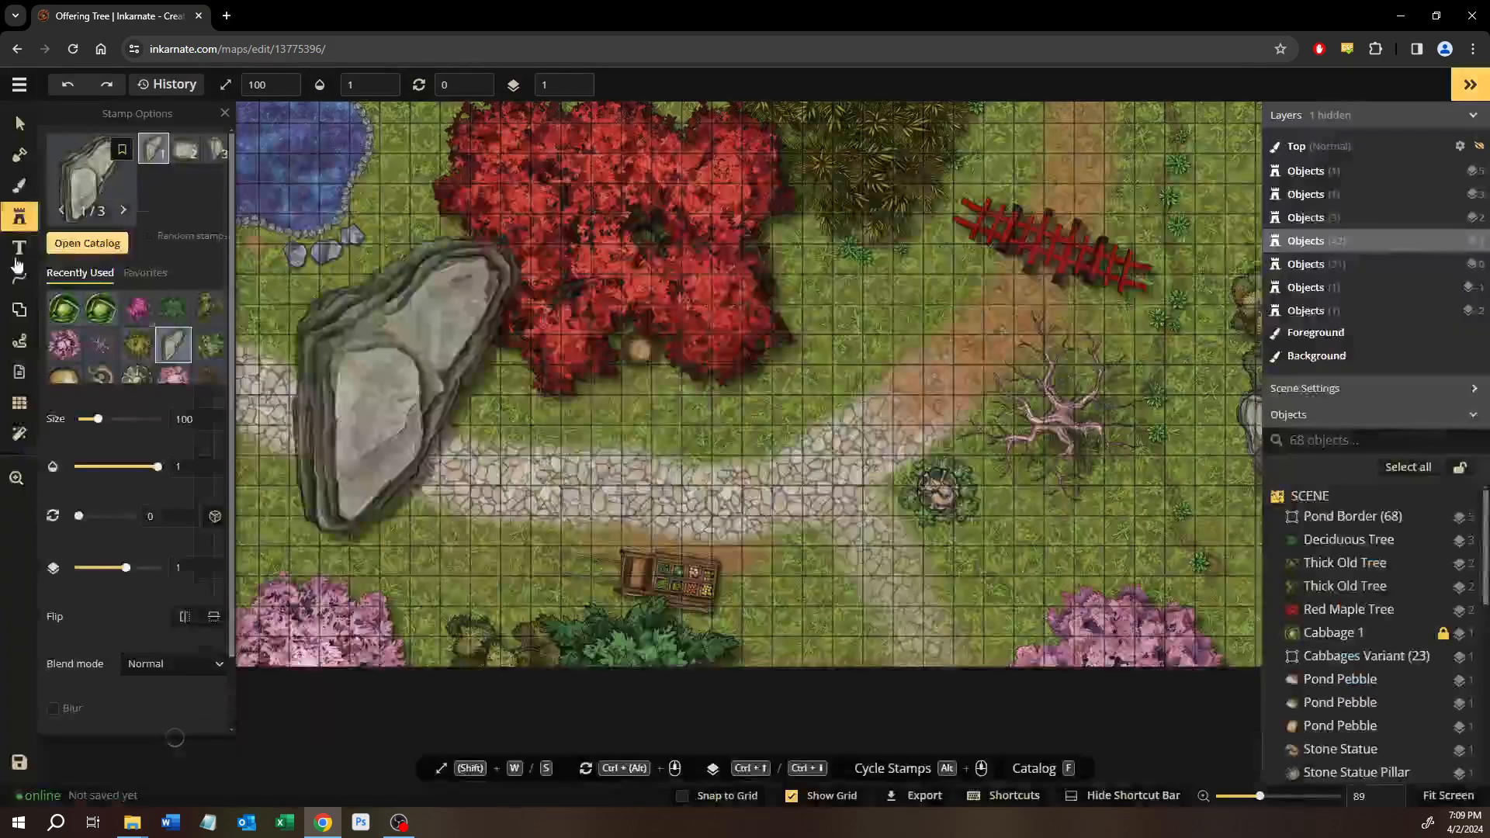
Leave the map editor for the maps overview and open the Art Manager.
left_click(18, 88)
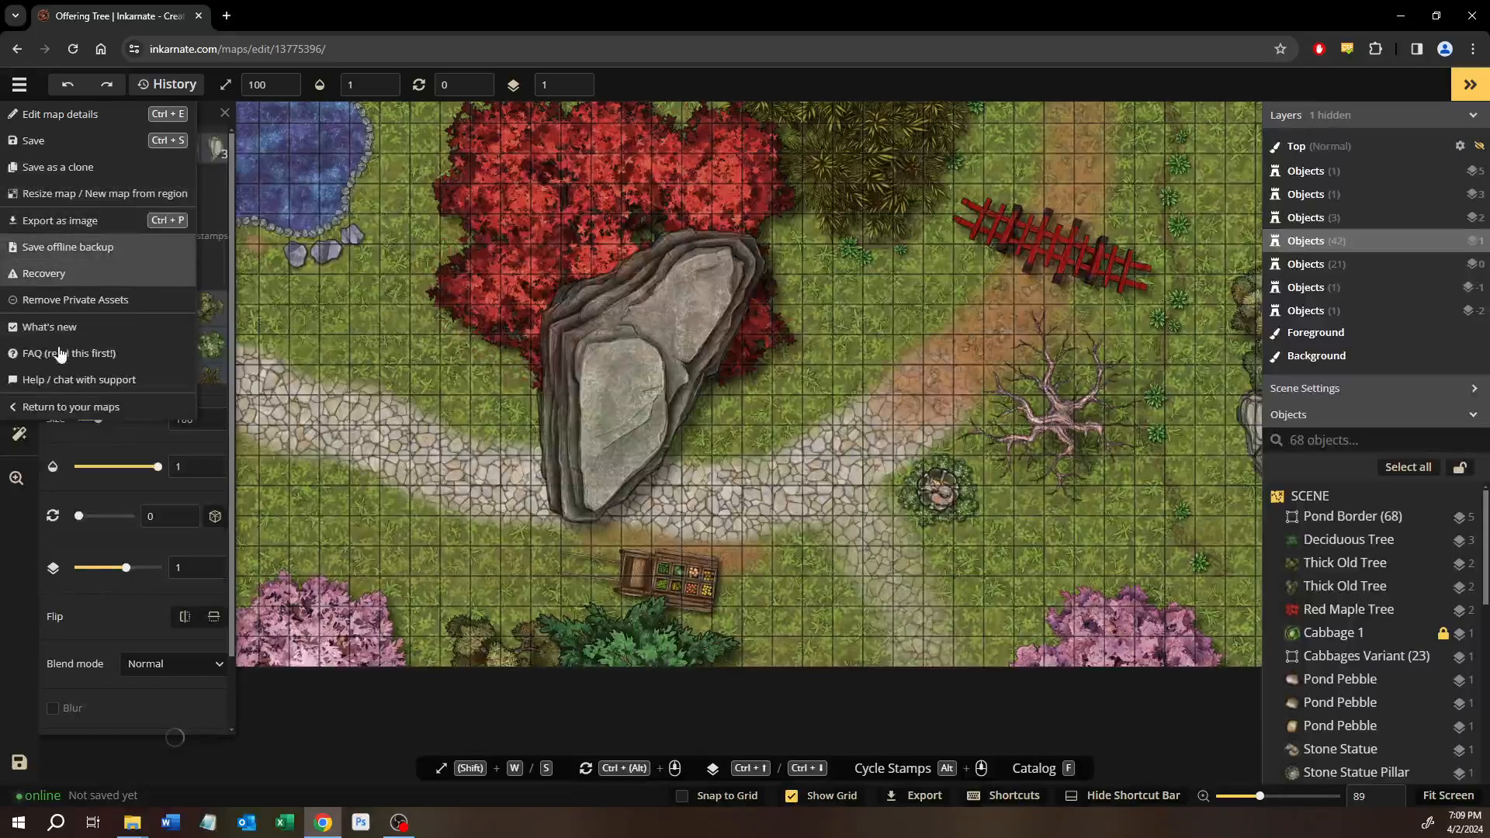
left_click(68, 406)
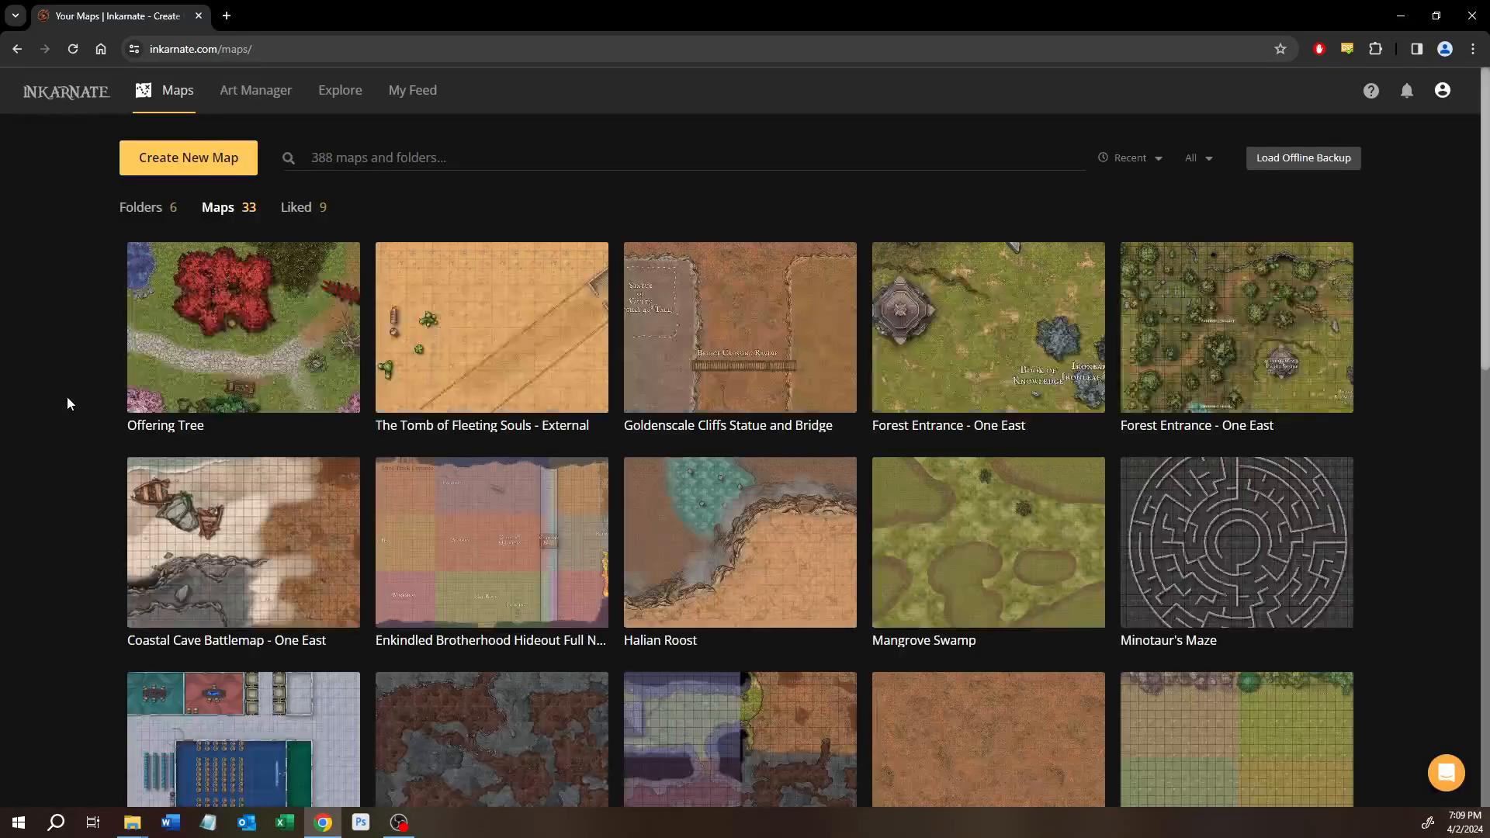
left_click(273, 99)
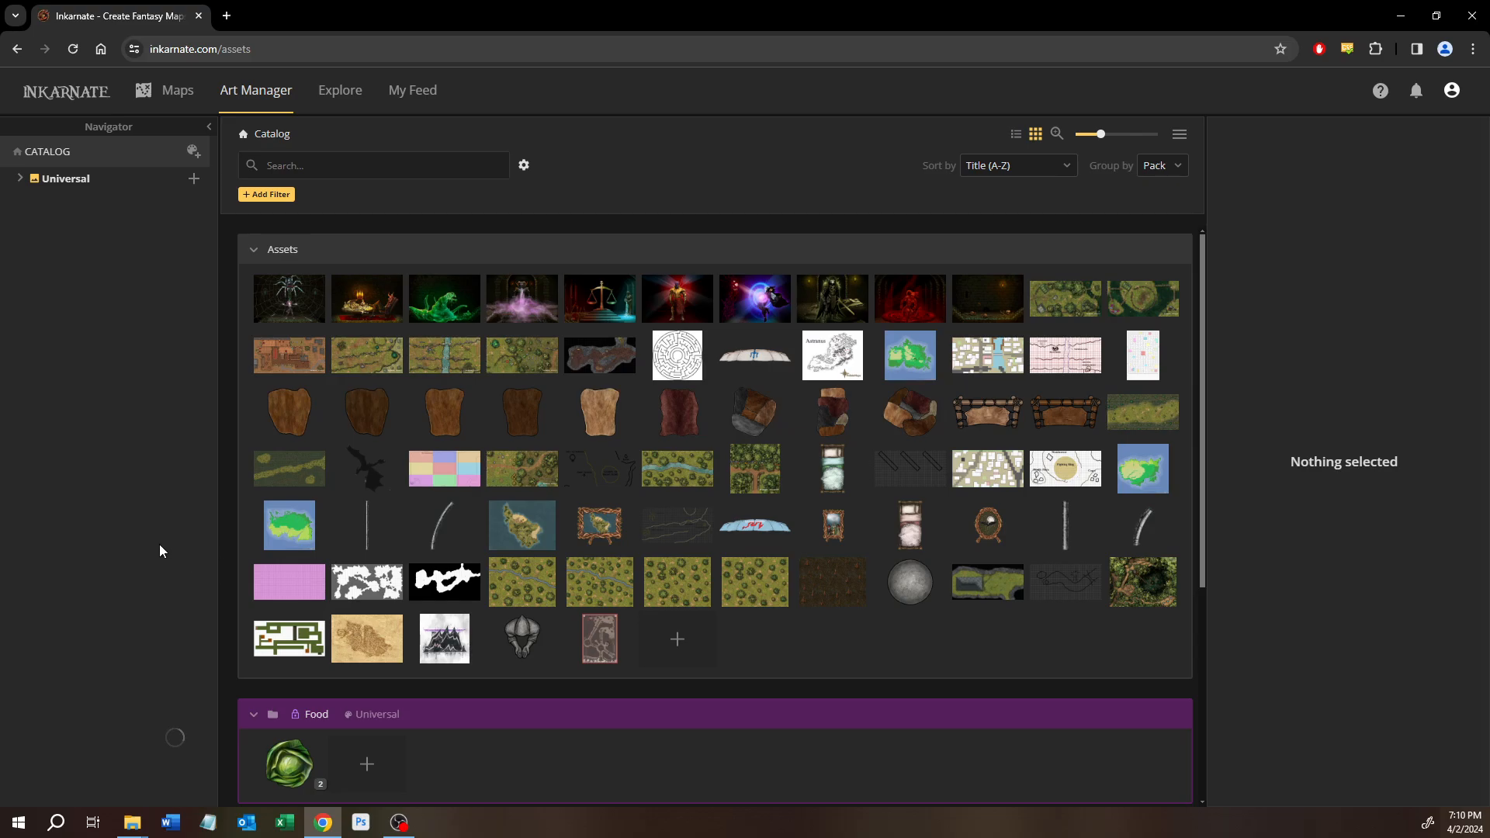
Inspect the options of the Cabbages stamp set in the Food folder and the Statue Hex Stand stamp in the Statues folder.
scroll(563, 543, "down", 3)
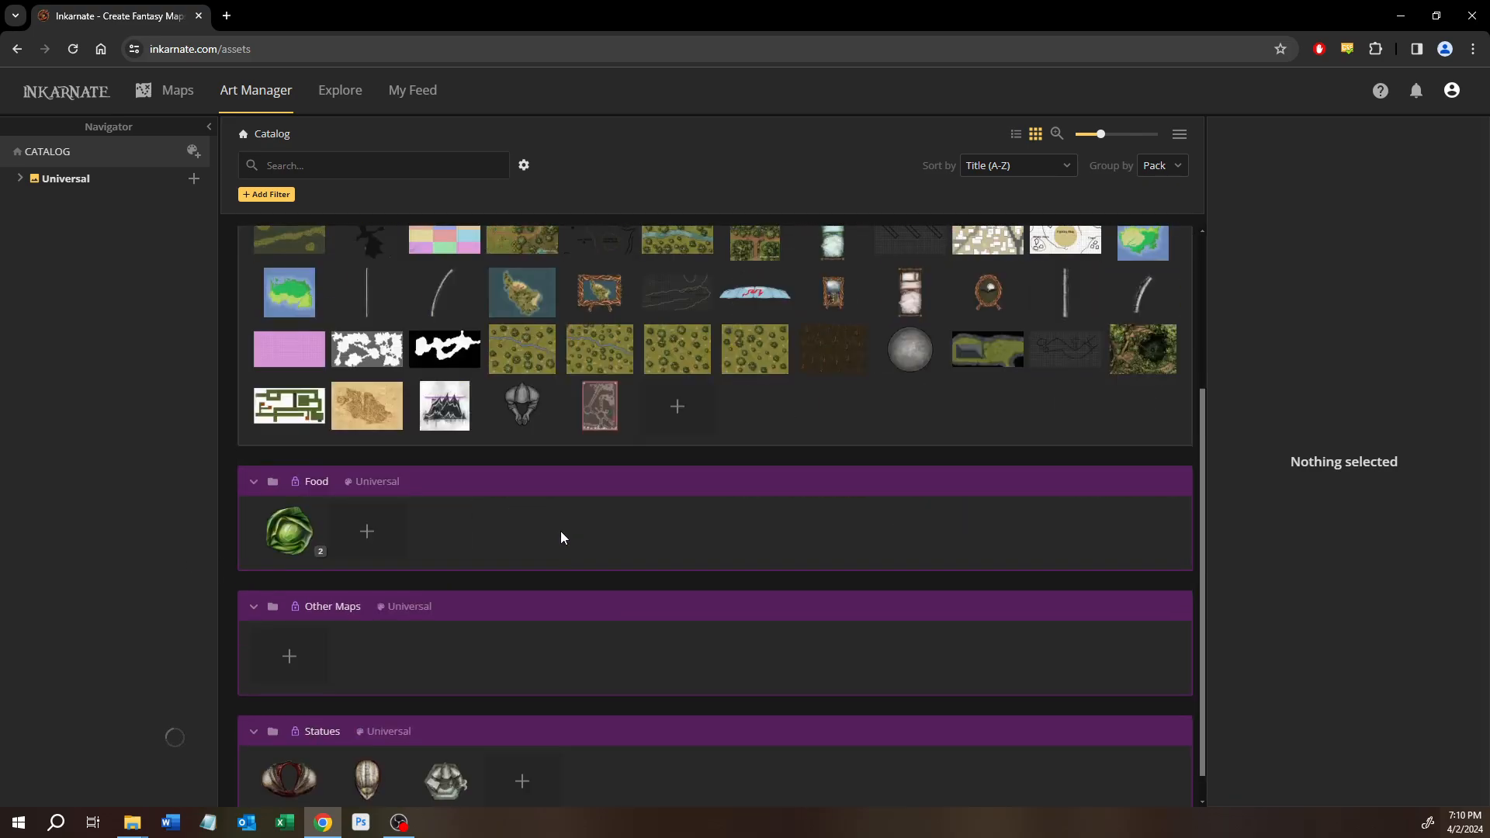
scroll(562, 538, "down", 1)
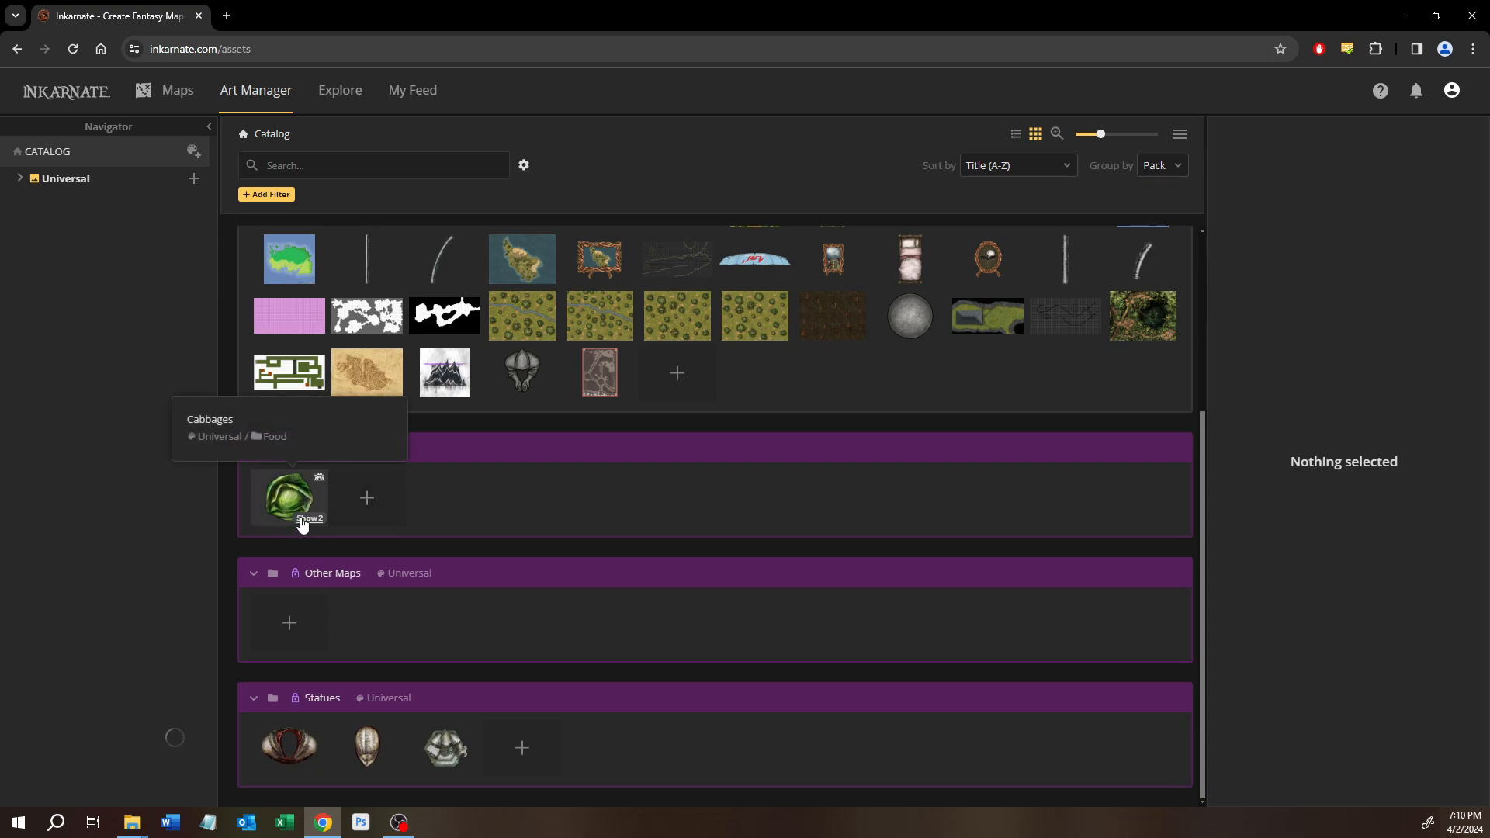
scroll(326, 576, "up", 1)
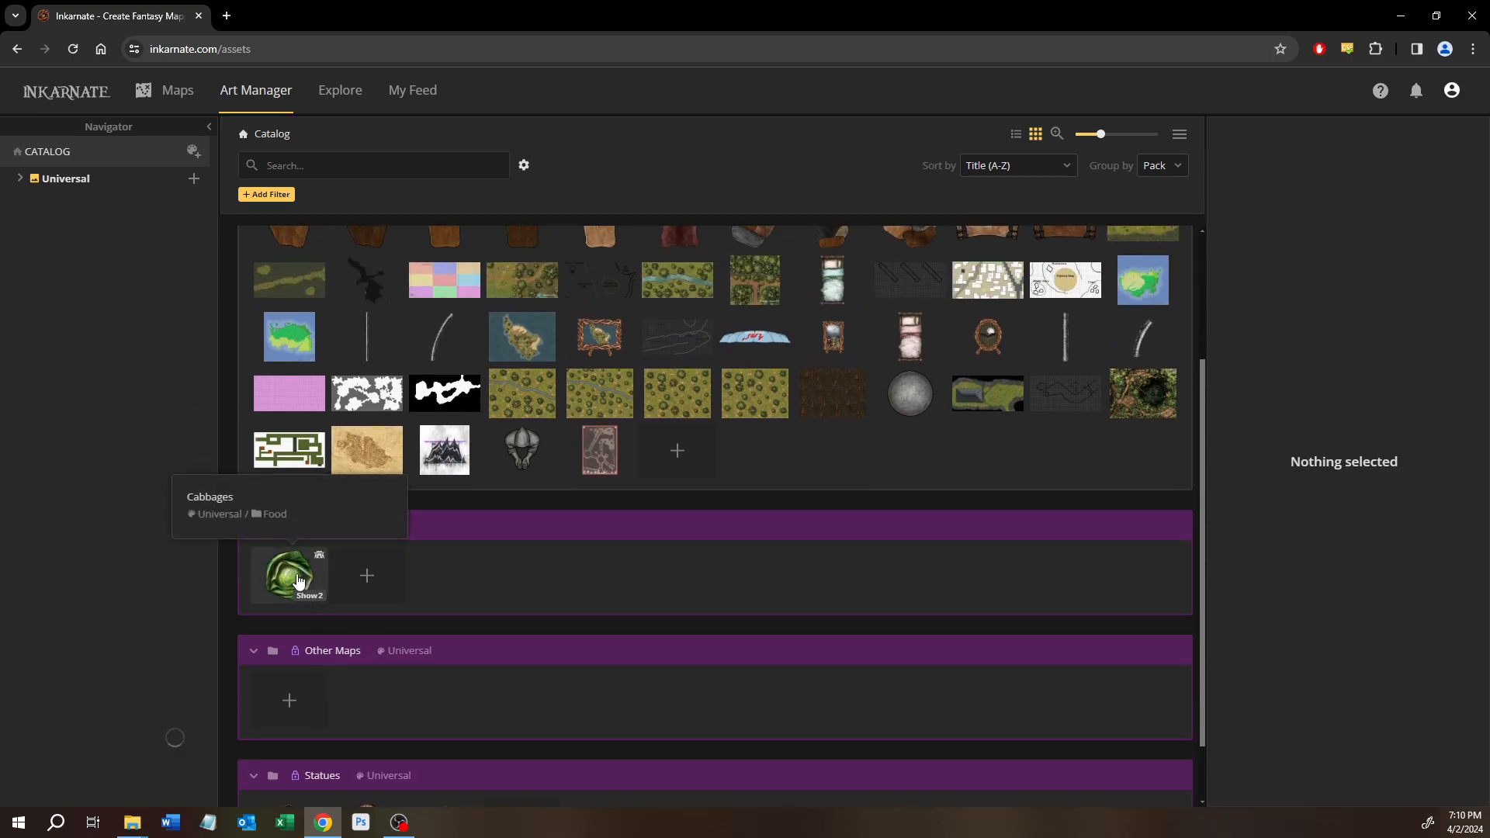
left_click(299, 580)
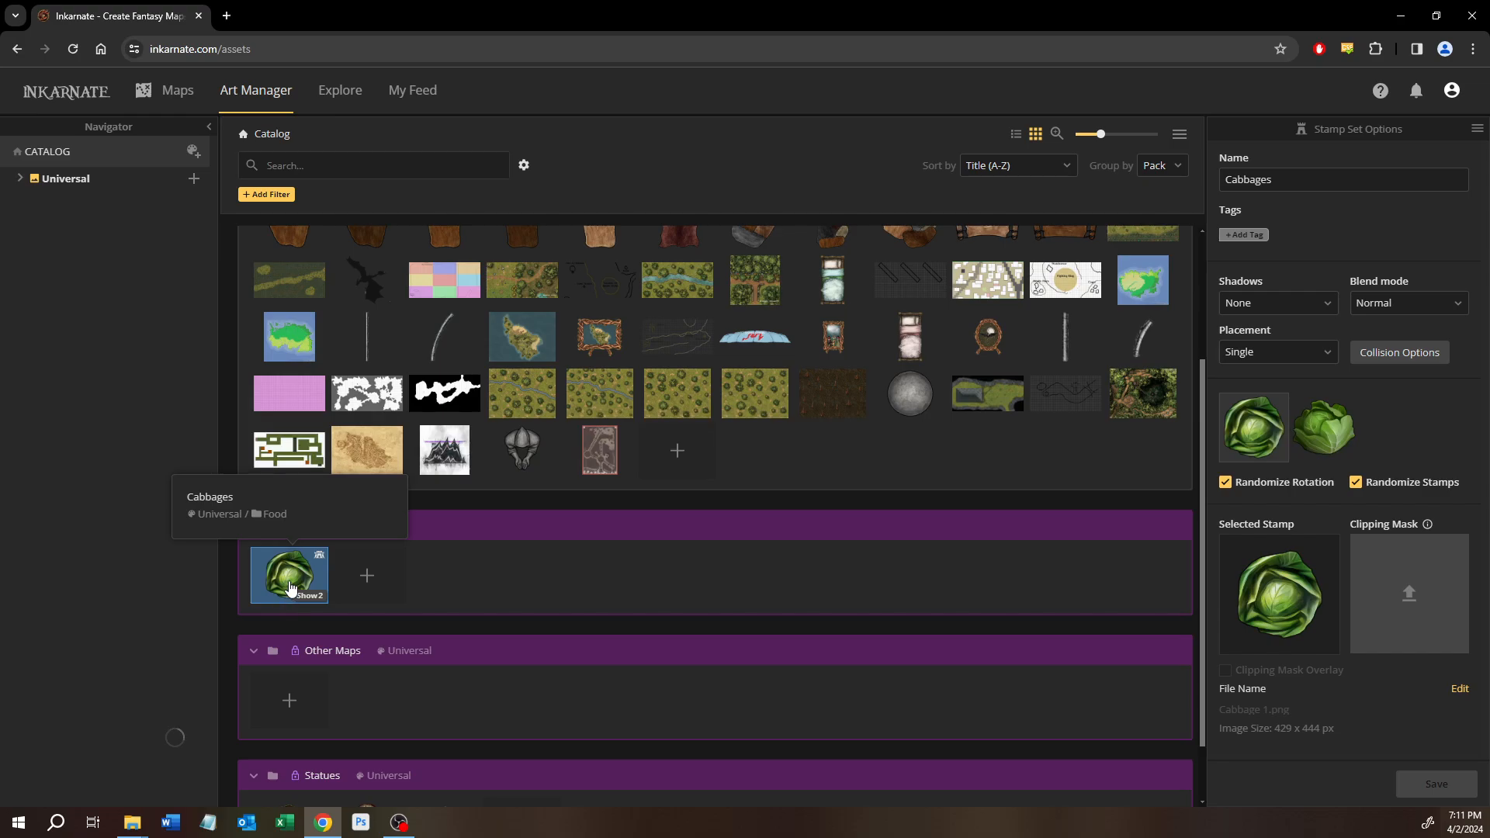
scroll(292, 588, "down", 1)
left_click(438, 751)
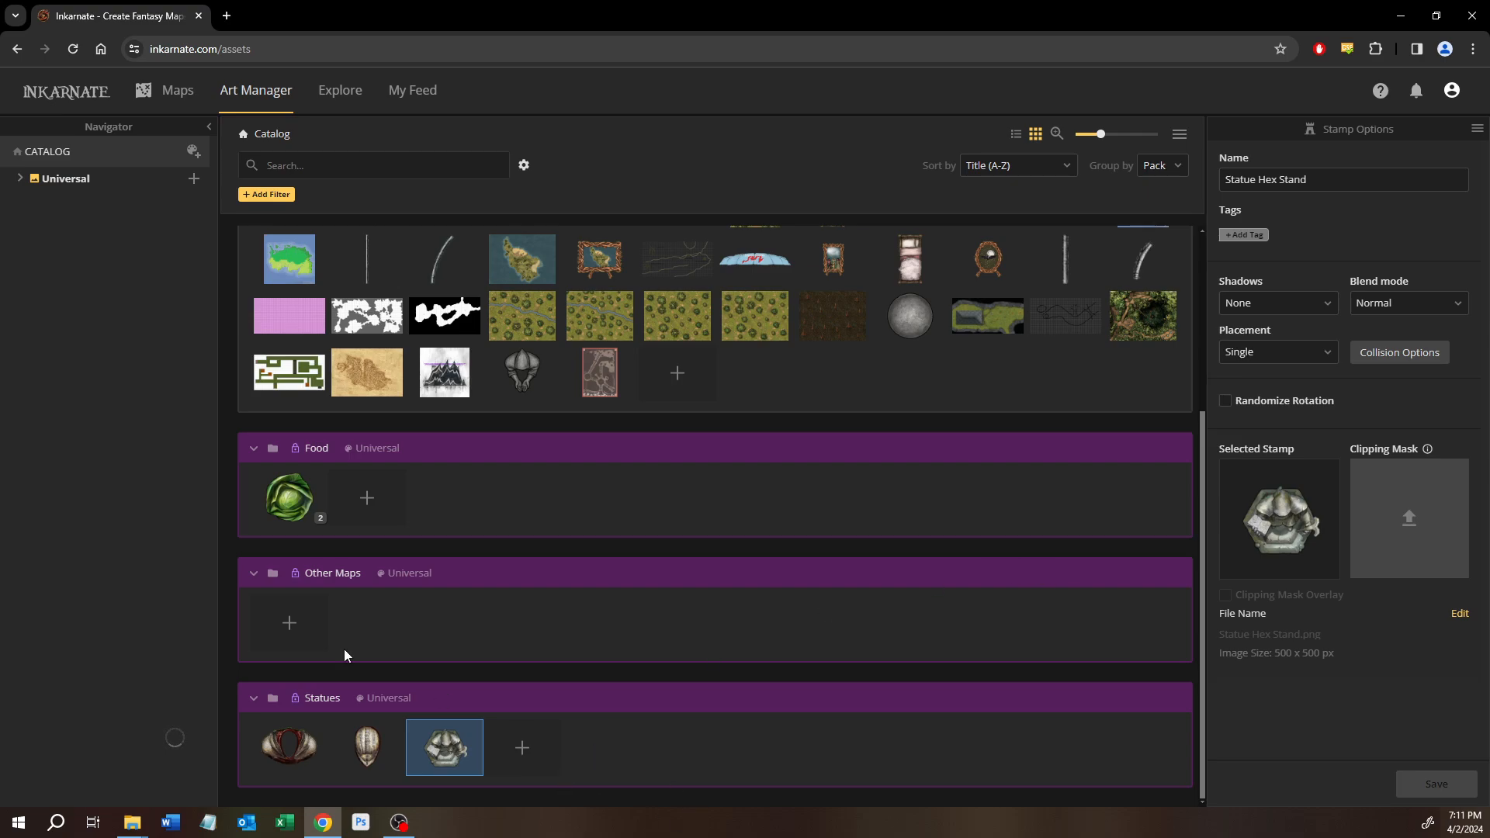
Reopen the Offering Tree map from the maps overview and choose the Cabbages stamp set at size 100 for placing.
left_click(162, 94)
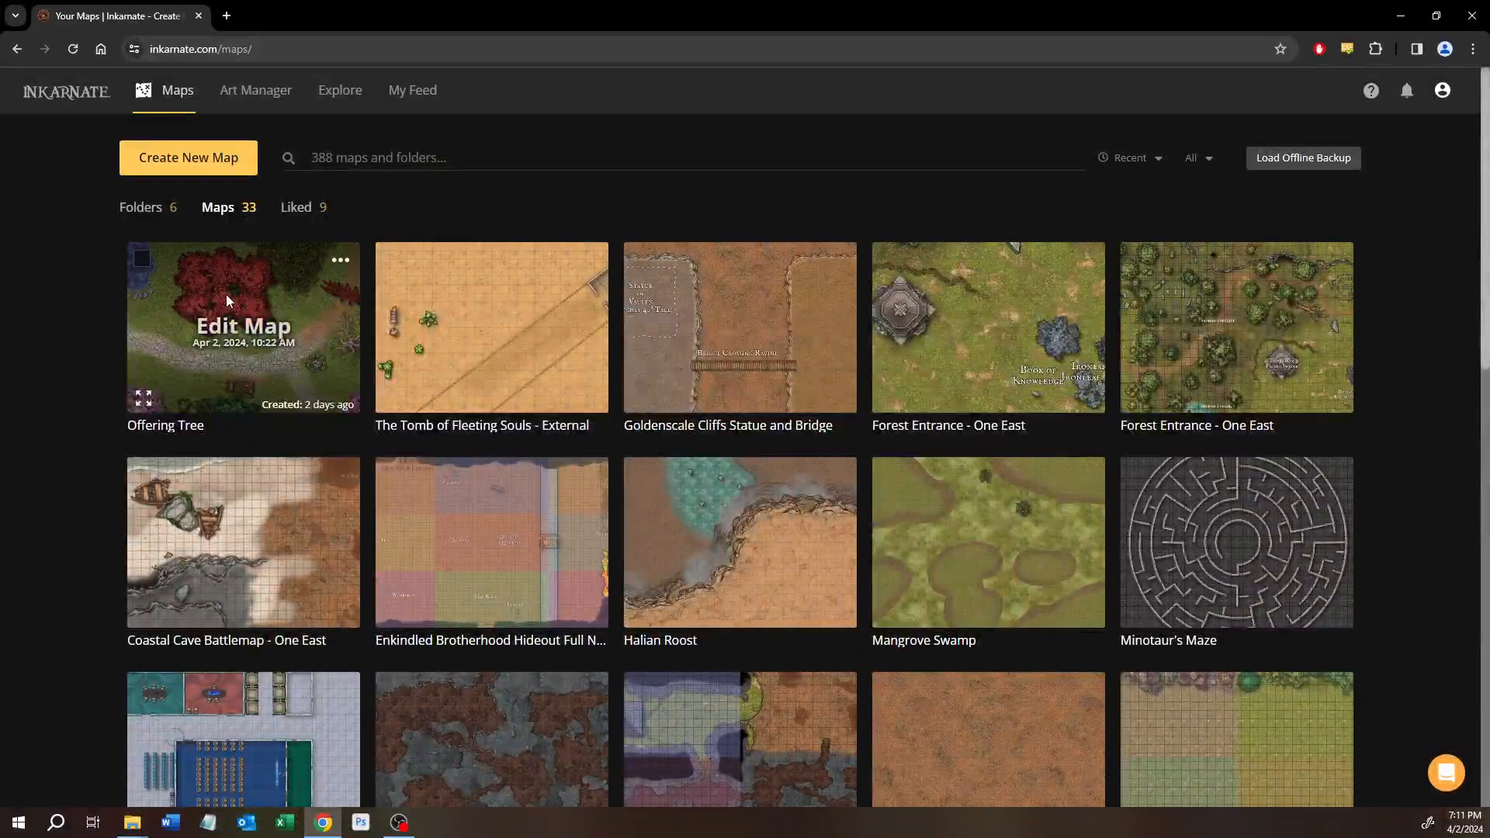
left_click(226, 296)
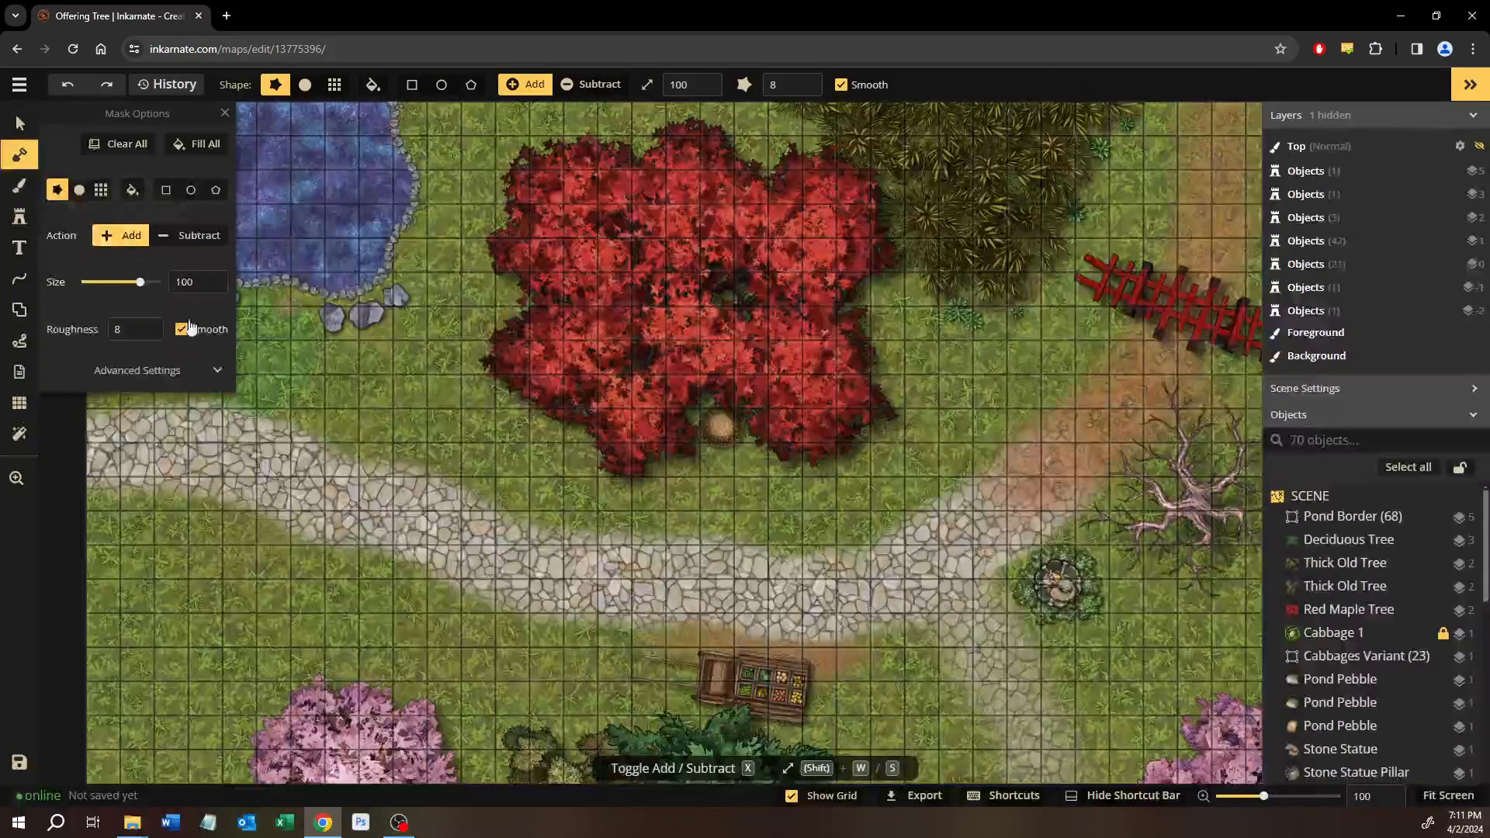
left_click(20, 217)
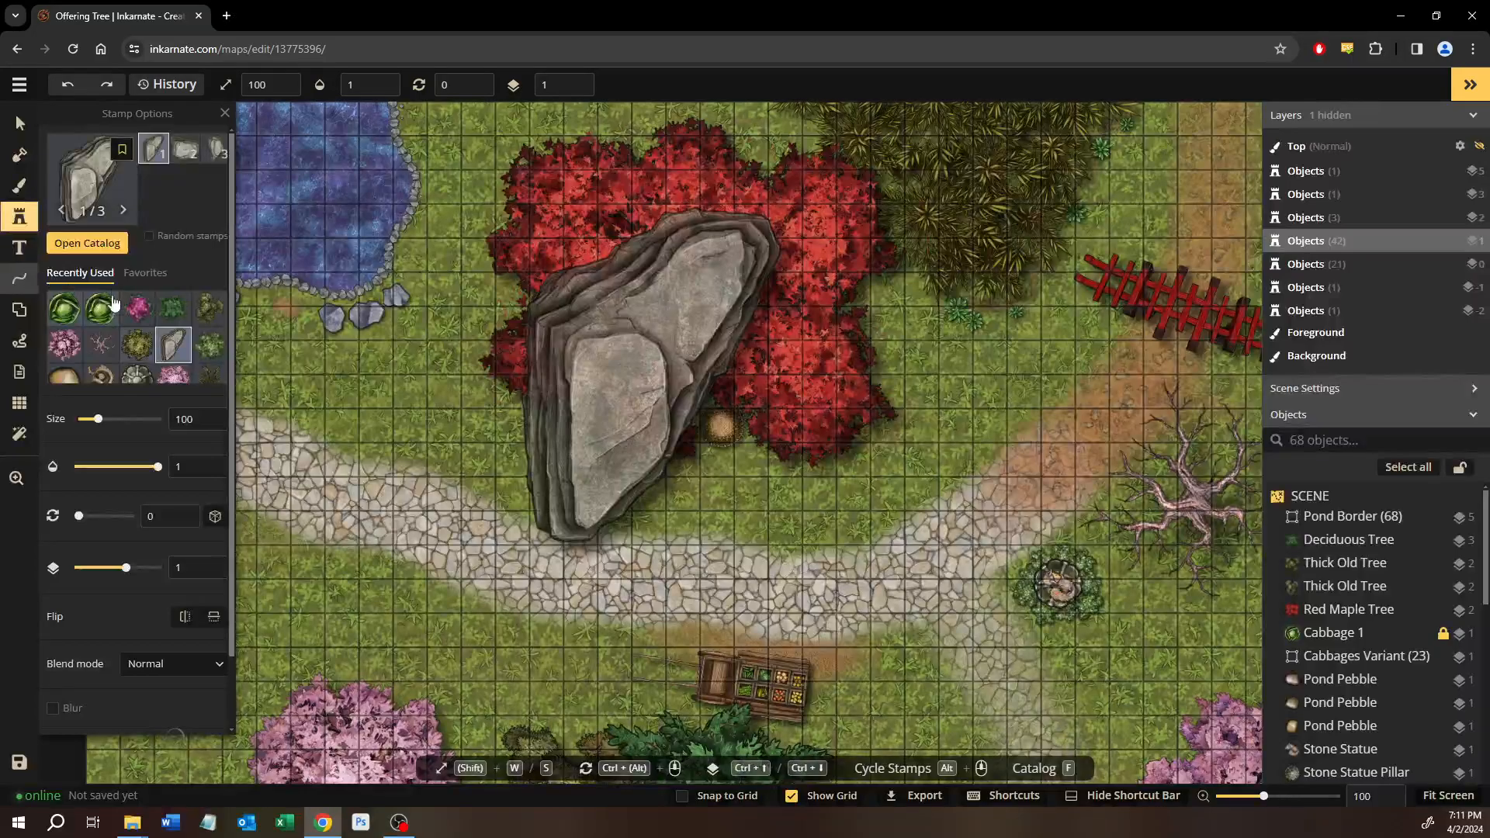
left_click(64, 308)
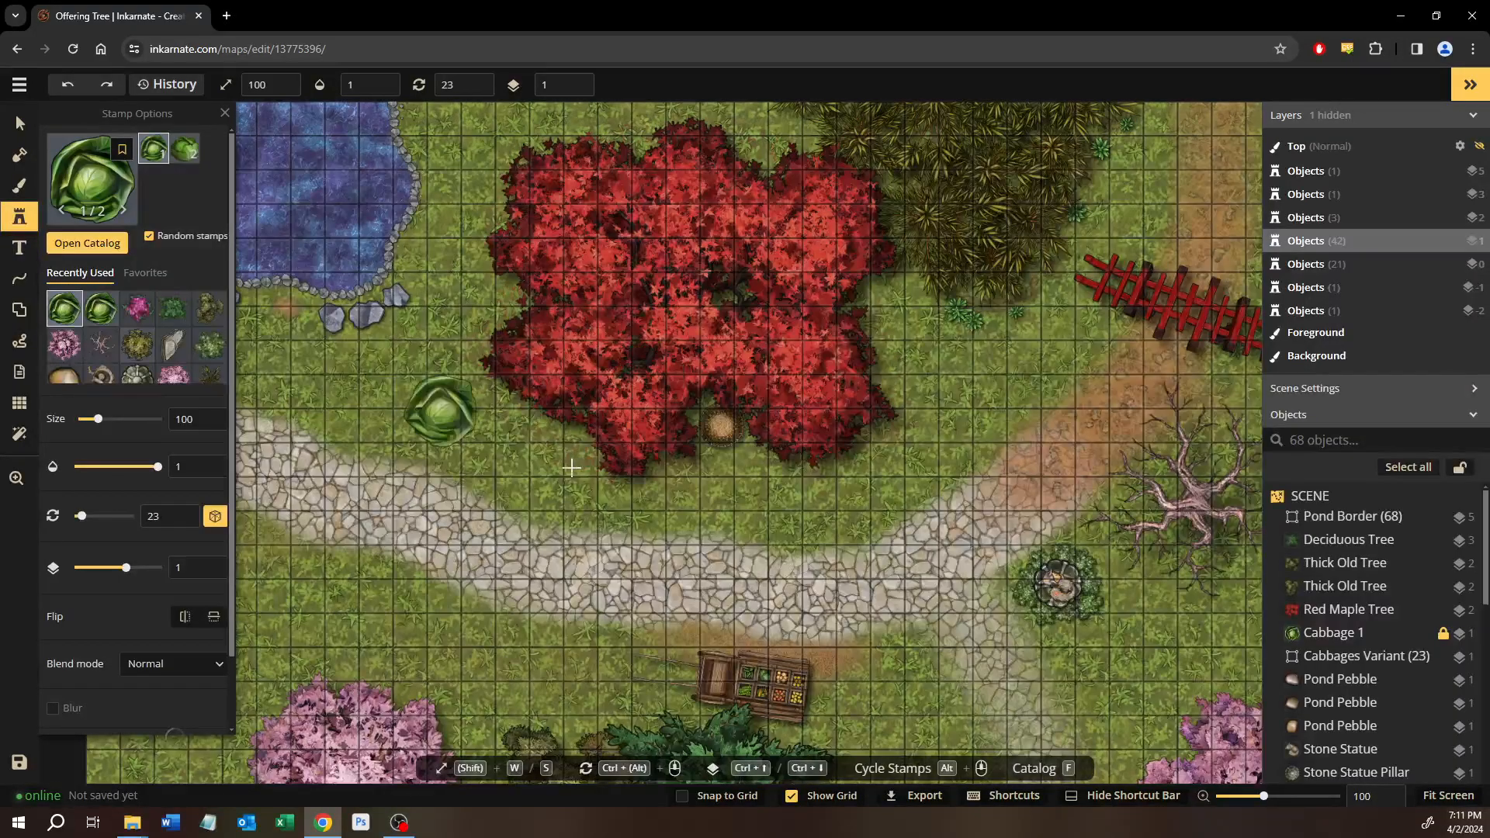
left_click(101, 308)
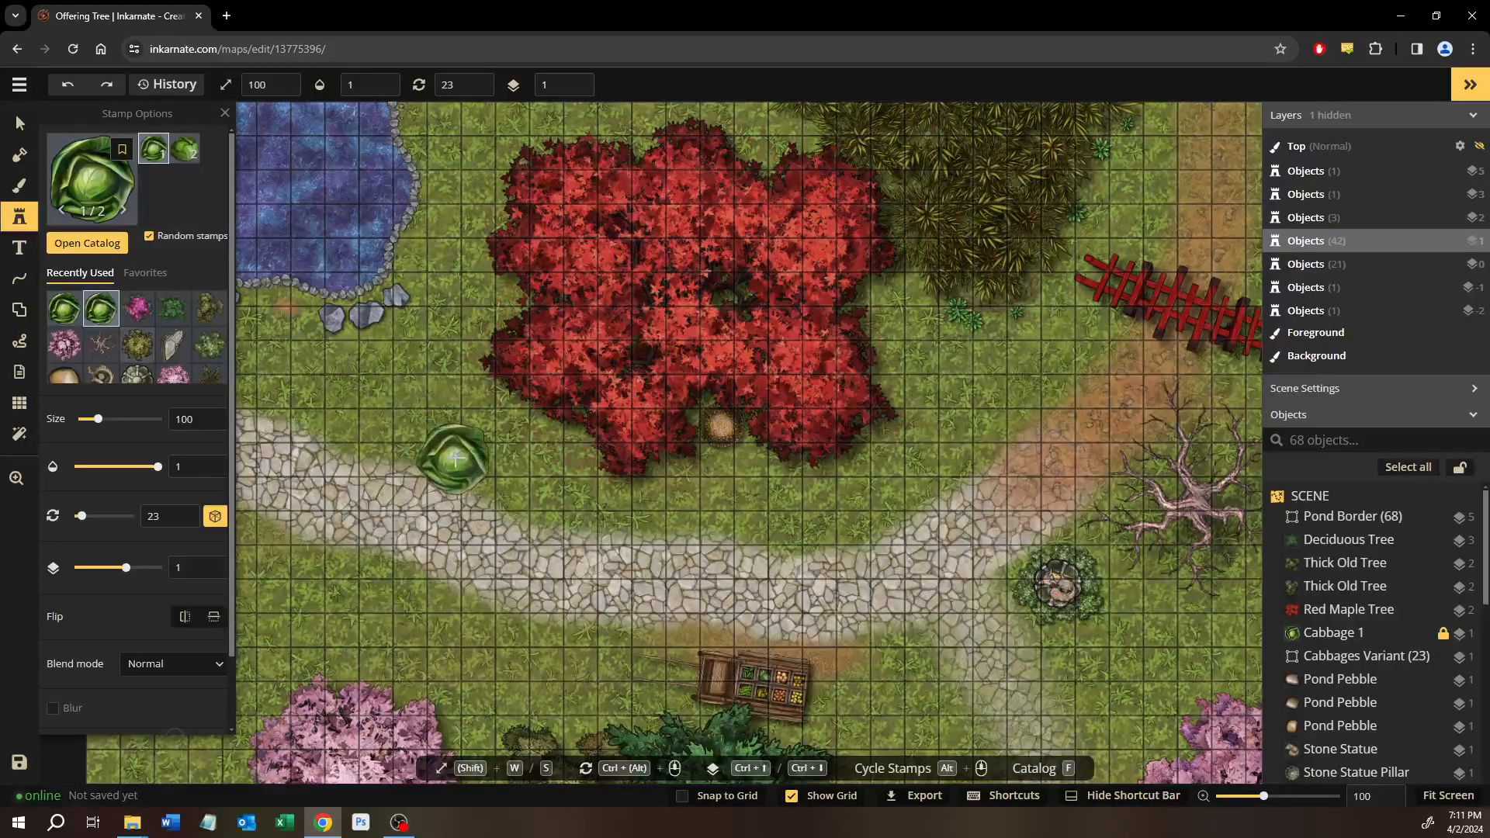
left_click(649, 376)
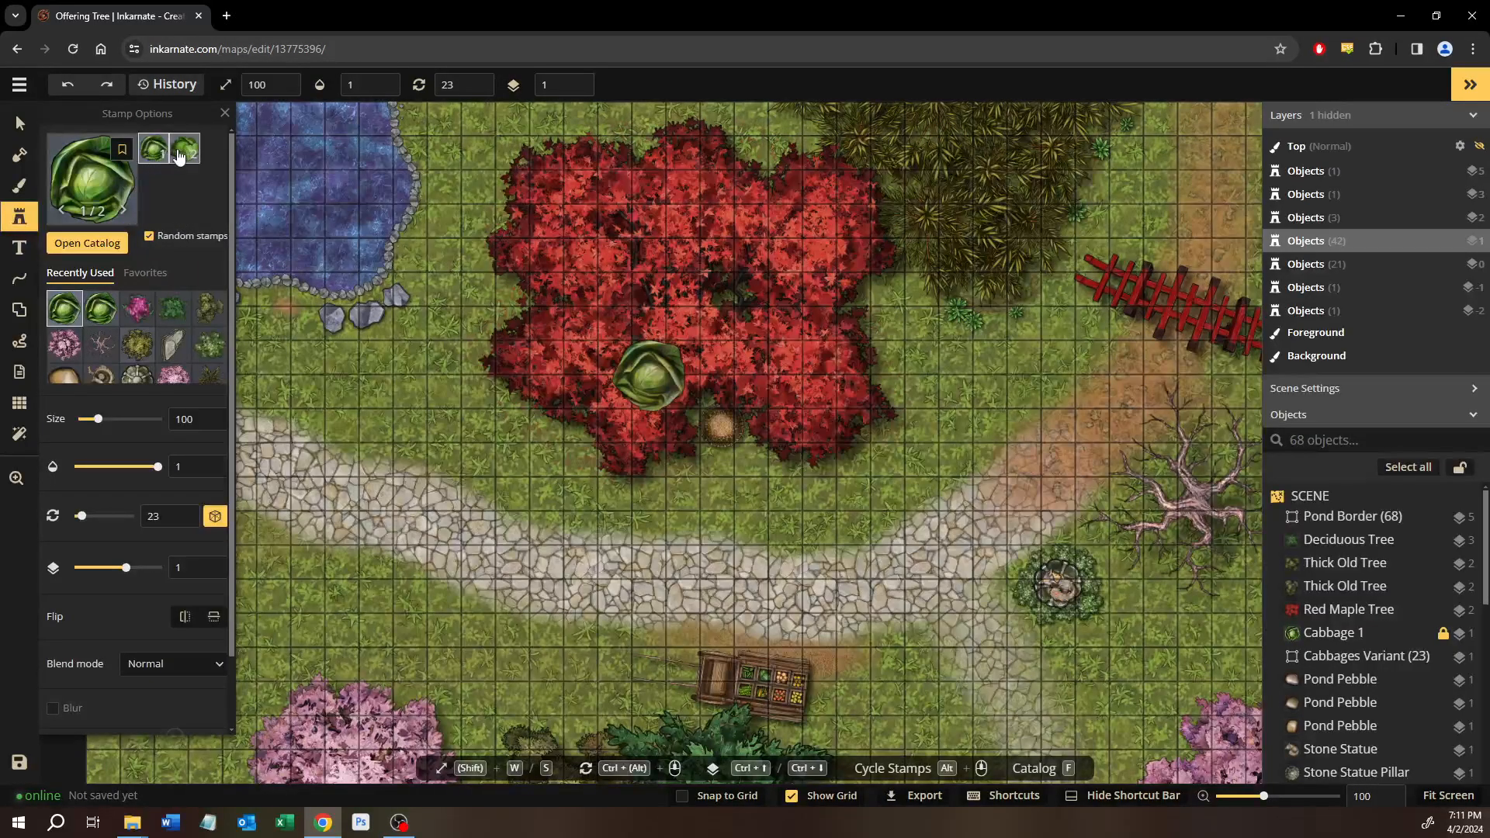
Place a row of ten randomized cabbage stamps along the stone path and up the dirt path to the red fence.
left_click(341, 509)
left_click(436, 543)
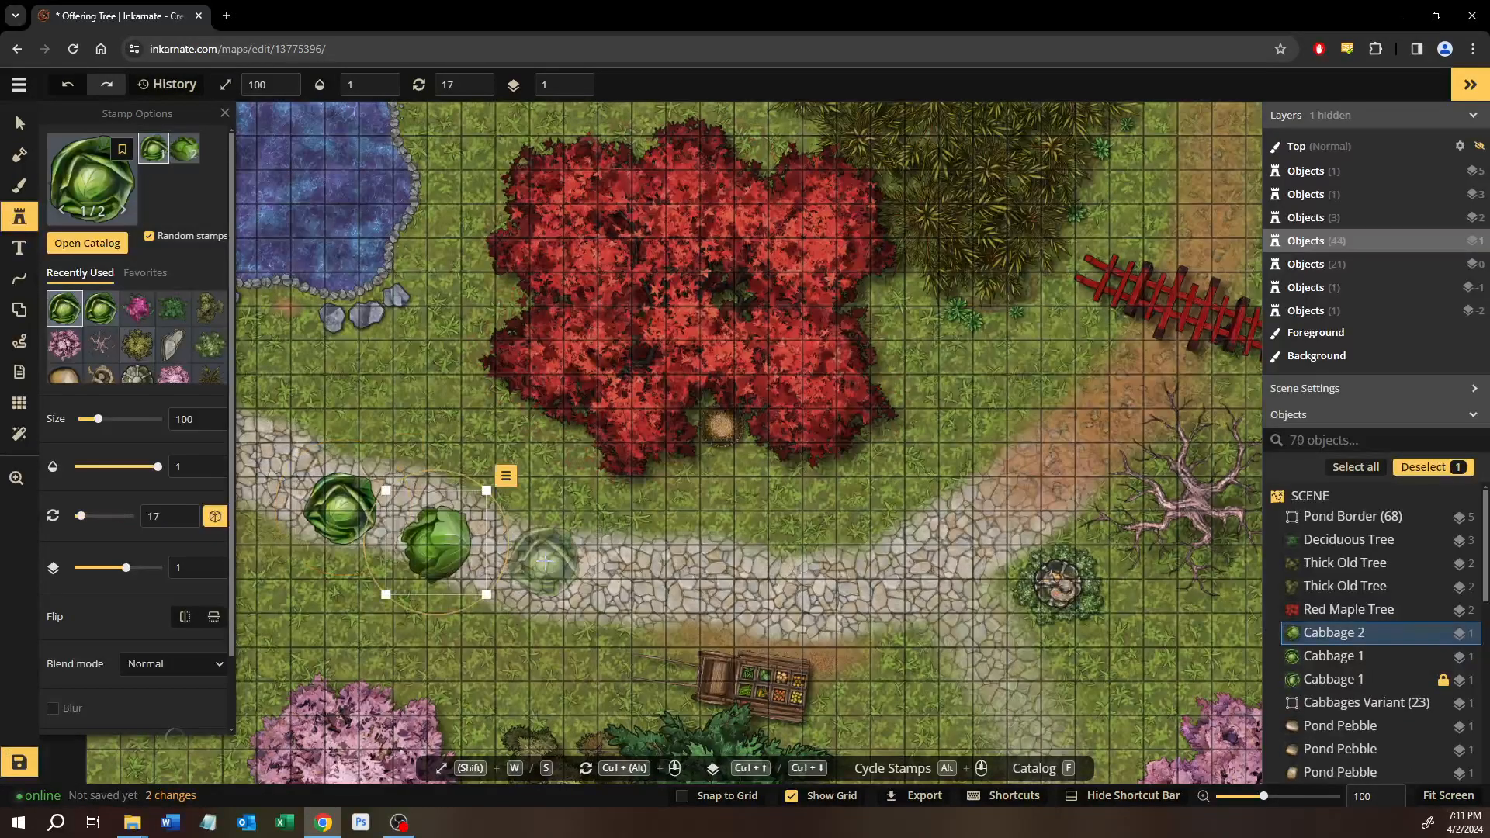
left_click(545, 565)
left_click(642, 590)
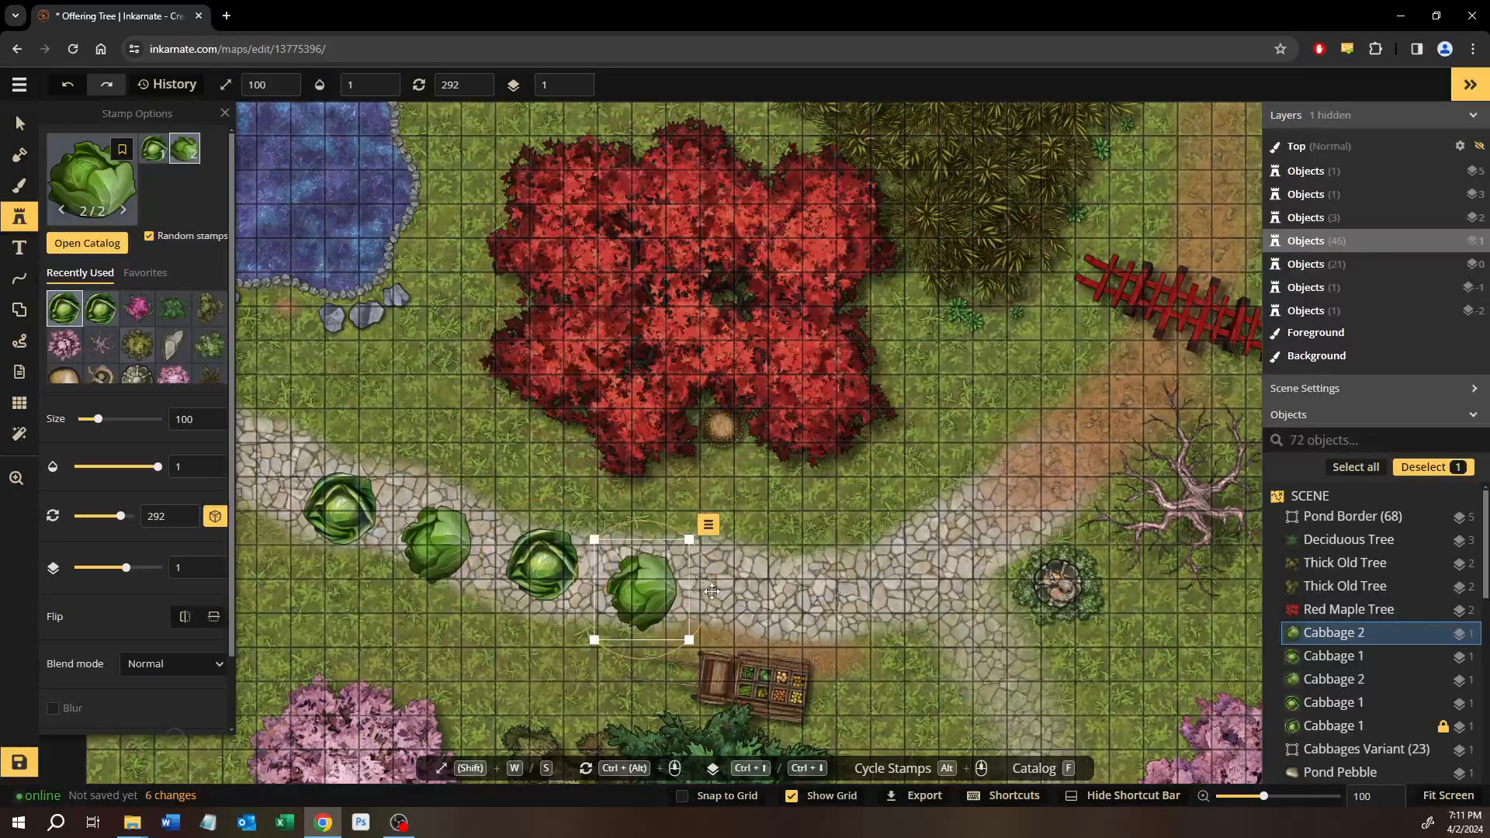
left_click(727, 592)
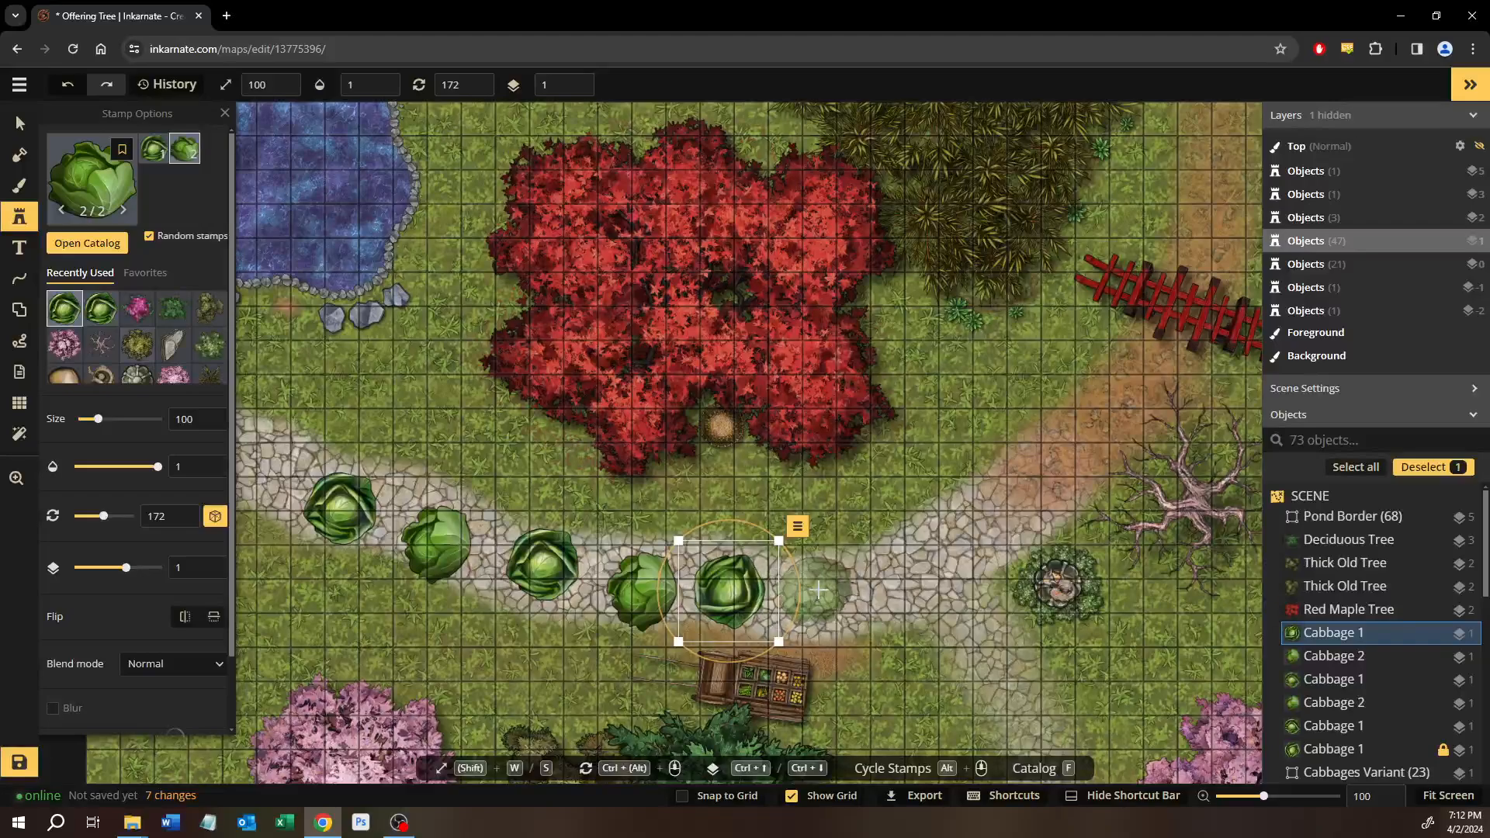
left_click(819, 590)
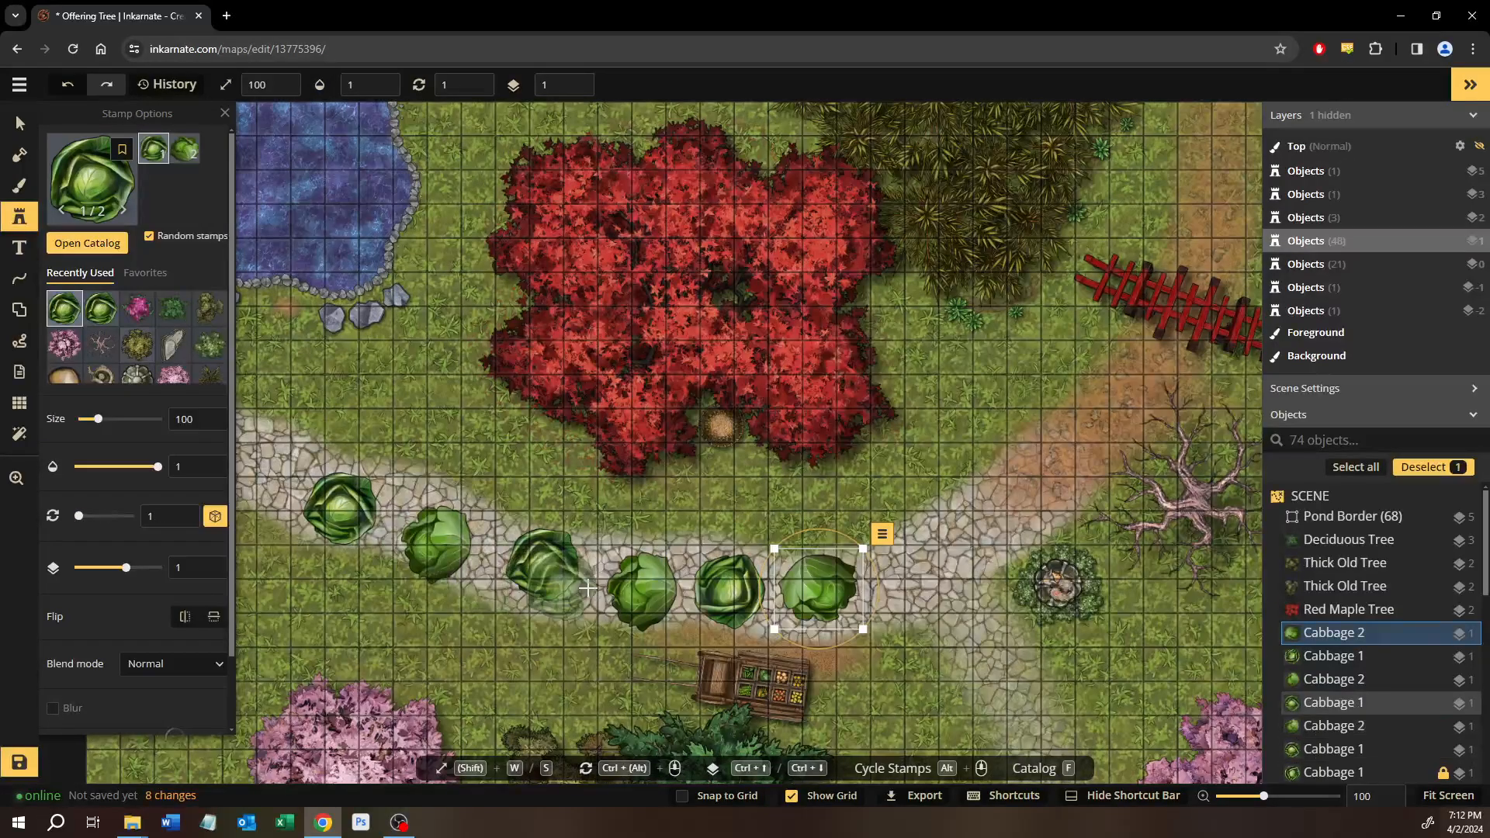
left_click(934, 571)
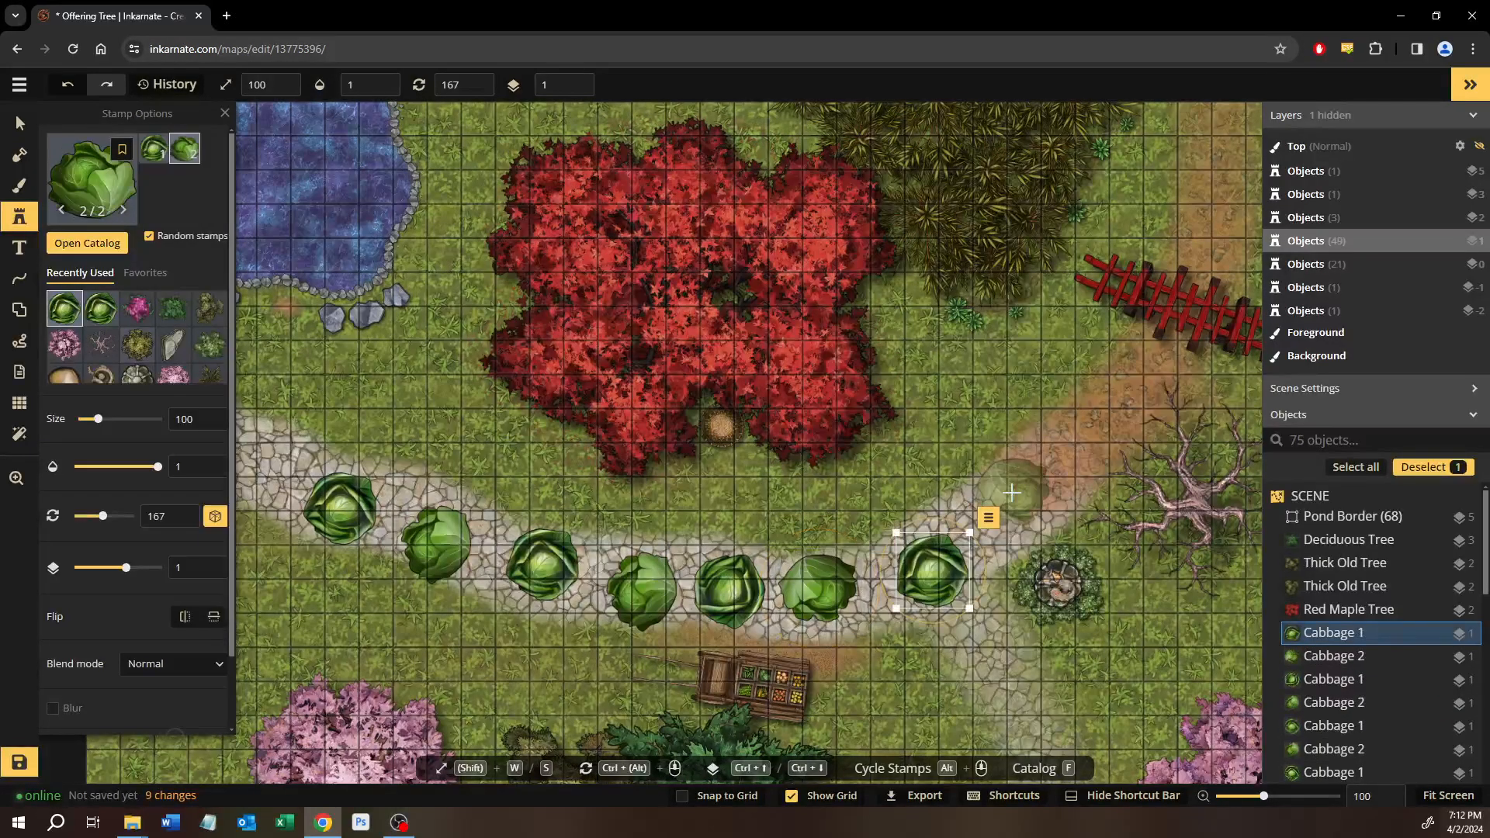
left_click(1013, 492)
left_click(1074, 413)
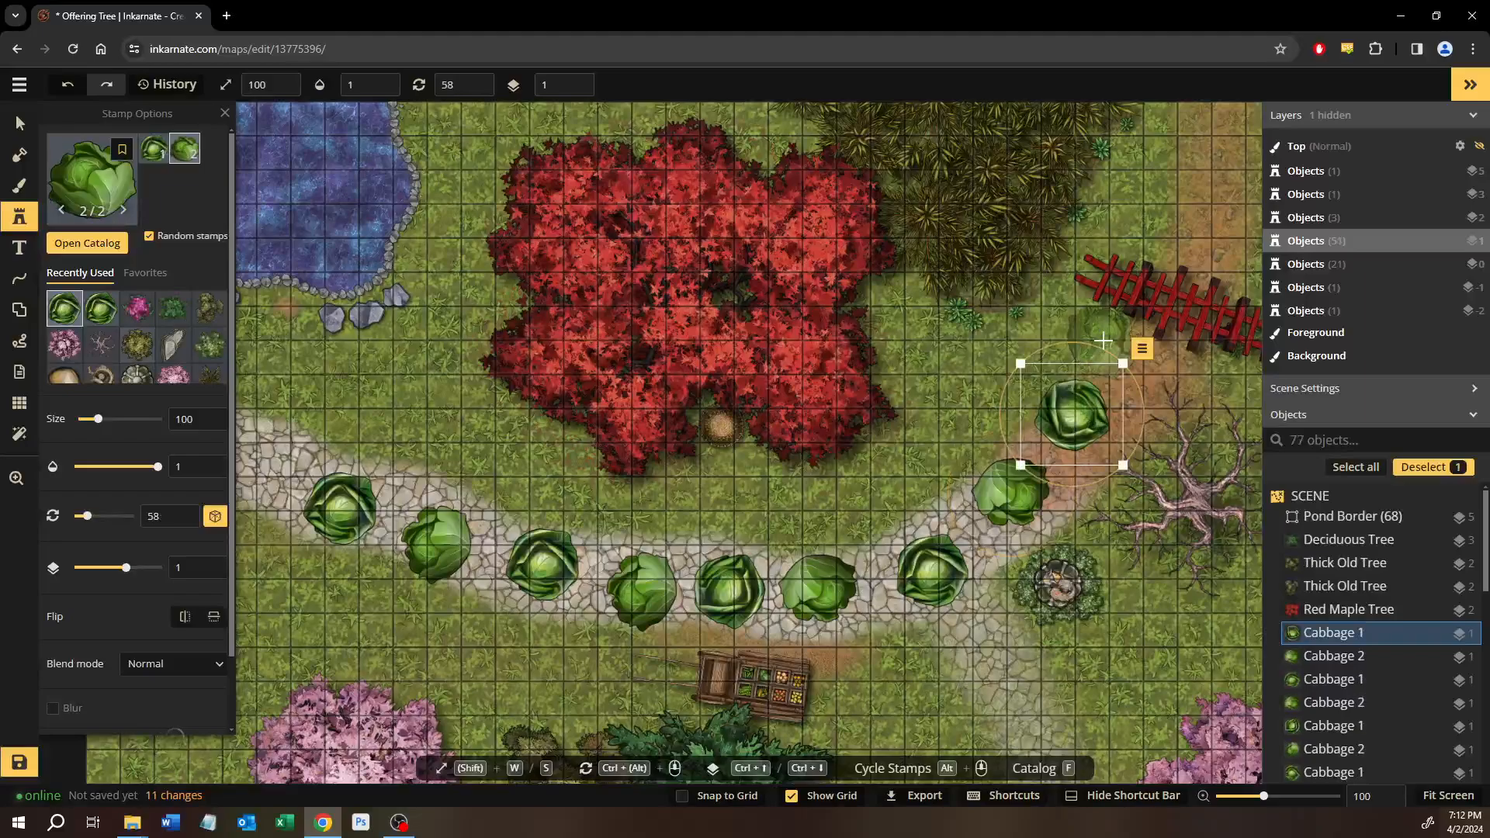
left_click(1108, 339)
Place a second row of seven randomized cabbages on the grass north of the path, from the dirt path back toward the pond.
left_click(914, 462)
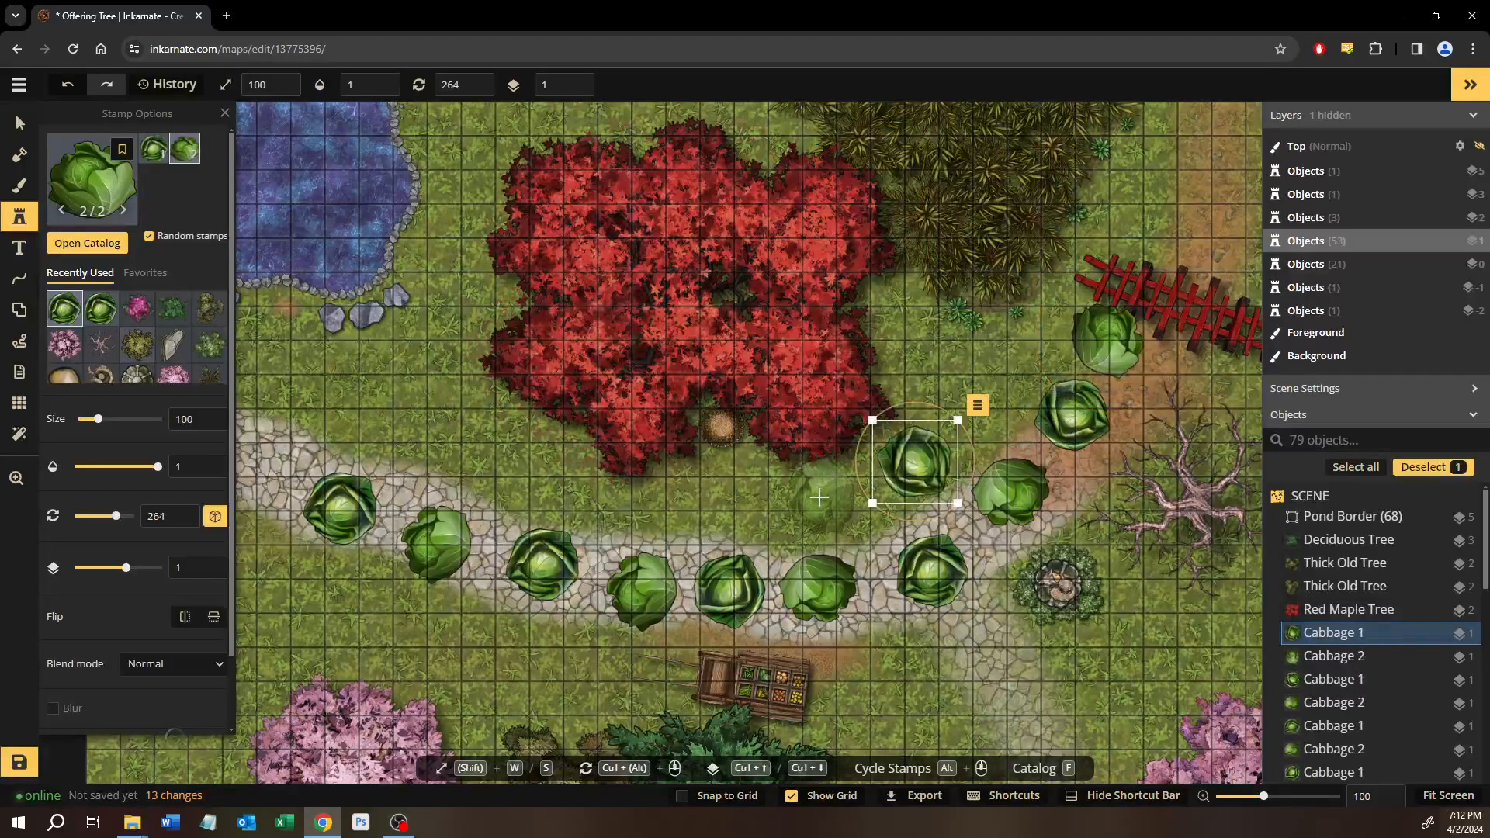
left_click(818, 498)
left_click(724, 489)
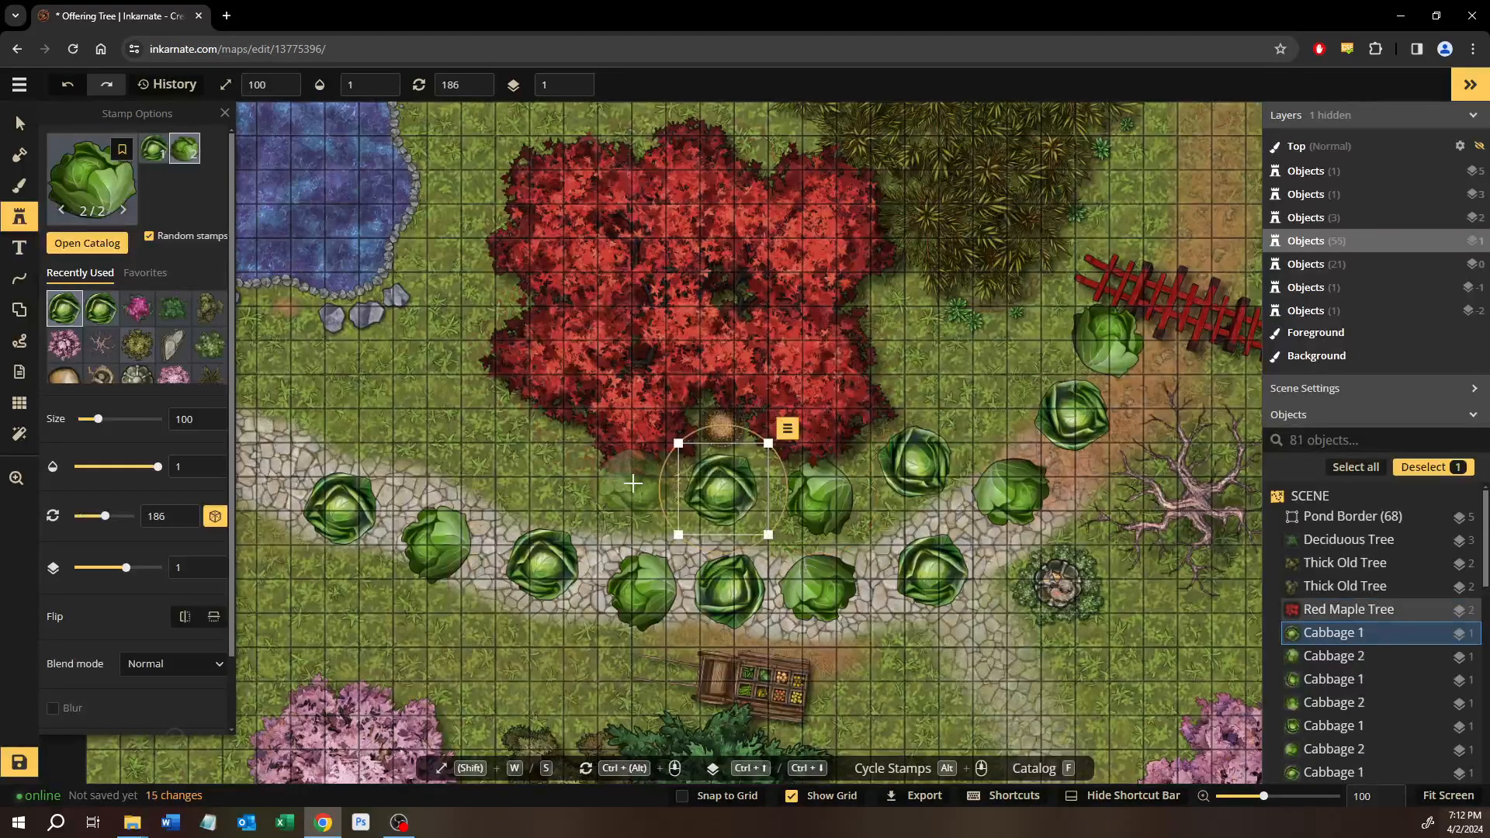
left_click(633, 483)
left_click(450, 441)
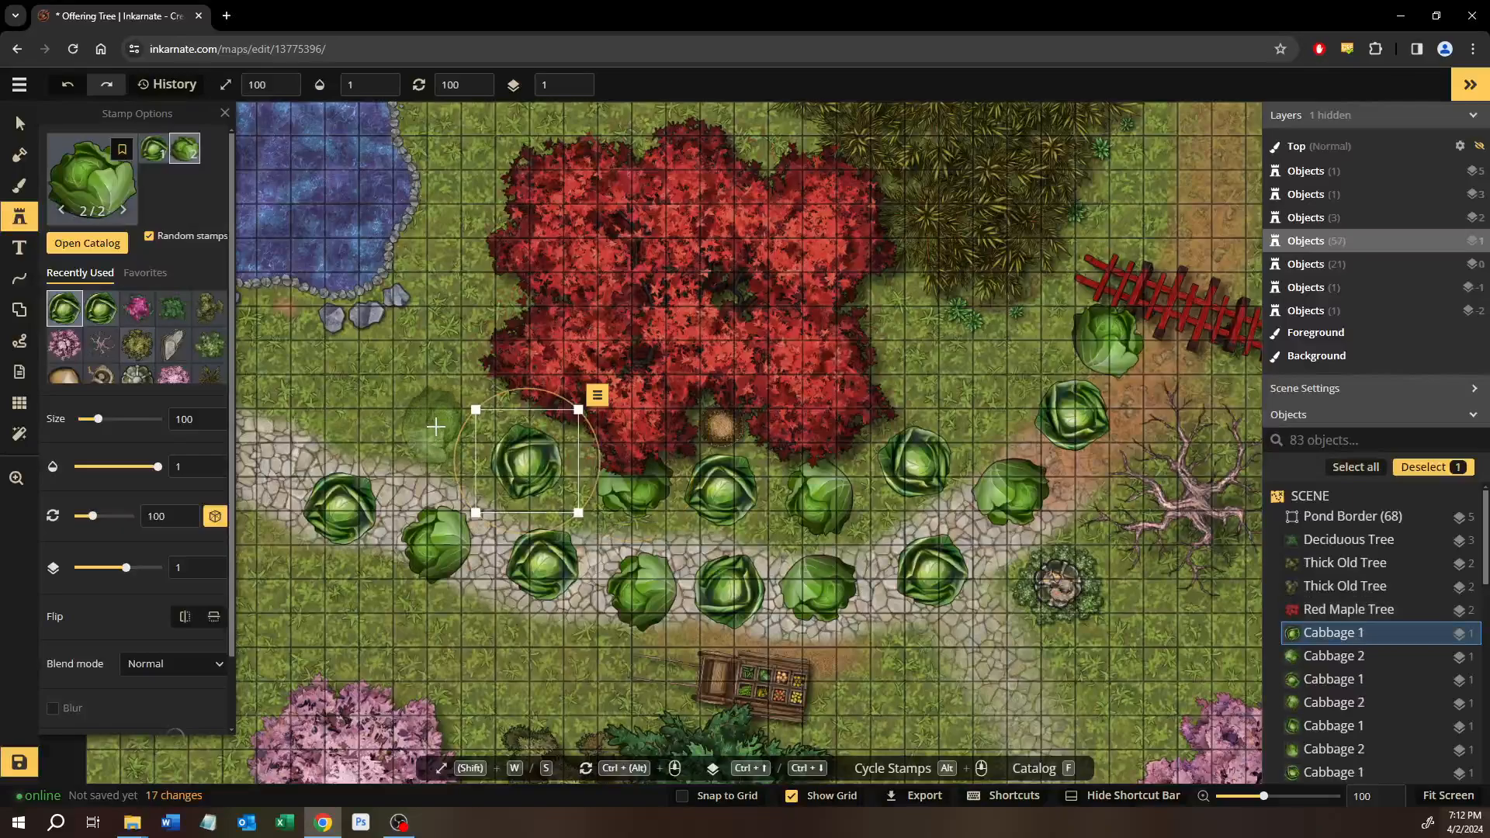
left_click(390, 417)
left_click(295, 379)
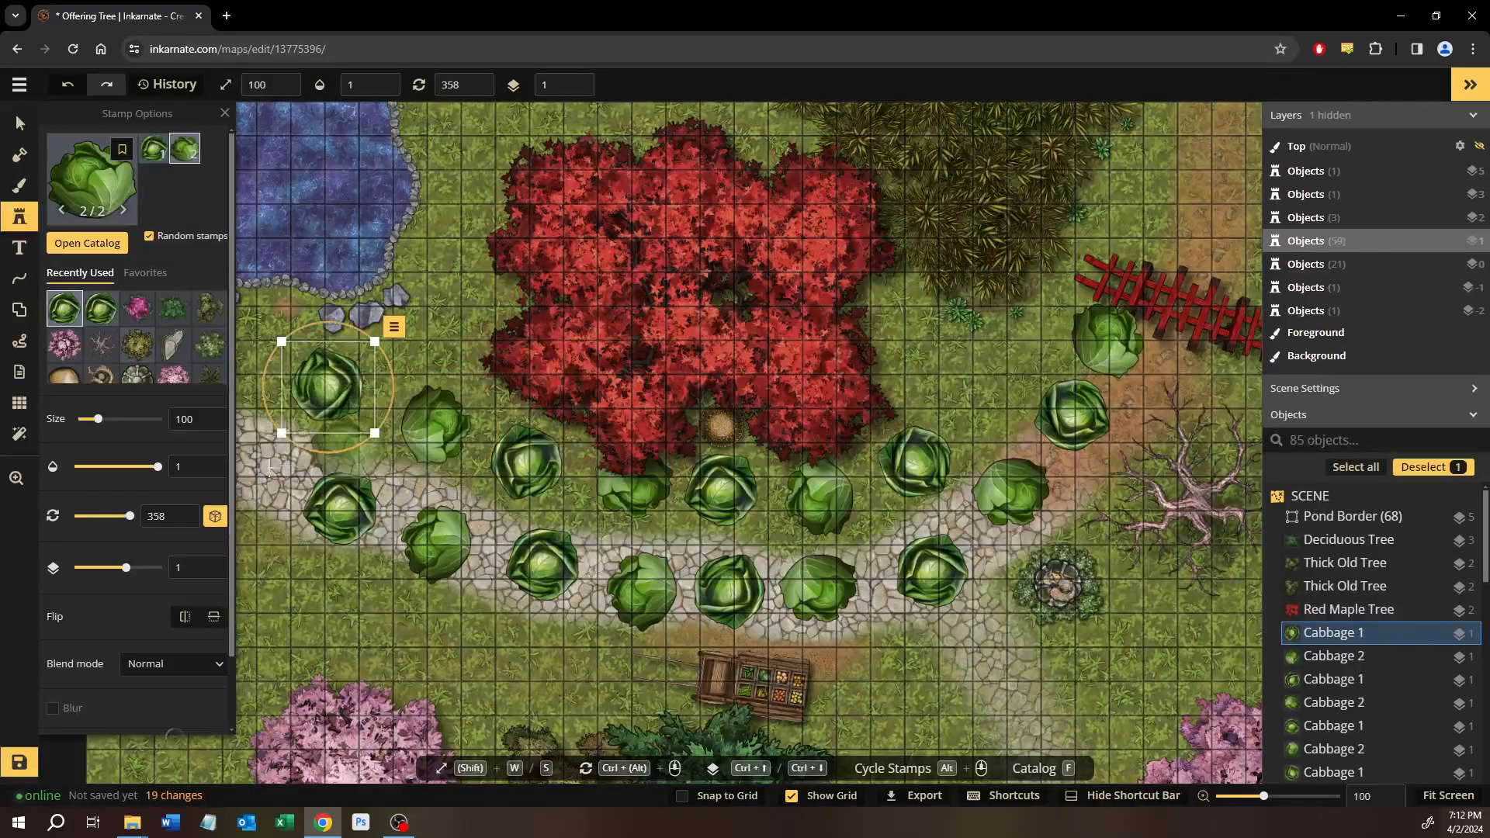
Place six more randomized cabbages from the path's western part along its southern side to the food cart.
left_click(257, 471)
left_click(267, 590)
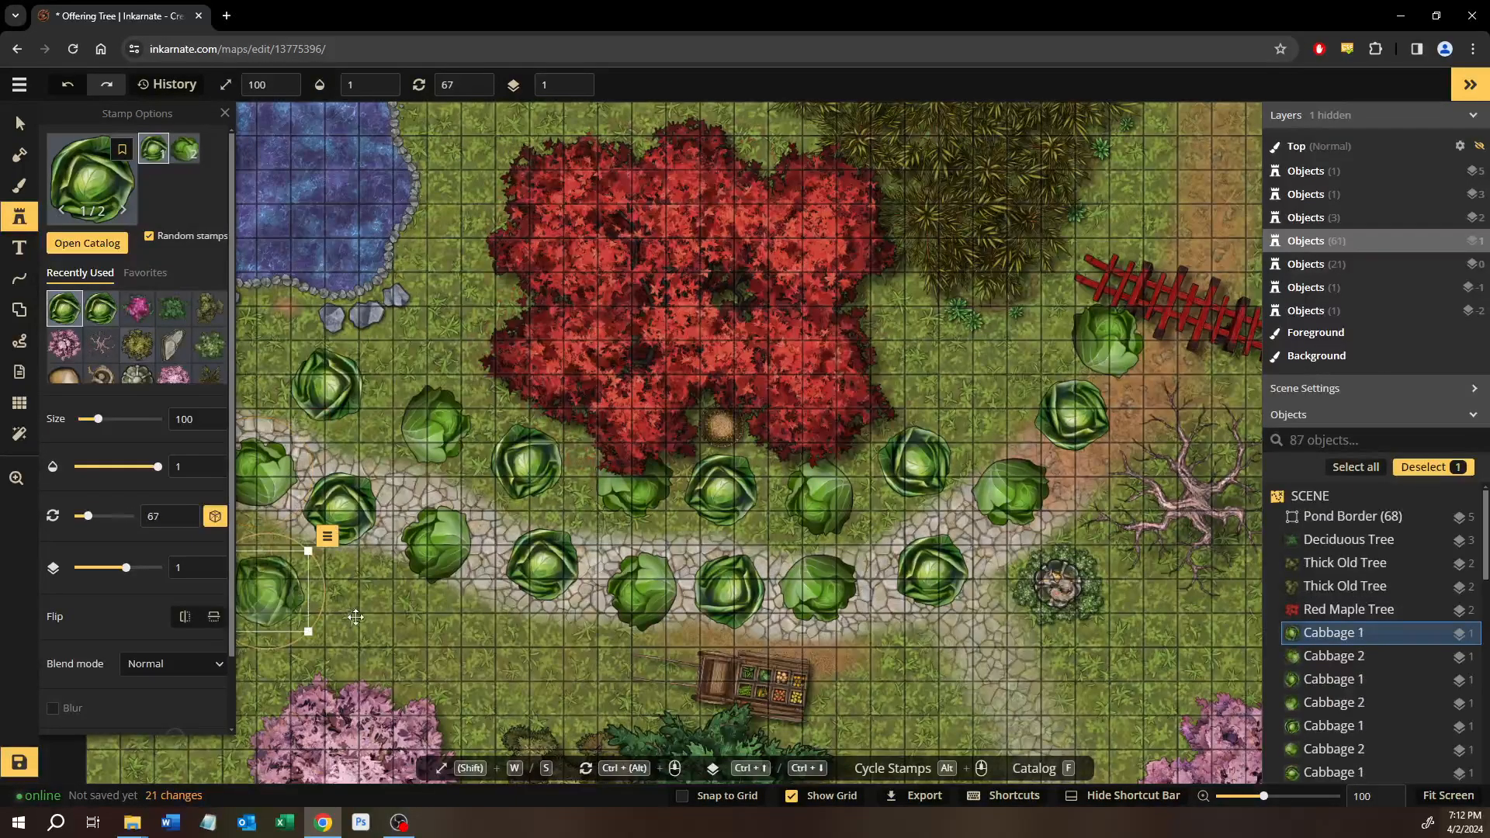
left_click(361, 622)
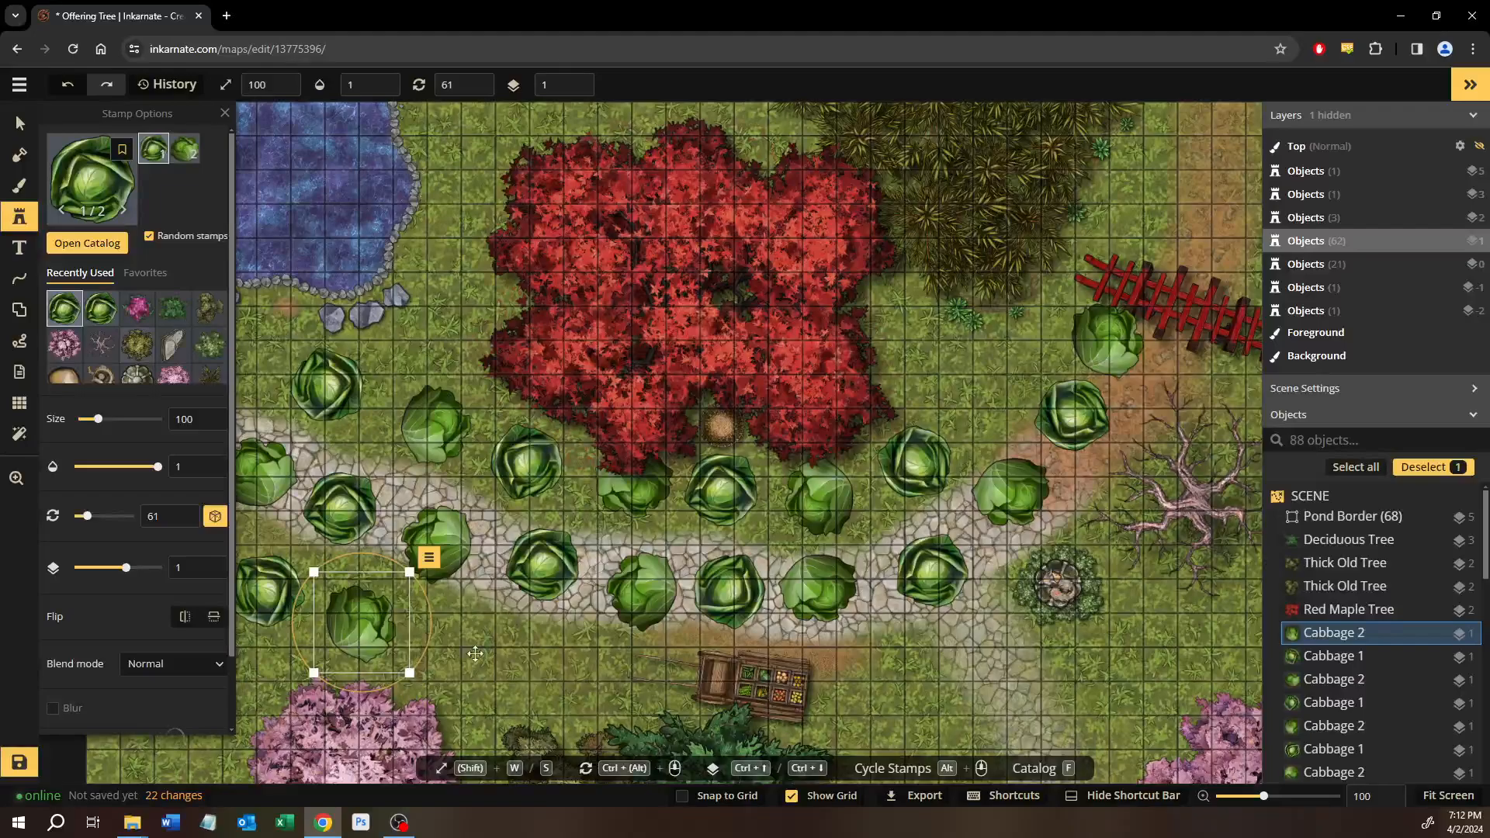
left_click(456, 646)
left_click(540, 668)
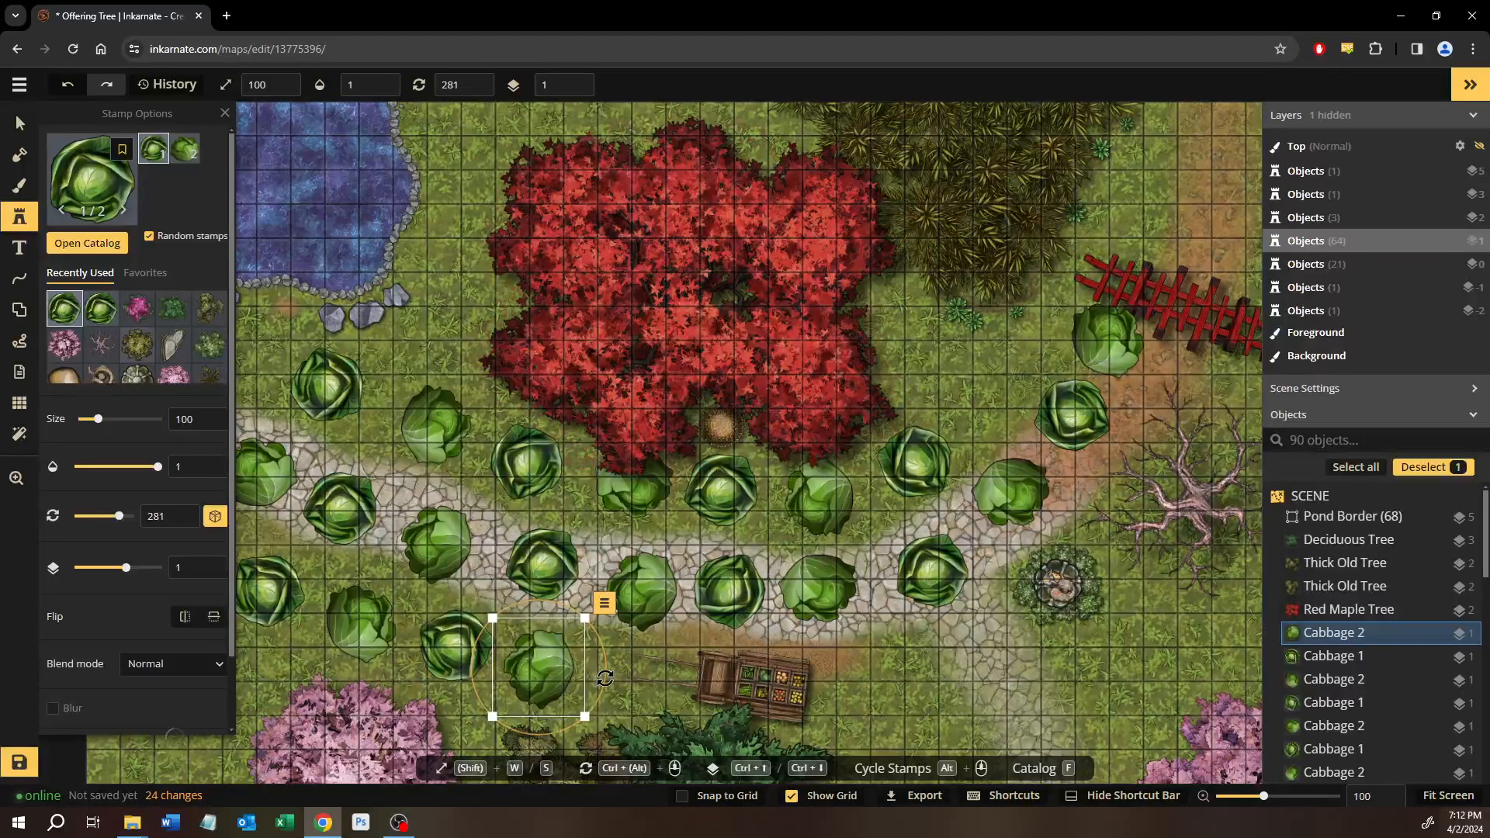
left_click(642, 678)
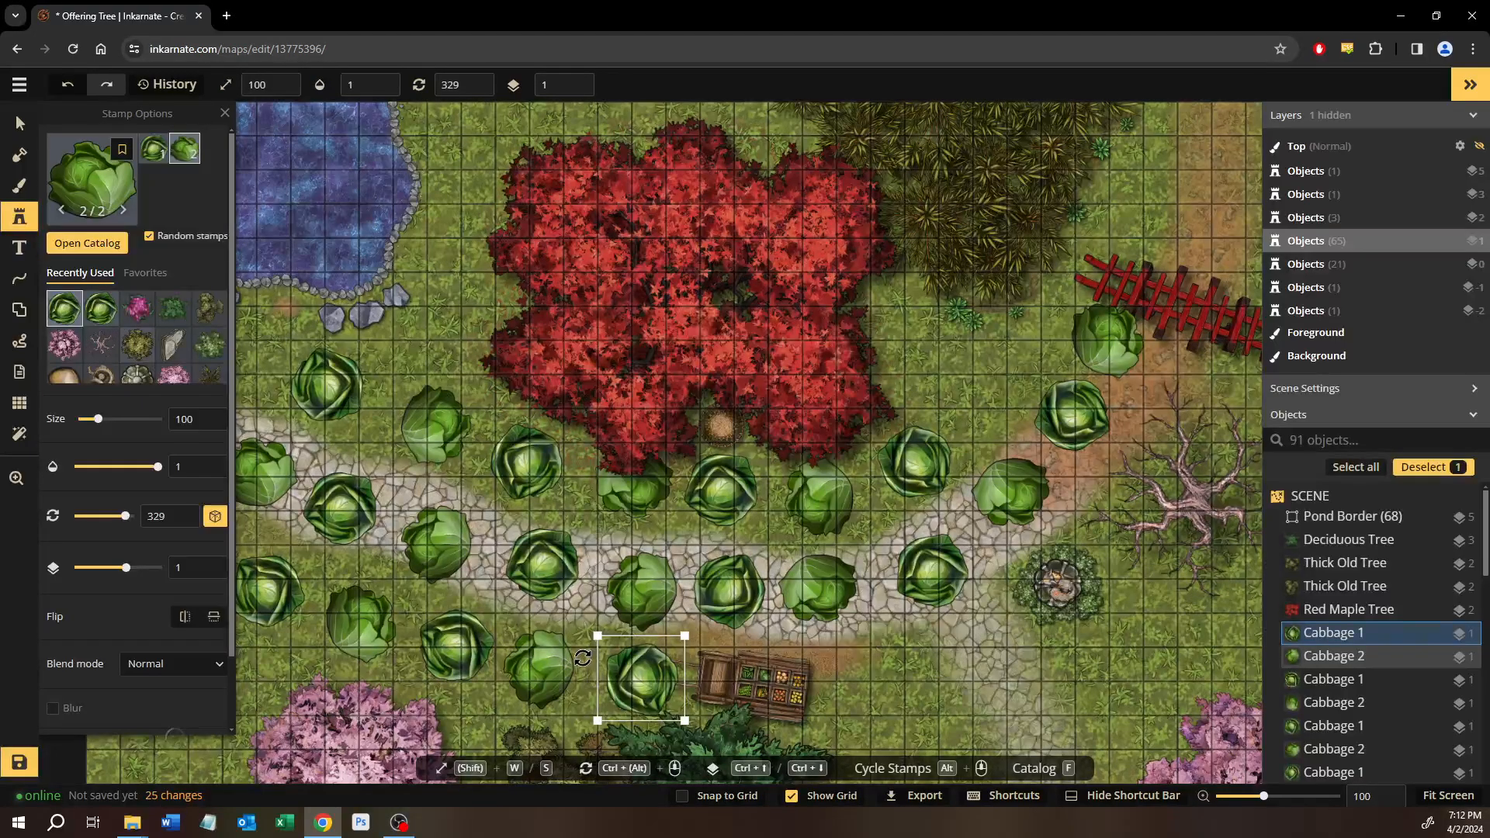
Undo every randomized cabbage placed along the paths and on the surrounding grass.
key("ctrl+z")
key("ctrl+z")
key("ctrl+z")
key("ctrl+z")
key("ctrl+z")
key("ctrl+z")
key("ctrl+z")
key("ctrl+z")
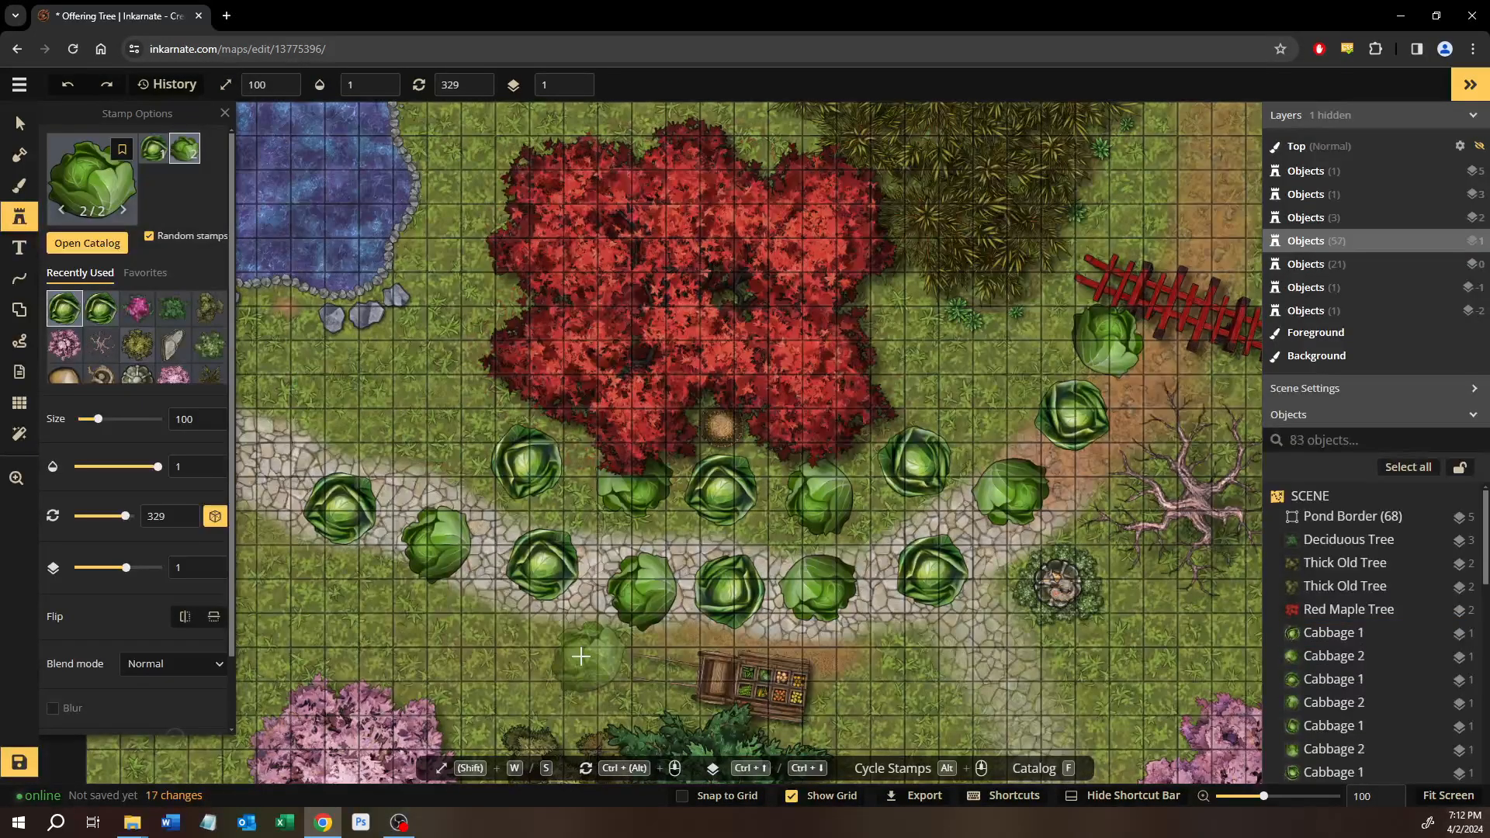
key("ctrl+z")
key("ctrl+z")
key("ctrl+z")
key("ctrl+z")
key("ctrl+z")
key("ctrl+z")
key("ctrl+z")
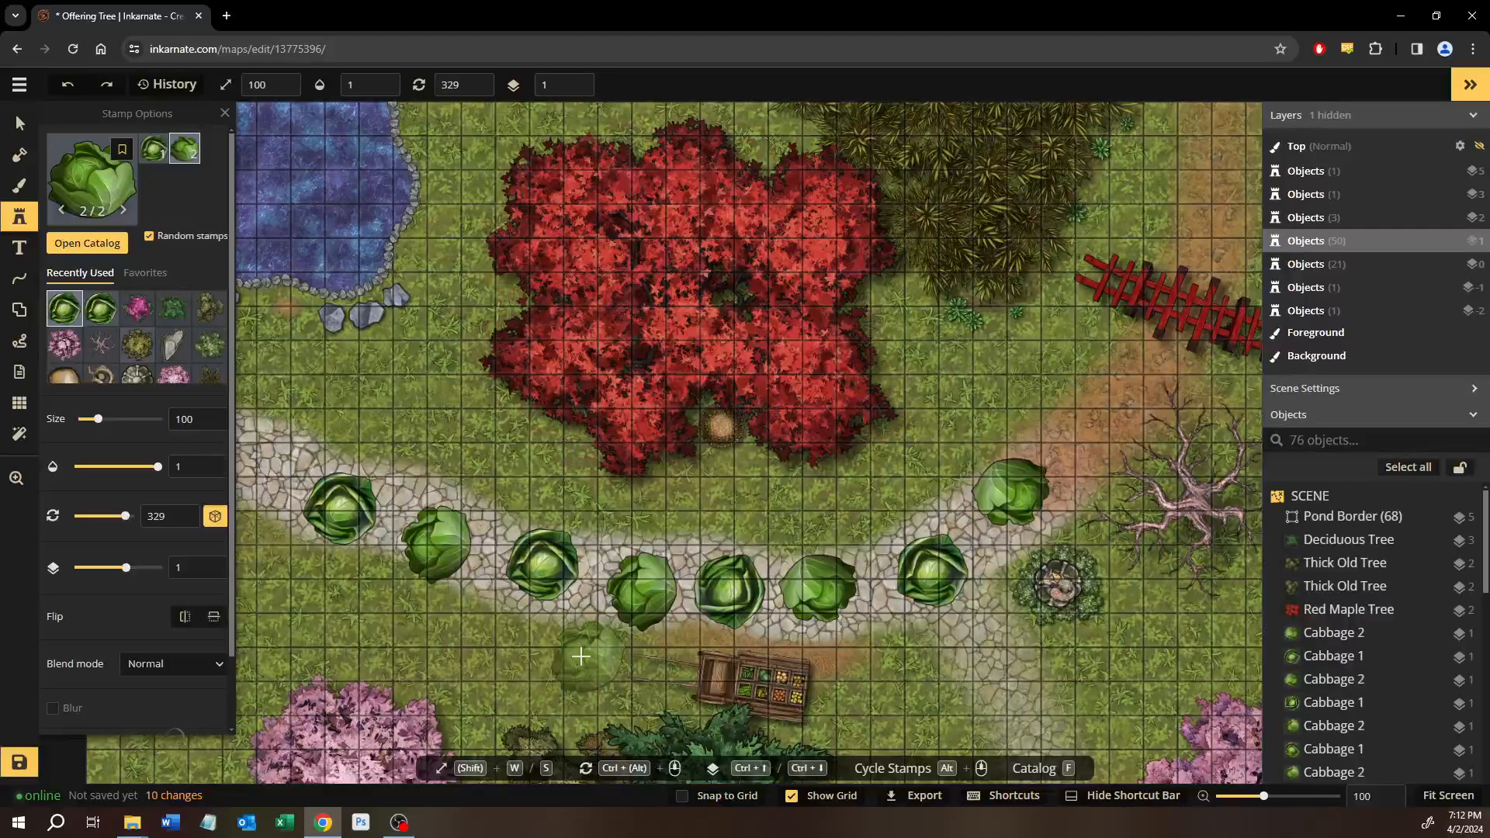
key("ctrl+z")
key("ctrl+z")
key("ctrl+z")
key("ctrl+z")
key("ctrl+z")
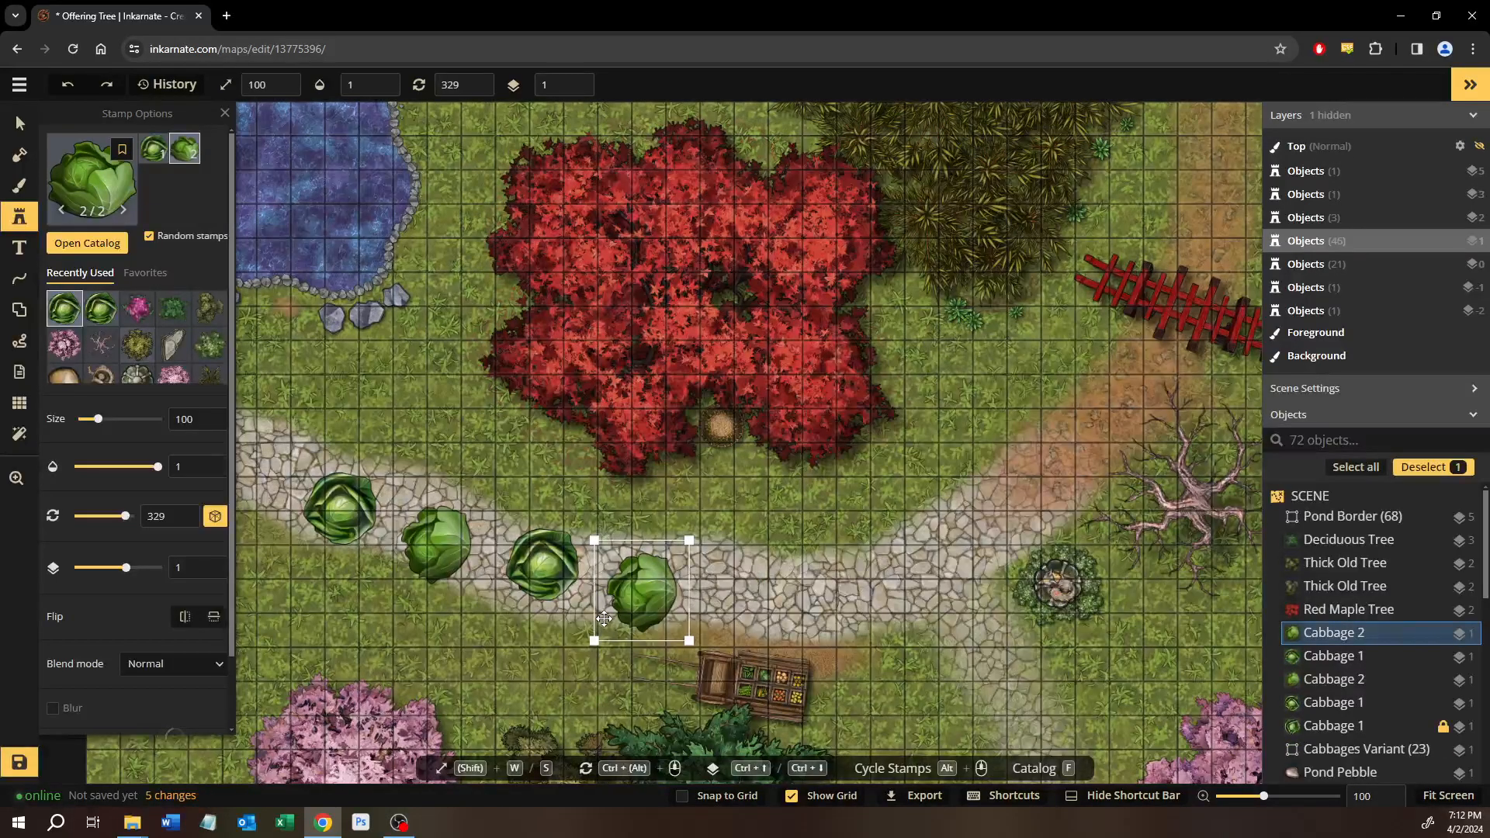
key("ctrl+z")
key("ctrl+z")
key("ctrl+z")
key("ctrl+z")
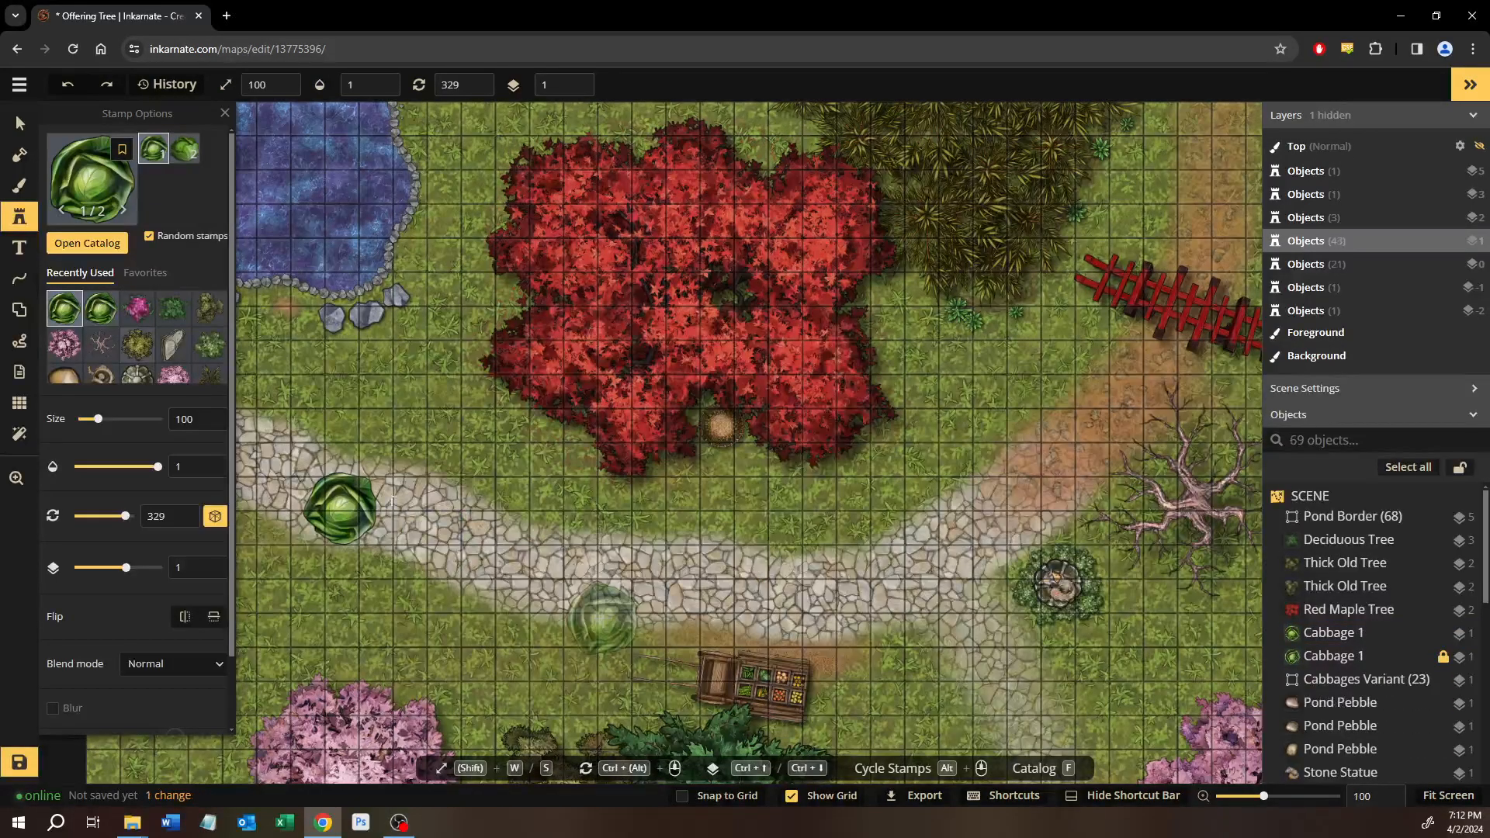
key("ctrl+z")
left_click(18, 125)
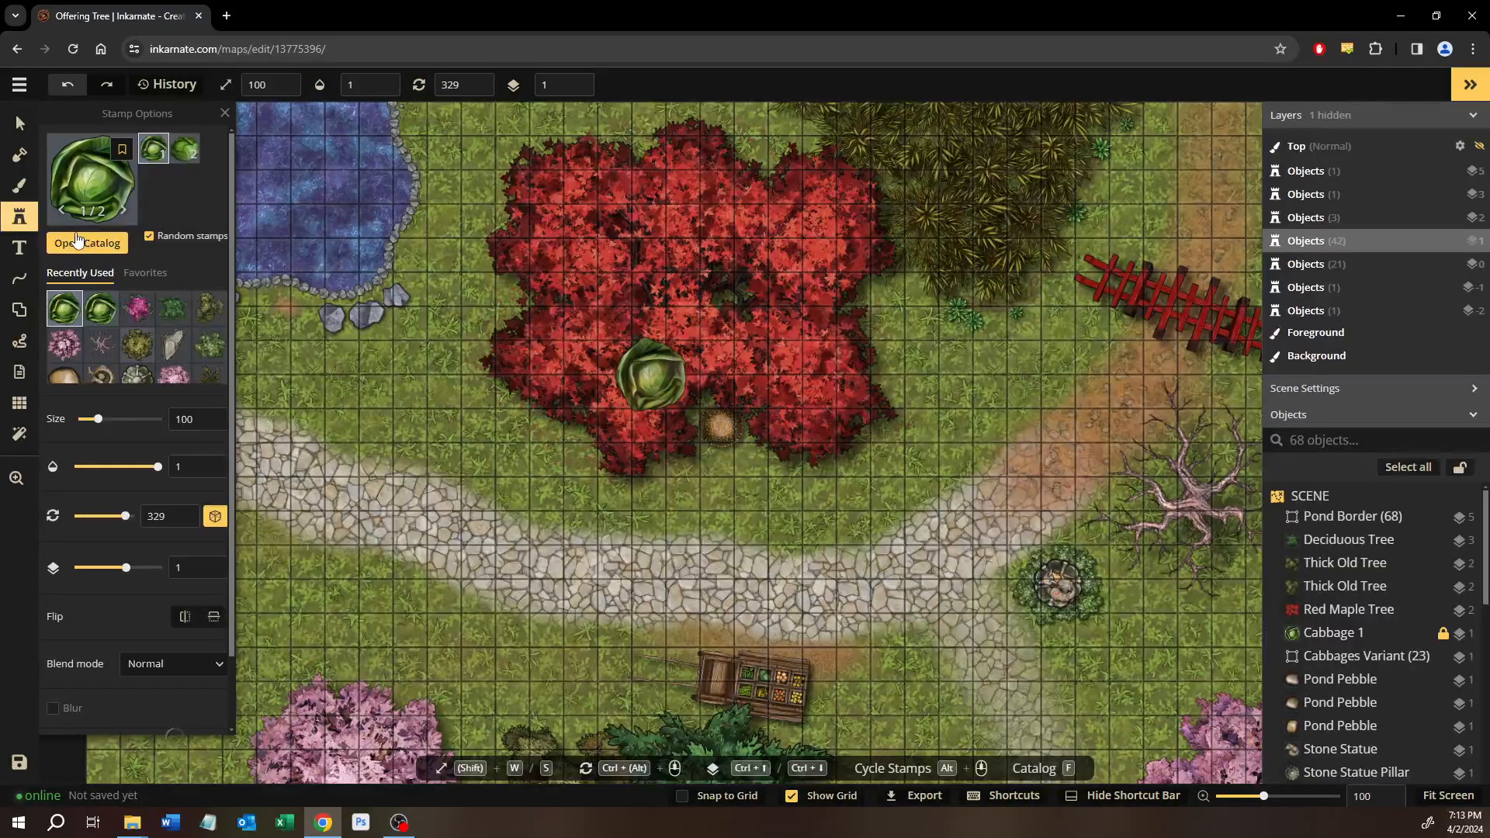
Choose the Ferns stamp set from the Forest group of Fantasy Battlemaps 2.0 and set its size to 30.
left_click(87, 243)
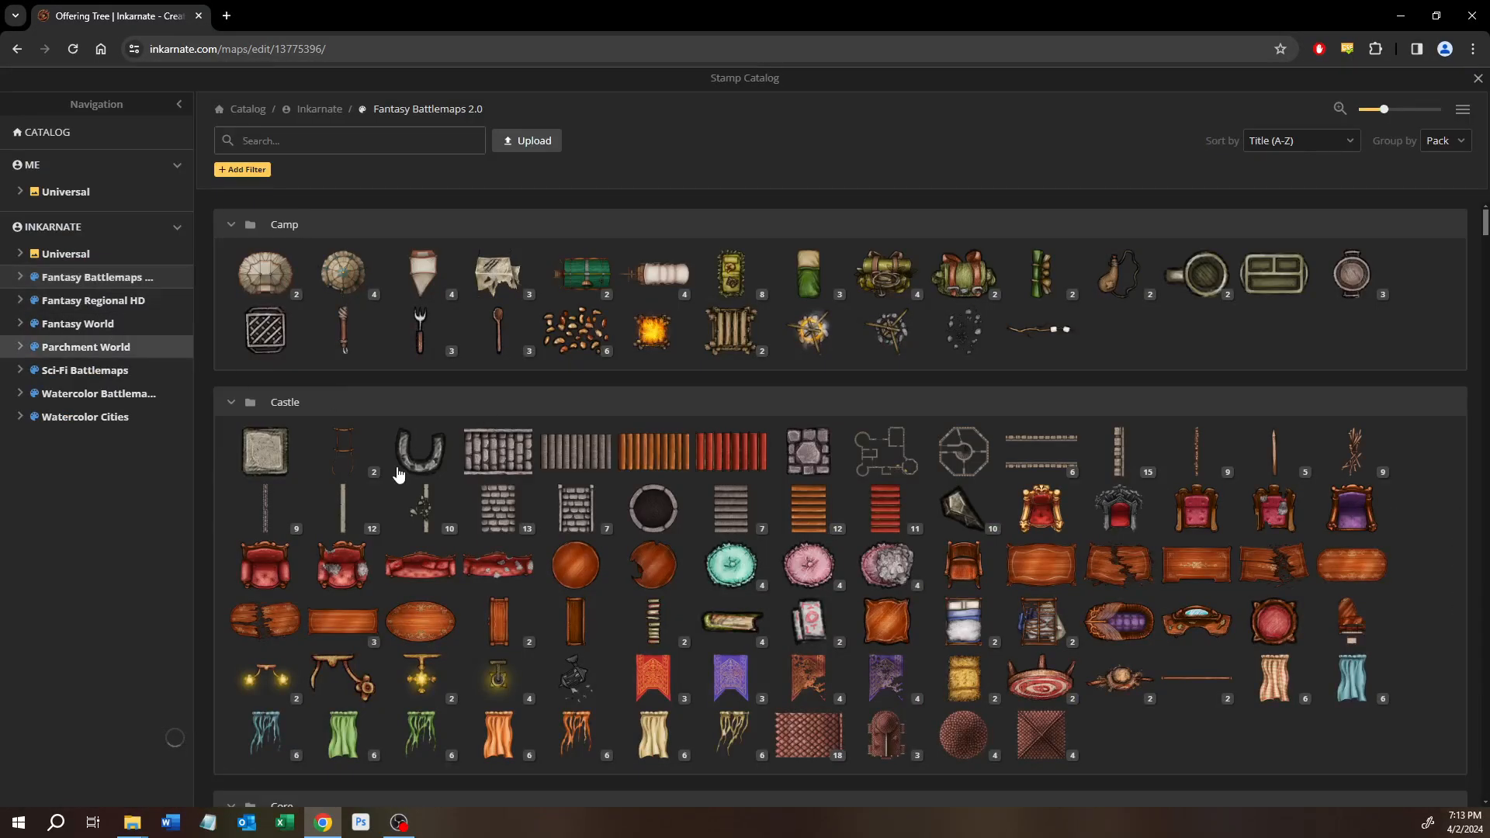
scroll(312, 432, "down", 20)
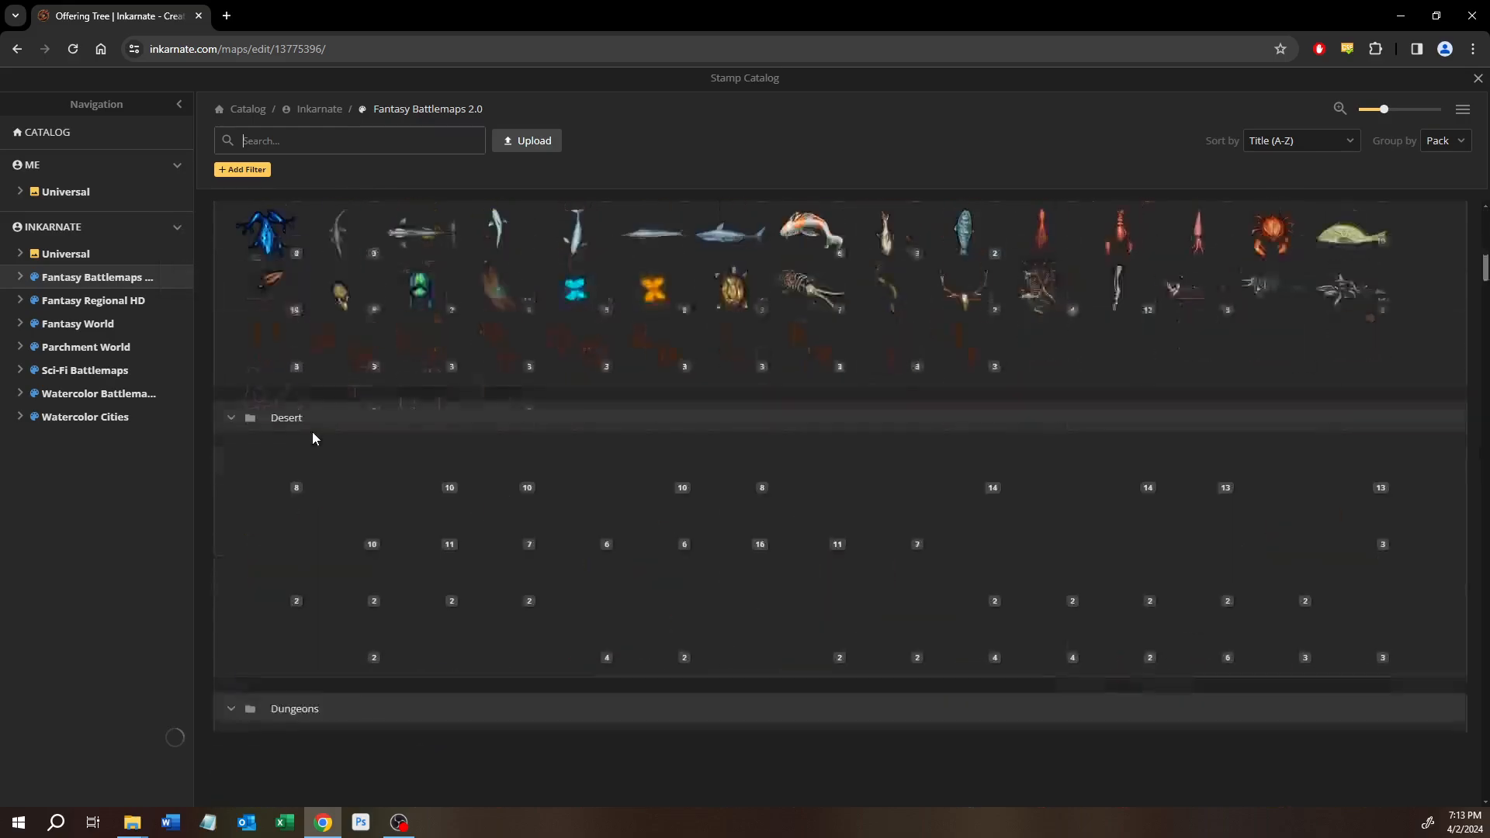
scroll(312, 435, "down", 15)
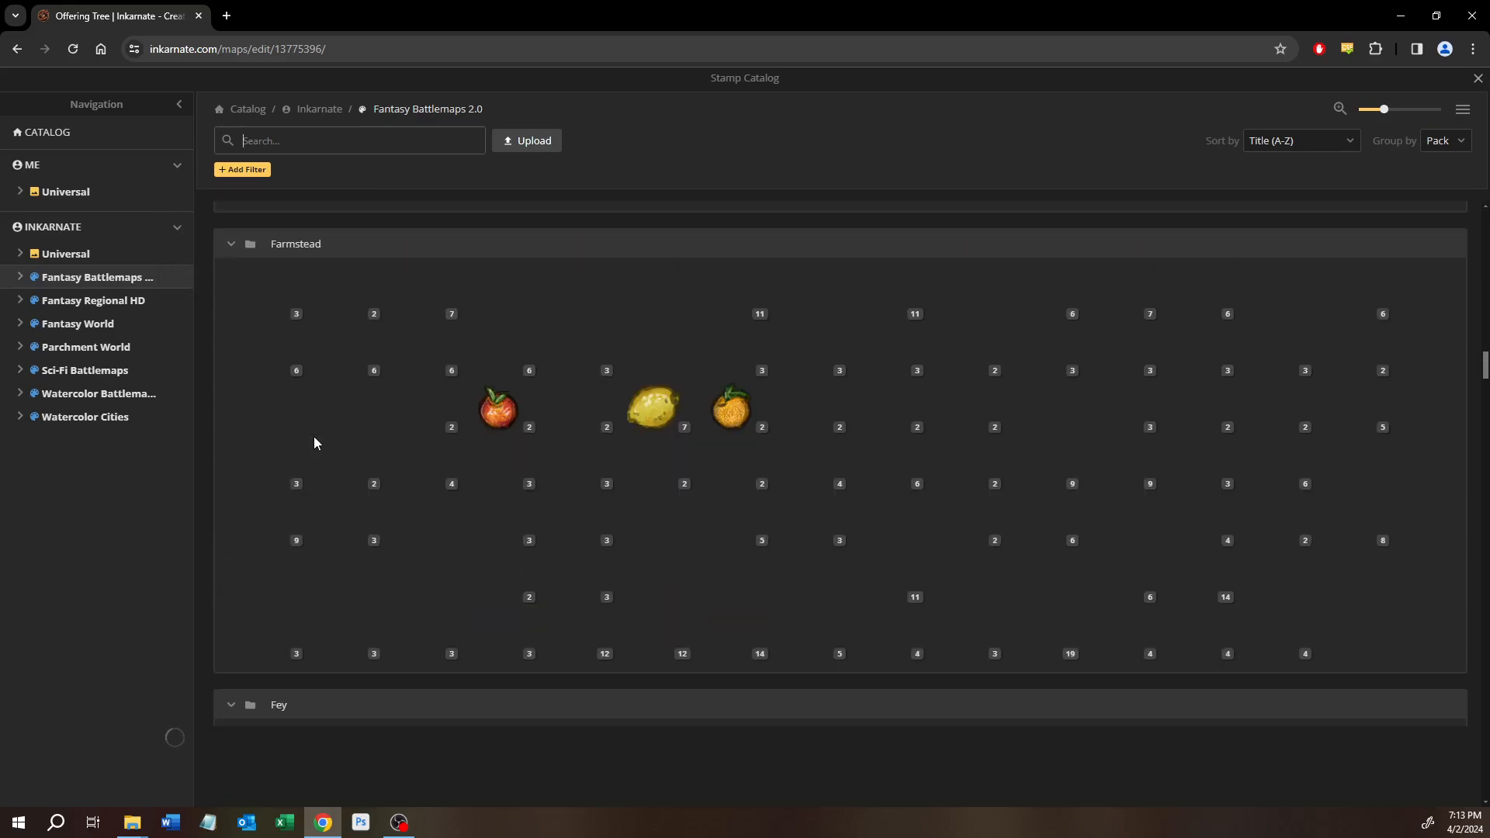
scroll(315, 442, "down", 2)
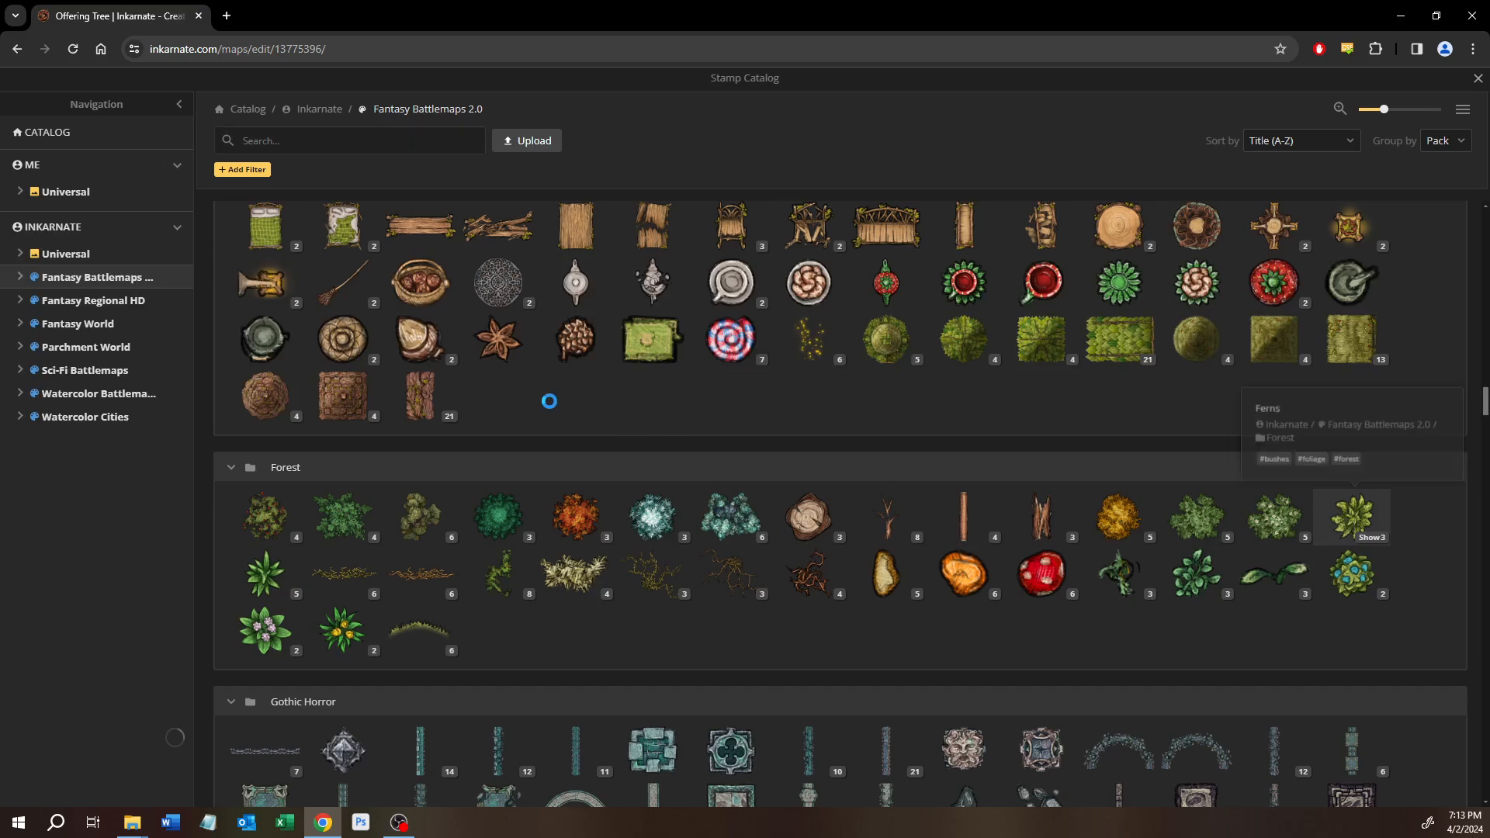
scroll(454, 404, "up", 3)
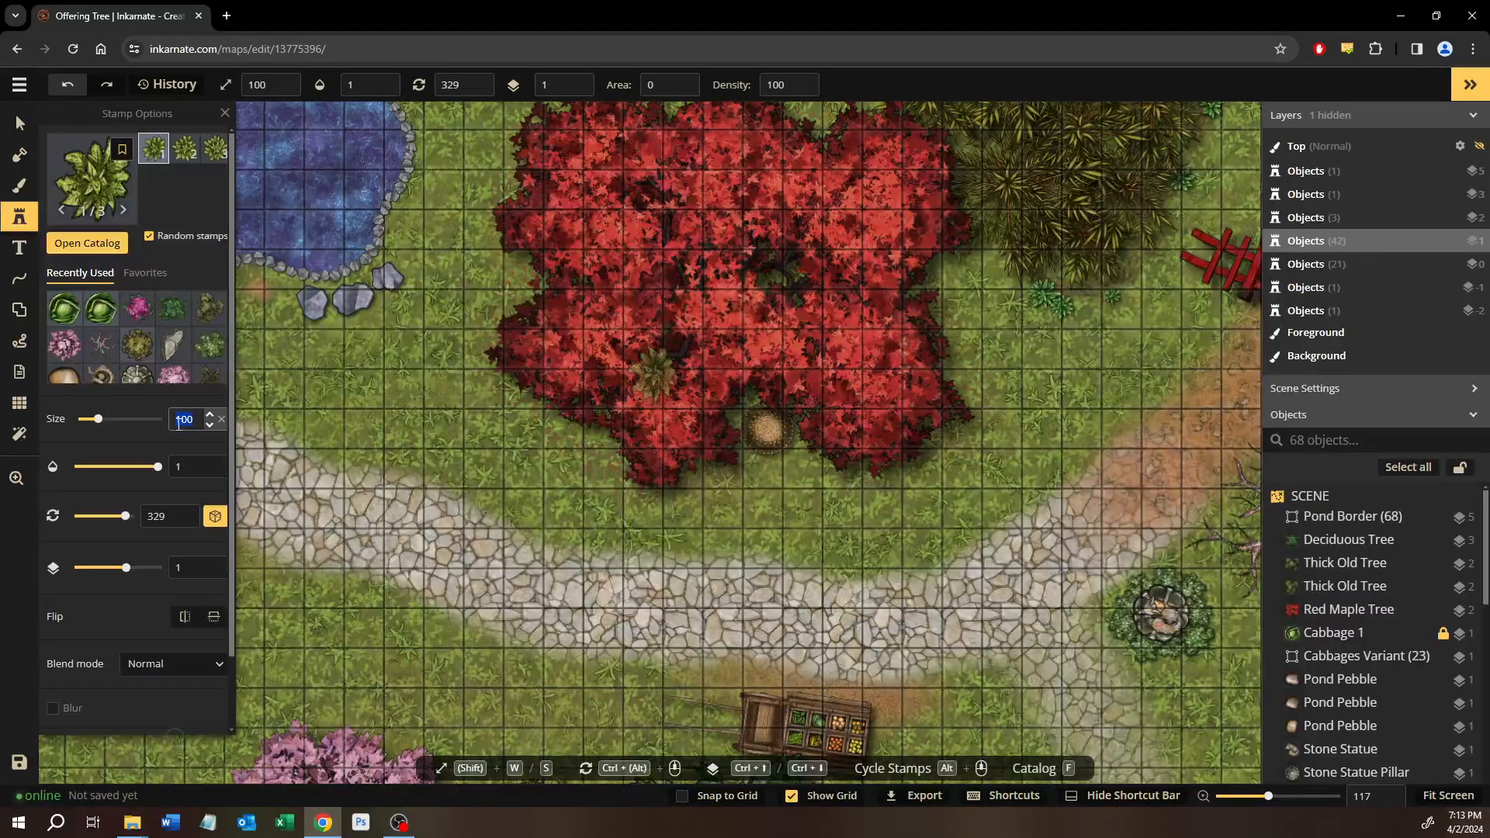
type("63")
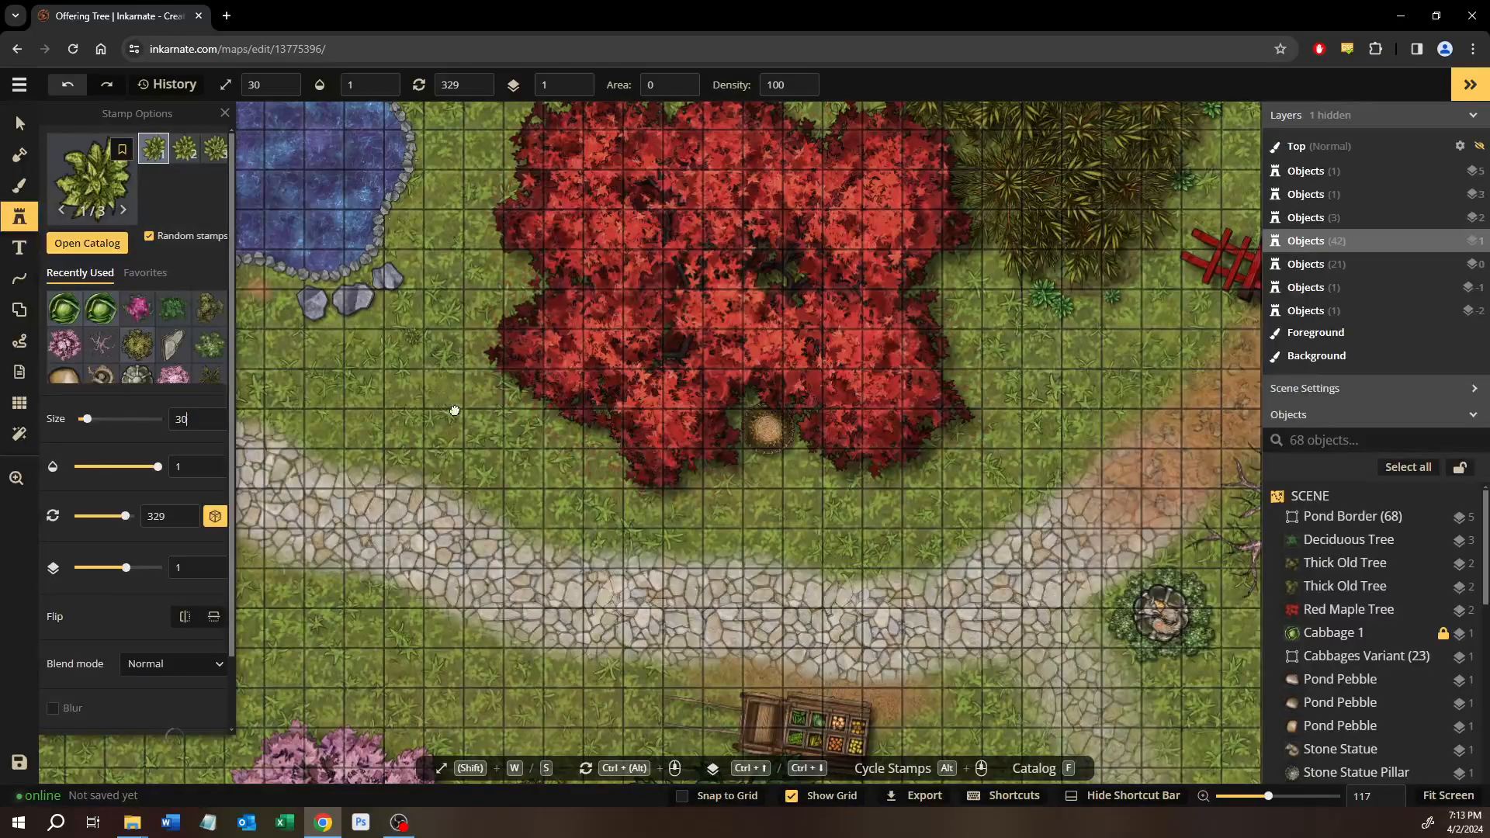
Place two randomized ferns near the red maple in the northern part of the map.
left_click_drag(455, 411, 621, 637)
scroll(1018, 361, "up", 4)
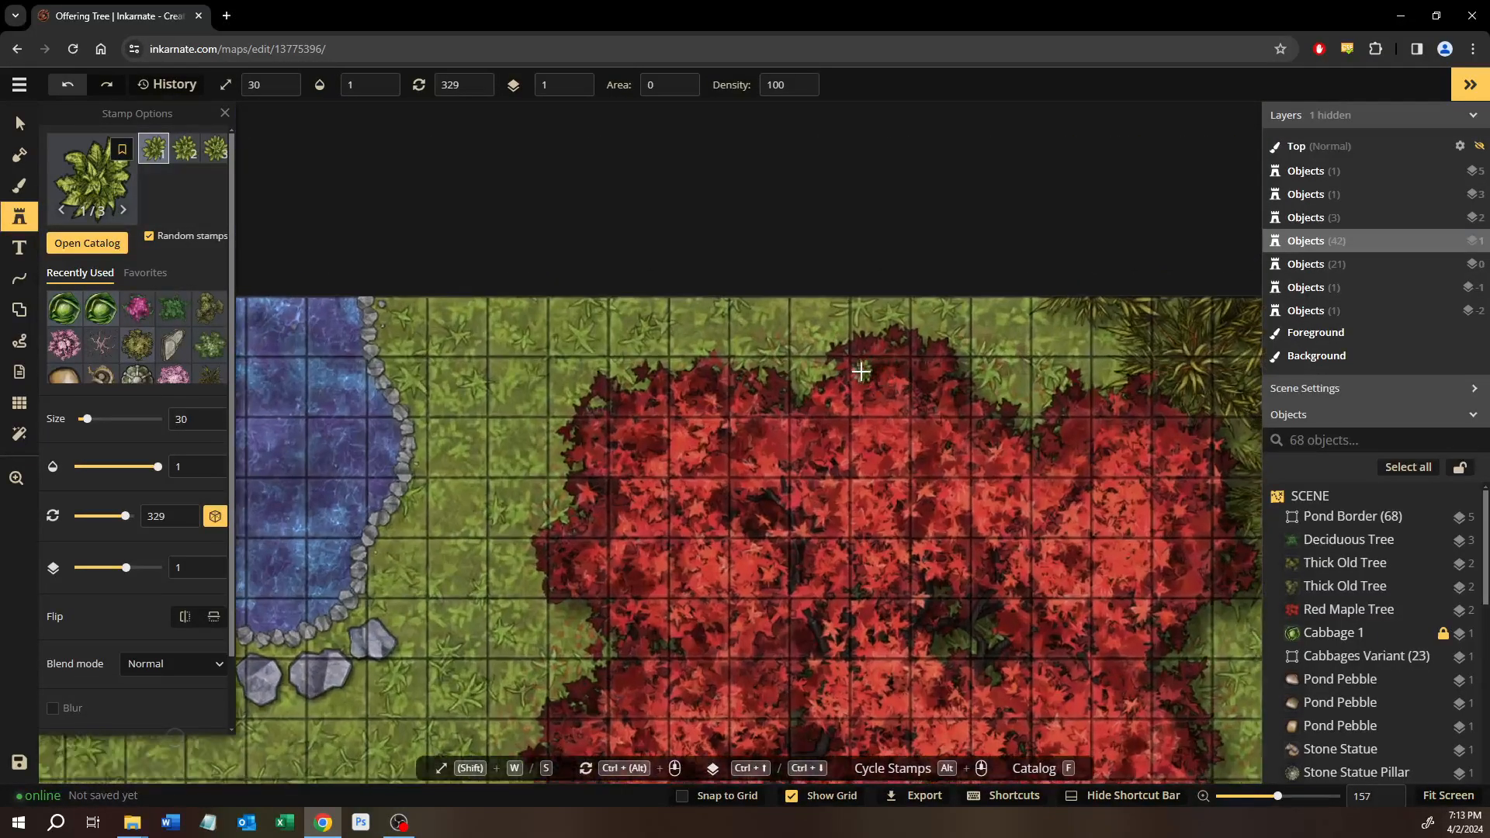
scroll(862, 371, "up", 7)
left_click(553, 503)
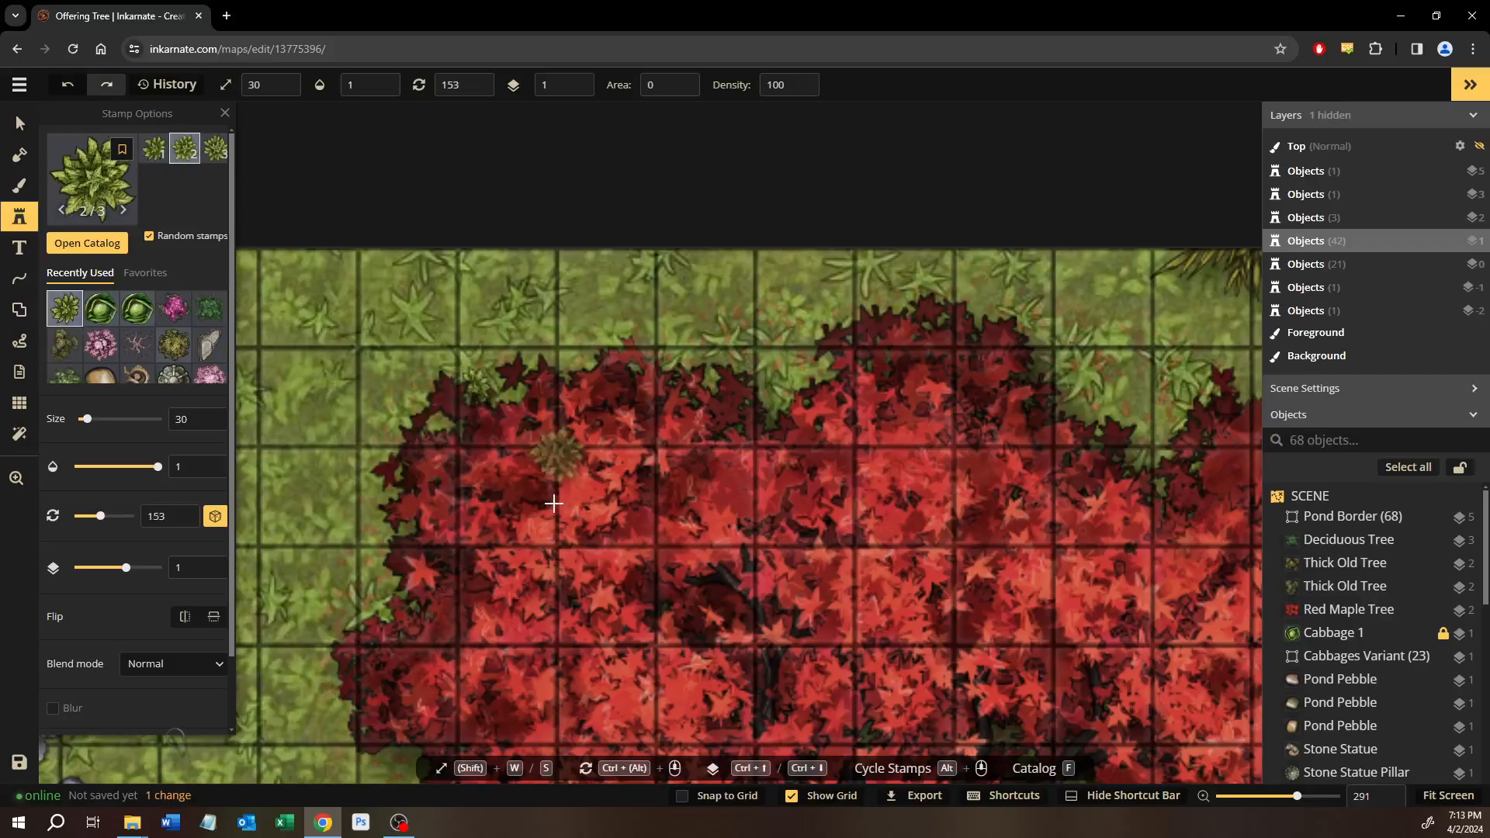
left_click(366, 656)
Place two randomized ferns along the southern edge of the stone path, west of the food cart.
left_click_drag(369, 651, 708, 192)
scroll(500, 403, "up", 5)
left_click_drag(500, 403, 552, 446)
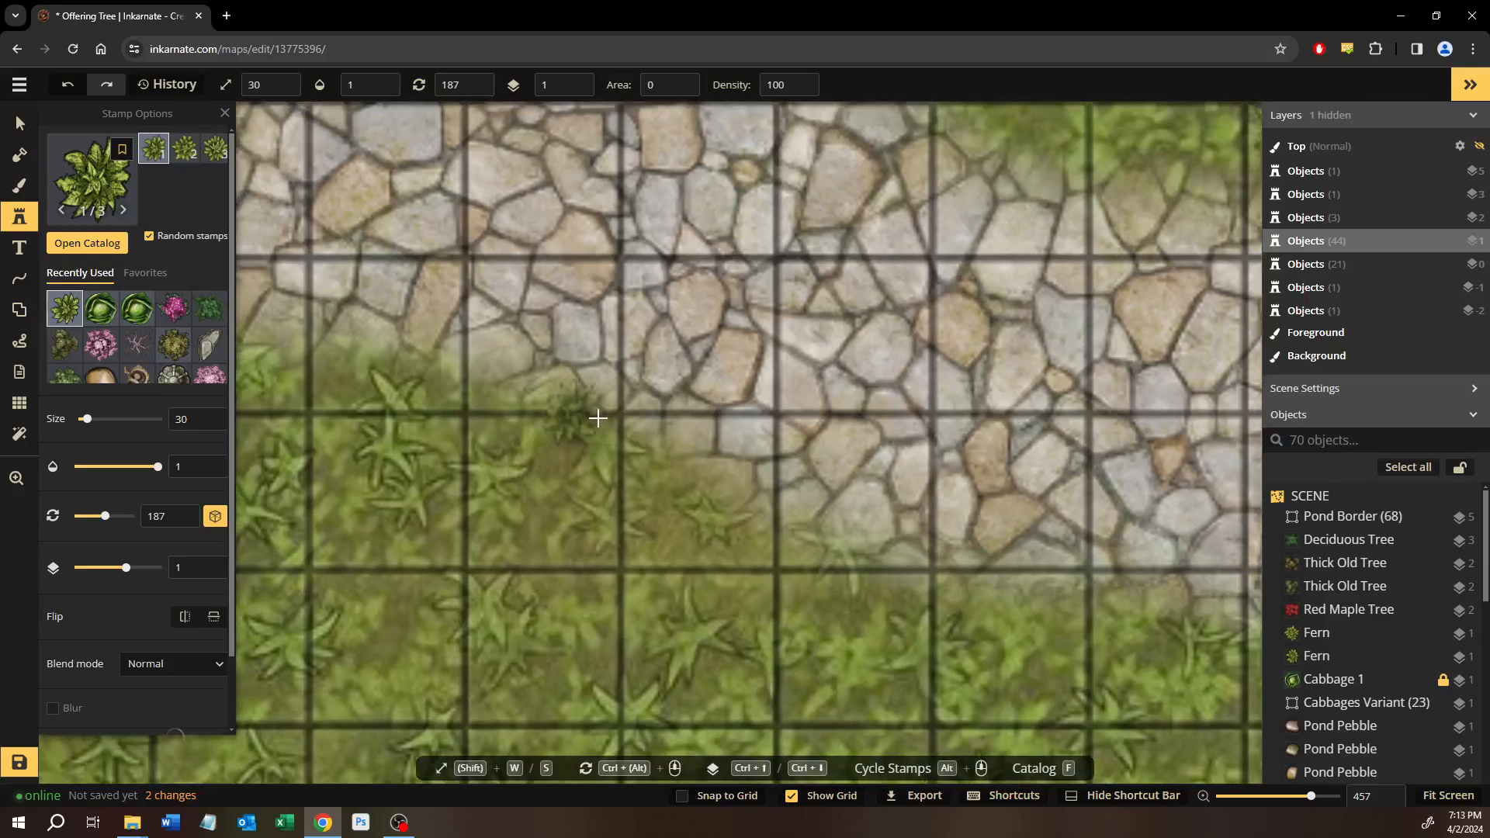
left_click(610, 427)
left_click_drag(793, 579, 306, 359)
scroll(912, 585, "down", 2)
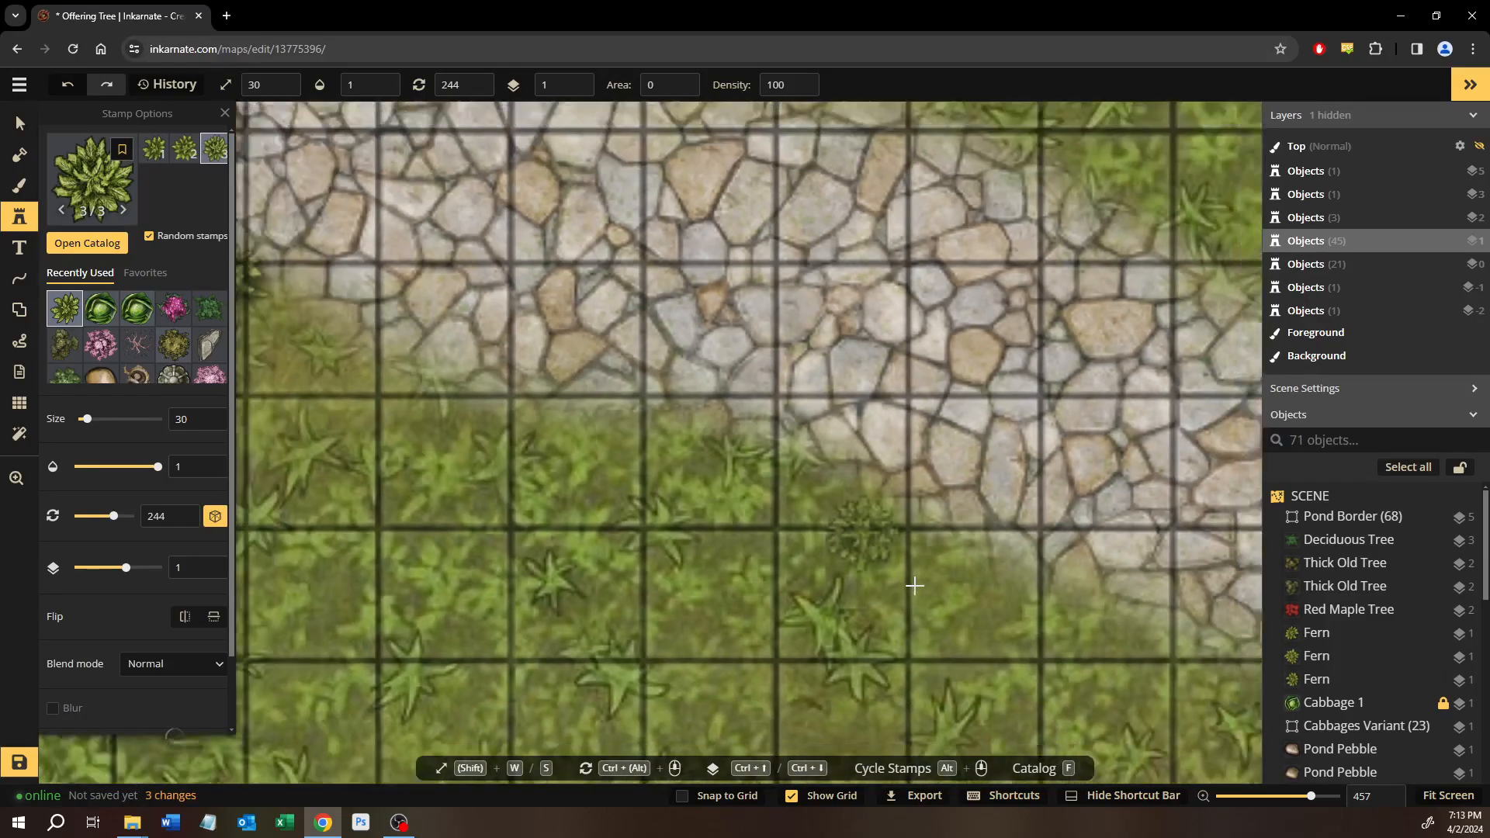
left_click_drag(911, 585, 614, 413)
left_click_drag(902, 510, 575, 450)
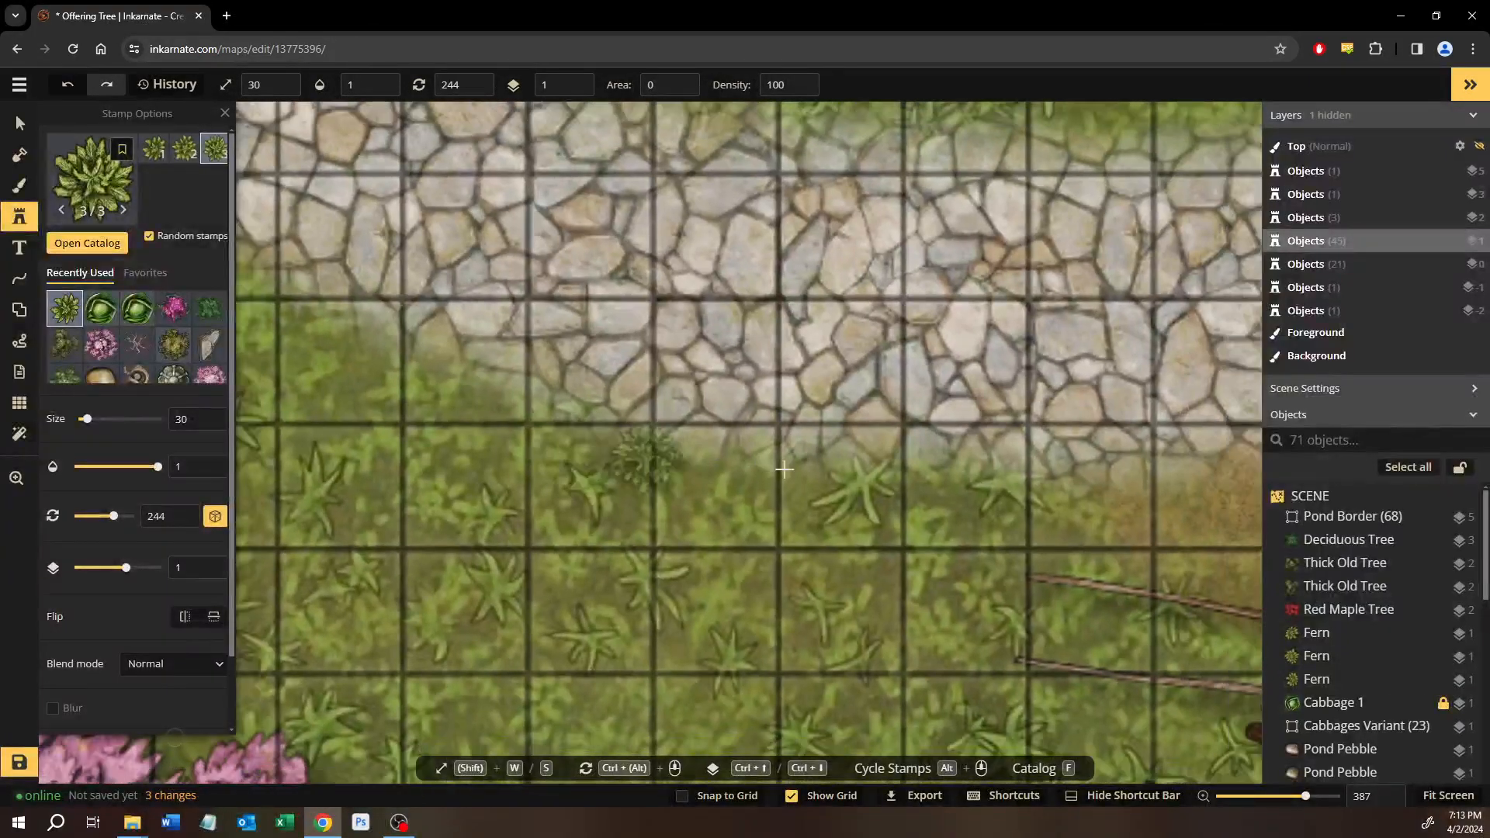
left_click(857, 481)
Place a randomized fern on the grass just west of the pink tree in the map's southwestern part.
left_click_drag(719, 505, 1117, 228)
scroll(697, 391, "down", 3)
left_click_drag(711, 403, 1066, 427)
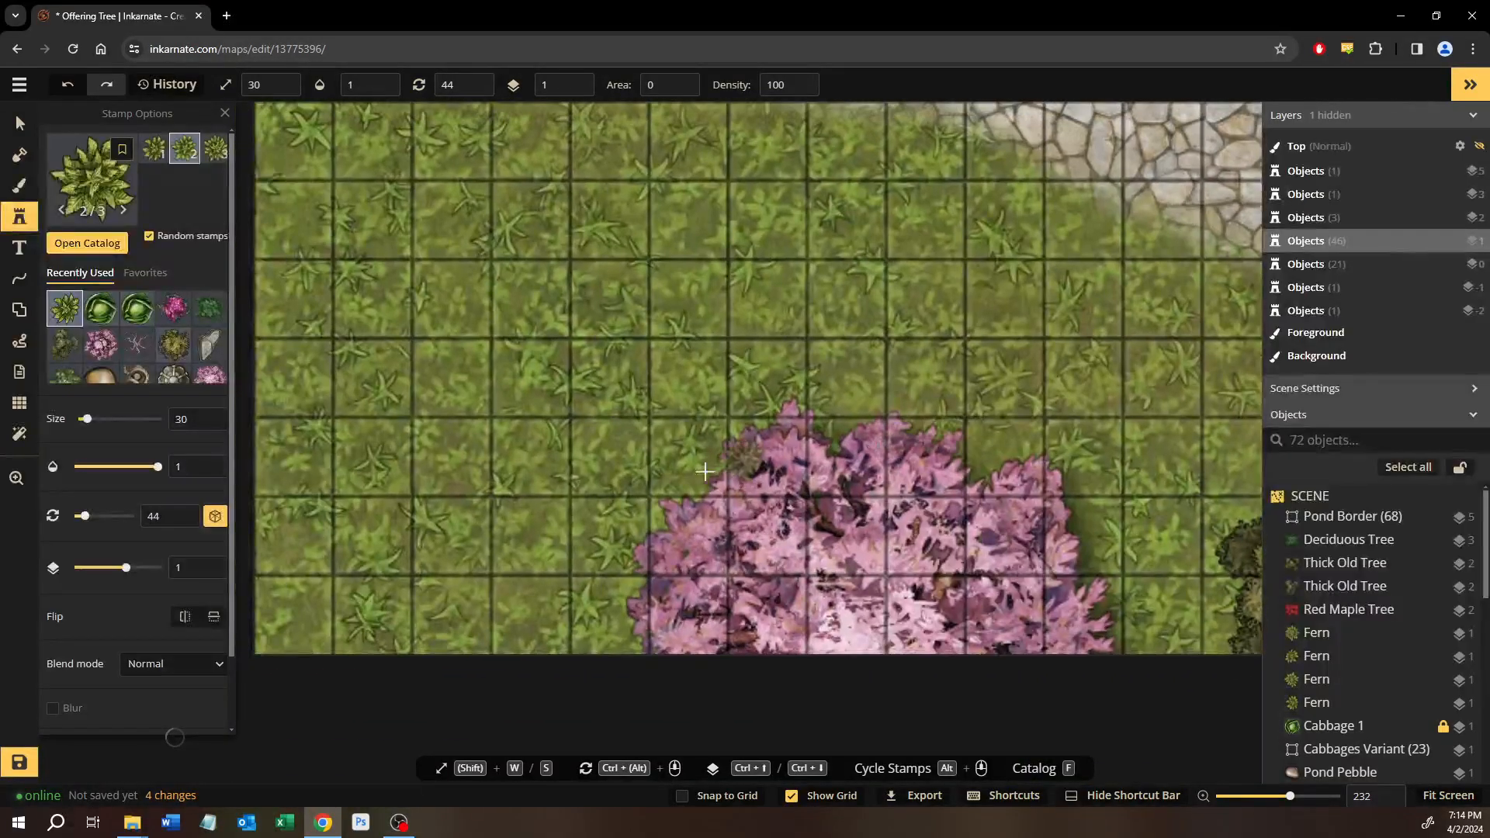
left_click(952, 496)
Place two randomized ferns on the grass between the food cart and the path branching south.
left_click_drag(952, 495, 423, 505)
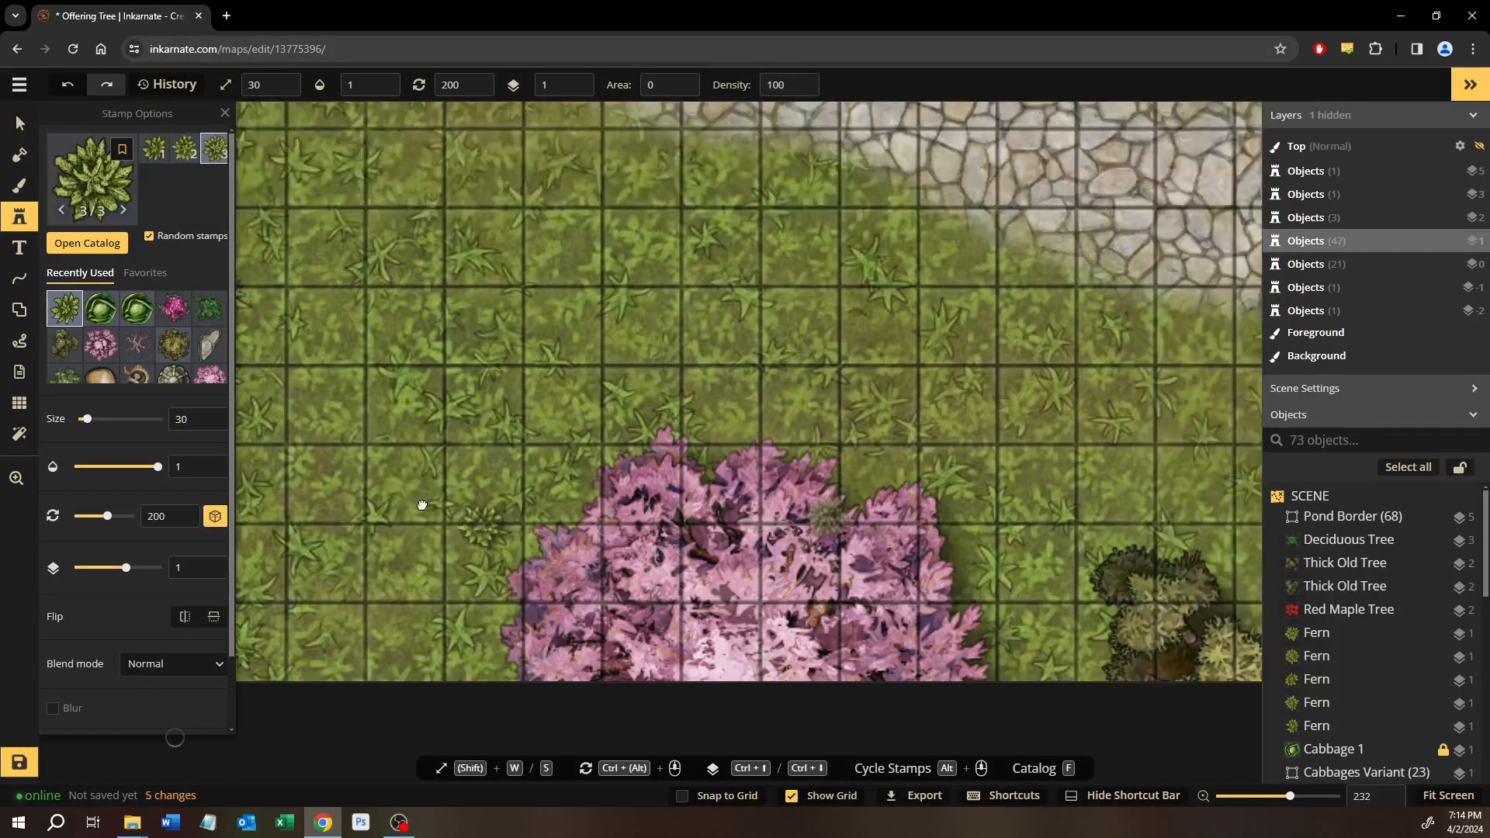
left_click_drag(955, 435, 264, 404)
left_click_drag(830, 419, 691, 513)
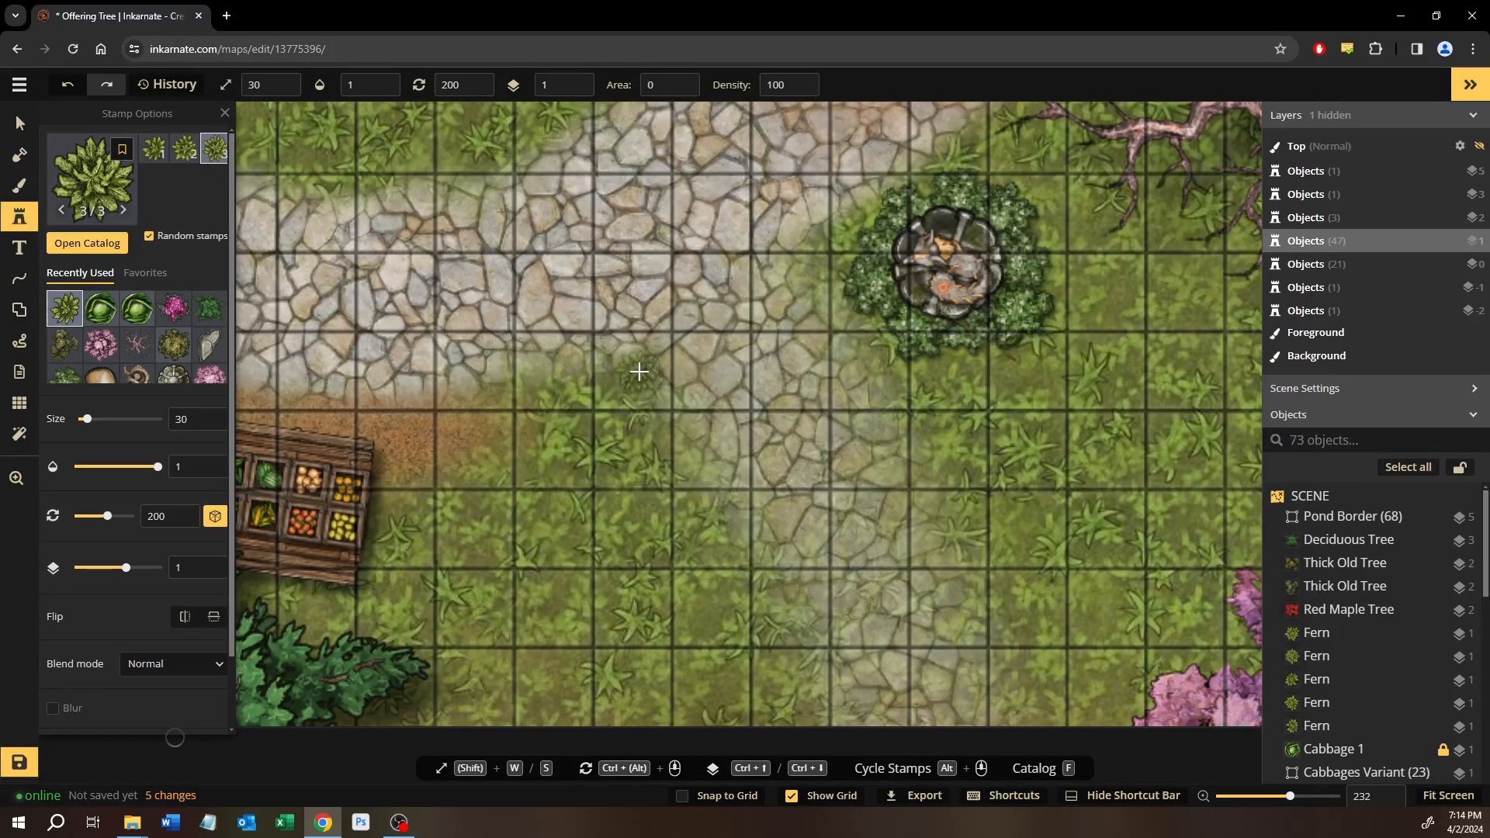
left_click(574, 384)
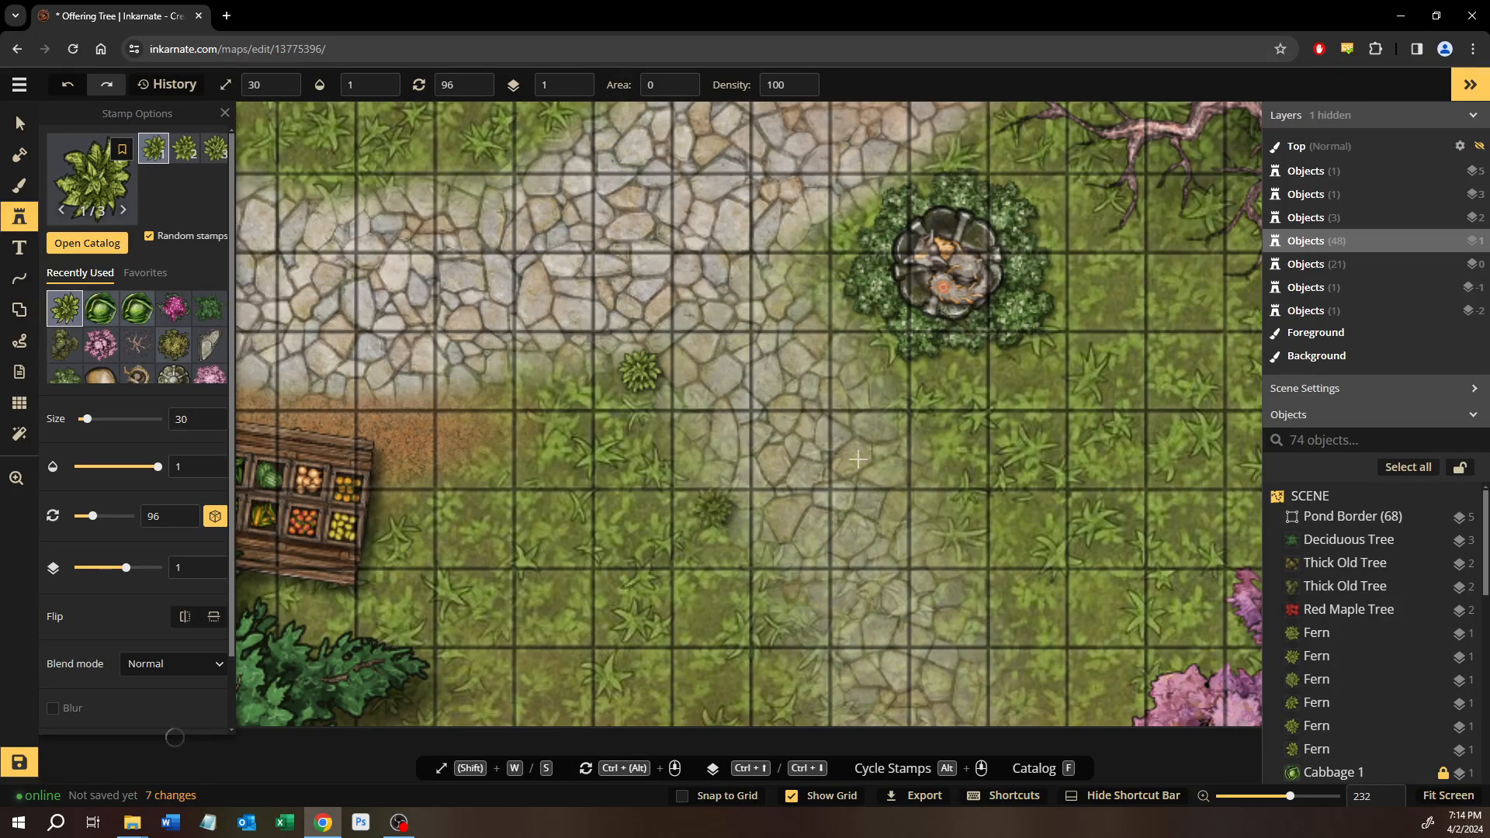
Place another randomized fern on the grass south of the statue, near the southeastern pink tree.
left_click_drag(994, 429, 590, 555)
scroll(894, 477, "down", 1)
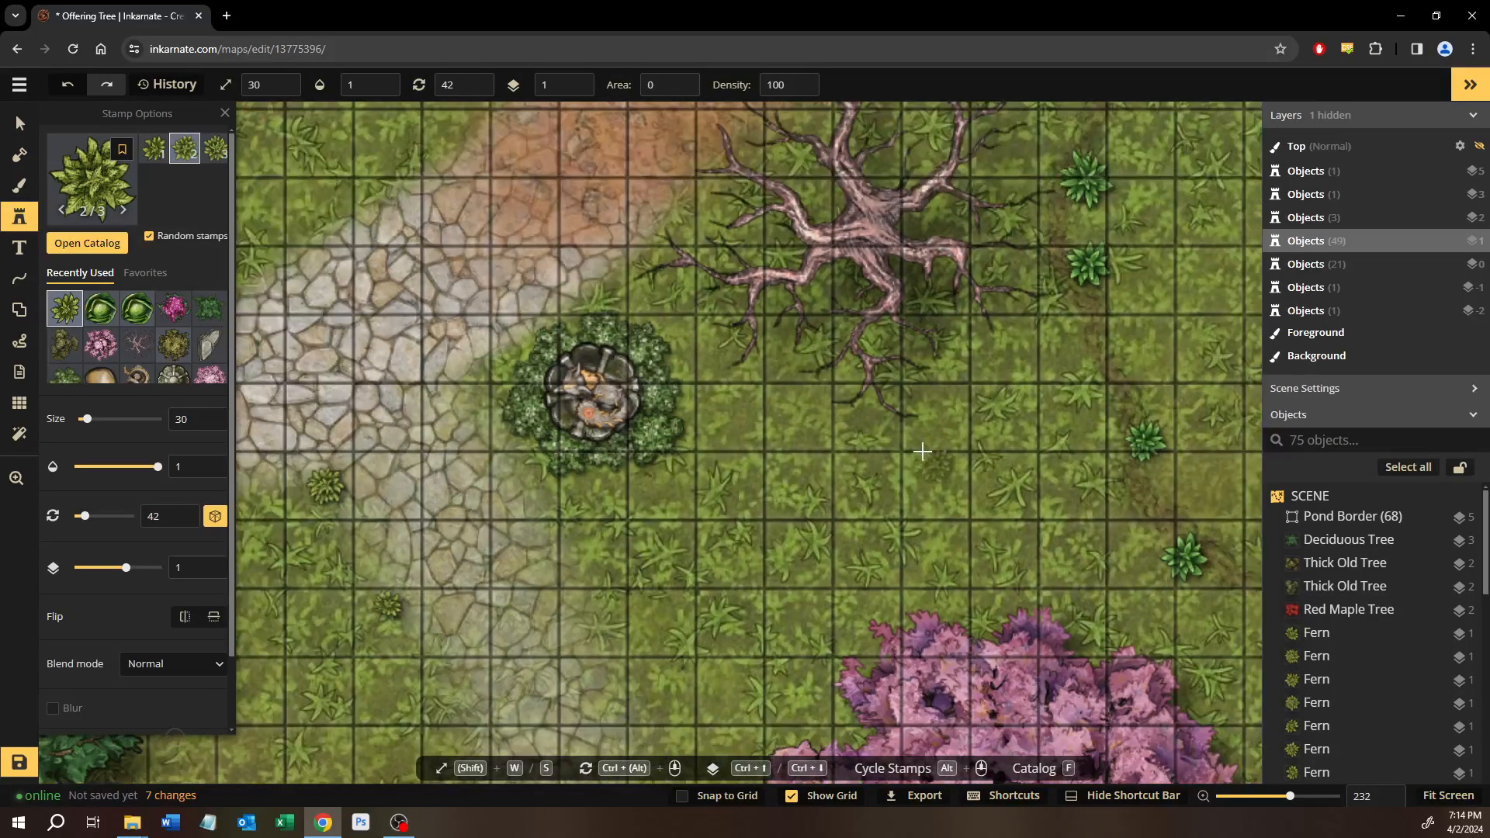
left_click_drag(923, 452, 900, 411)
scroll(807, 547, "up", 3)
left_click_drag(799, 540, 763, 371)
left_click(669, 558)
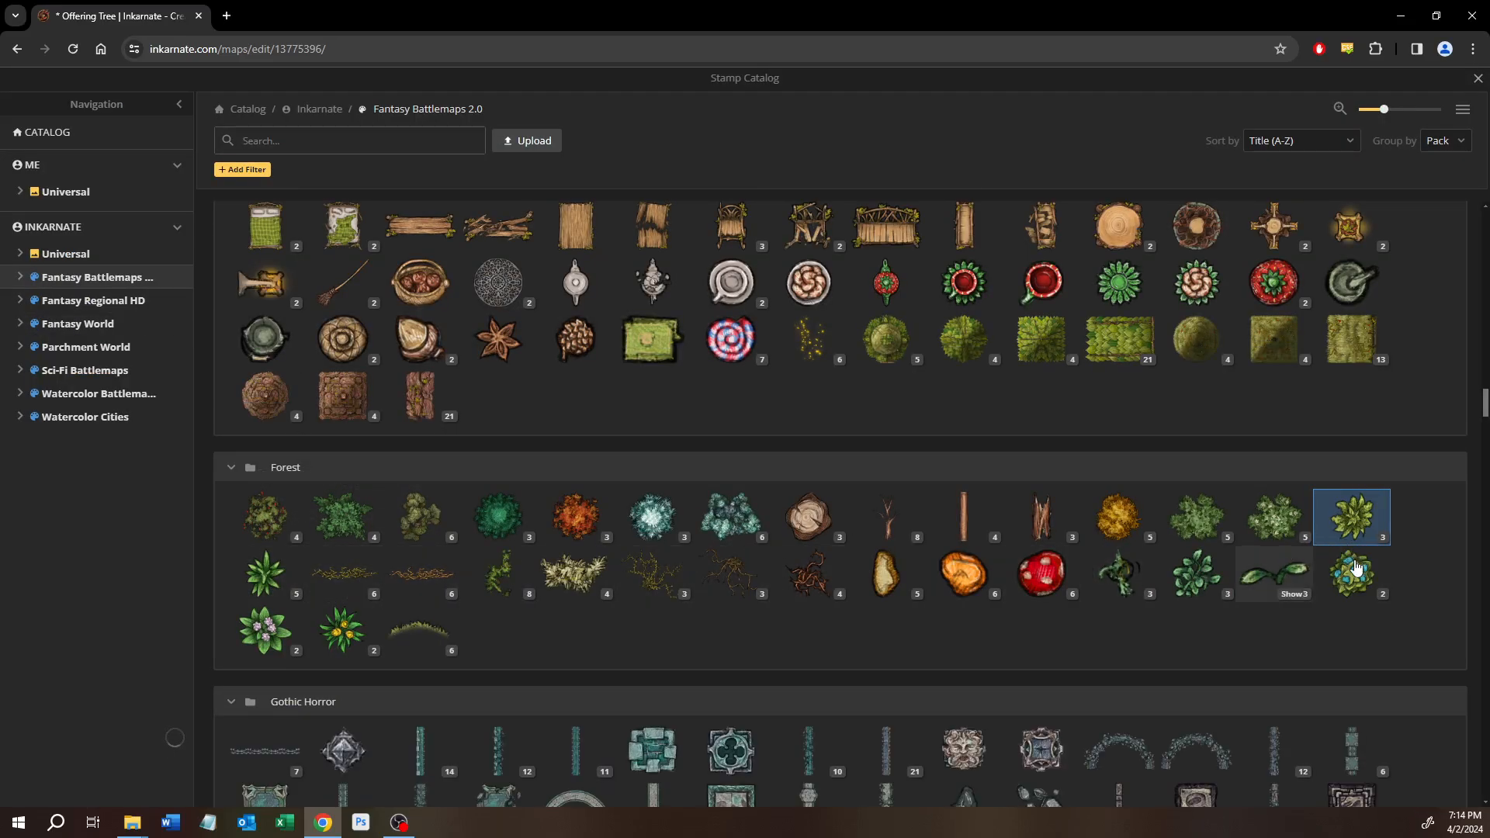
Choose the blue flower stamp set from the Forest group and place one flower at the stone path's southern edge, west of the food cart.
left_click(1354, 573)
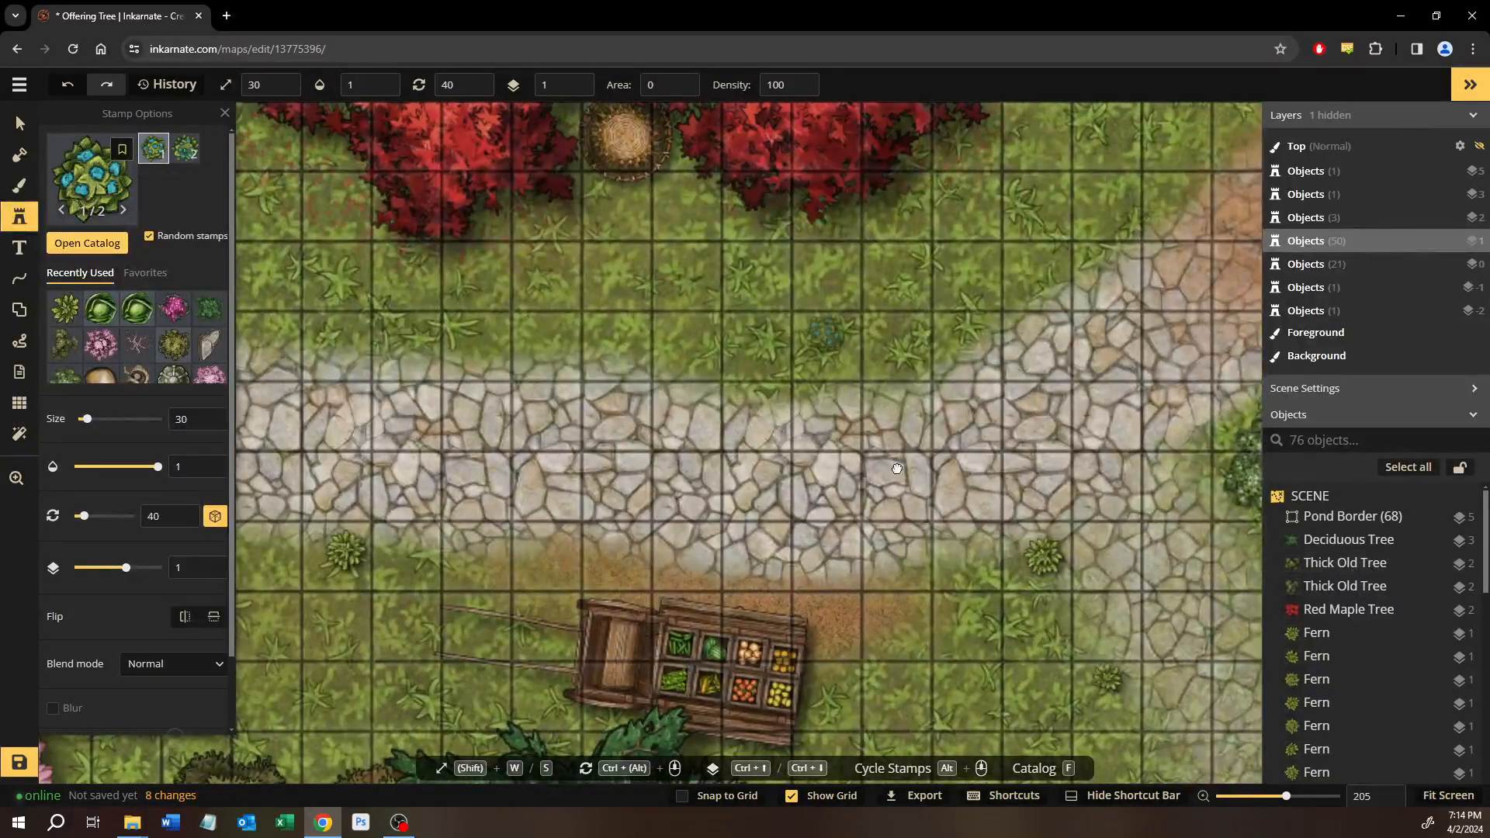
left_click_drag(825, 332, 1224, 662)
left_click_drag(580, 256, 519, 316)
scroll(895, 546, "up", 1)
left_click_drag(895, 546, 464, 62)
left_click_drag(695, 564, 659, 483)
left_click_drag(842, 433, 272, 625)
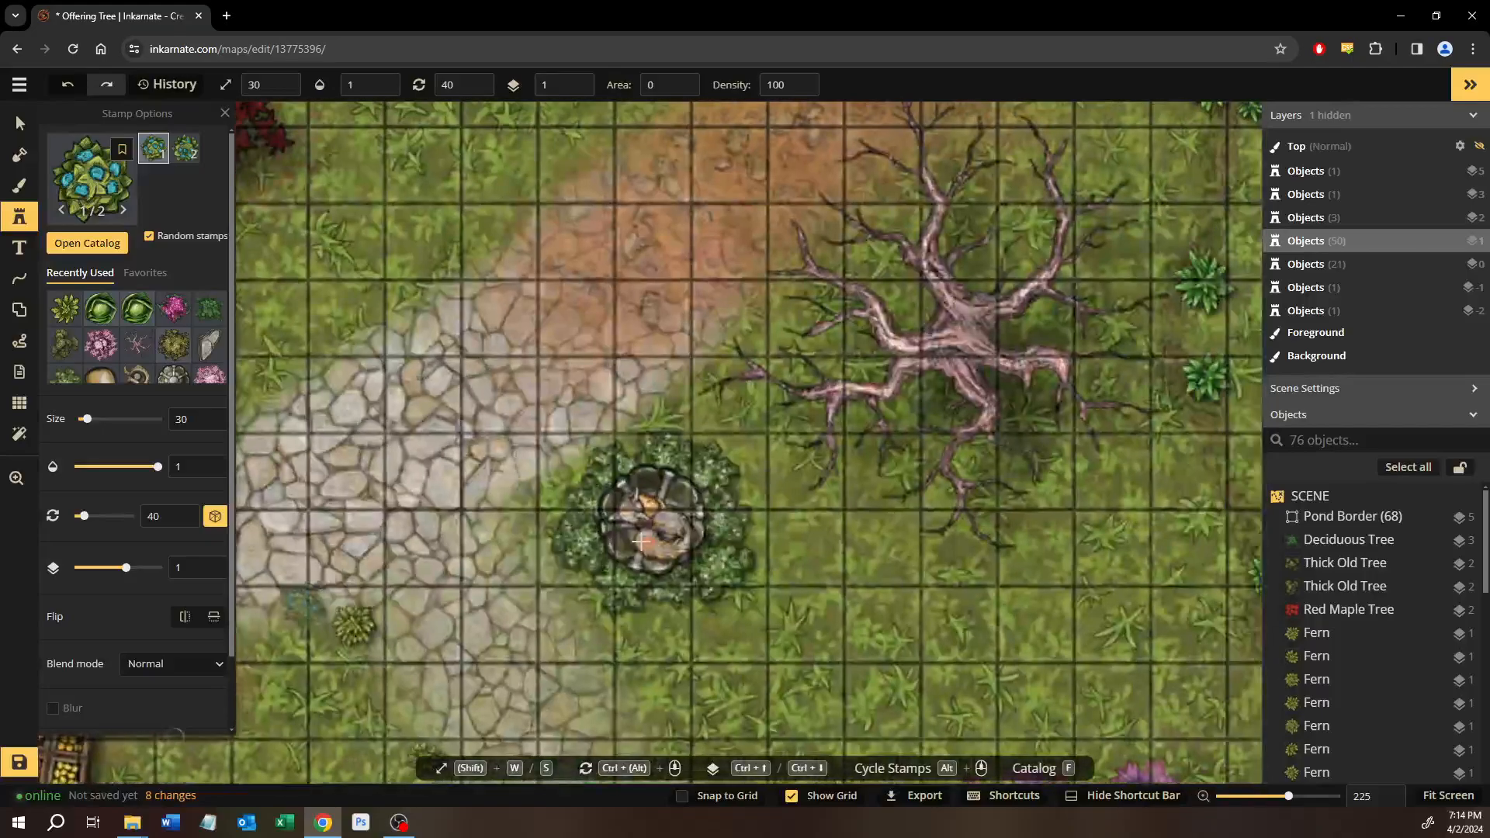
scroll(604, 532, "up", 2)
scroll(604, 532, "up", 5)
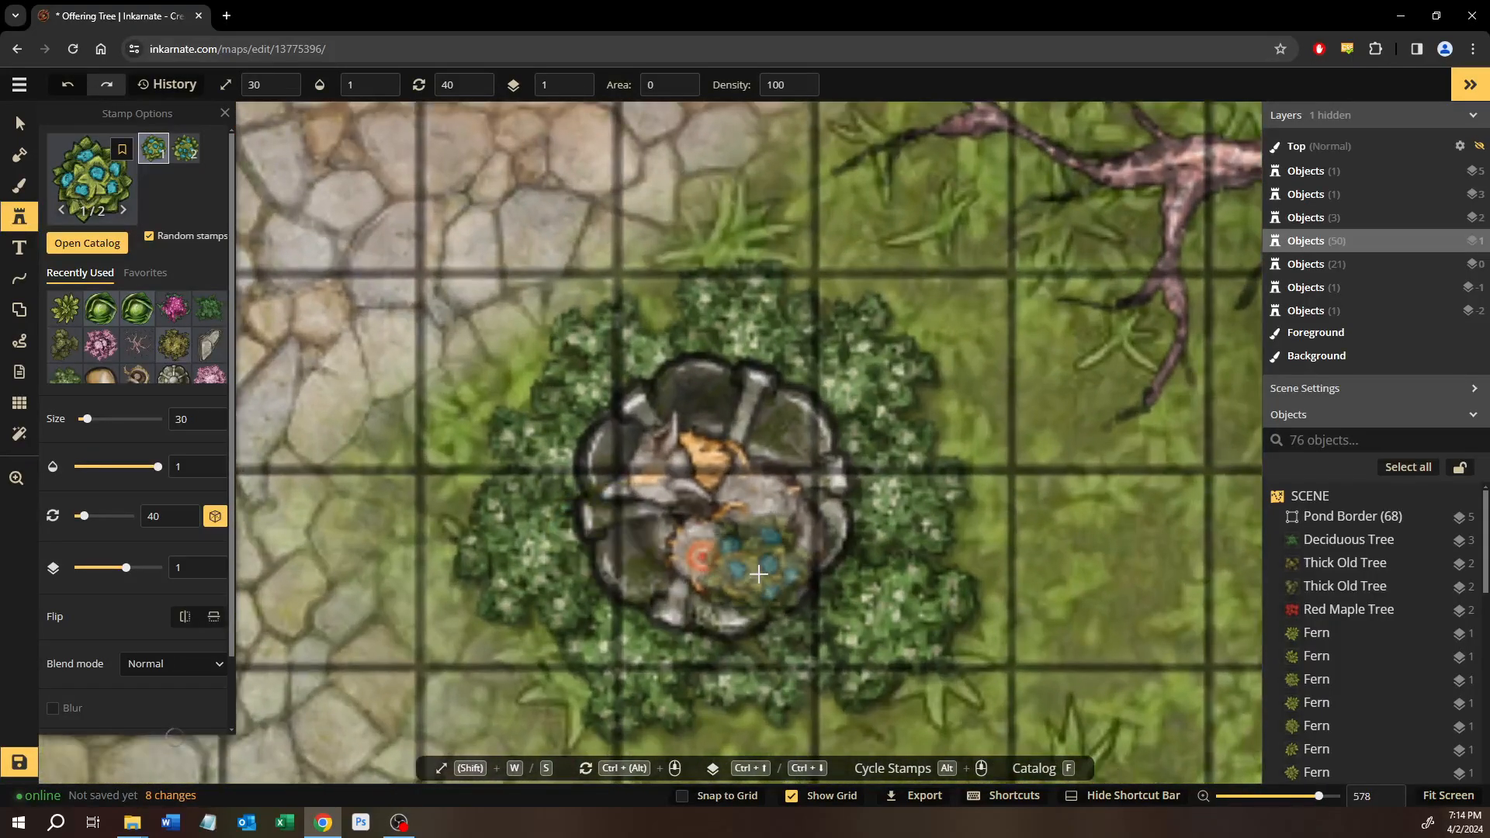
left_click_drag(798, 620, 703, 441)
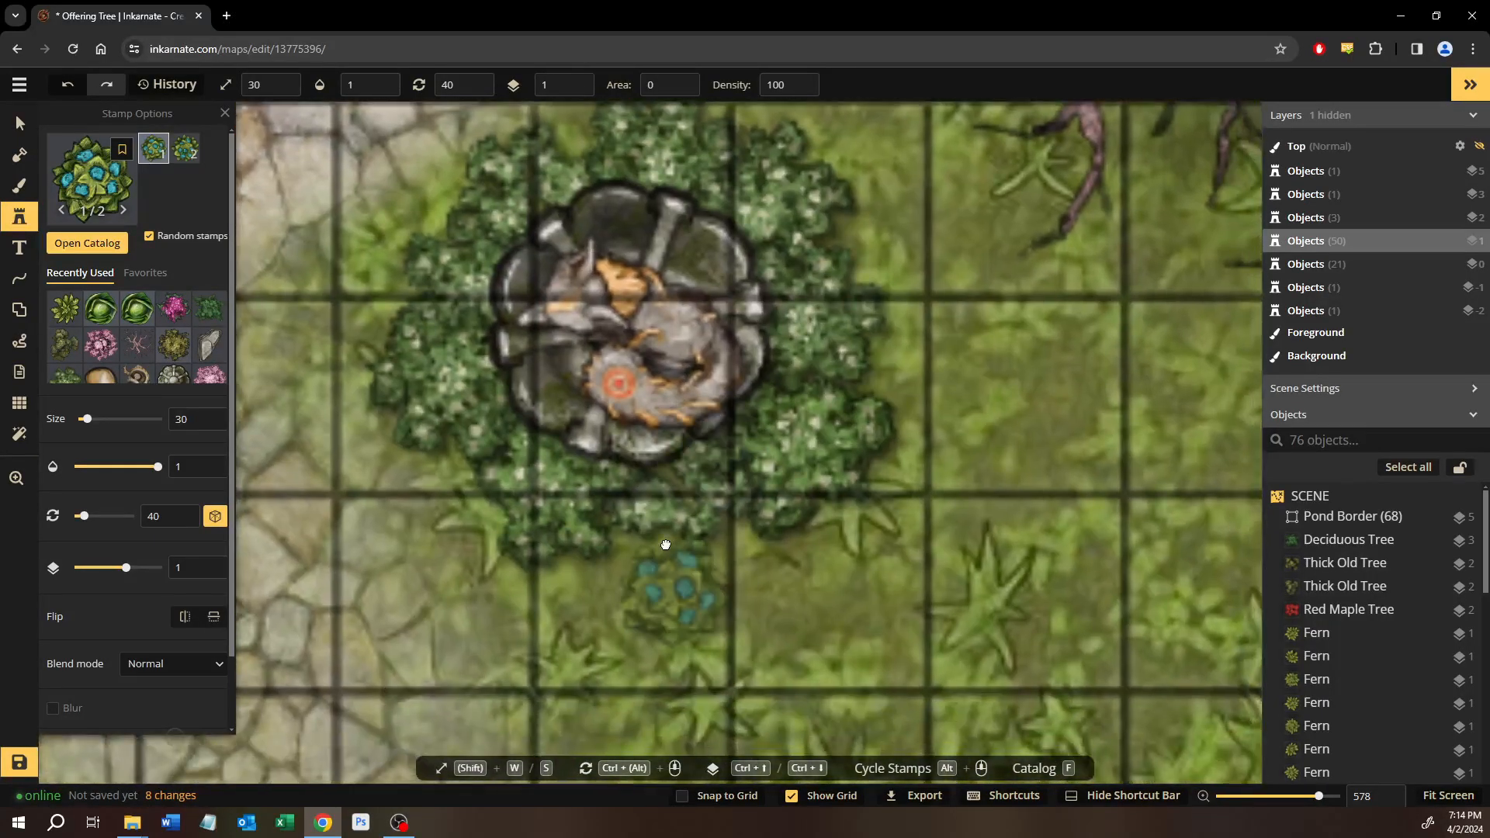
left_click_drag(665, 621, 922, 385)
scroll(652, 517, "down", 3)
scroll(587, 522, "down", 2)
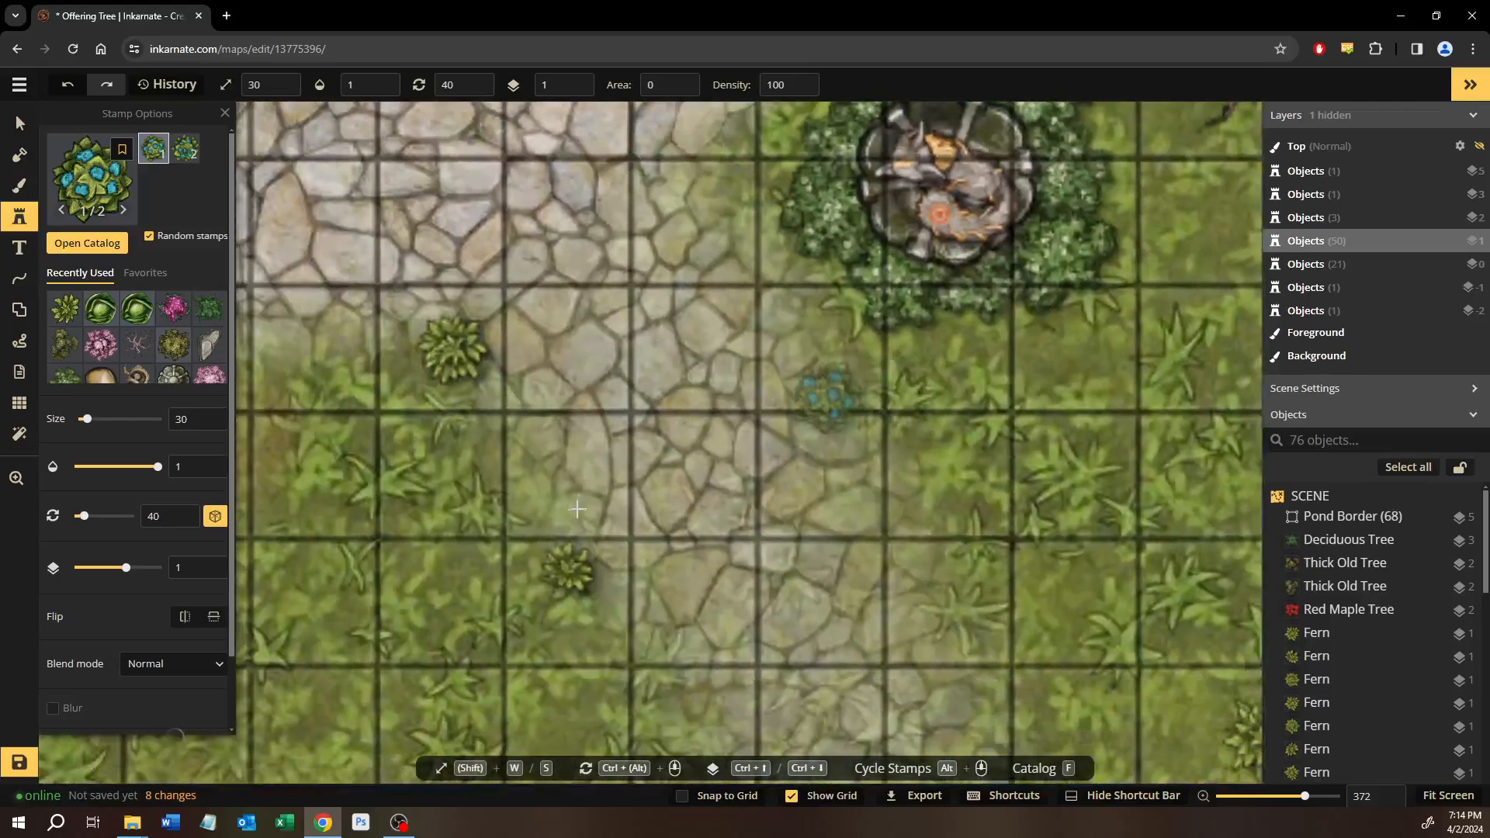
scroll(577, 515, "up", 2)
left_click_drag(435, 427, 1367, 617)
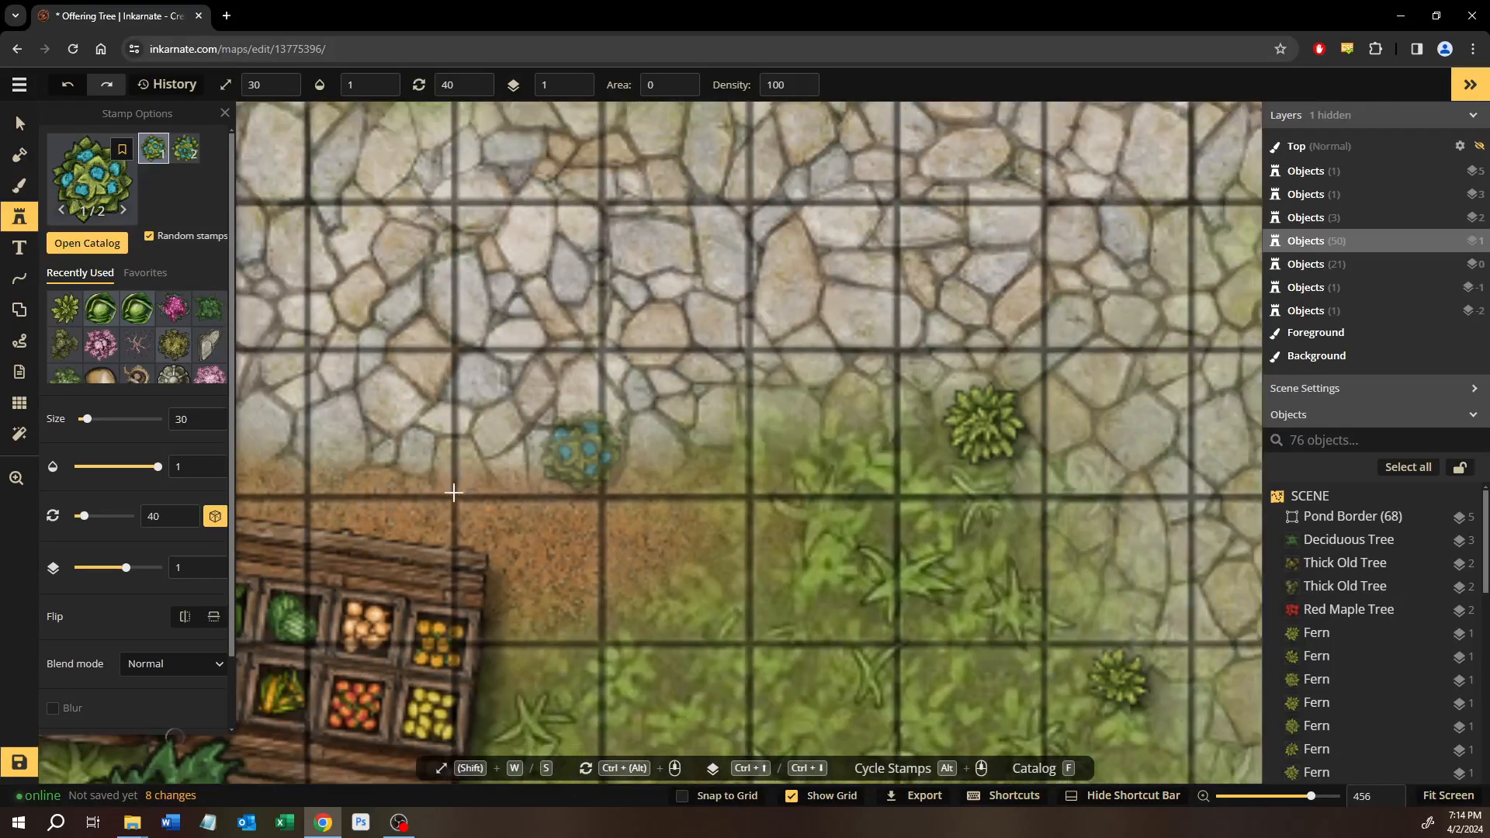
scroll(635, 519, "down", 2)
left_click_drag(559, 504, 946, 516)
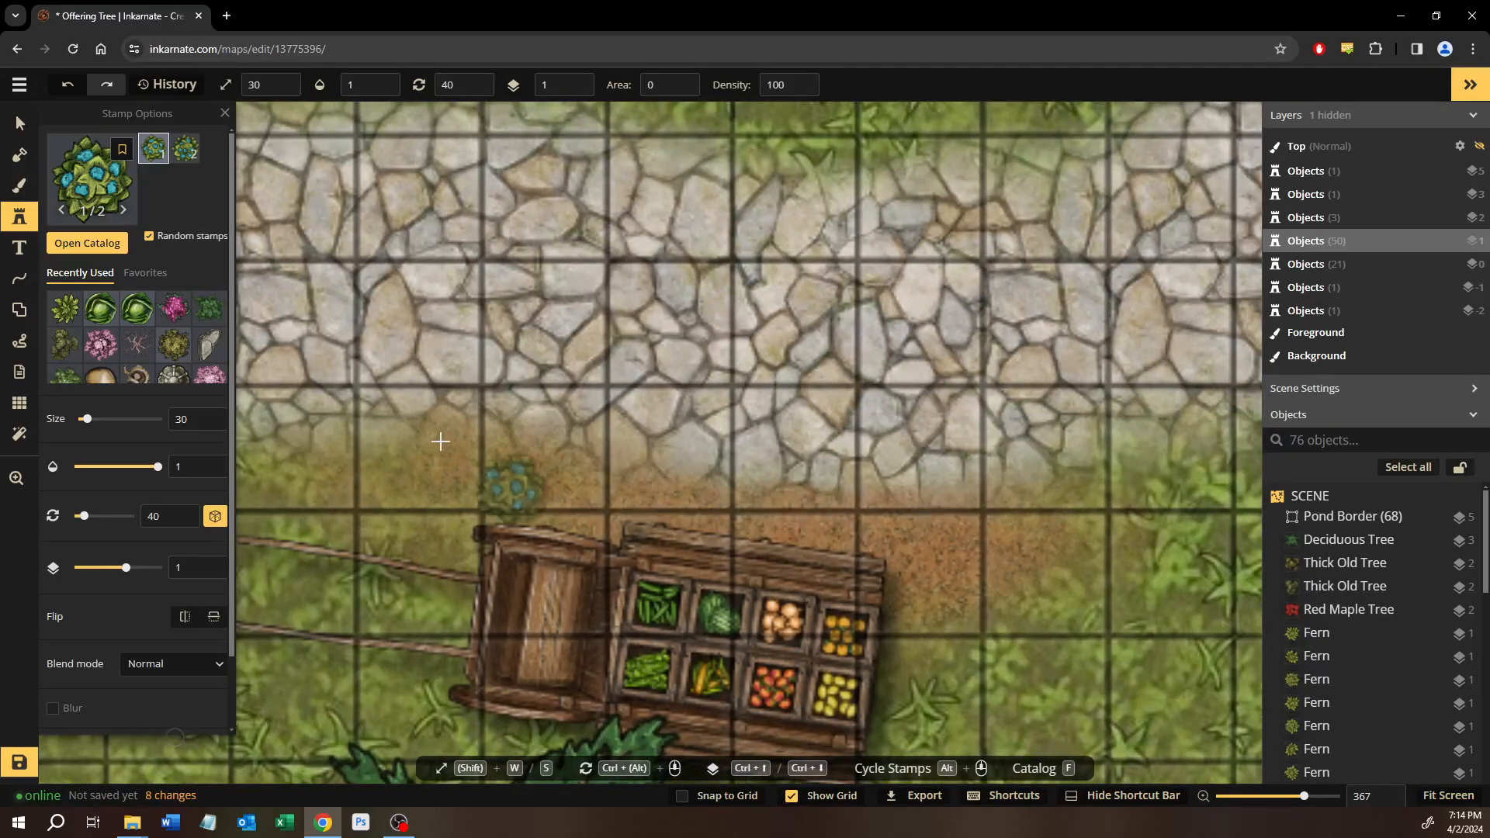
left_click_drag(483, 632, 905, 450)
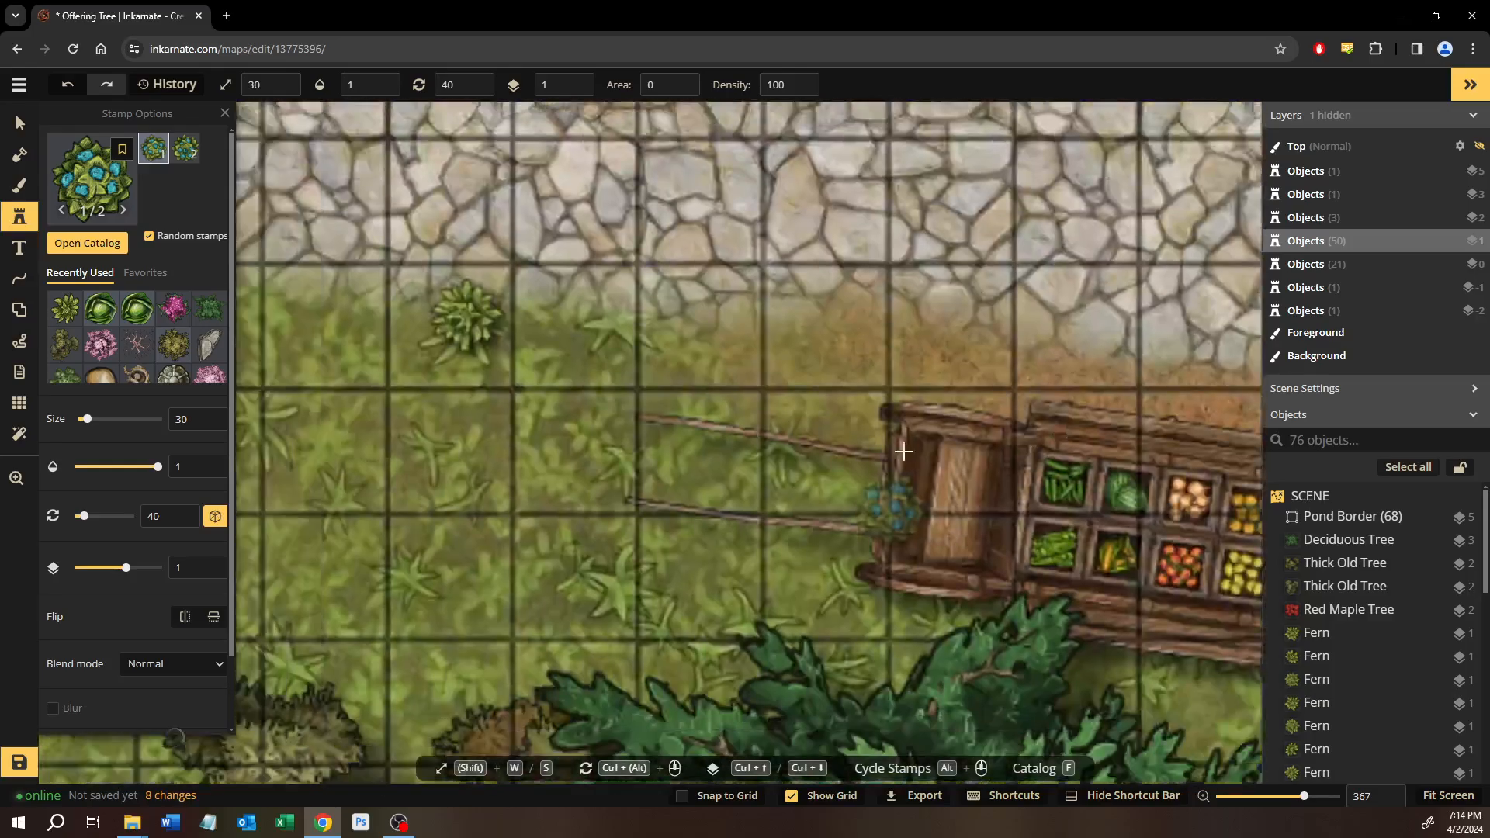
left_click_drag(486, 415, 1015, 652)
left_click_drag(420, 348, 649, 382)
left_click(622, 304)
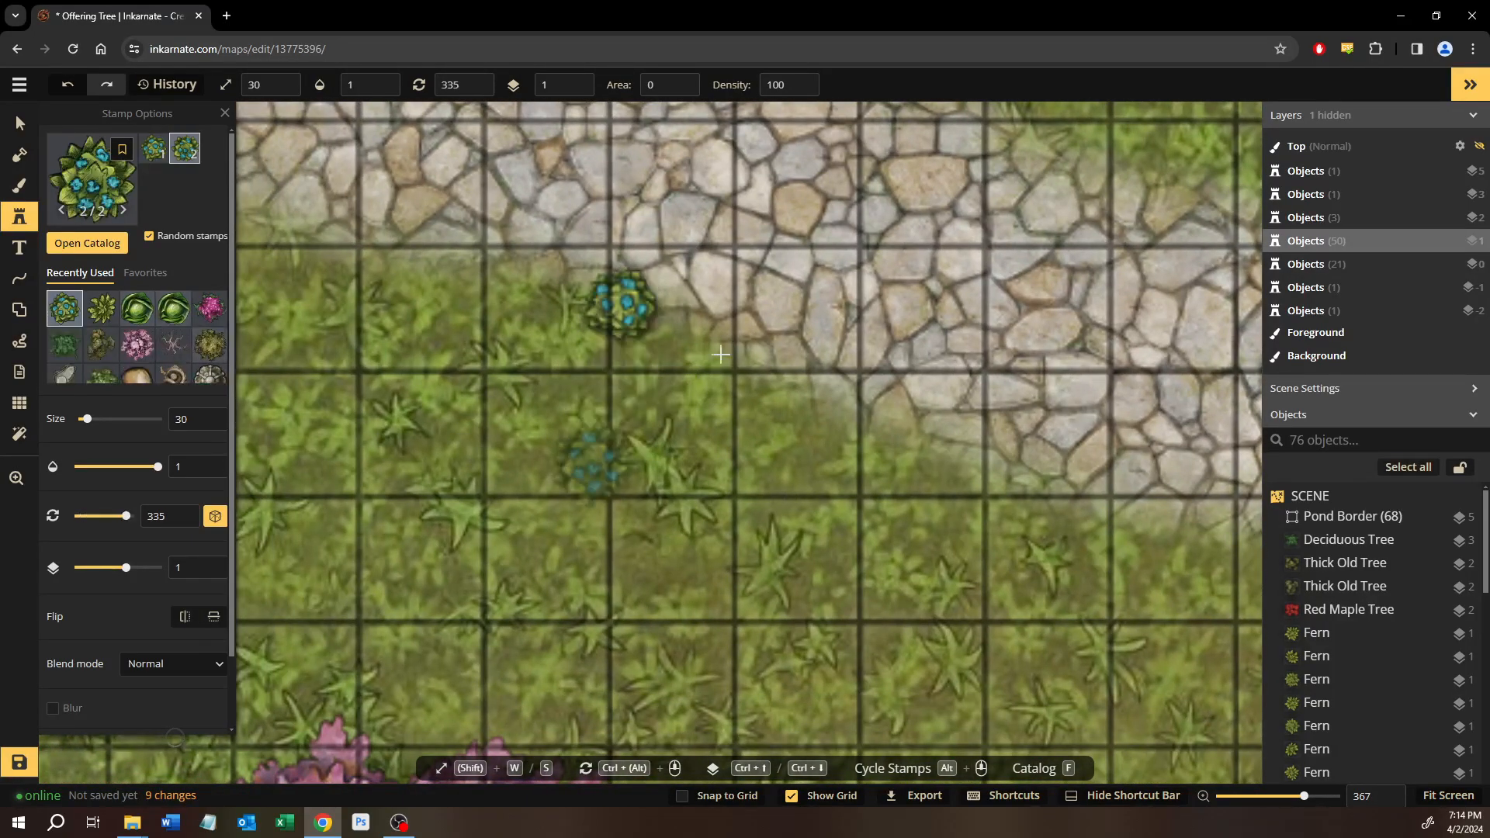
Place another blue flower at the southwestern pink tree's western edge by the map border, and move that flower to layer 0.
left_click_drag(359, 741, 635, 459)
left_click_drag(529, 554, 688, 449)
scroll(687, 449, "down", 2)
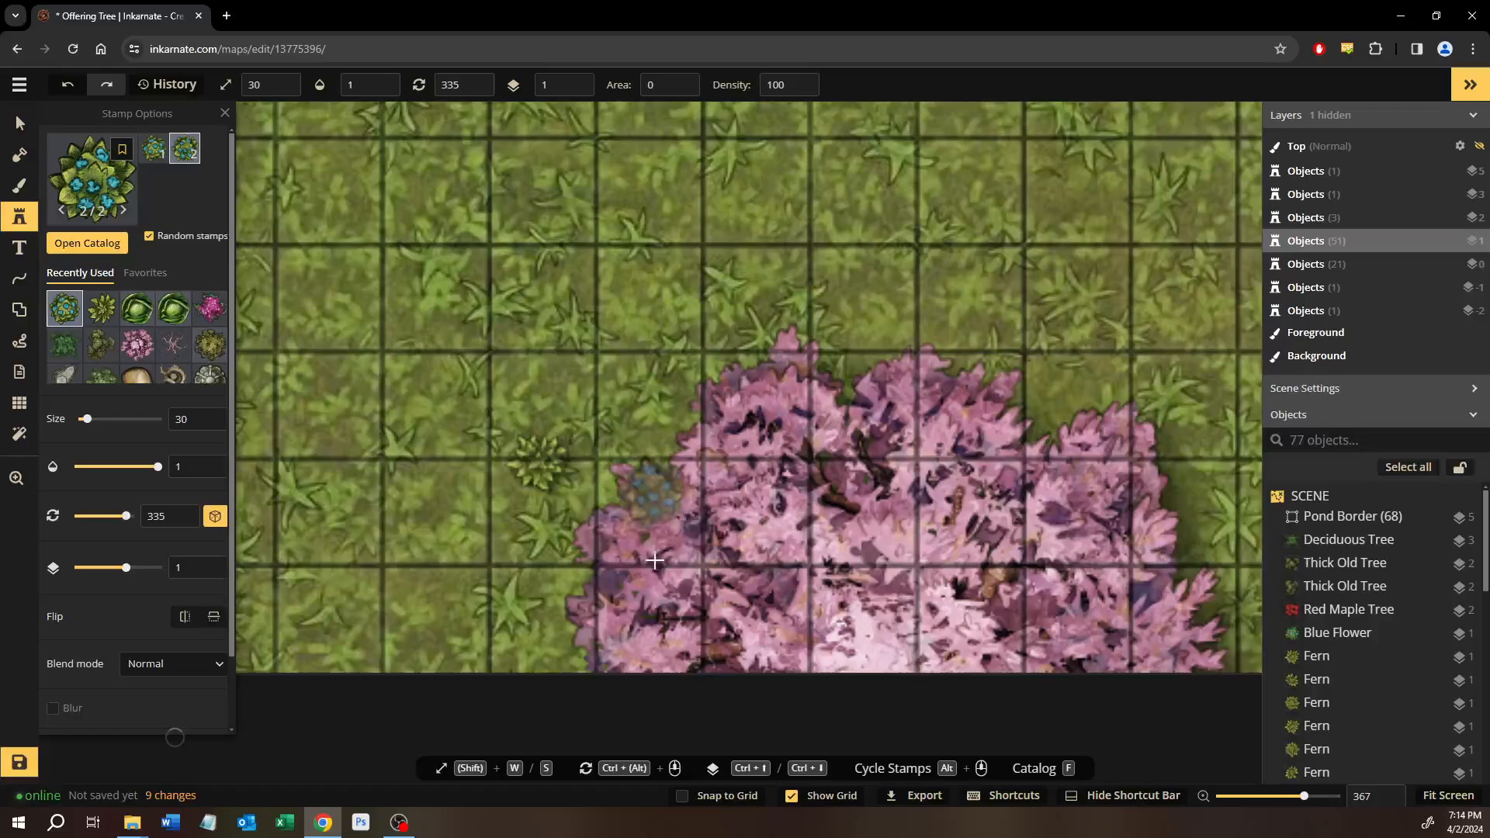
left_click(579, 645)
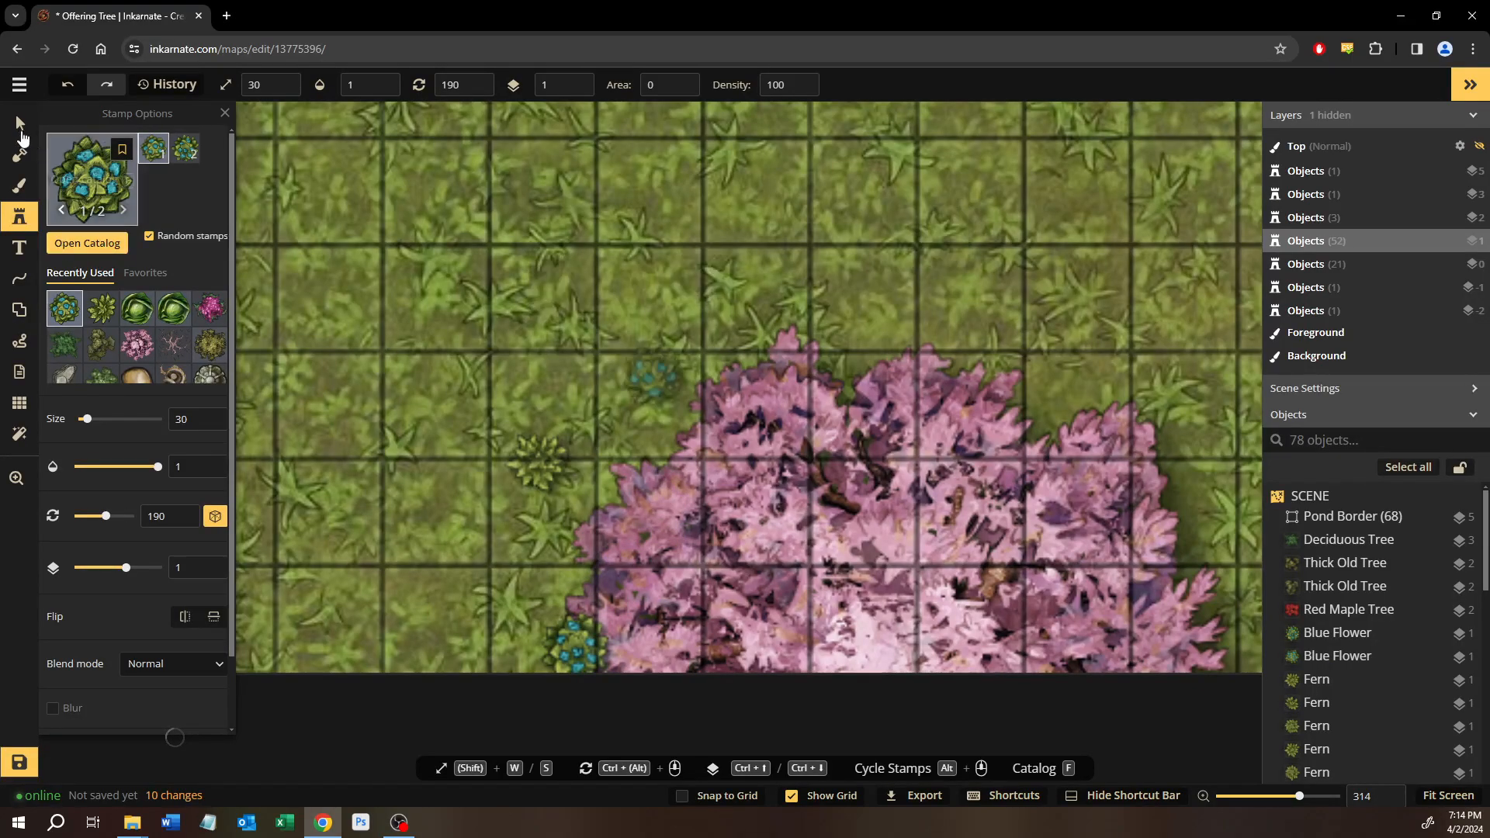
left_click(20, 122)
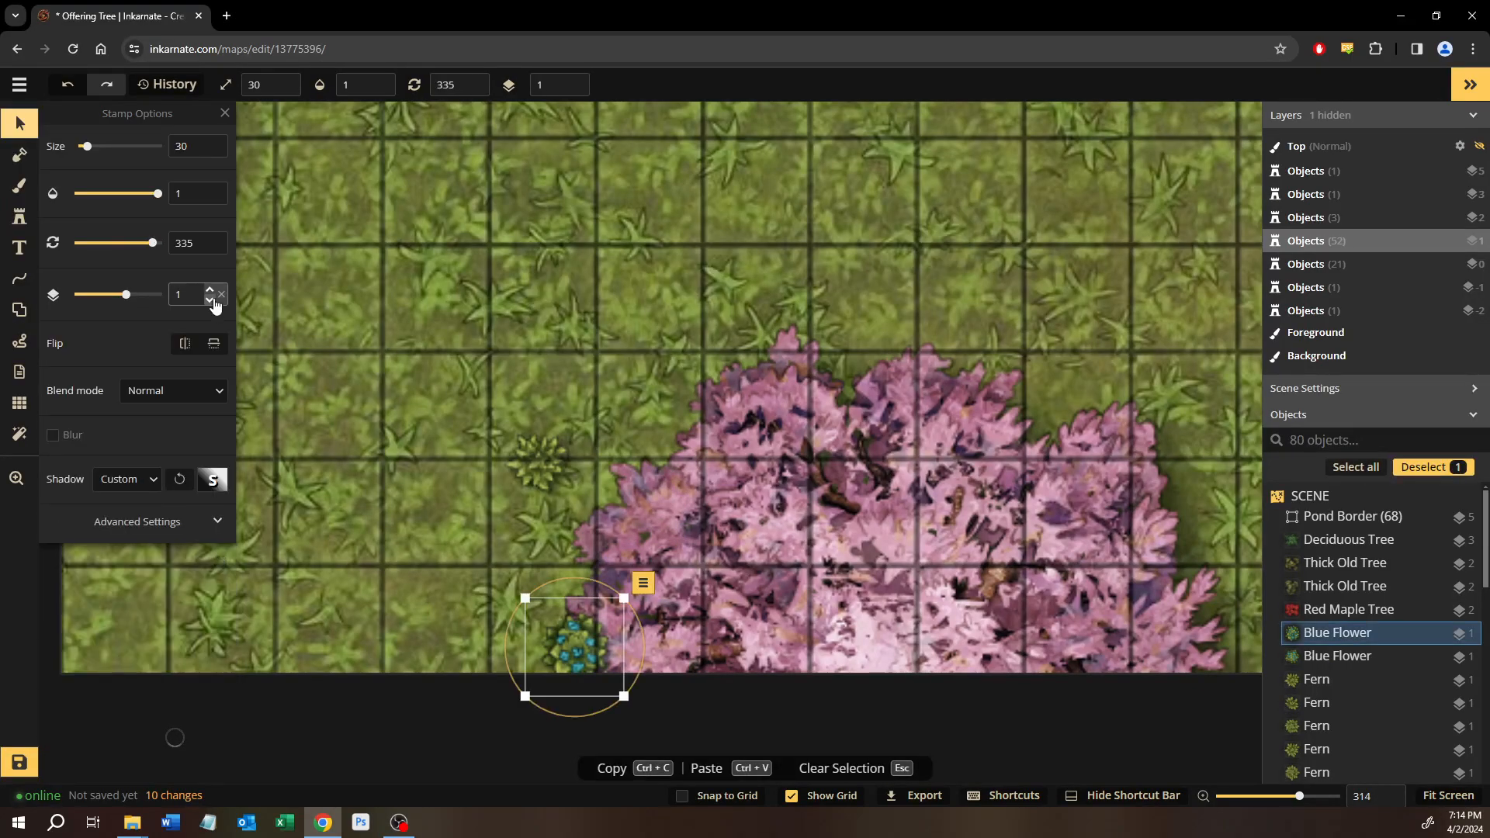
left_click(211, 301)
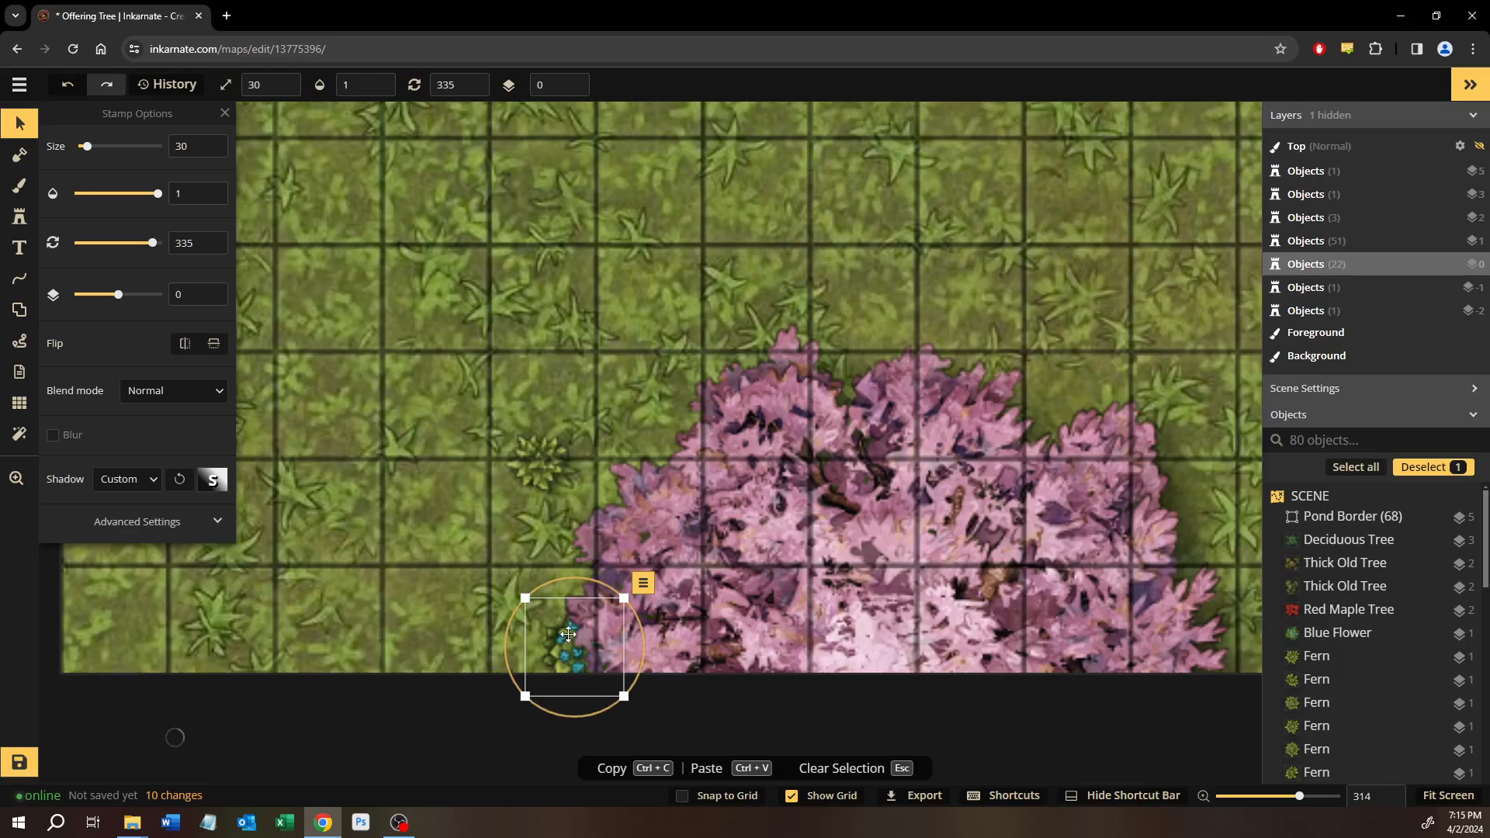
Shift the blue flower slightly south onto the map border, and place another on the grass east of the dirt path at the map's northern end.
left_click_drag(569, 634, 569, 656)
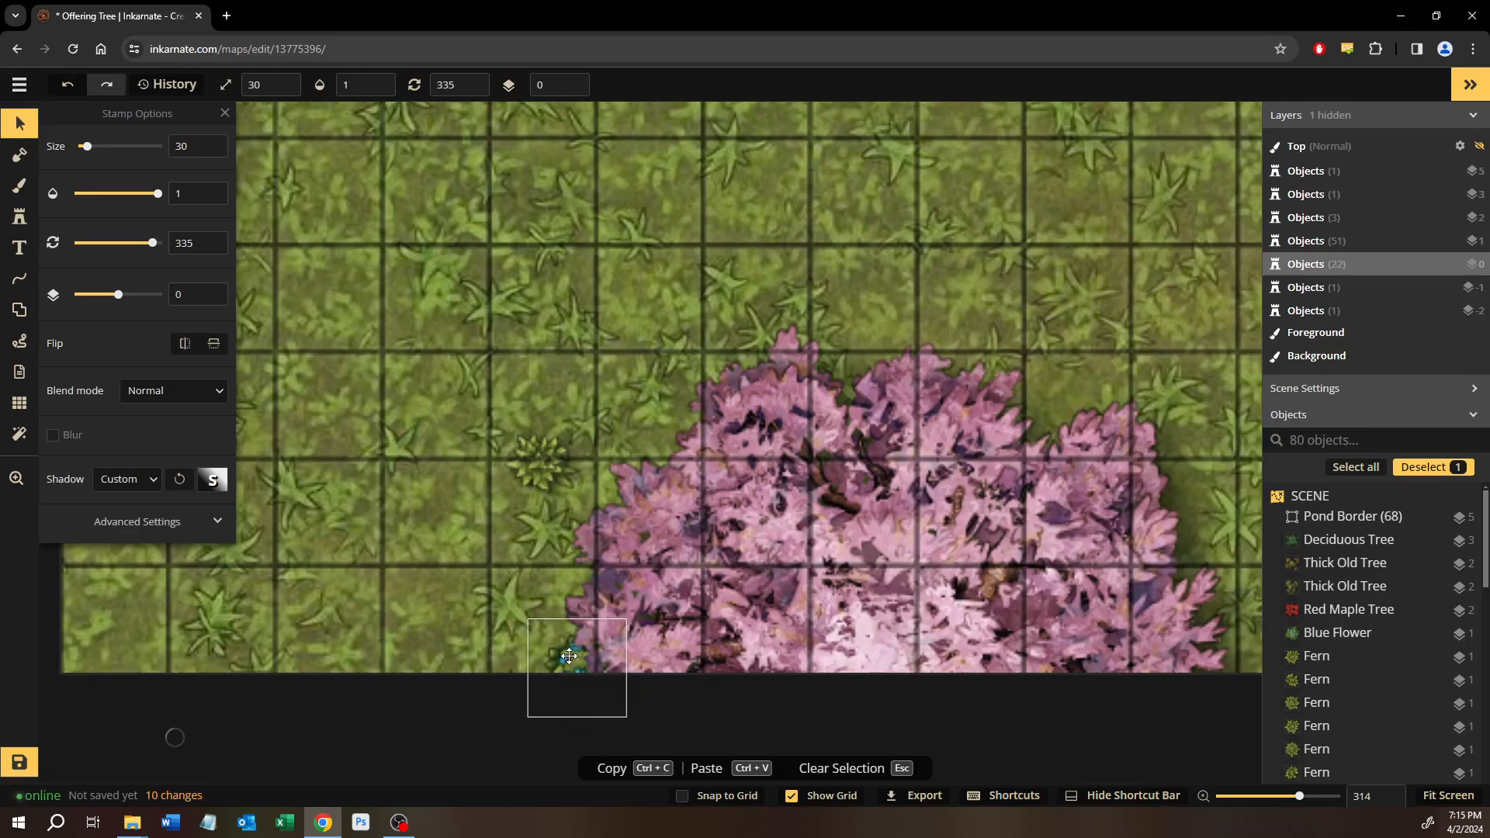
left_click_drag(592, 602, 591, 602)
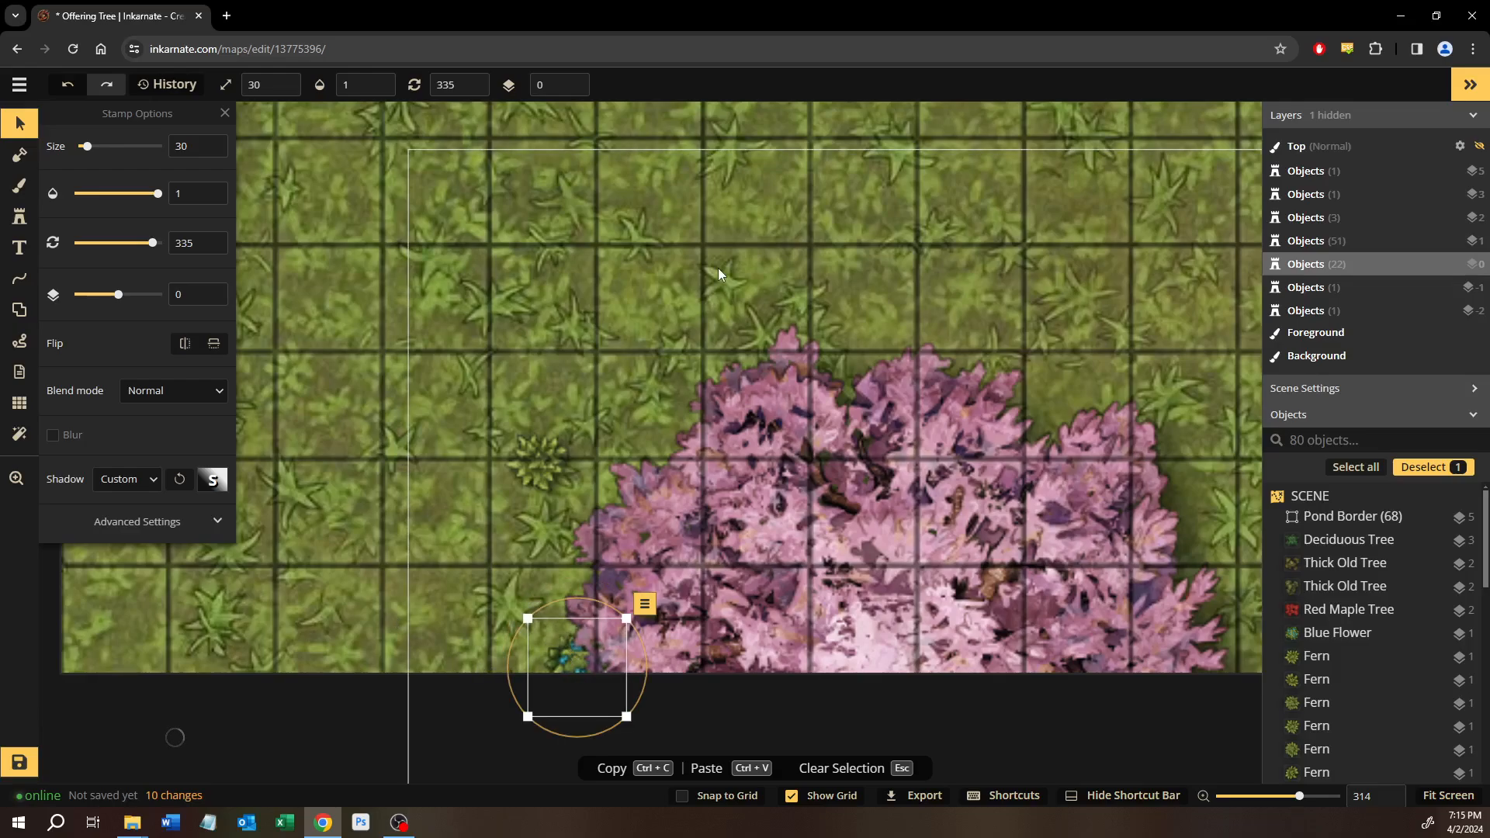
left_click(21, 225)
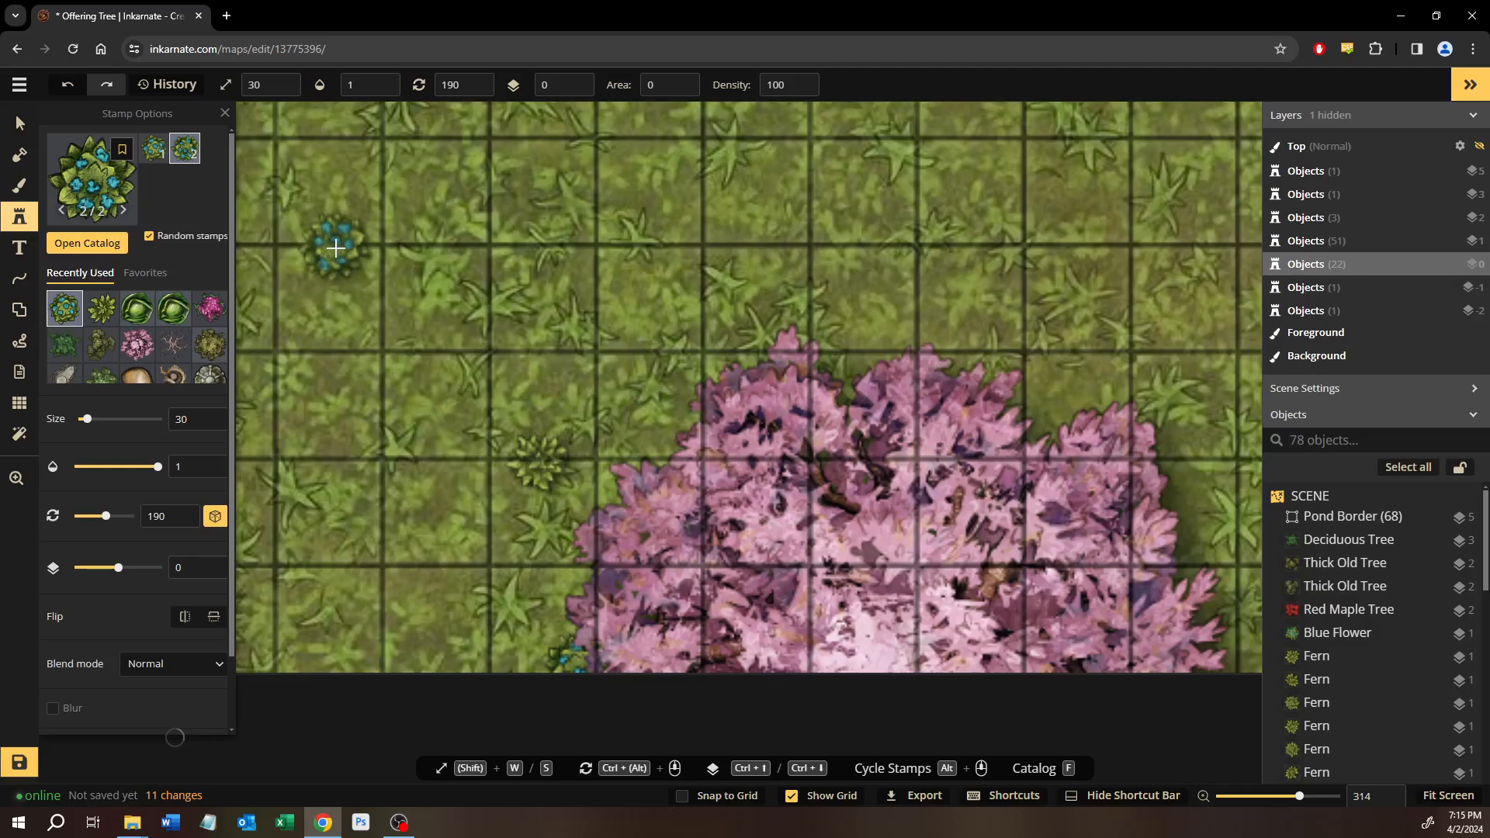
scroll(365, 229, "down", 4)
left_click_drag(720, 488, 617, 599)
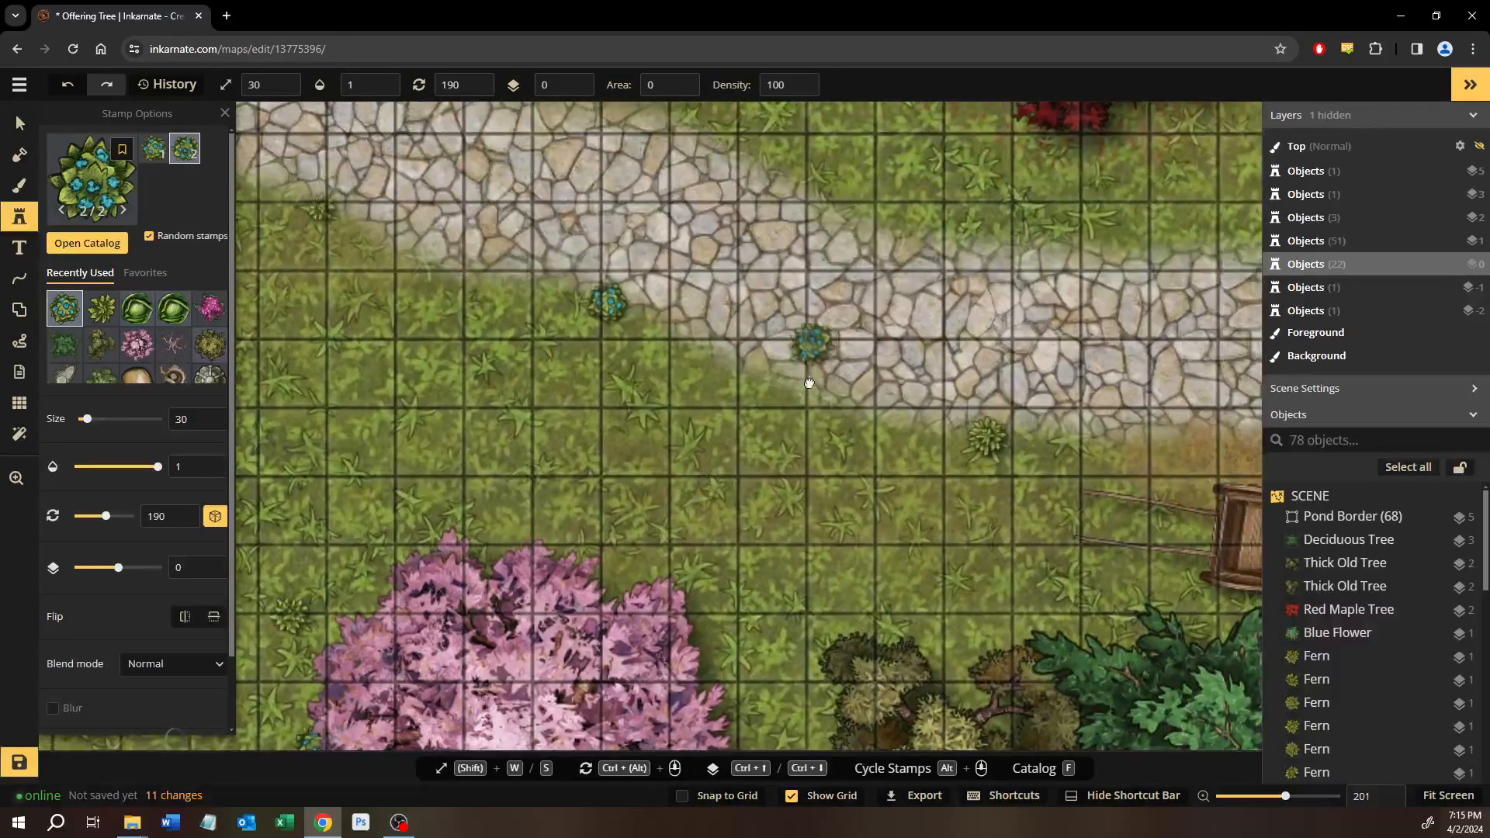
left_click_drag(1048, 132, 742, 512)
left_click_drag(965, 449, 363, 309)
left_click_drag(839, 310, 522, 416)
left_click_drag(851, 203, 740, 525)
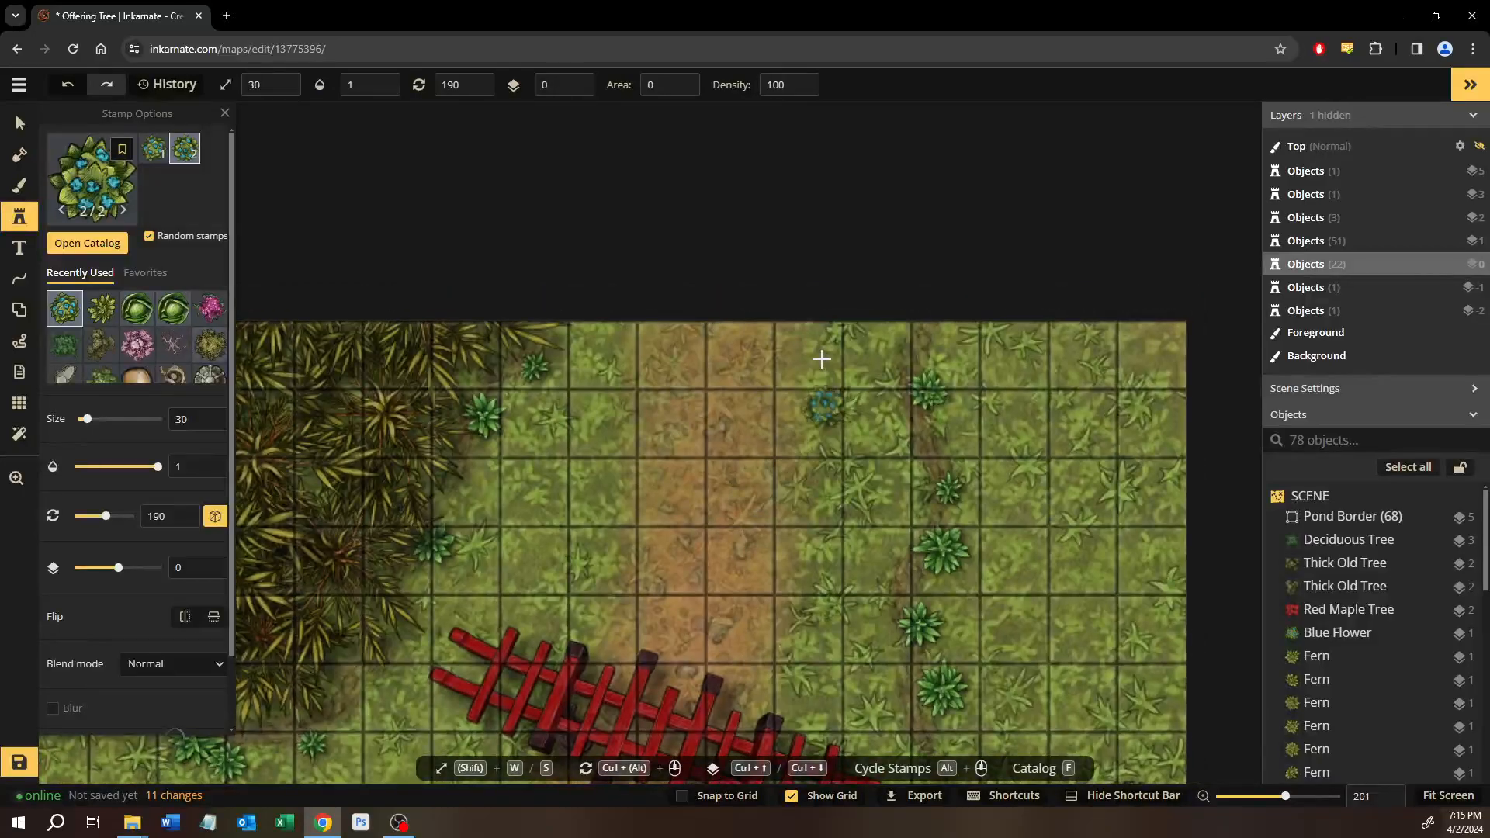
left_click(805, 386)
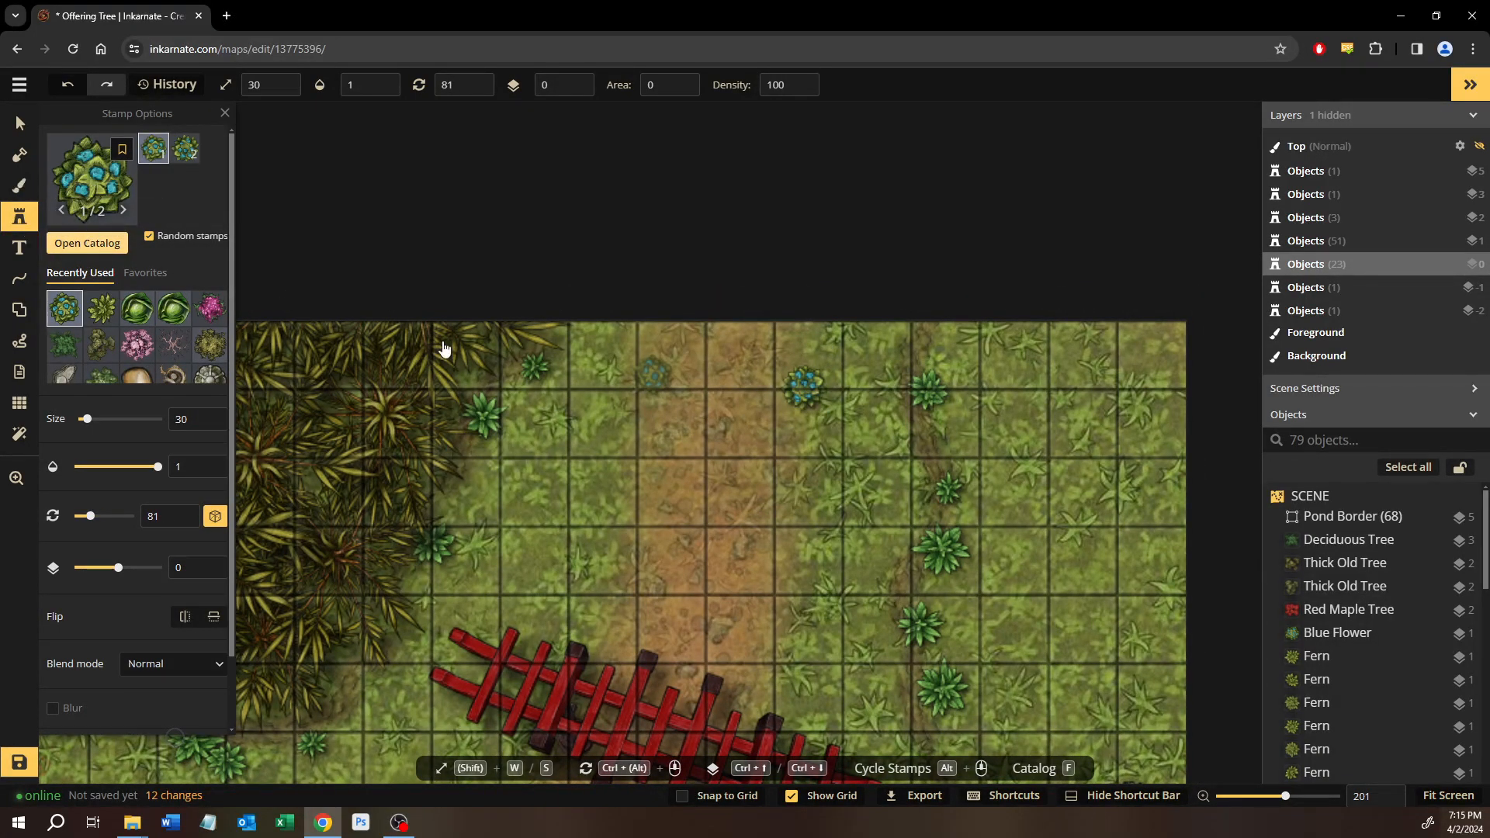
Choose the pale purple flower stamp set from the Forest group and place one flower among the green plants northeast of the red fence.
key("f")
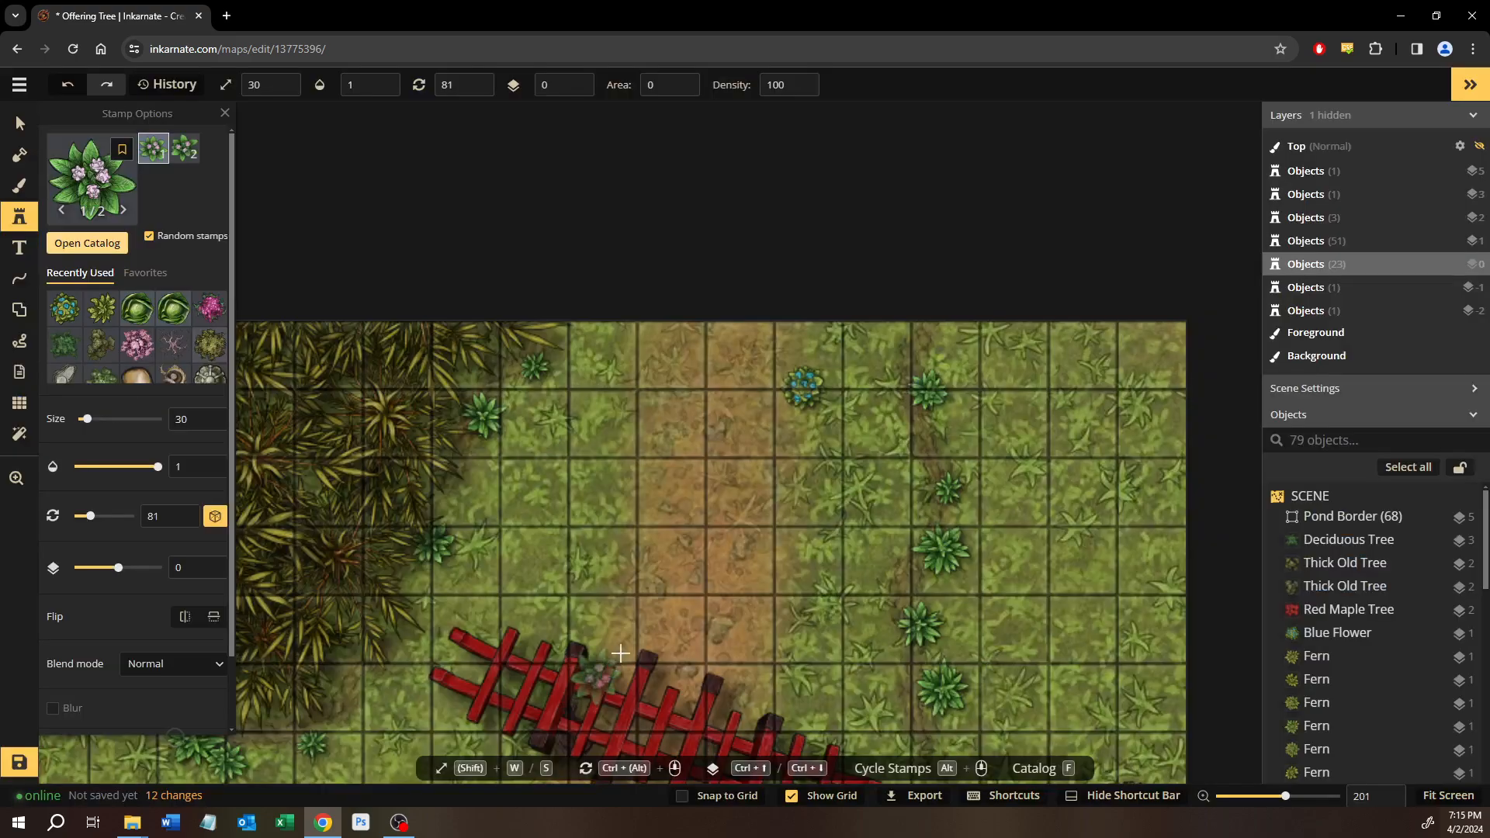
left_click_drag(618, 655, 789, 250)
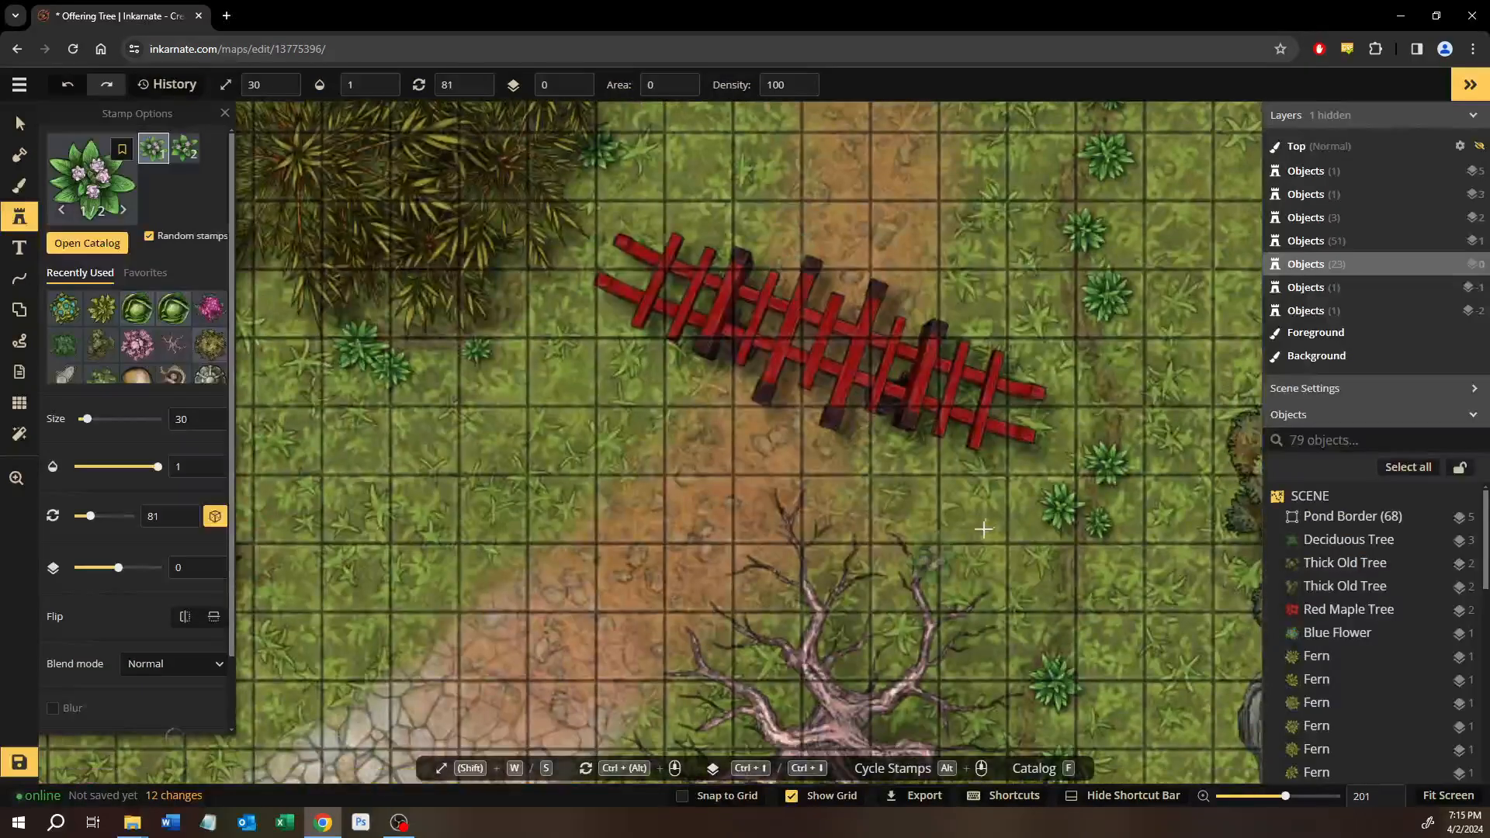
scroll(1130, 287, "up", 5)
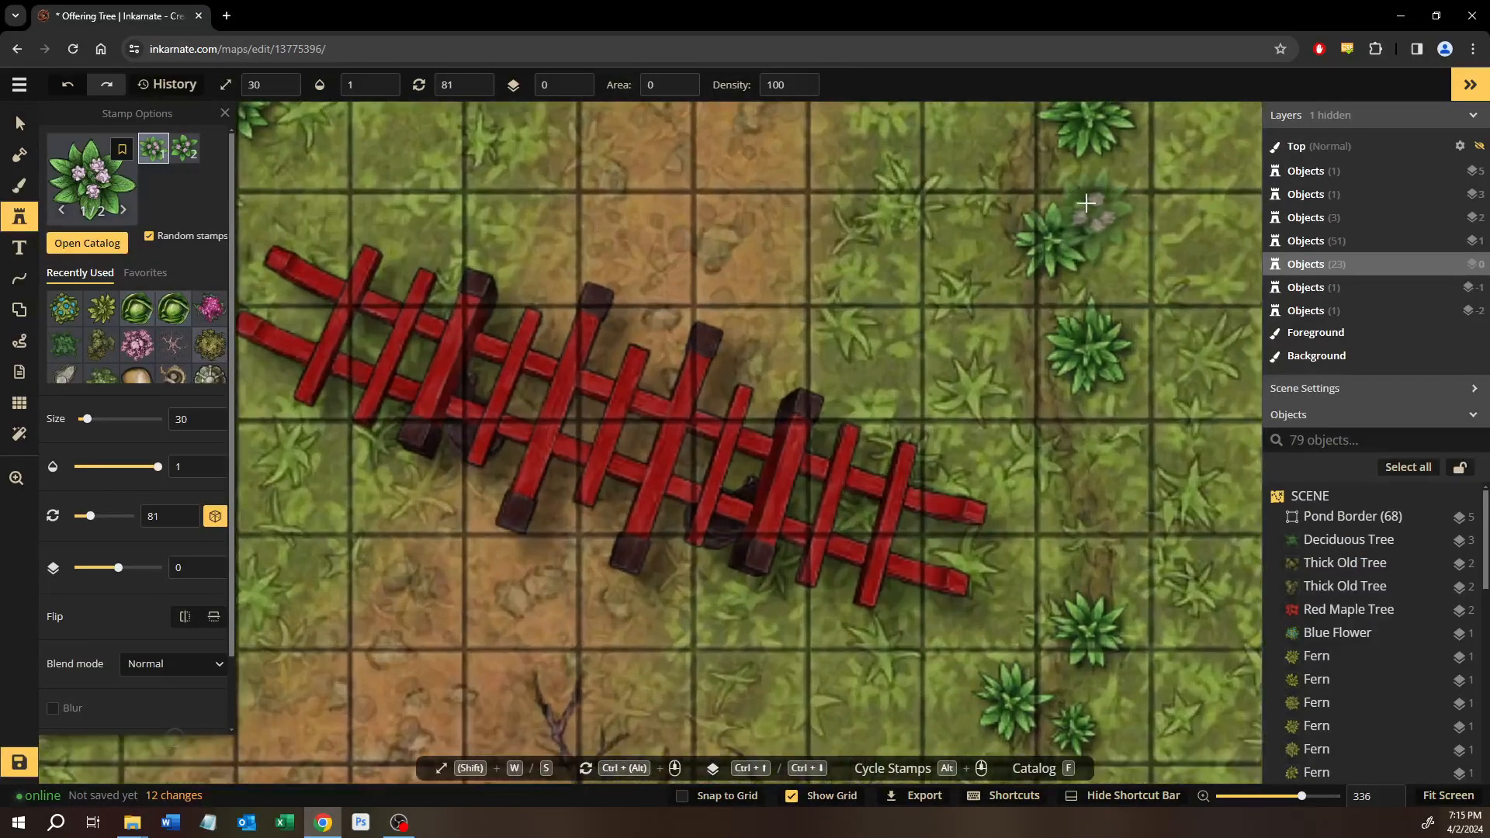
left_click(746, 490)
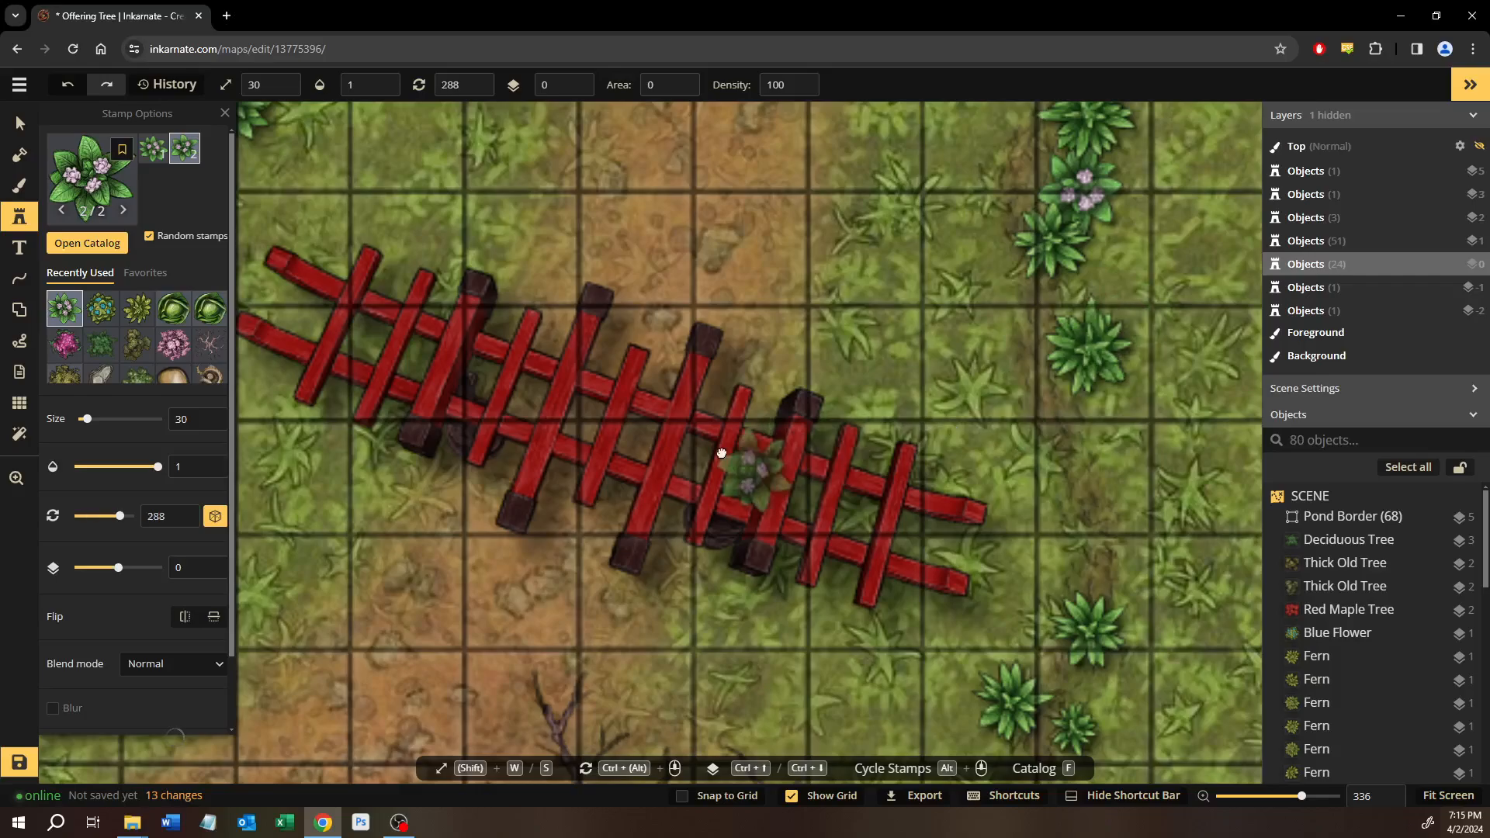
Place another pale purple flower at the western edge of the bushes on the eastern map border, north of the grey rocks.
left_click_drag(853, 645, 682, 361)
scroll(730, 489, "down", 3)
left_click_drag(678, 522, 419, 413)
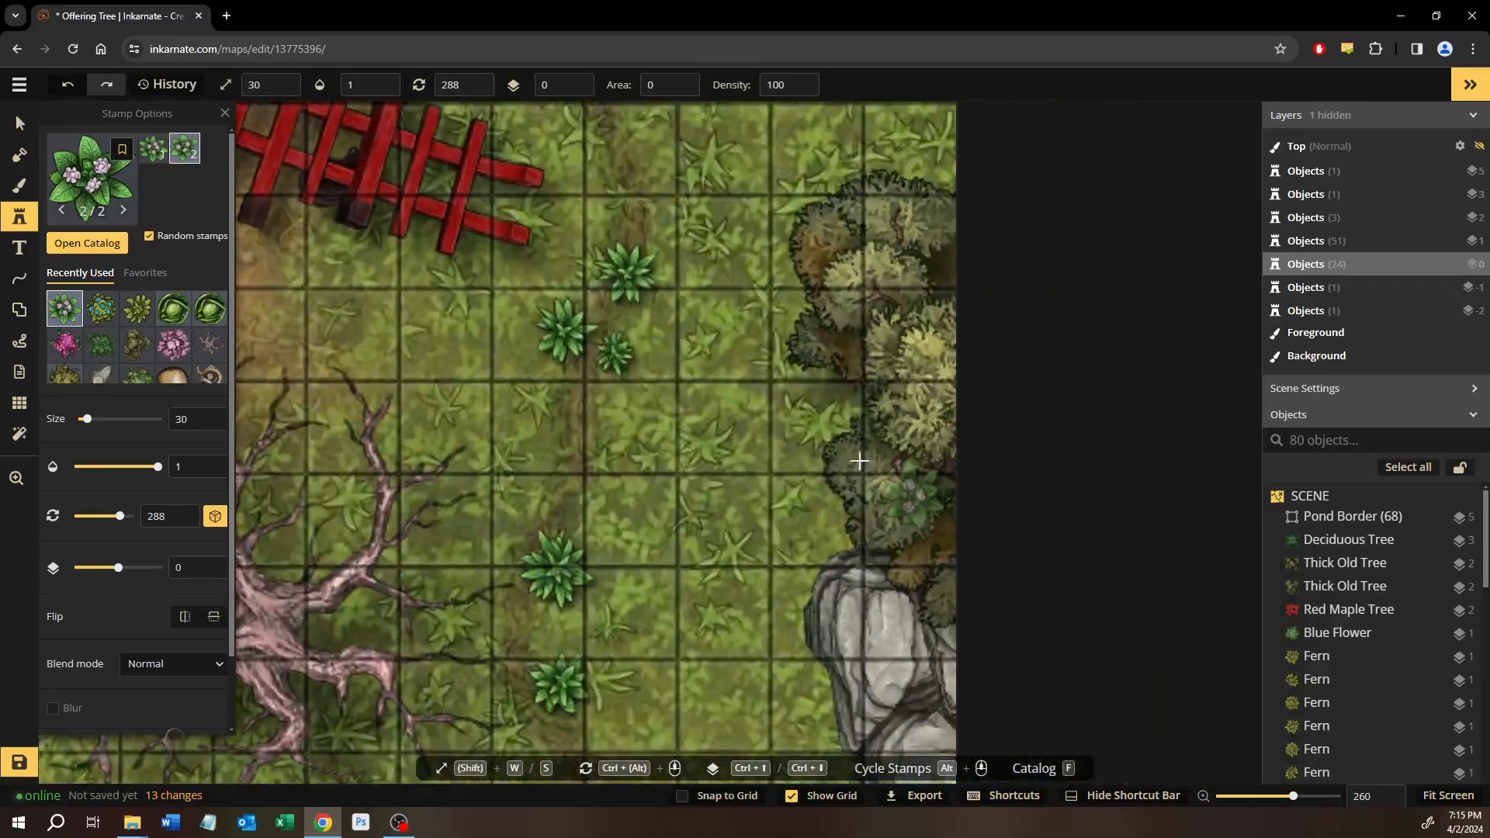
scroll(858, 459, "up", 4)
scroll(843, 455, "up", 1)
left_click(854, 378)
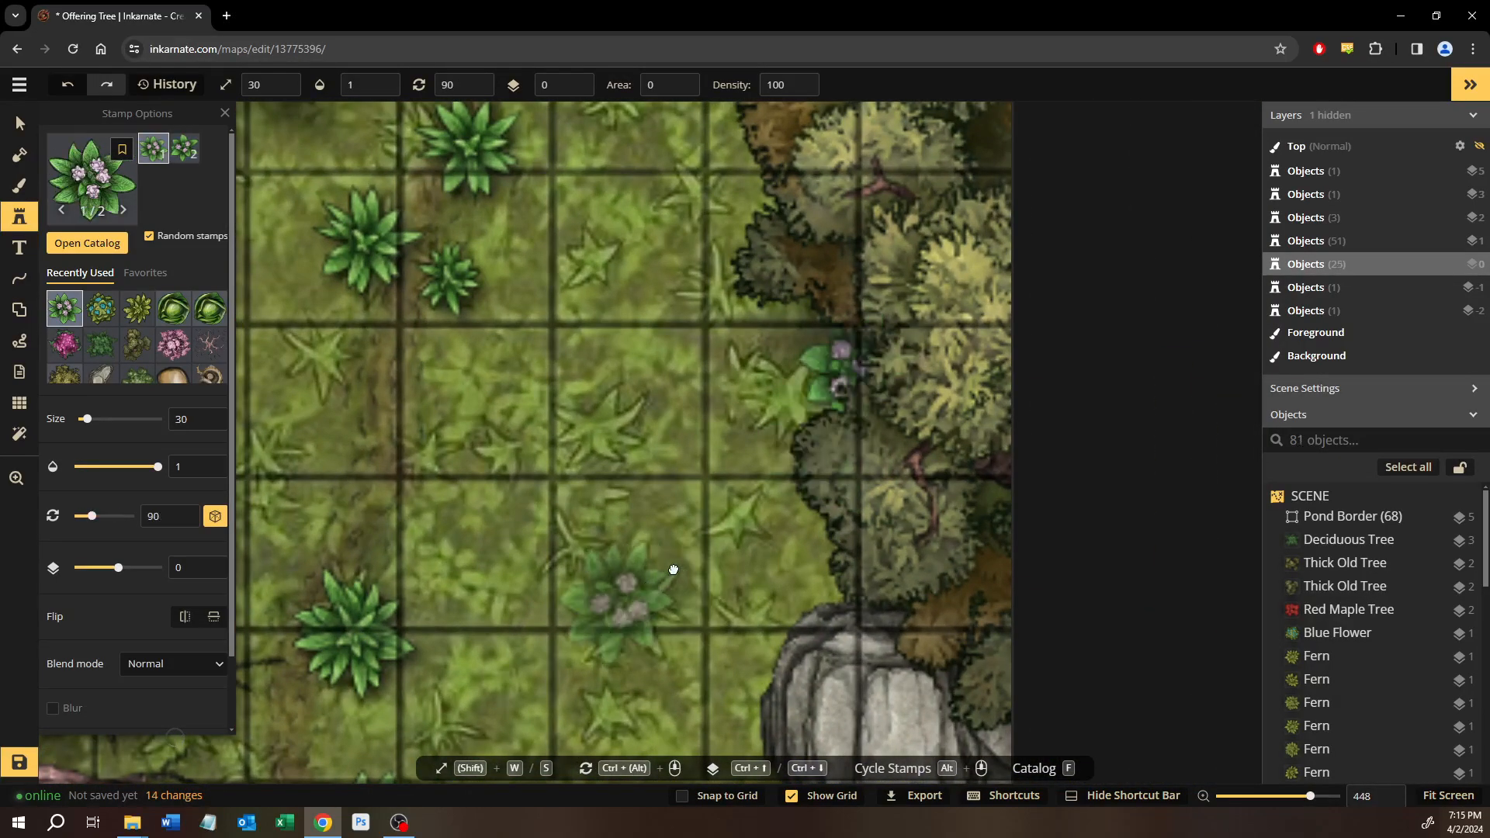
Place another pale purple flower at the northern edge of the southeastern pink tree.
left_click_drag(625, 659, 885, 492)
scroll(874, 528, "down", 3)
left_click_drag(832, 675, 883, 344)
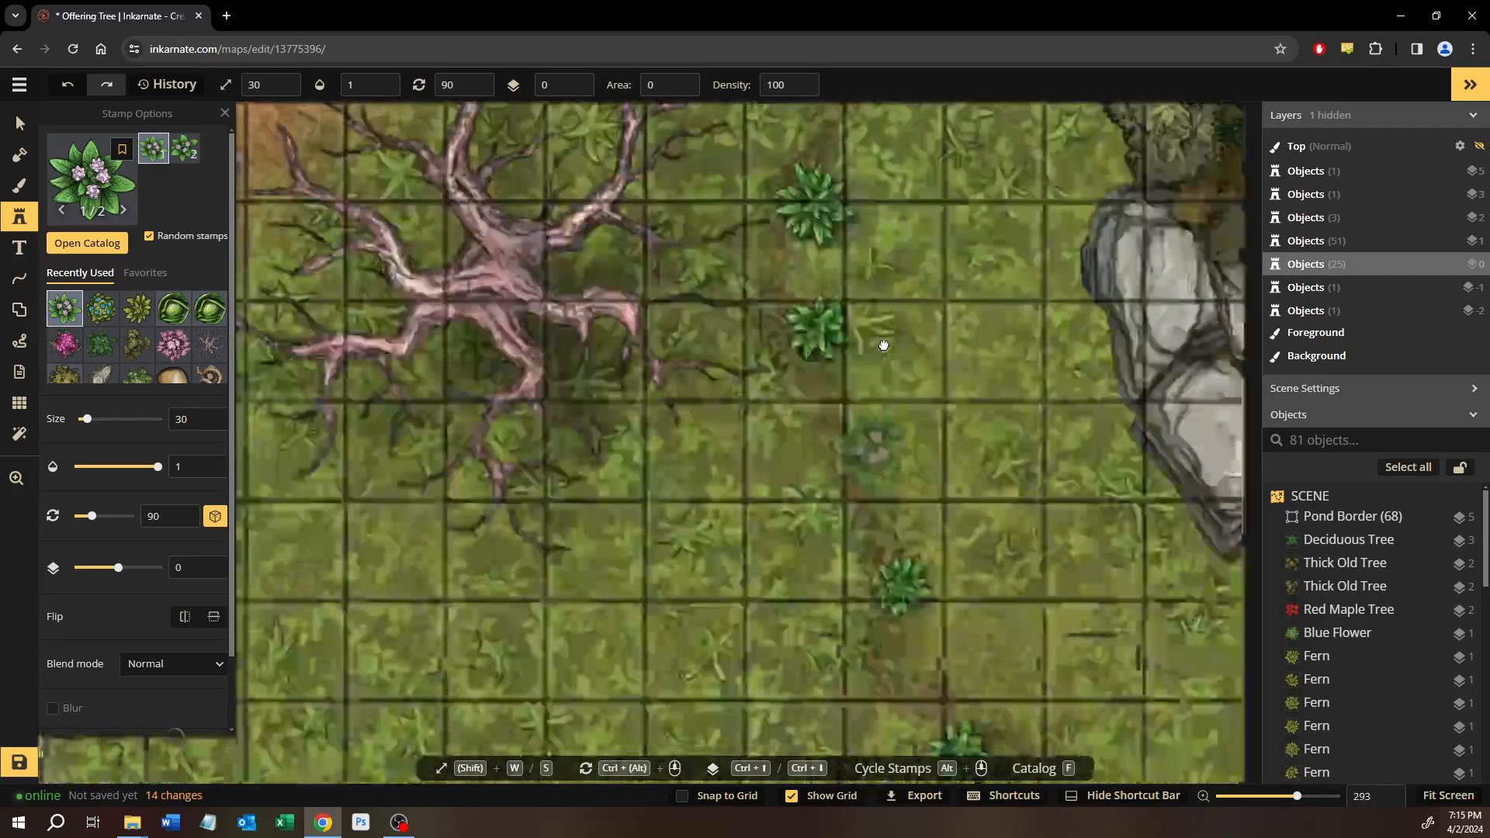
left_click_drag(672, 498, 766, 277)
left_click_drag(629, 466, 644, 268)
left_click_drag(1013, 416, 304, 676)
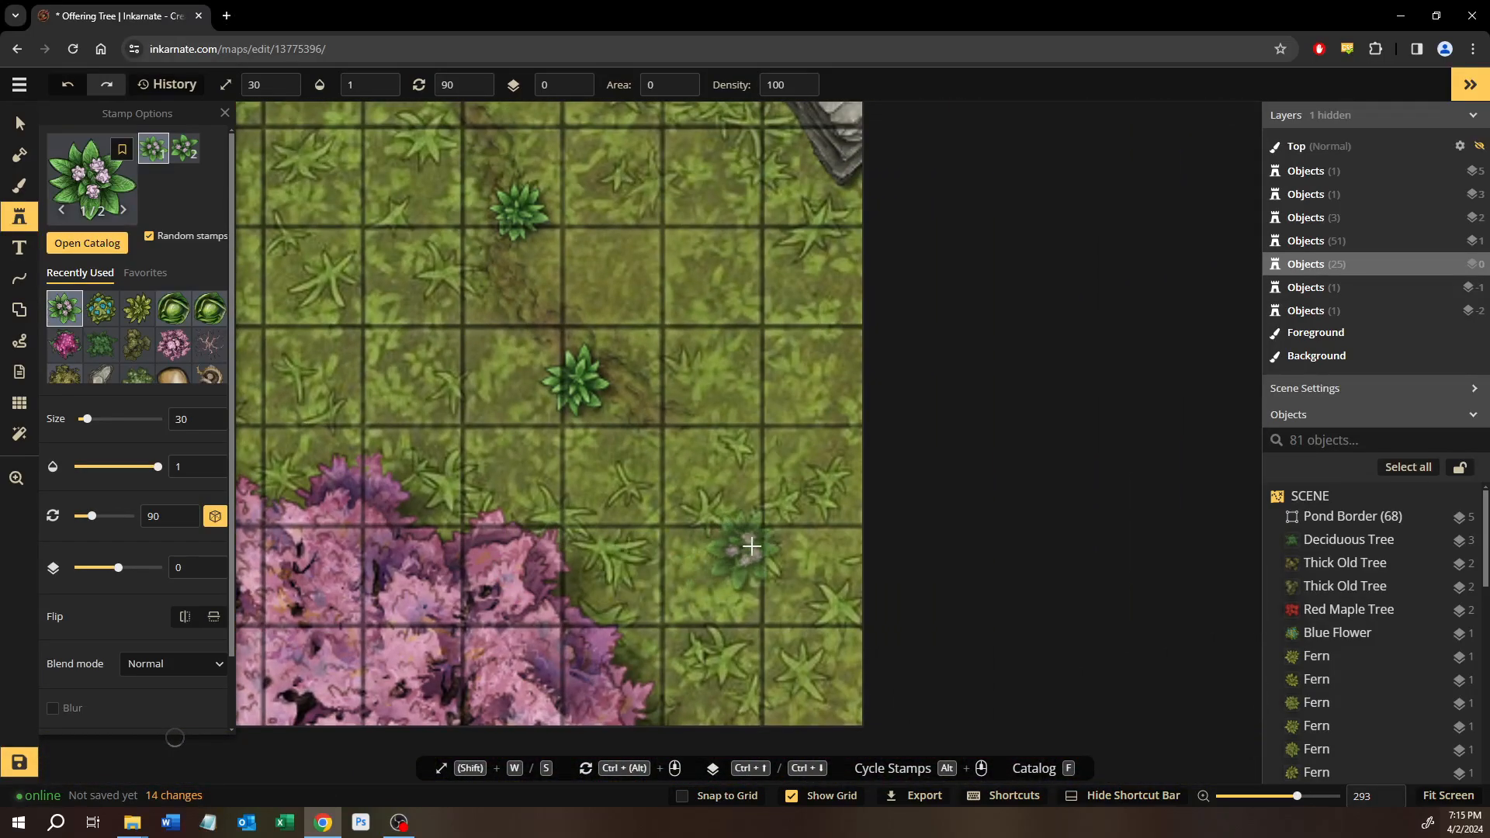
left_click(452, 479)
Place another pale purple flower on the grass just east of the southwestern pink tree.
left_click_drag(452, 479, 1075, 441)
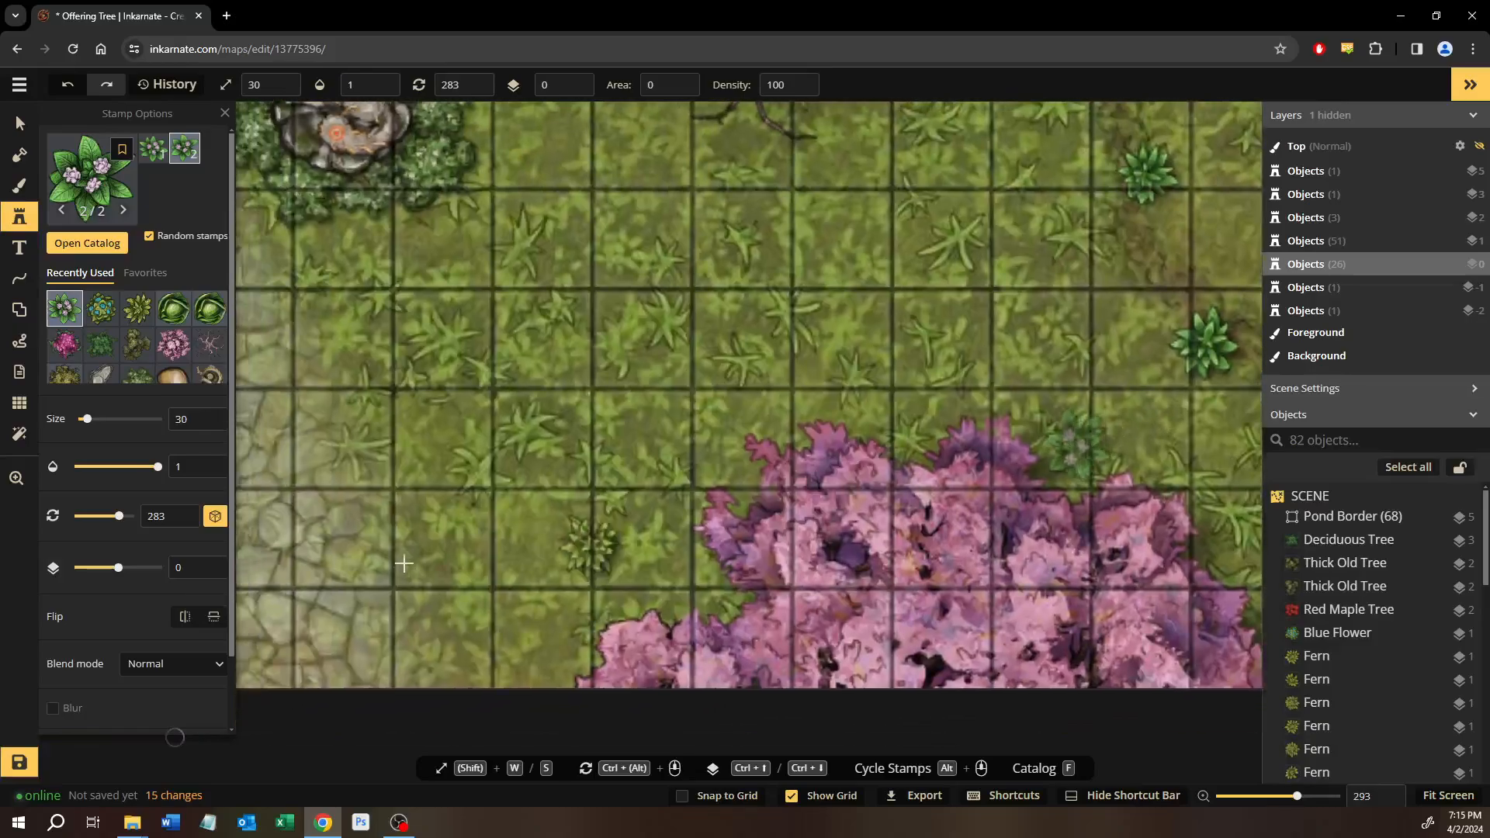
left_click_drag(402, 566, 1084, 549)
left_click_drag(537, 500, 1083, 423)
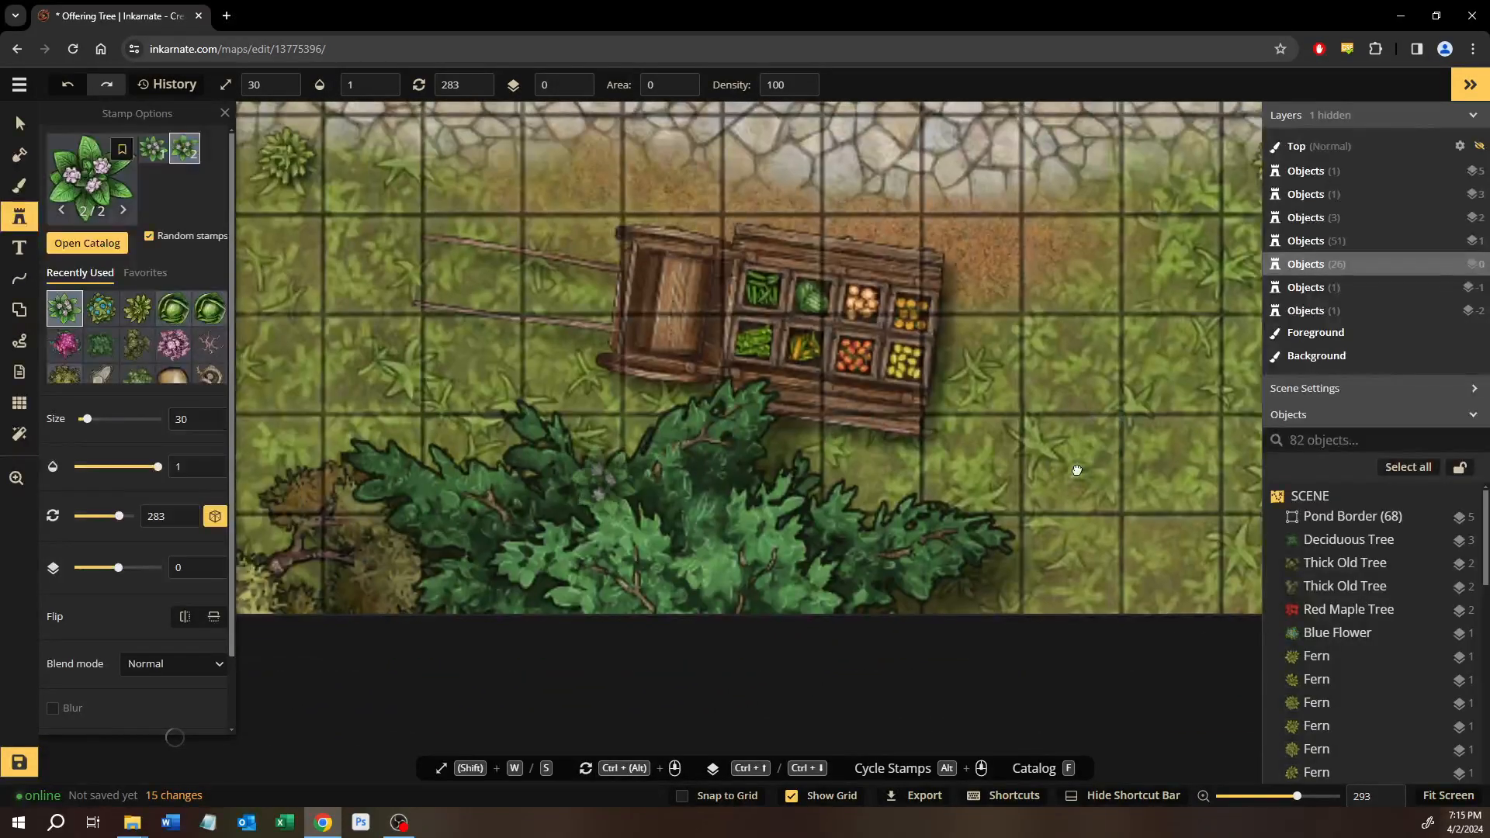
left_click_drag(256, 483, 864, 510)
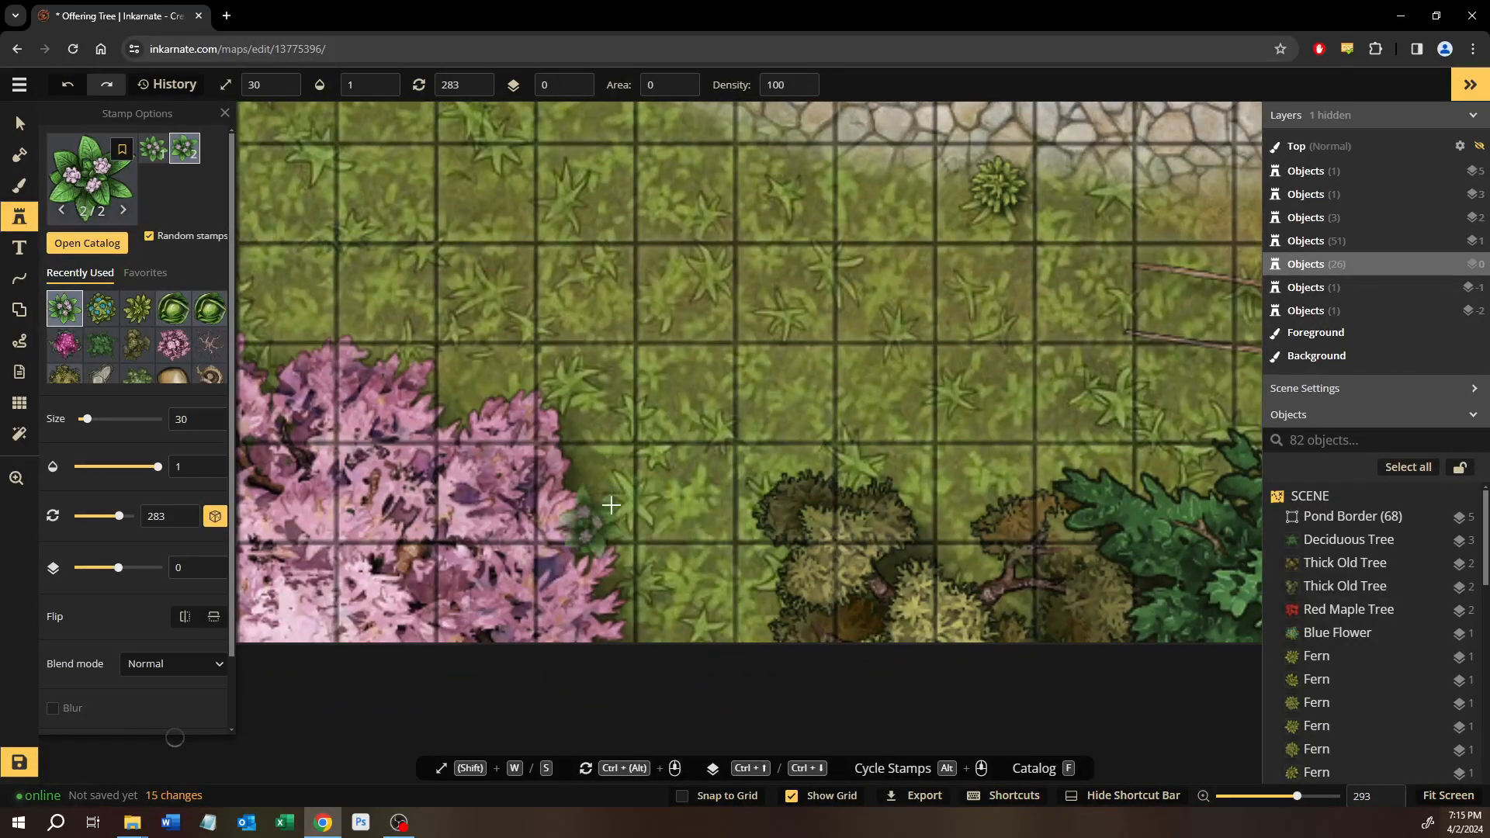
left_click(636, 501)
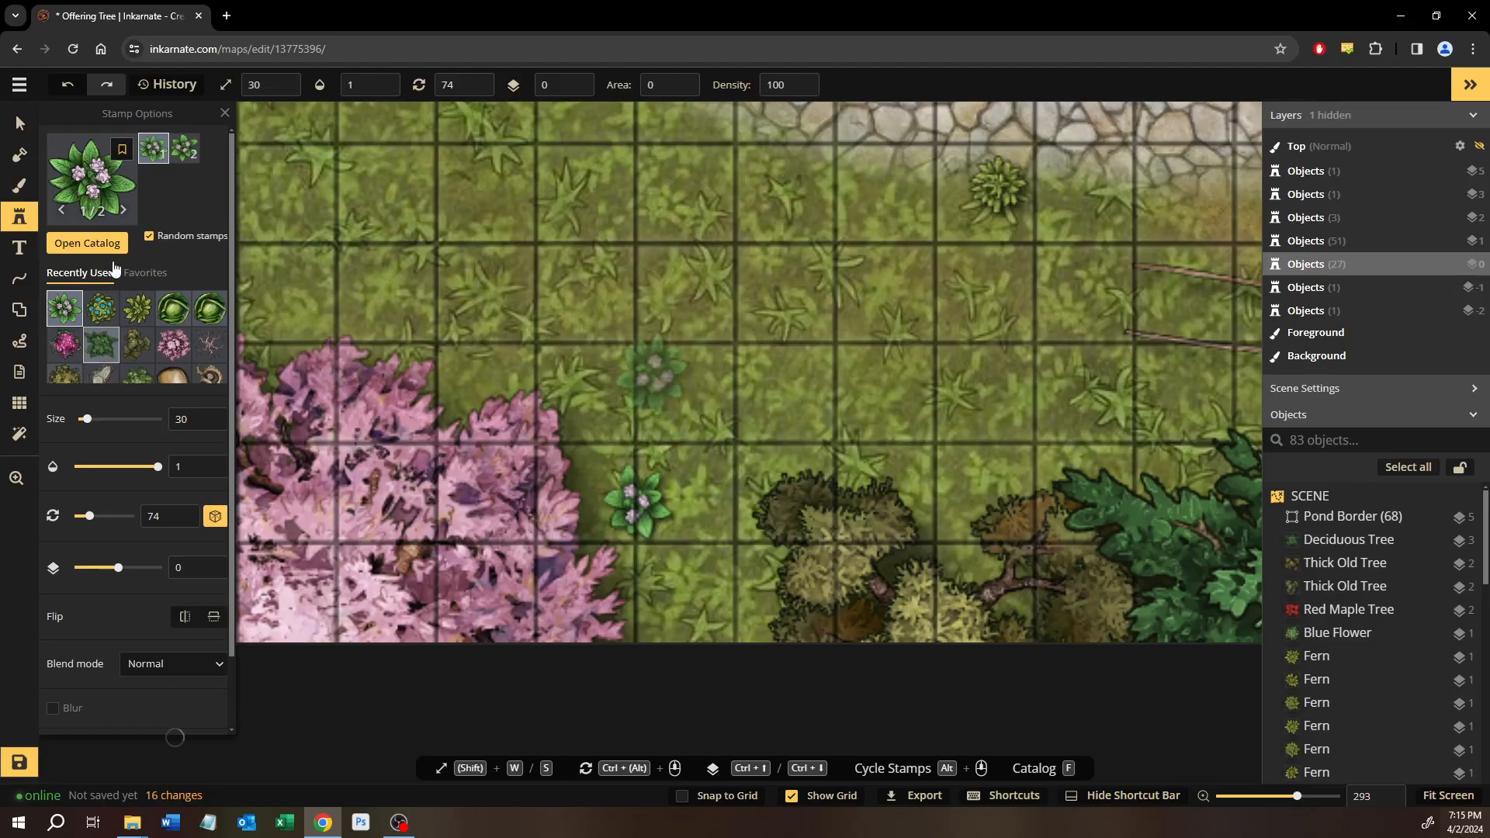
Choose the yellow flower stamp set from the Forest group and place one flower near the western map border, south of the stone path.
key("f")
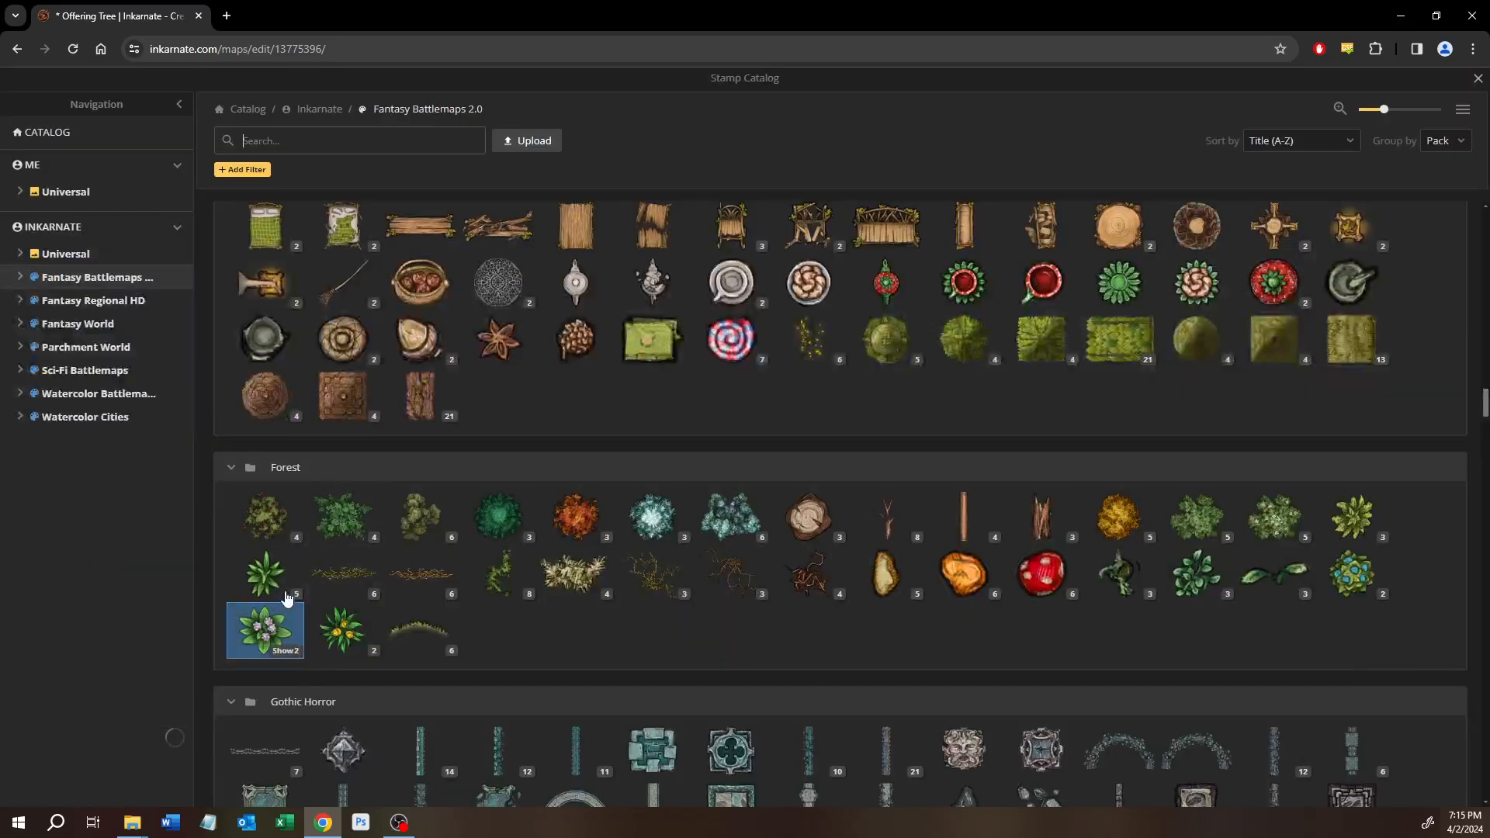
left_click(342, 623)
scroll(335, 528, "down", 3)
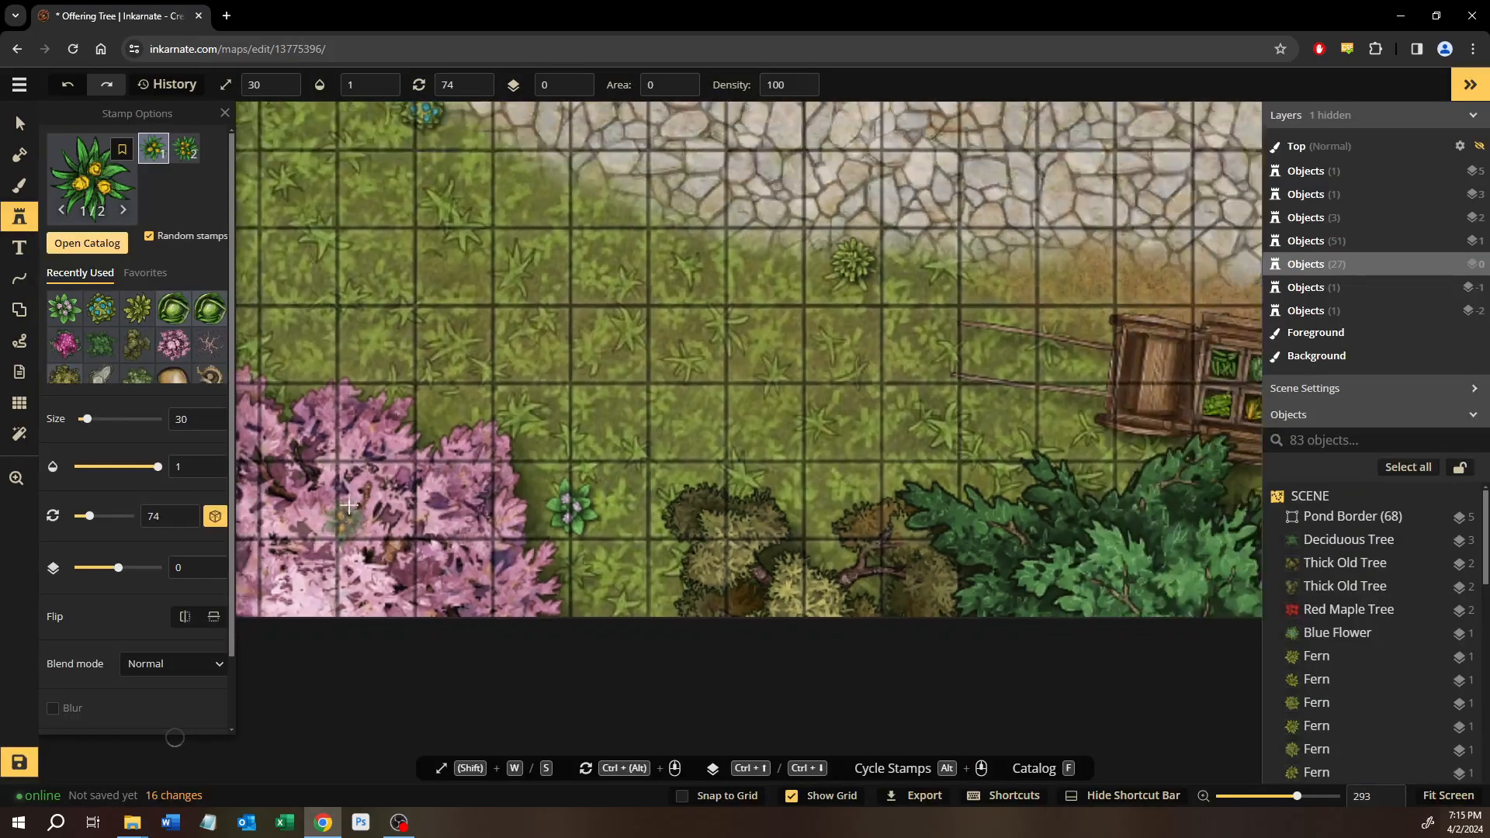
left_click_drag(384, 369, 889, 603)
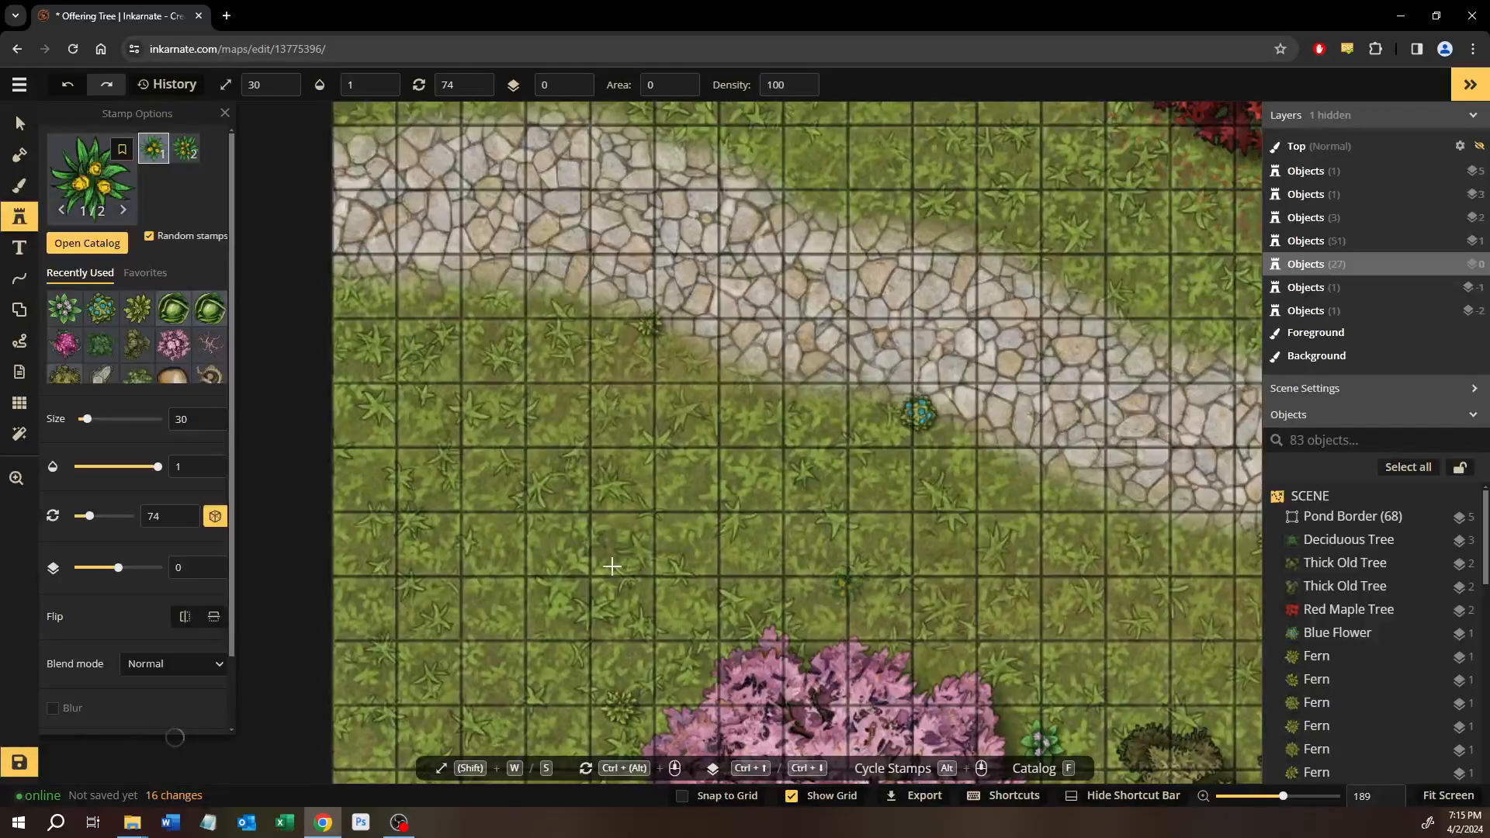
left_click(445, 453)
Place another yellow flower on the grass beside the pond's southeastern edge, west of the red maple trees.
left_click_drag(580, 541, 497, 745)
left_click_drag(745, 171, 648, 604)
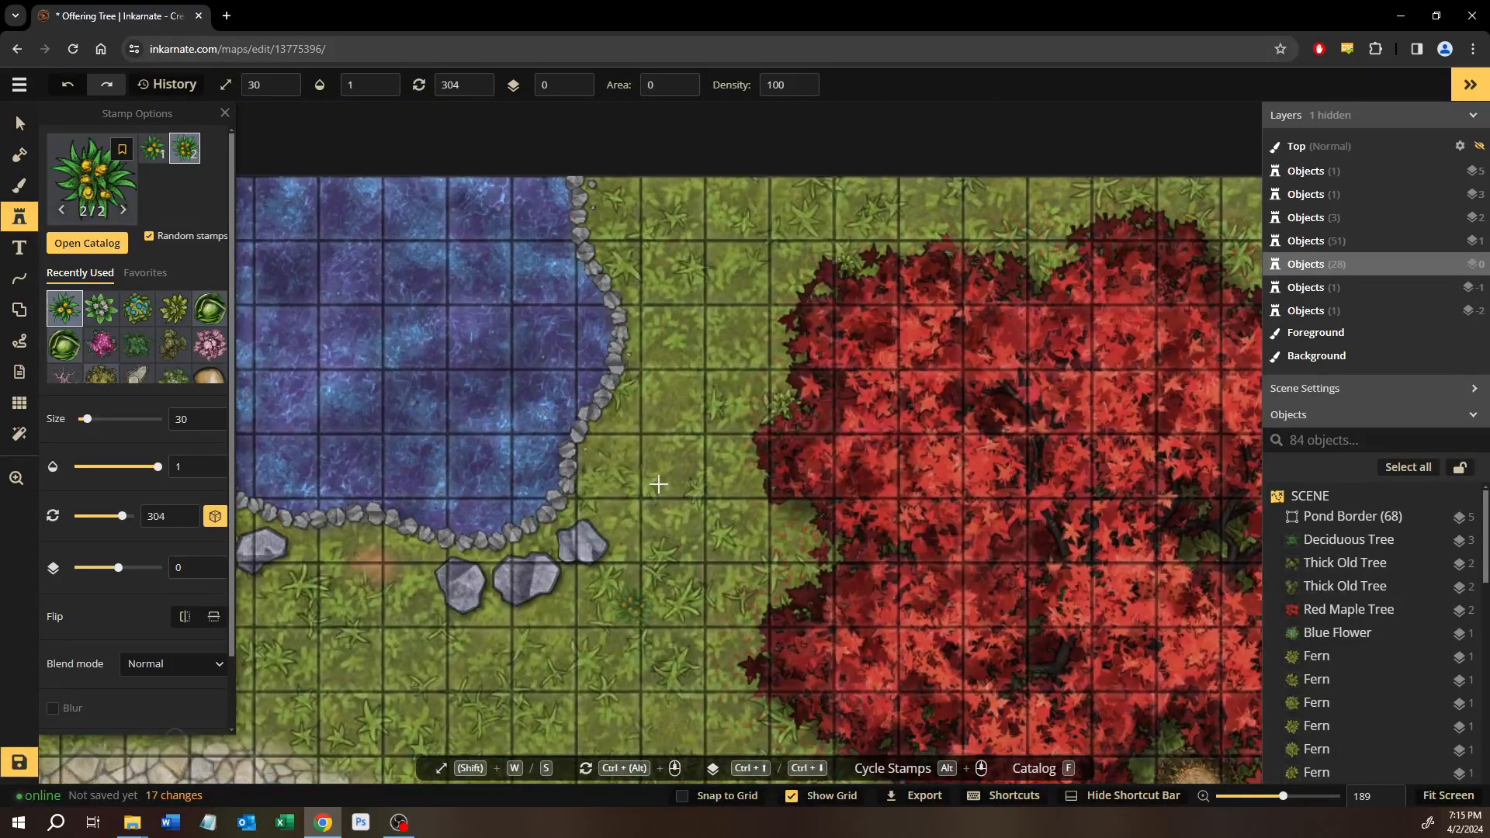
left_click(612, 464)
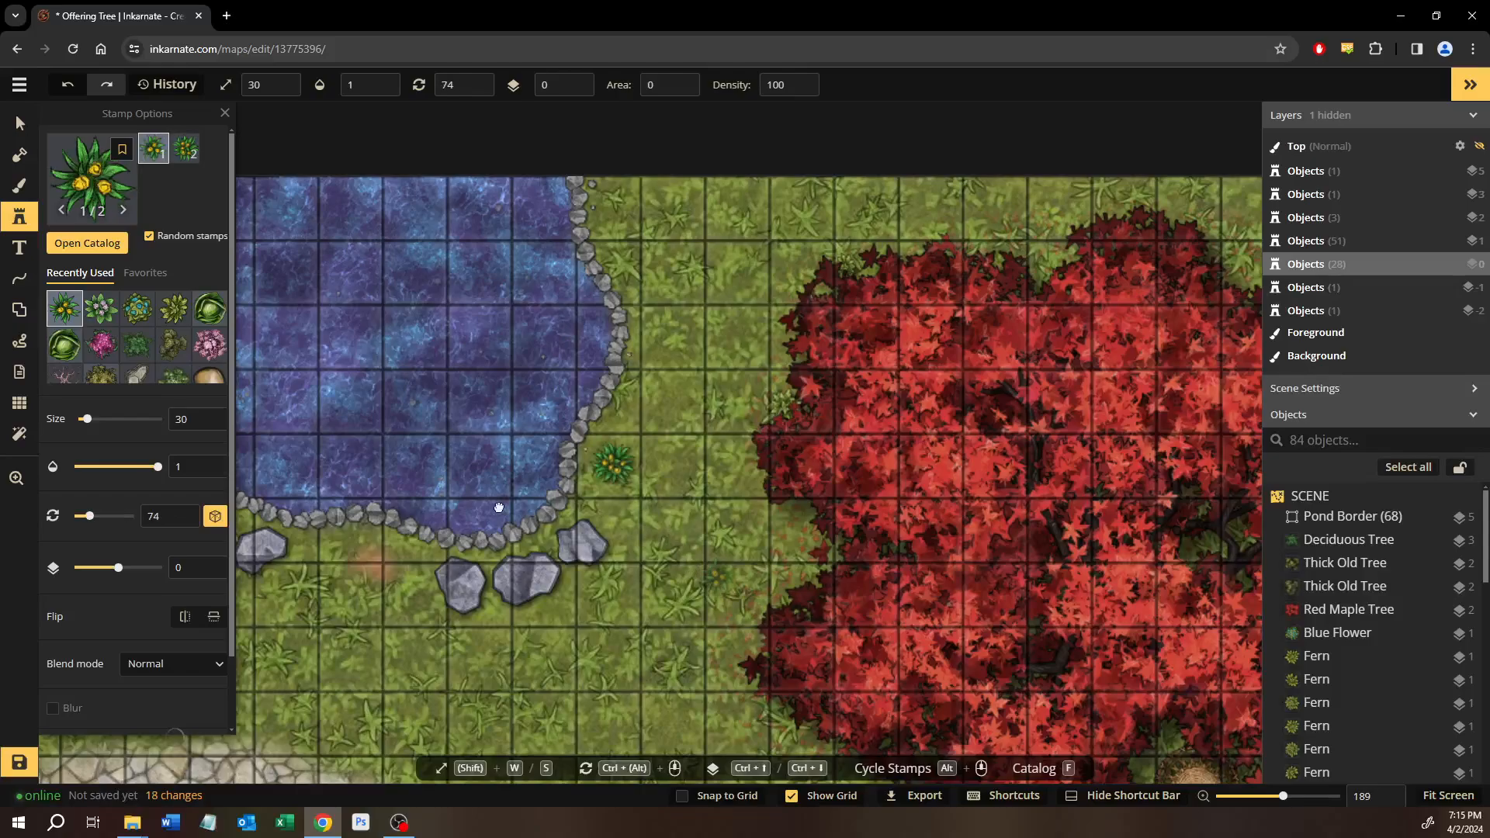
Search the Fantasy Battlemaps 2.0 stamp catalog for "stone" and browse the matching stamps in each pack.
scroll(738, 572, "down", 5)
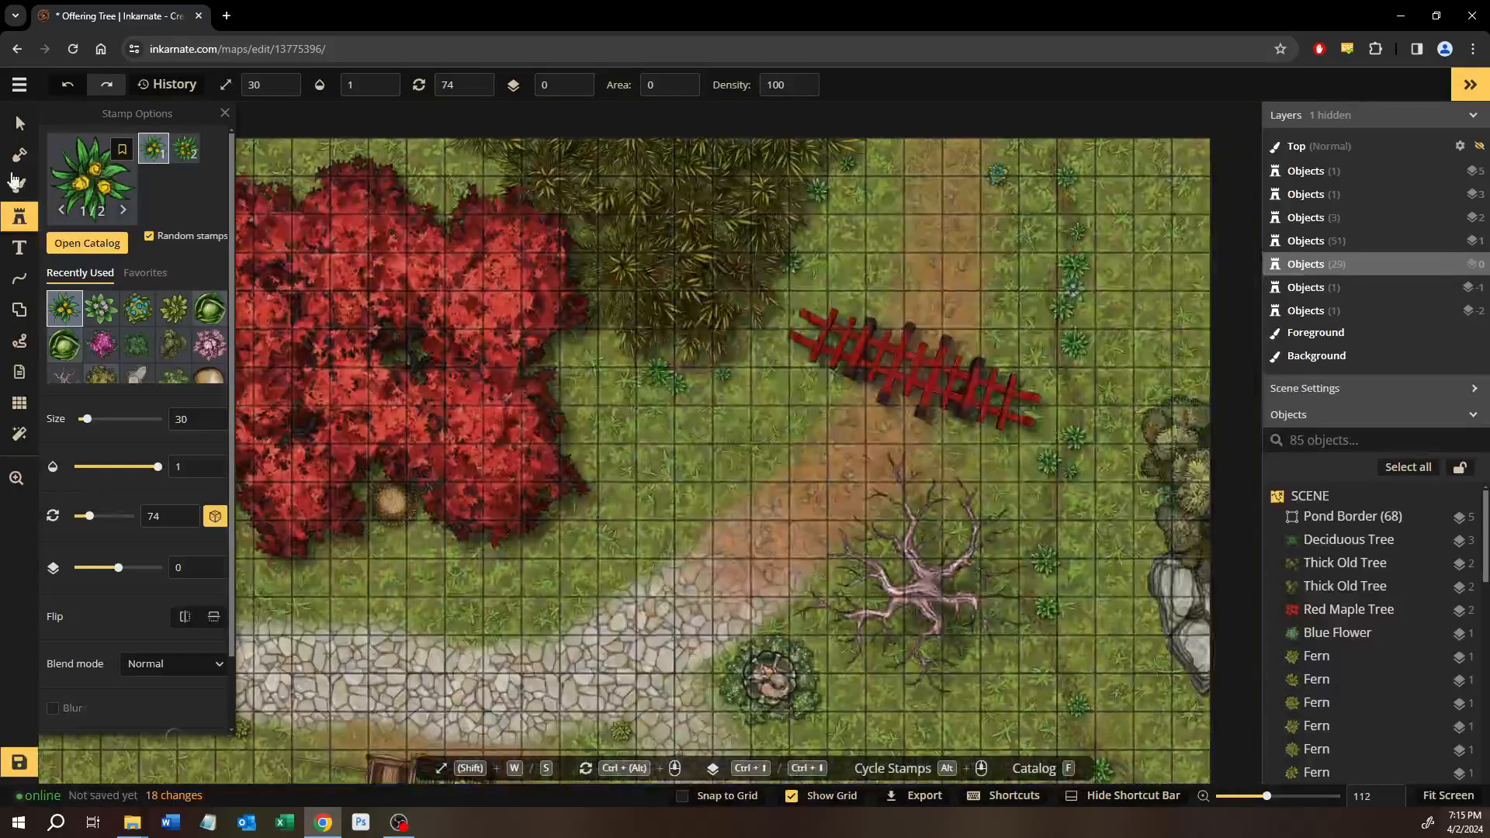
left_click(58, 244)
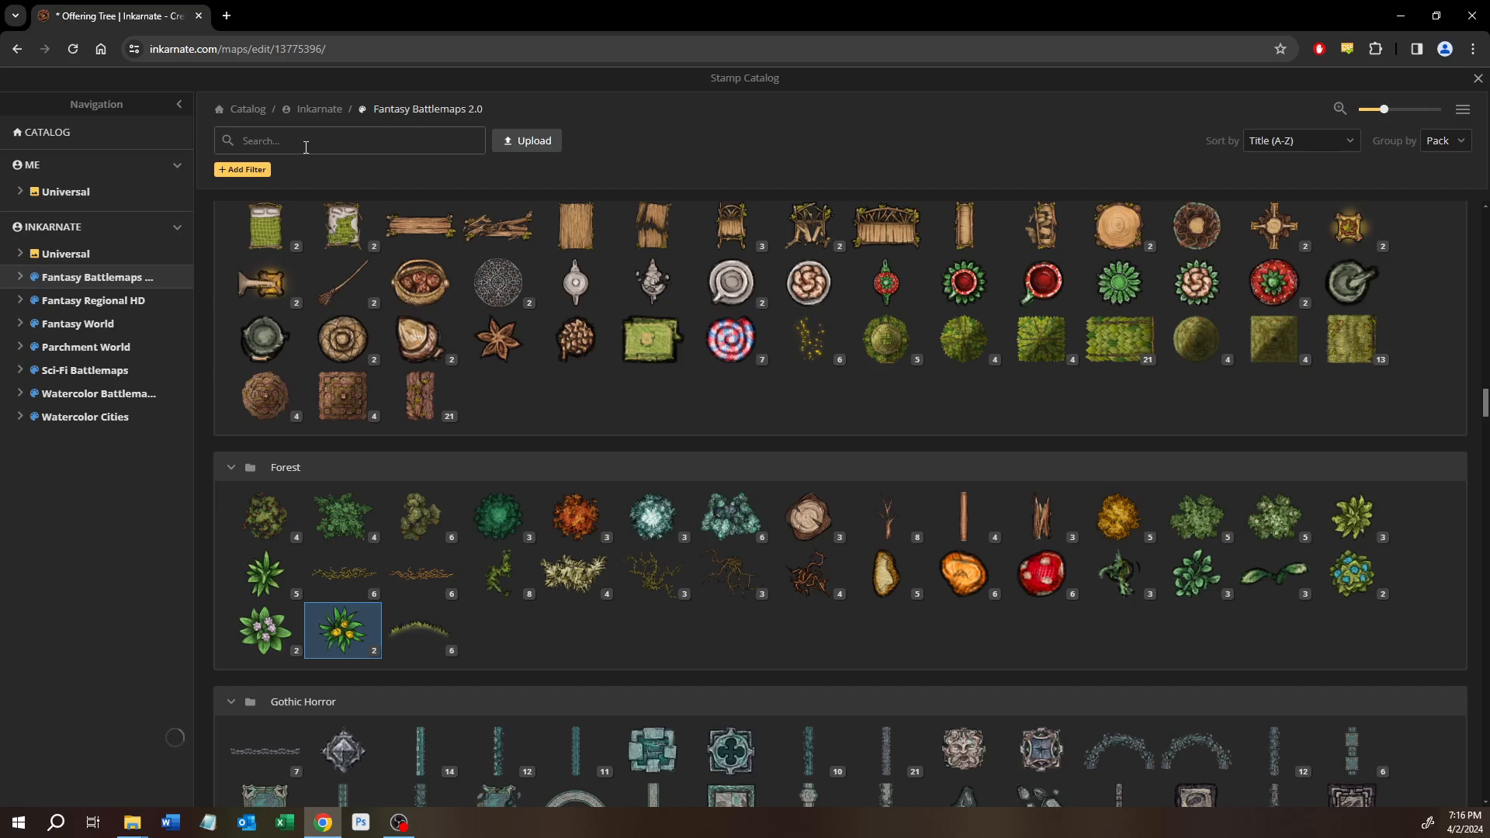
type("ste")
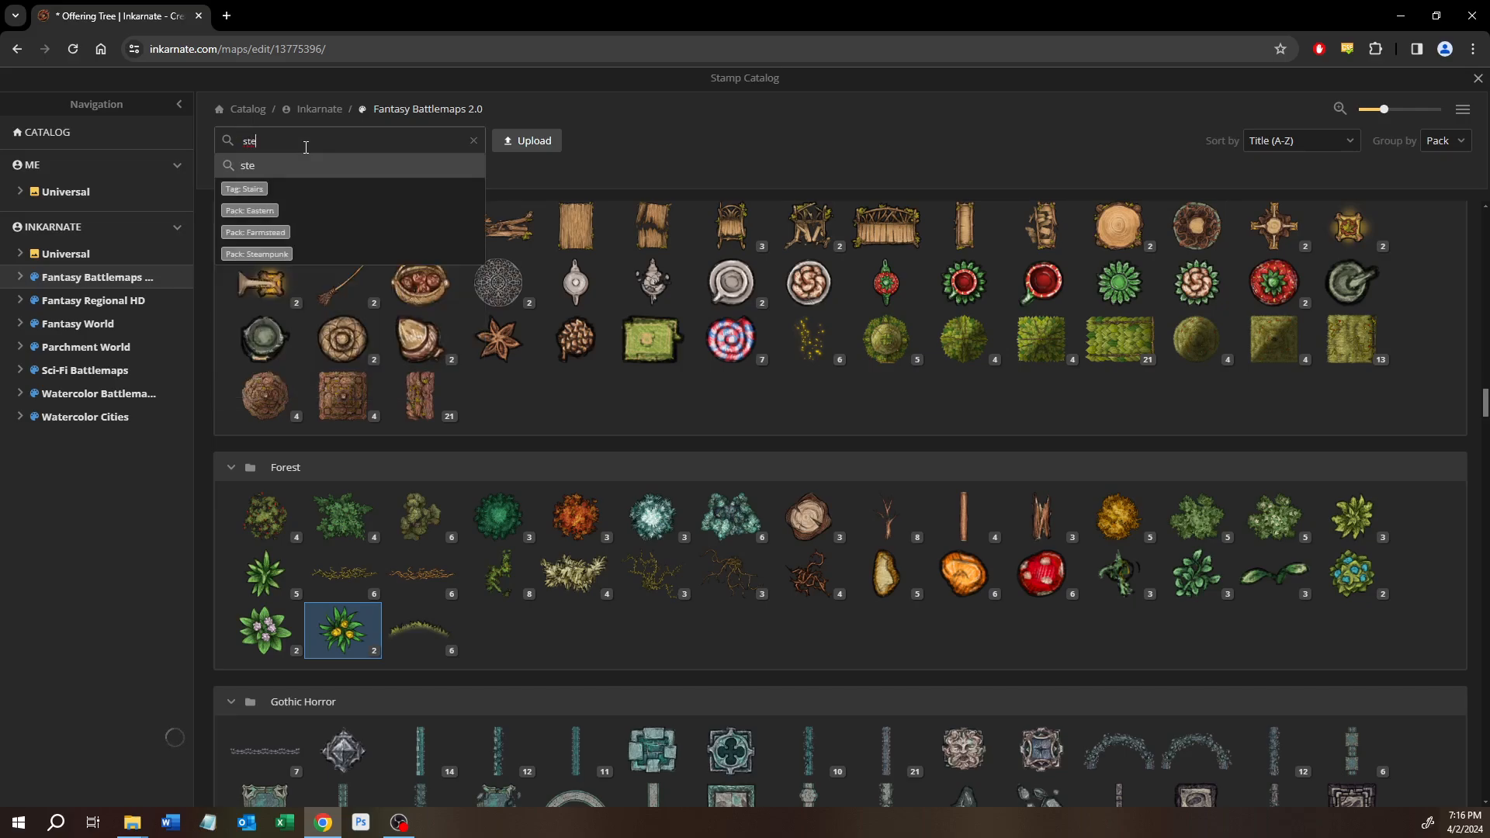
key("BackSpace")
type("one")
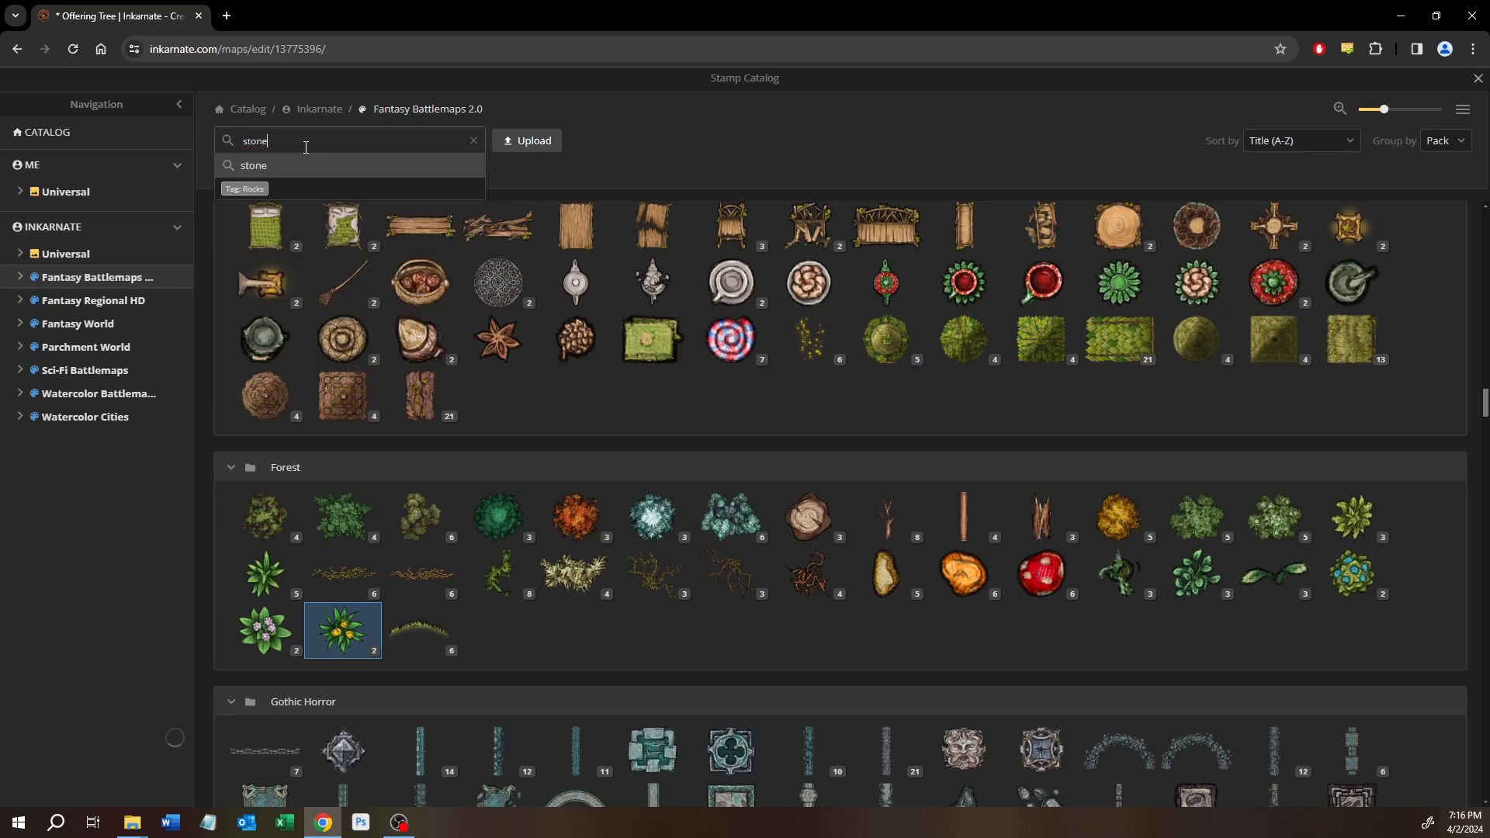
key("Return")
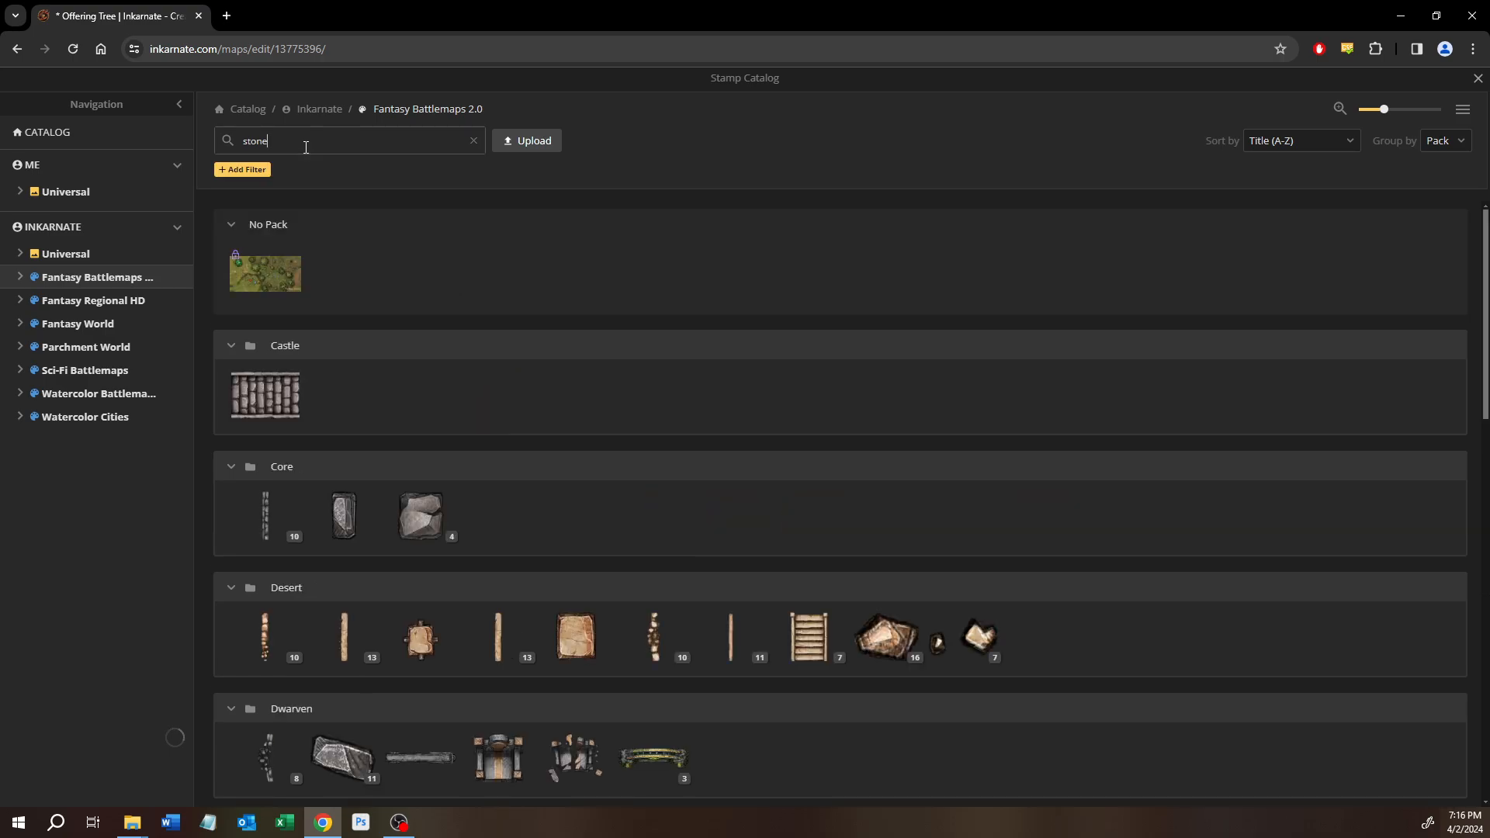
scroll(363, 494, "down", 5)
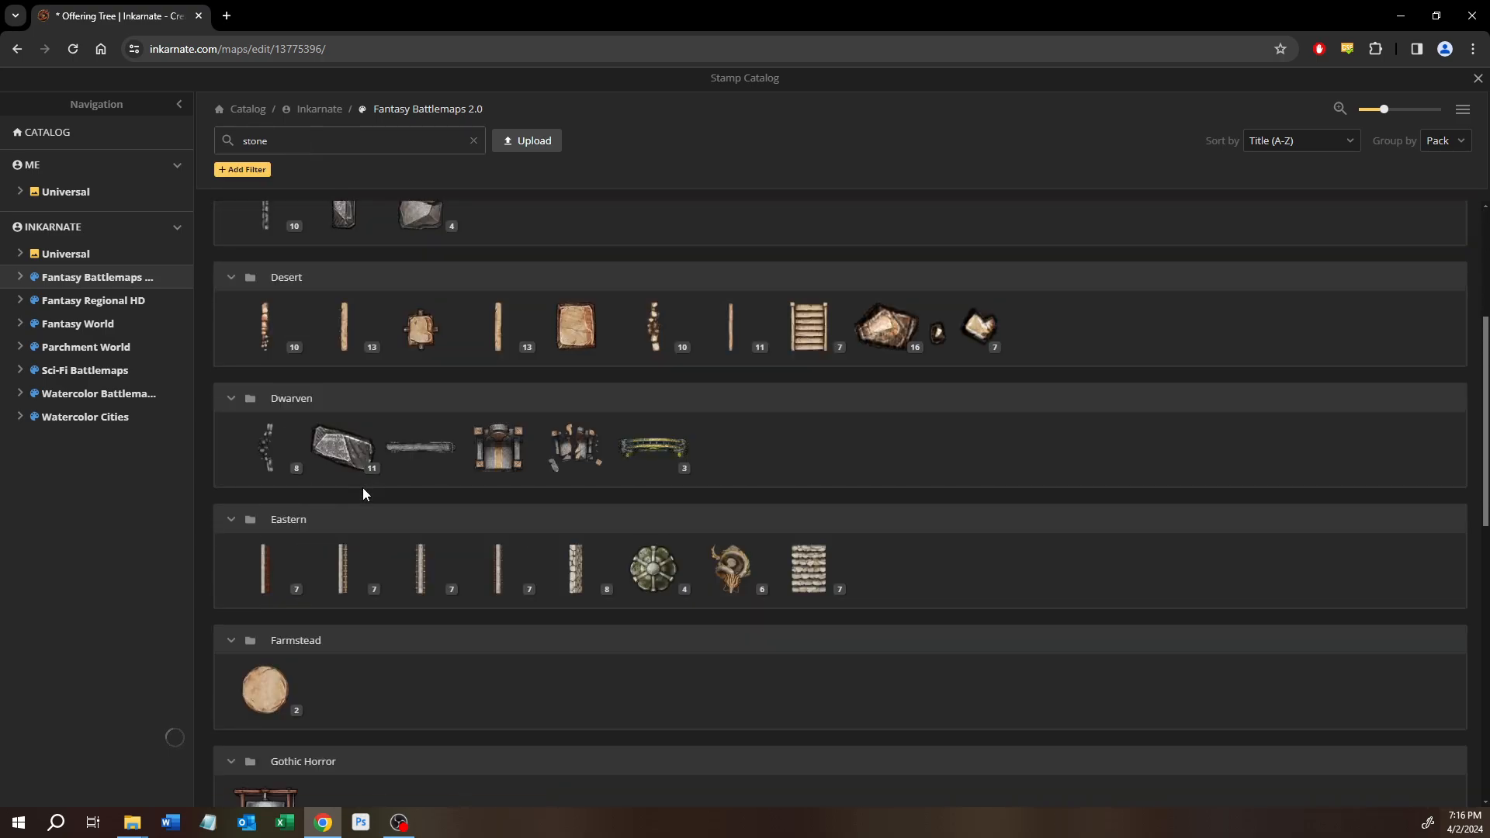
scroll(361, 487, "down", 5)
scroll(362, 487, "up", 10)
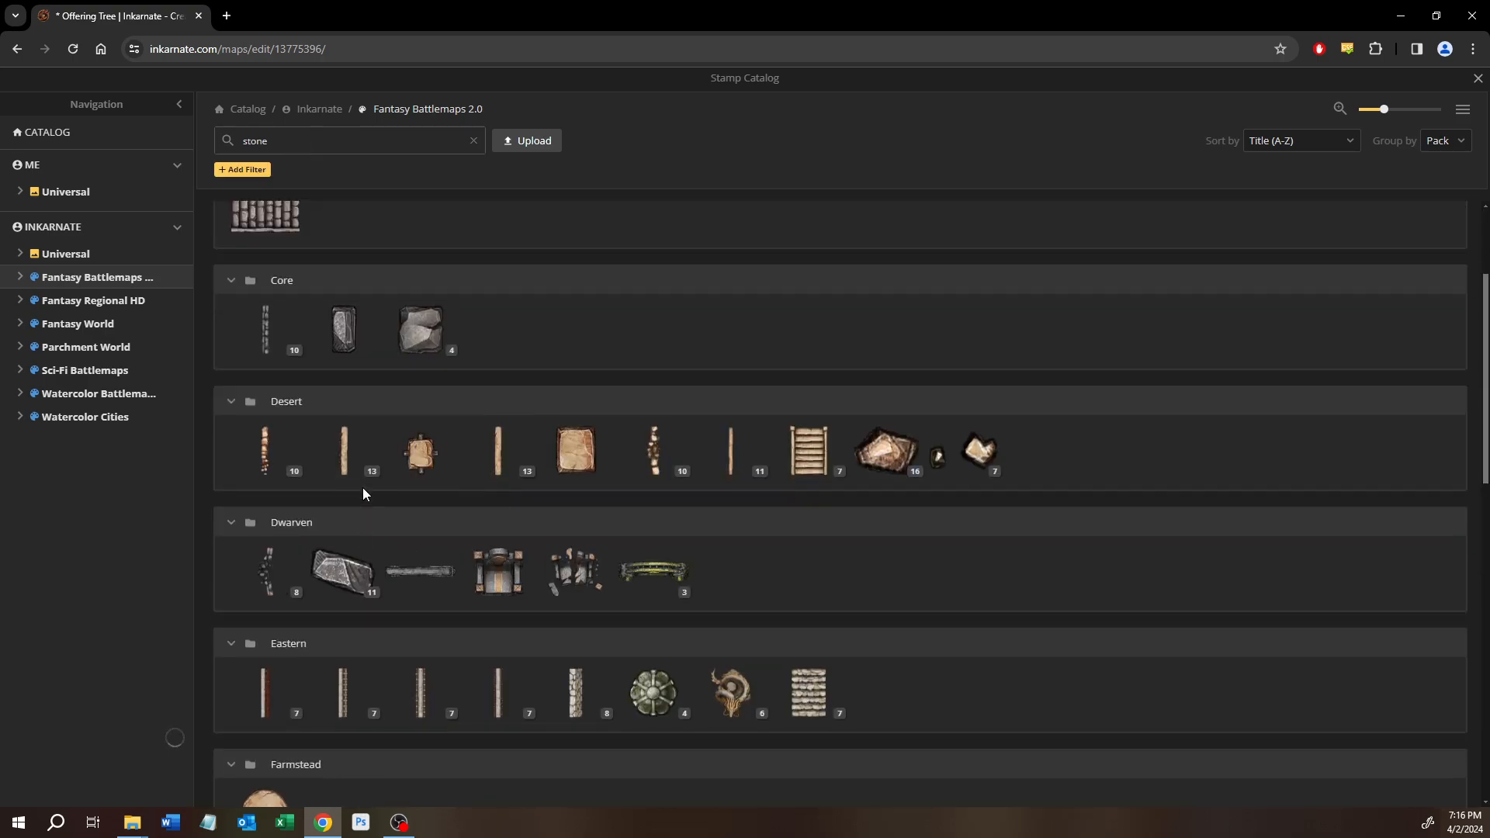
scroll(364, 489, "down", 12)
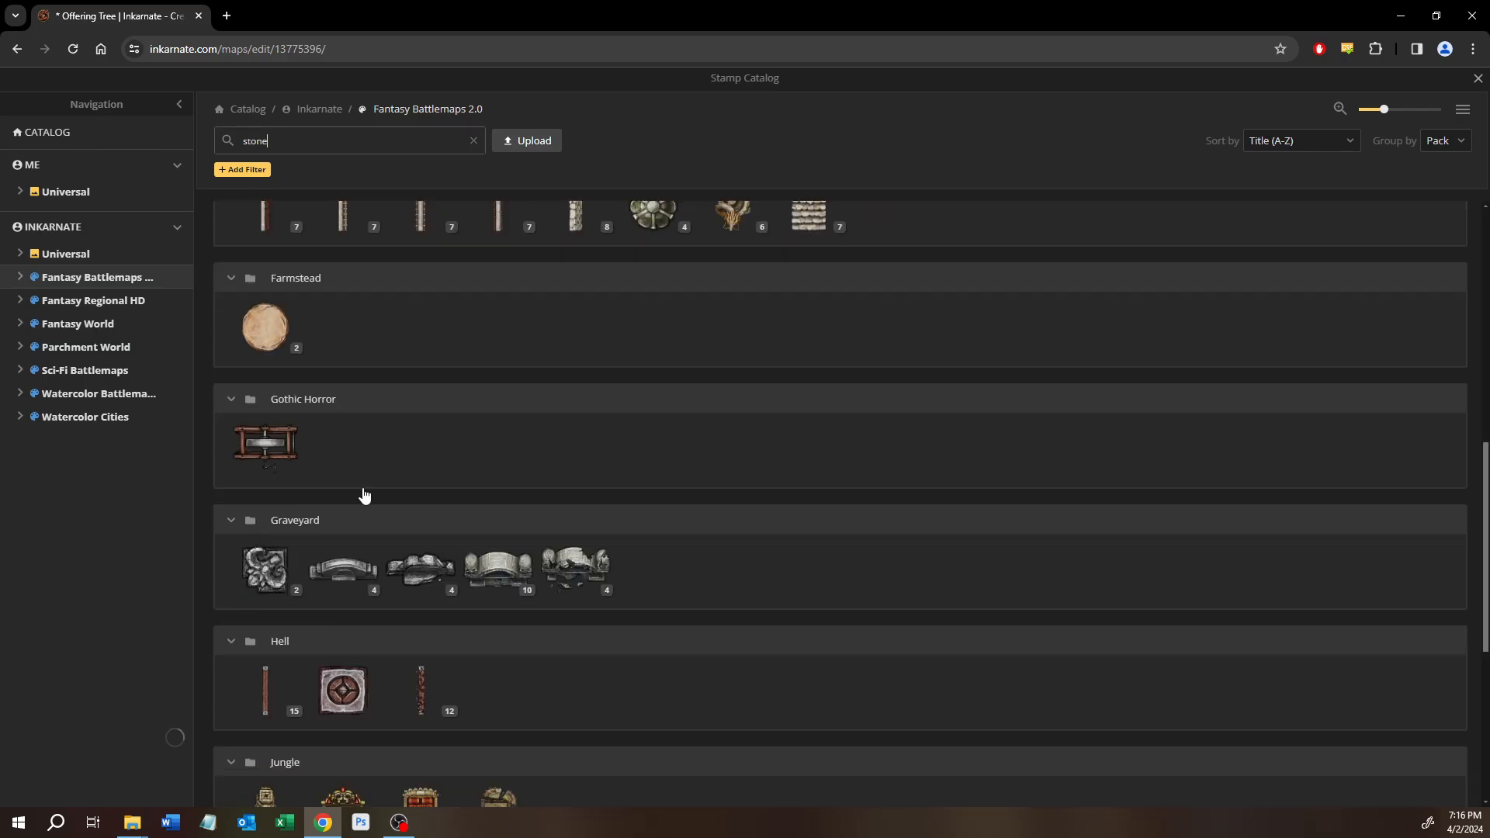
scroll(363, 494, "down", 2)
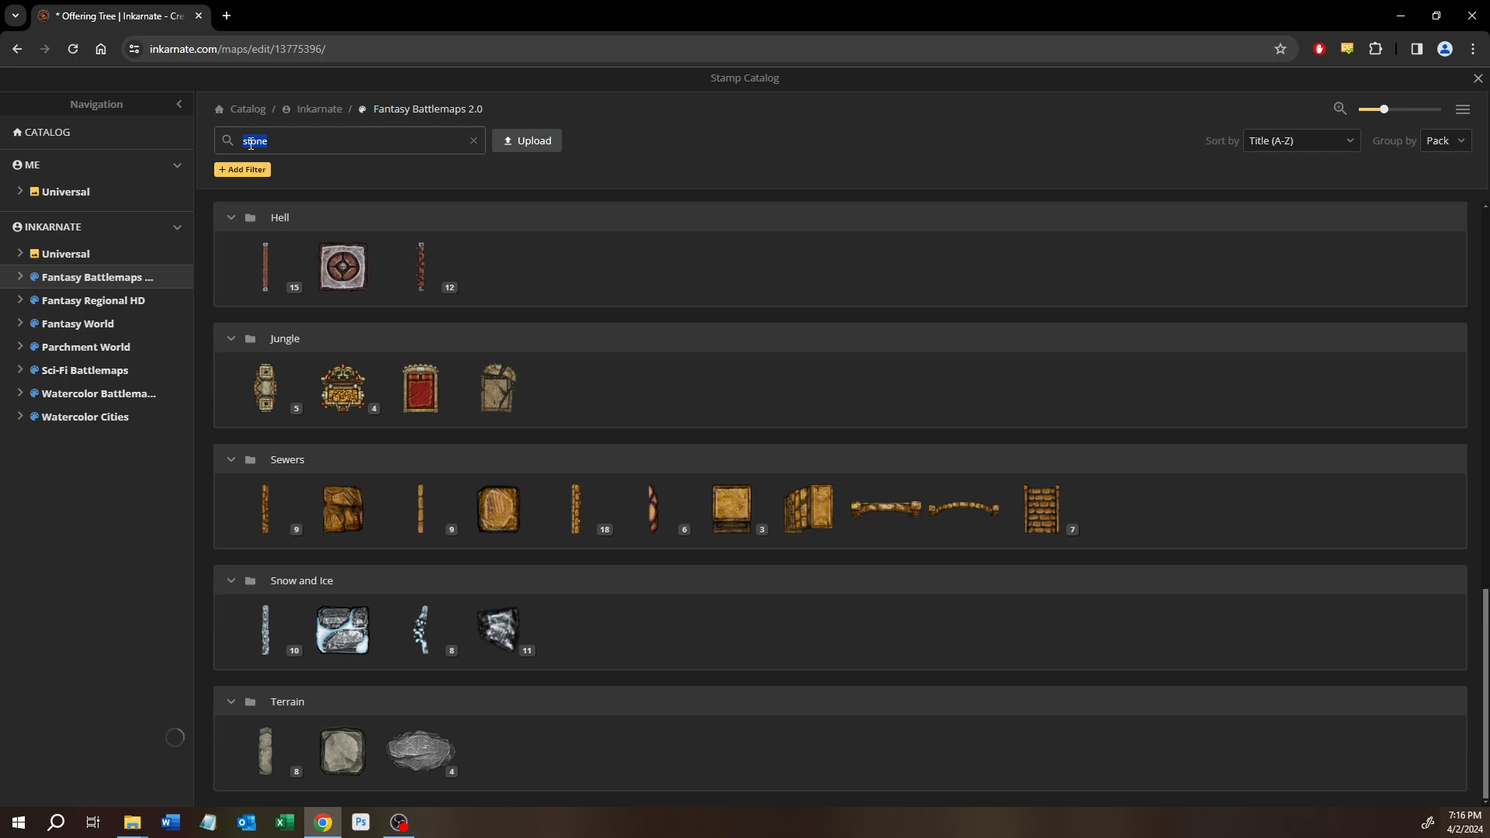
Search the Fantasy Battlemaps 2.0 stamp catalog for "rock" and choose the 11-variant small rock stamp set from the Core group.
type("rck")
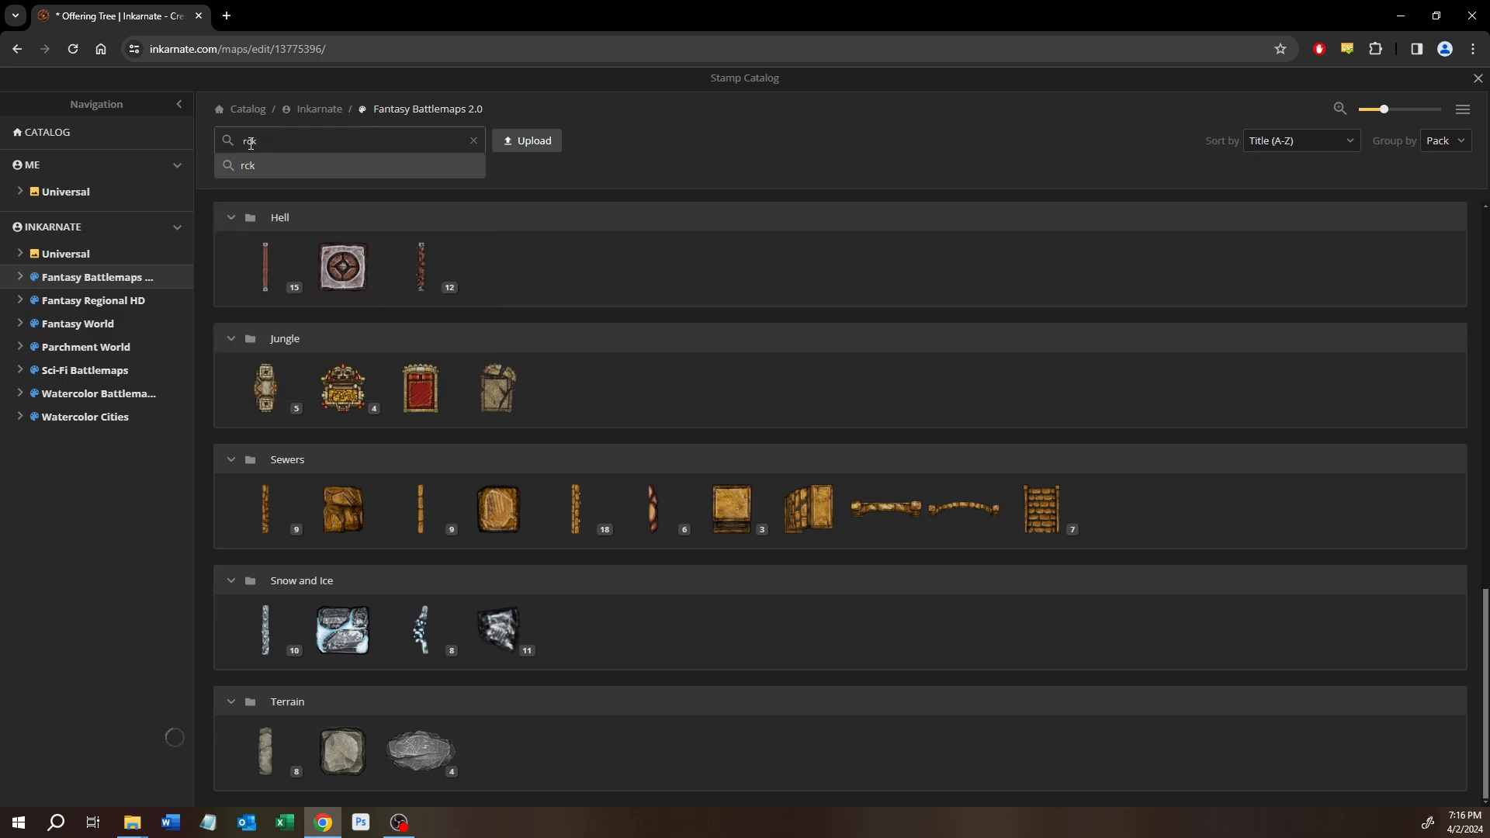
key("BackSpace")
key("BackSpace")
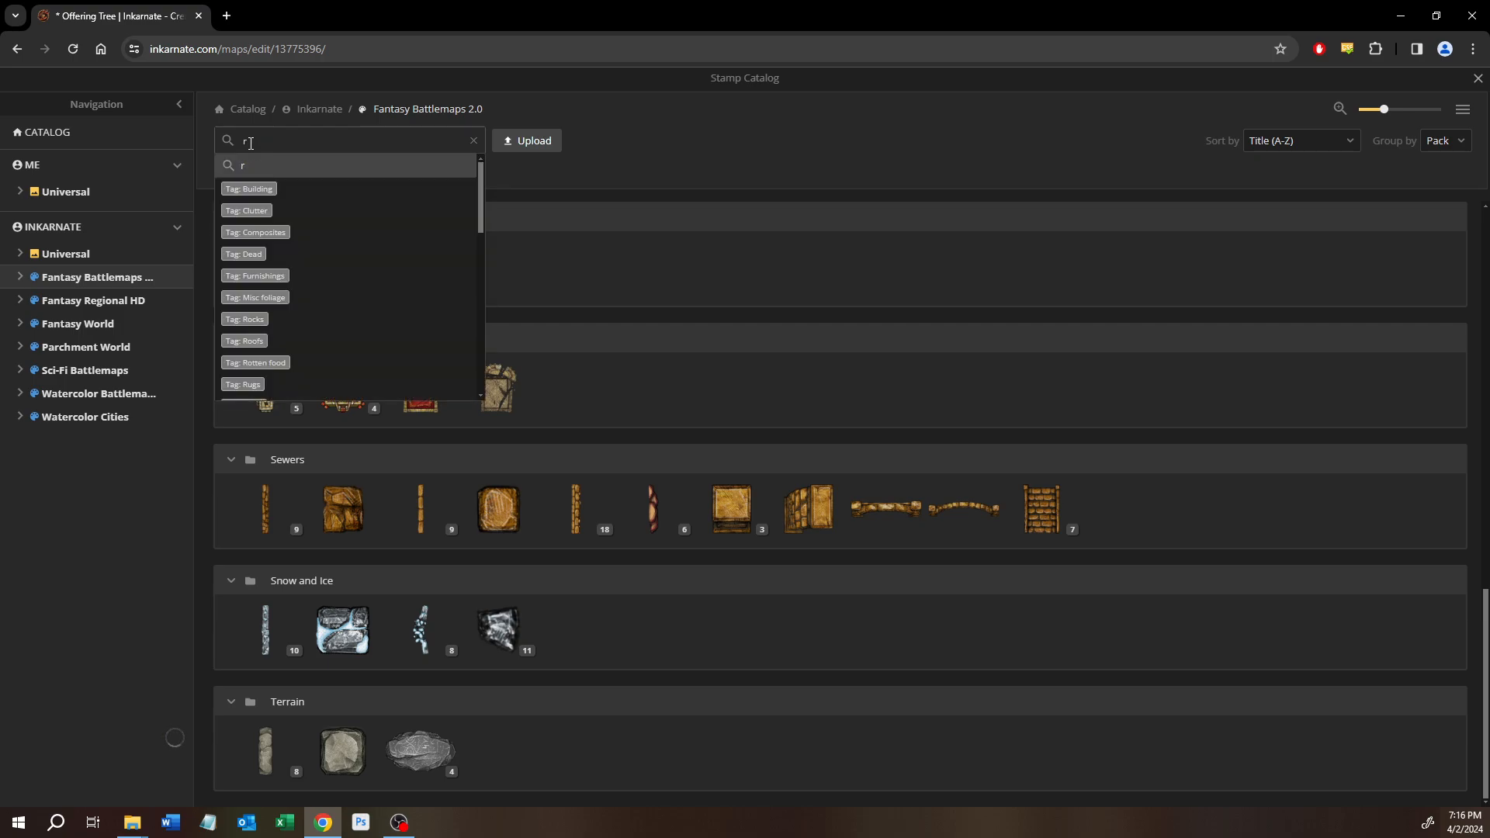
type("ock")
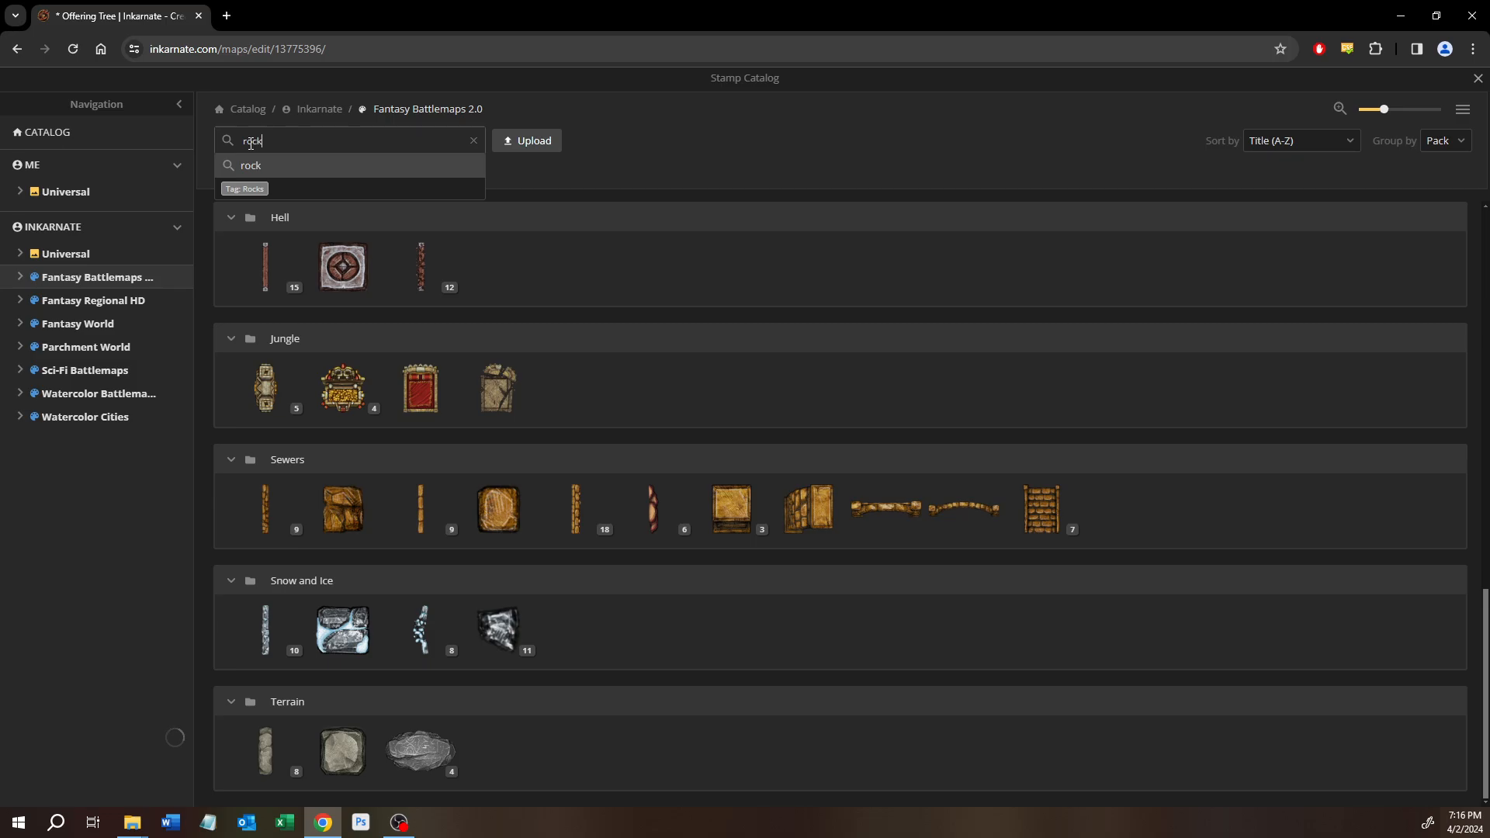
key("Return")
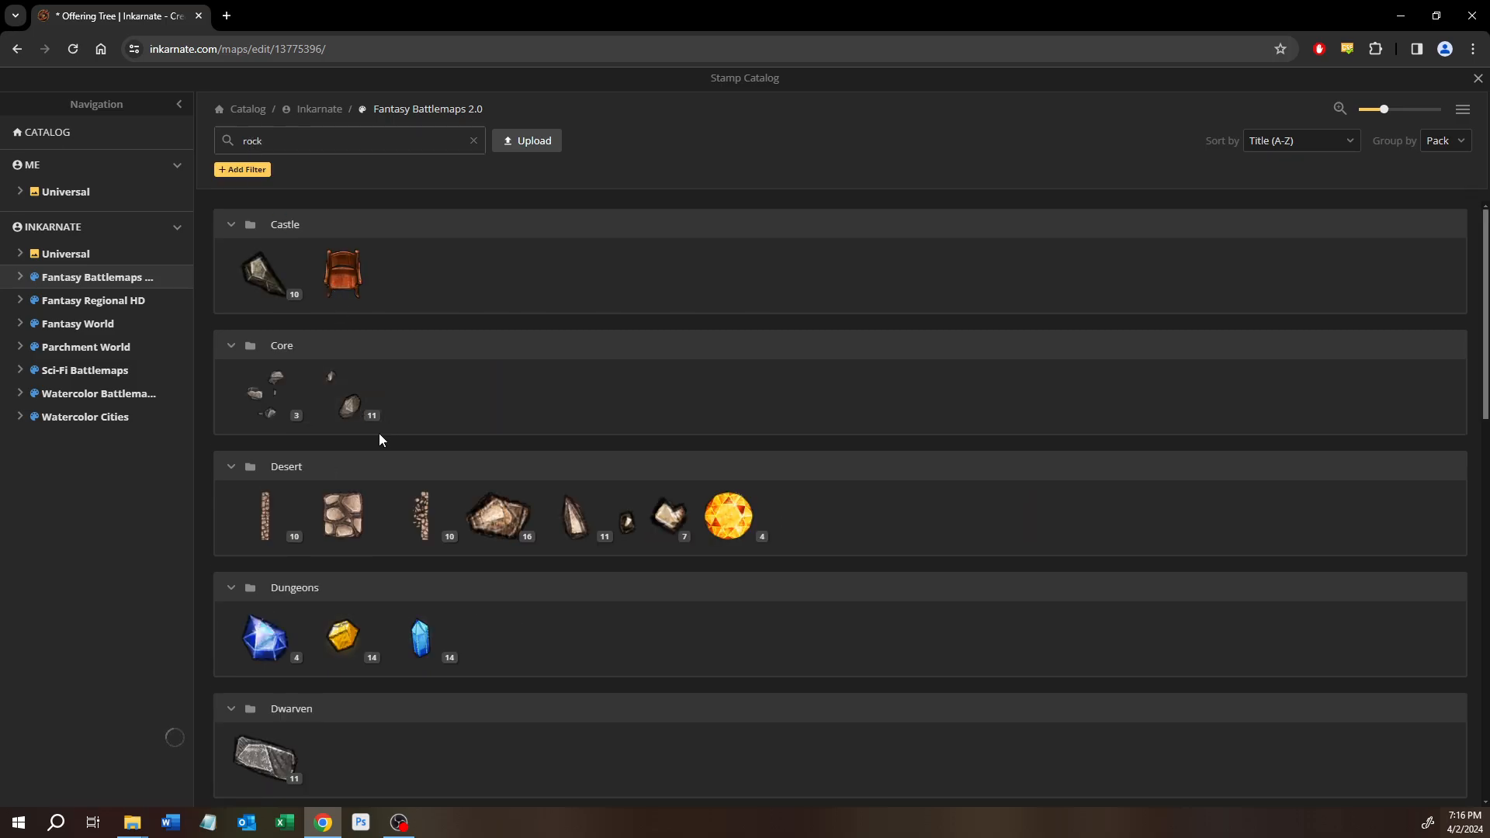
left_click(350, 401)
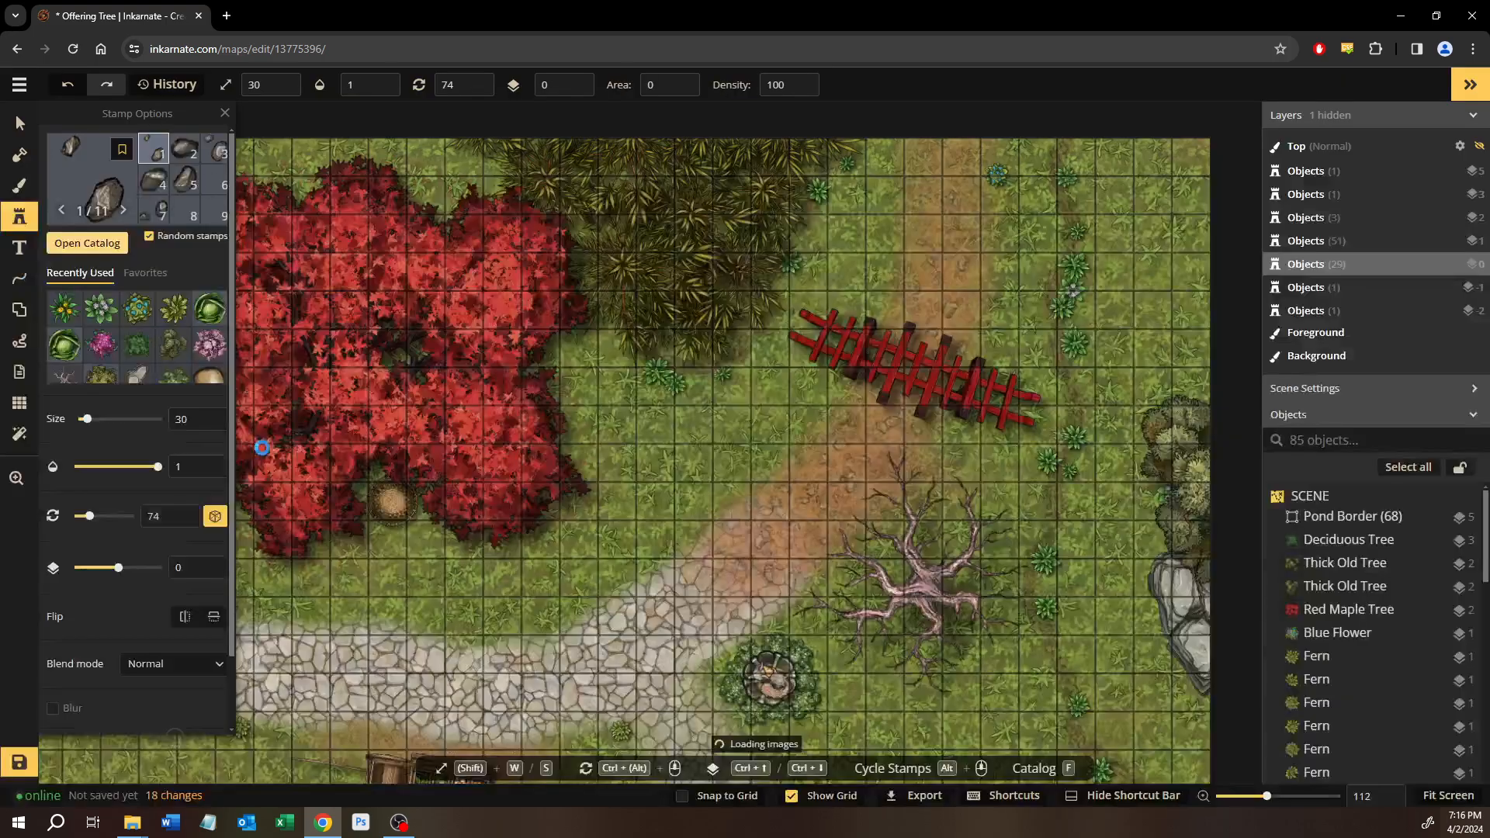
Adjust the rock stamp's color to saturation 2 and brightness 118 in its advanced settings.
scroll(662, 659, "up", 4)
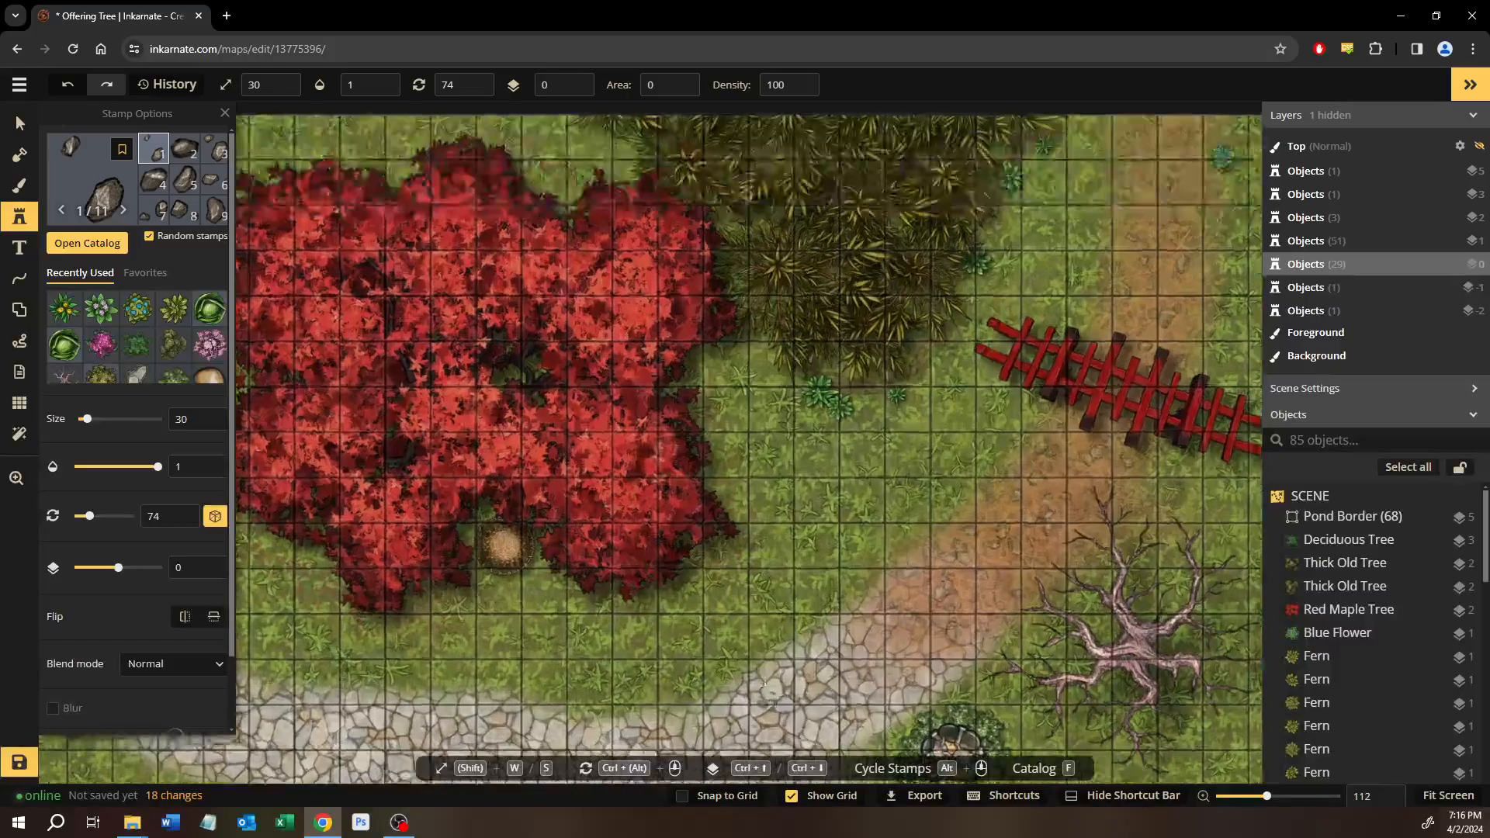
scroll(662, 660, "up", 7)
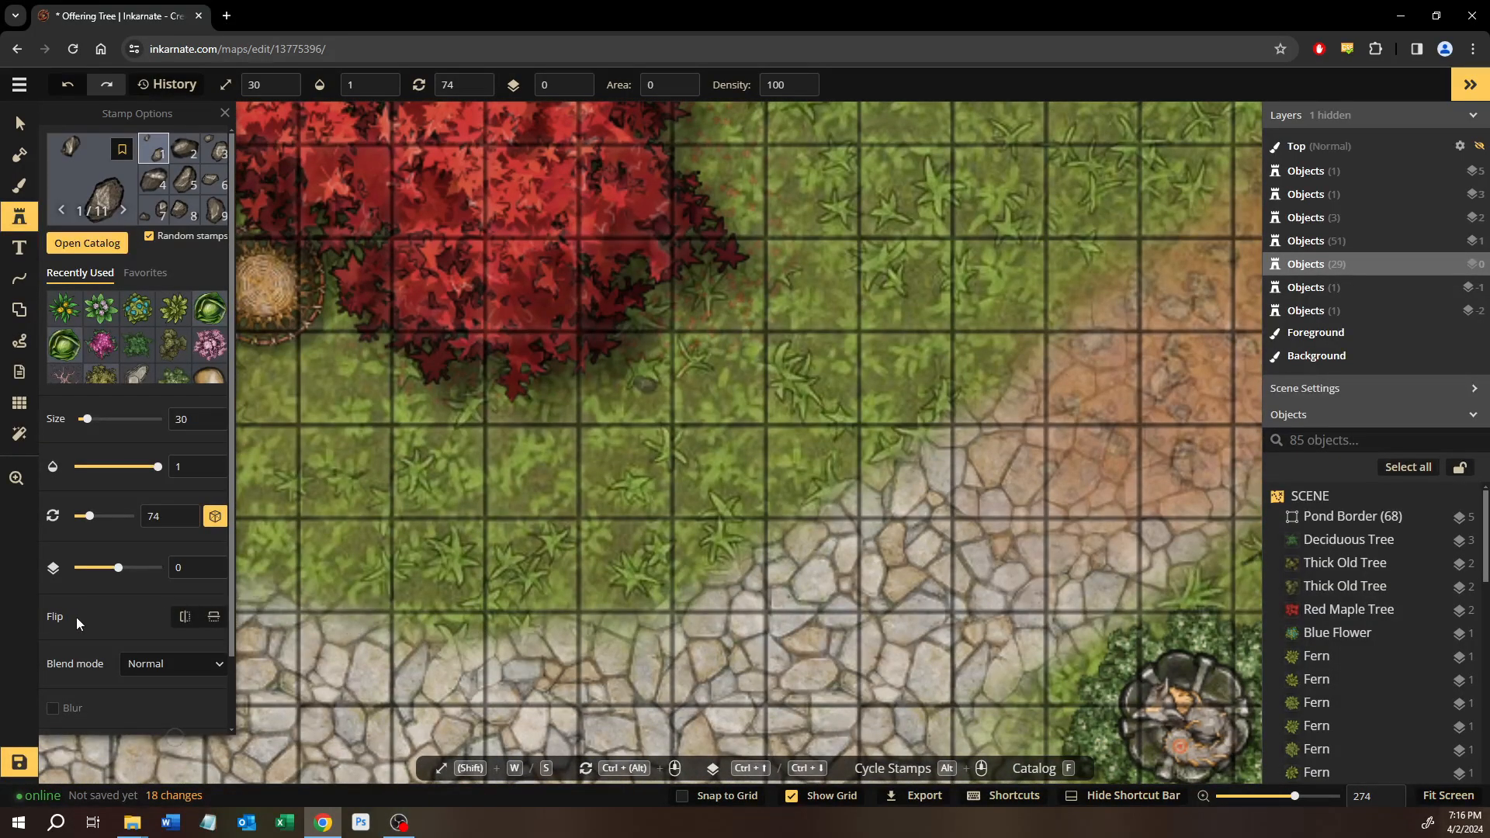
scroll(129, 590, "down", 1)
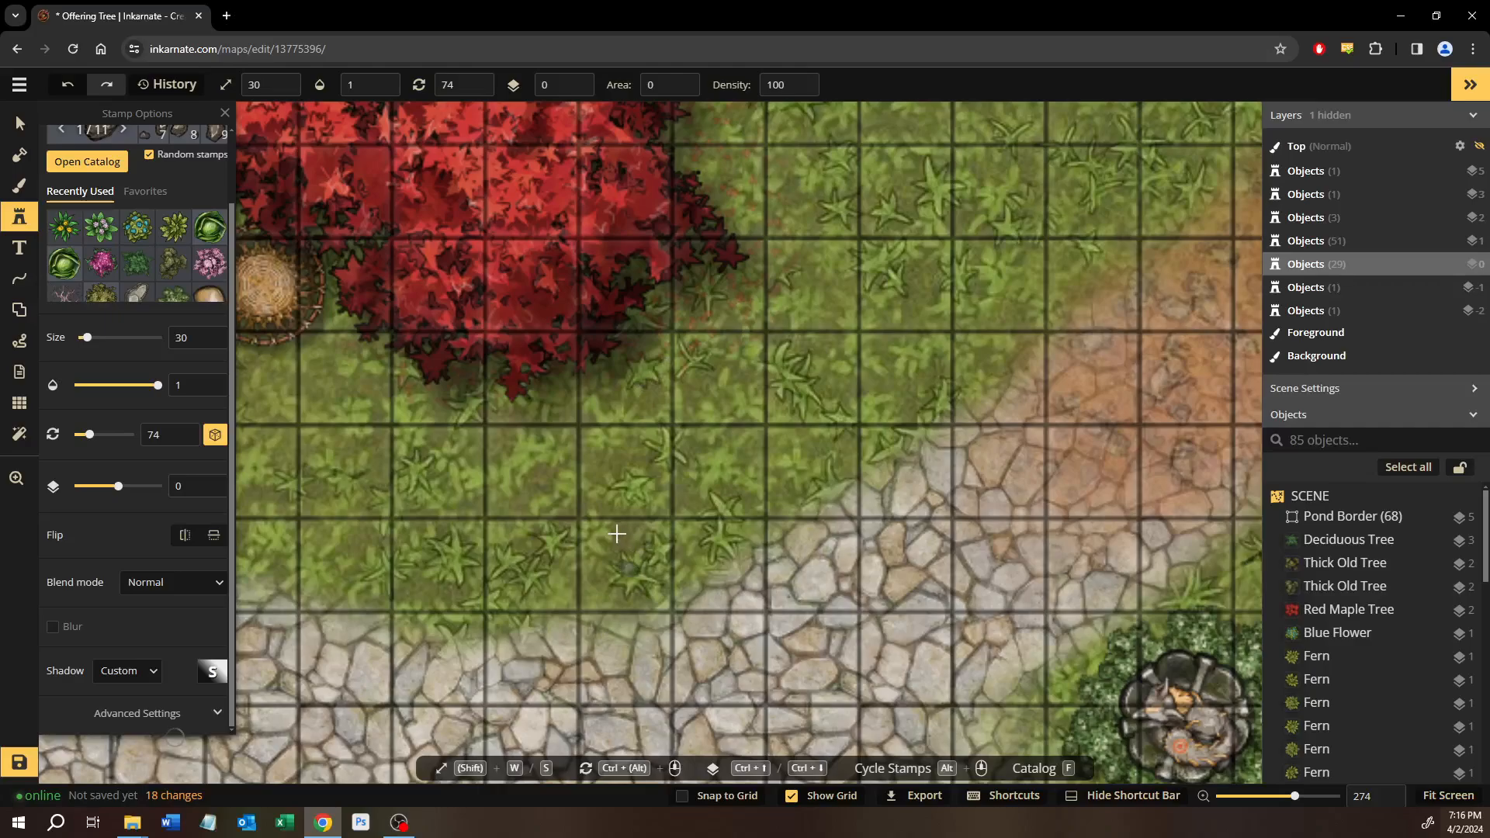
left_click(138, 713)
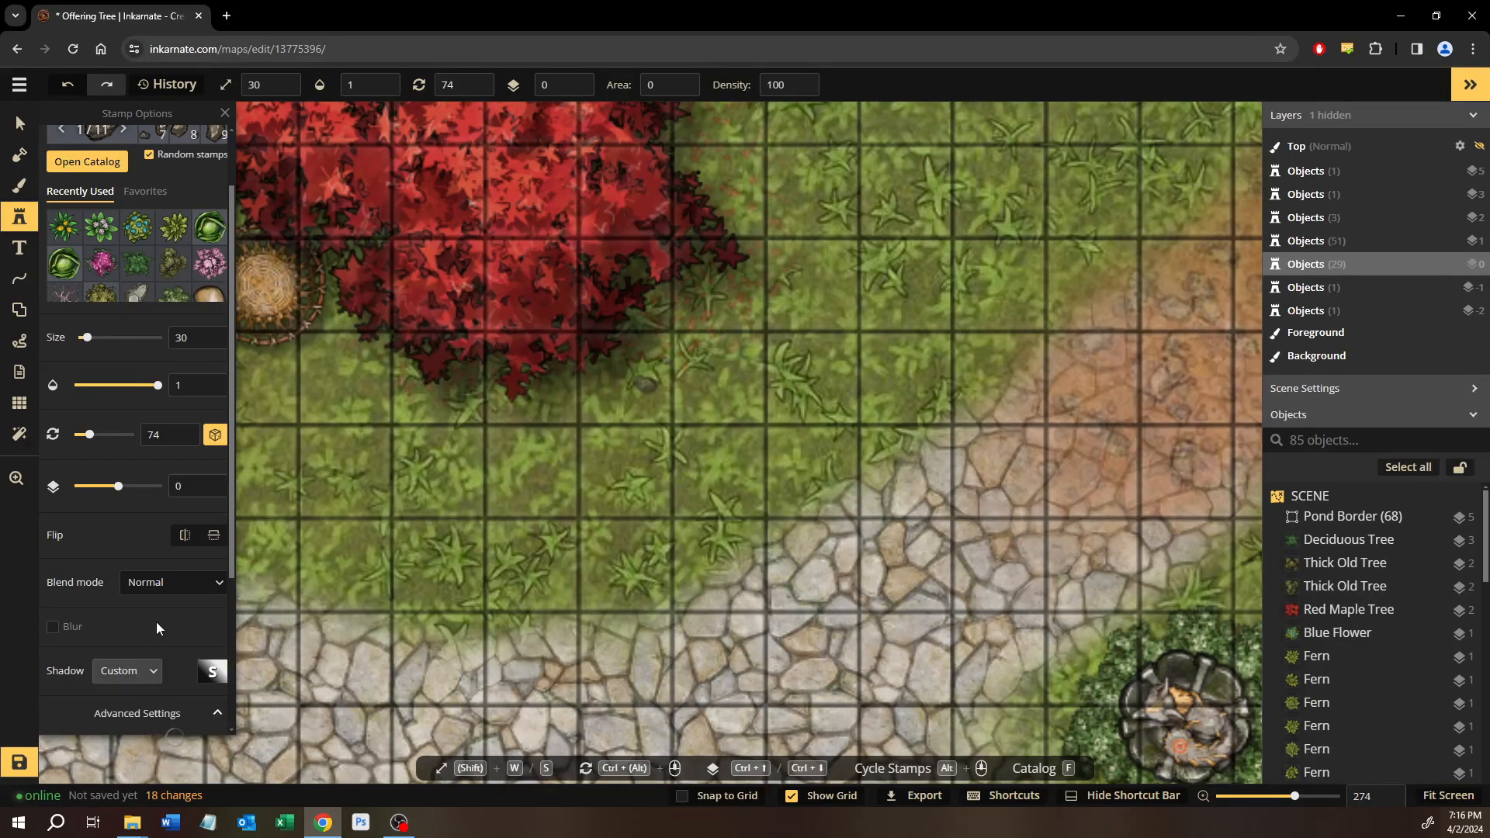
scroll(147, 621, "down", 2)
scroll(148, 621, "down", 1)
left_click(119, 515)
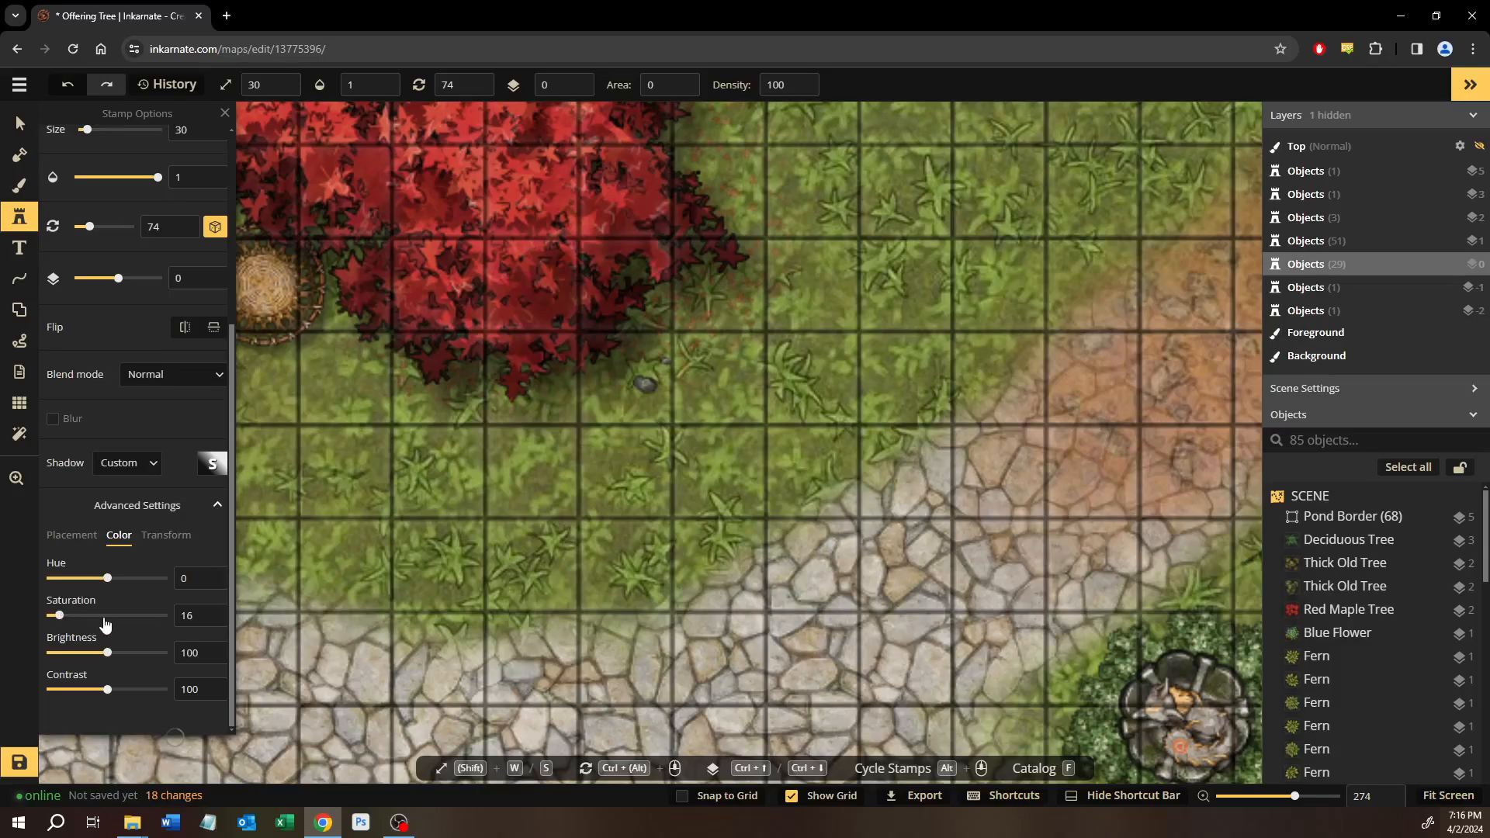
left_click_drag(134, 628, 11, 604)
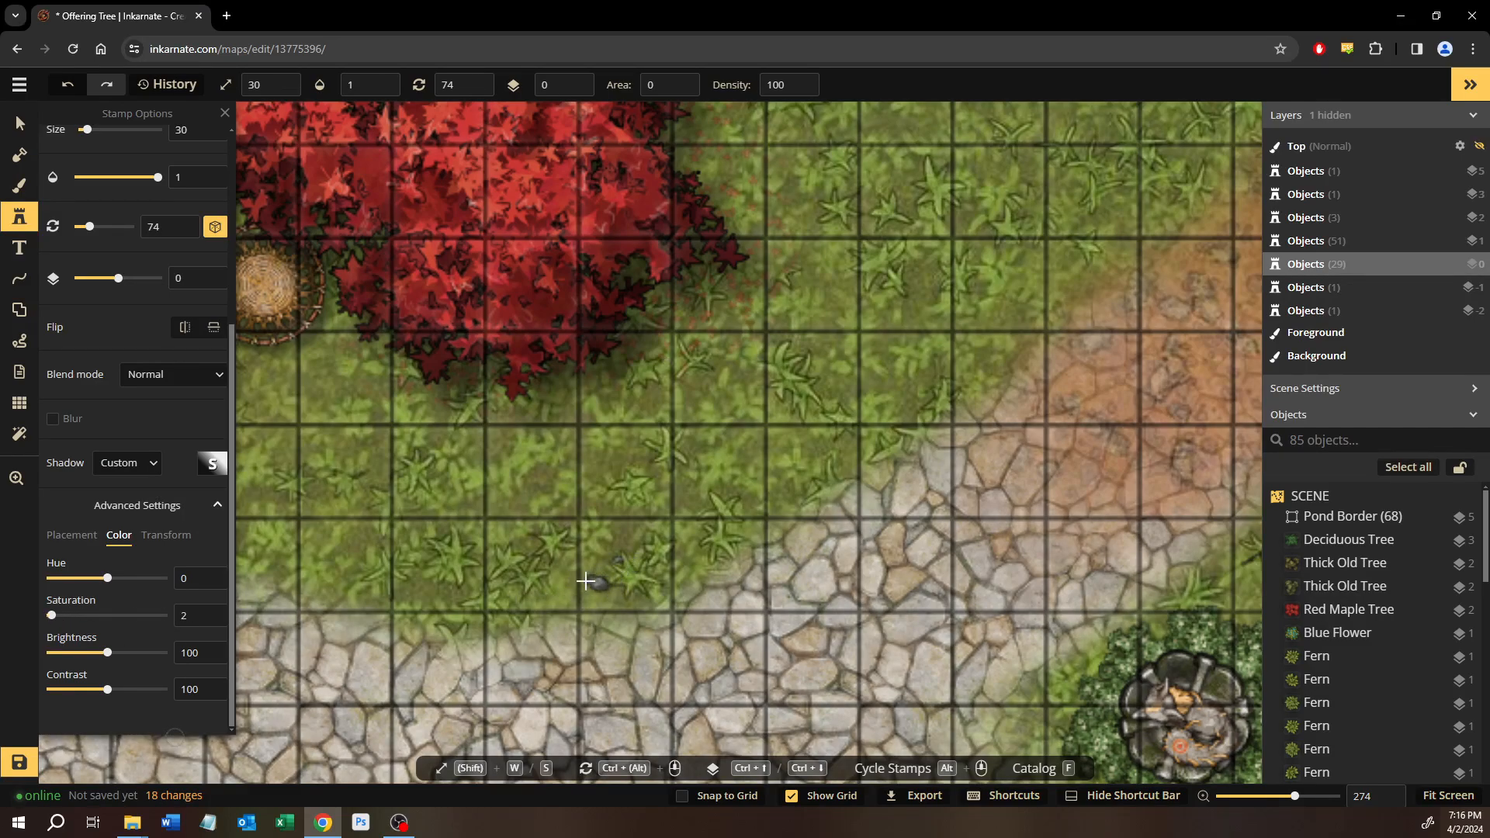
left_click(117, 655)
Place small grey rocks along the northern edge of the stone path, from below the red maple trees westward past the pond.
left_click_drag(452, 612, 765, 610)
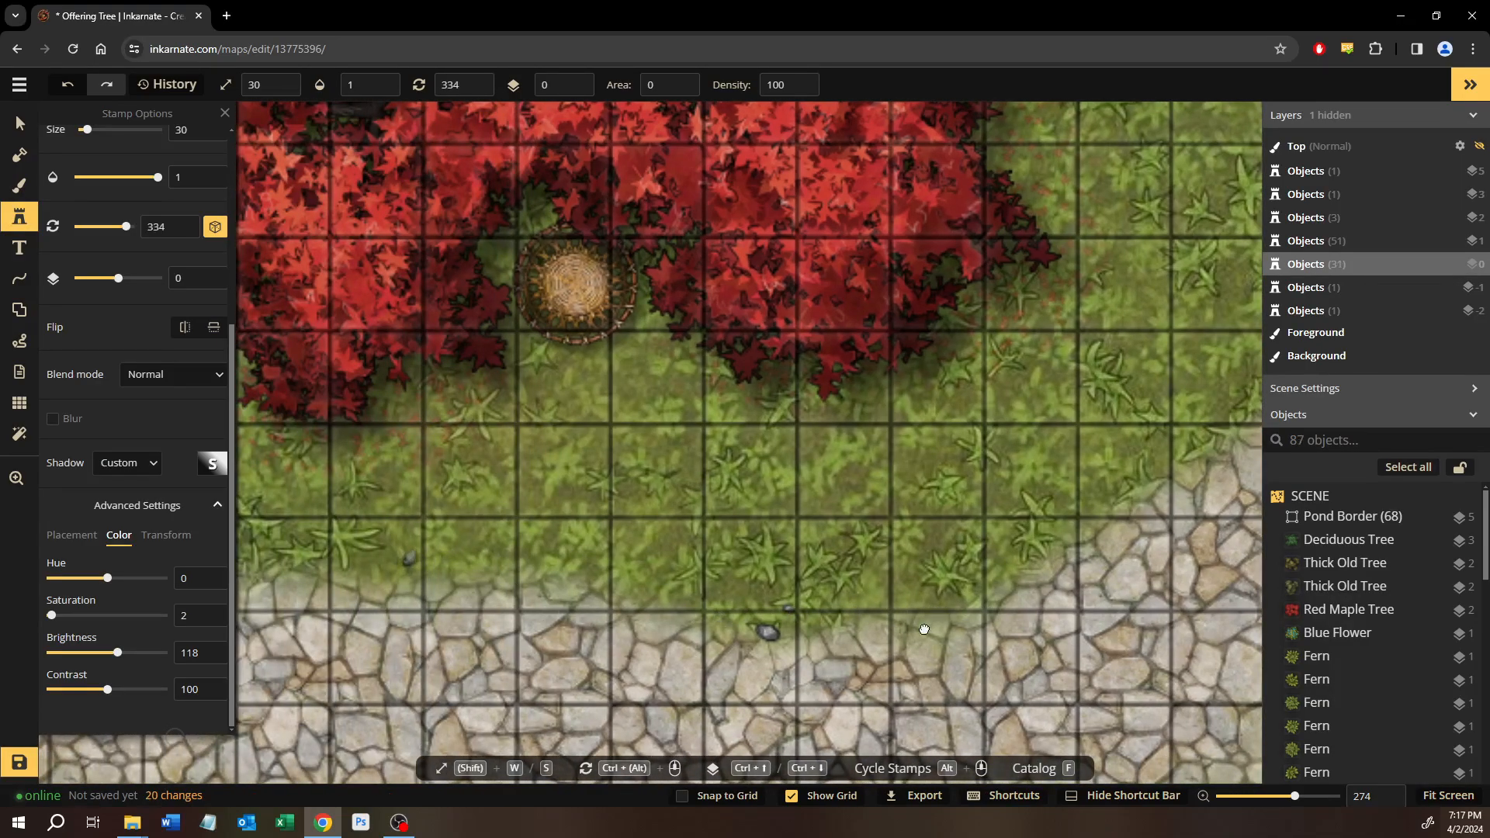
left_click_drag(377, 556, 1006, 620)
left_click_drag(336, 420, 536, 512)
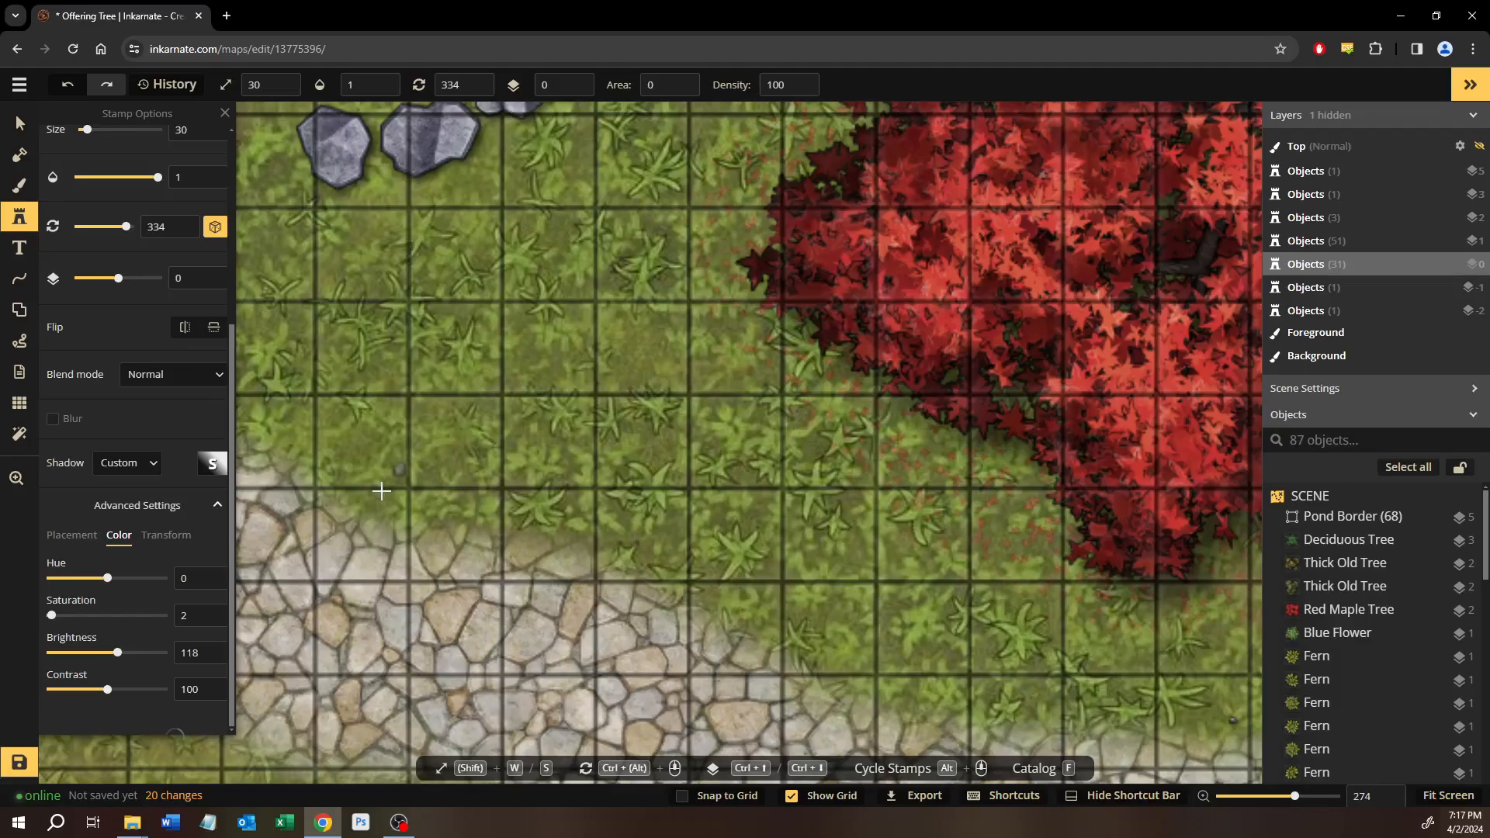
left_click(342, 433)
left_click_drag(341, 433, 628, 516)
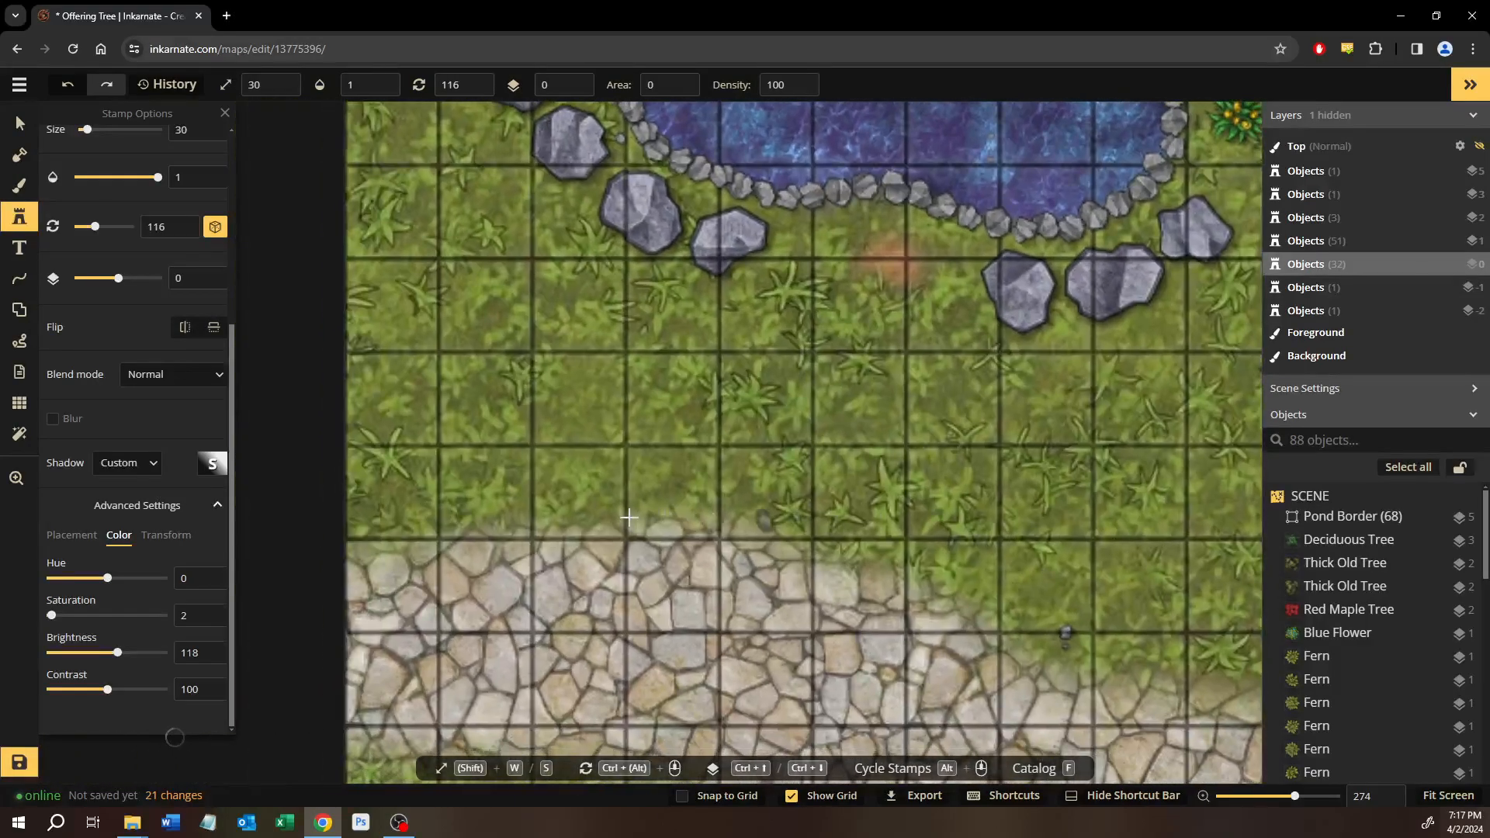
left_click_drag(529, 496, 510, 172)
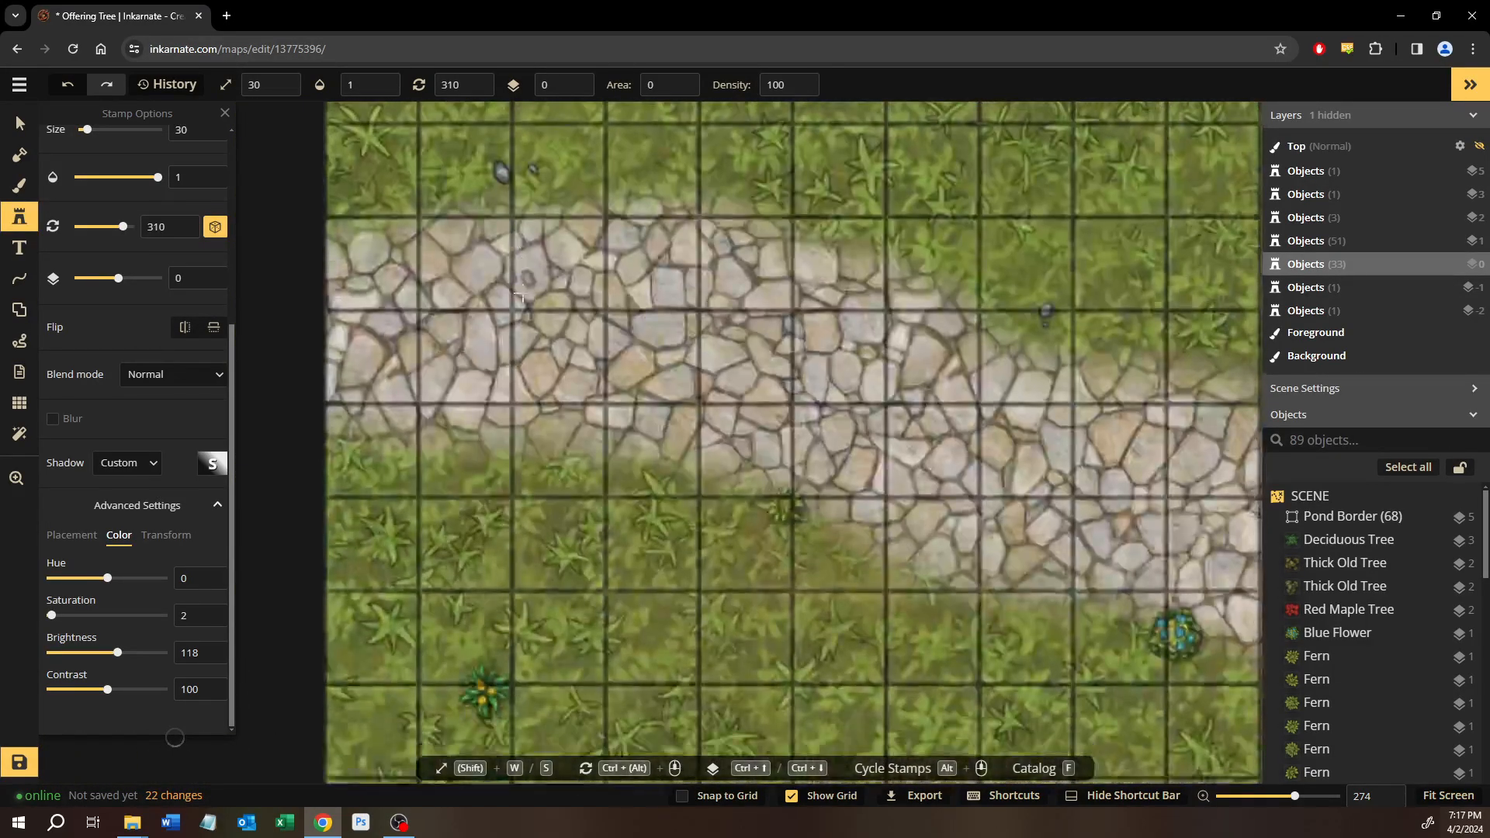
Place small grey rocks on the grass along the southern edge of the stone path, heading east toward the vegetable cart.
left_click(793, 593)
left_click_drag(794, 593, 222, 342)
left_click(906, 588)
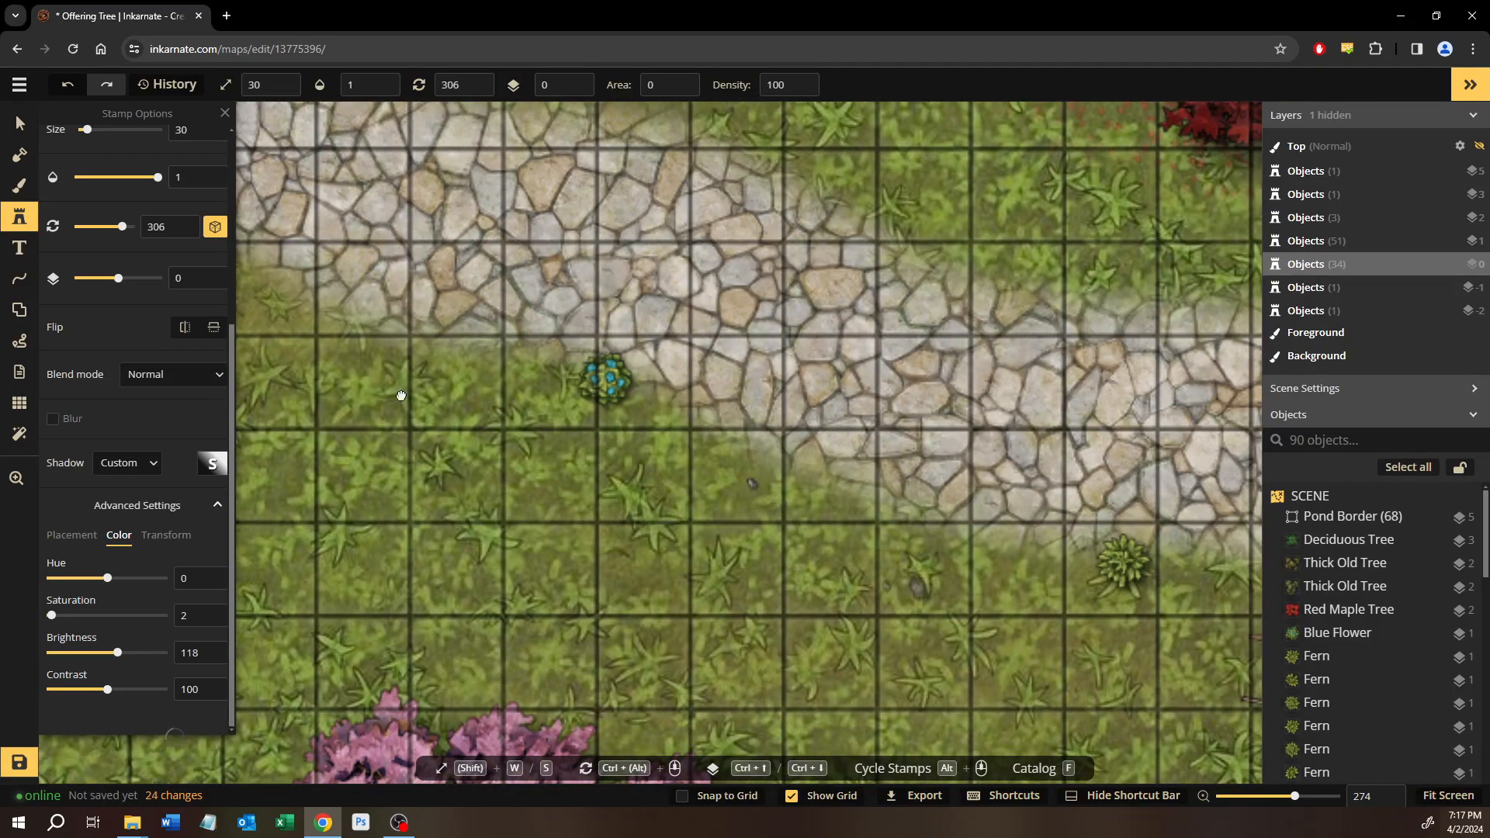
left_click_drag(912, 590, 266, 365)
left_click_drag(692, 373, 634, 388)
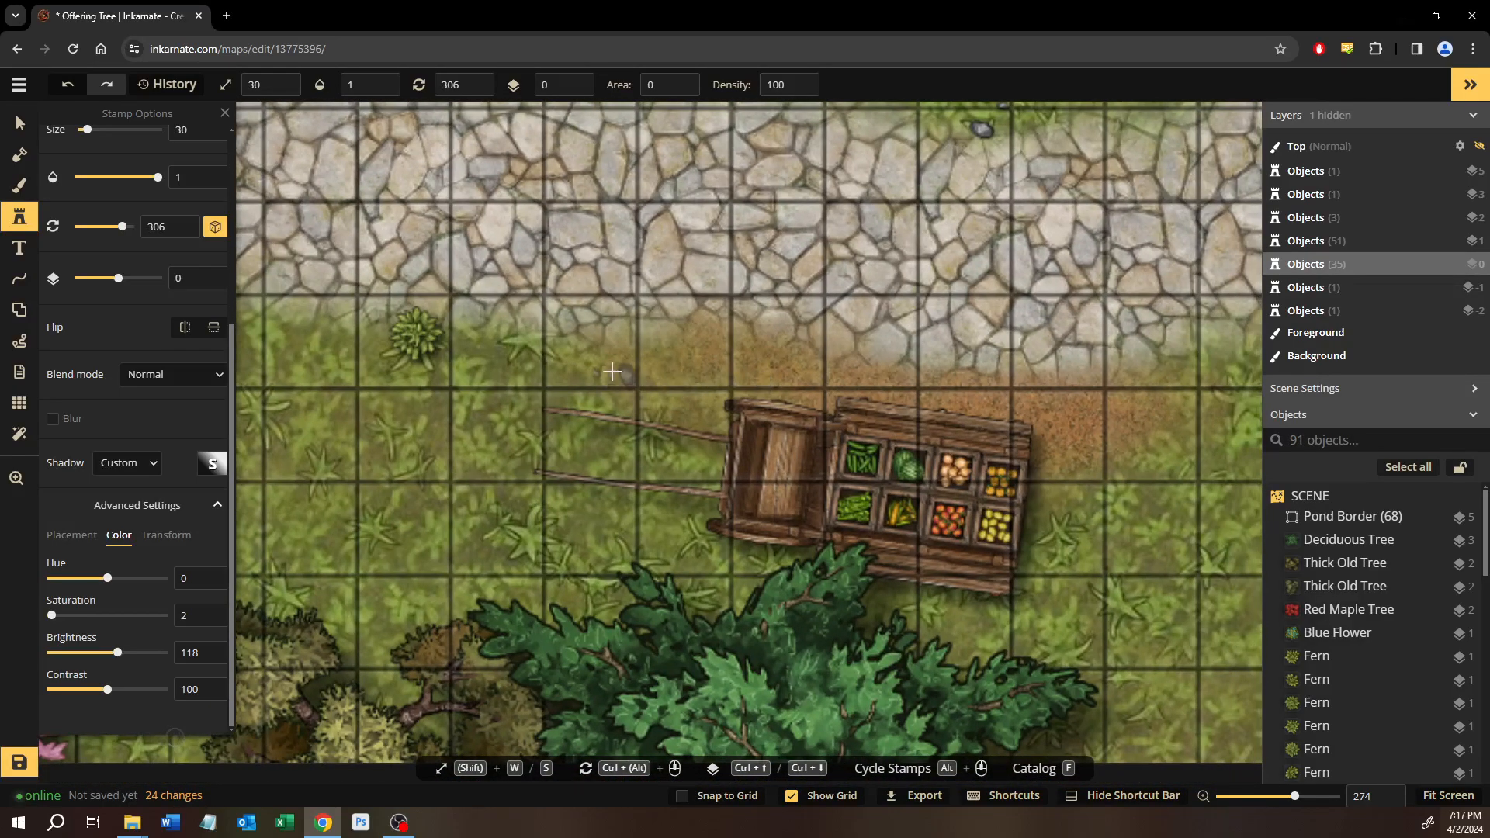
Place more small grey rocks east of the vegetable cart and on the grass between the stone path and the southeastern pink tree.
left_click(1195, 451)
left_click_drag(1196, 450, 372, 464)
left_click_drag(729, 429, 553, 386)
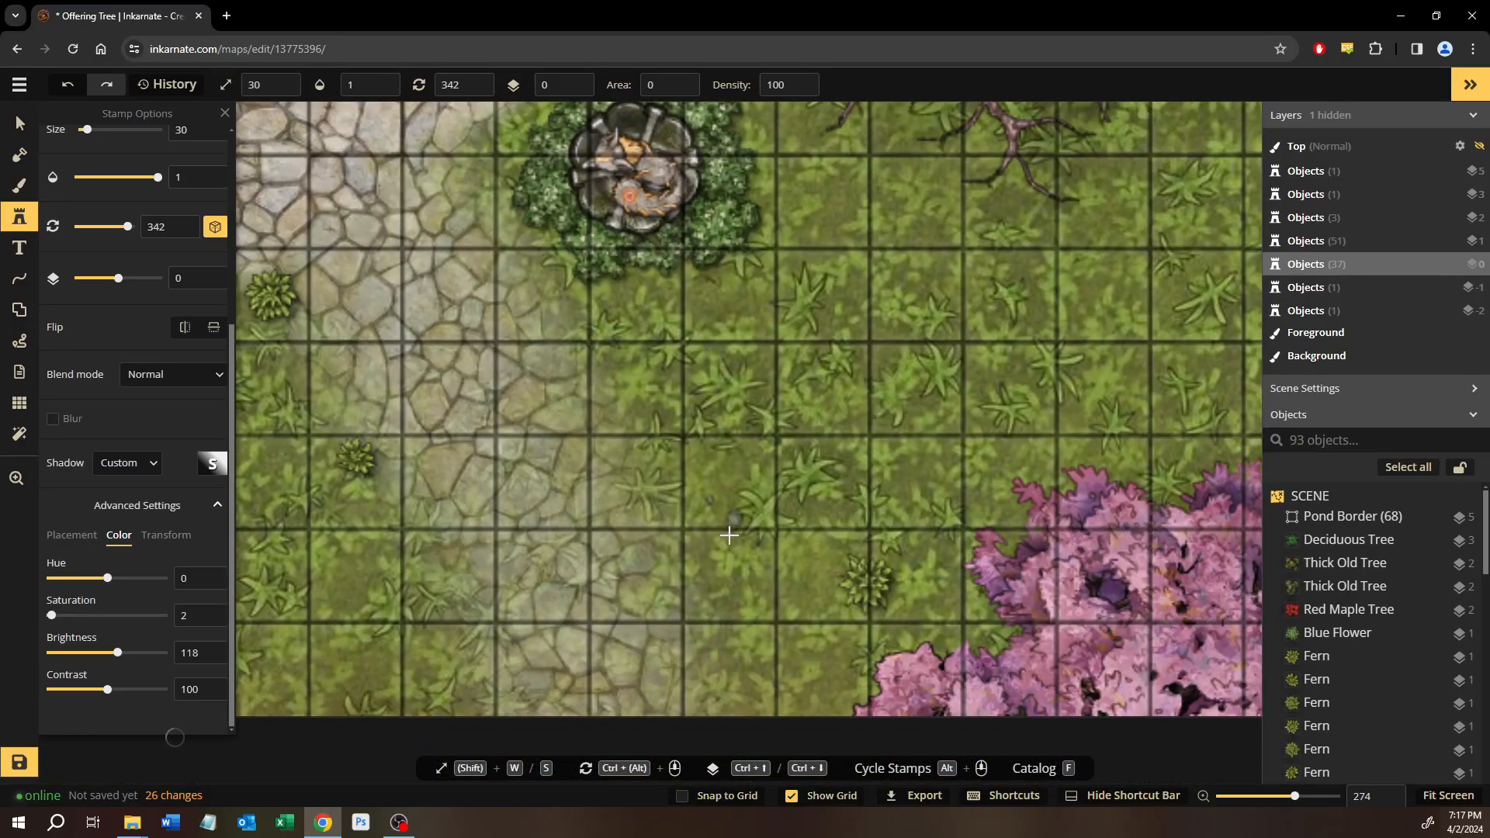
left_click(716, 559)
left_click_drag(780, 402, 632, 705)
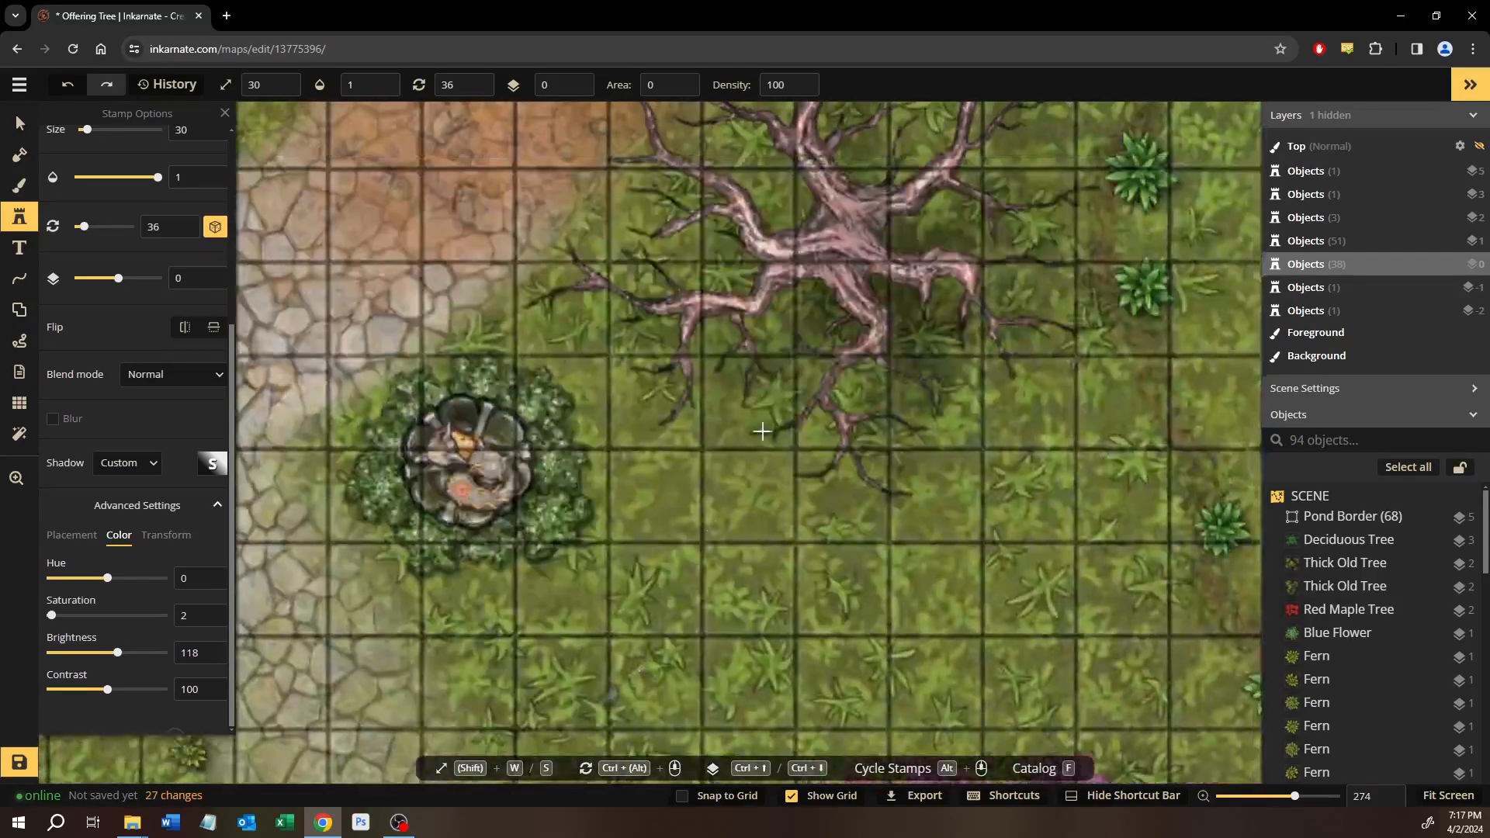
Place small grey rocks beside the large boulders and bushes near the map's eastern border.
left_click_drag(1172, 330, 791, 469)
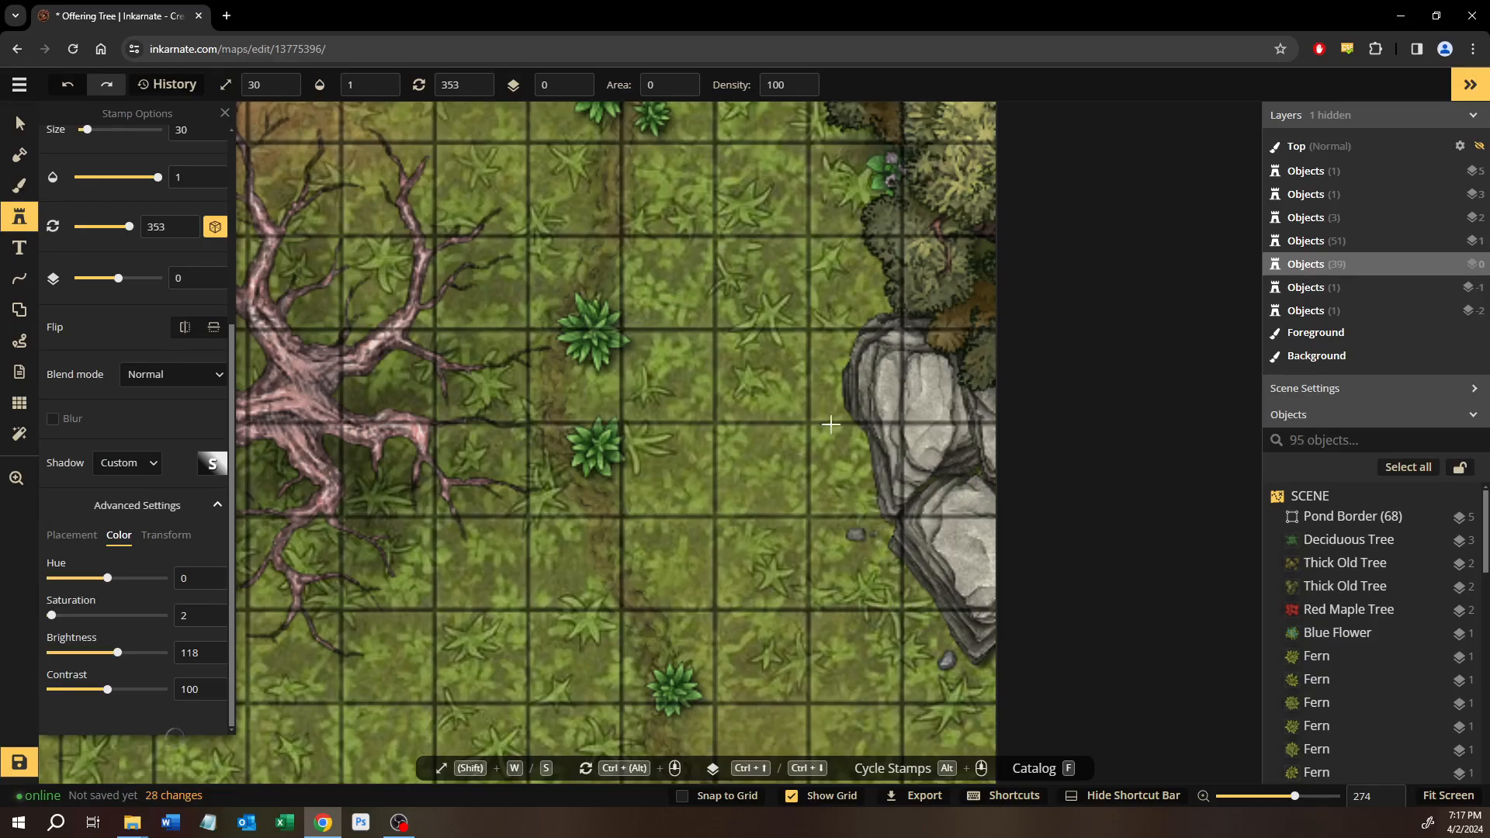
left_click(856, 296)
scroll(807, 281, "down", 1)
left_click_drag(786, 288, 862, 568)
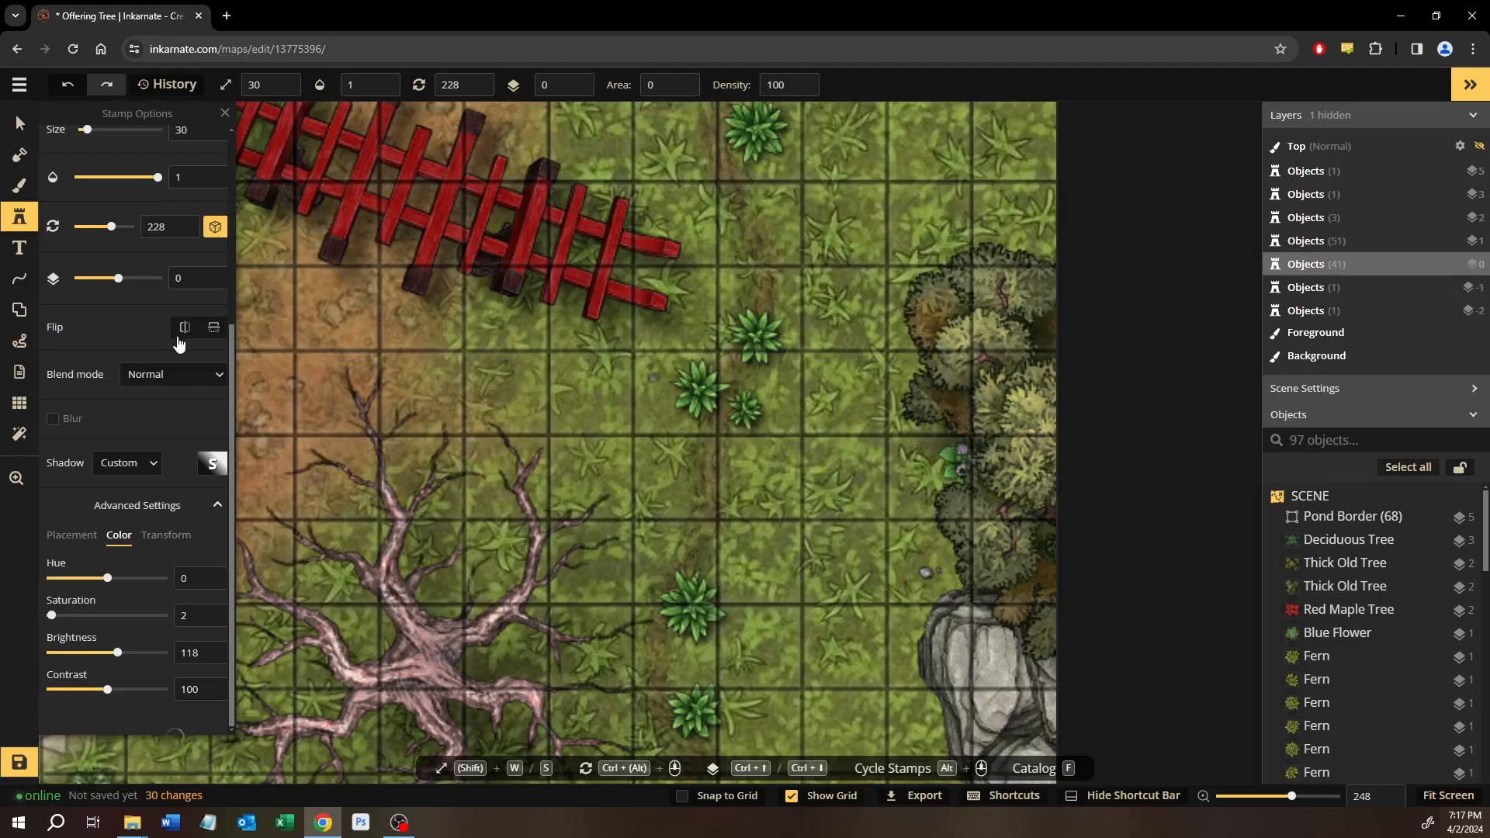
Set the rock stamp's size to 20, its saturation to 200 and its brightness to 100.
left_click(73, 536)
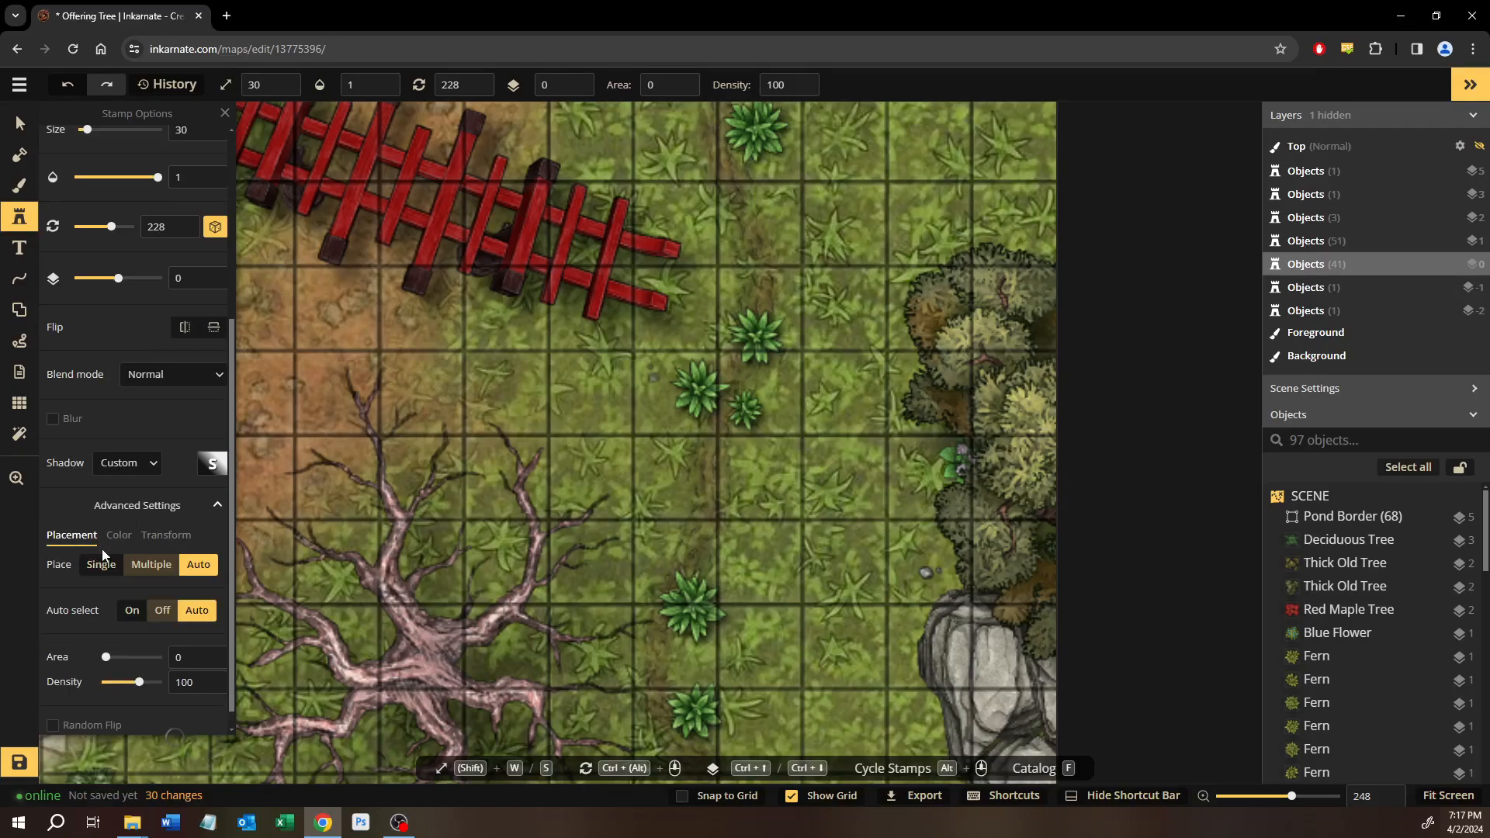
scroll(96, 309, "up", 3)
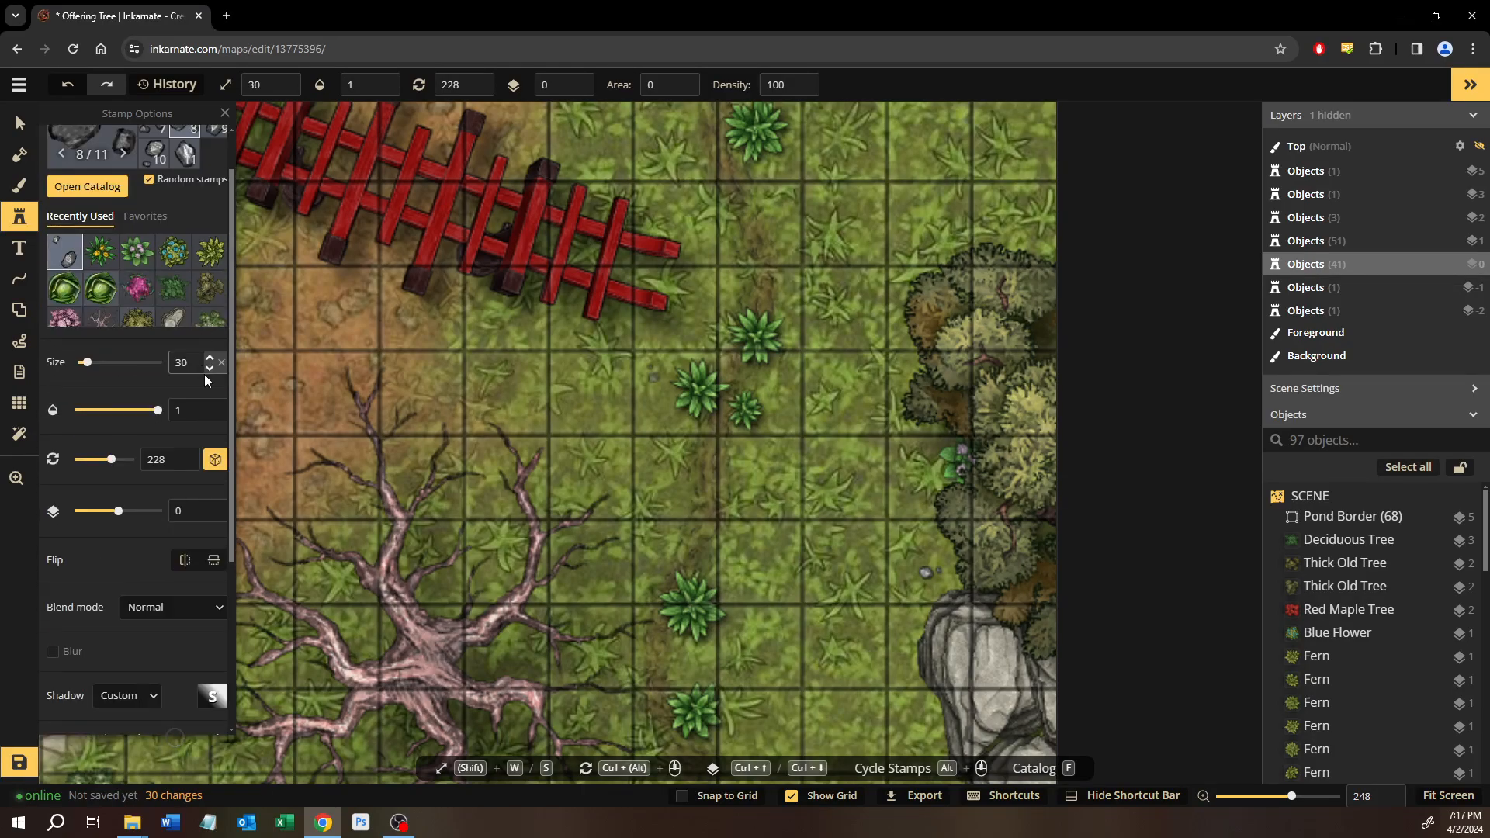
left_click(210, 368)
left_click(210, 368)
left_click(209, 368)
scroll(159, 492, "down", 3)
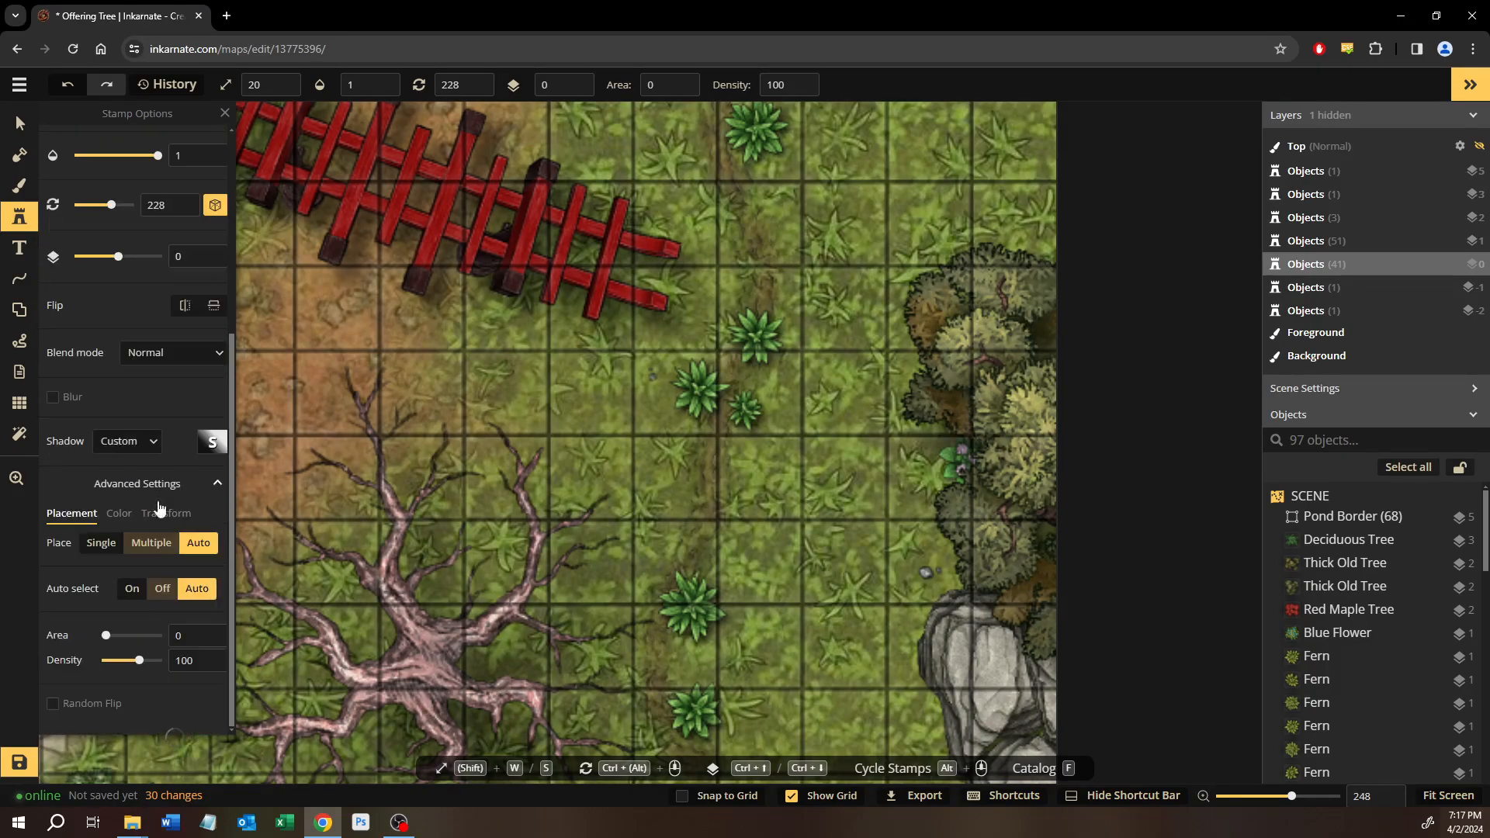
left_click(119, 514)
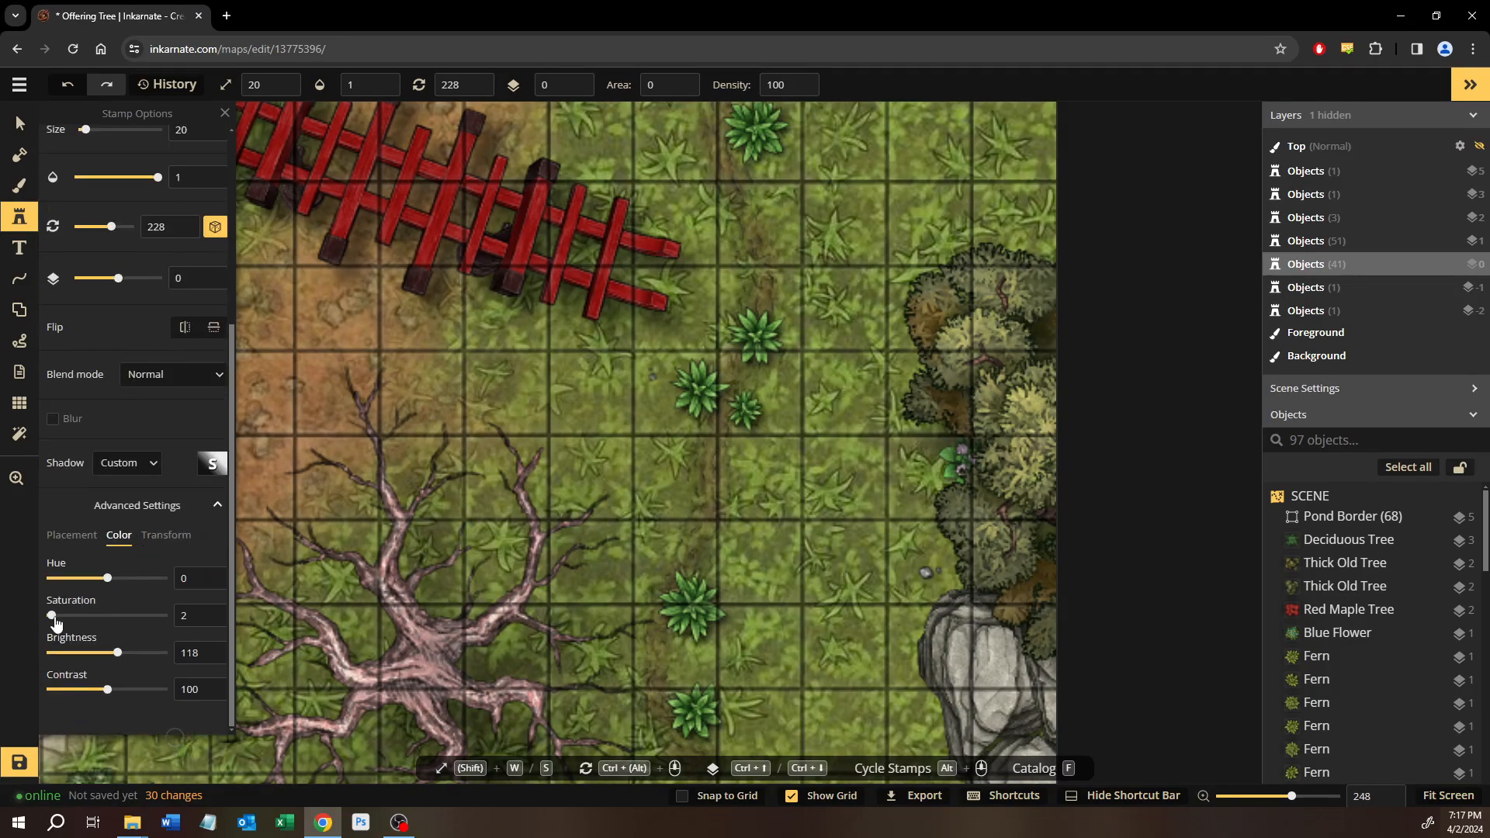
left_click(196, 618)
type("200")
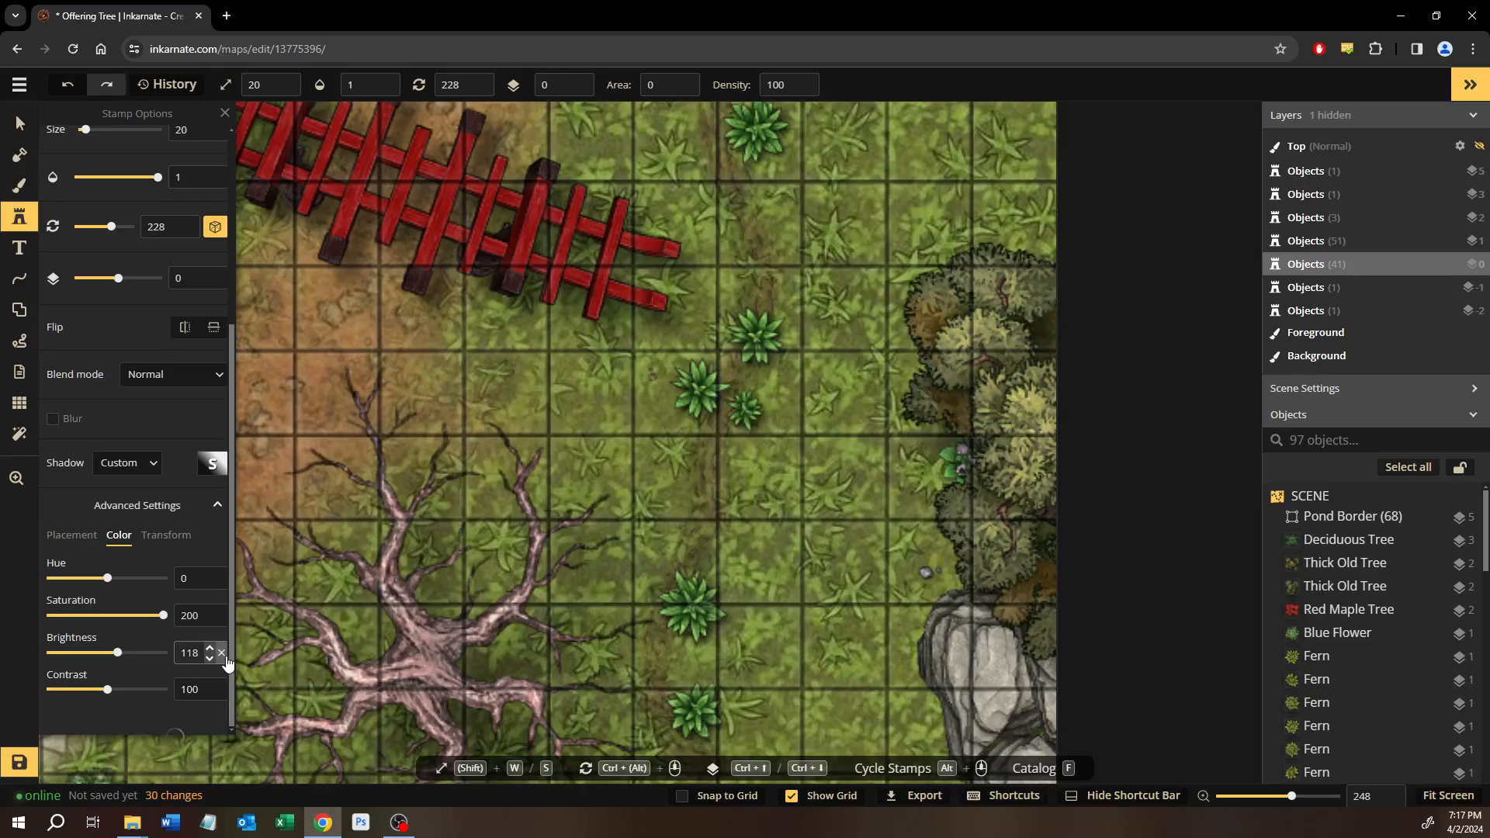
scroll(676, 491, "up", 2)
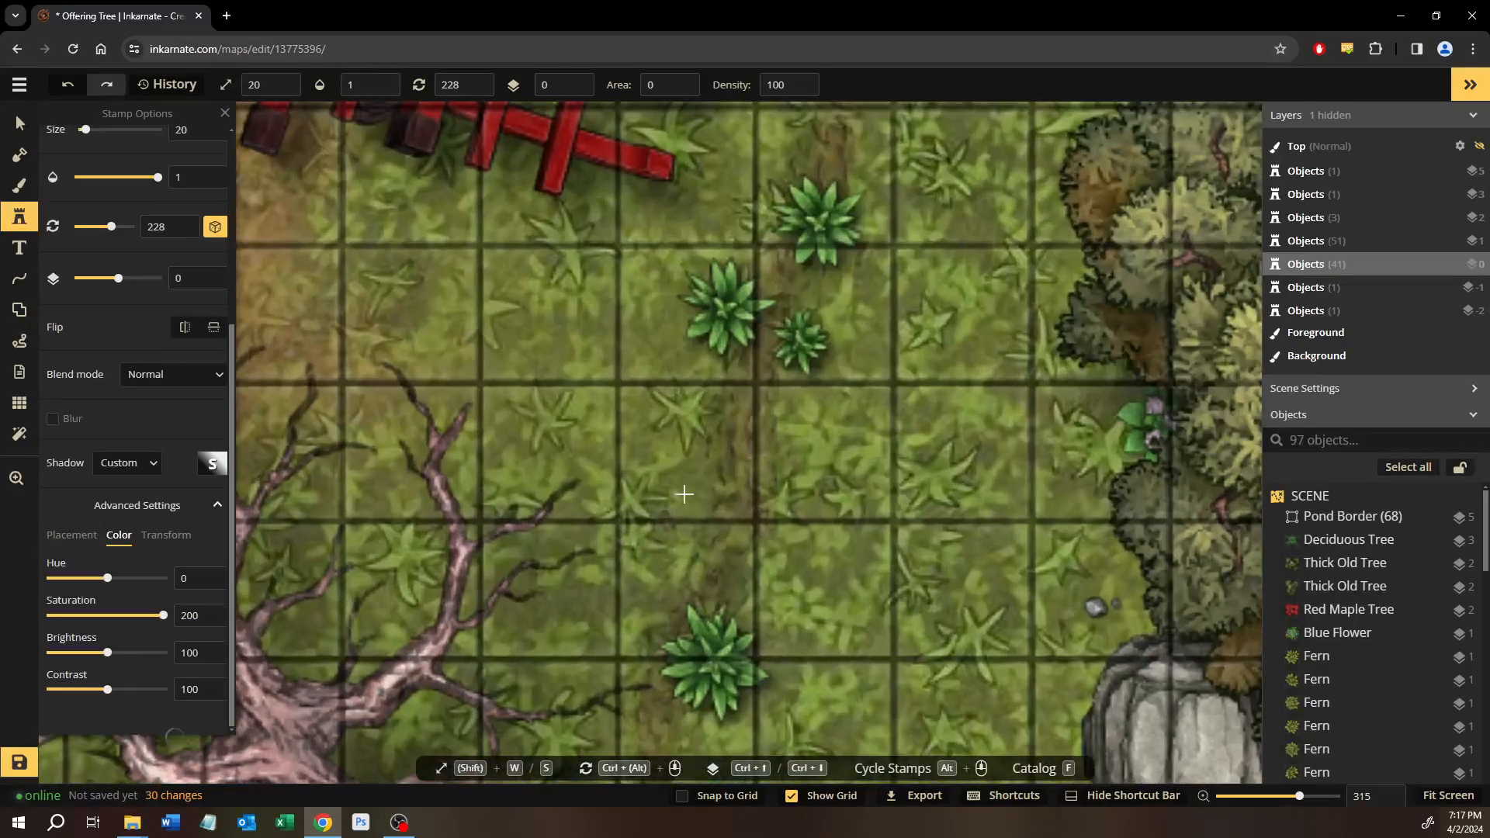
Place smaller, more saturated rocks along the line of green ferns between the bare tree and the map's northern border.
left_click(687, 499)
left_click_drag(688, 256, 641, 660)
left_click_drag(672, 423, 666, 590)
left_click_drag(682, 373, 753, 803)
left_click(806, 288)
left_click_drag(557, 407, 1088, 240)
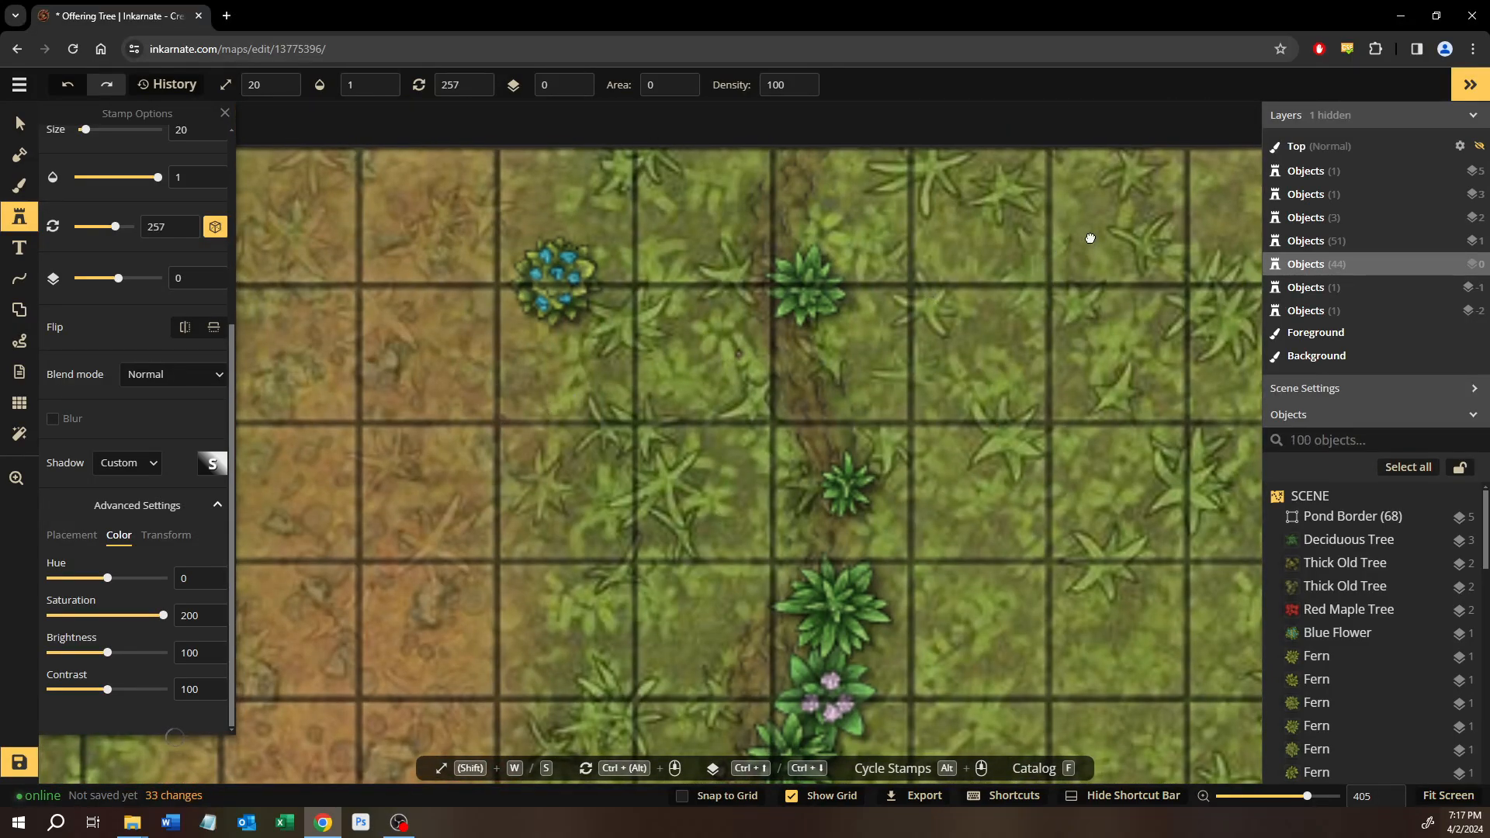
Place small saturated rocks beside the ferns south of the bamboo grove and along the grove's eastern edge.
left_click_drag(415, 451, 625, 259)
left_click_drag(566, 469, 670, 191)
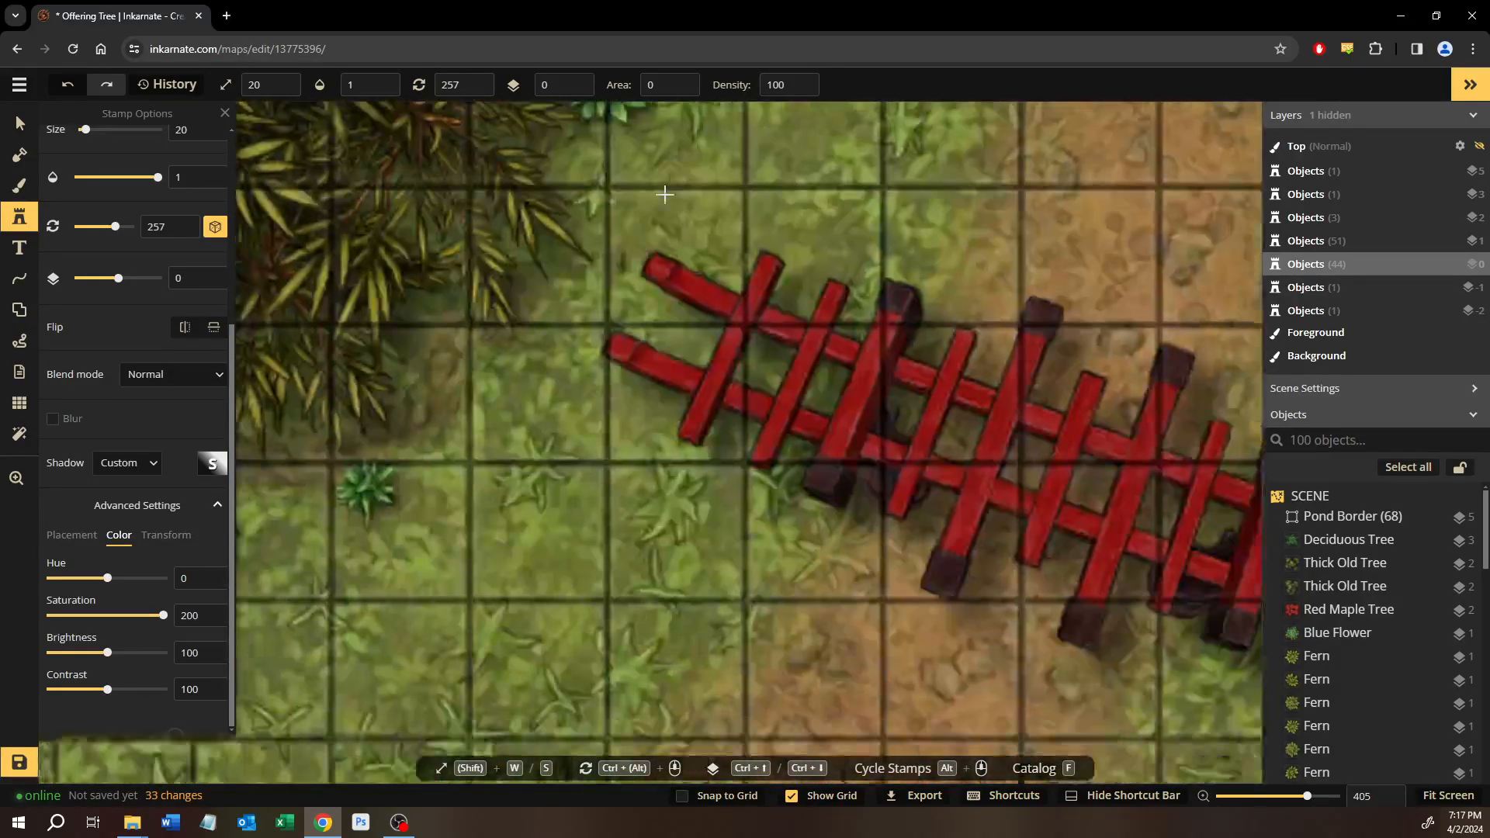
left_click_drag(558, 371, 1076, 388)
left_click_drag(505, 466, 590, 248)
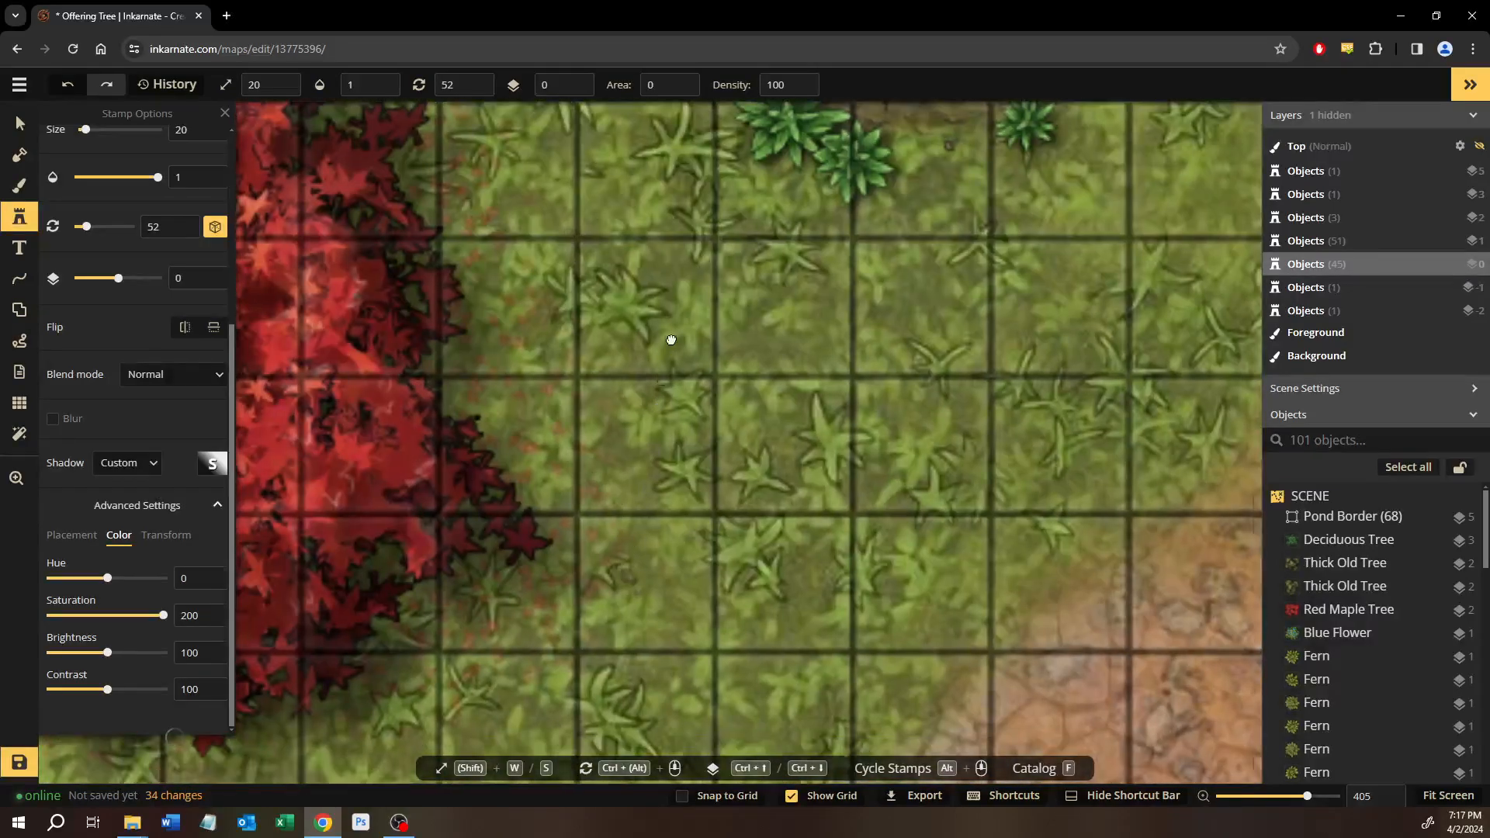
left_click_drag(669, 340, 536, 558)
left_click_drag(1031, 308, 812, 618)
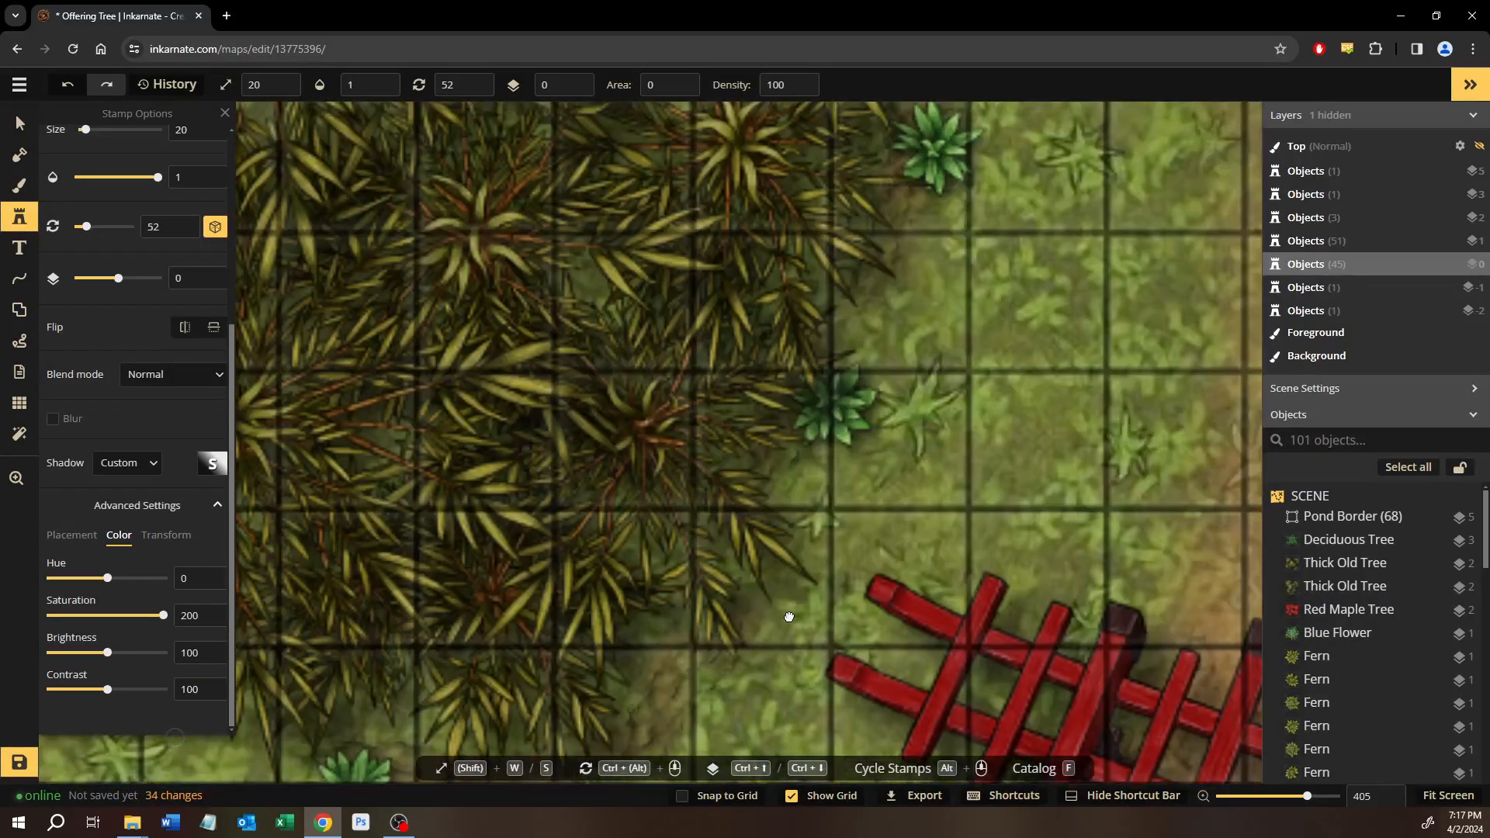
left_click_drag(934, 432, 794, 602)
Switch to the Select tool and examine the decorated map from the bamboo grove across to the pond, with nothing selected.
left_click(20, 123)
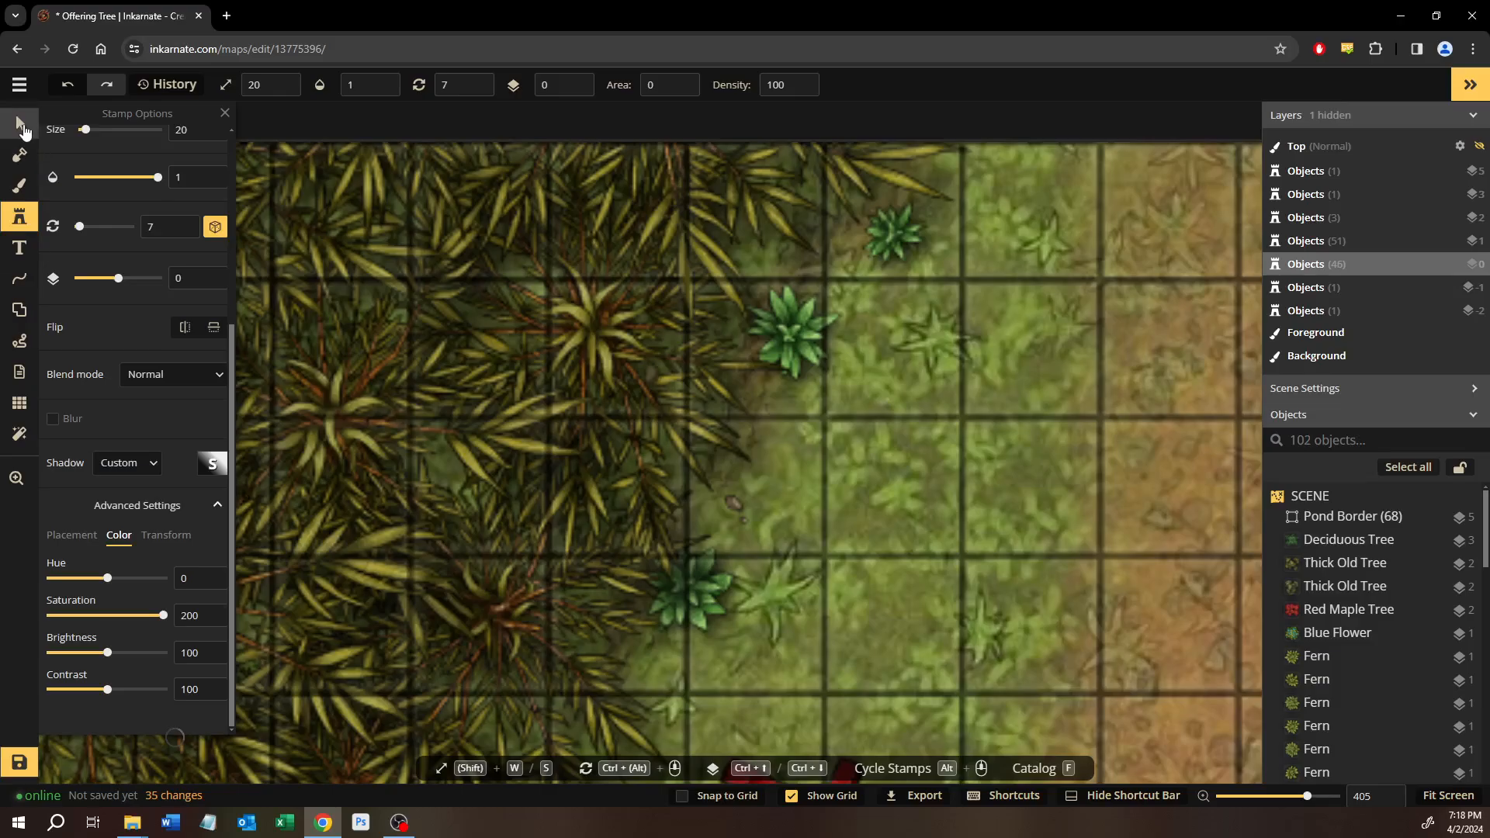
left_click(882, 453)
scroll(882, 453, "down", 2)
scroll(876, 460, "down", 2)
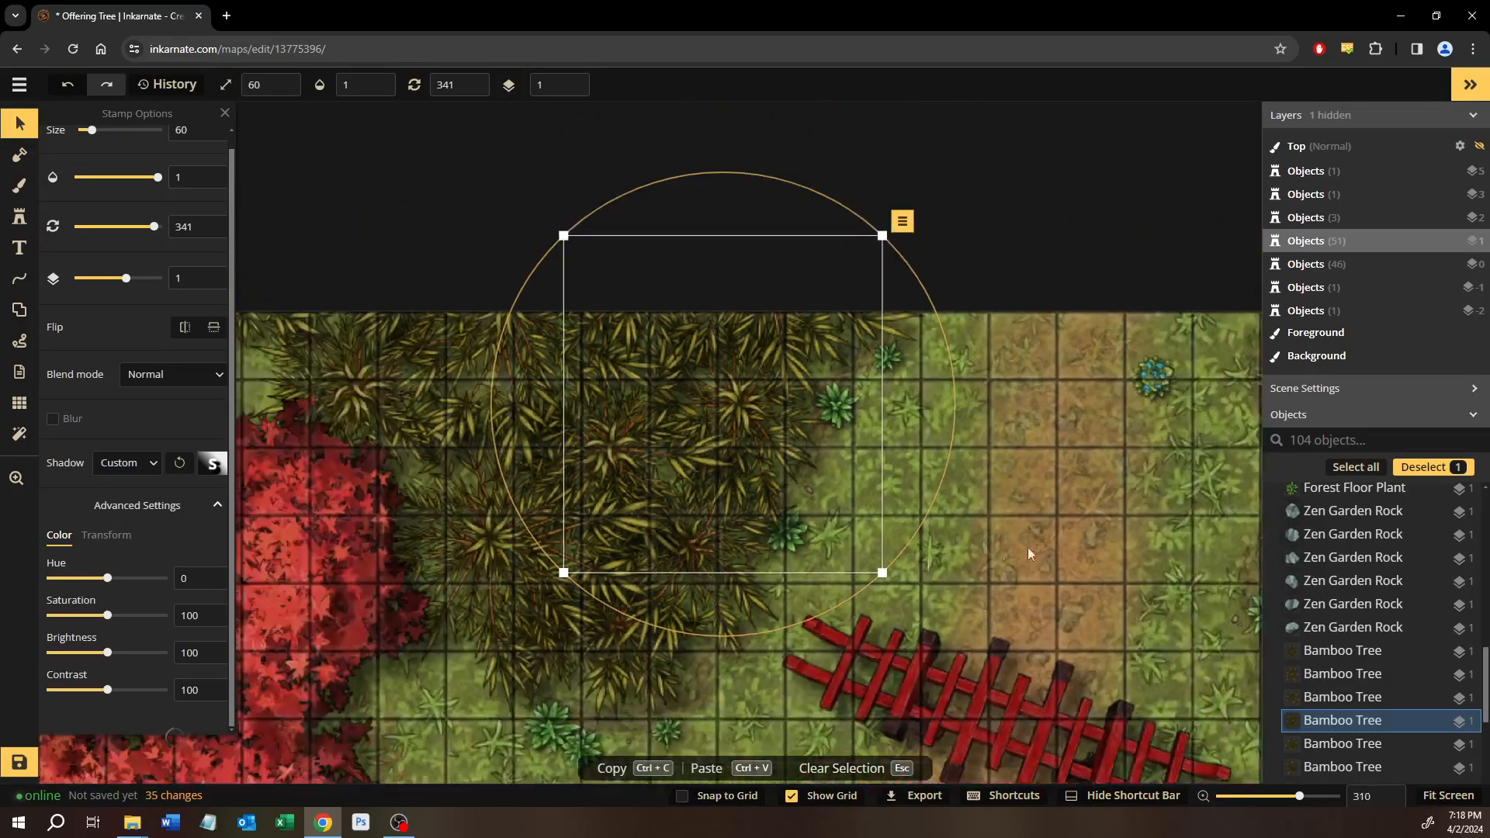
left_click(1027, 548)
left_click_drag(1027, 548, 575, 281)
scroll(575, 281, "down", 1)
scroll(522, 439, "down", 2)
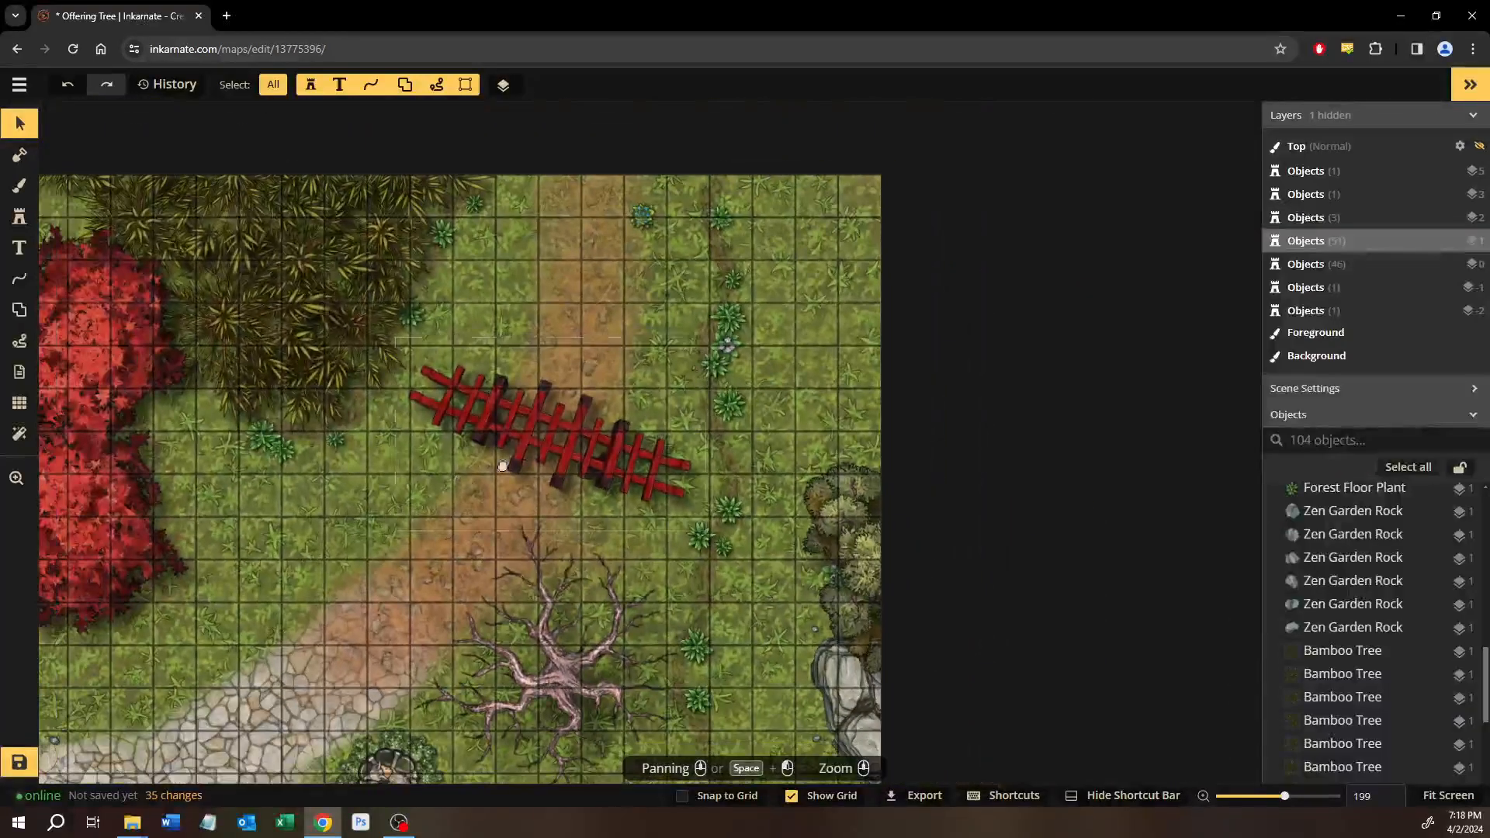
left_click_drag(125, 621, 590, 402)
scroll(584, 400, "down", 1)
left_click_drag(722, 487, 919, 627)
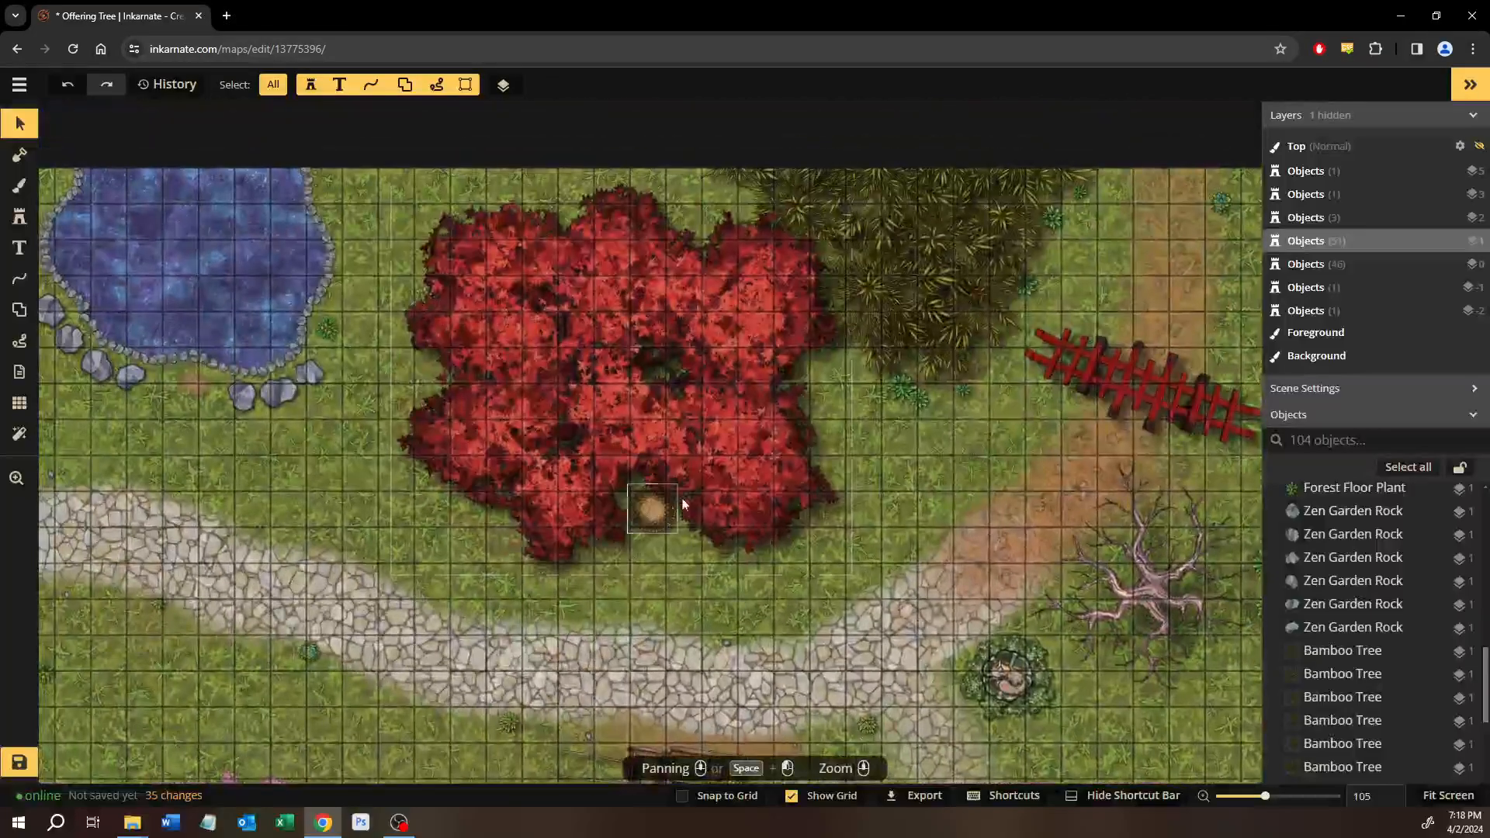
Save the decorated map.
scroll(685, 458, "down", 2)
left_click(20, 761)
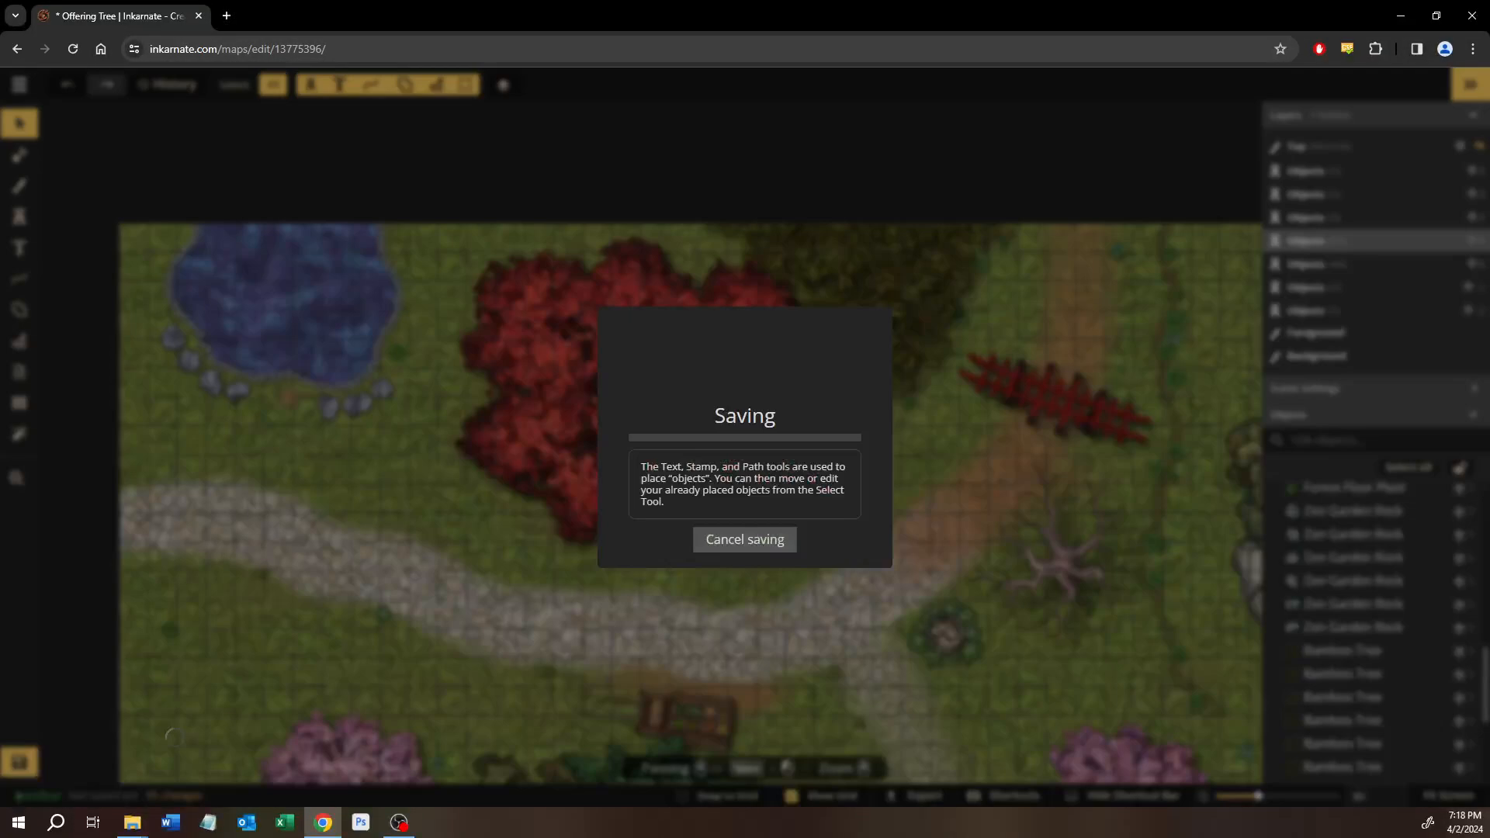
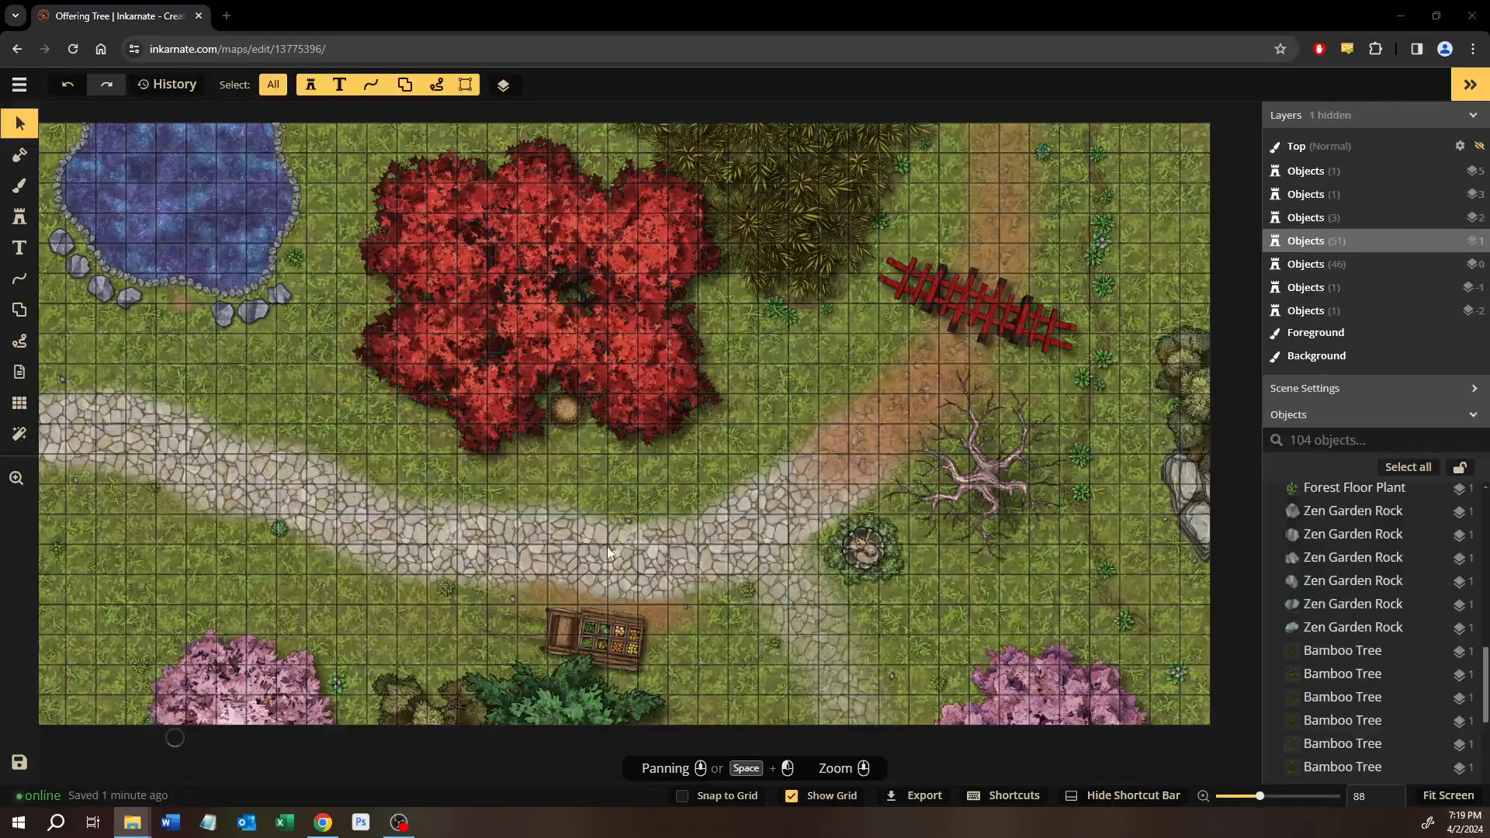
Clear the stamp catalog's rock search and choose the Bare Cherry Blossom Trees stamp from the Eastern pack of Fantasy Battlemaps 2.0.
scroll(404, 539, "down", 1)
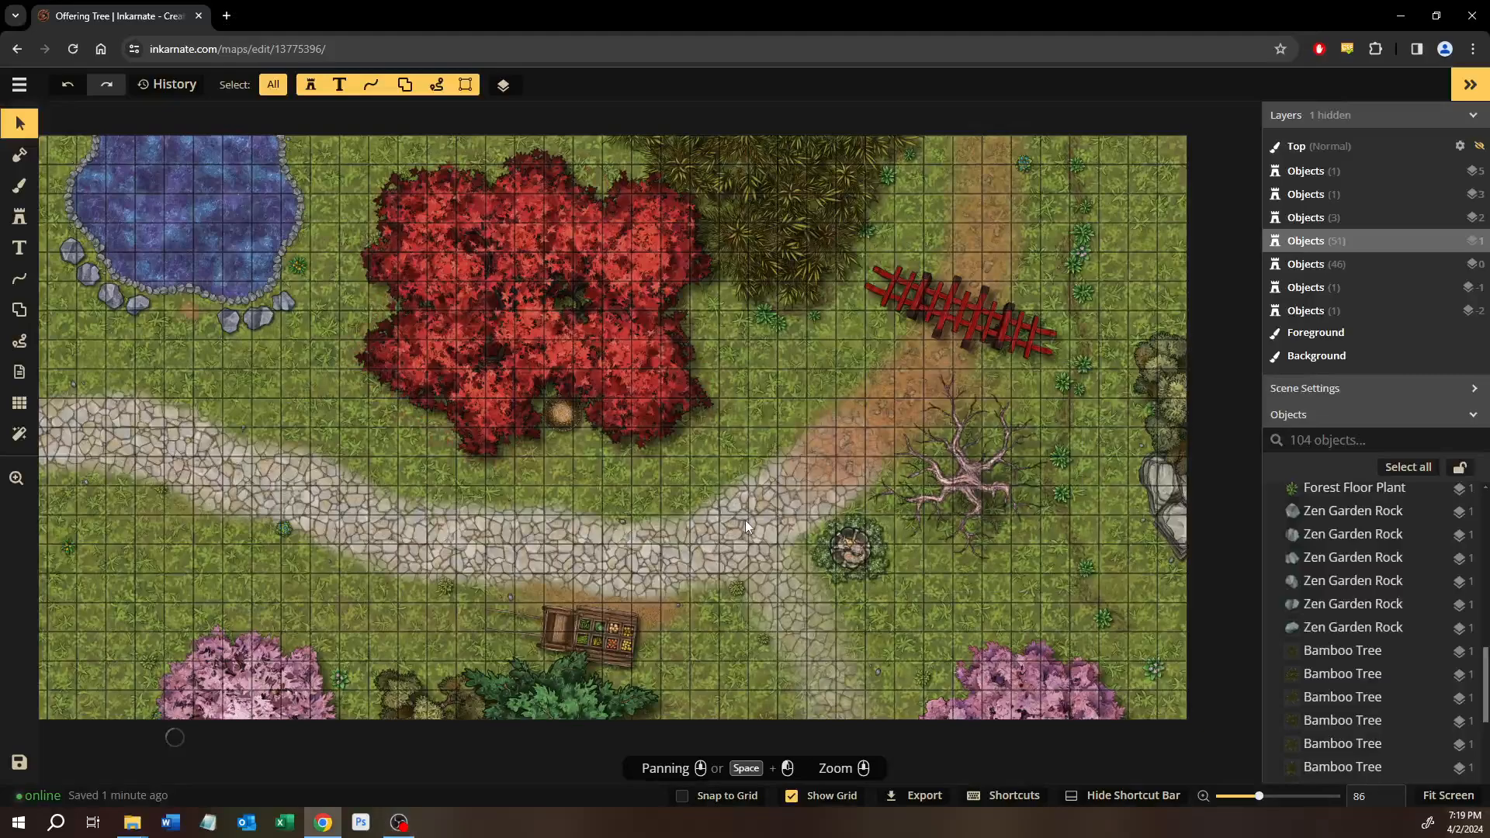
left_click_drag(800, 513, 837, 506)
left_click_drag(569, 525, 750, 567)
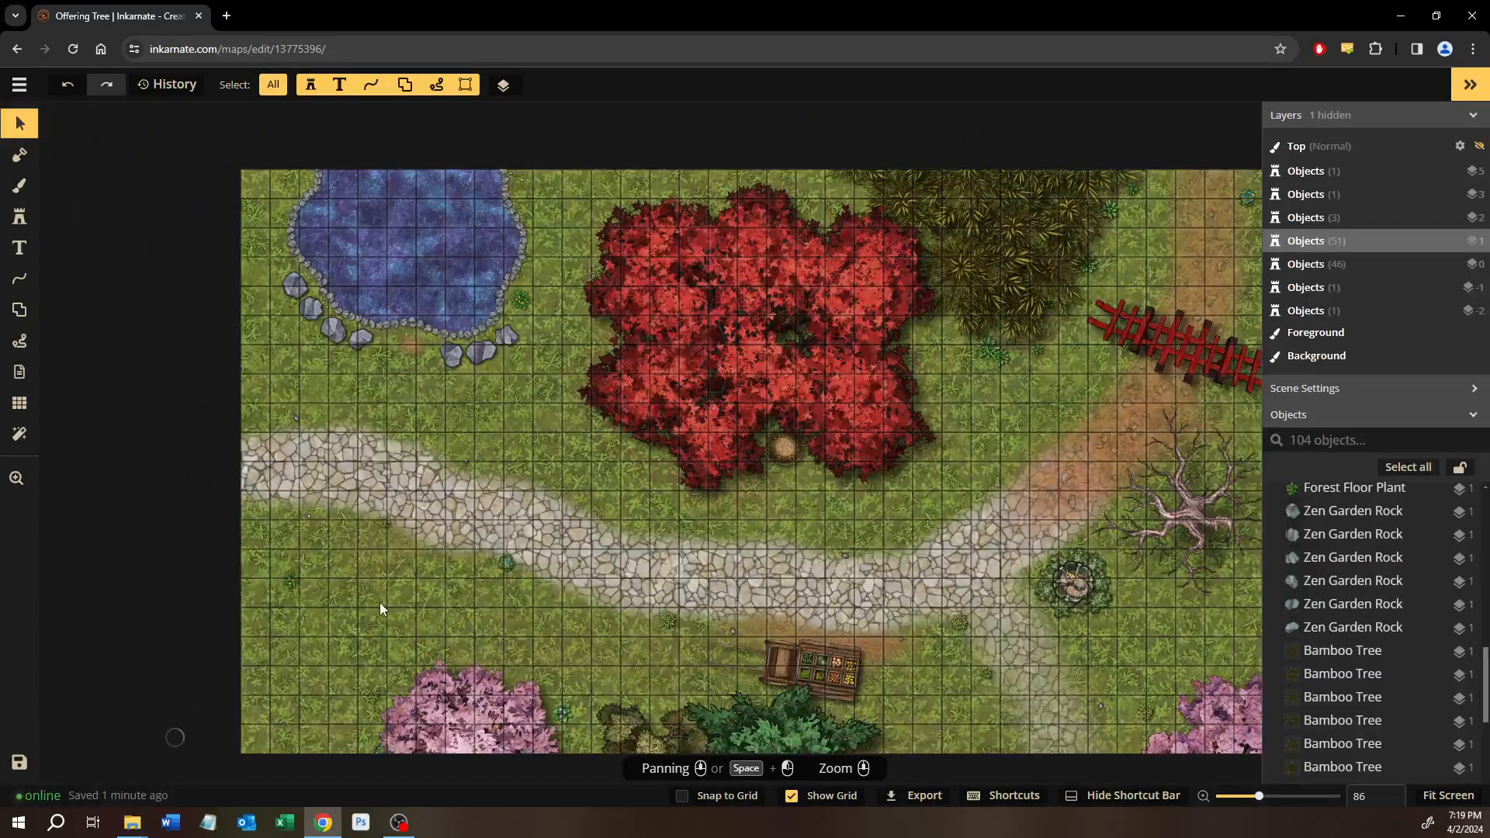
scroll(380, 602, "up", 3)
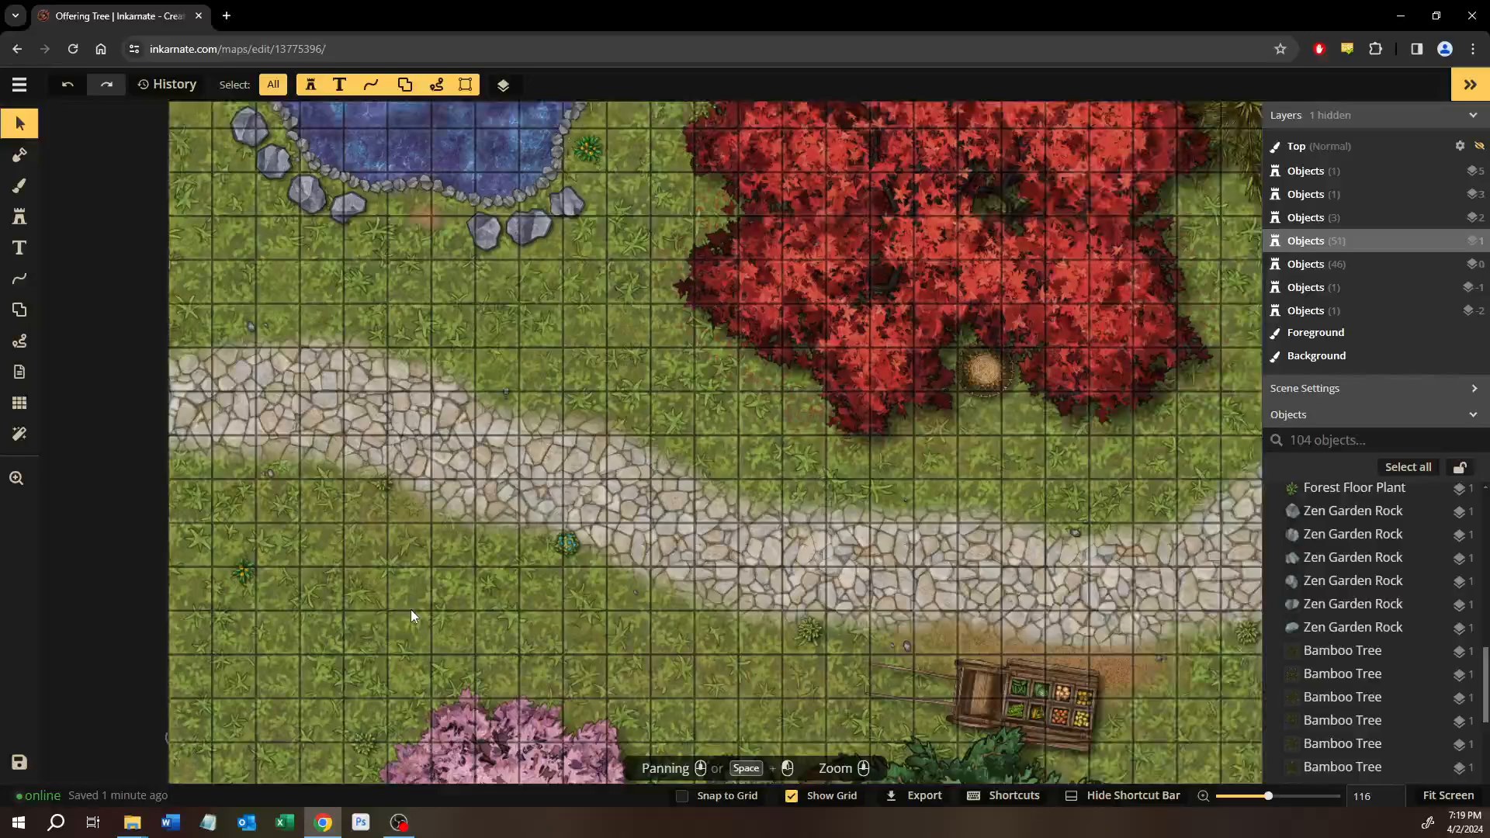
left_click_drag(411, 610, 298, 487)
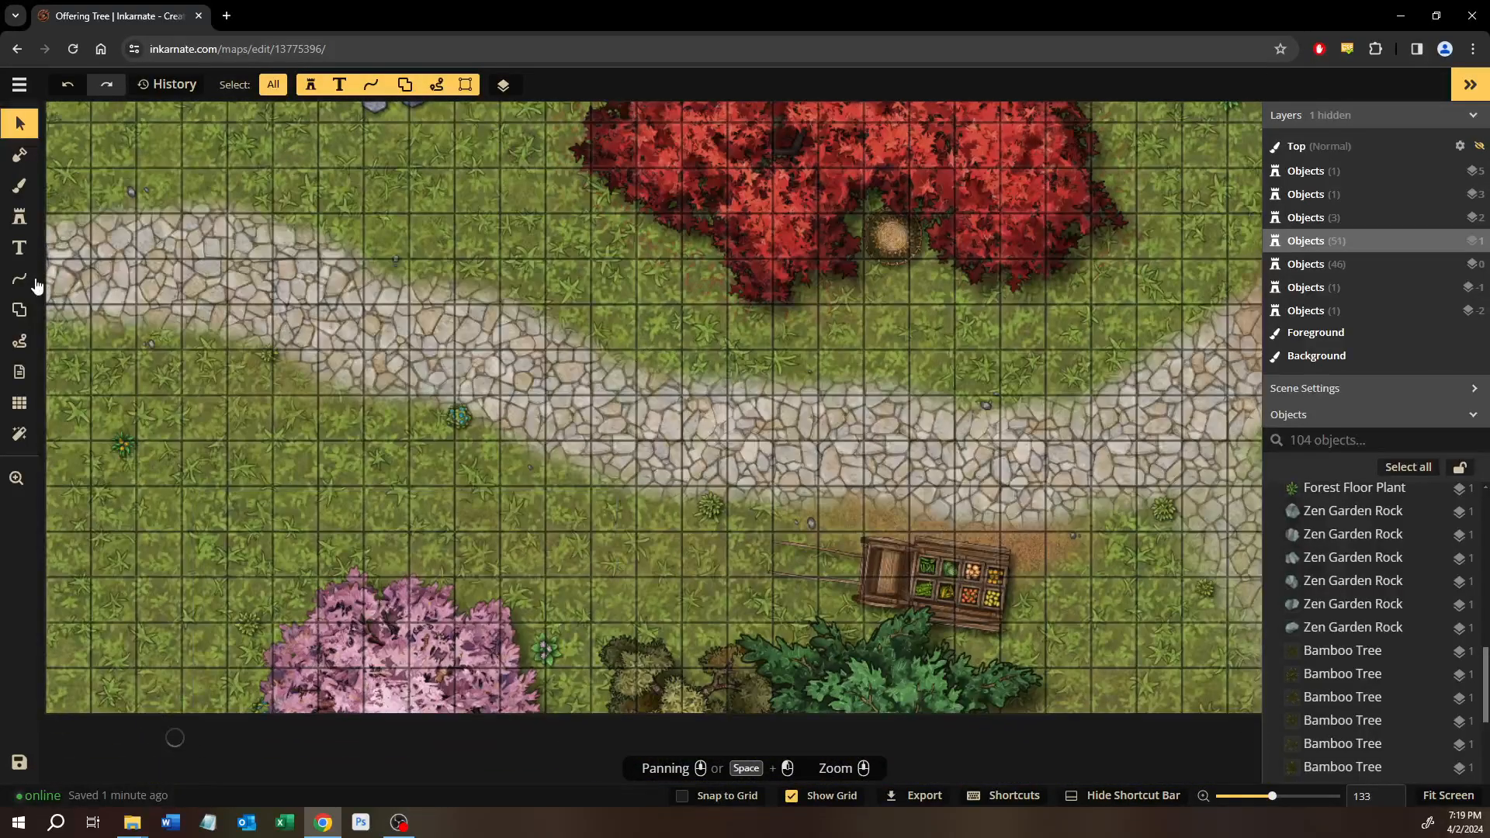
left_click(20, 216)
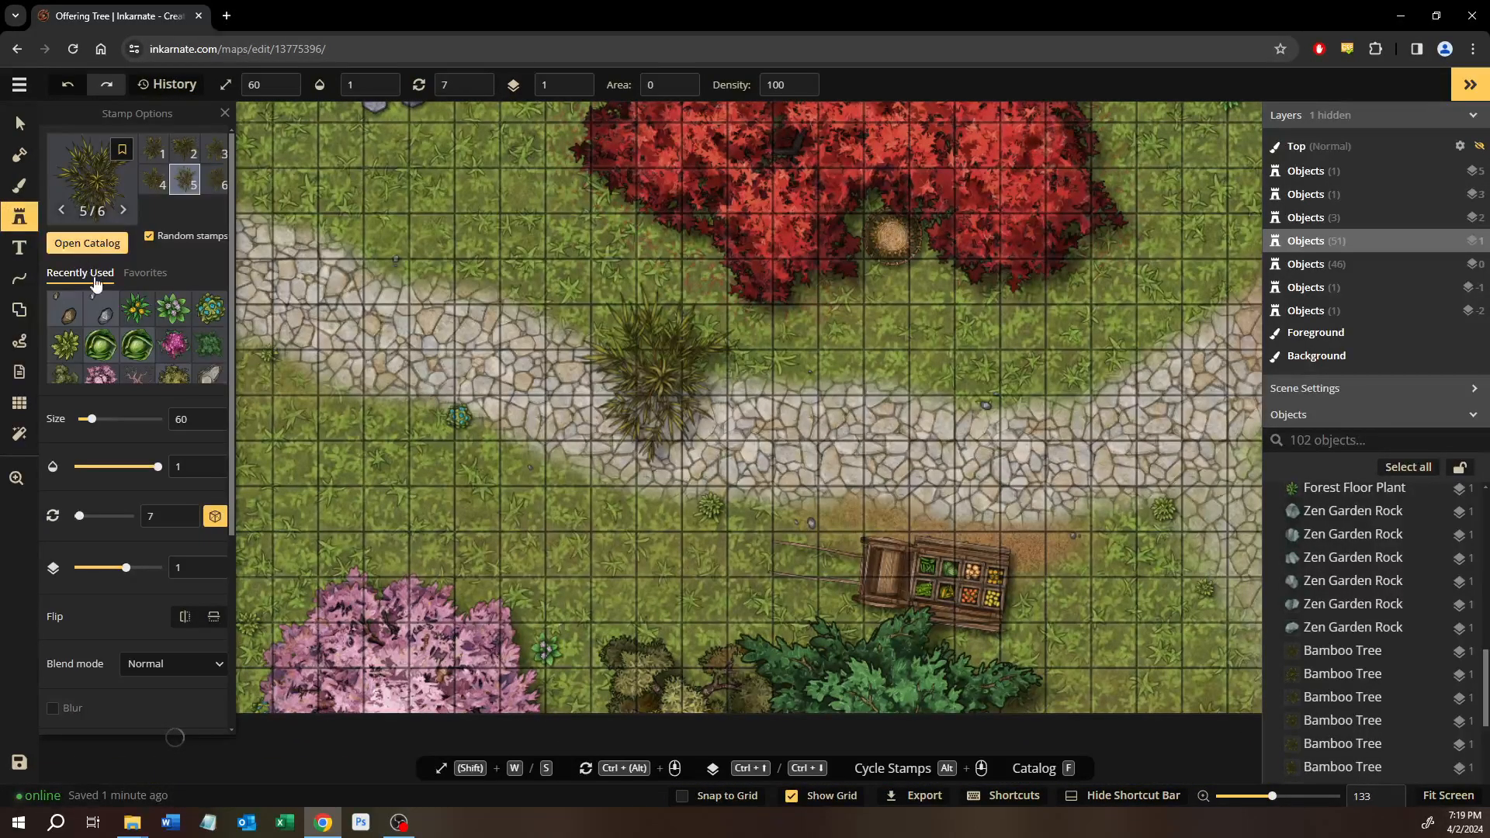
left_click(87, 243)
scroll(351, 428, "down", 1)
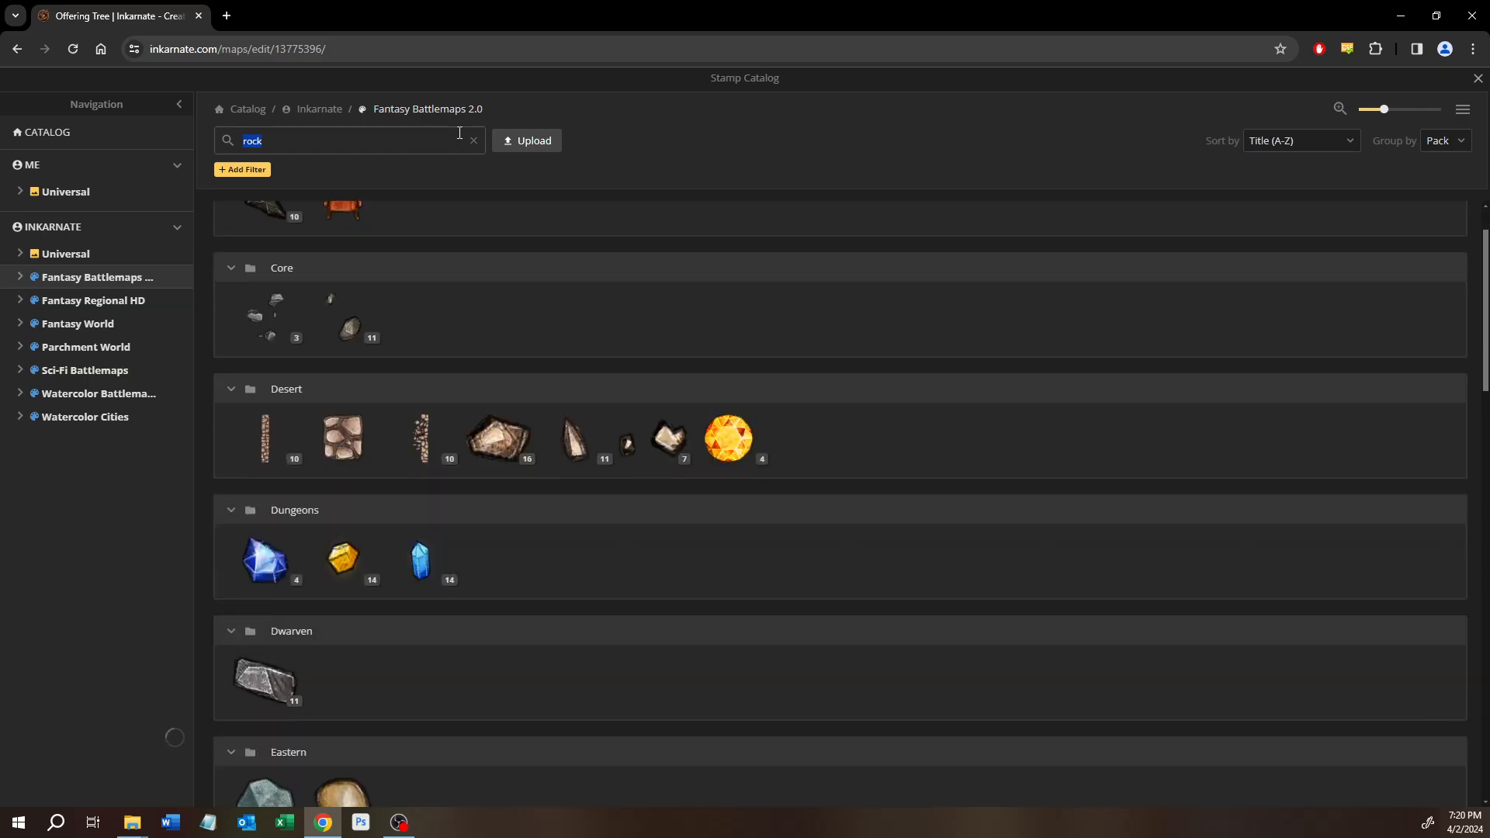
left_click(474, 141)
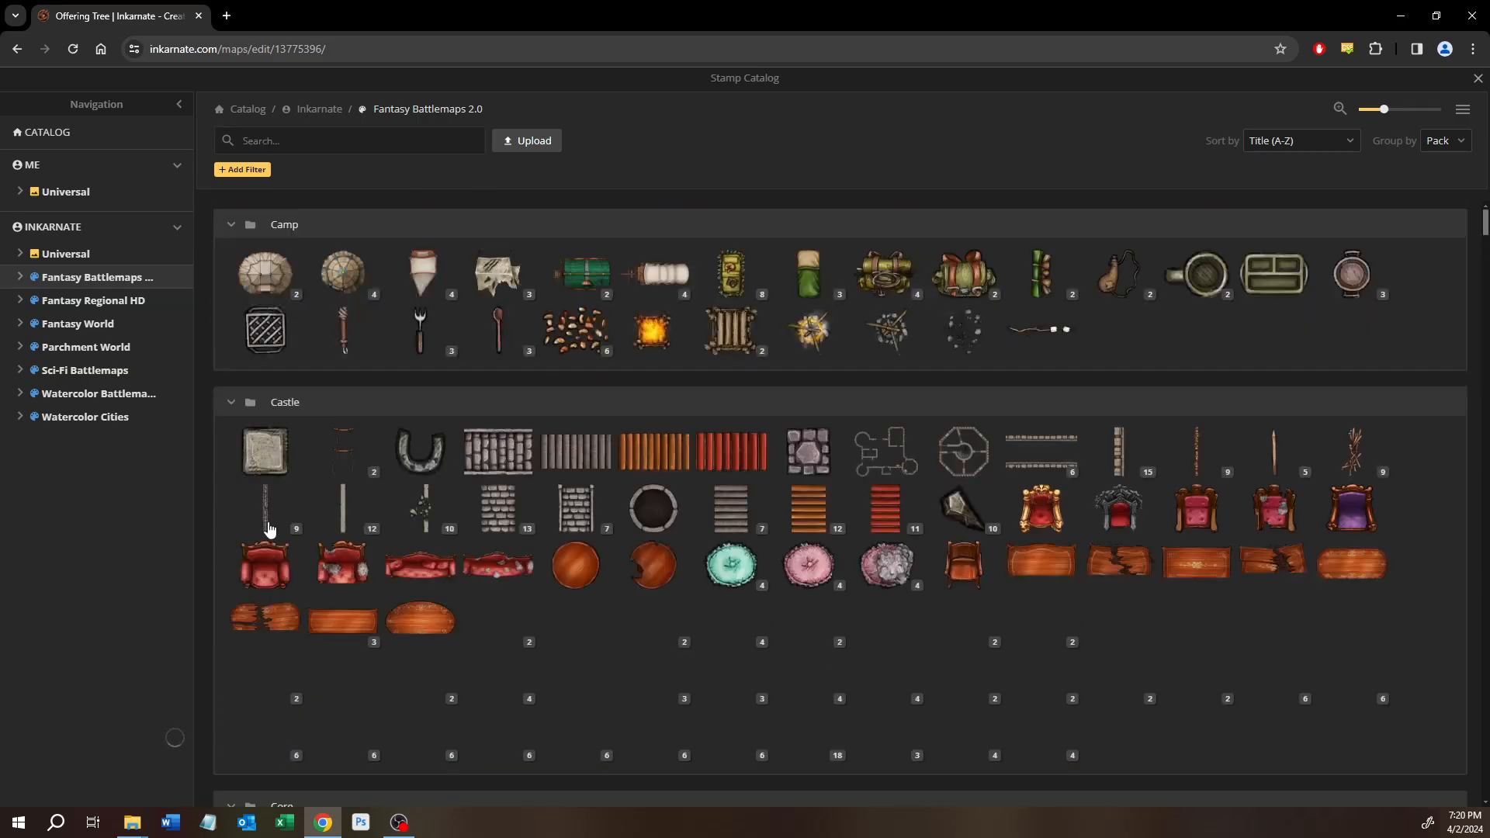
scroll(316, 507, "down", 20)
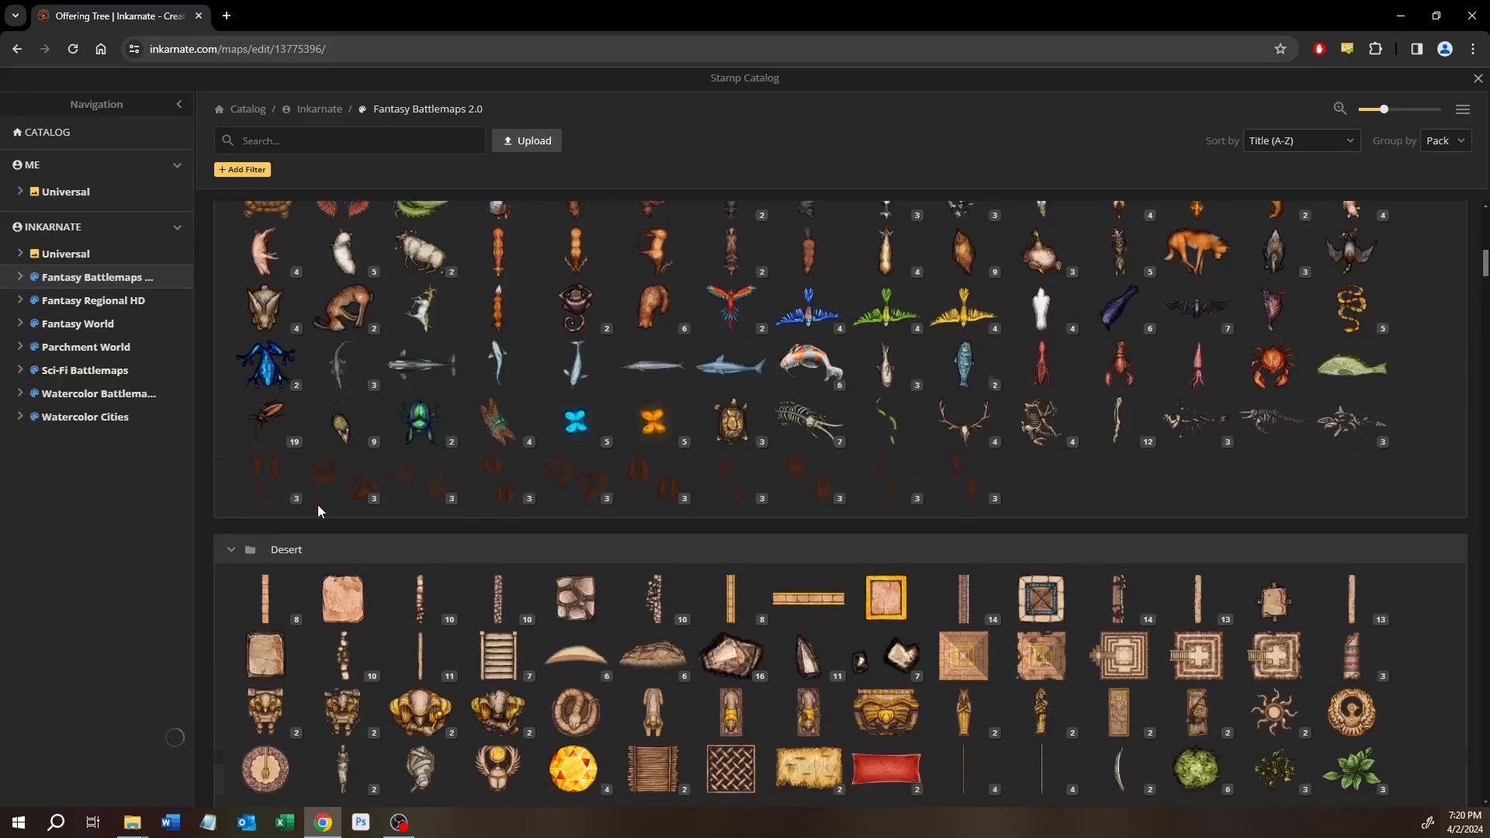
scroll(318, 504, "down", 6)
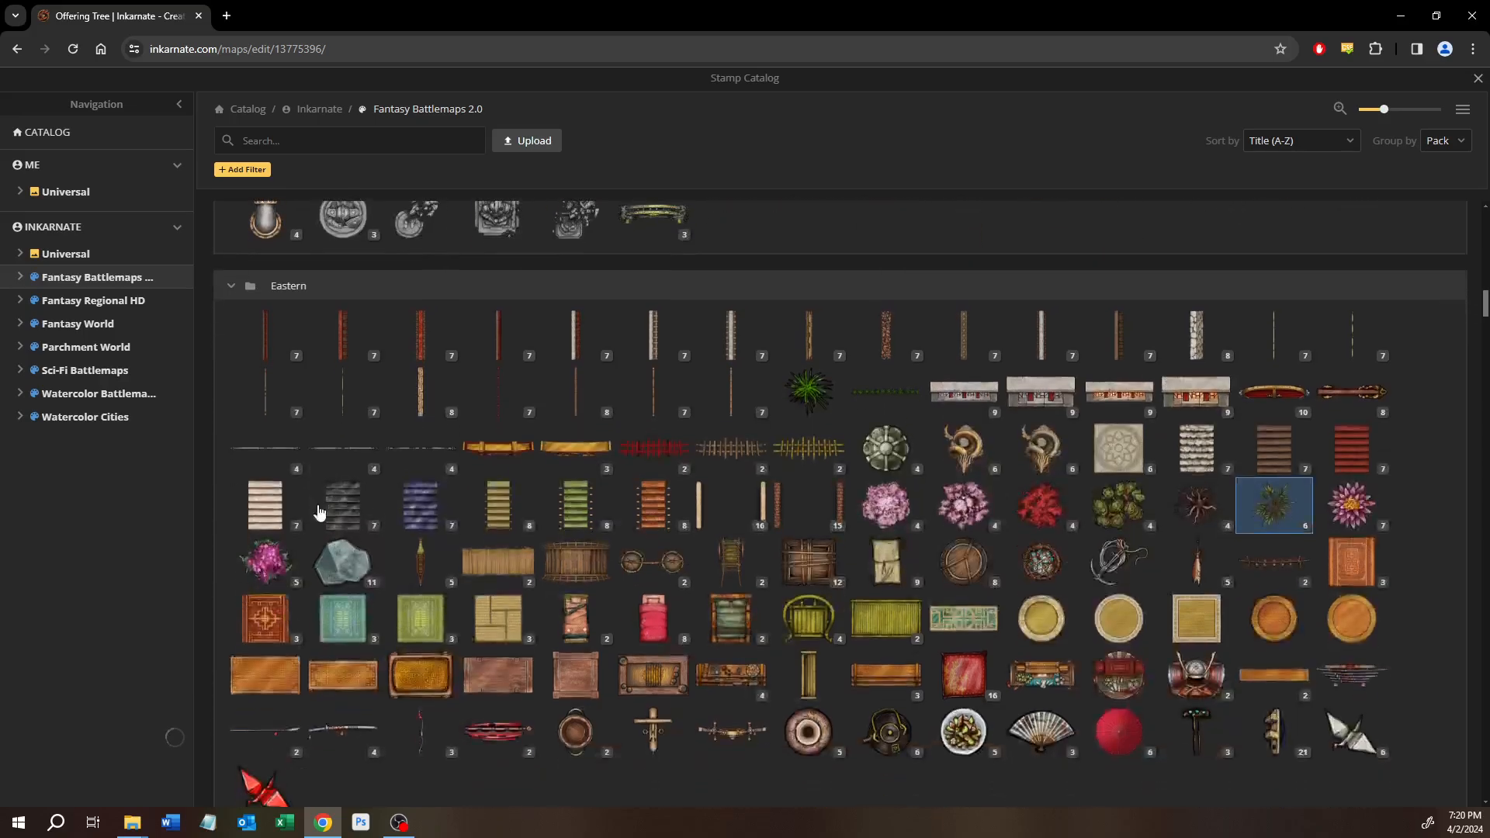
scroll(318, 505, "down", 1)
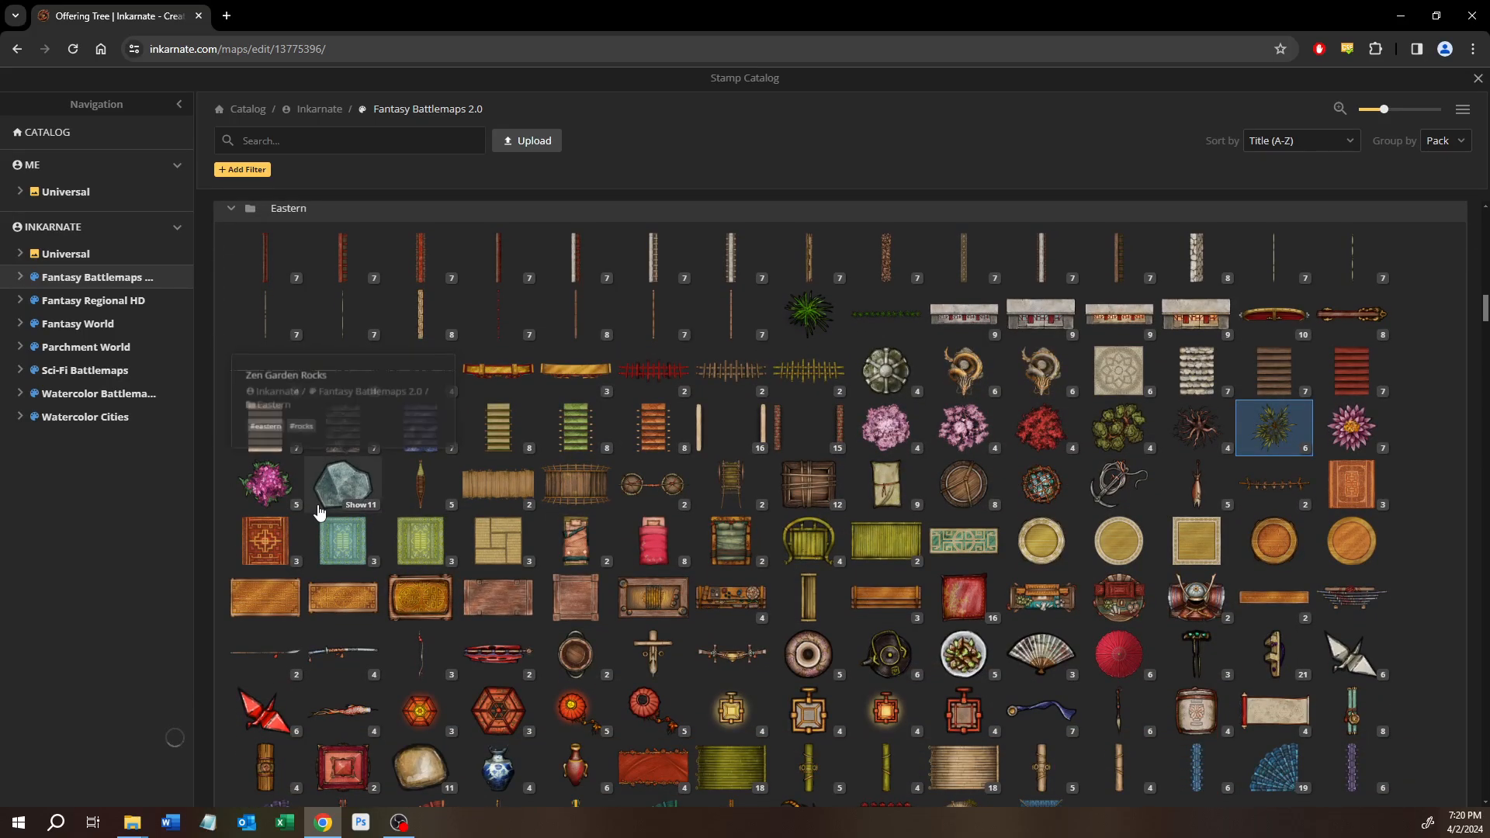
scroll(932, 411, "down", 1)
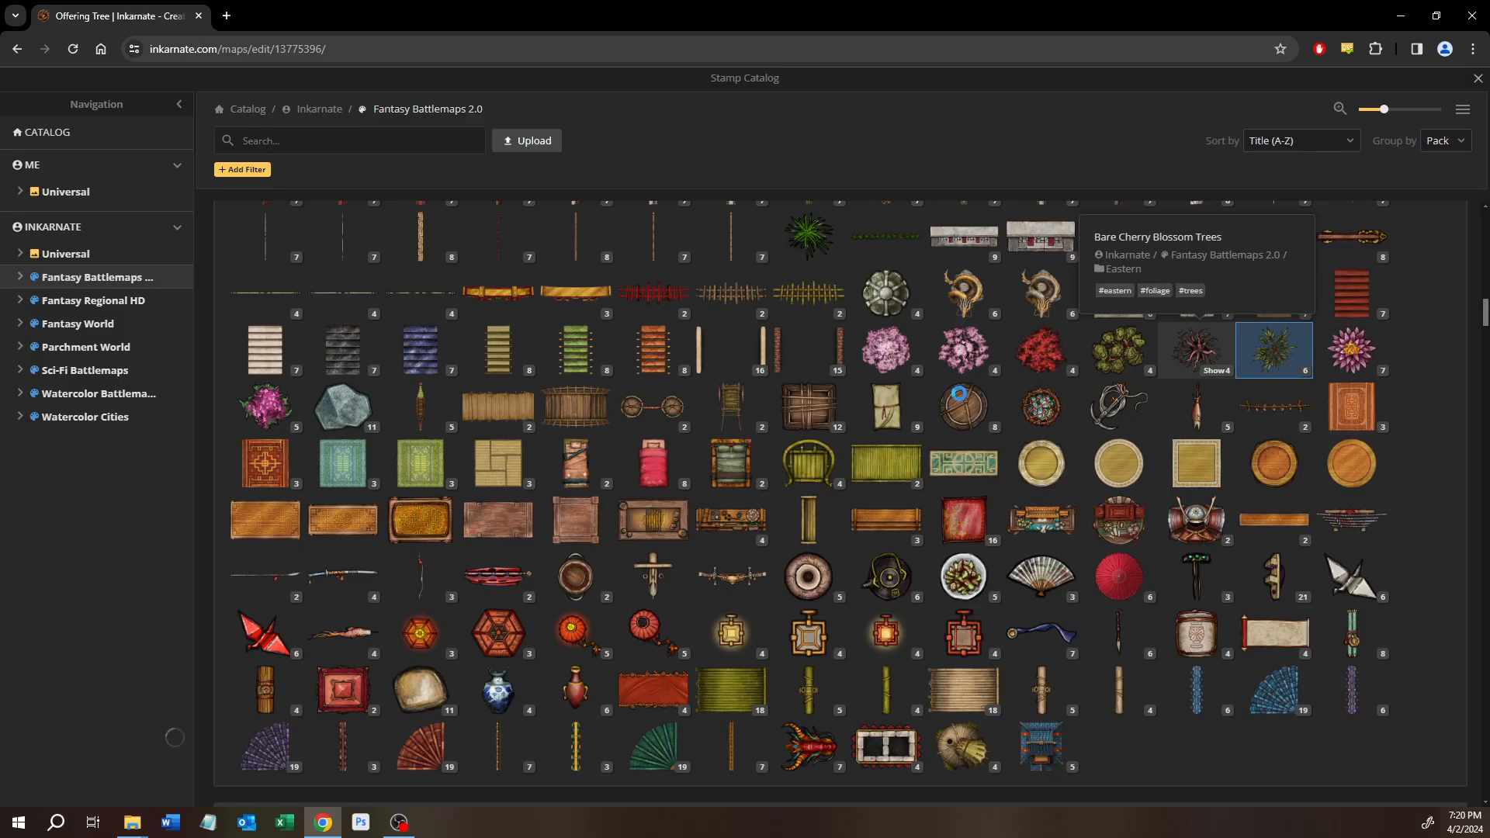
left_click(1196, 345)
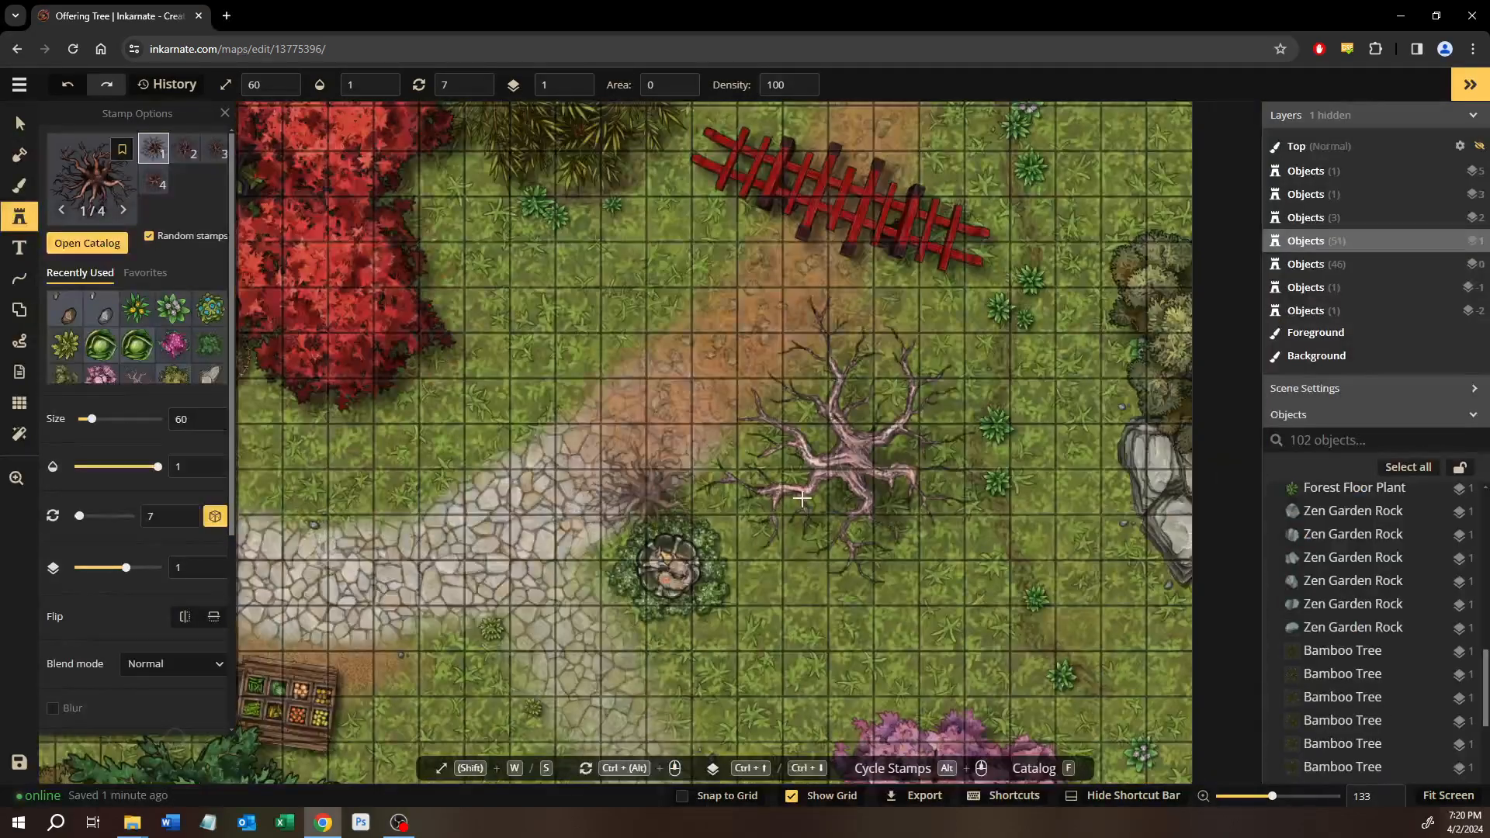
Enlarge the bare cherry blossom stamp to size 130 and place one on the stone path, just west of the round shrub.
key("w")
key("w")
key("w")
key("w")
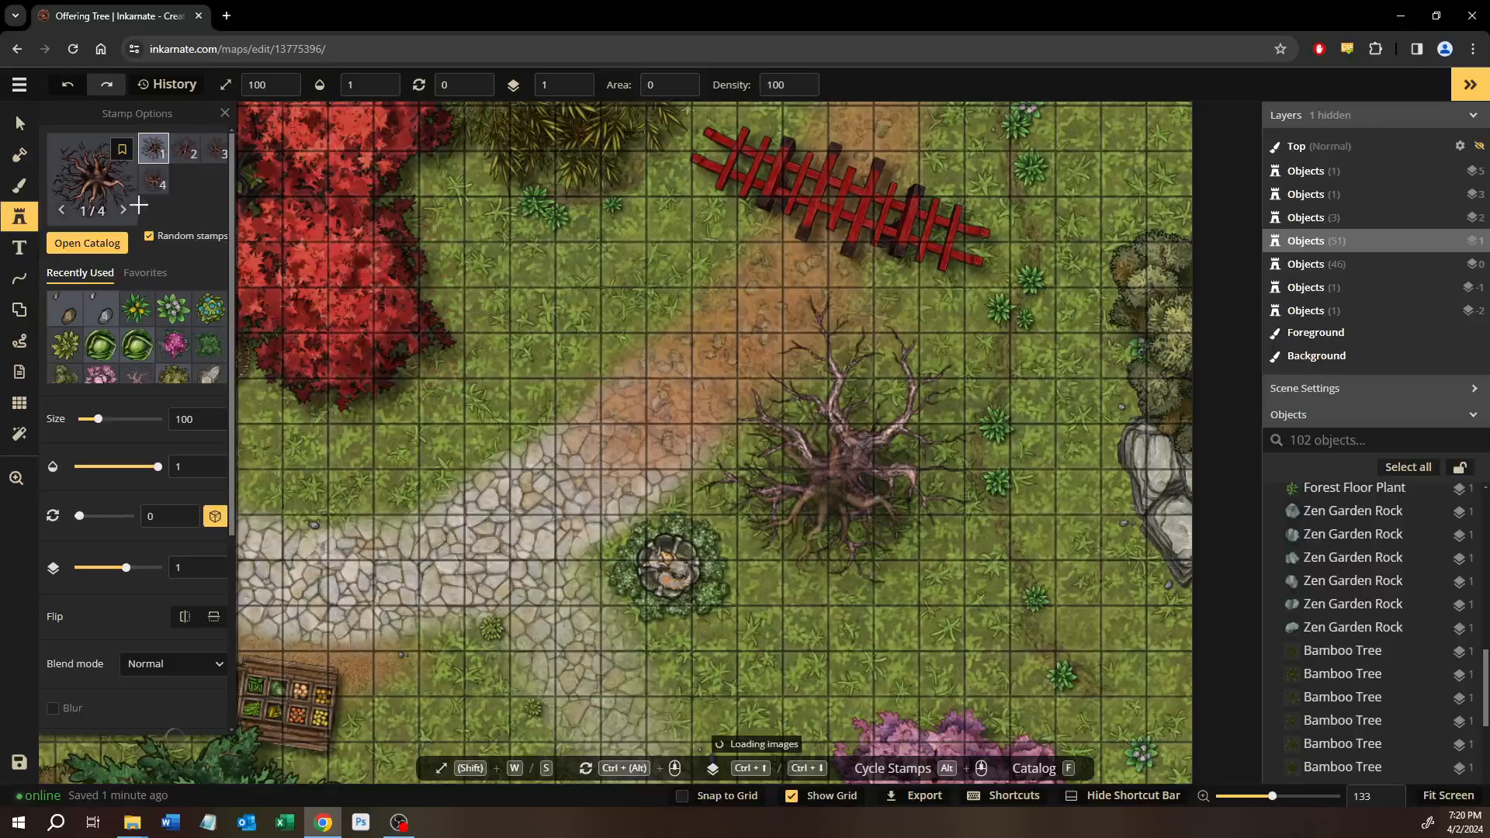
key("w")
key("w")
key("w")
left_click(501, 556)
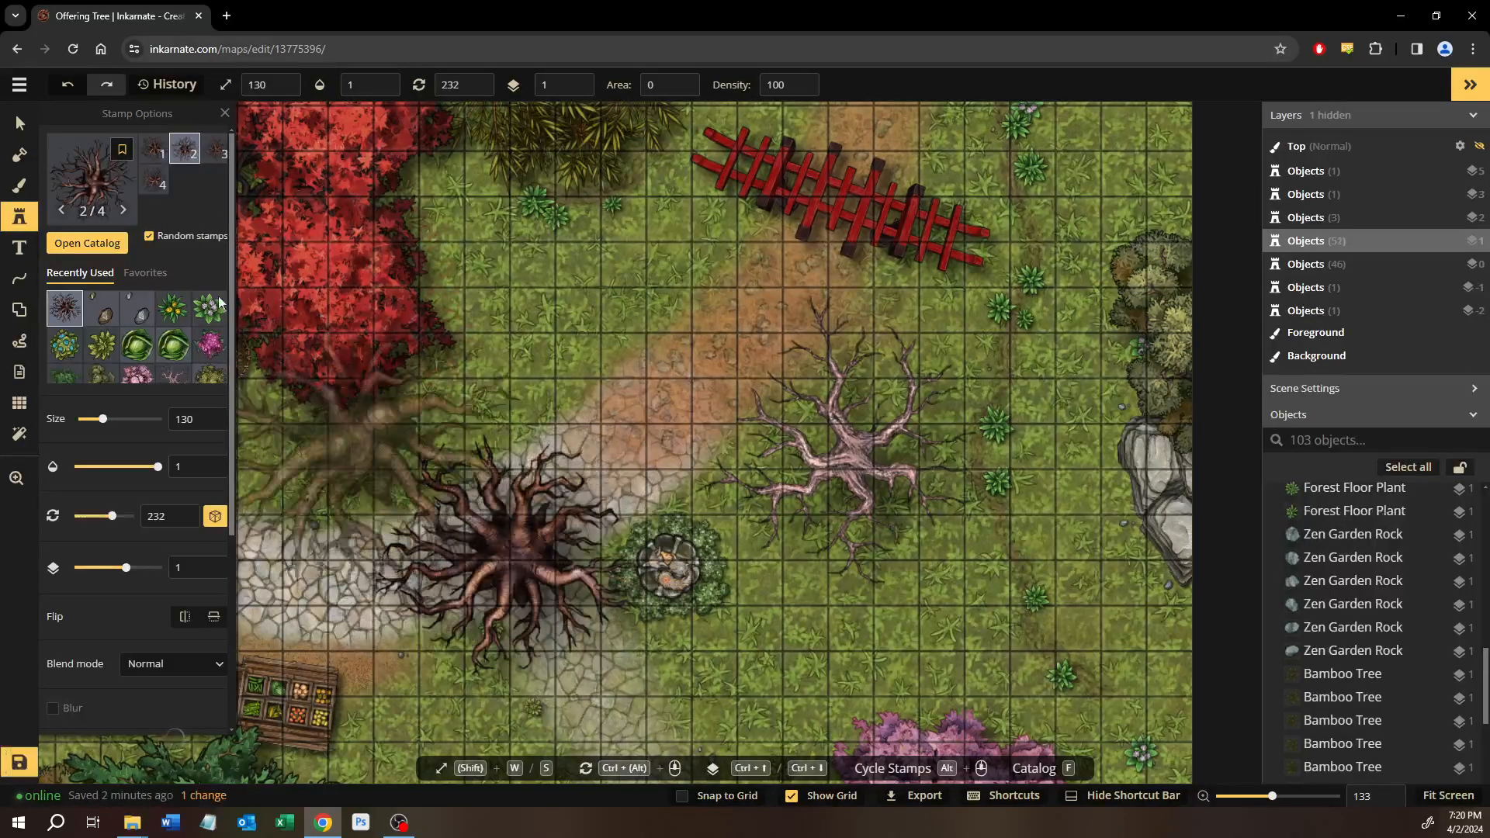
Delete the bare cherry blossom tree just placed on the stone path.
left_click(19, 122)
left_click(530, 587)
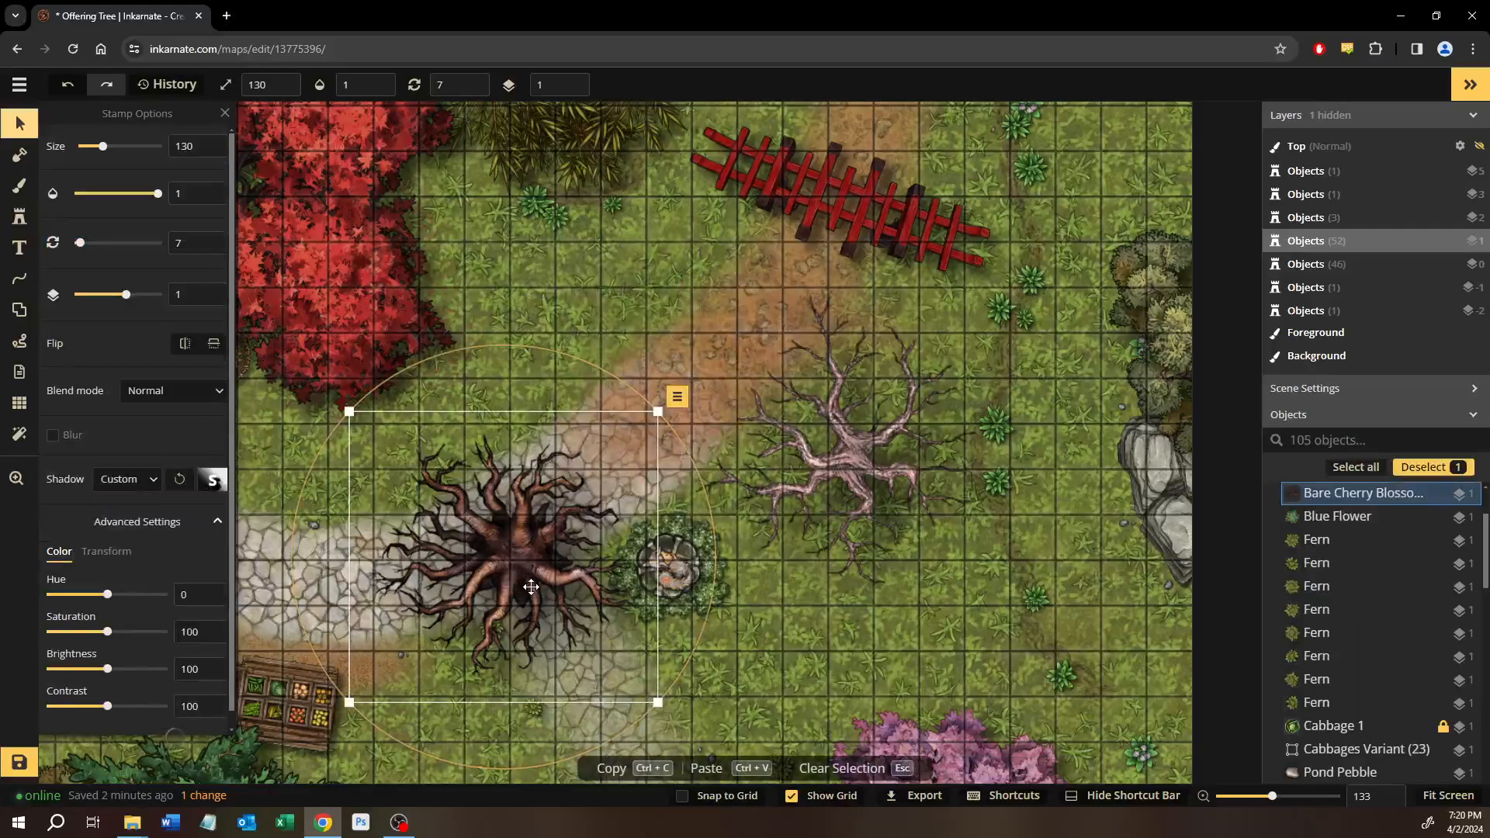
key("Delete")
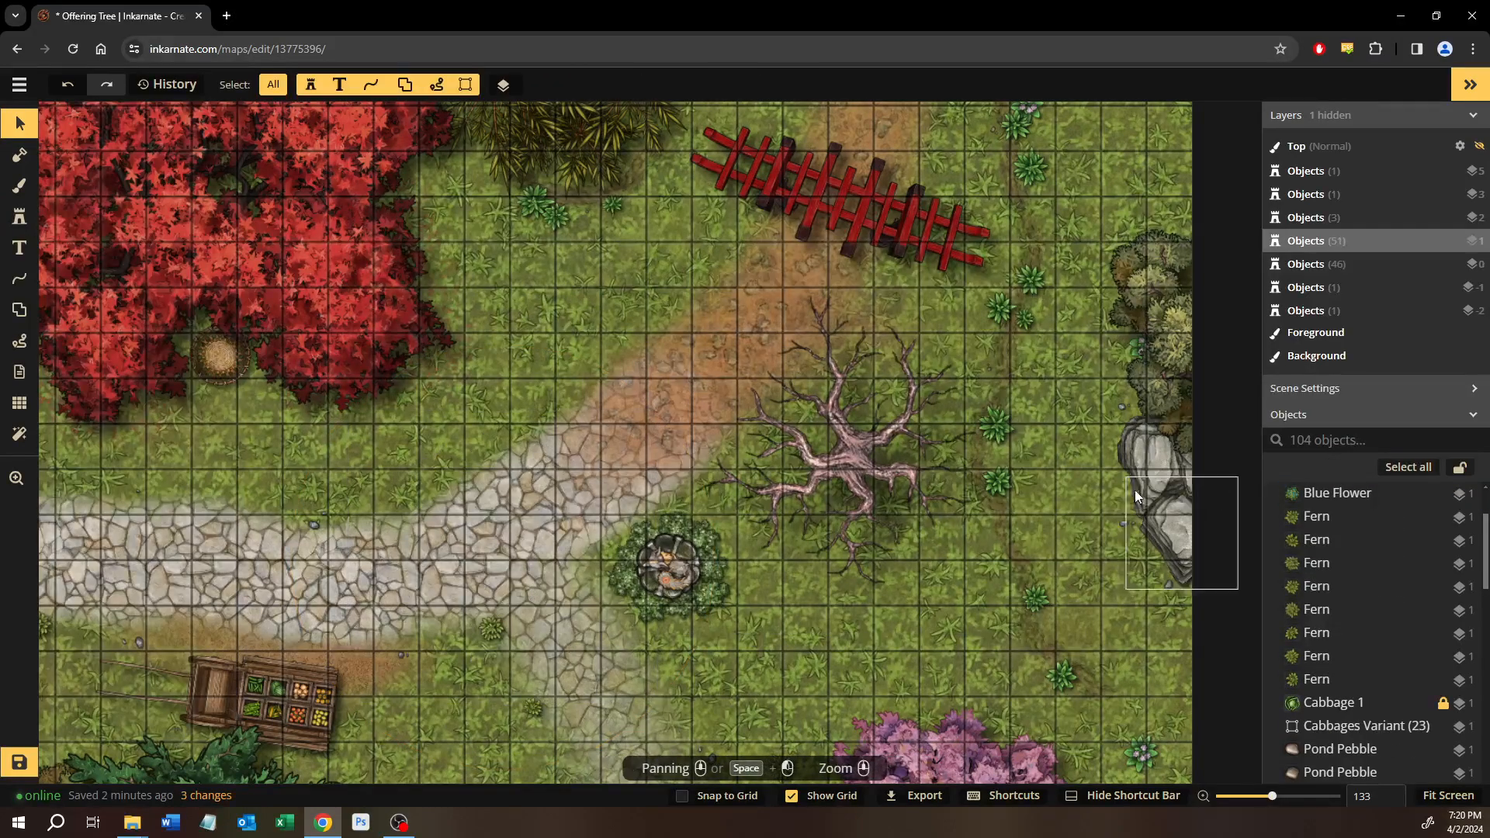
Select the existing bare tree east of the path and check its entry in the objects list, leaving nothing selected.
left_click(882, 466)
scroll(1357, 617, "down", 10)
scroll(1357, 617, "down", 3)
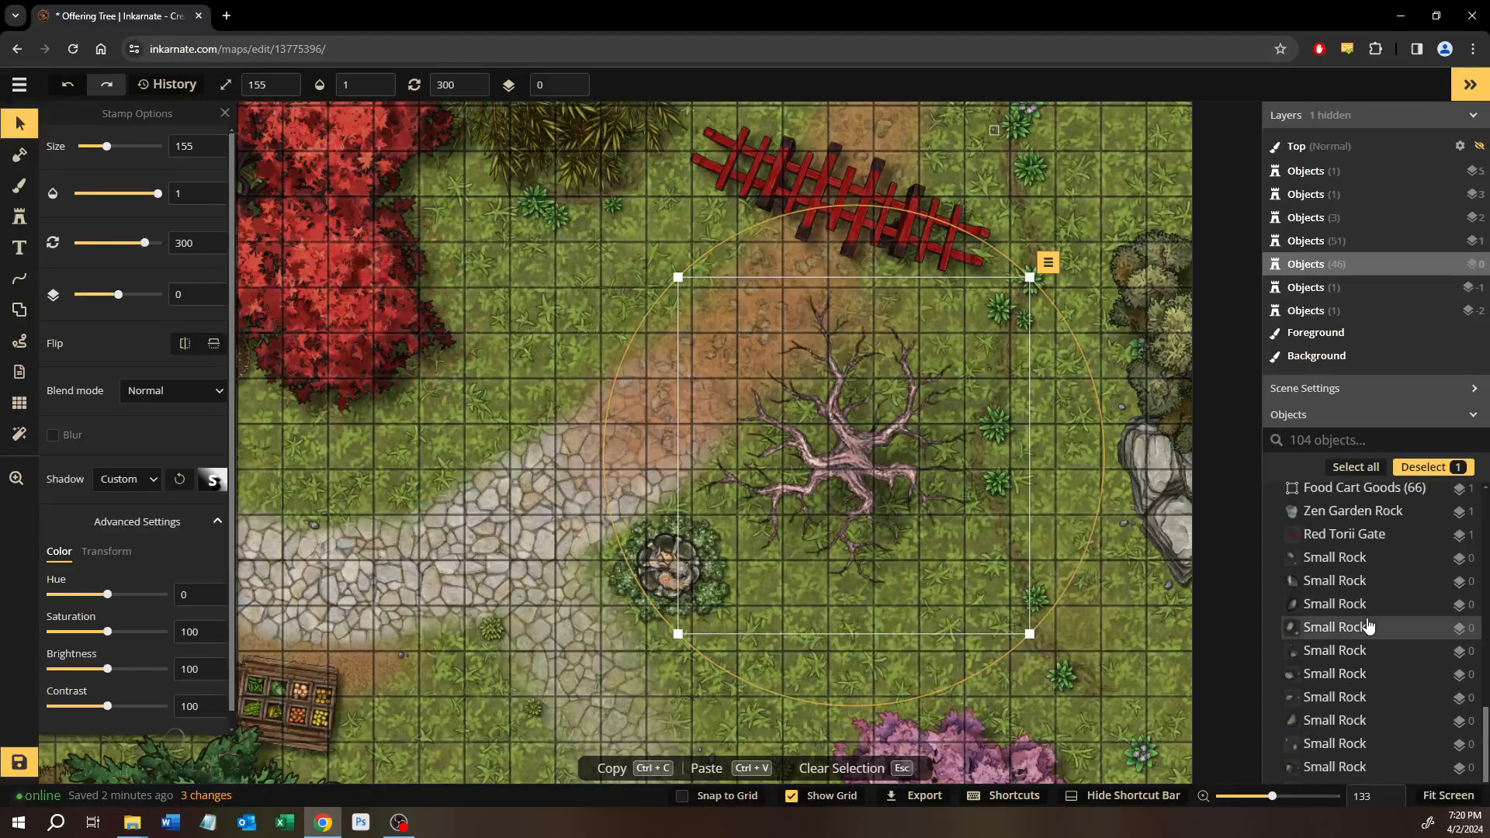
scroll(1369, 626, "down", 2)
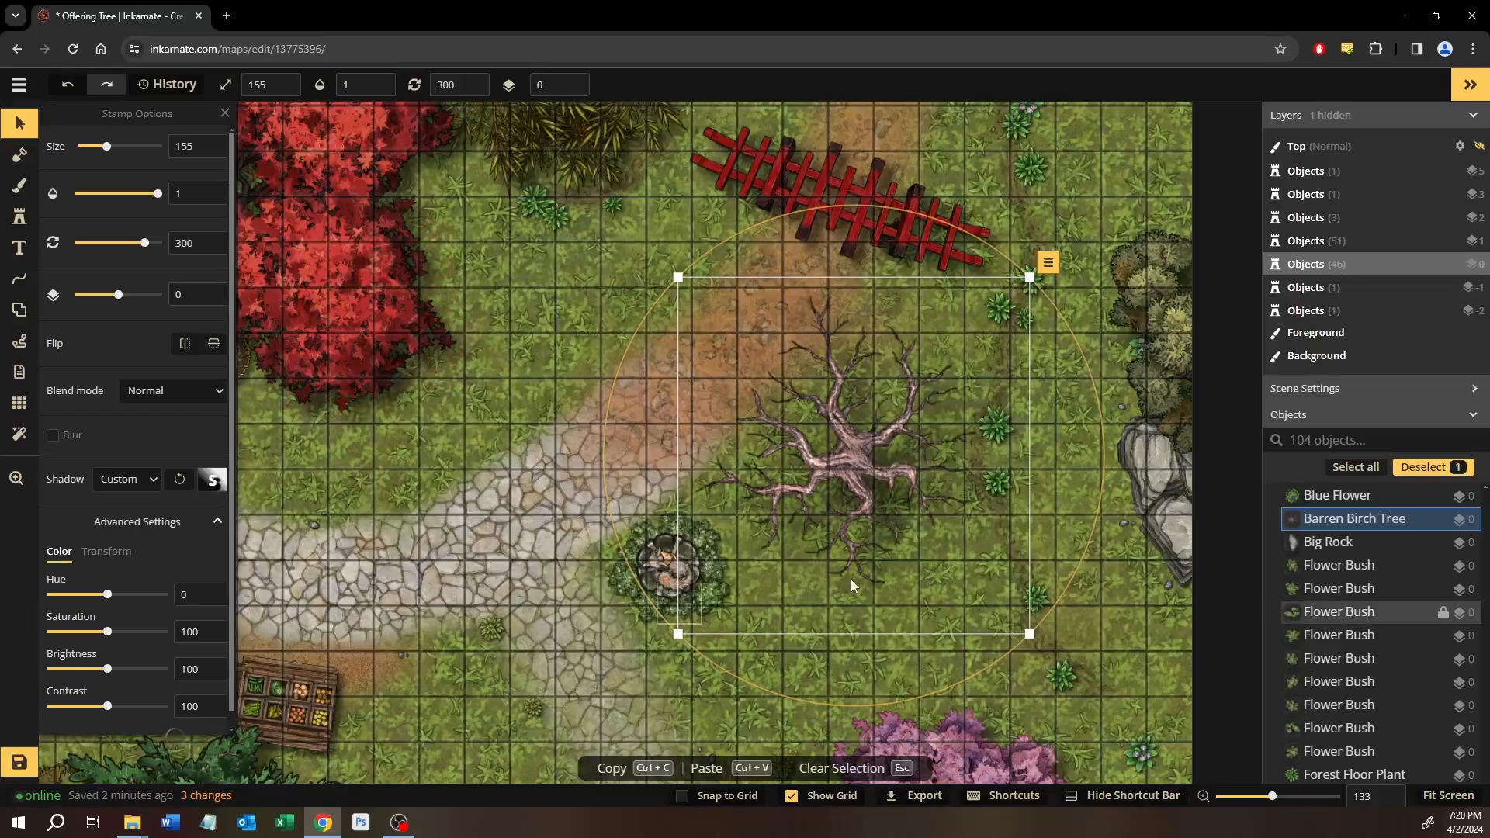
left_click(470, 526)
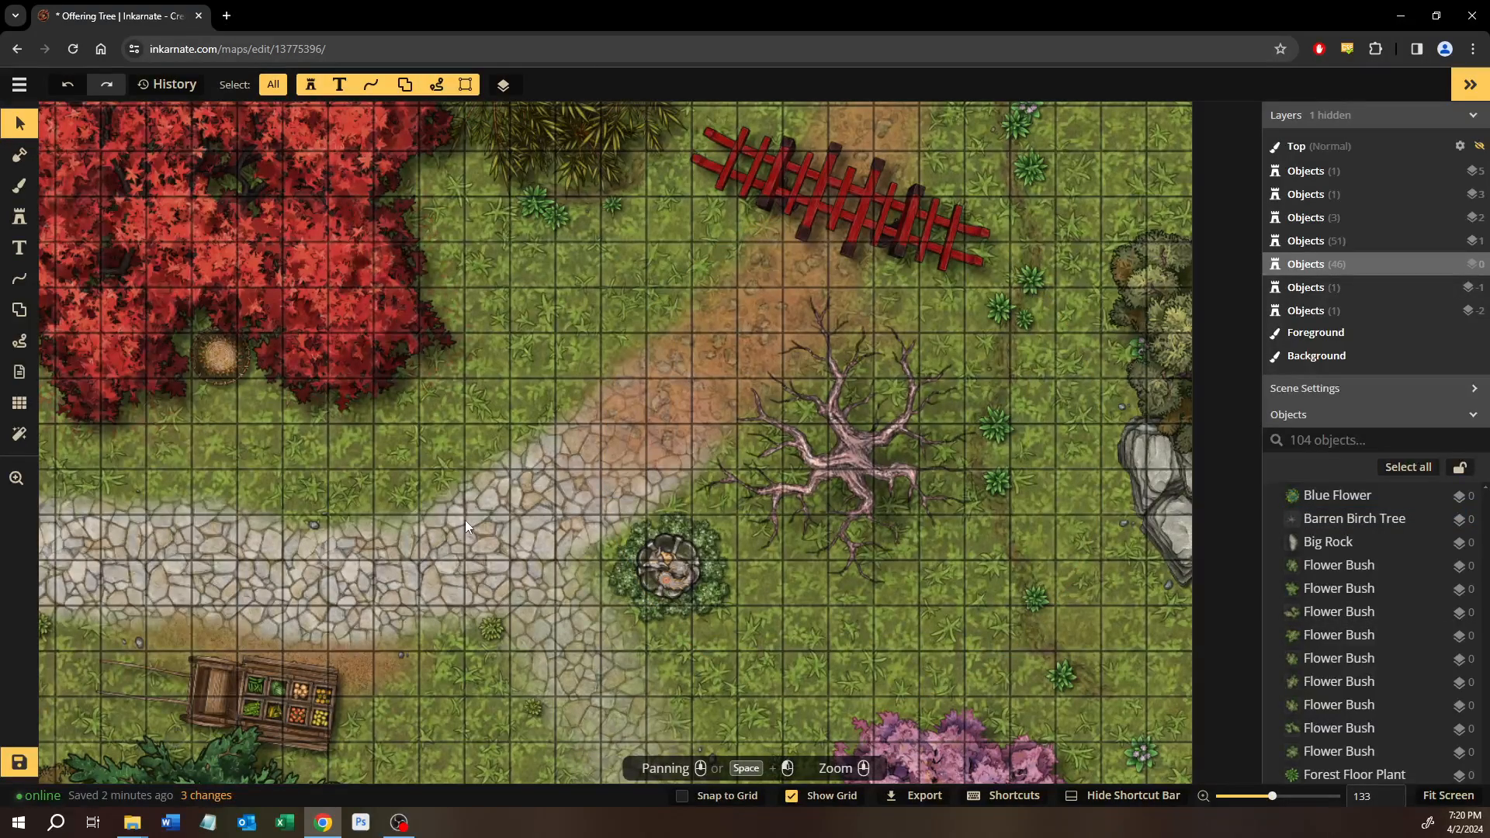
left_click(860, 466)
left_click(388, 481)
Examine the map along the stone path, from the pond and red trees across to the bare tree and torii gate.
left_click_drag(544, 484, 818, 438)
left_click_drag(496, 480, 697, 449)
left_click_drag(392, 507, 455, 567)
scroll(604, 557, "down", 4)
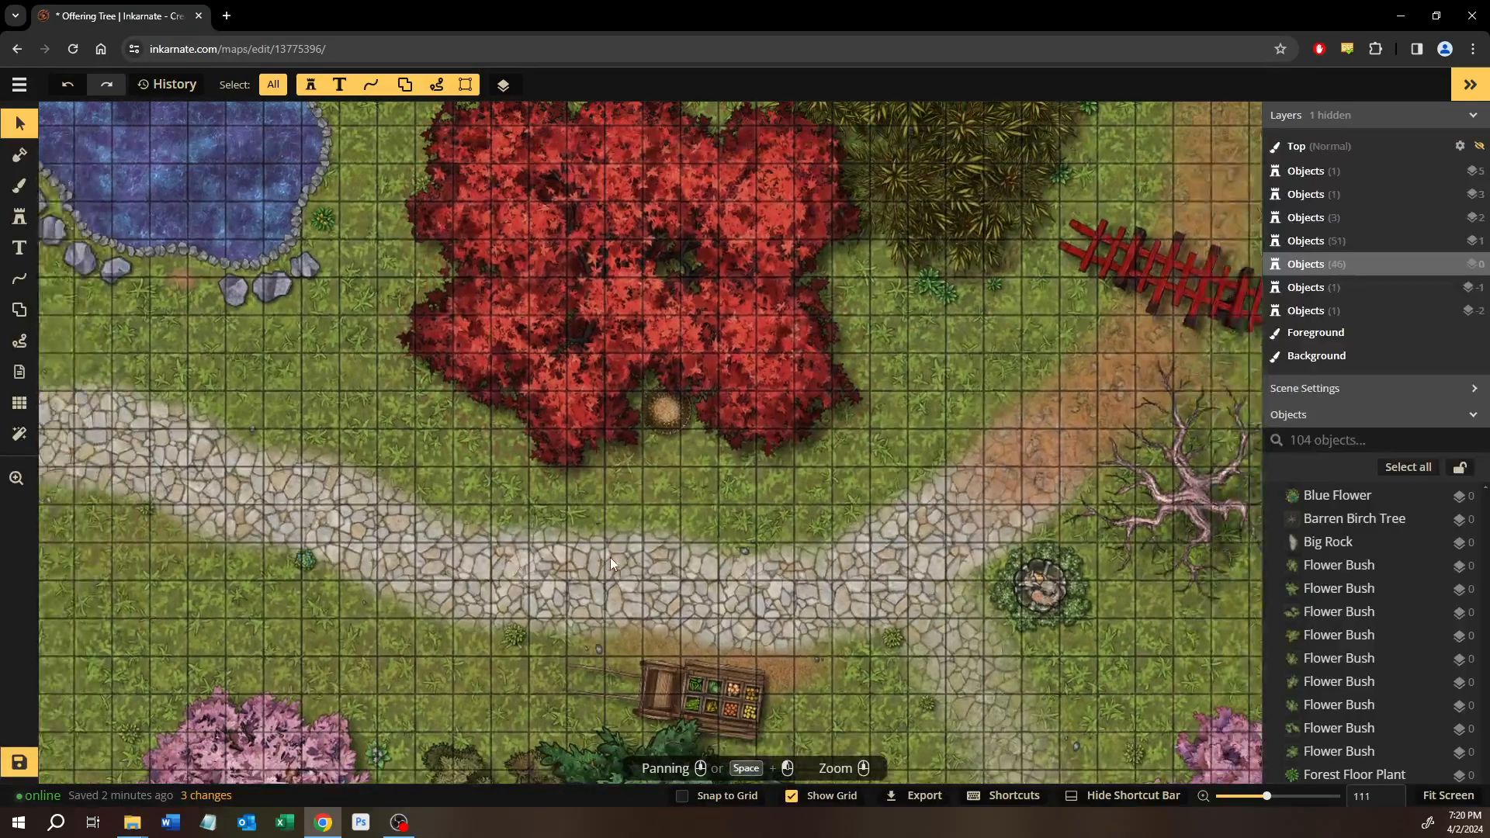
left_click_drag(611, 558, 463, 561)
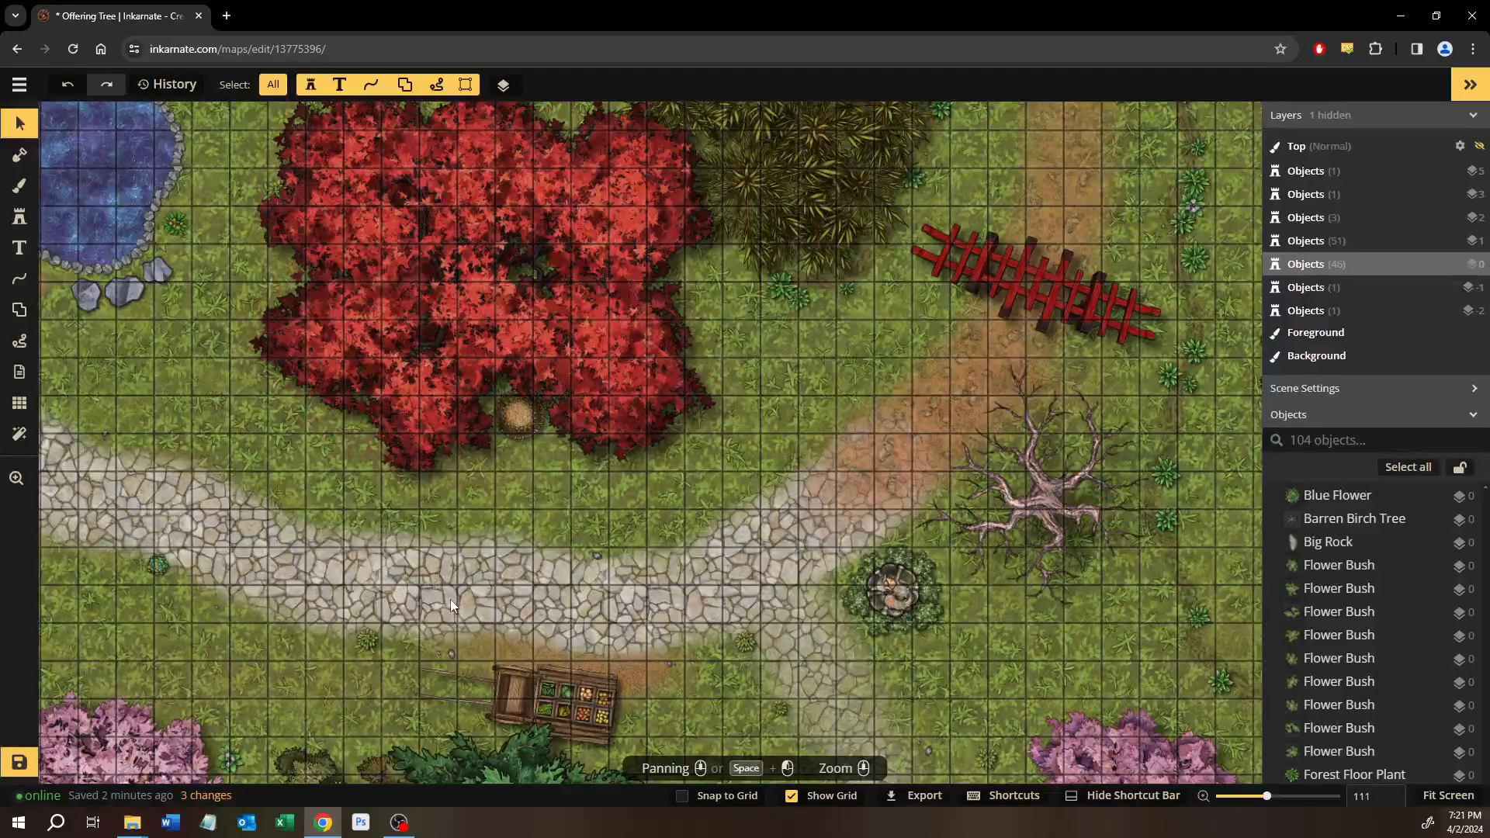
scroll(458, 576, "down", 1)
left_click_drag(406, 558, 491, 549)
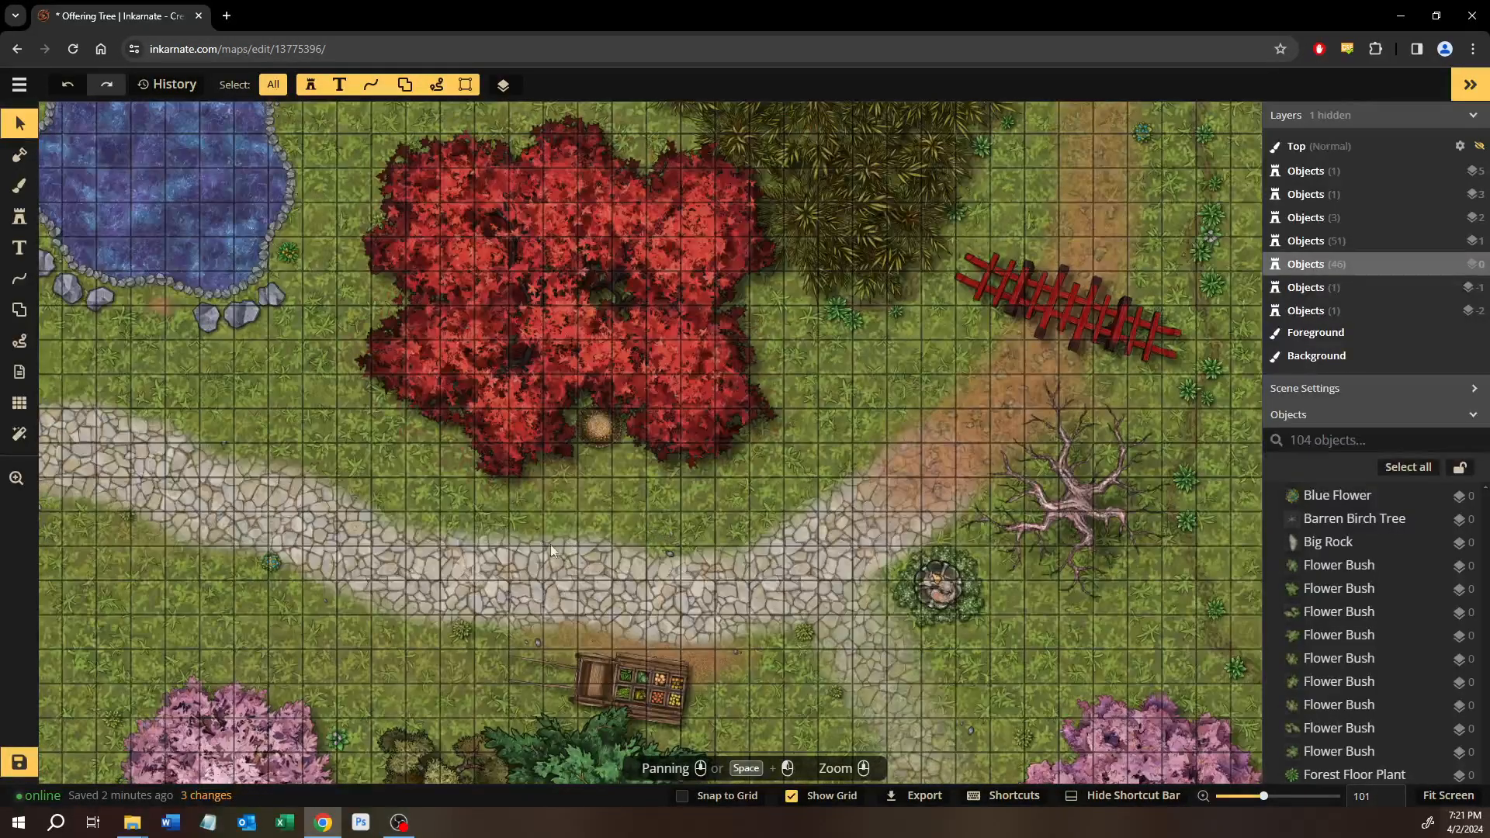
left_click_drag(732, 528, 964, 508)
left_click_drag(1101, 391, 763, 428)
Place four randomized bamboo stamps at size 60 from the map's southwest corner along the western edge of the pink cherry blossom tree.
left_click(794, 270)
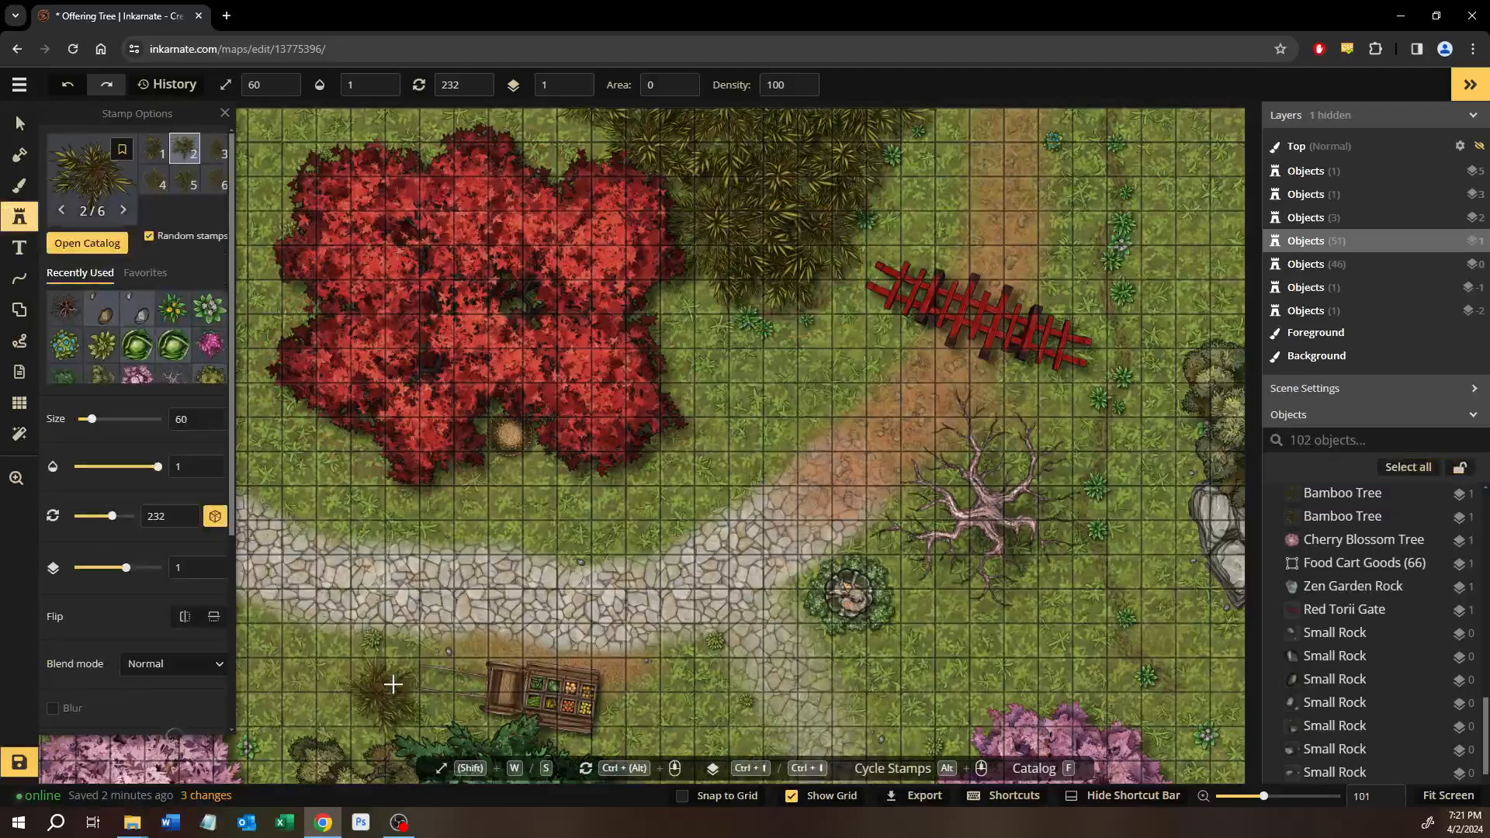
left_click_drag(393, 685, 908, 310)
left_click_drag(482, 348, 593, 457)
scroll(590, 466, "up", 6)
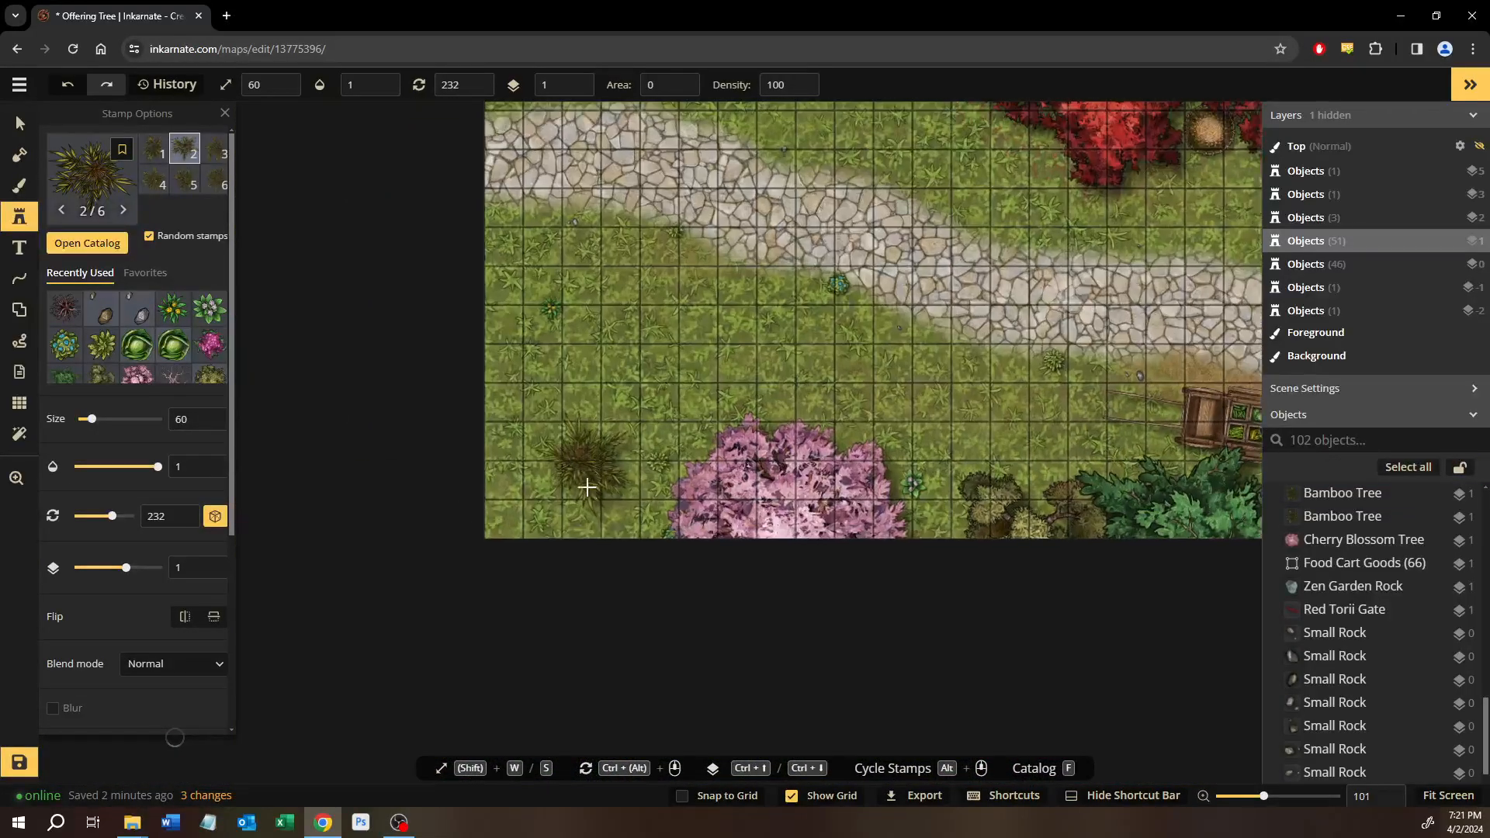
left_click(537, 544)
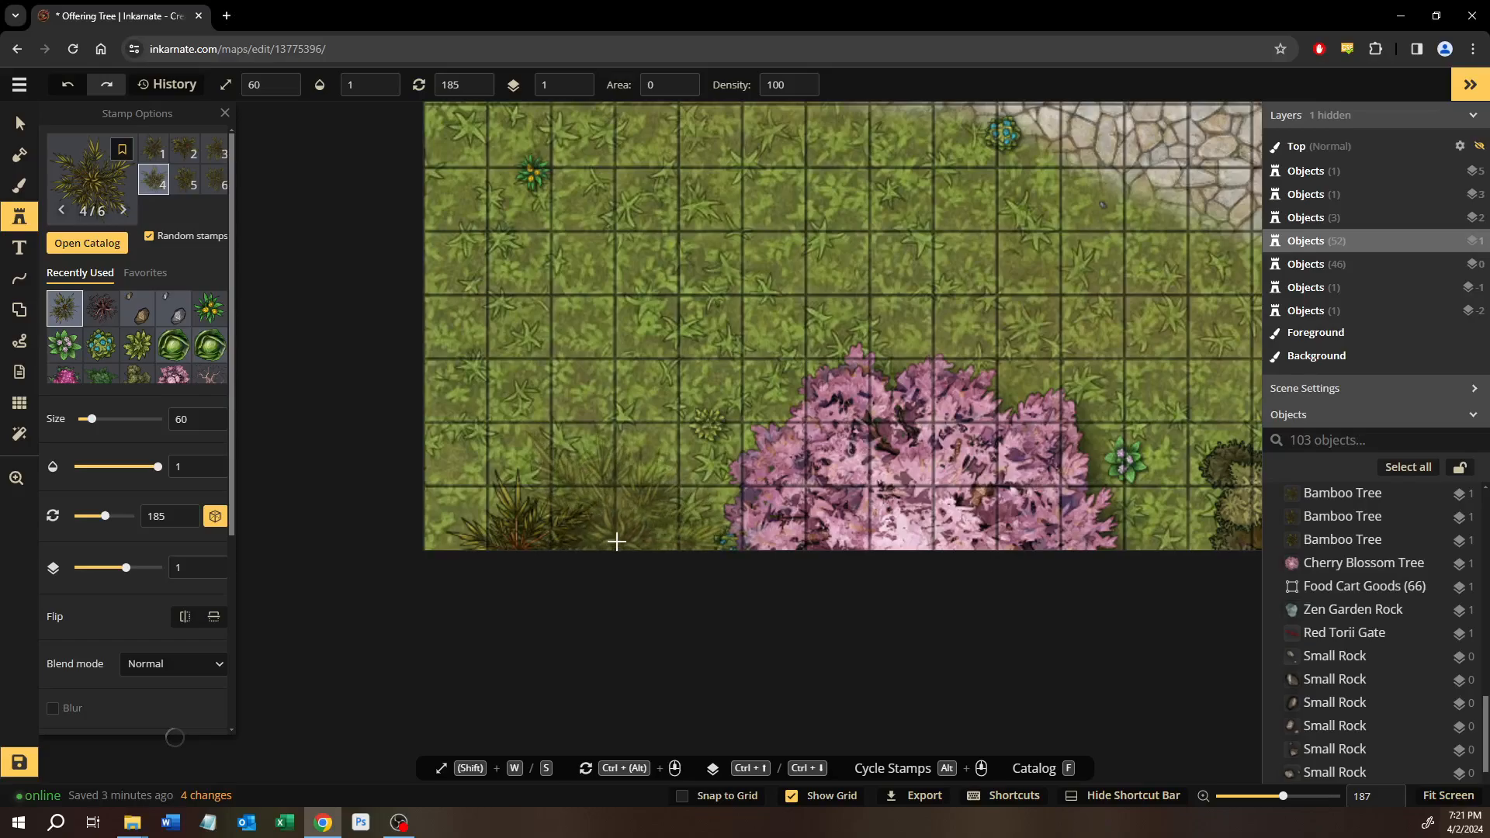
left_click(595, 503)
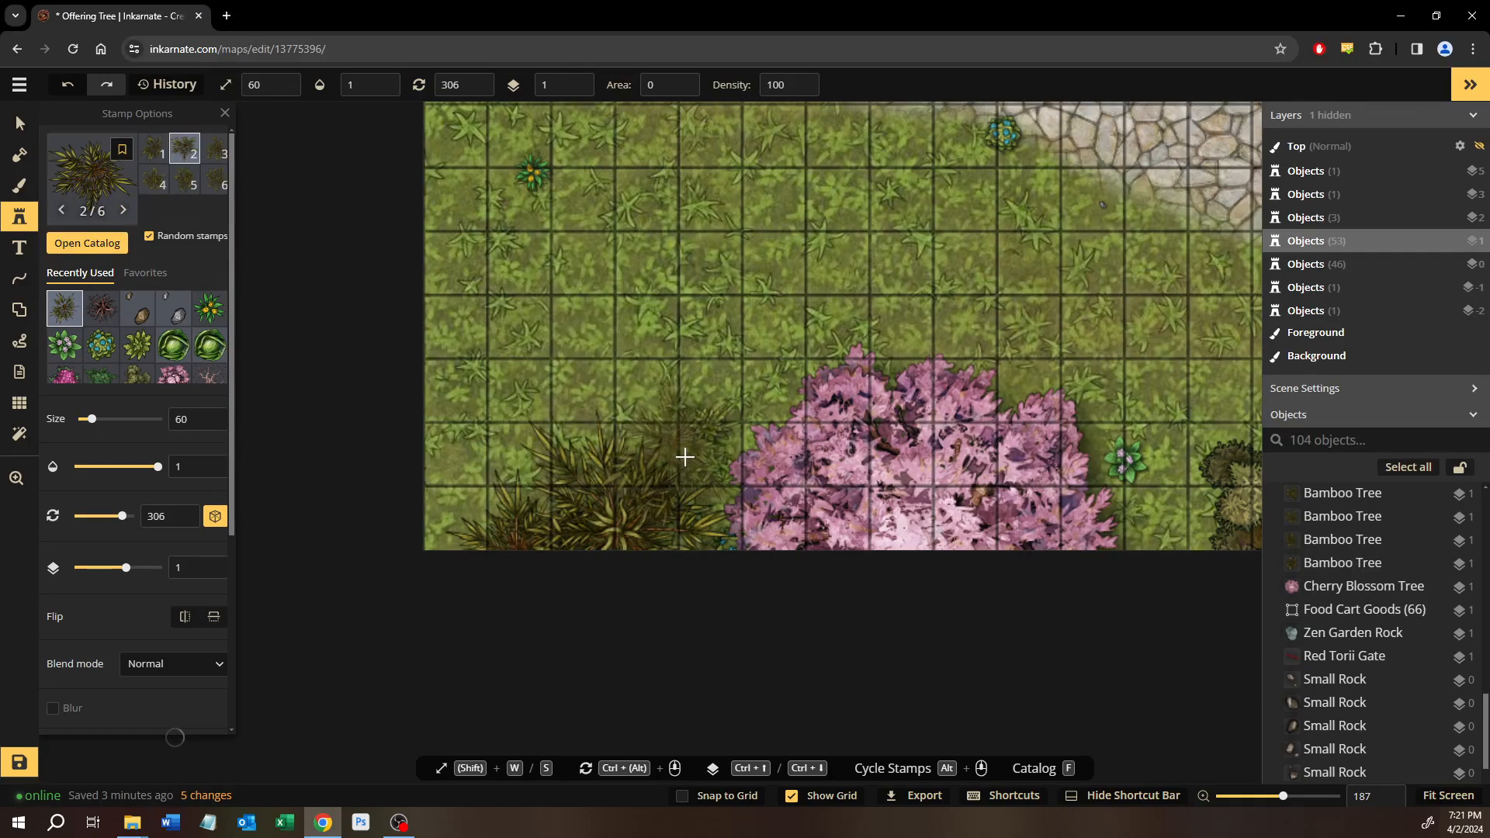
left_click(741, 382)
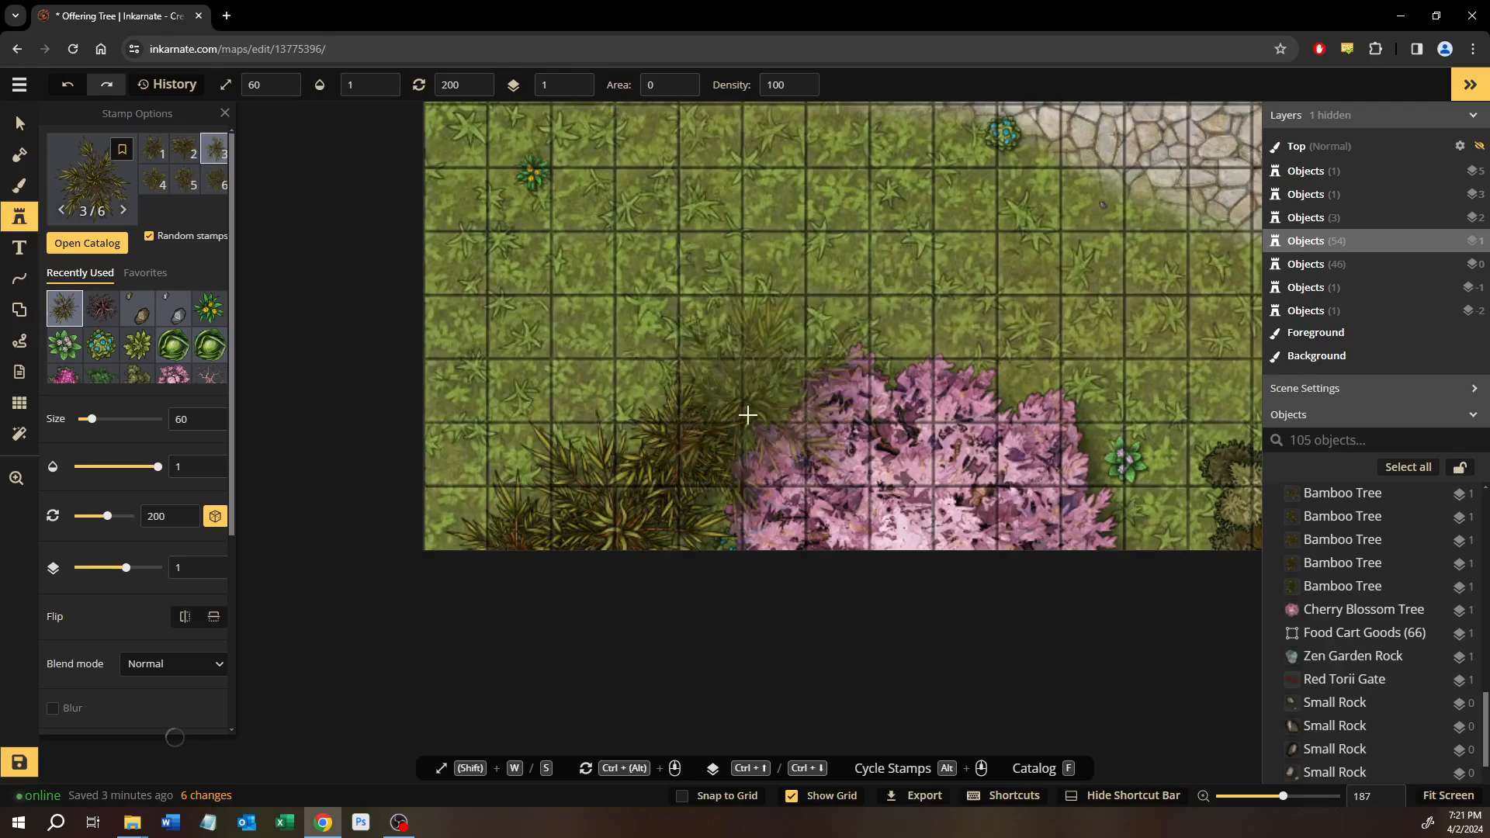
left_click(747, 408)
Select the four new bamboo trees together and lower them to layer 0, beneath the cherry blossom tree.
key("v")
left_click(748, 348)
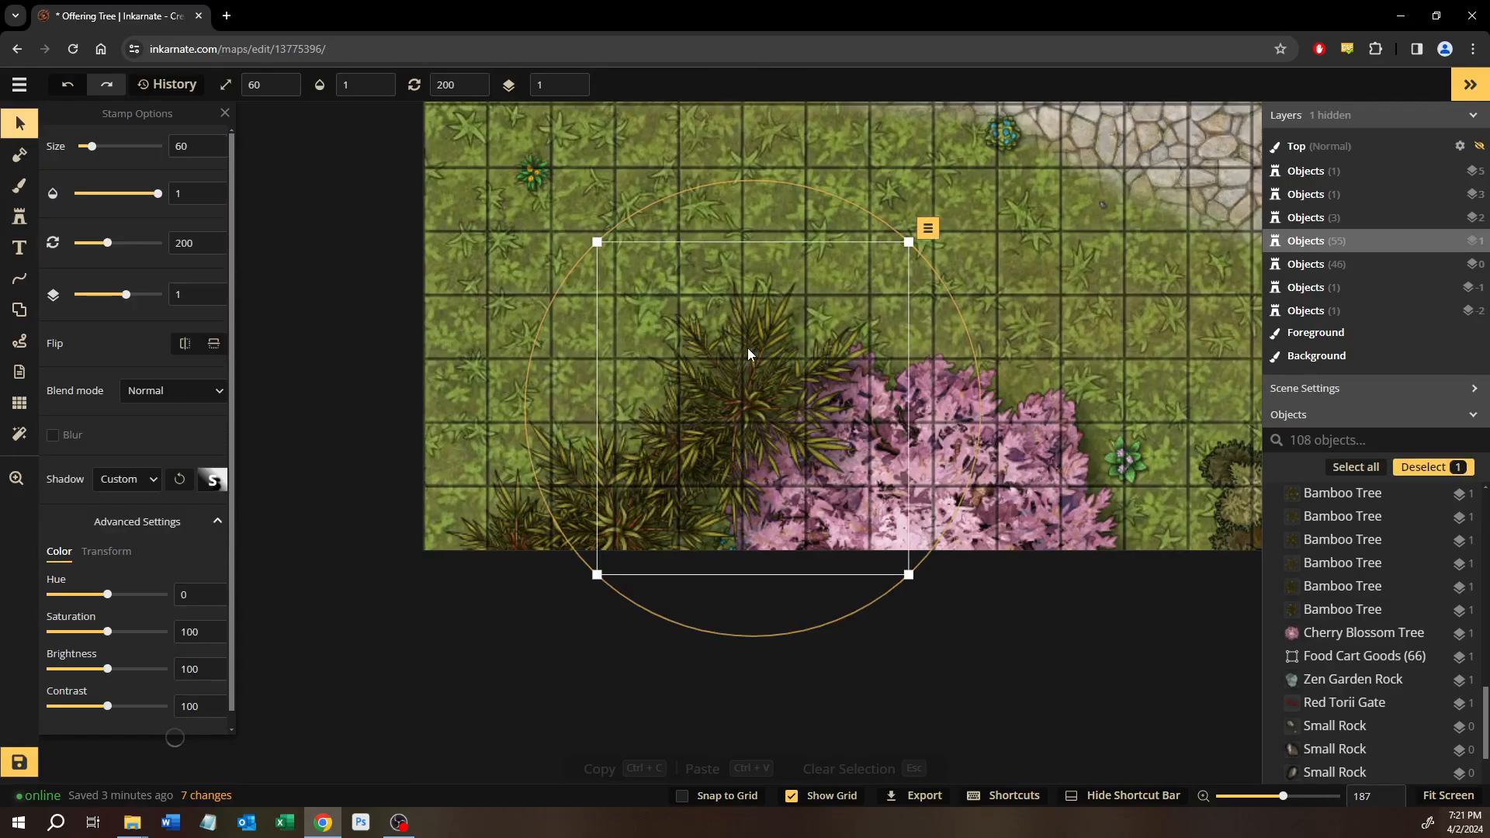
left_click(598, 514, "shift")
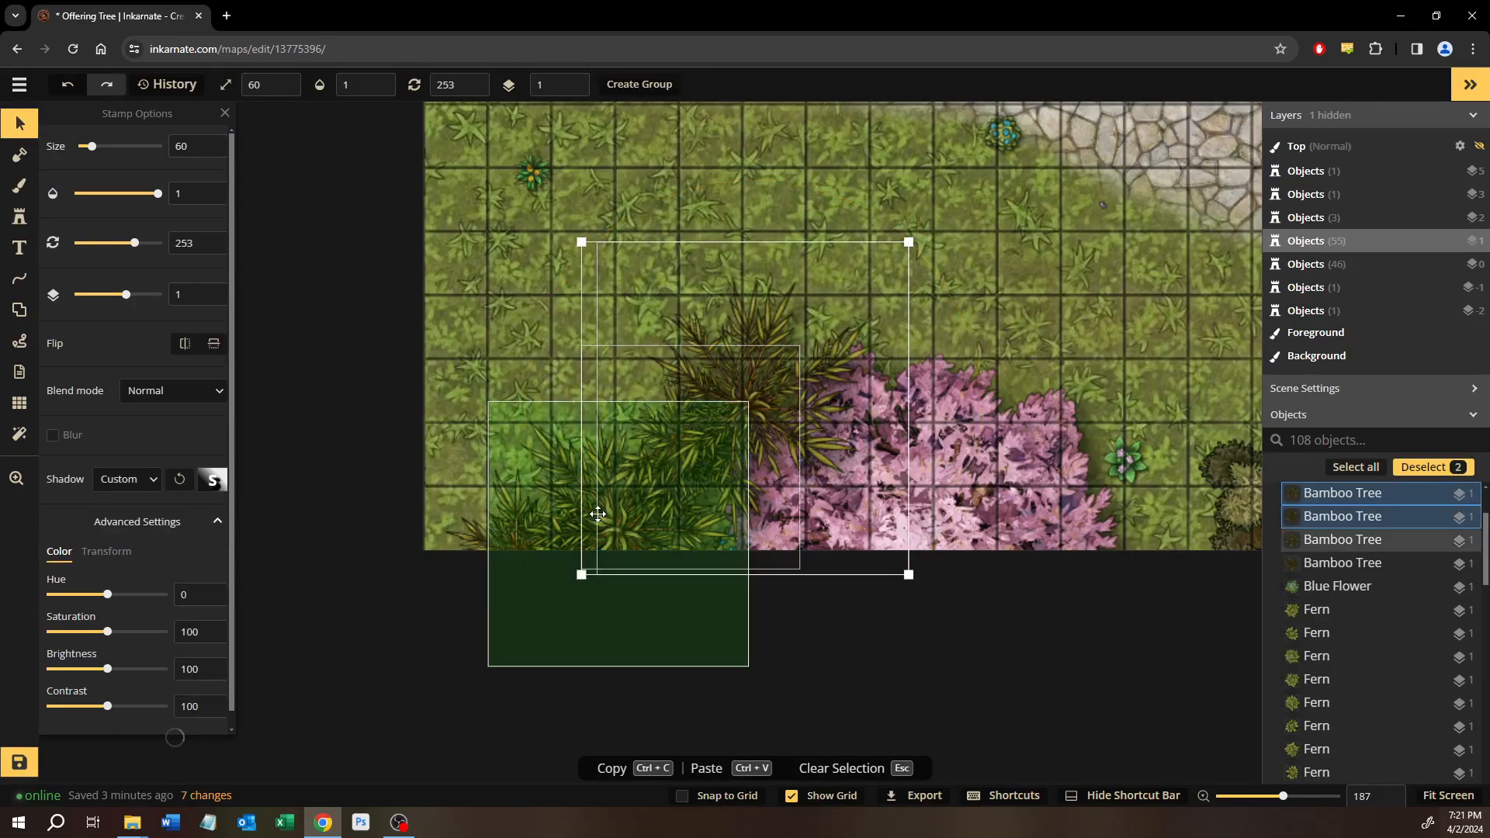
left_click(584, 520, "shift")
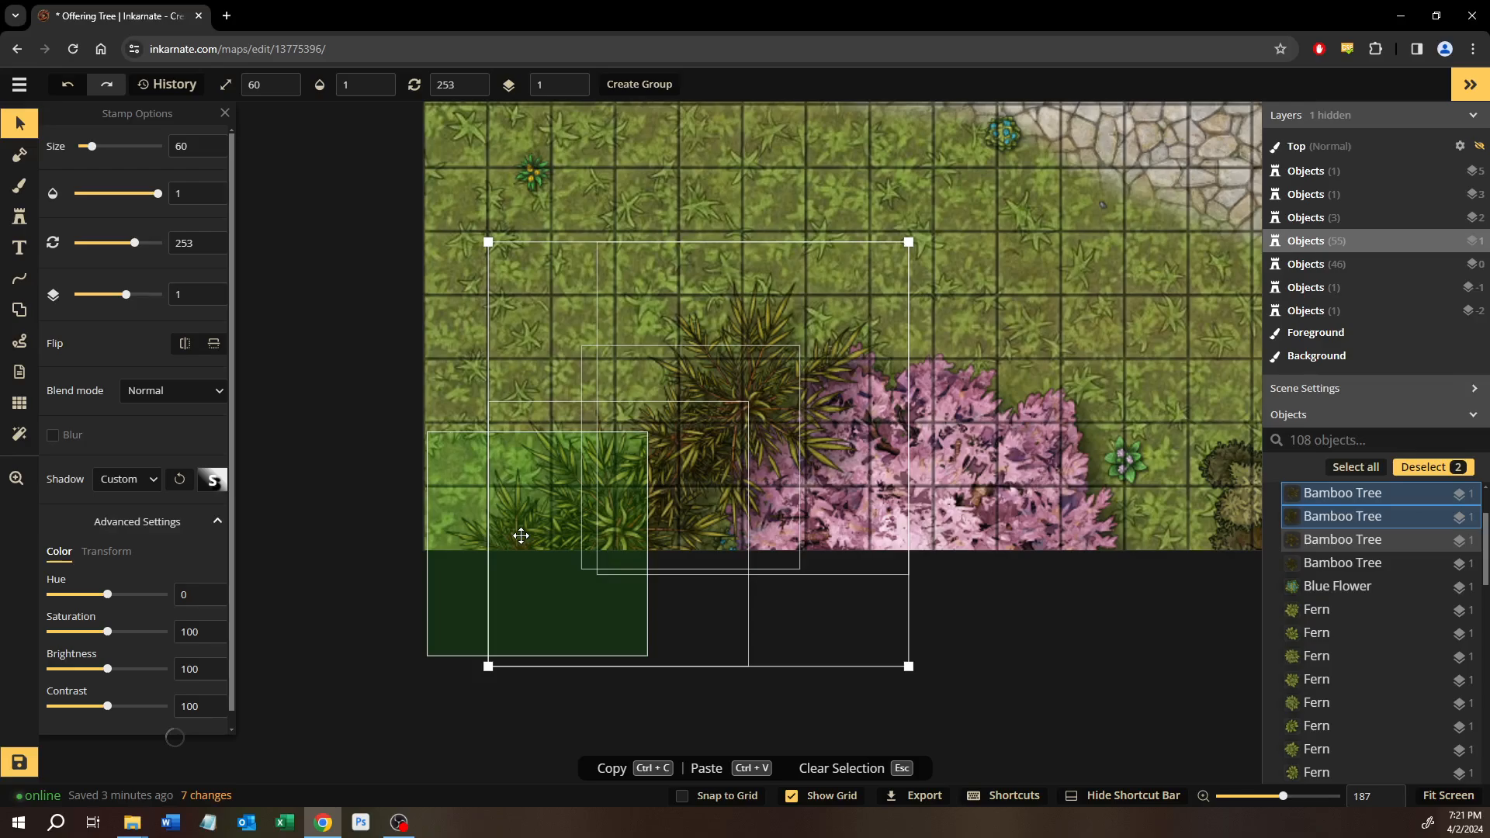
left_click(521, 535, "shift")
key("Page_Down")
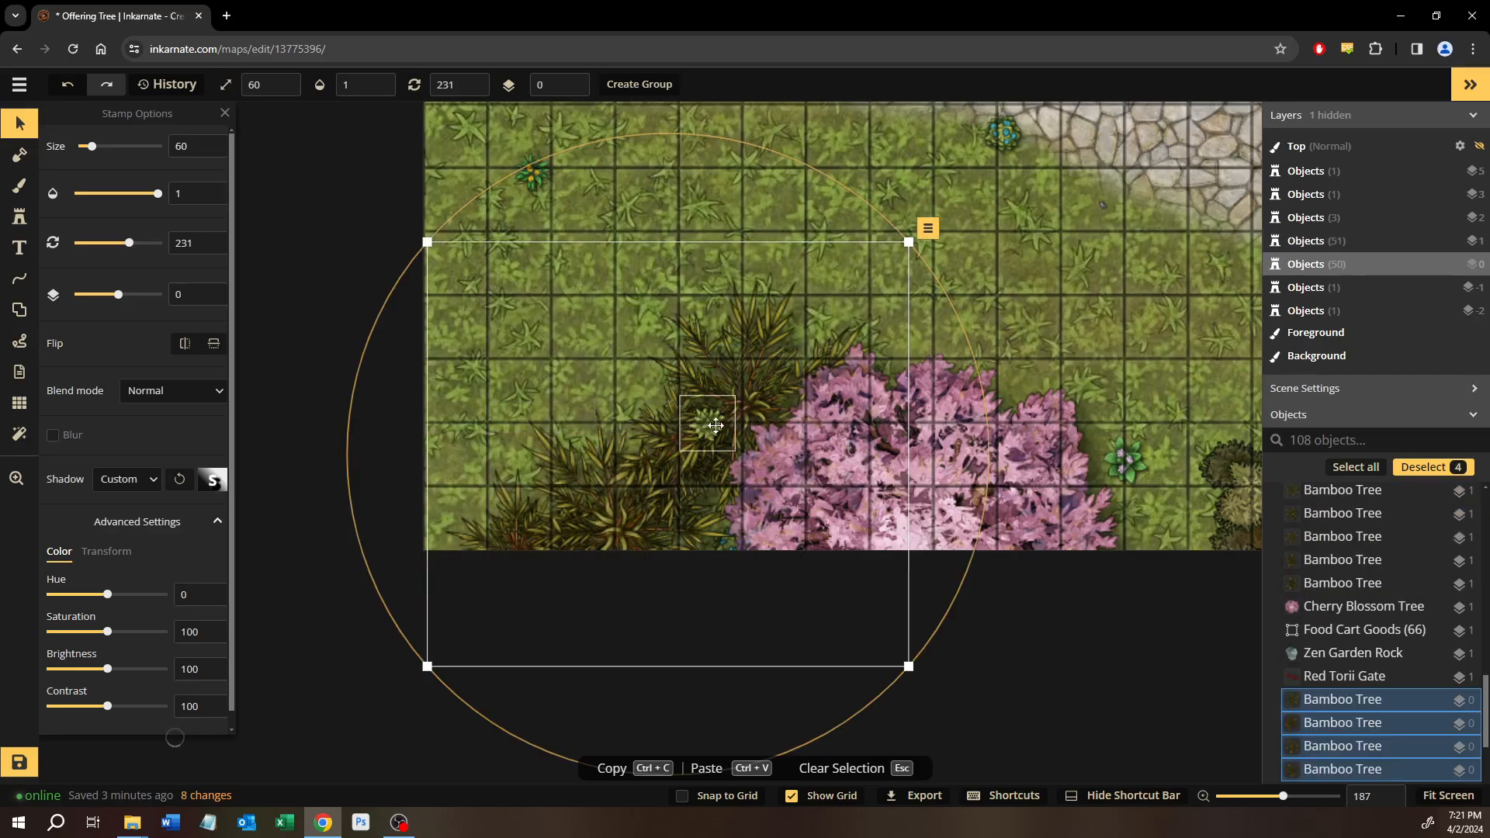
Move the fern overlapping the new bamboo slightly to the northwest and lower it to layer 0.
left_click_drag(711, 427, 661, 411)
key("Page_Down")
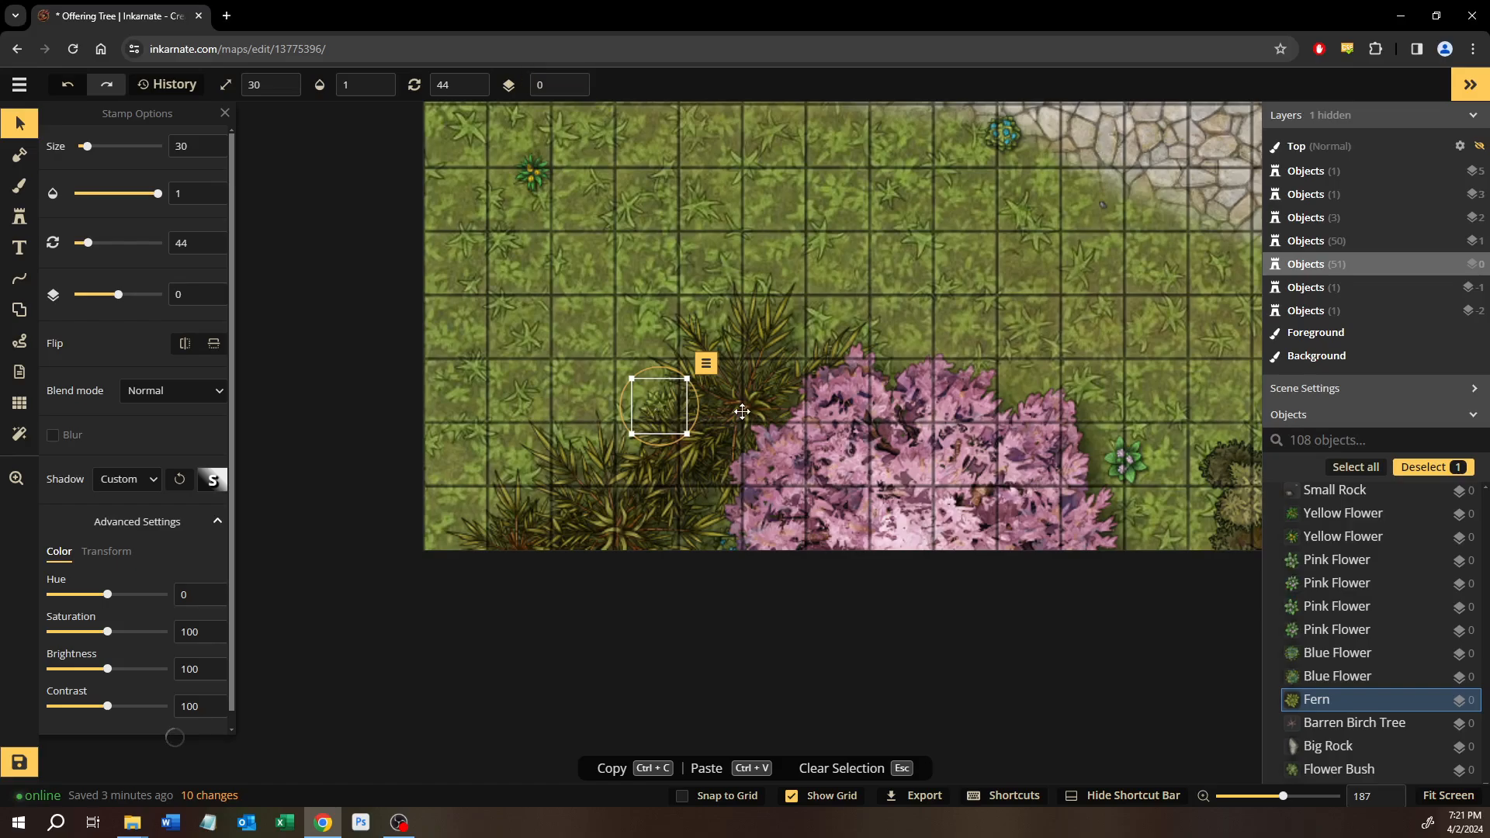
left_click(977, 303)
scroll(715, 365, "up", 6)
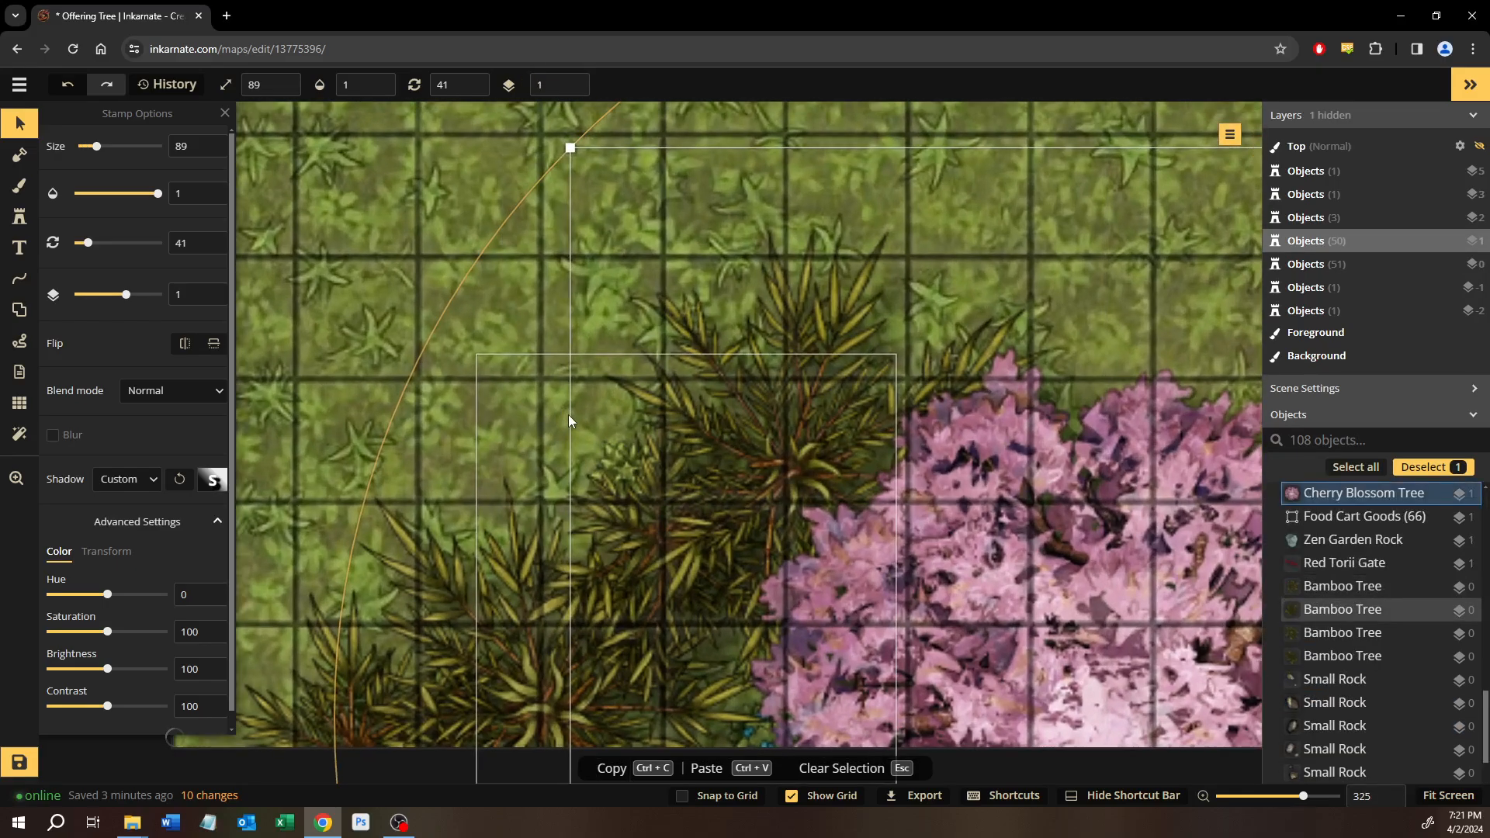
Delete the four bamboo trees along the western edge of the pink cherry blossom tree.
left_click_drag(572, 419, 660, 447)
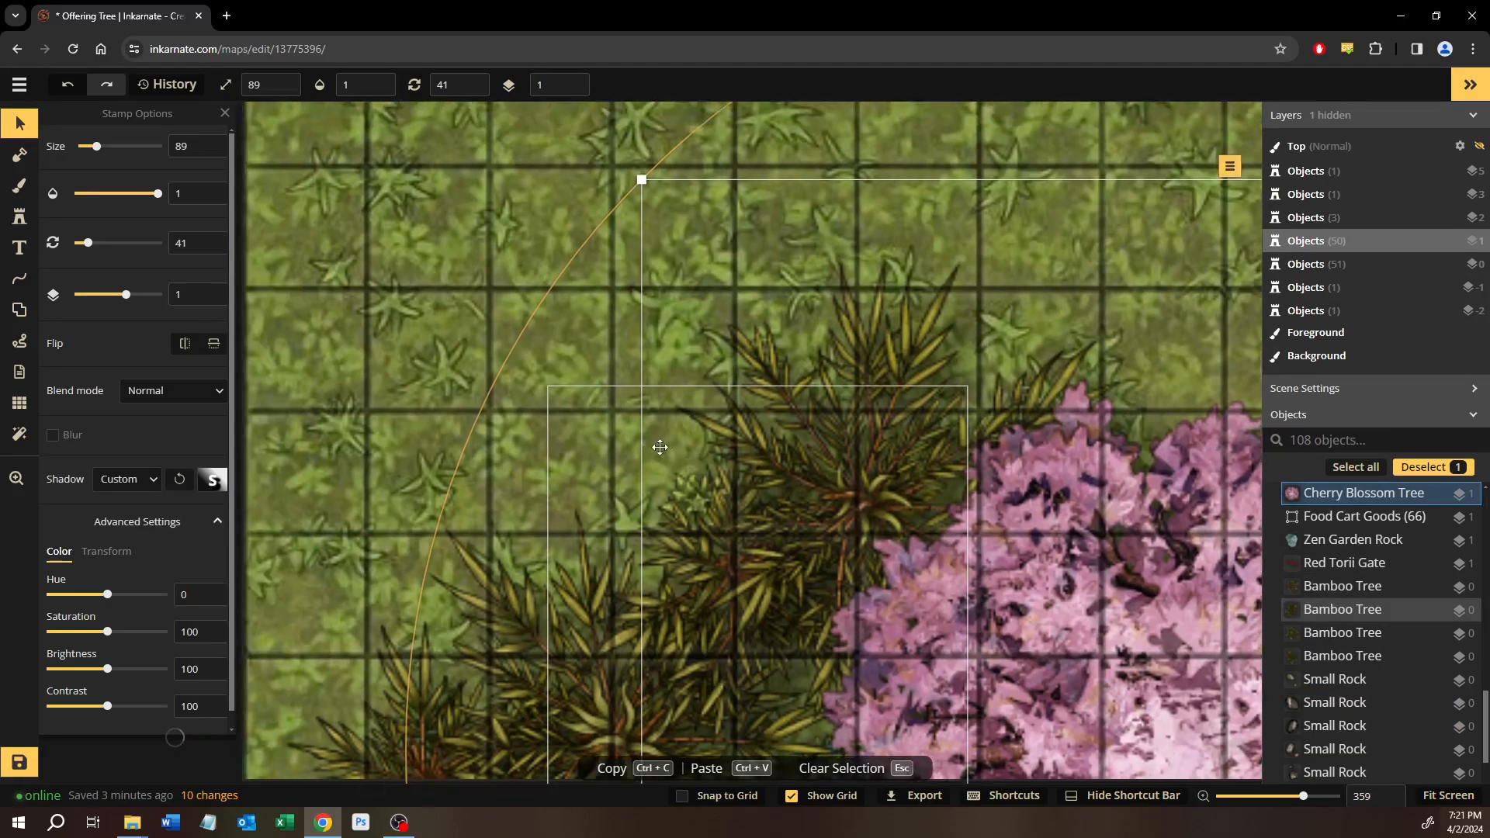
scroll(687, 439, "down", 2)
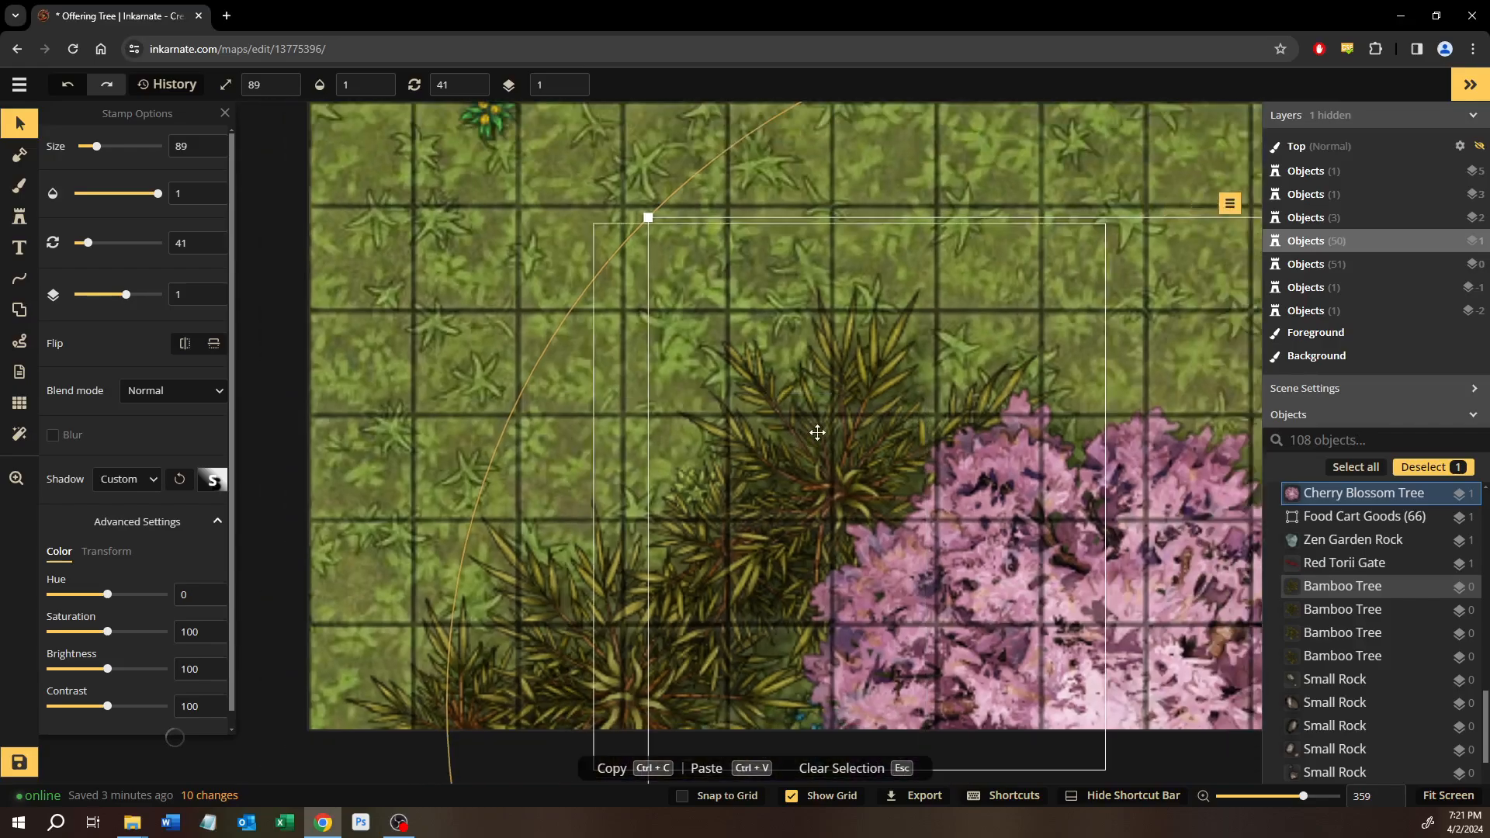
scroll(817, 431, "down", 4)
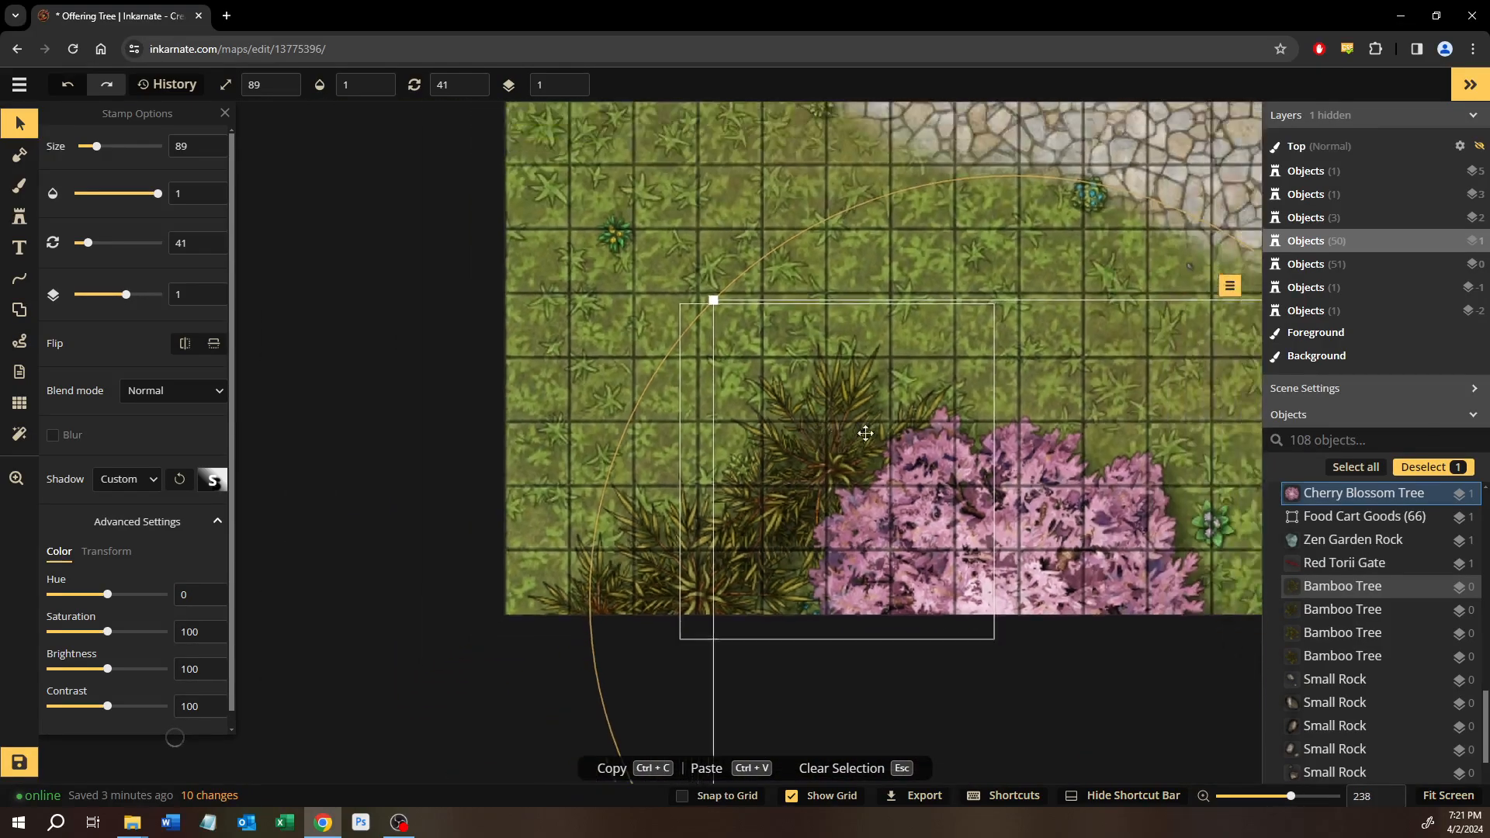
mouse_move(866, 433)
left_mouse_down()
mouse_move(460, 424)
mouse_move(858, 419)
left_mouse_up()
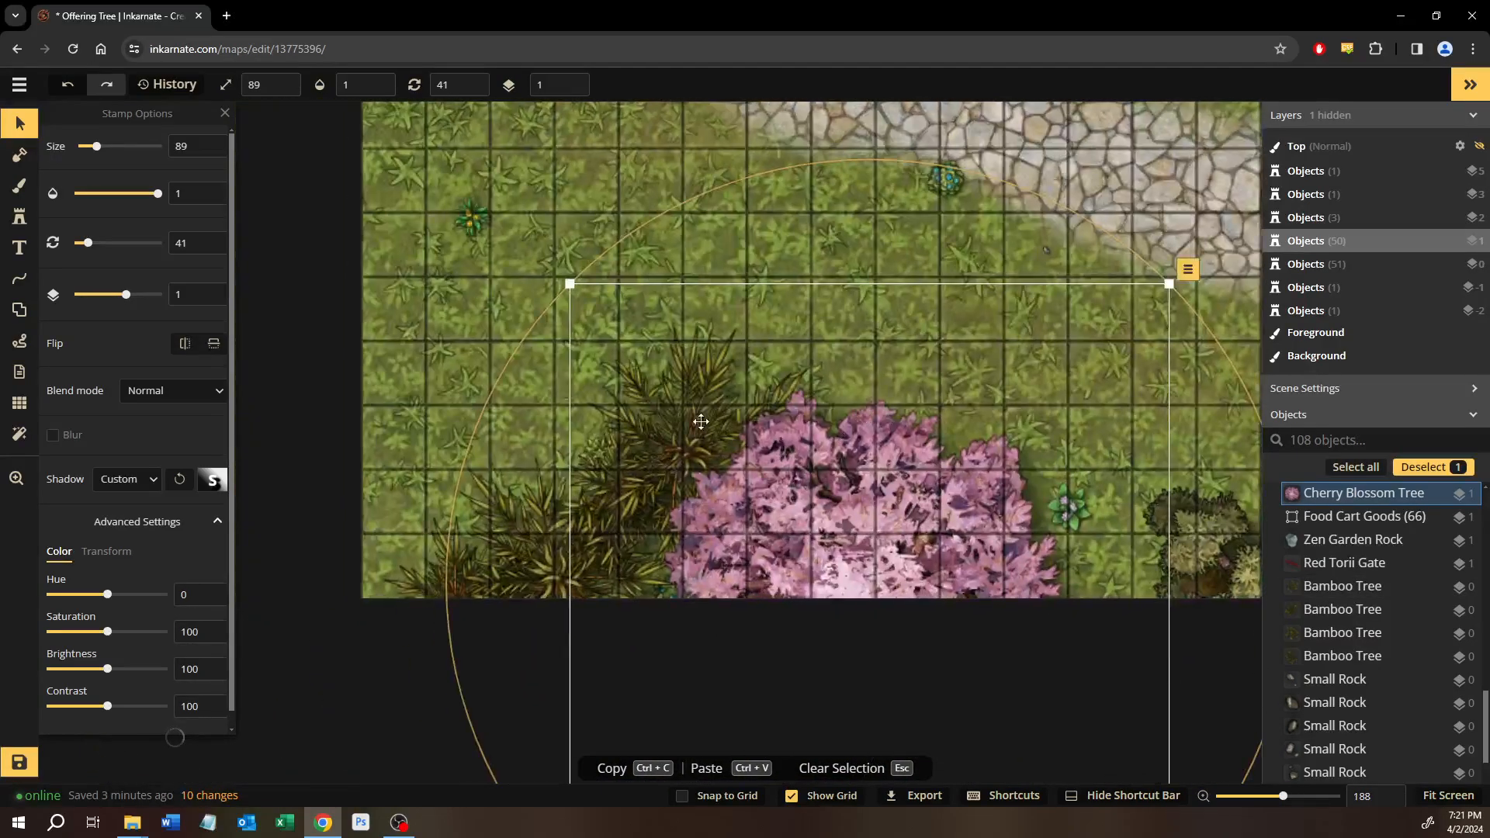
left_click(674, 402)
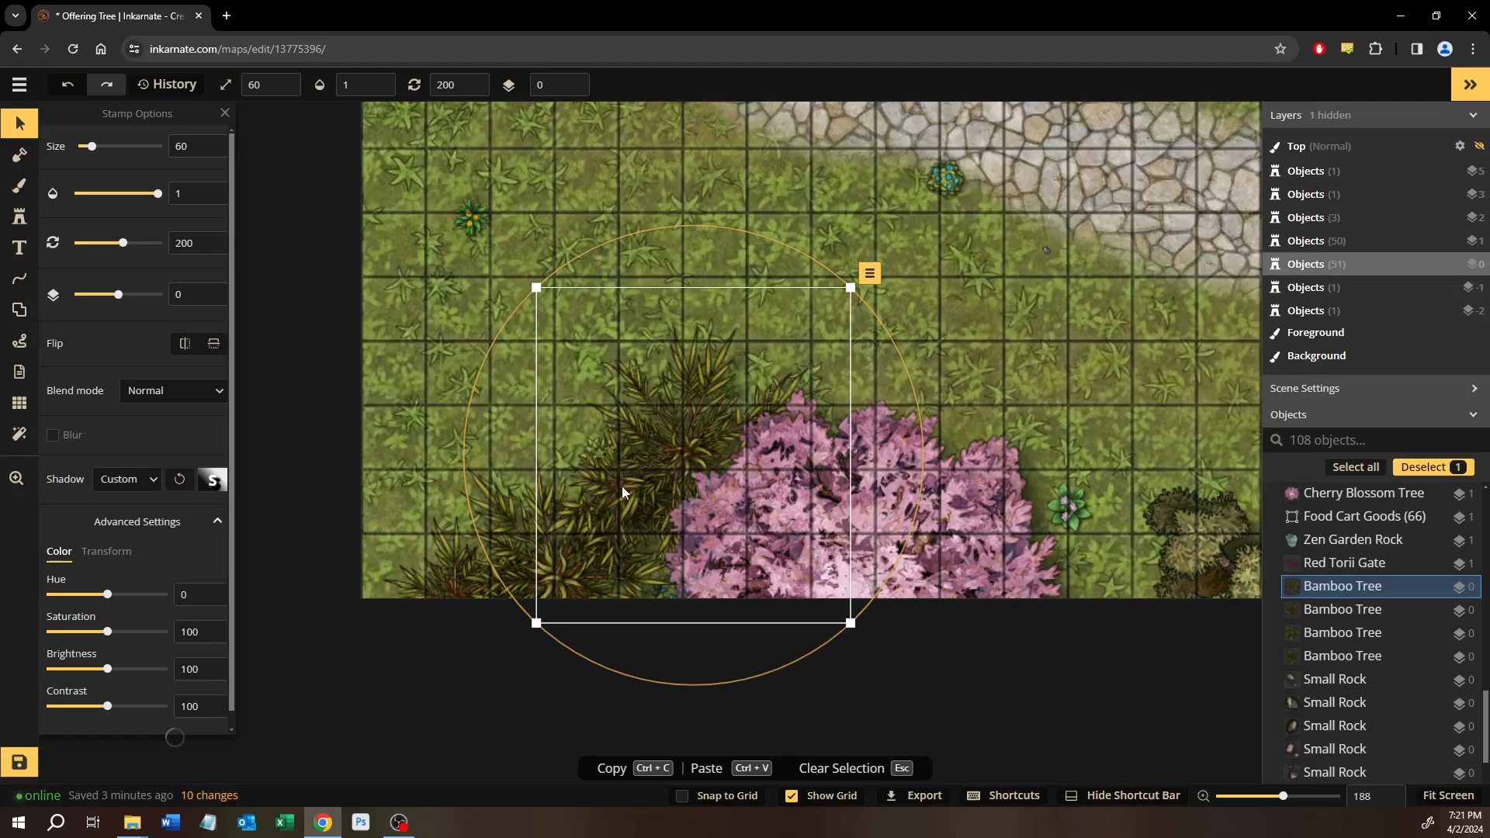
key("Delete")
left_click(560, 544)
key("Delete")
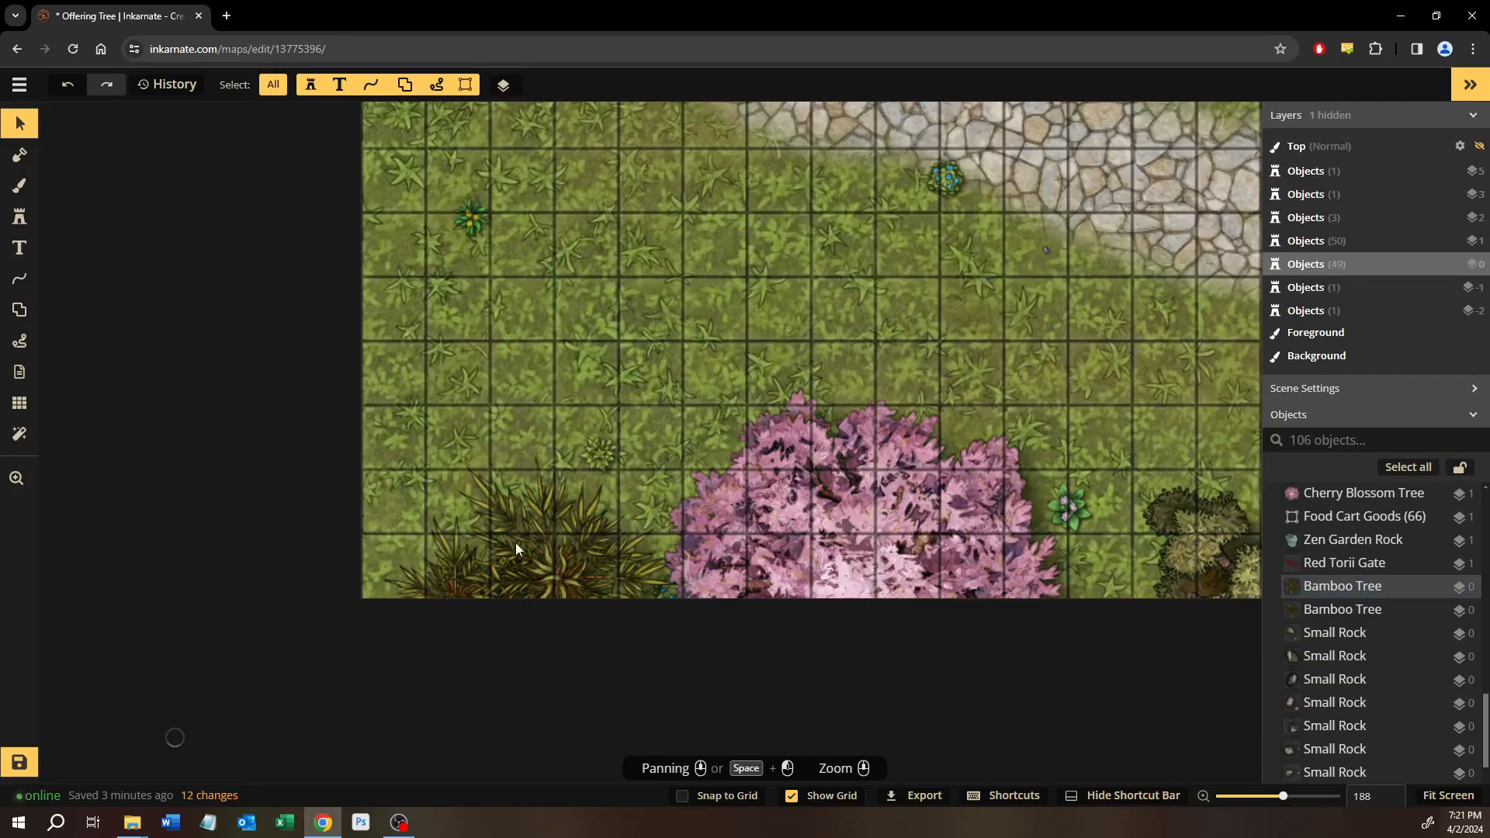
key("Delete")
left_click(492, 561)
key("Delete")
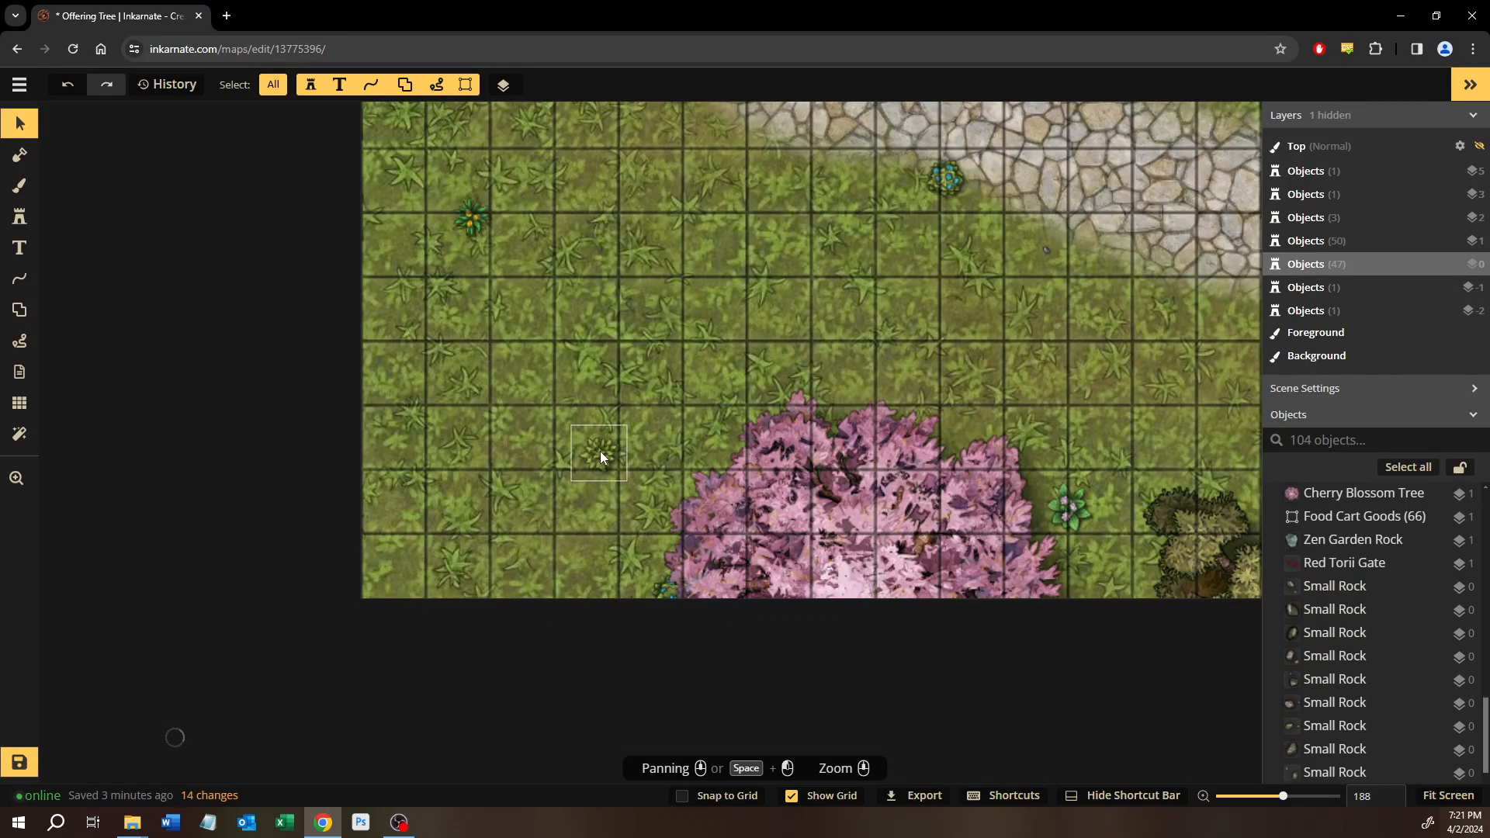
Move the small fern east against the northwestern edge of the cherry blossom tree and deselect it.
left_click(600, 450)
left_click_drag(600, 451, 721, 458)
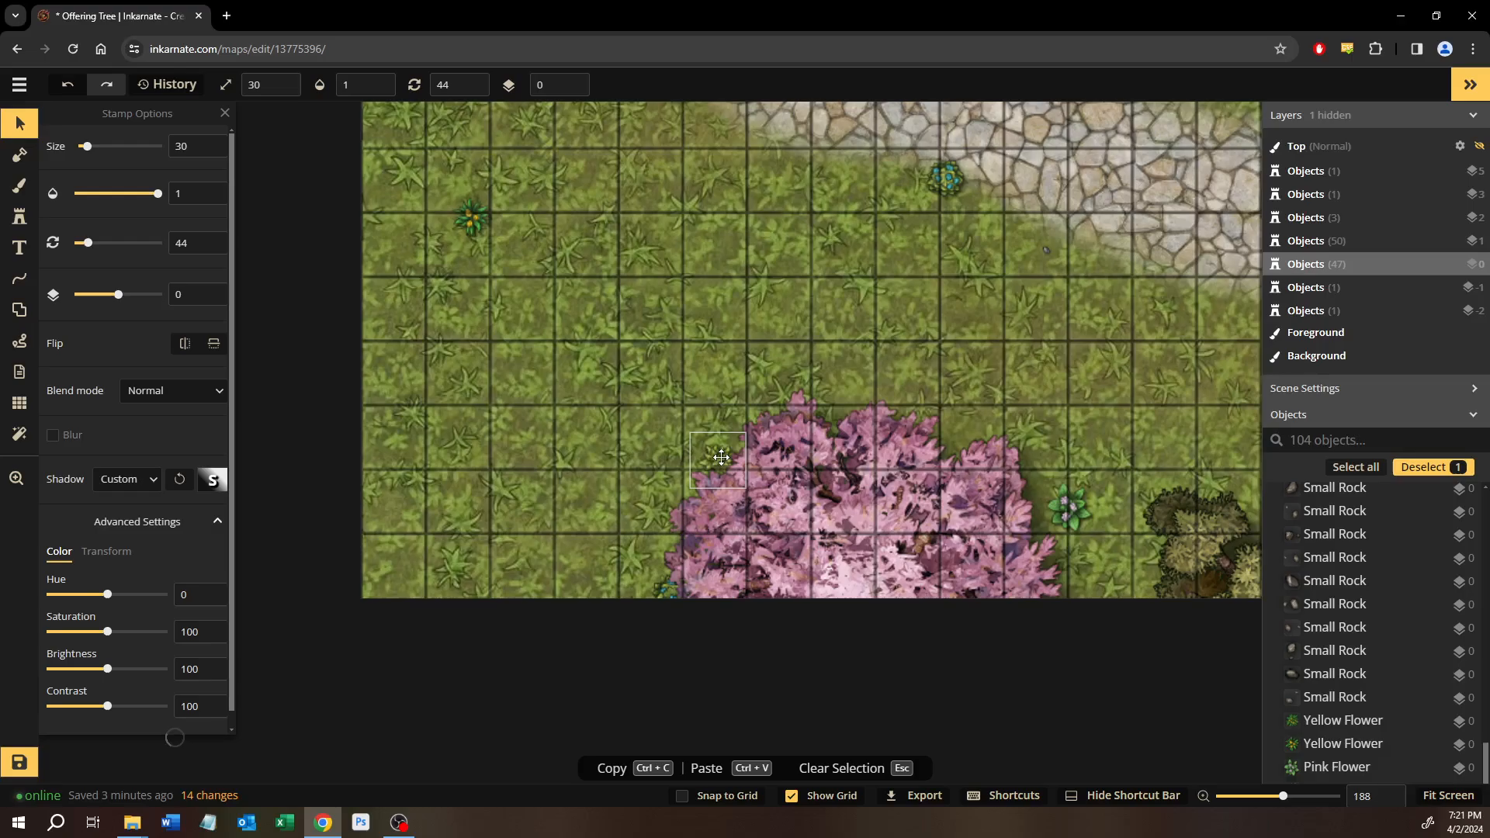
left_click(789, 209)
Choose the dark texture with fine pink petal specks from the Eastern pack for the background brush.
scroll(784, 236, "down", 2)
left_click_drag(822, 278, 504, 418)
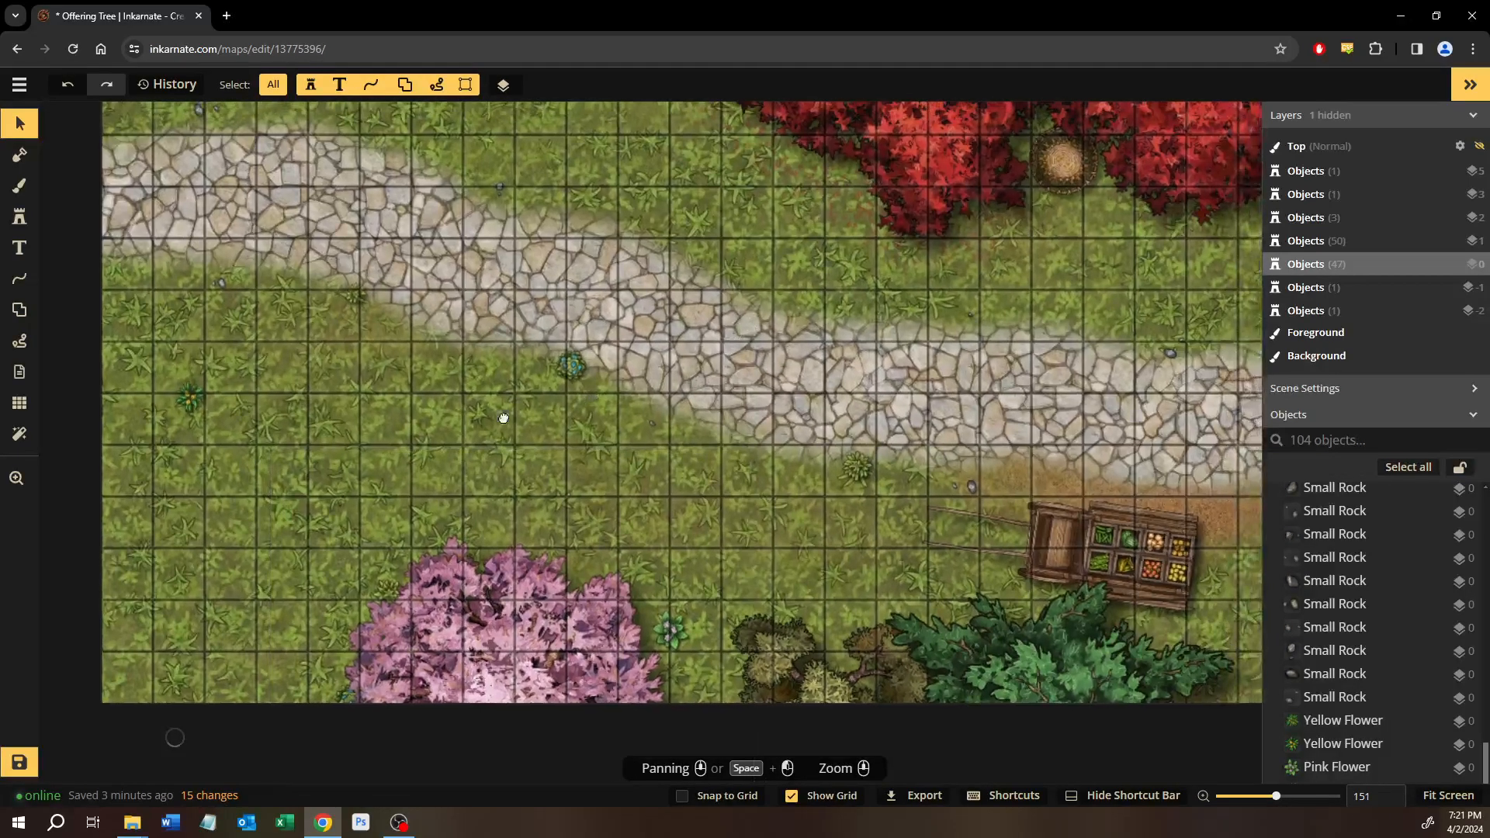
left_click_drag(640, 321, 755, 208)
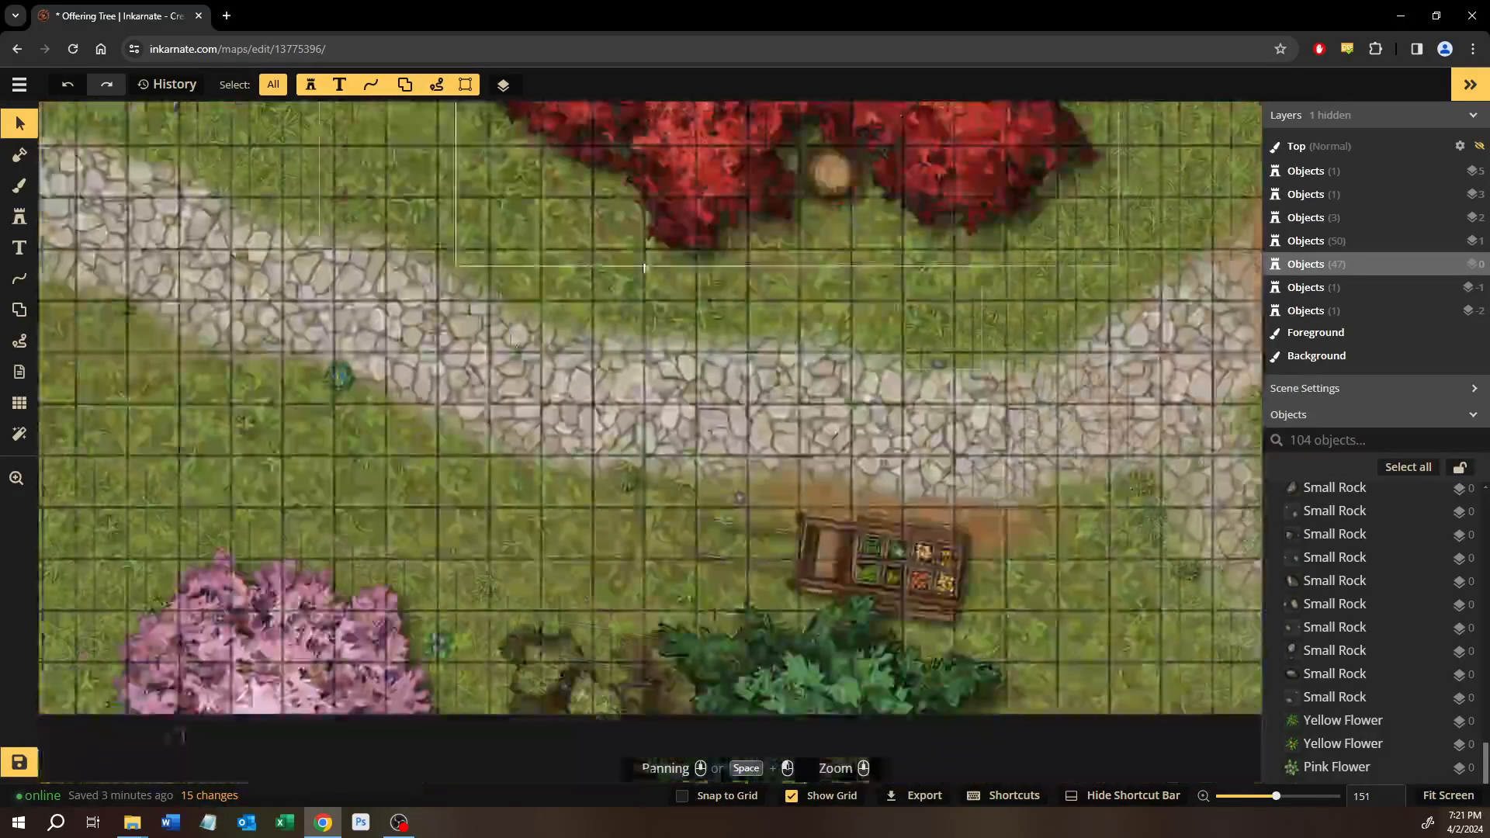
left_click_drag(355, 446, 662, 431)
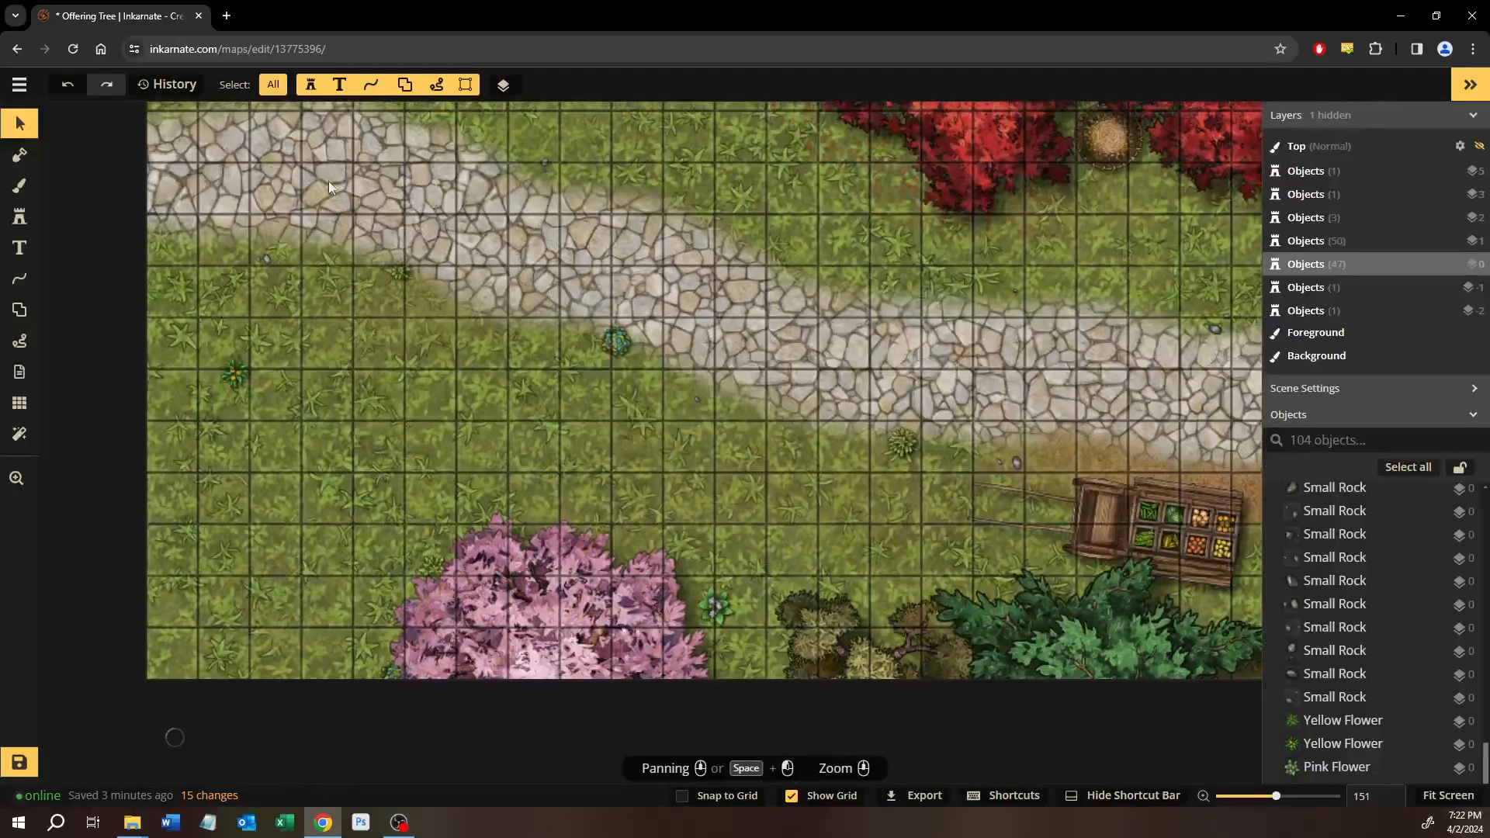
left_click(24, 194)
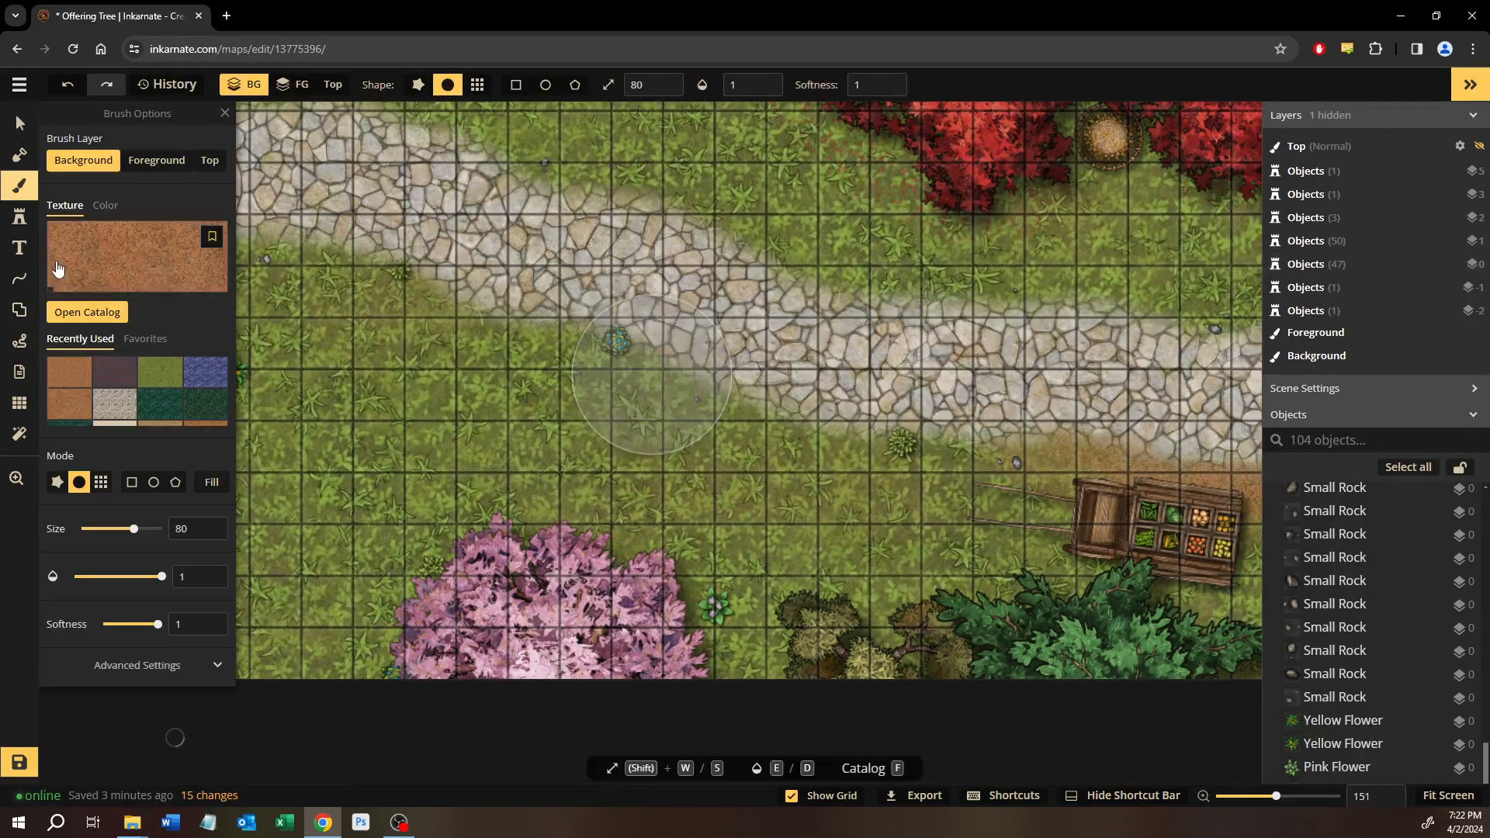
left_click(86, 315)
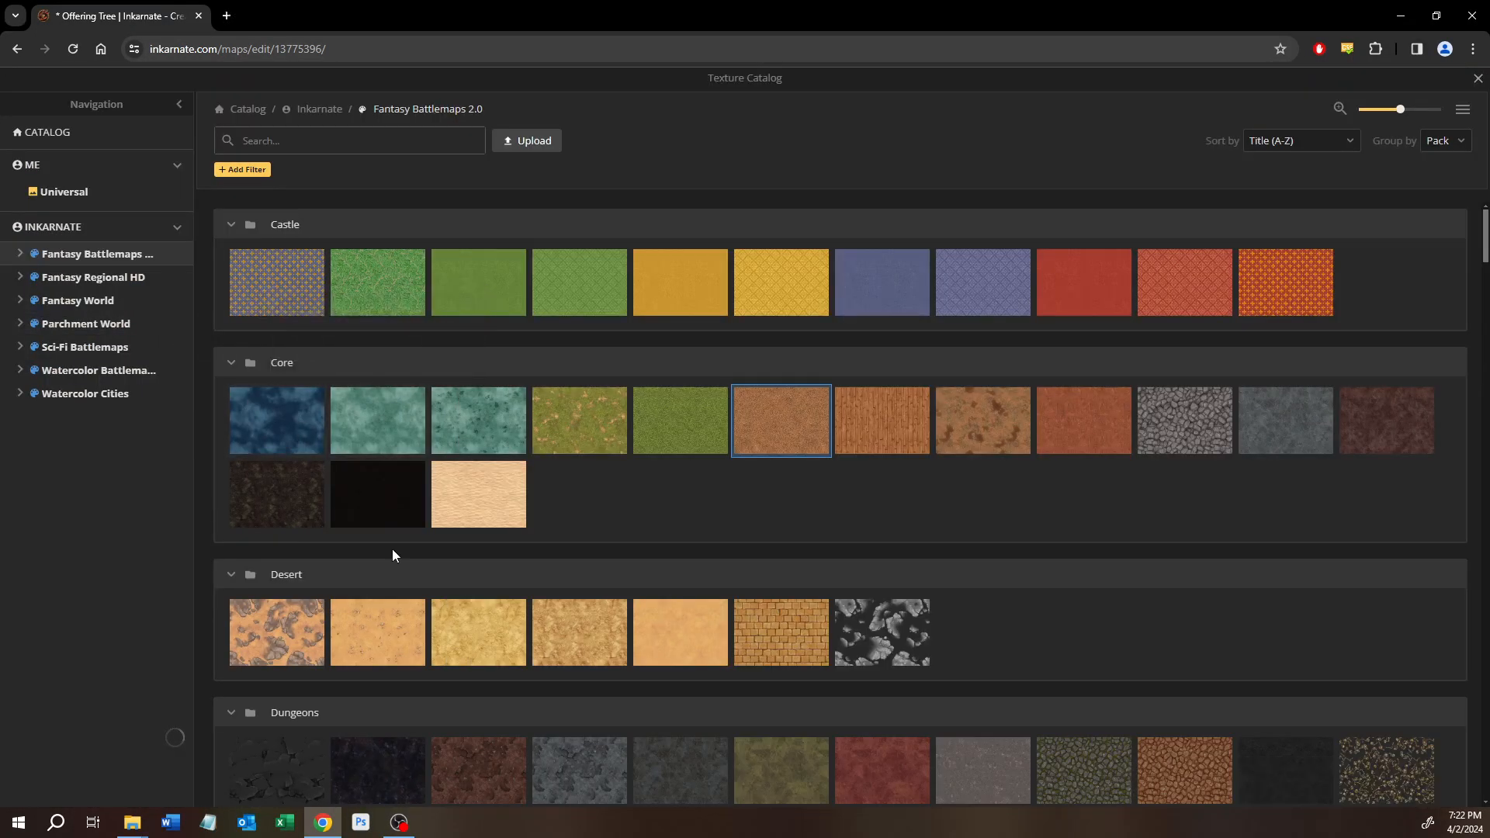
scroll(393, 548, "down", 8)
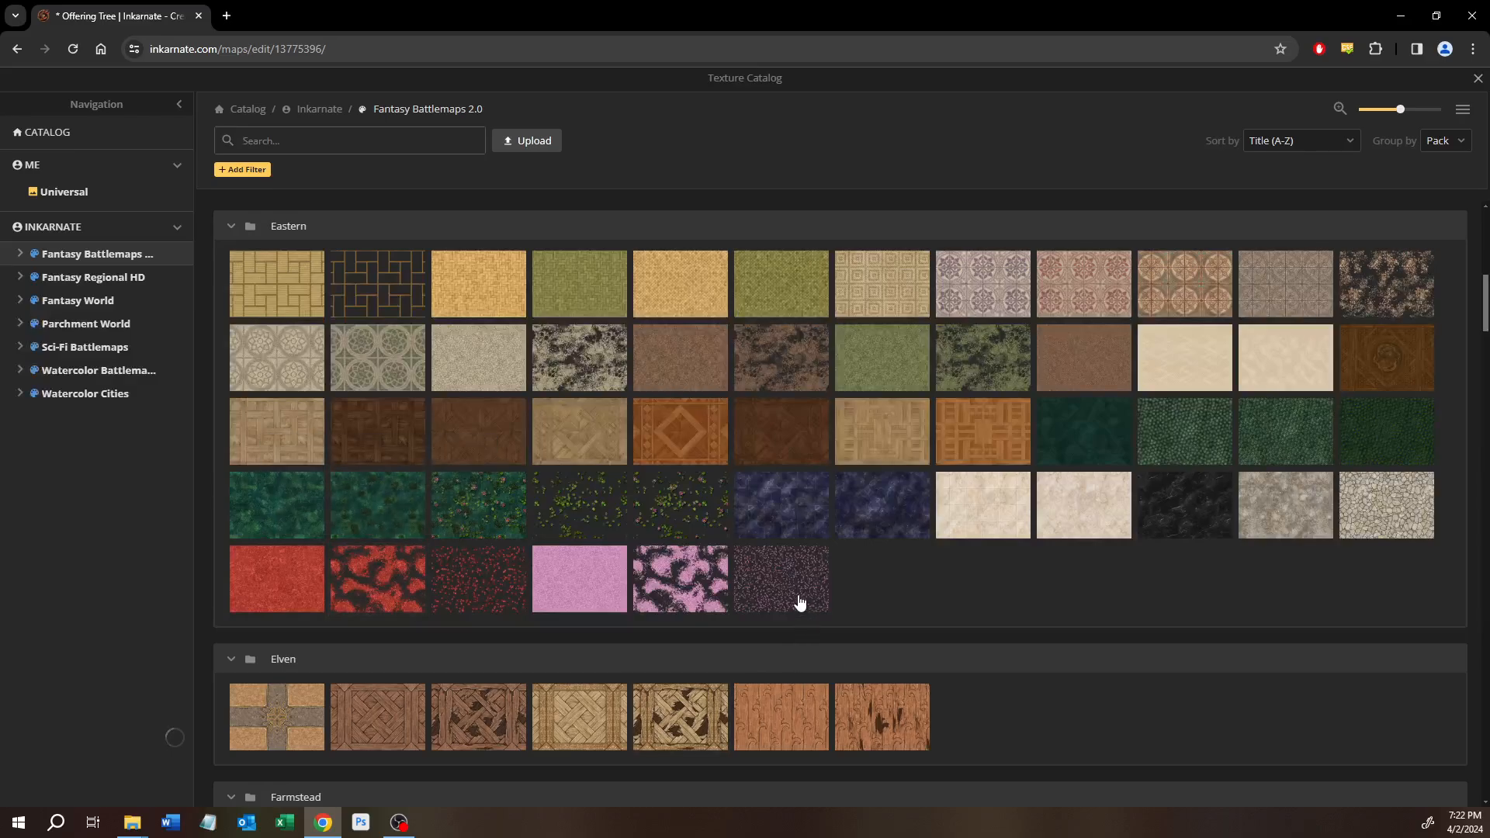
left_click(792, 590)
Set the background brush's opacity to 0.47 and its size to 40 for painting around the cherry blossom tree.
left_click_drag(853, 271, 585, 727)
left_click_drag(537, 571, 610, 186)
left_click_drag(924, 644, 1007, 476)
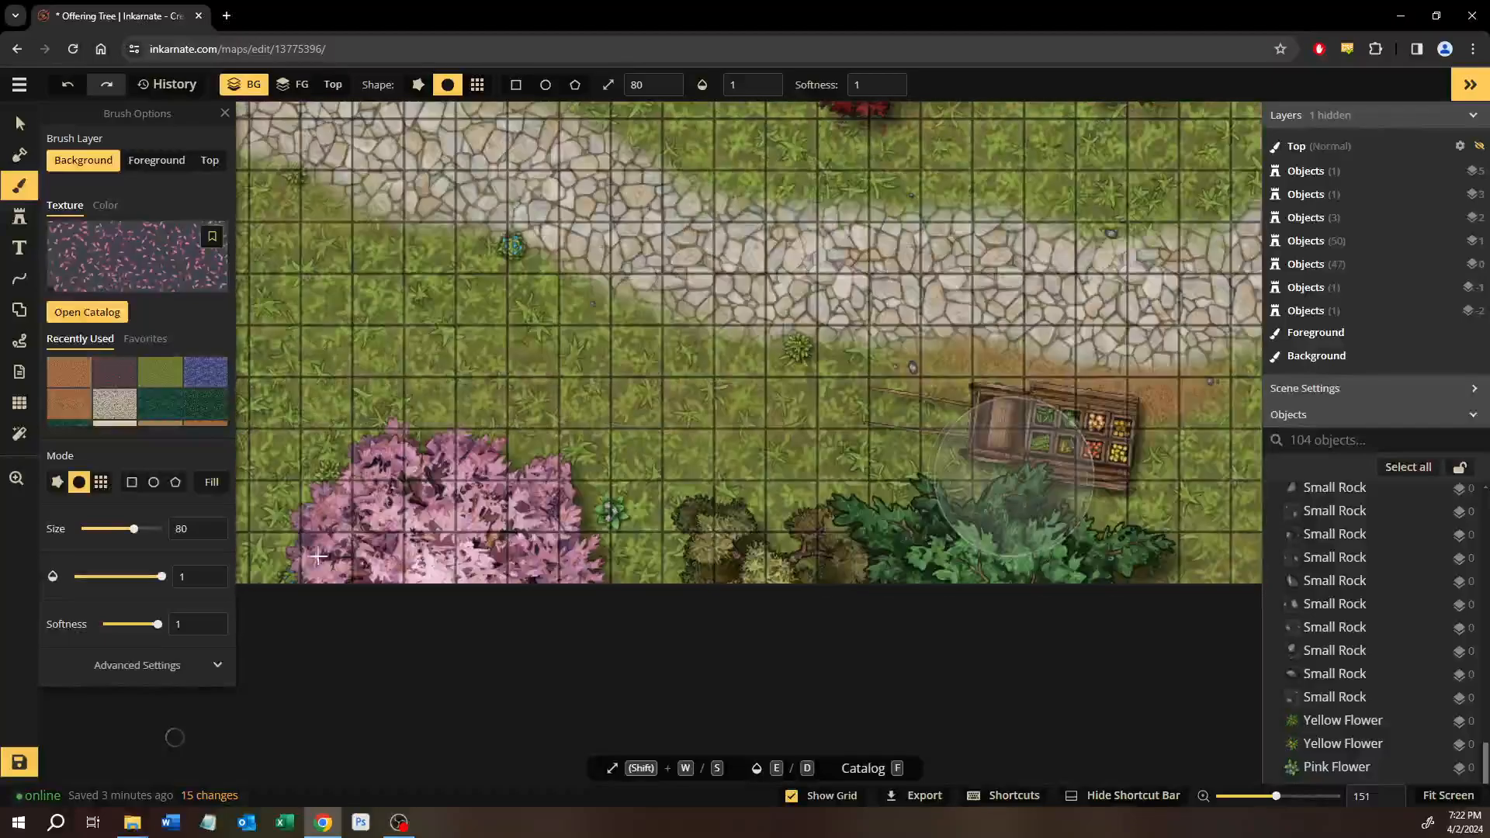
left_click_drag(326, 567, 687, 559)
scroll(621, 567, "up", 5)
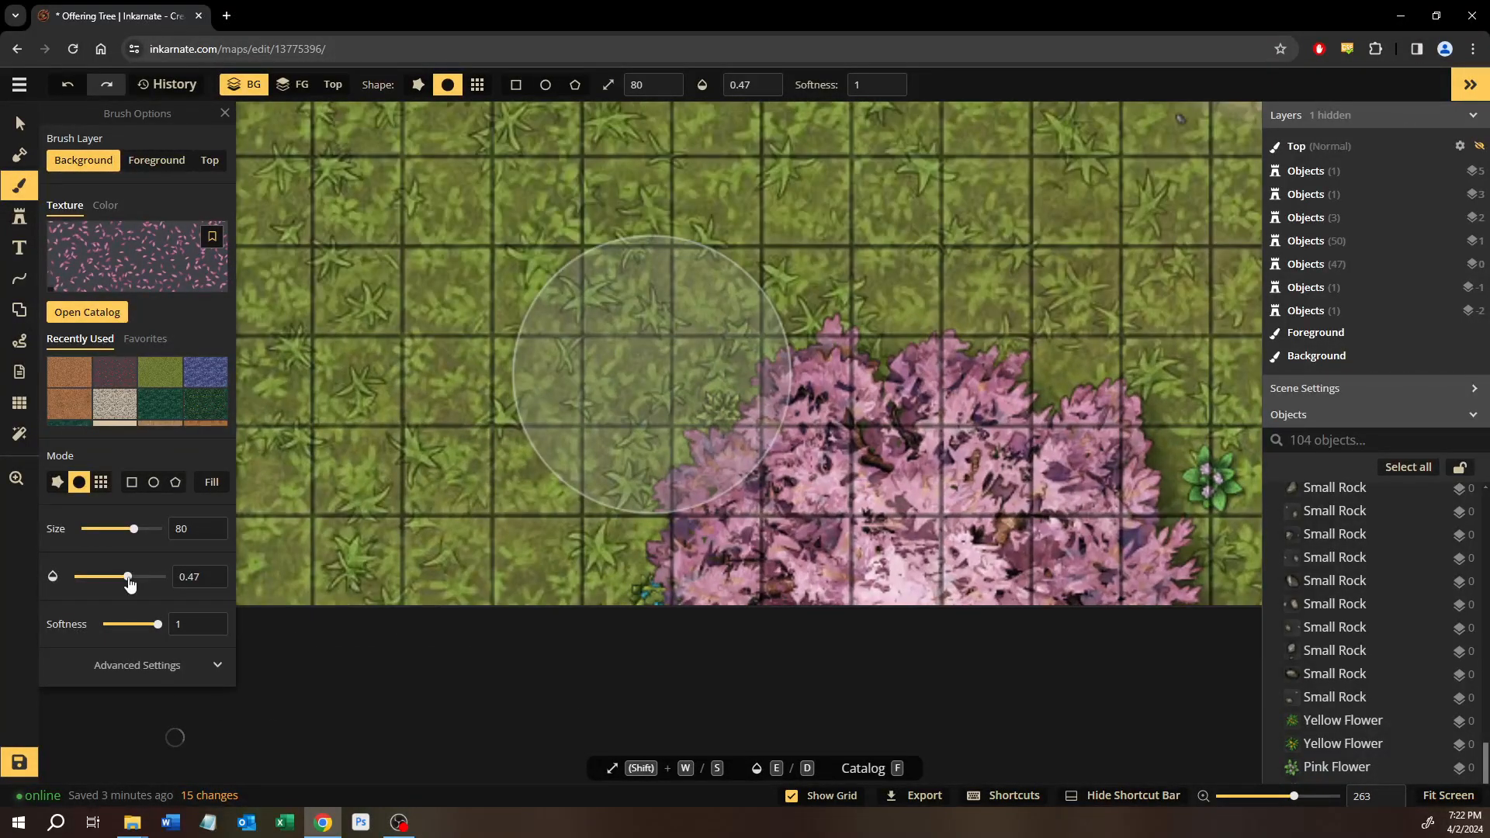
key("s")
key("s")
key("s")
key("s")
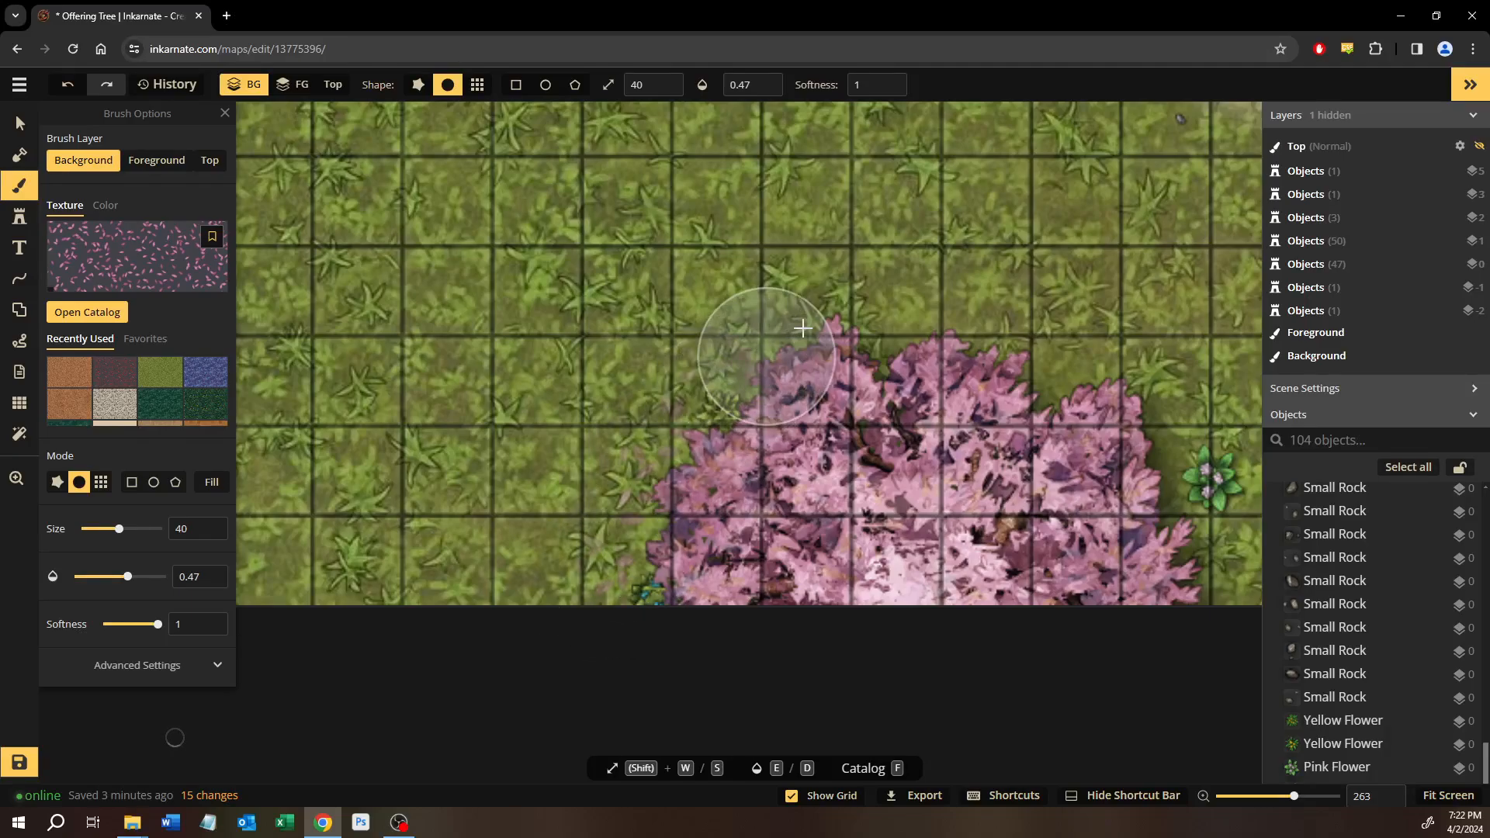
Try painting petals on the ground along the western edge of the cherry blossom tree, and undo the stroke.
left_click_drag(698, 393, 681, 402)
key("ctrl+z")
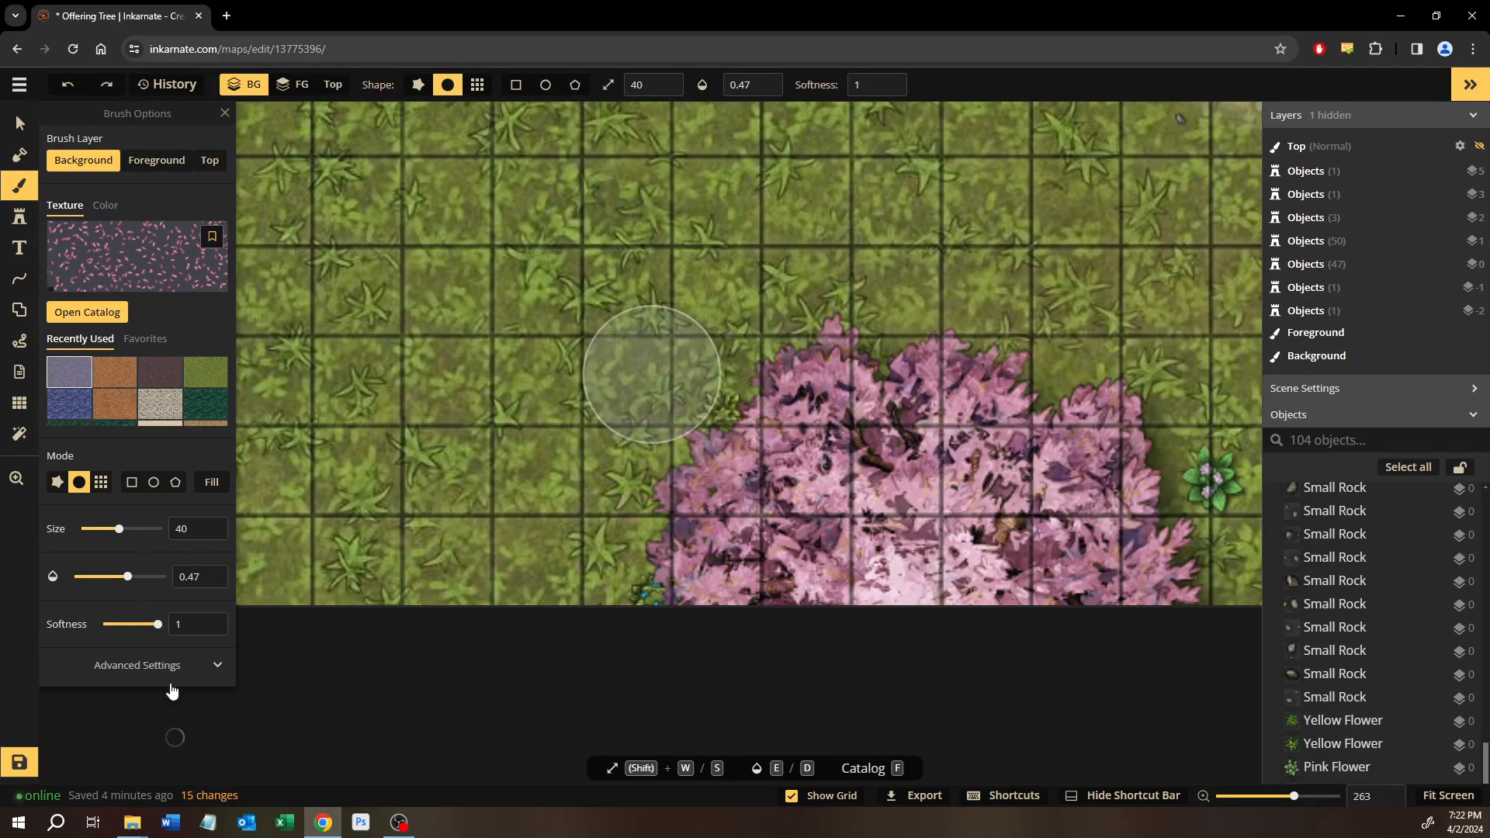
Set the petal texture's placement size to 30 in the brush's advanced settings.
left_click(170, 666)
scroll(163, 660, "down", 2)
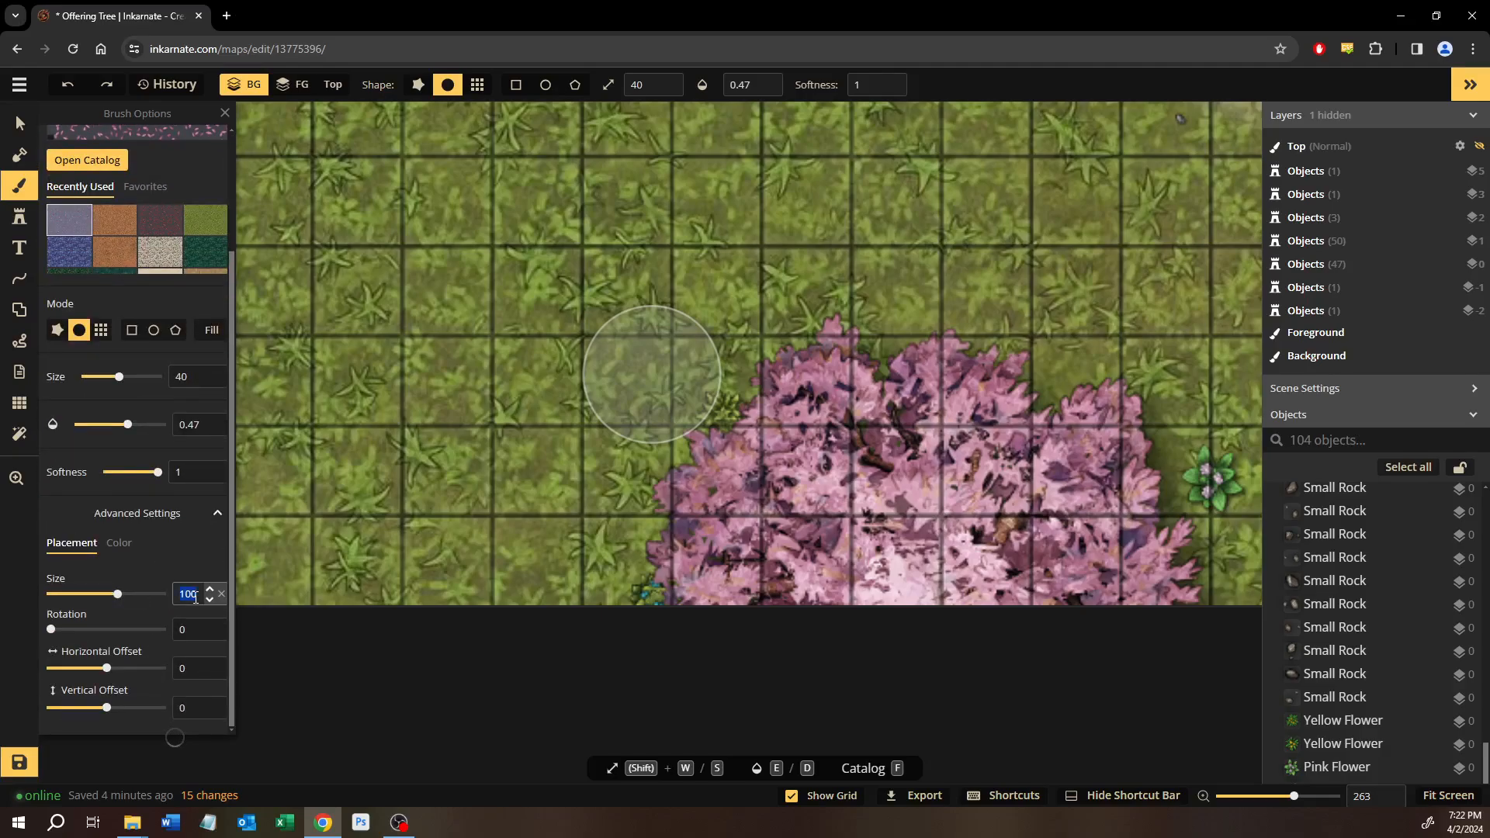
type("30")
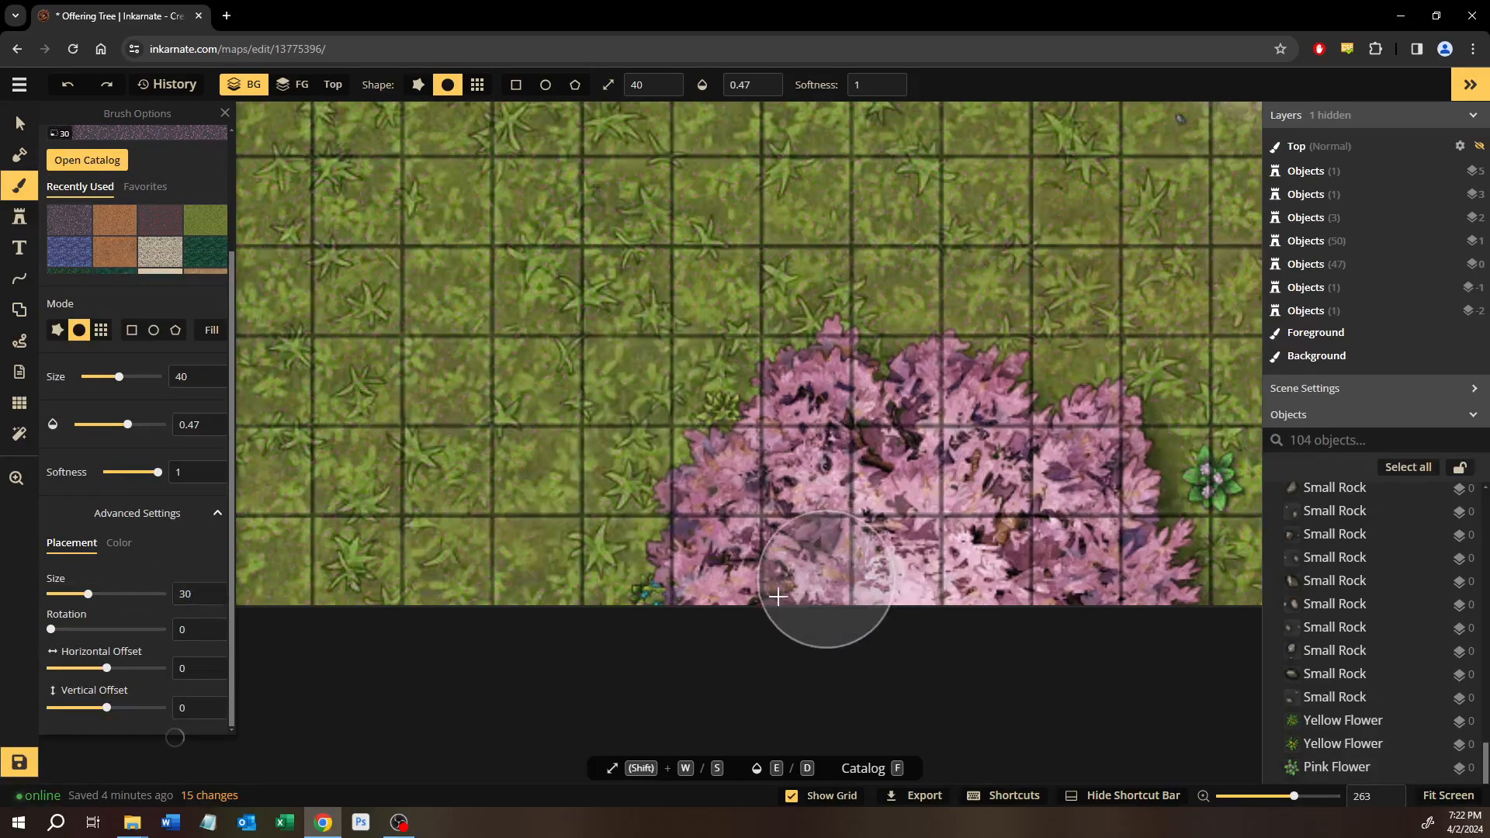
Paint fallen pink petals on the background grass around the pink tree at the map's southwest edge.
left_click_drag(592, 593, 654, 476)
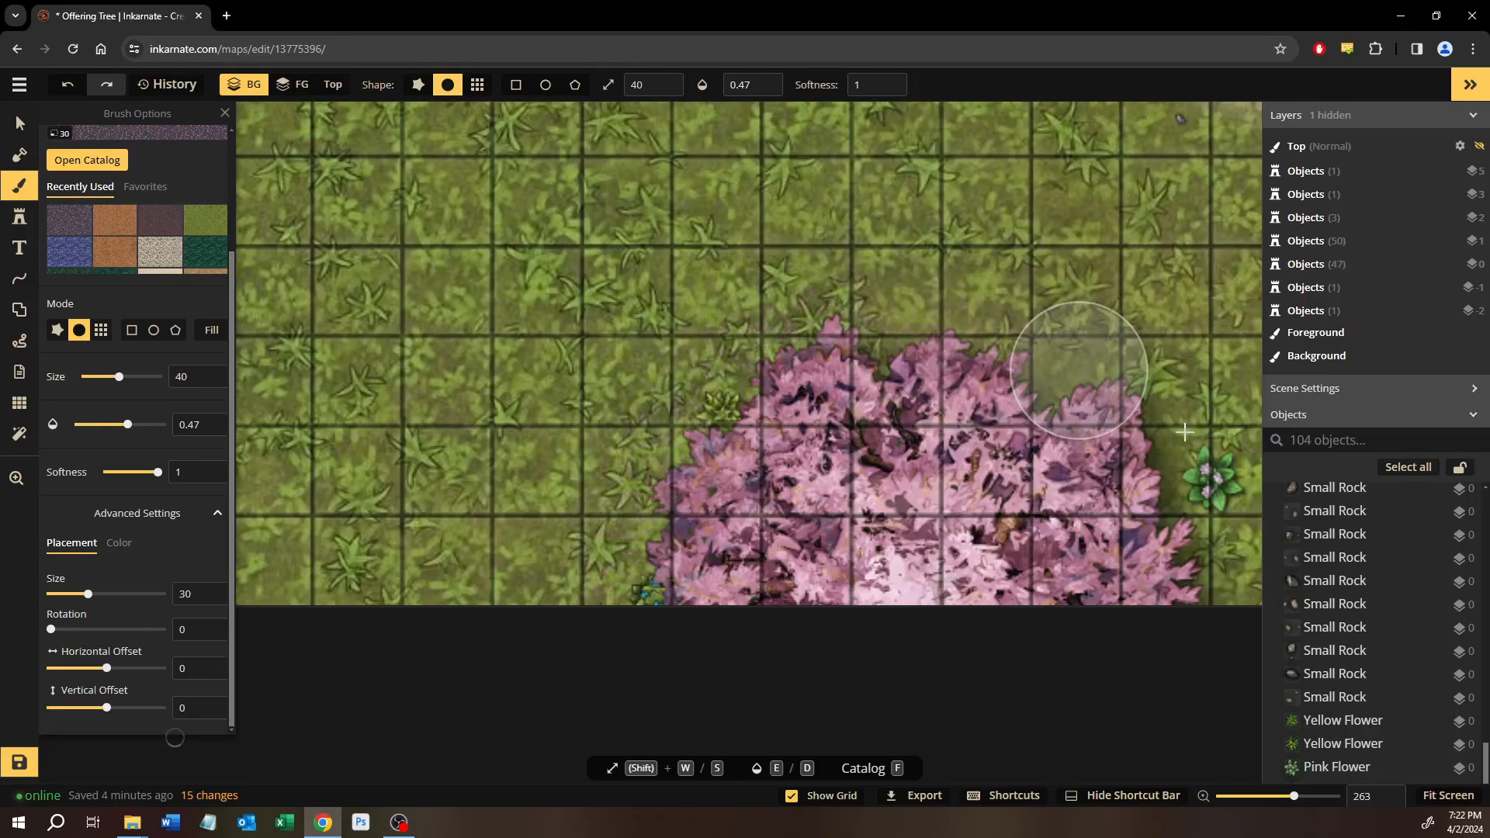
mouse_move(1191, 469)
left_mouse_down()
mouse_move(979, 330)
mouse_move(789, 295)
left_mouse_up()
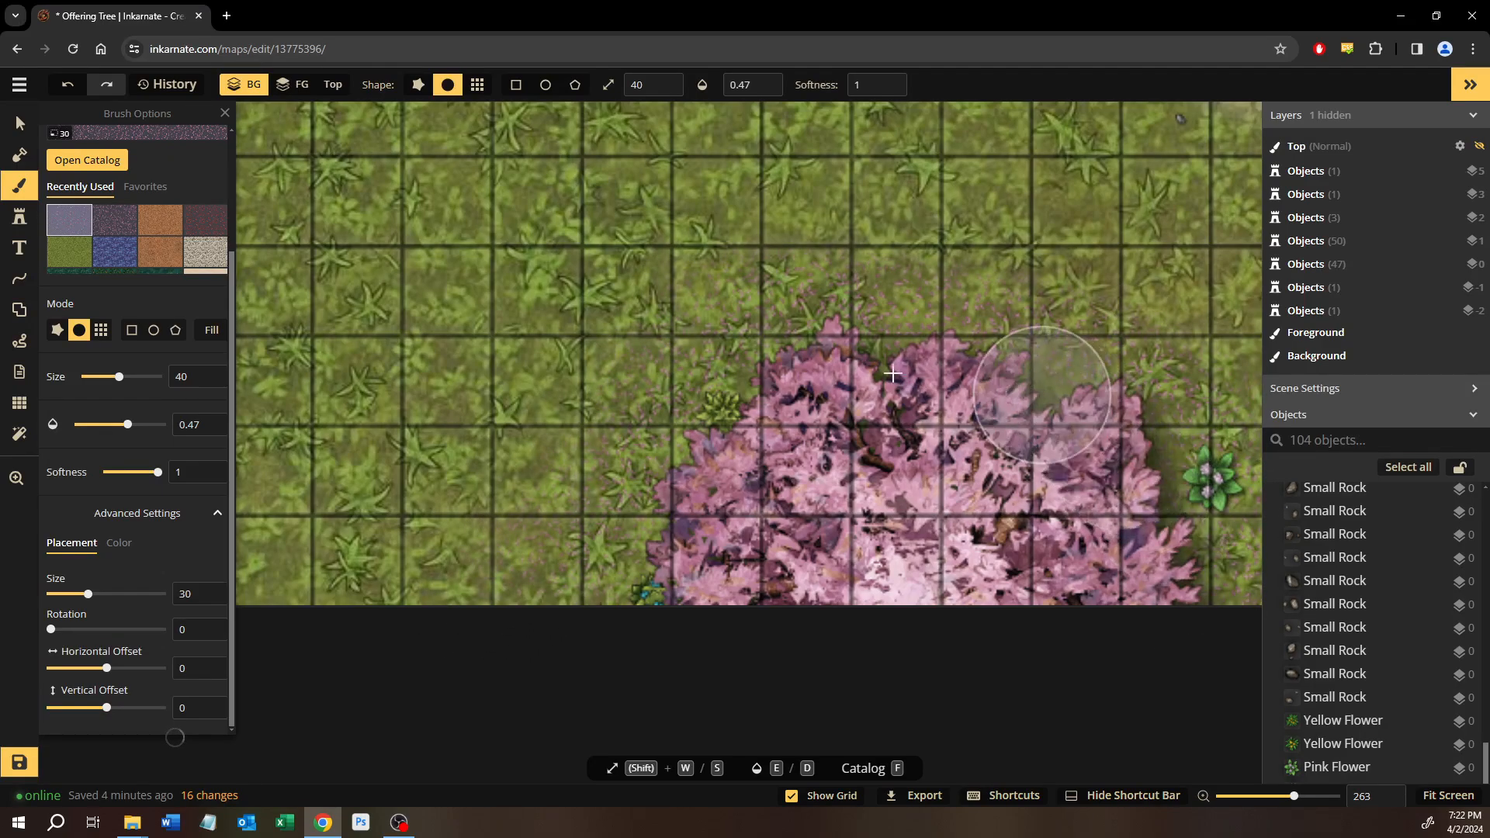
mouse_move(607, 620)
left_mouse_down()
mouse_move(758, 399)
mouse_move(1020, 631)
left_mouse_up()
mouse_move(1020, 630)
left_mouse_down()
mouse_move(714, 651)
mouse_move(519, 620)
left_mouse_up()
Paint the same pink petals on the grass around the pink tree at the map's southeast edge.
left_click_drag(895, 529, 361, 510)
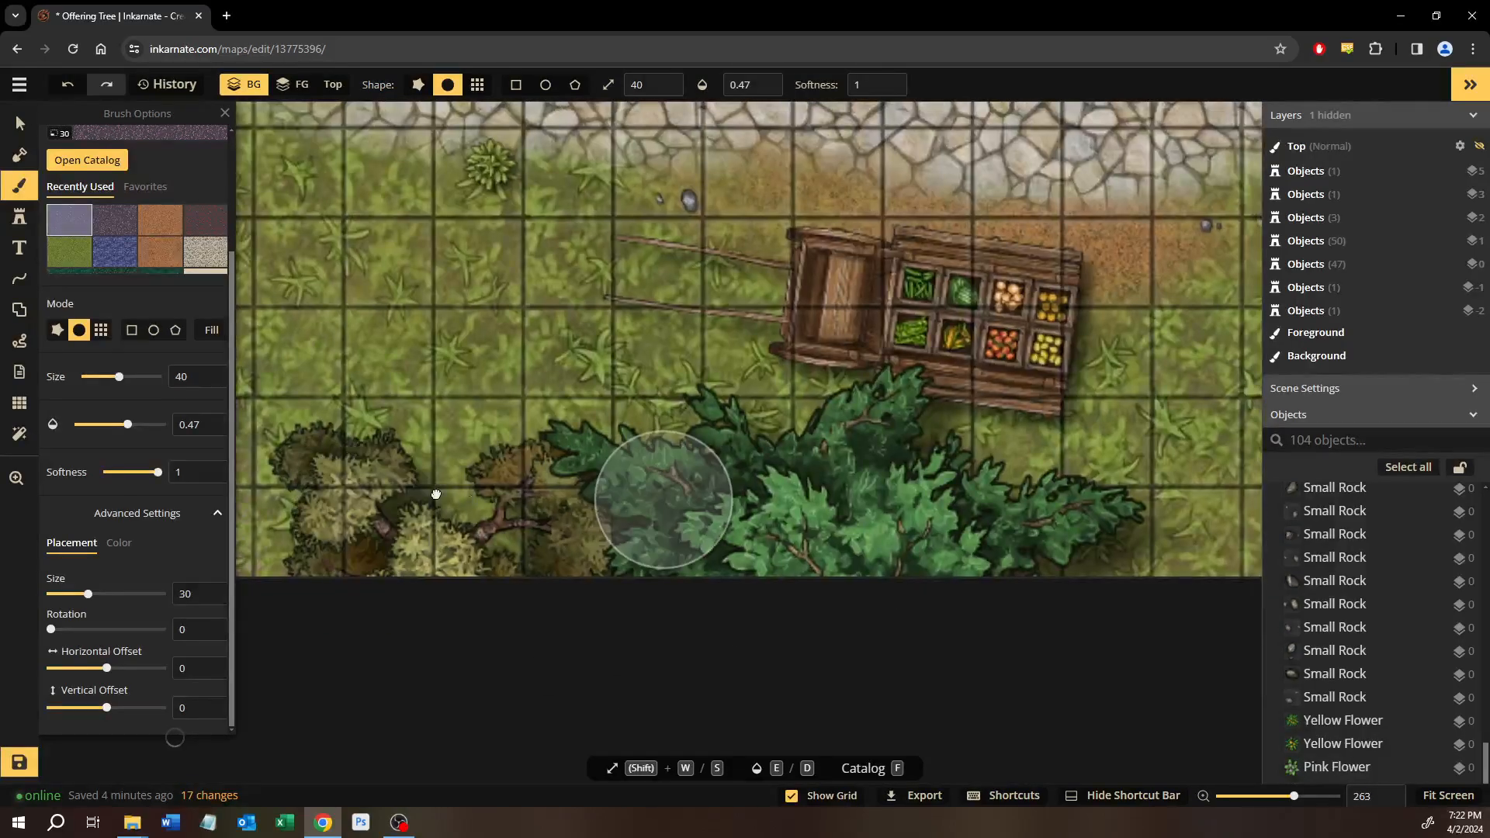
left_click_drag(1067, 415, 637, 401)
left_click_drag(852, 459, 777, 458)
left_click_drag(1102, 491, 530, 499)
scroll(799, 489, "up", 2)
scroll(606, 496, "up", 4)
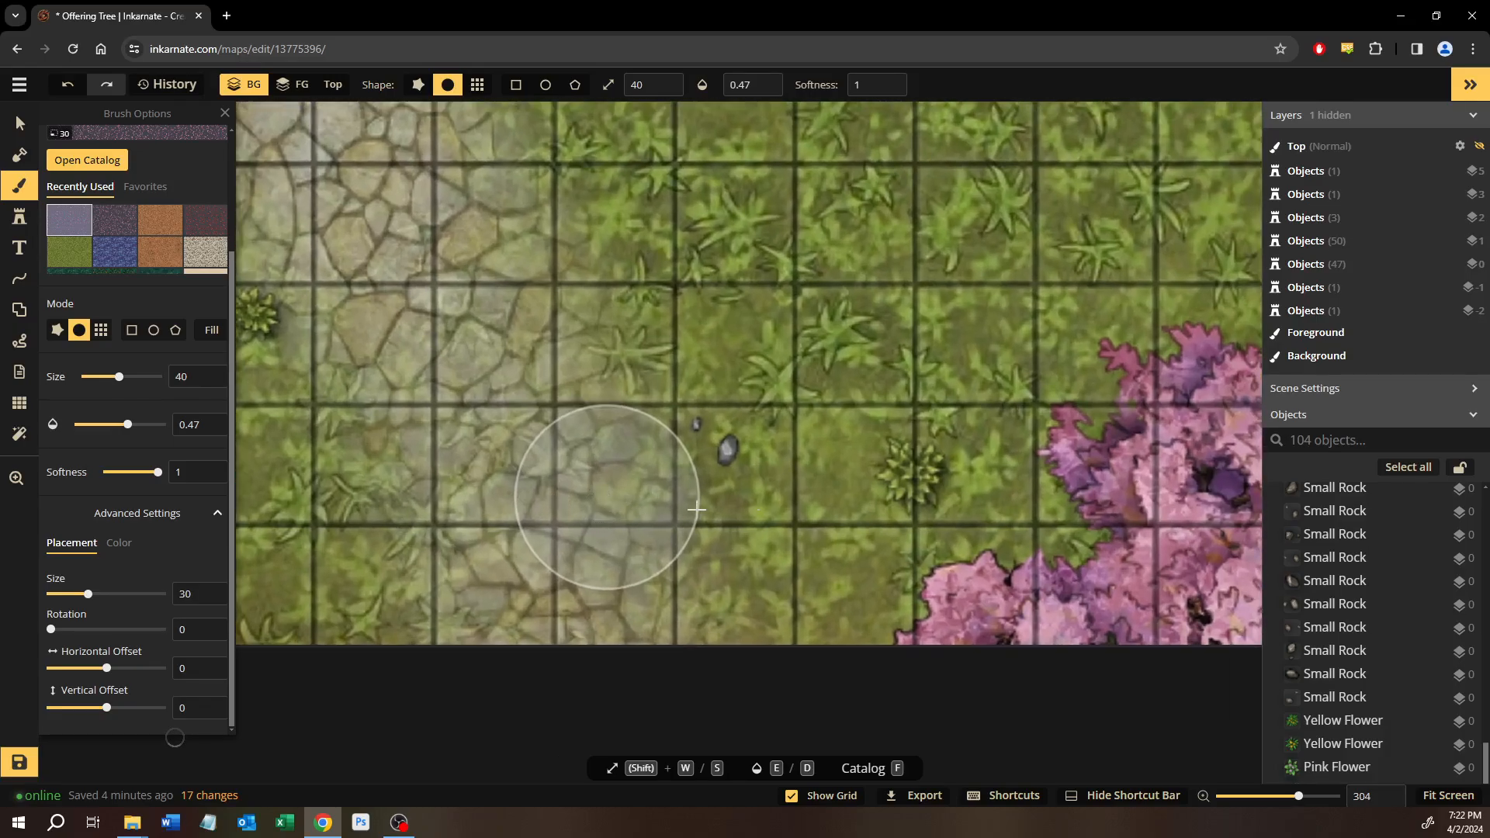
left_click_drag(900, 585, 659, 628)
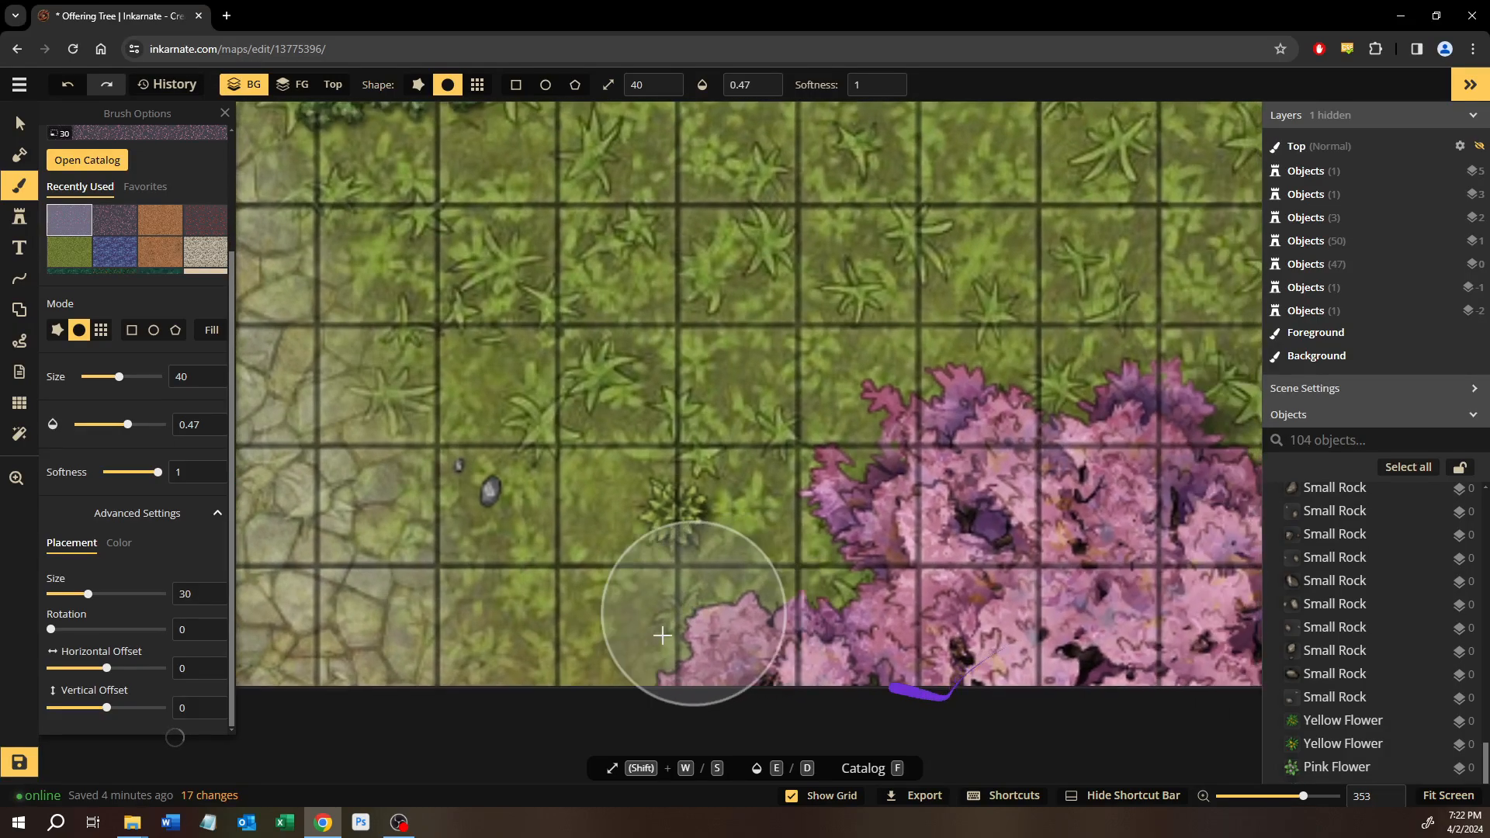
mouse_move(830, 568)
left_mouse_down()
mouse_move(901, 392)
mouse_move(998, 339)
mouse_move(1105, 365)
mouse_move(992, 441)
mouse_move(680, 361)
left_mouse_up()
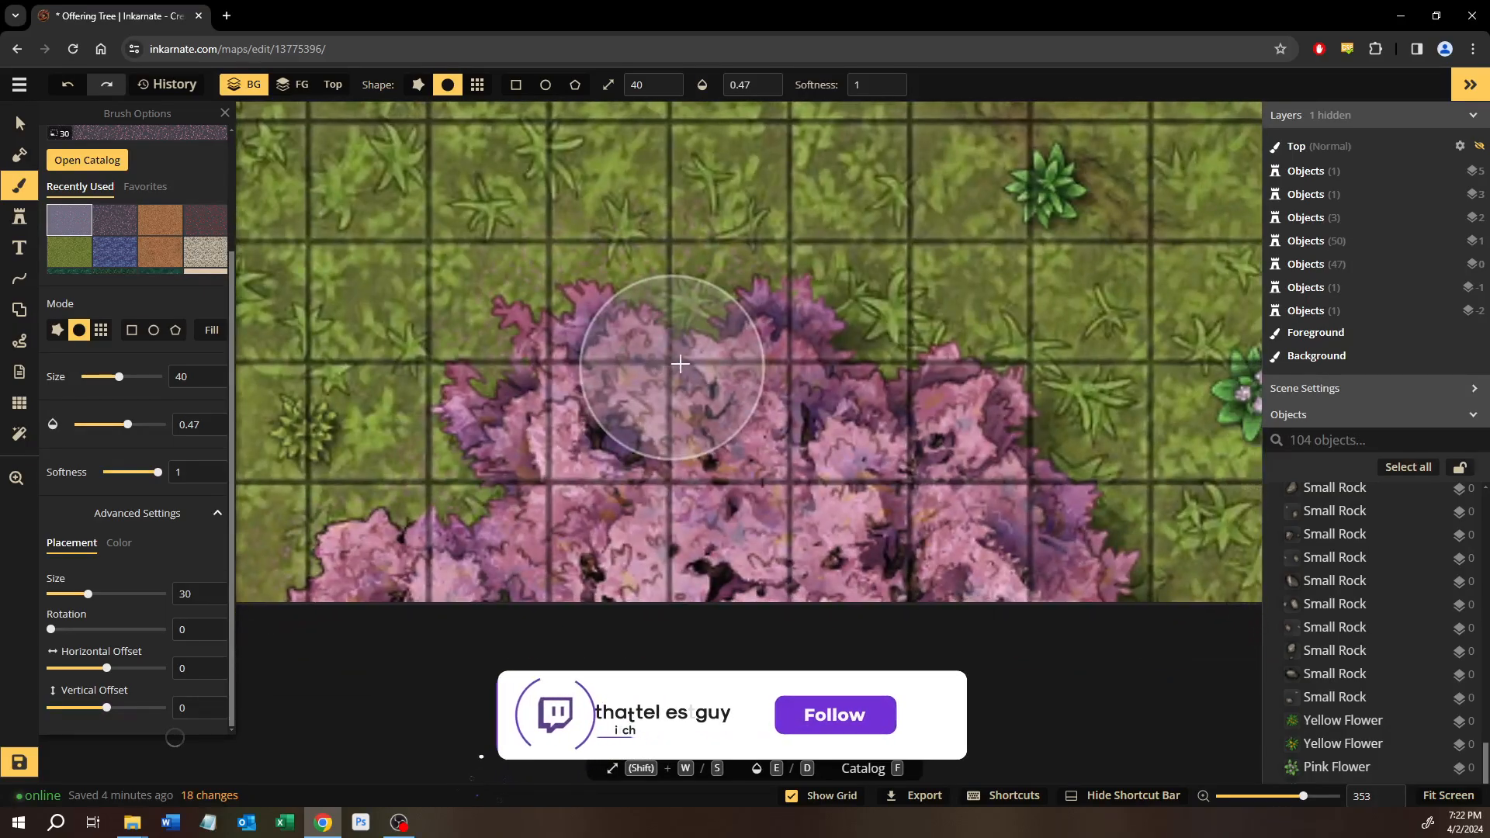
mouse_move(1031, 350)
left_mouse_down()
mouse_move(1130, 449)
mouse_move(1181, 537)
mouse_move(1171, 629)
left_mouse_up()
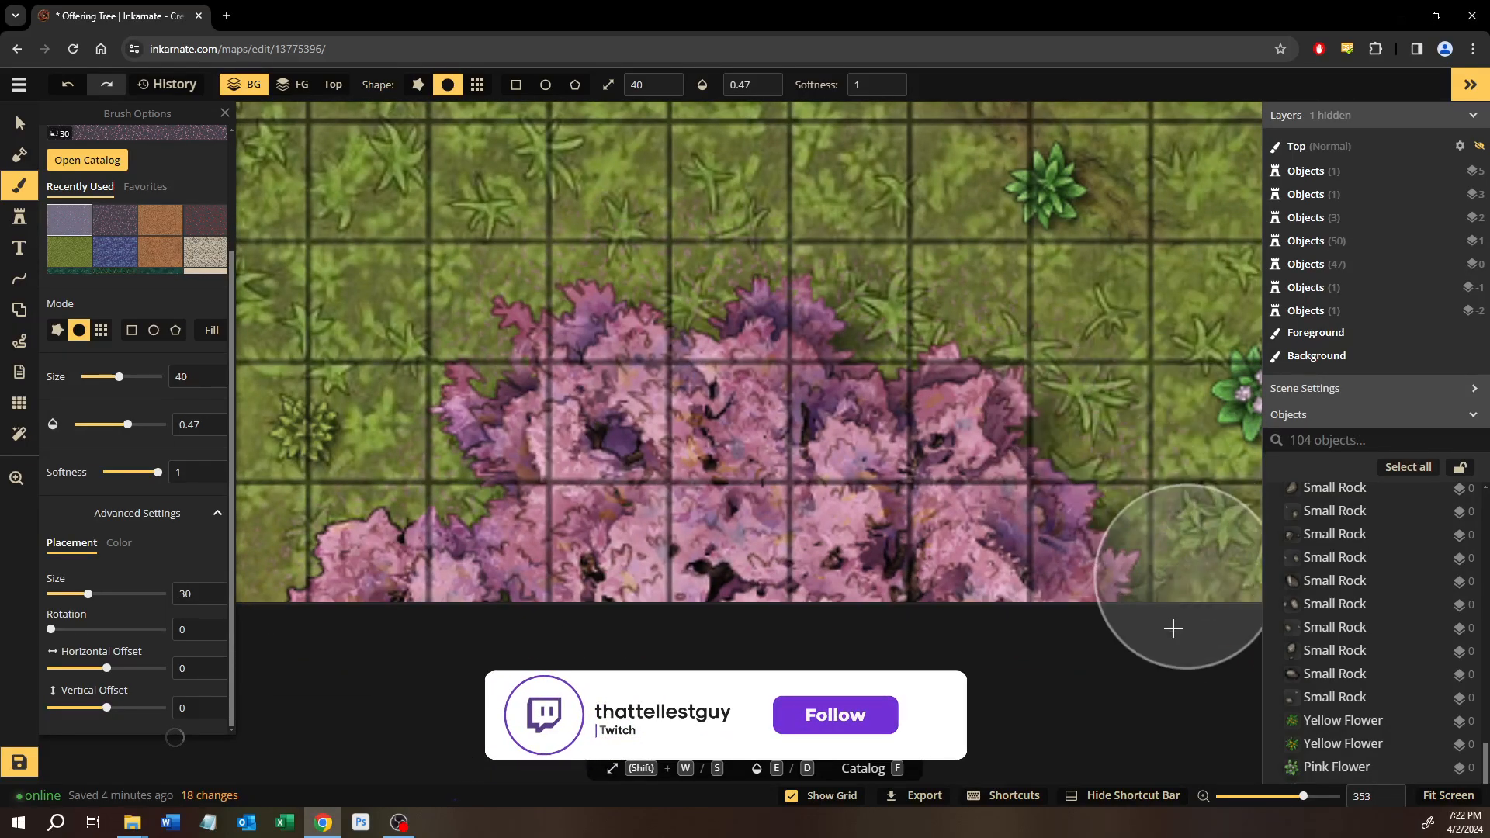
left_click_drag(327, 630, 526, 619)
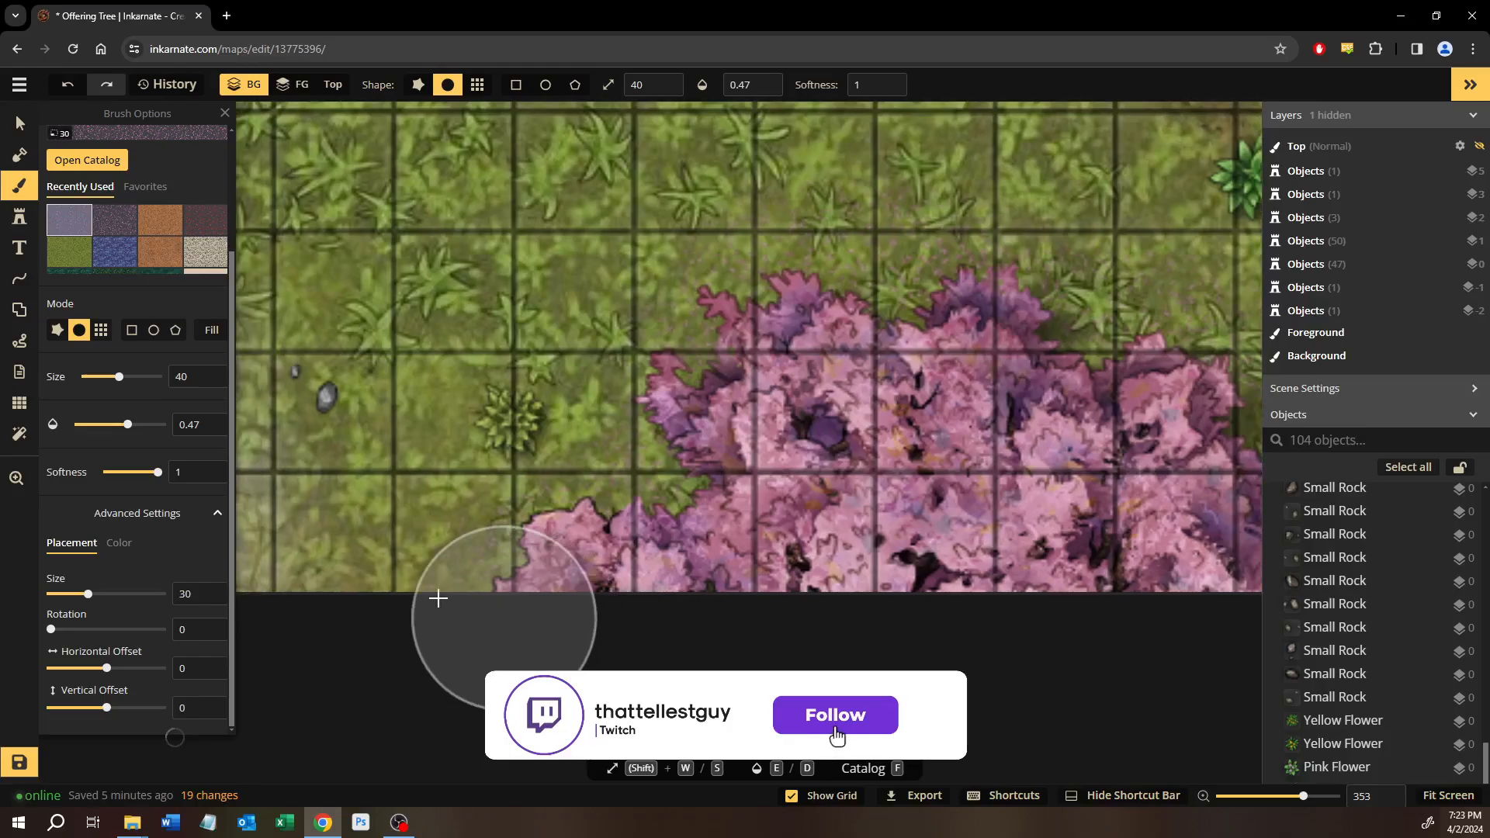
mouse_move(828, 245)
left_mouse_down()
mouse_move(1119, 337)
mouse_move(1216, 395)
mouse_move(1304, 523)
left_mouse_up()
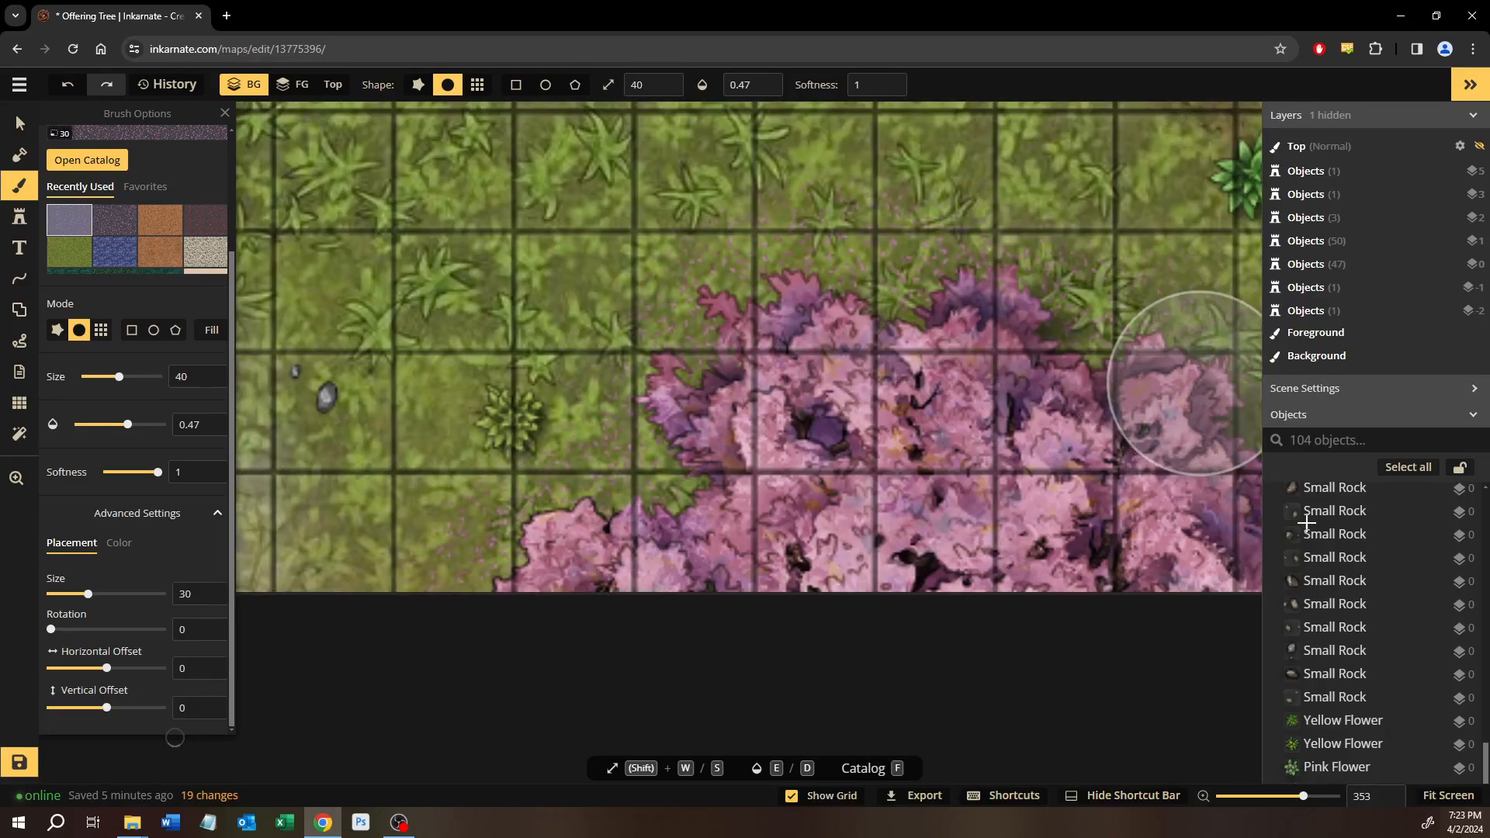
Browse the Eastern stamps in the Fantasy Battlemaps 2.0 catalog for further map decorations.
left_click_drag(928, 601, 968, 555)
left_click_drag(744, 534, 1088, 543)
left_click_drag(627, 542, 1020, 571)
scroll(719, 621, "down", 3)
scroll(719, 621, "down", 6)
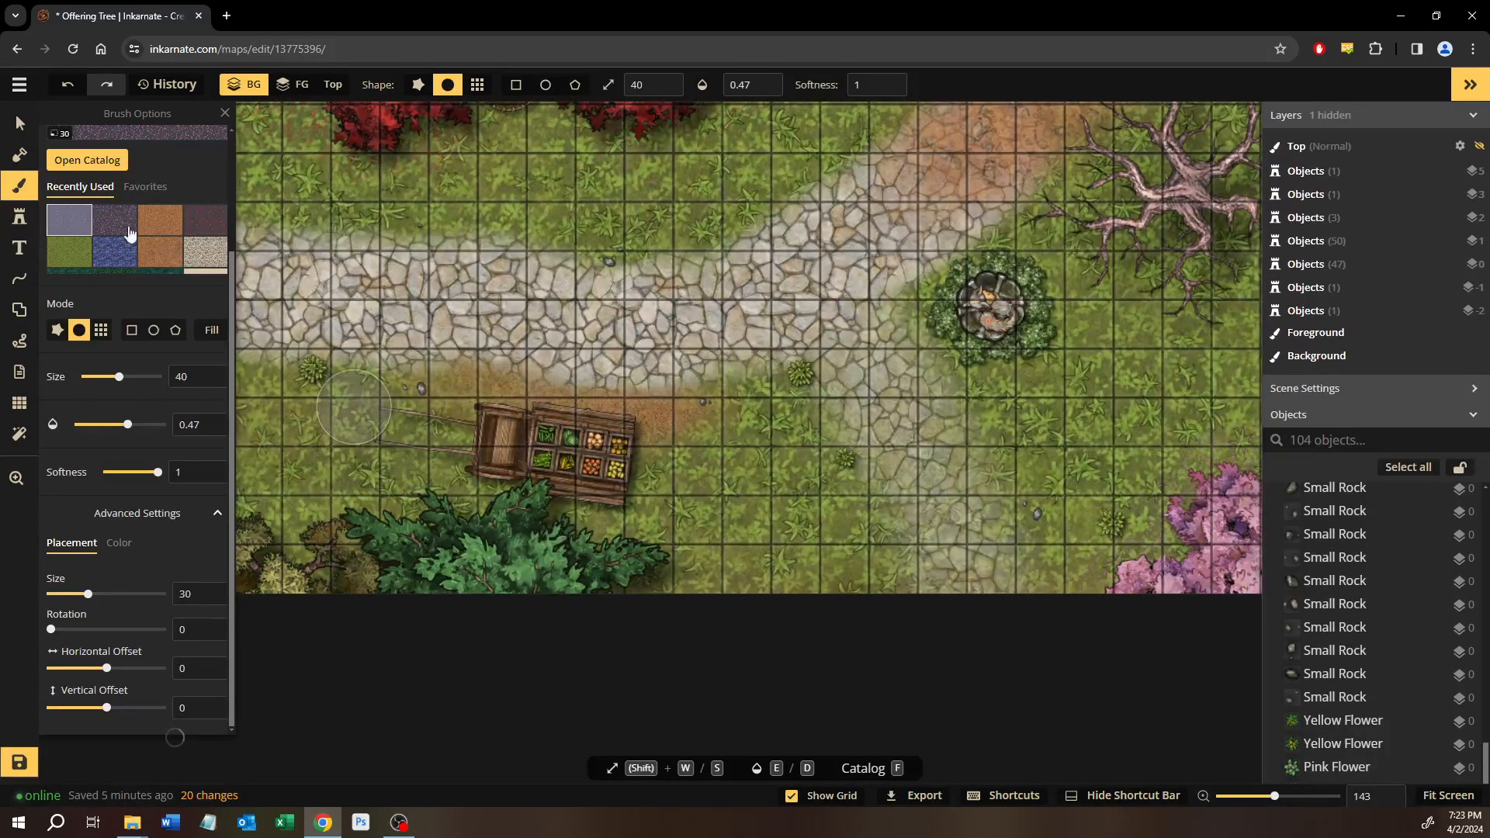
left_click(19, 217)
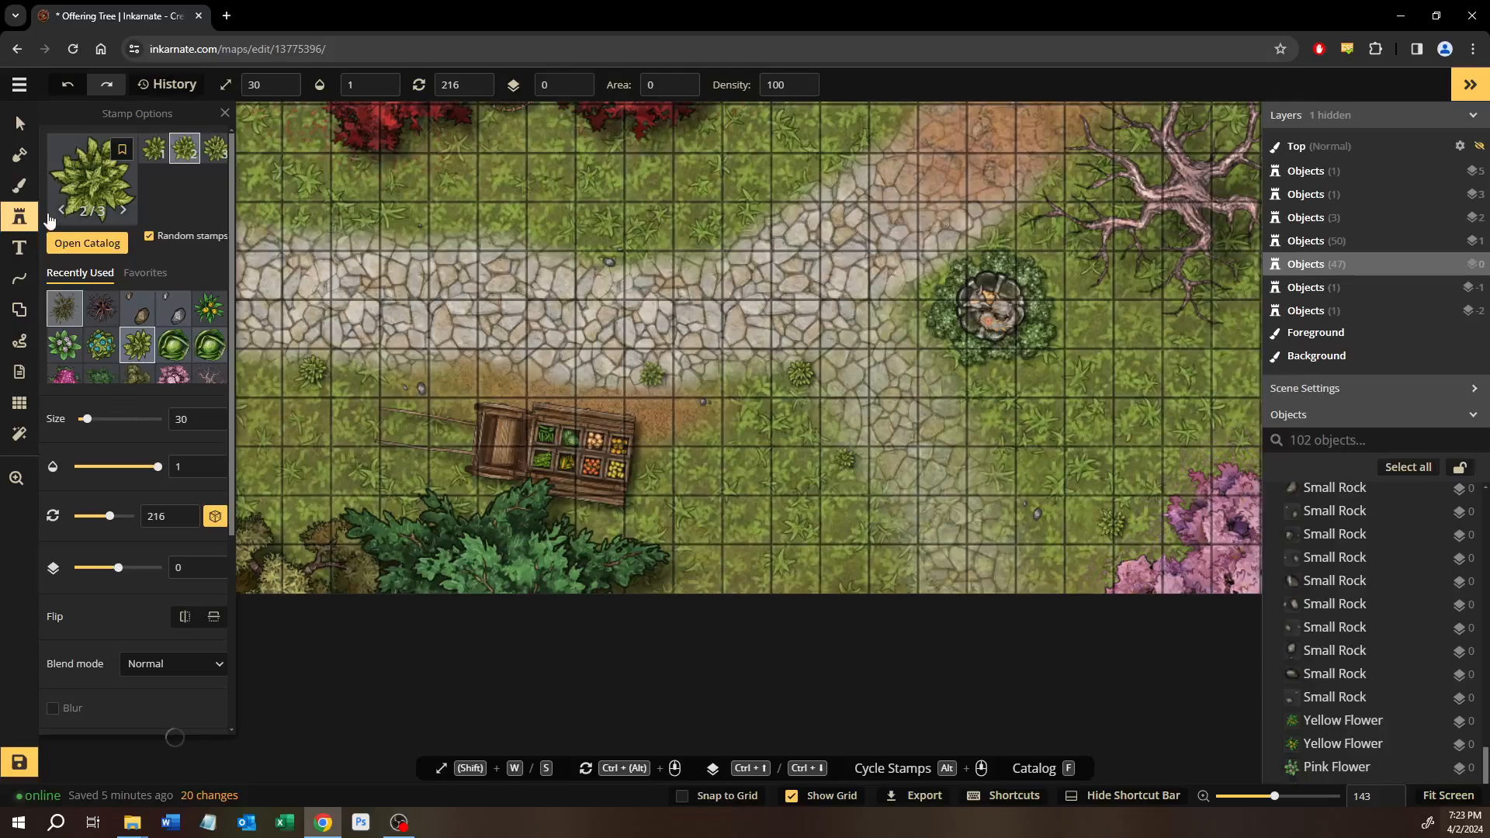
key("f")
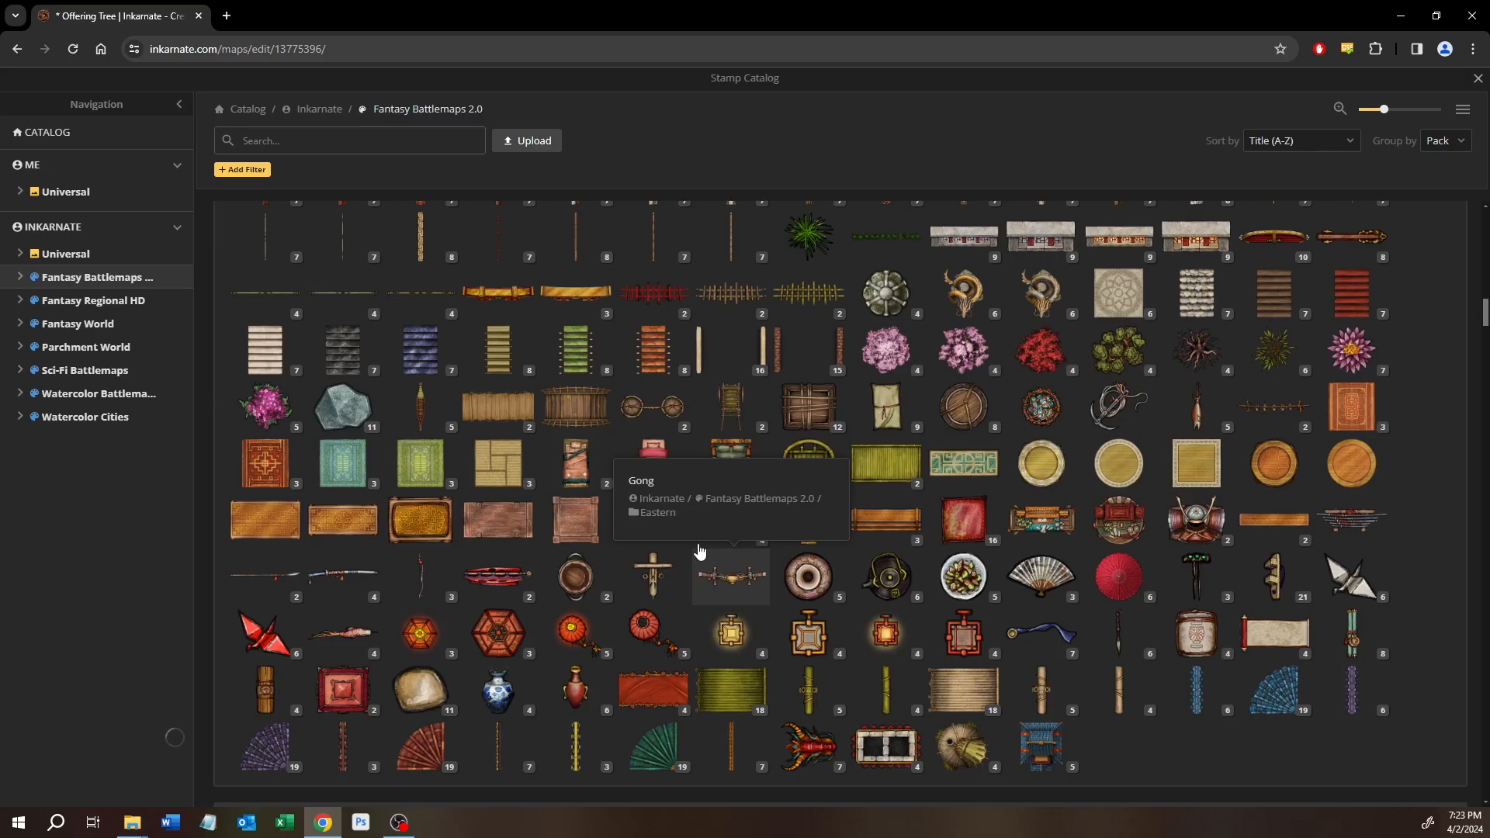
left_click(672, 428)
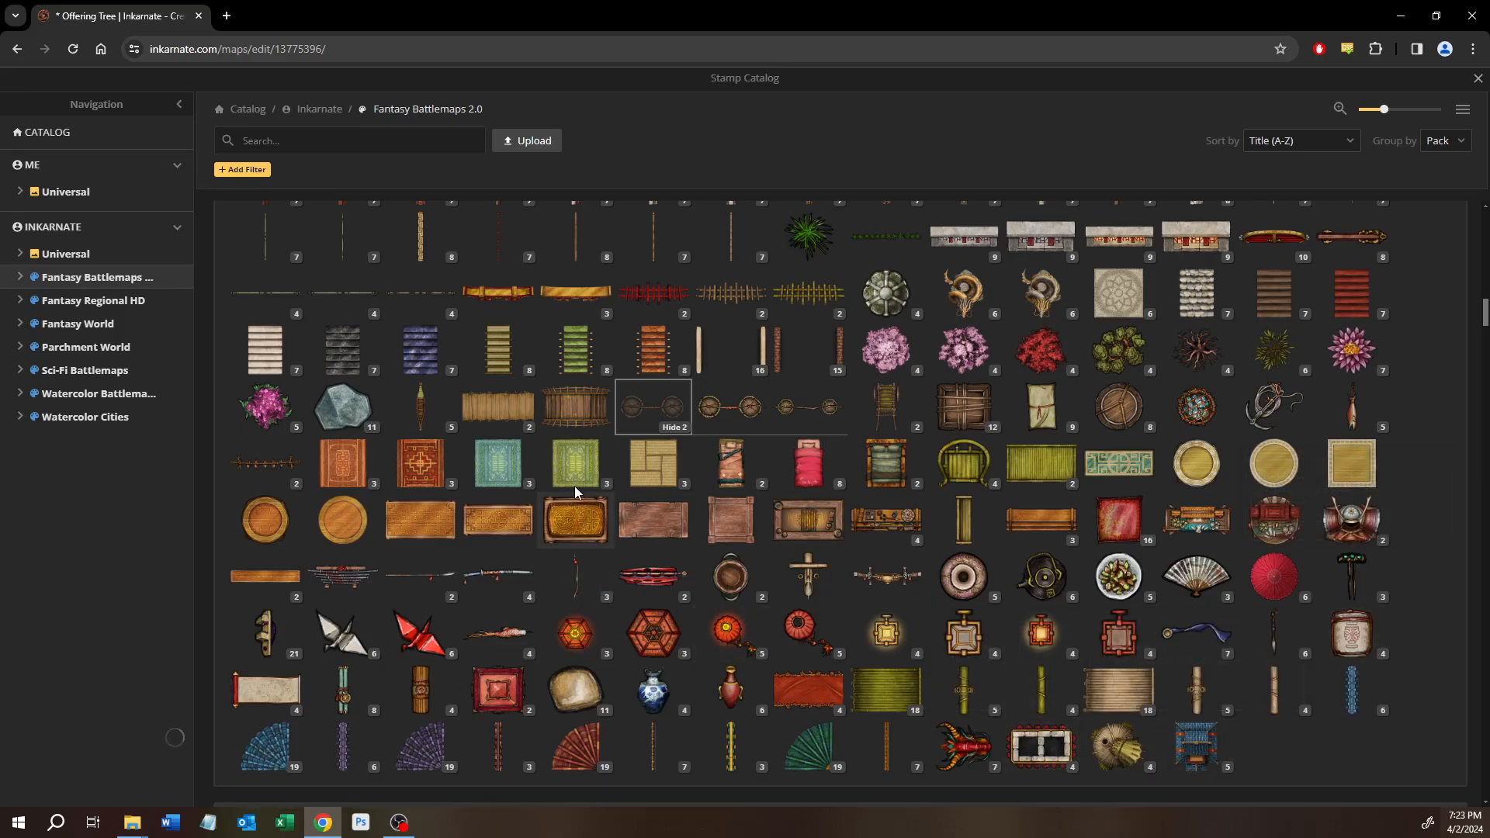
scroll(575, 486, "up", 2)
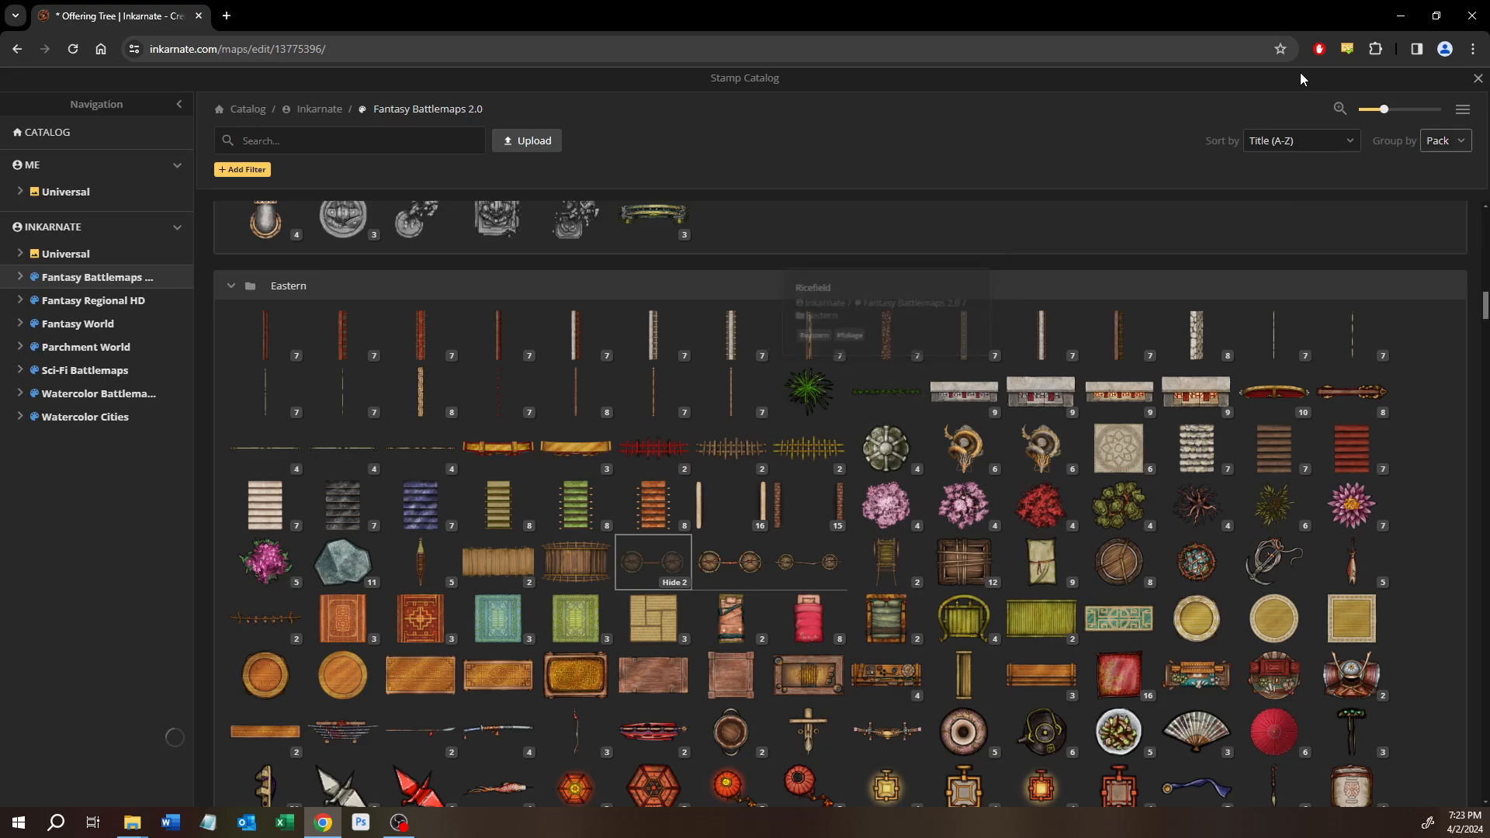
left_click(1477, 79)
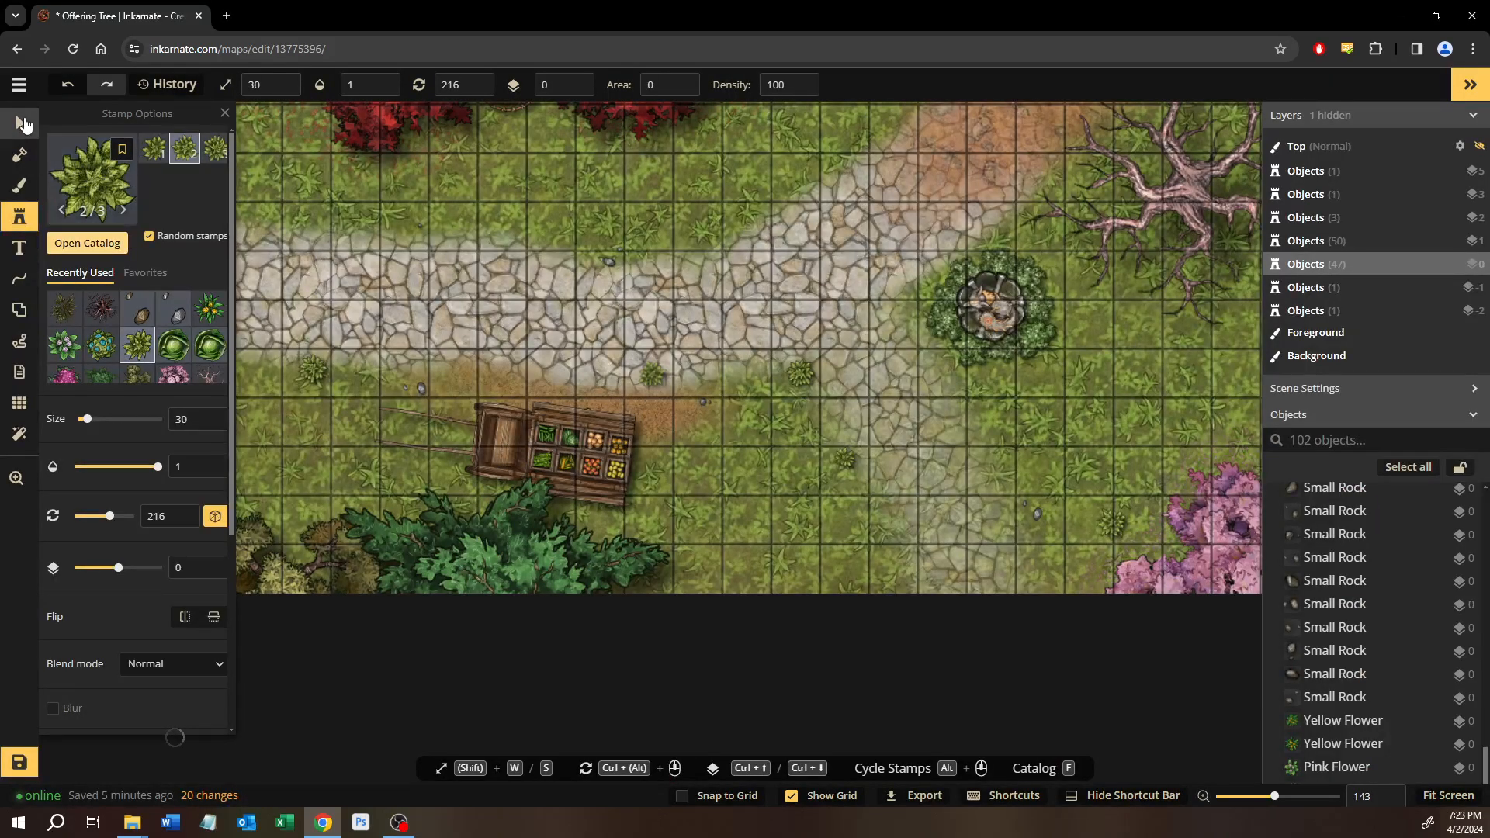
Examine the map along the stone path, pond, red trees and bare tree for areas needing more detail.
left_click(19, 122)
left_click_drag(478, 283, 984, 400)
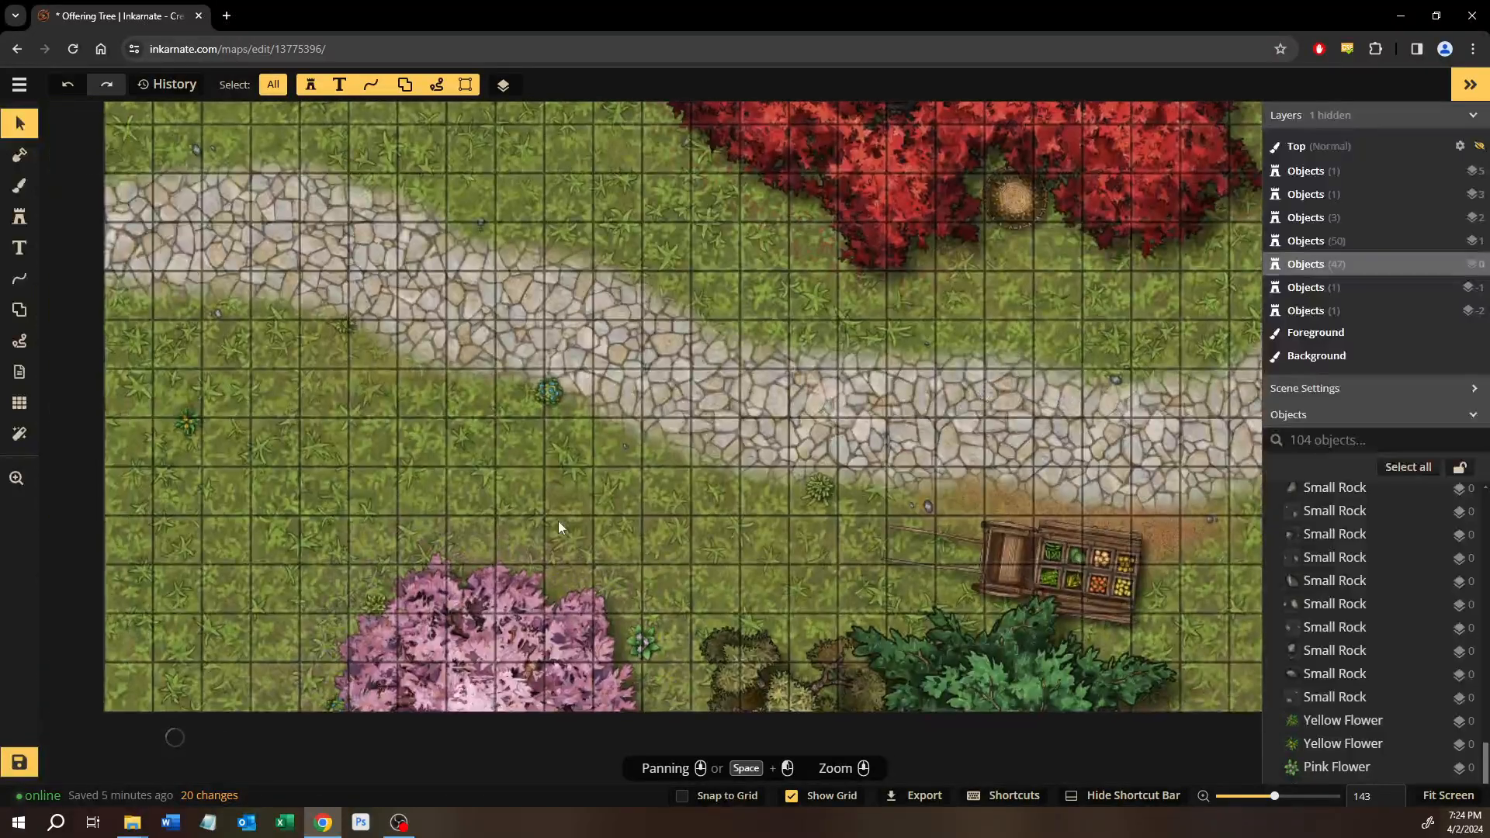
left_click_drag(558, 520, 509, 763)
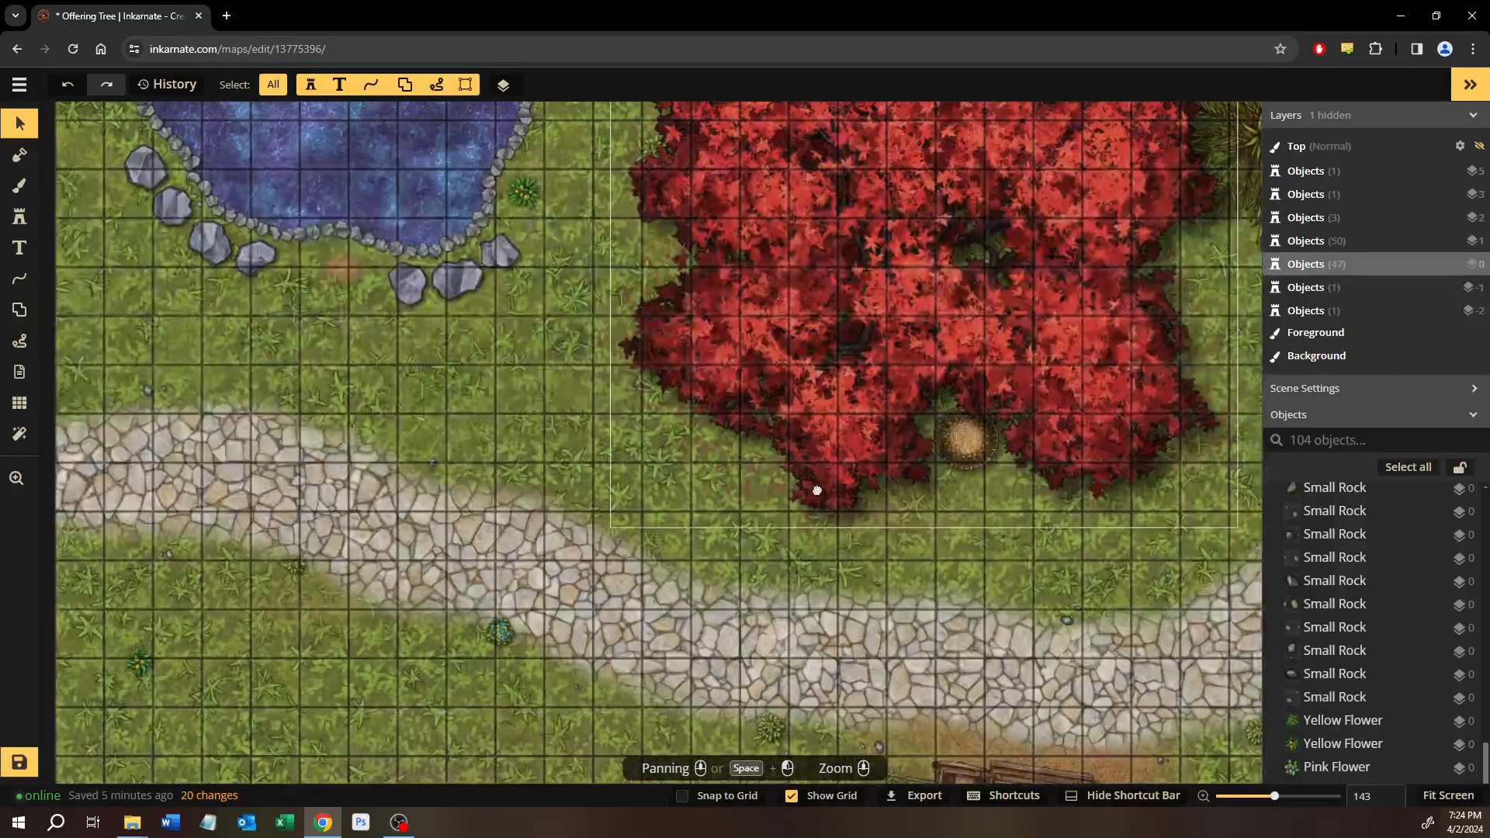
left_click_drag(912, 479, 545, 715)
left_click_drag(765, 486, 365, 365)
left_click_drag(455, 423, 687, 305)
scroll(389, 455, "down", 3)
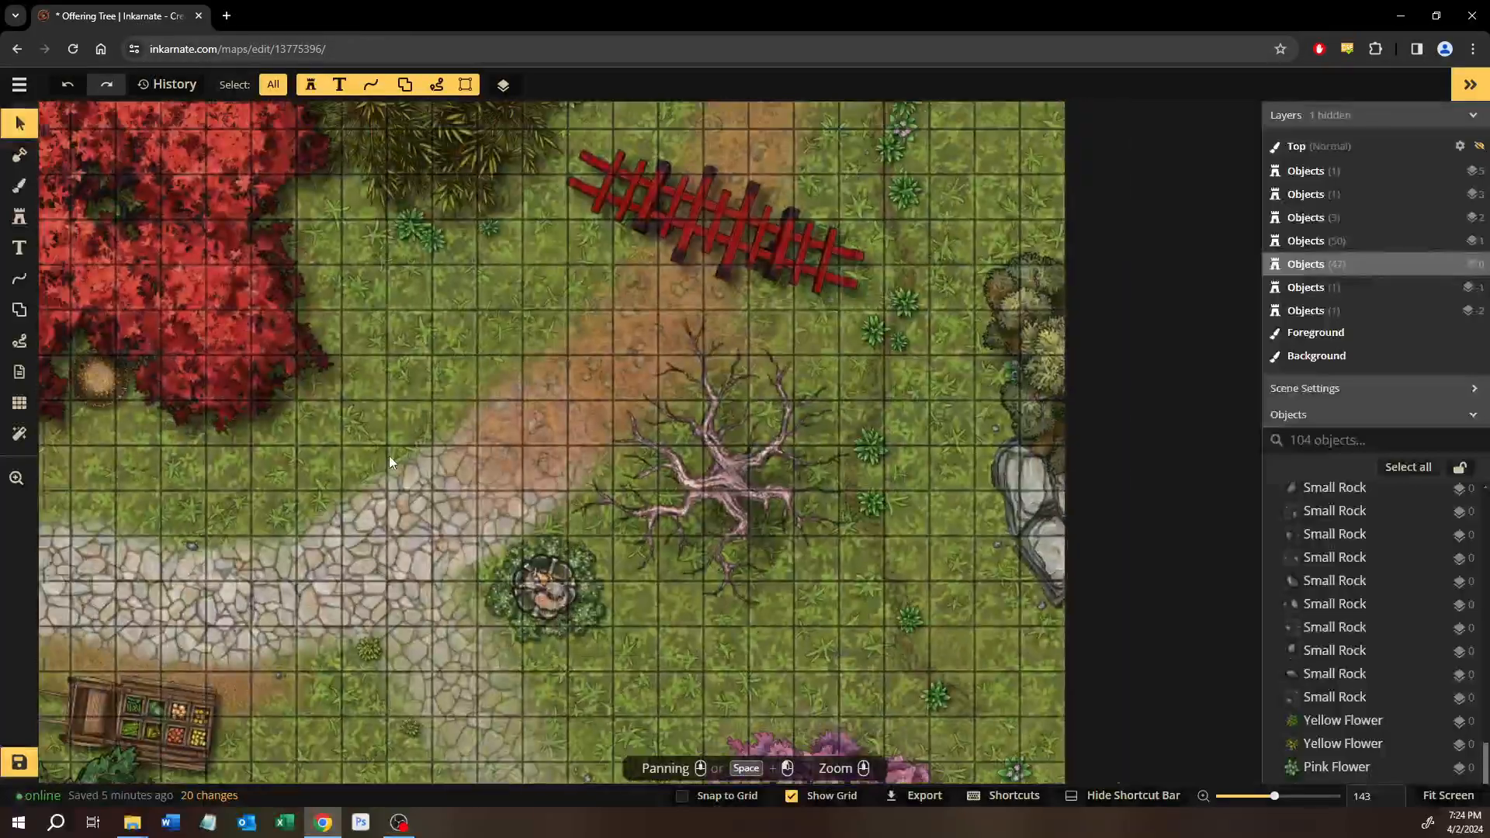
left_click_drag(326, 494, 701, 395)
left_click_drag(411, 420, 665, 419)
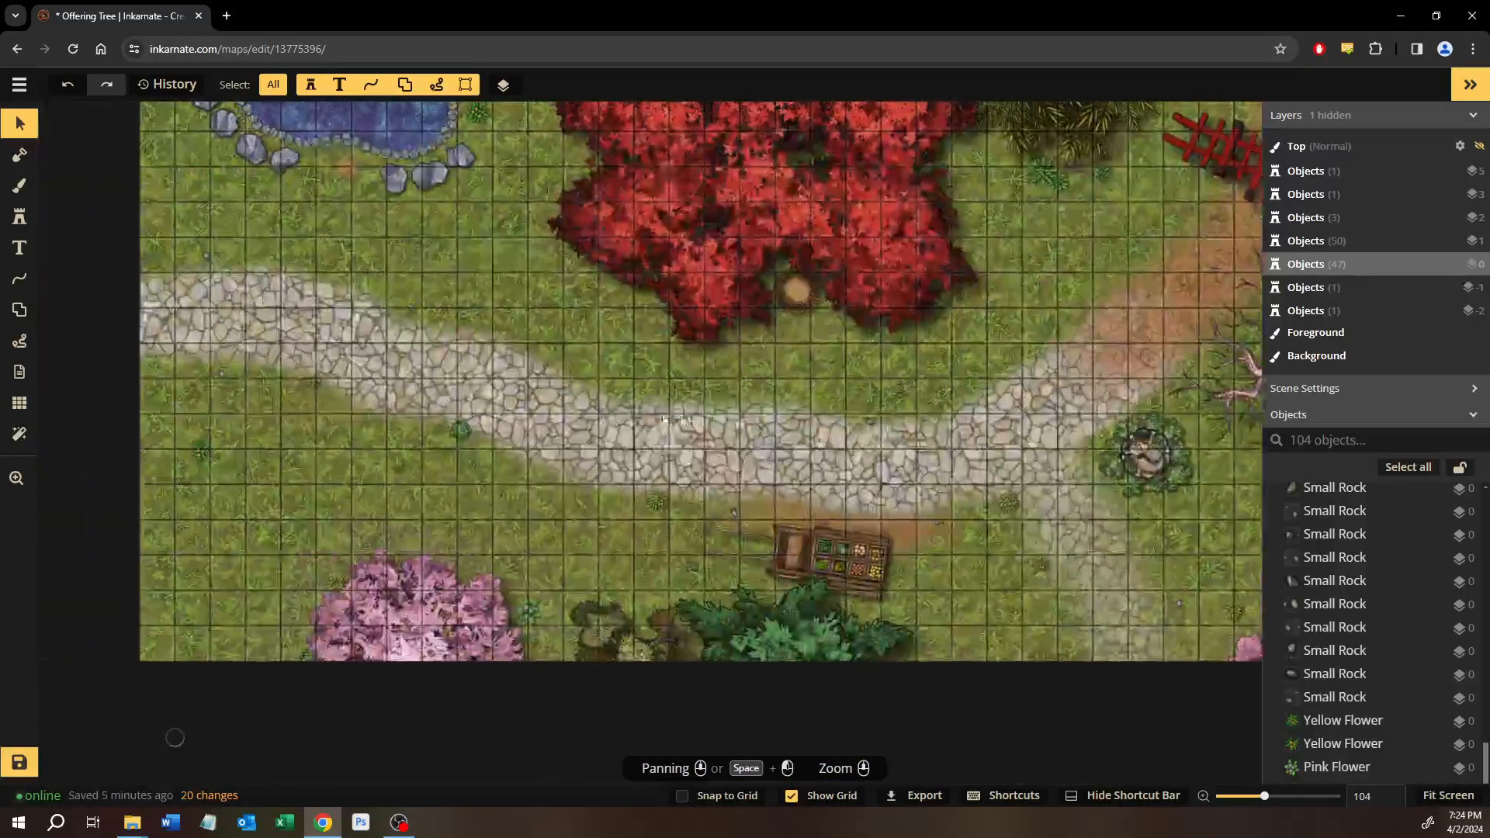
left_click_drag(452, 378, 377, 458)
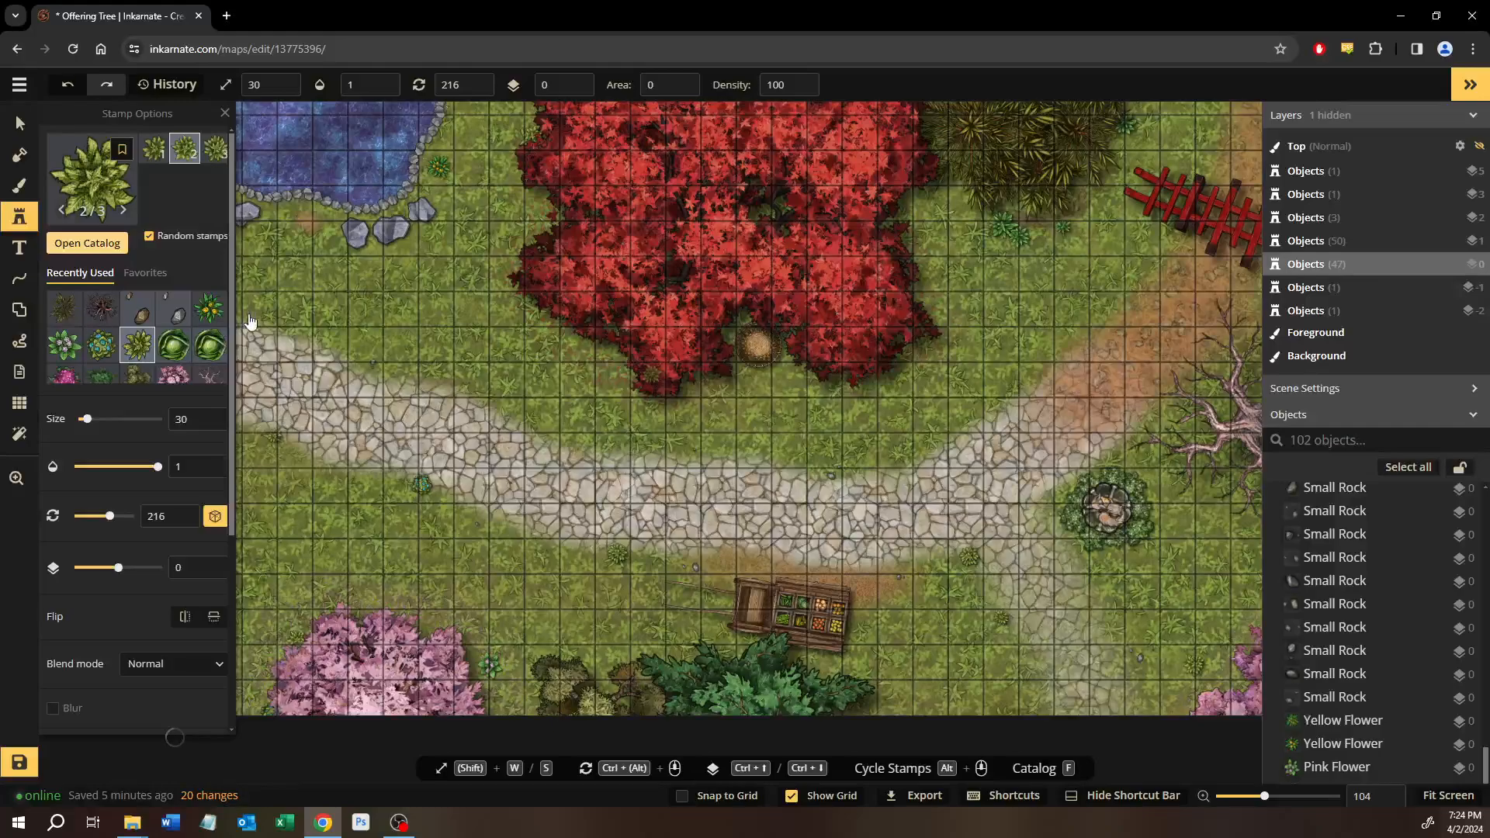
Search the Fantasy Battlemaps 2.0 stamp catalog for "rock".
left_click(87, 243)
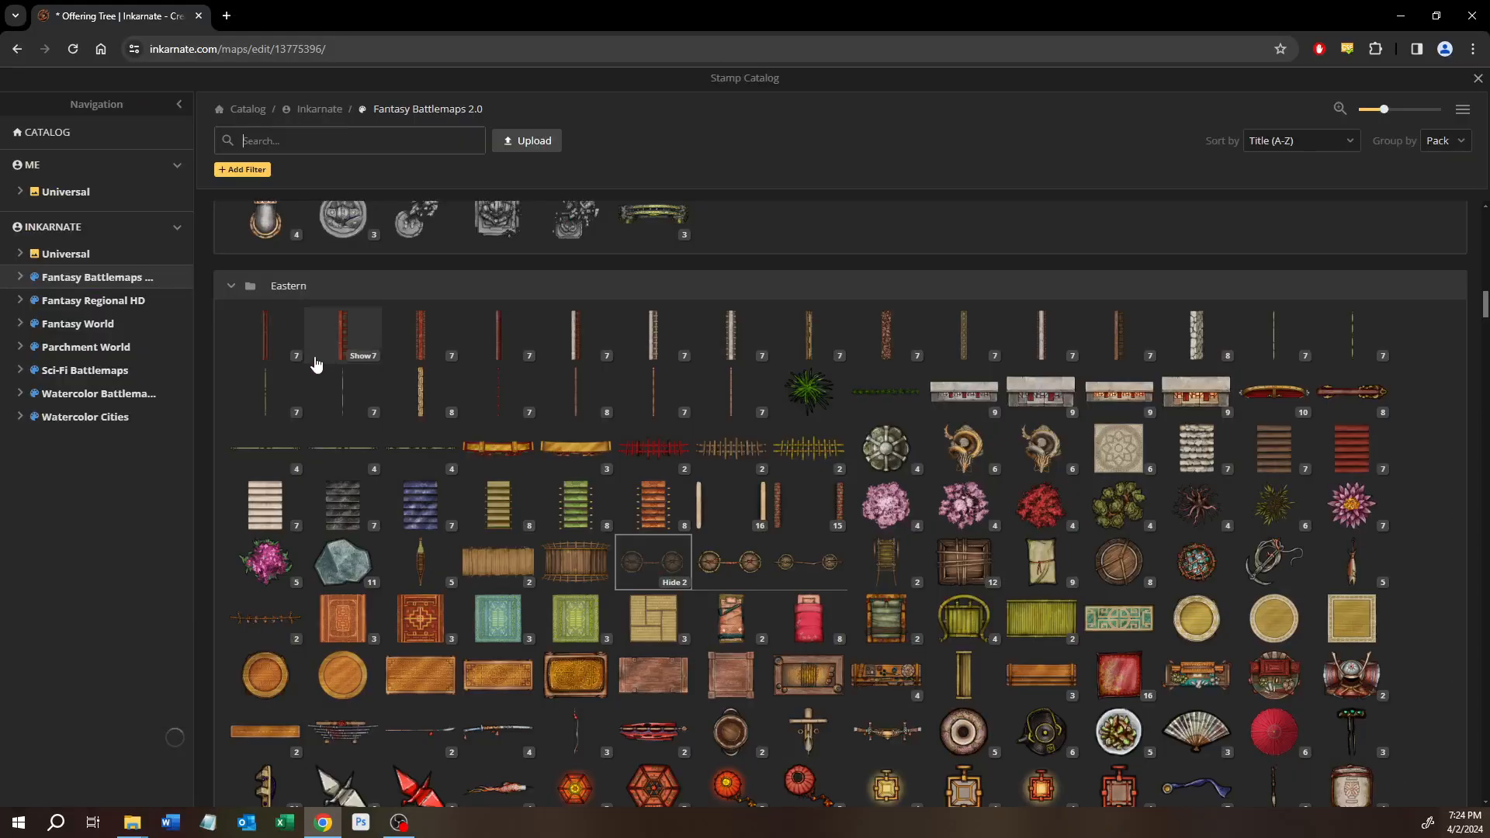
left_click(338, 143)
type("bk")
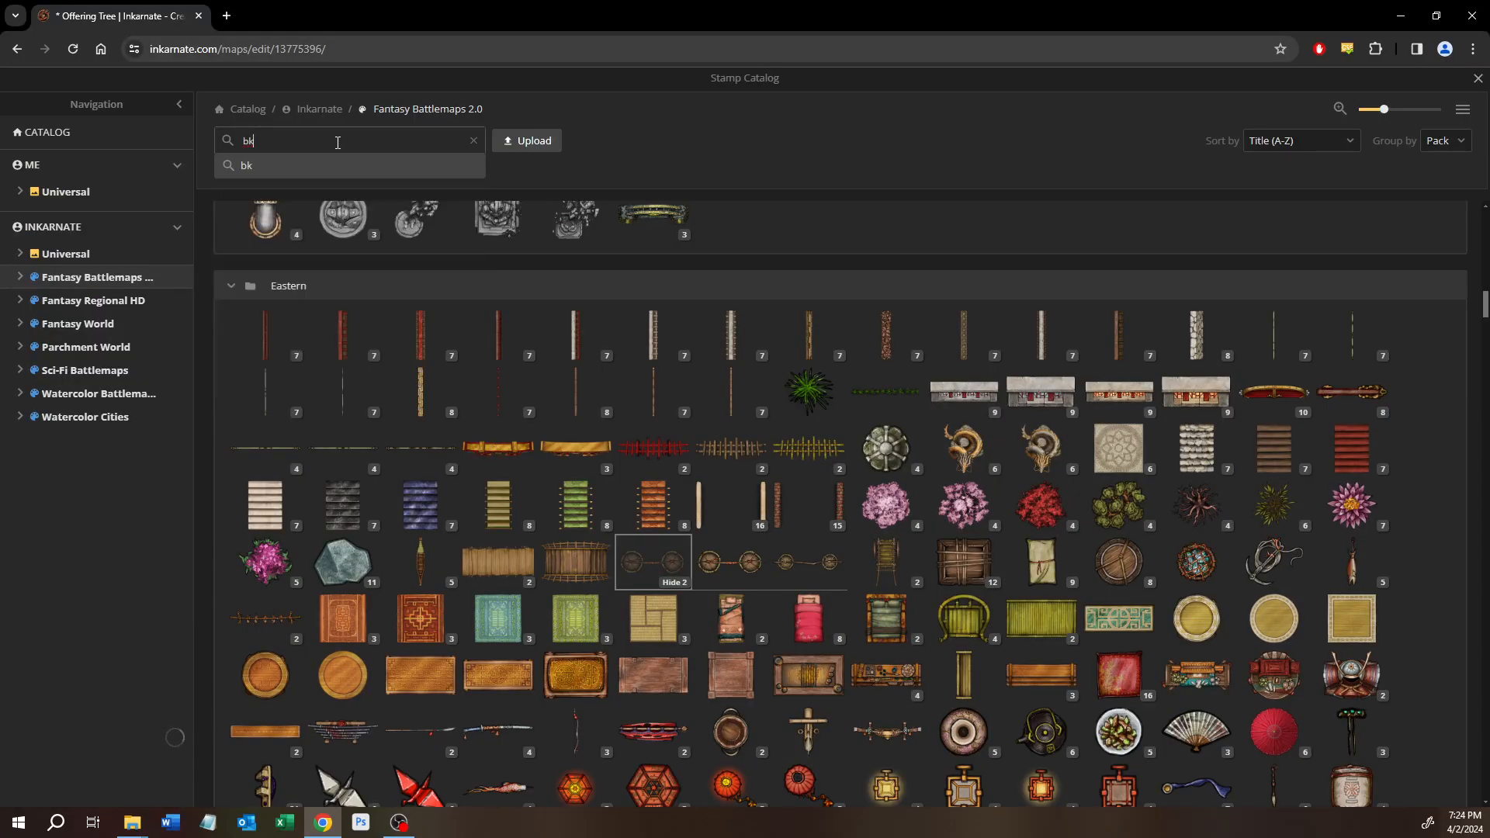
key("BackSpace")
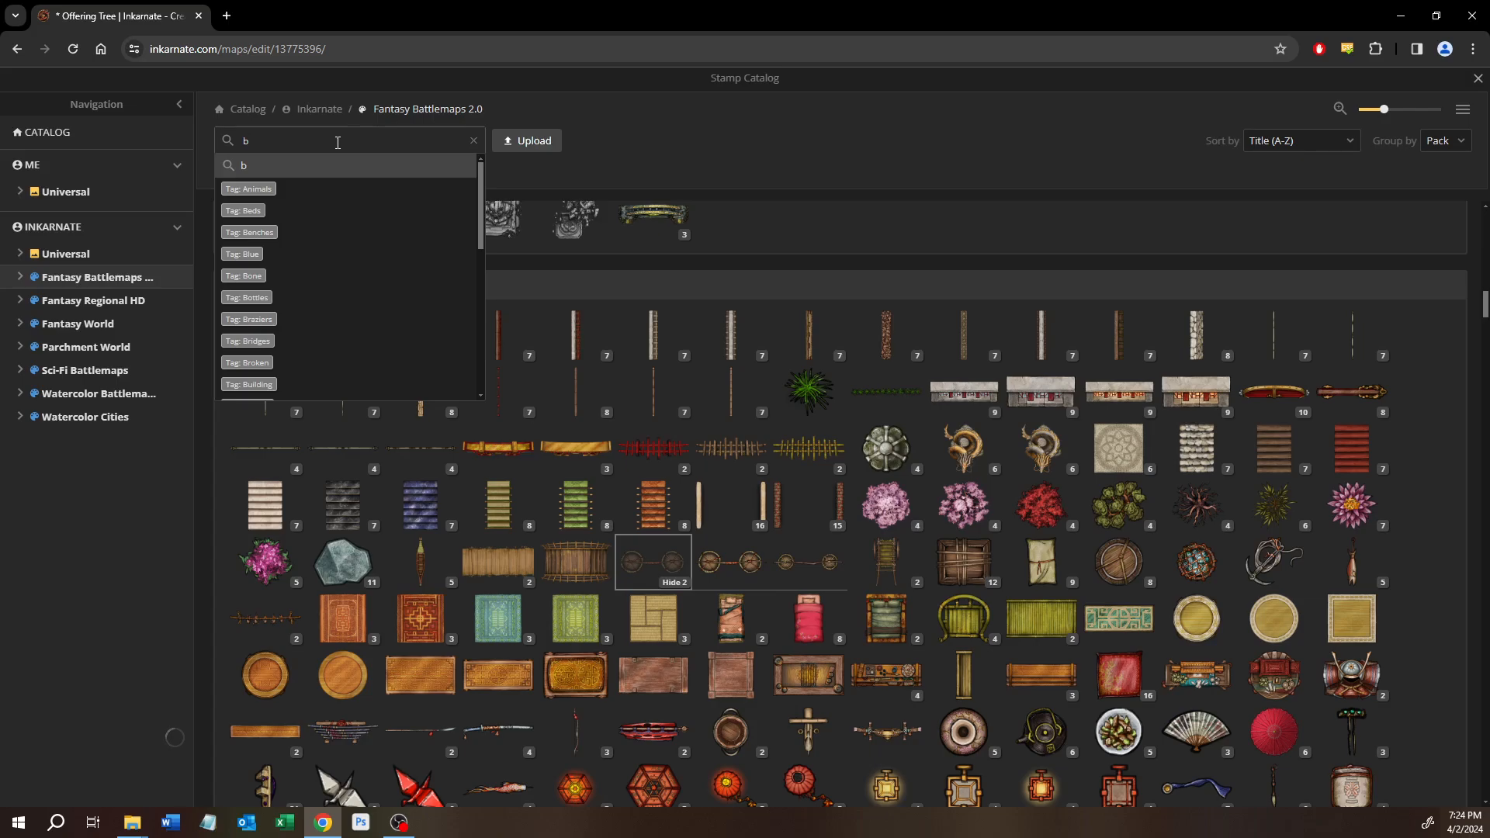
key("BackSpace")
type("c")
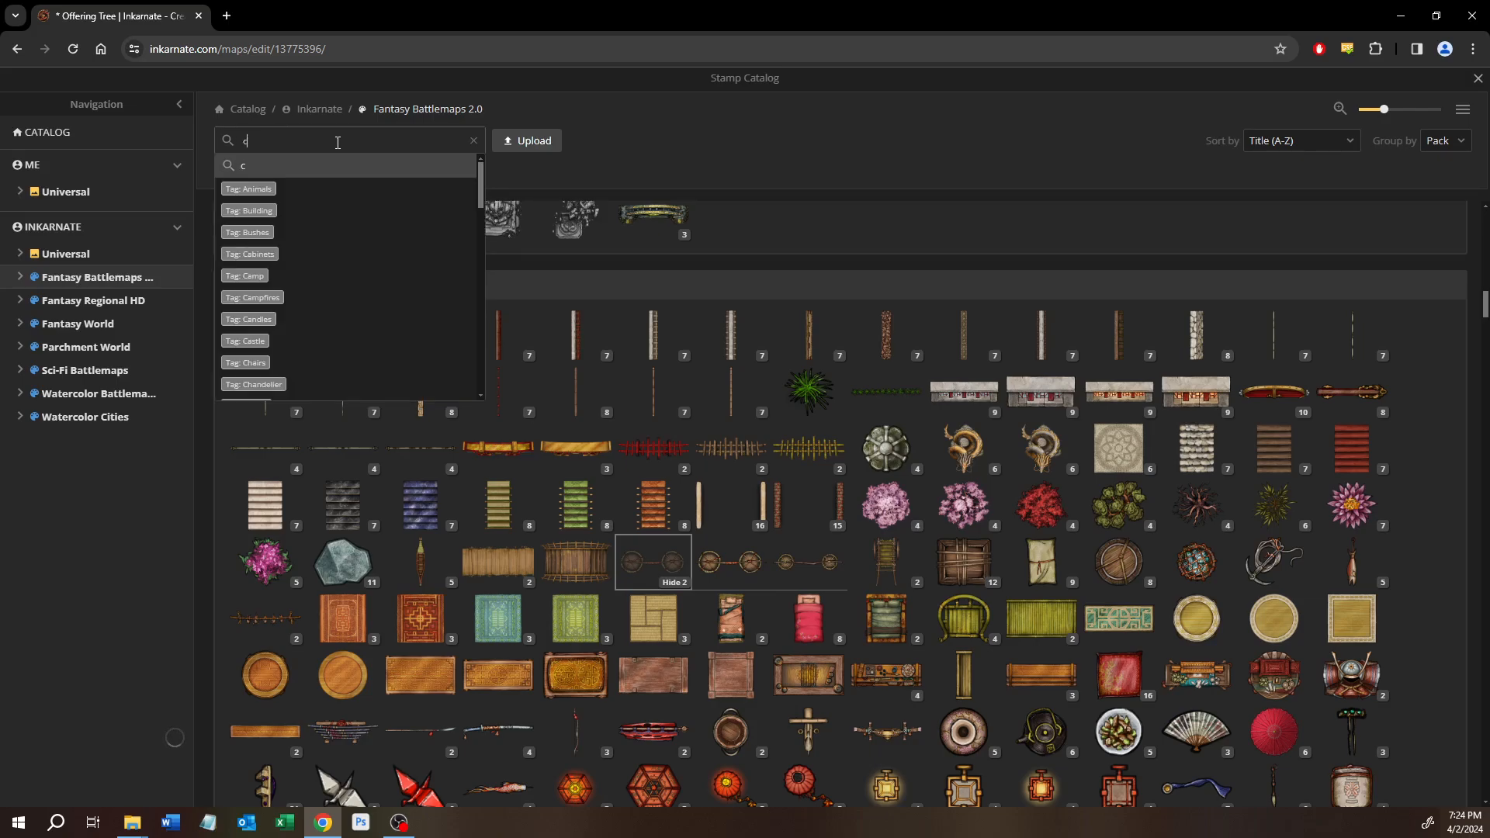
key("BackSpace")
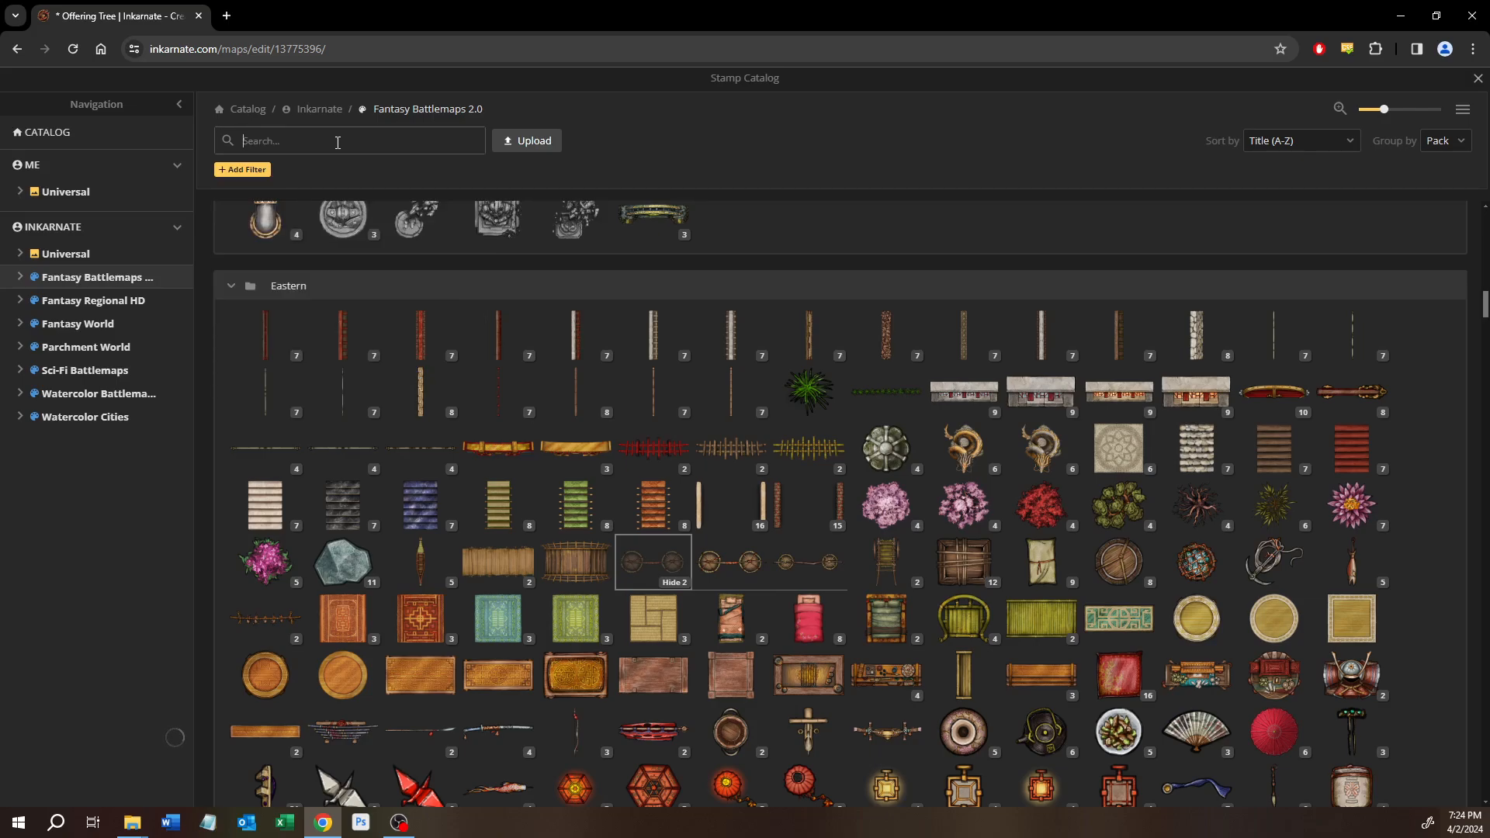
type("rock")
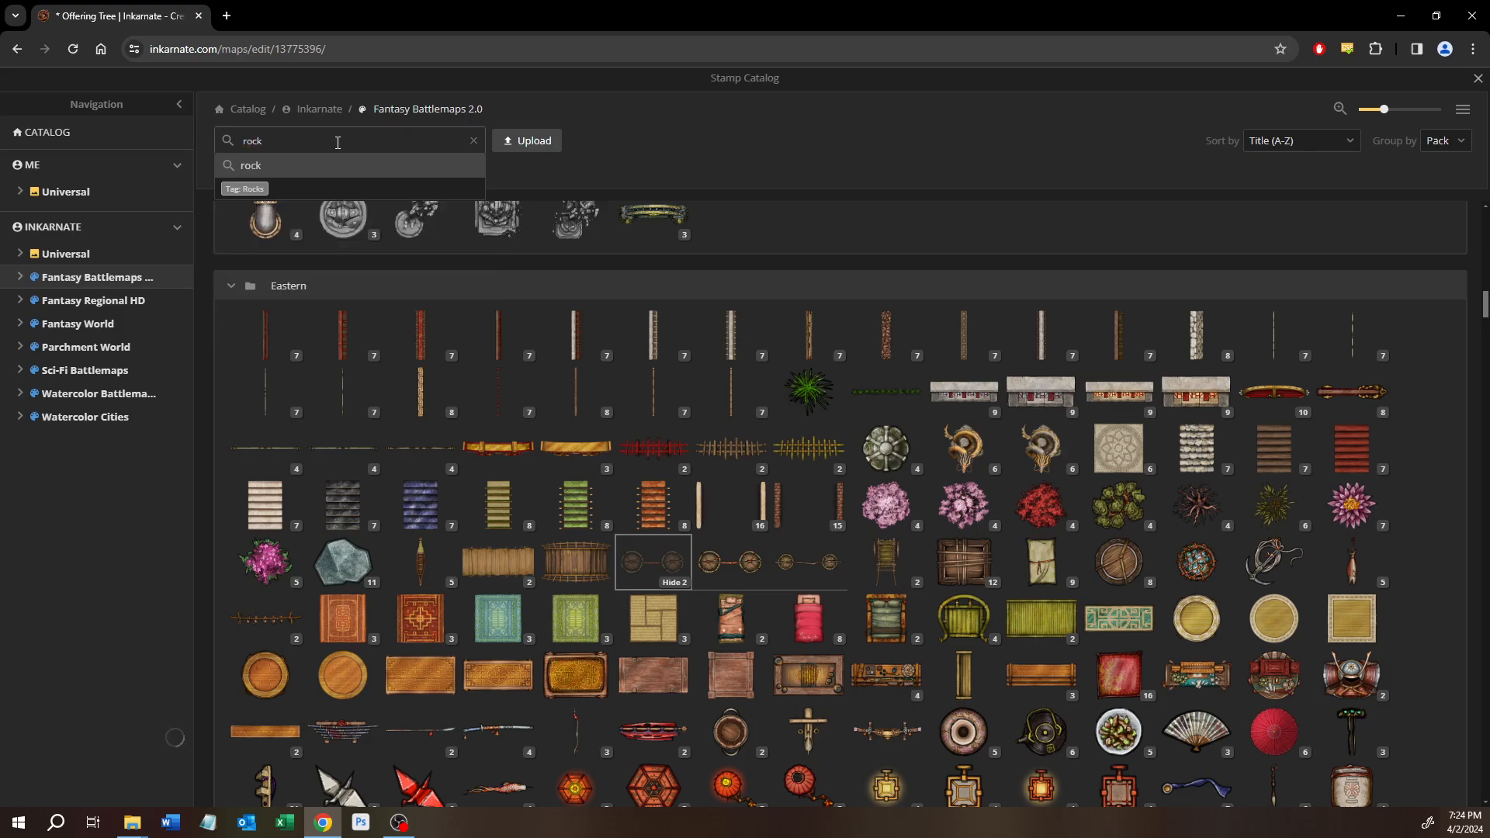
key("Return")
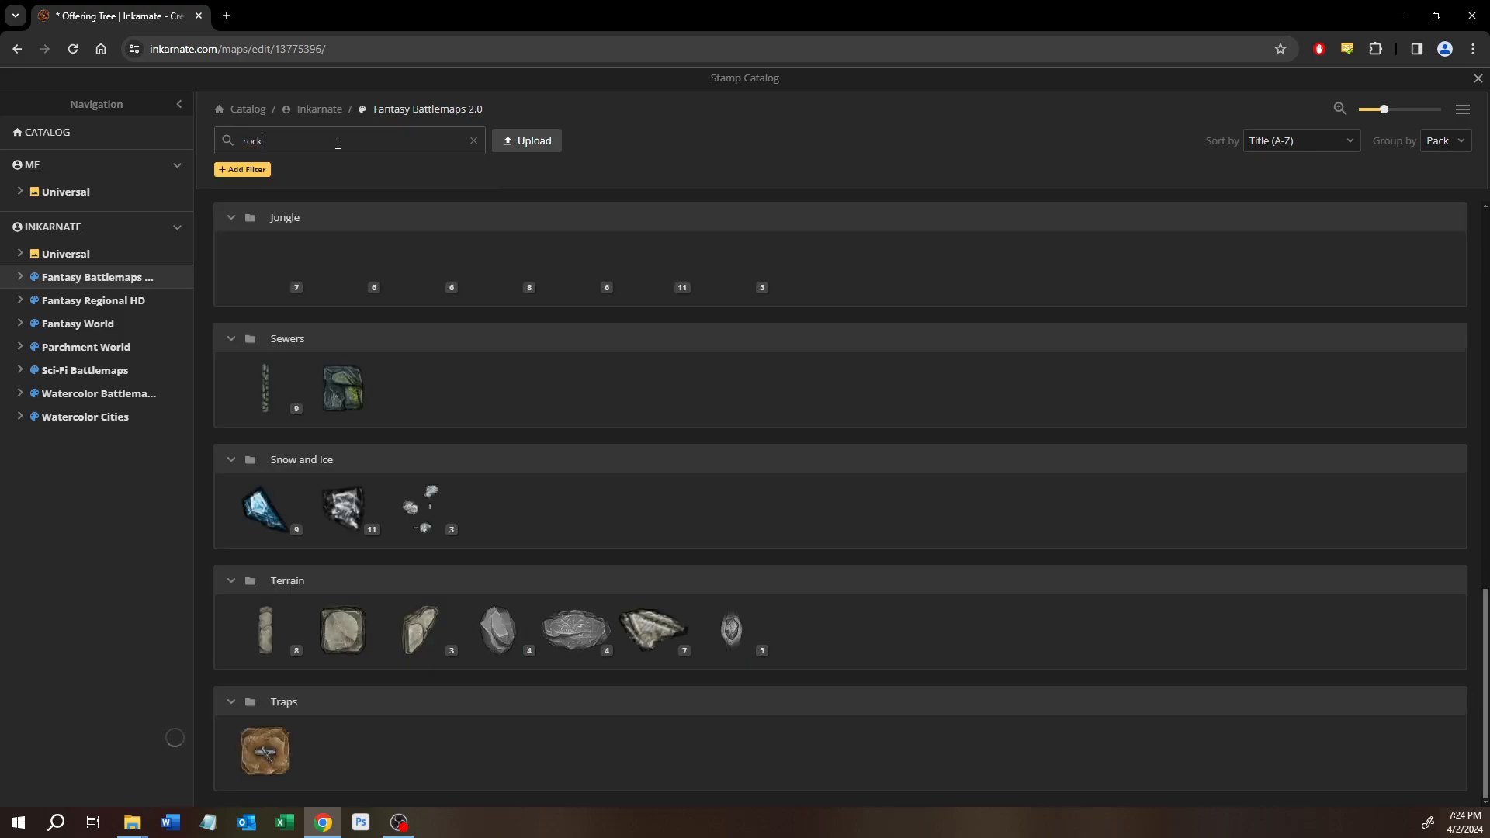
Choose the grey boulder stamp with four variants from the Terrain group of the rock results.
scroll(355, 635, "down", 3)
scroll(355, 634, "down", 10)
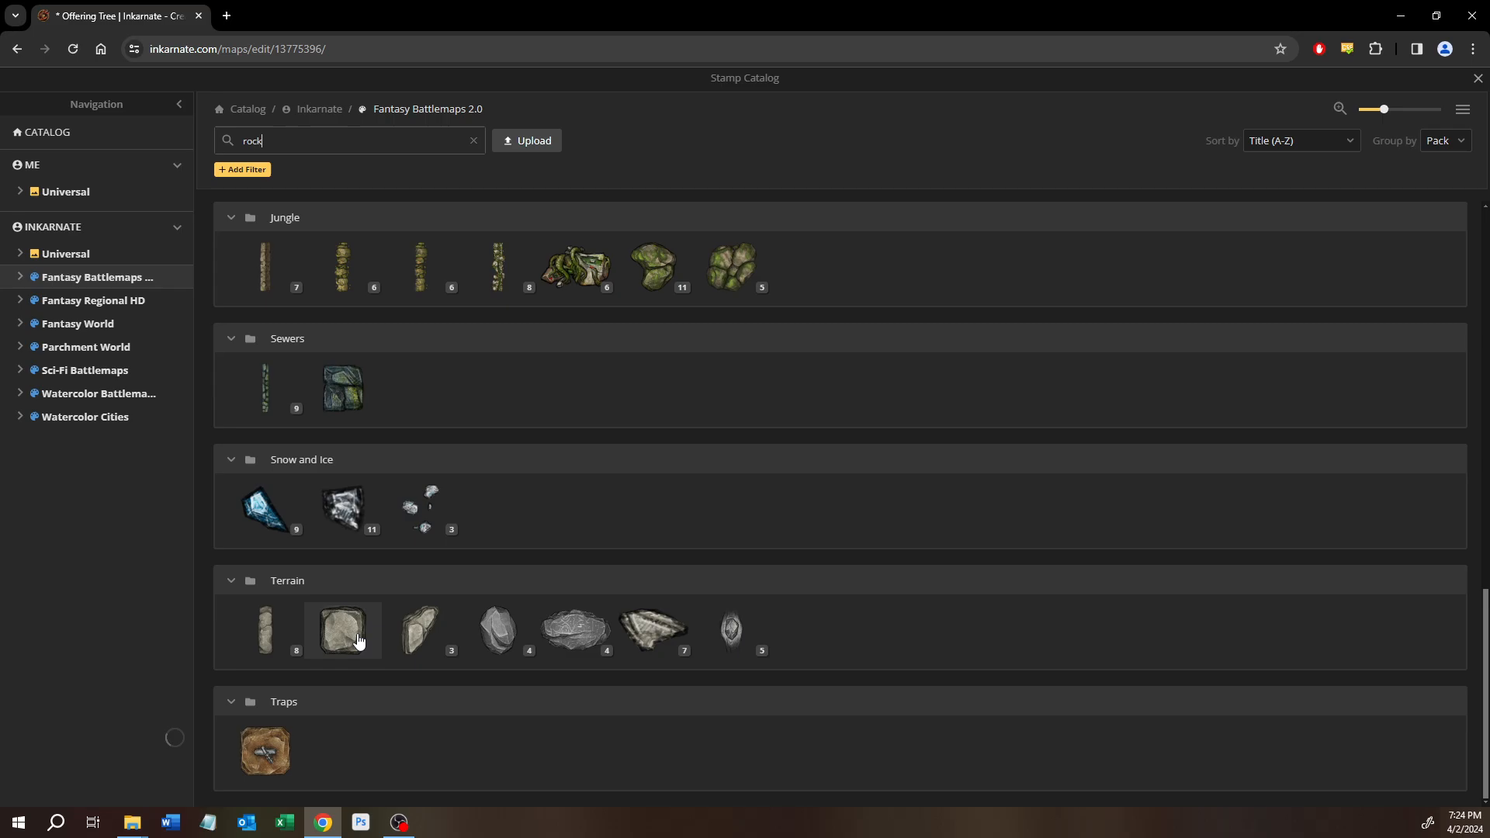
mouse_move(370, 656)
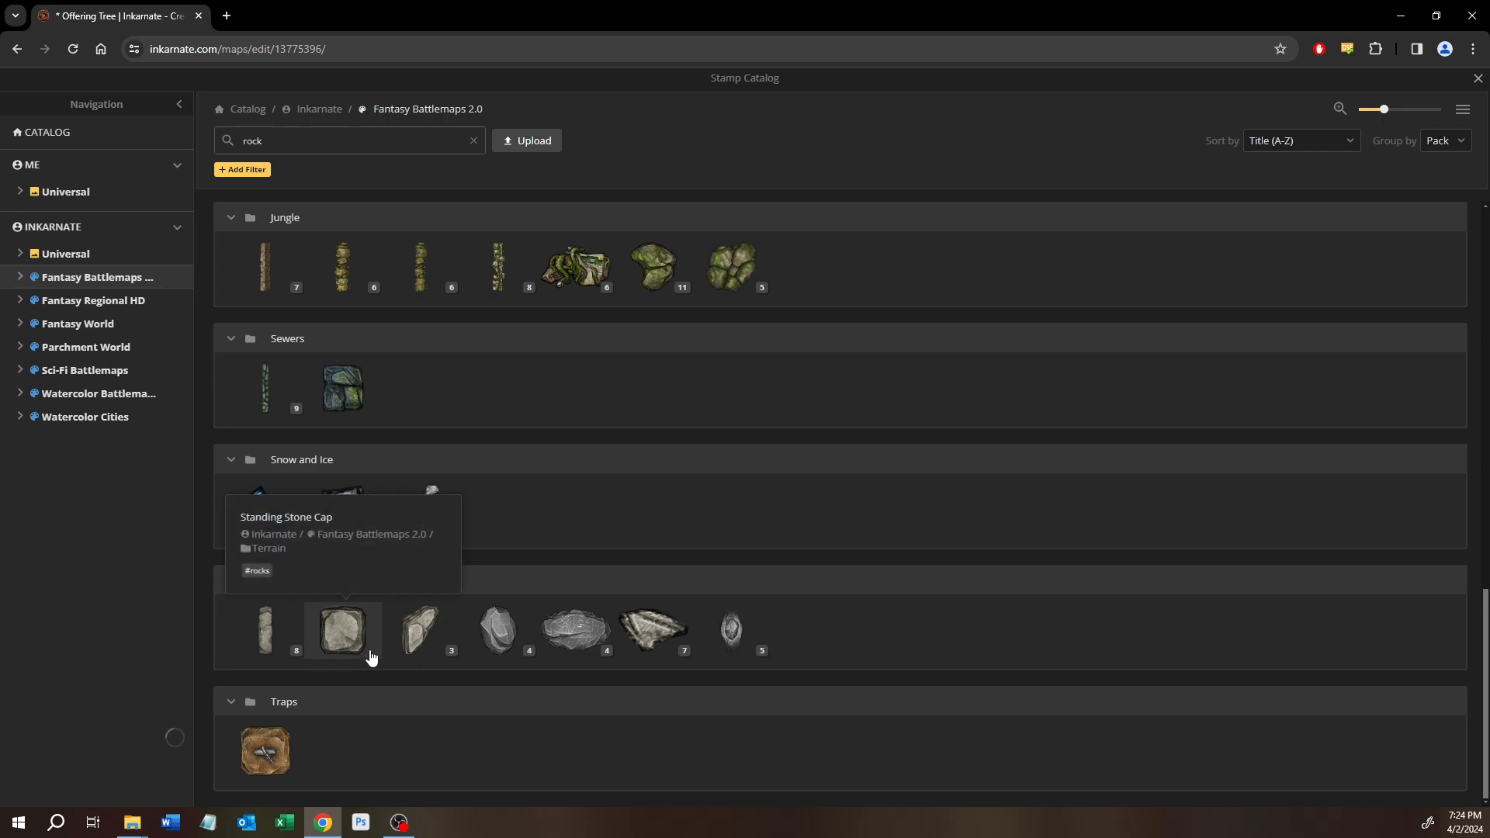
left_click(497, 629)
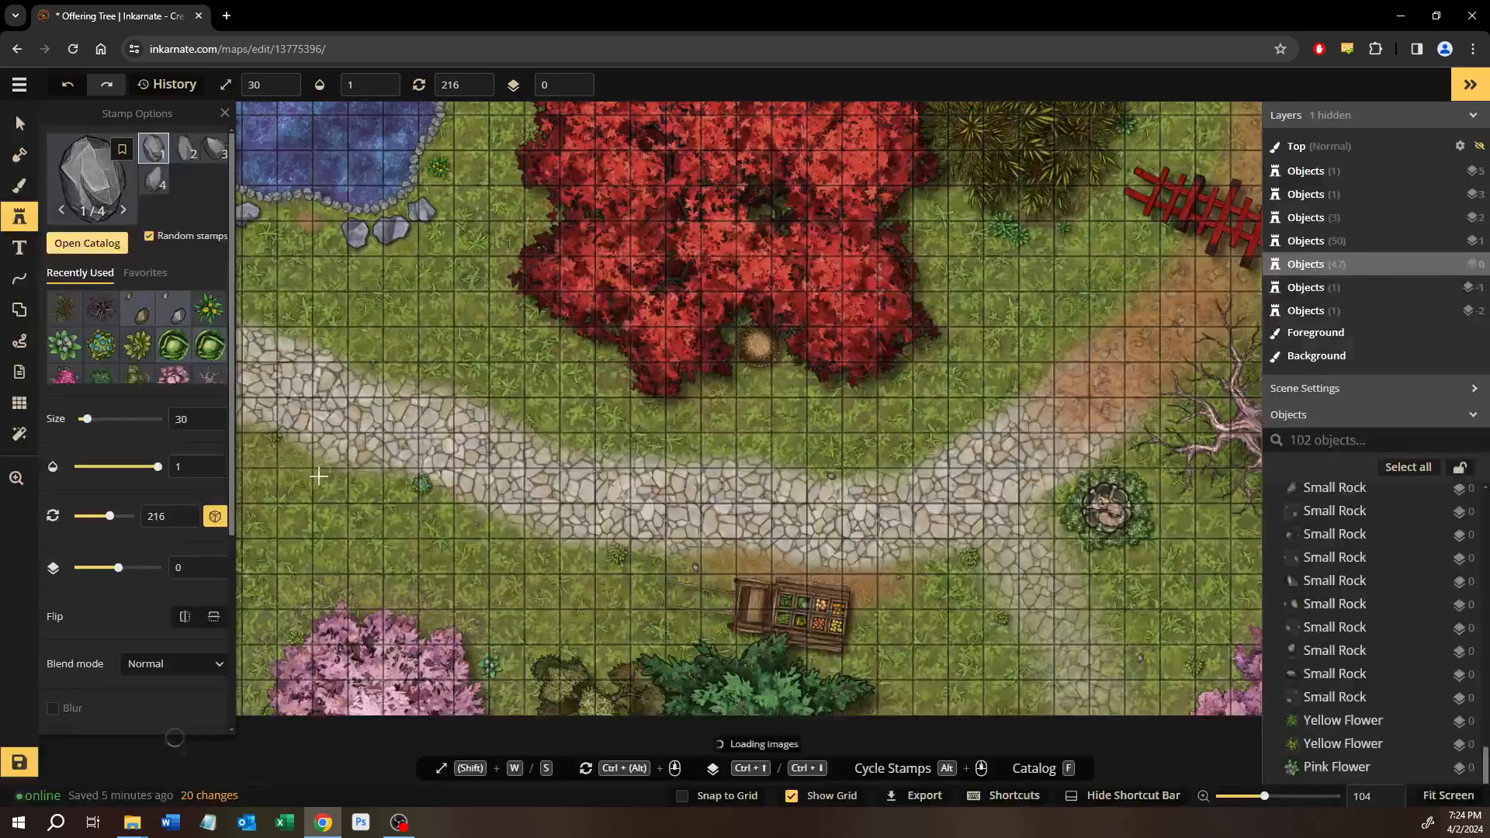
Pick the third boulder variant and place a small size 30 boulder on the grass west of the southwest pink tree.
left_click(220, 155)
left_click_drag(394, 572, 635, 463)
scroll(446, 575, "up", 8)
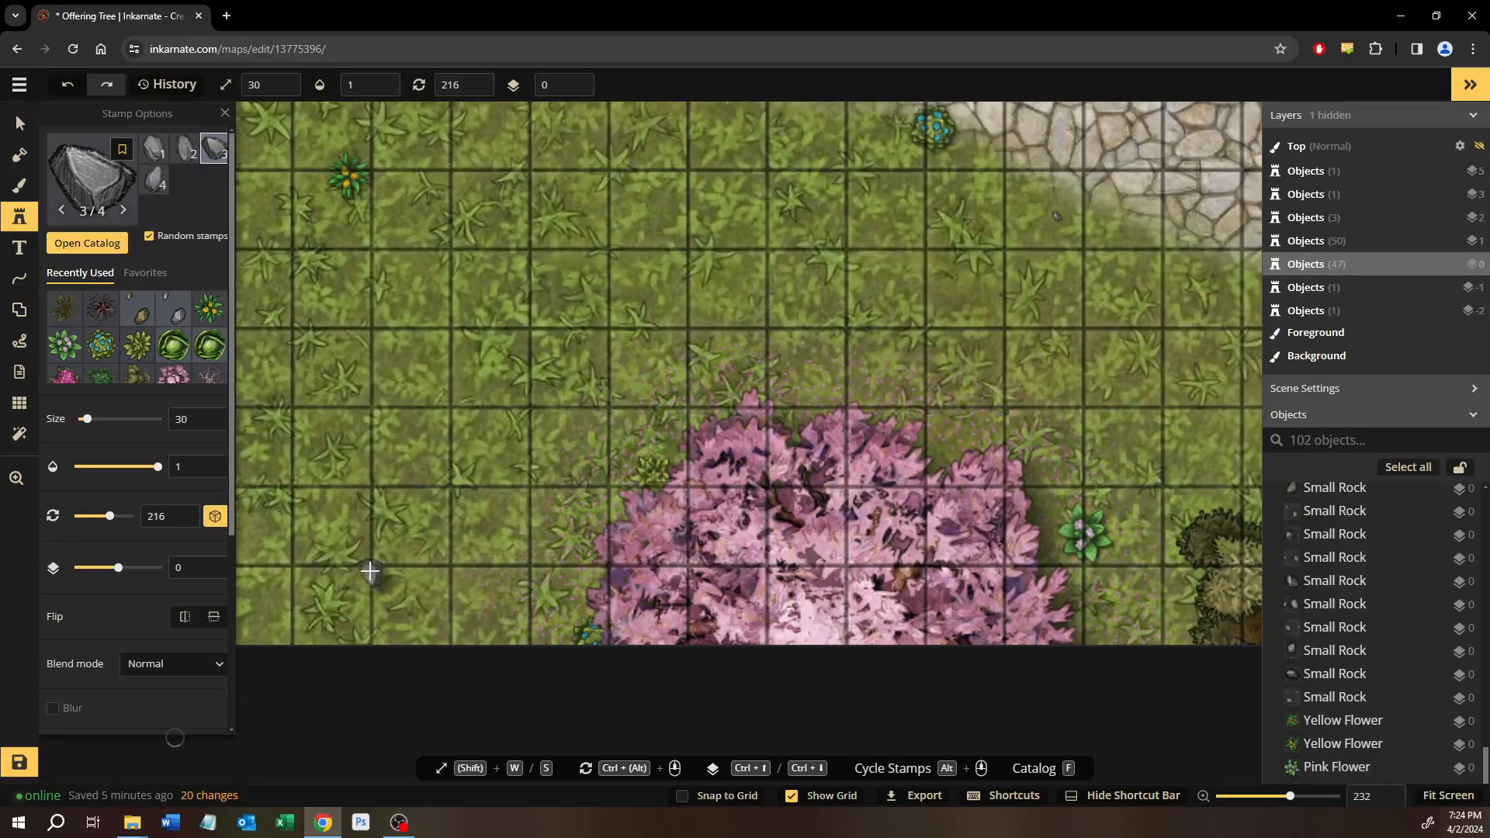
left_click(369, 570)
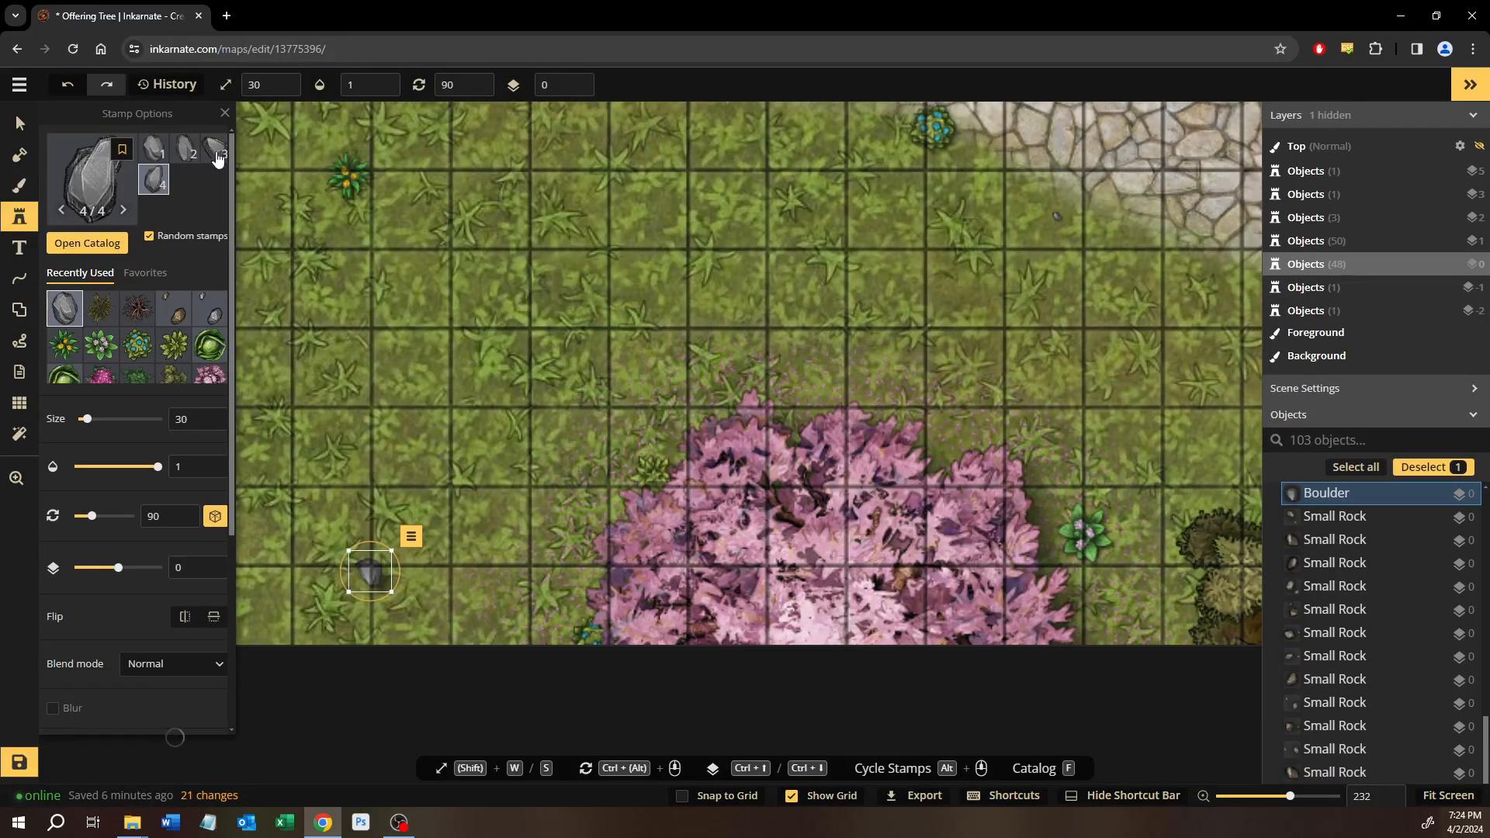
Place a second boulder beside the first, delete it, and place a larger boulder of the second variant there instead.
left_click(331, 551)
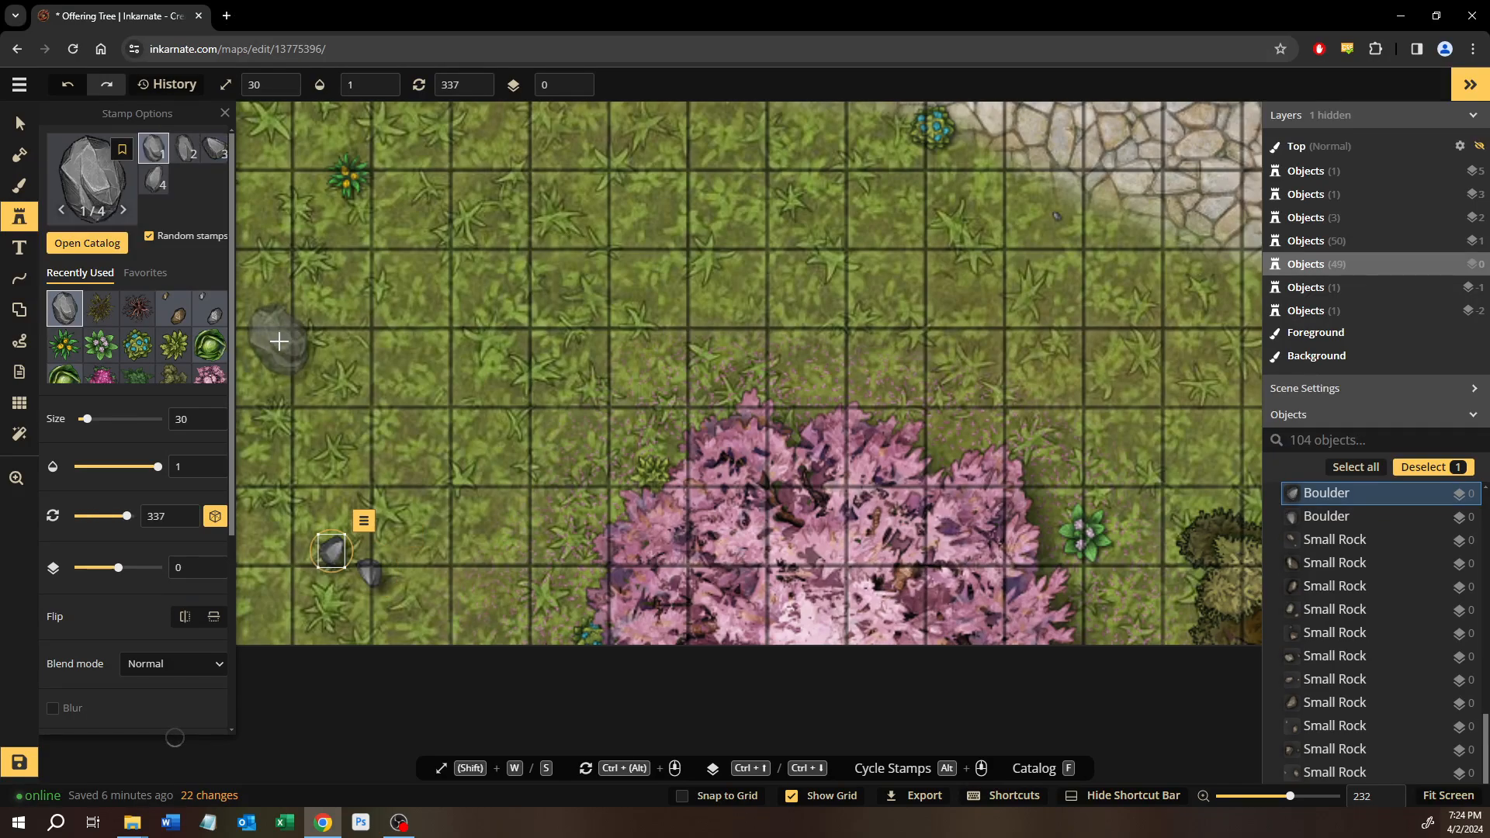
key("Delete")
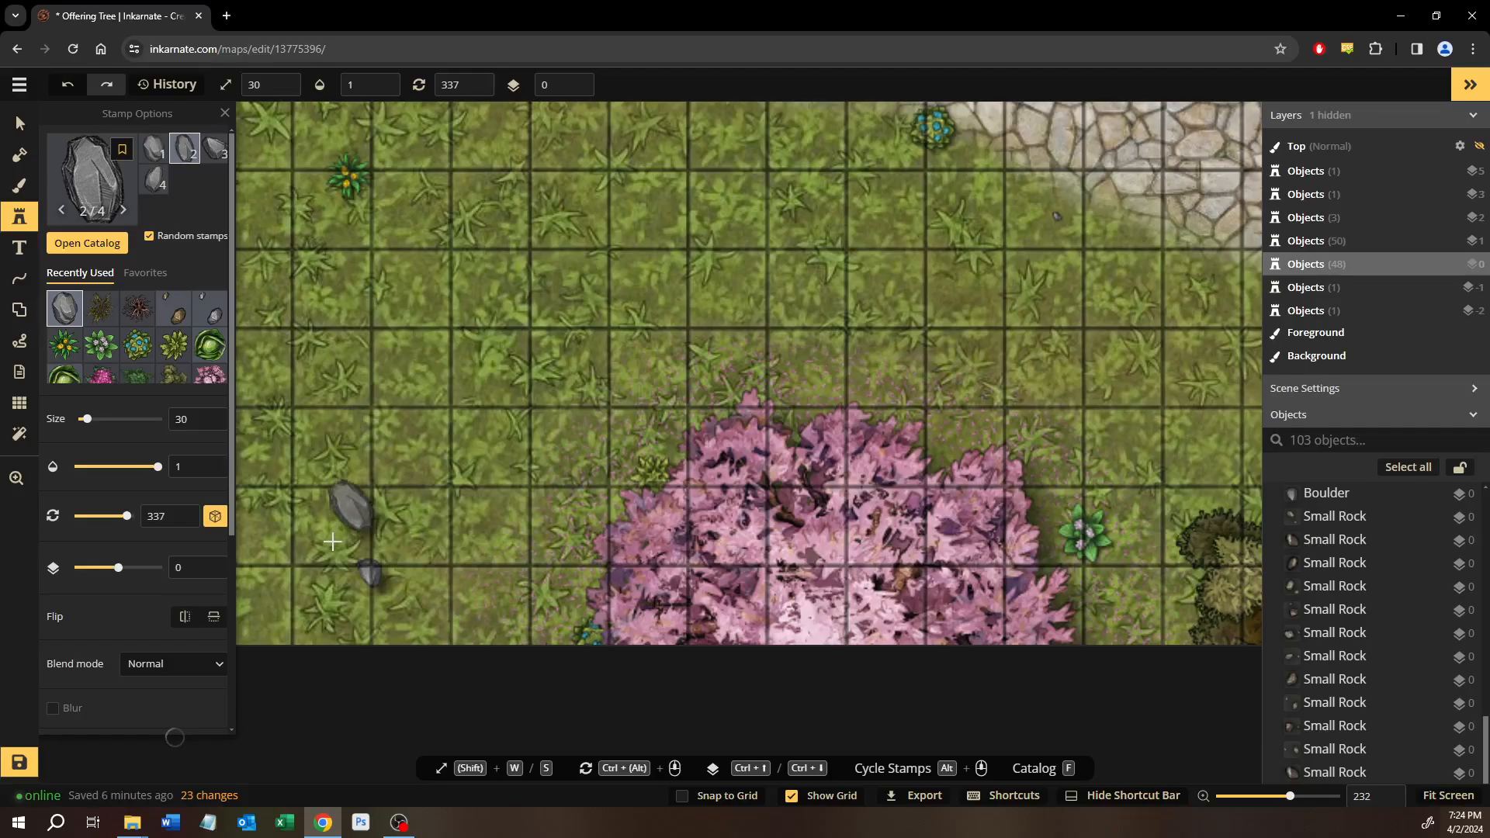
left_click(330, 579)
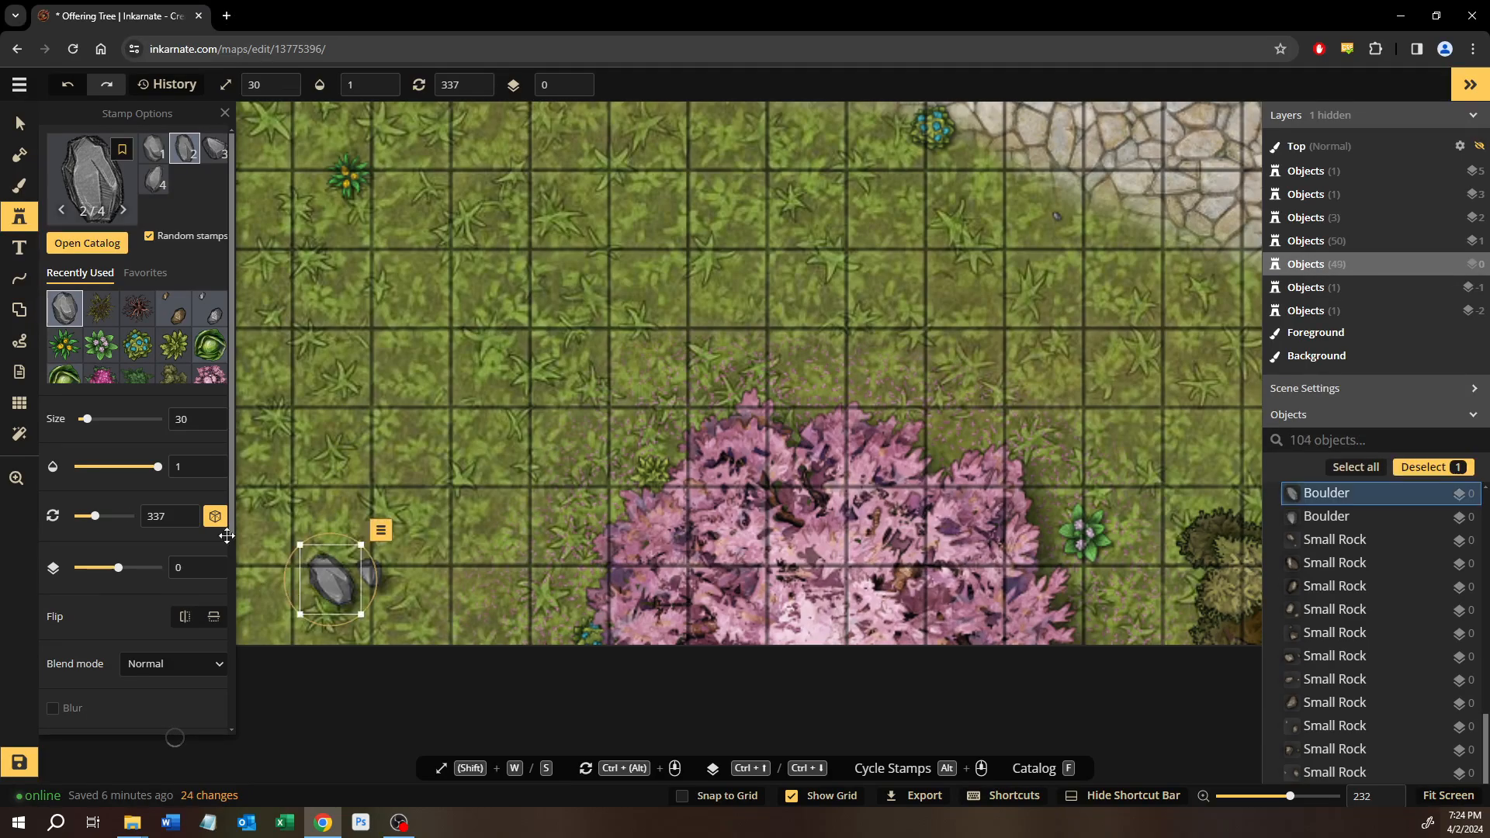
Deselect the boulder and set up the Brush with the reddish-brown dirt texture on the Background layer.
left_click(377, 259)
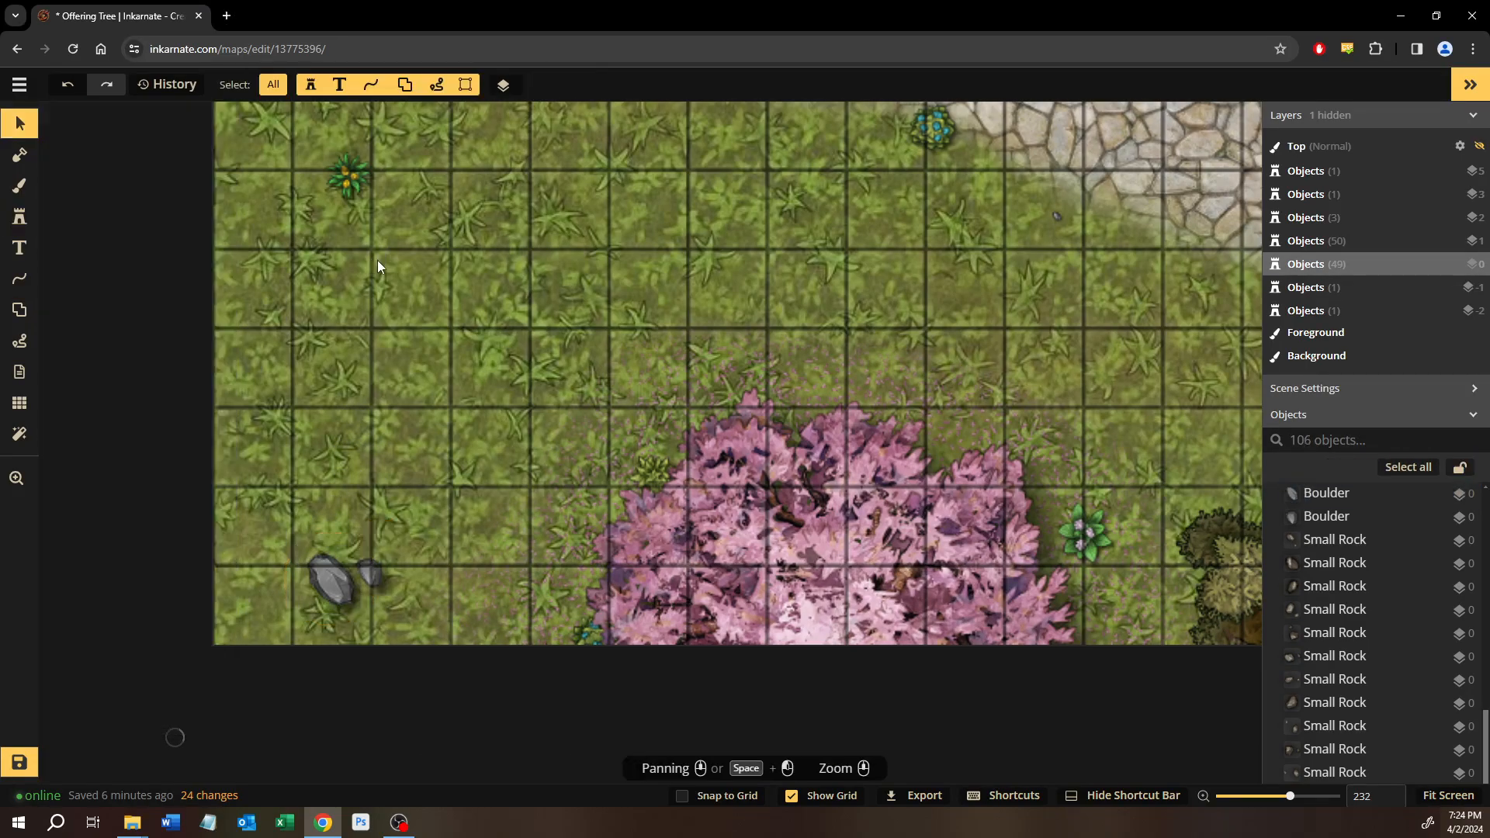
scroll(374, 295, "down", 3)
left_click_drag(508, 285, 364, 485)
scroll(364, 485, "up", 2)
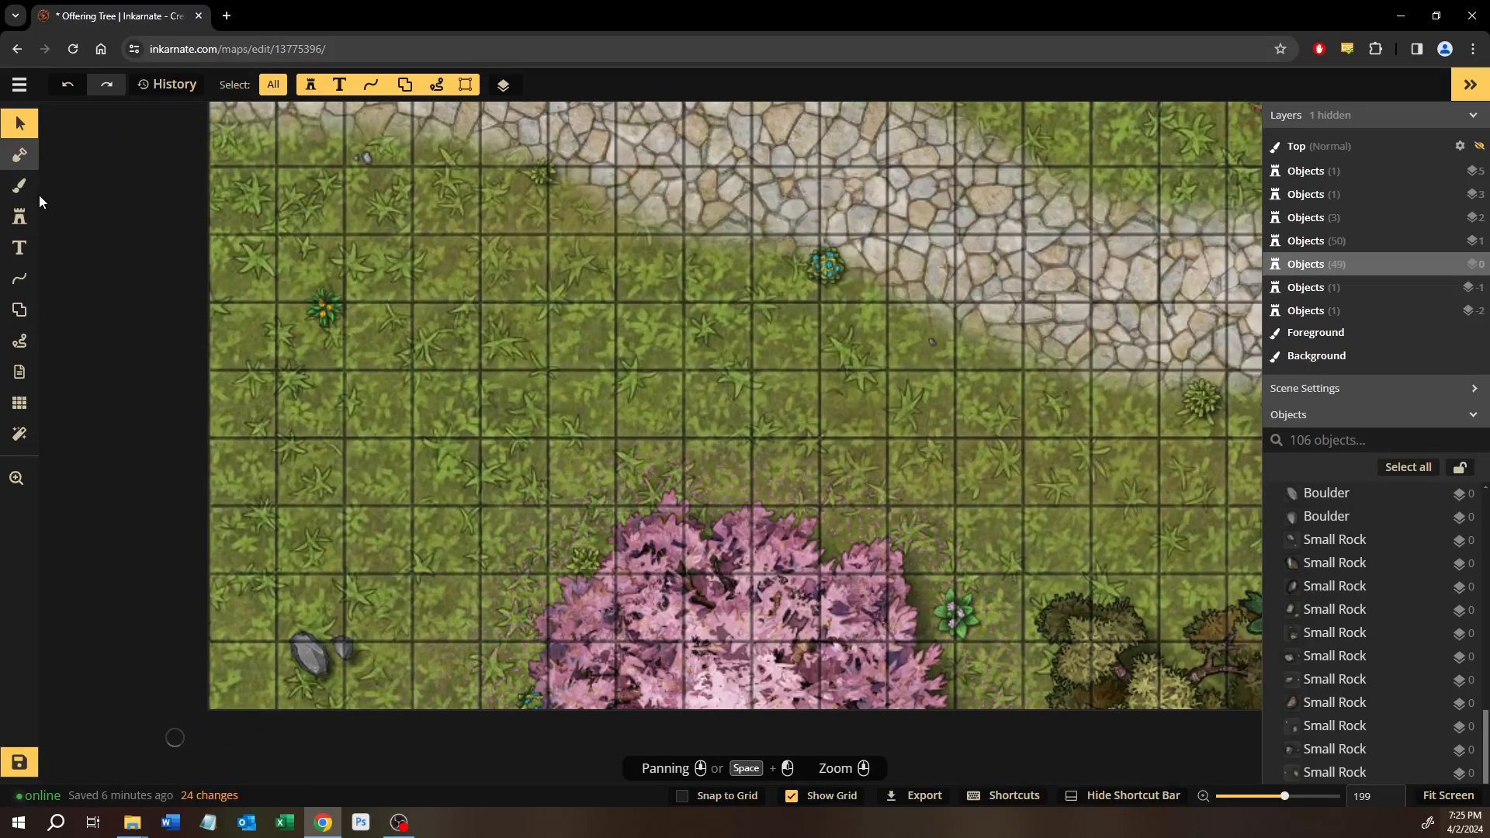
key("b")
left_click(151, 395)
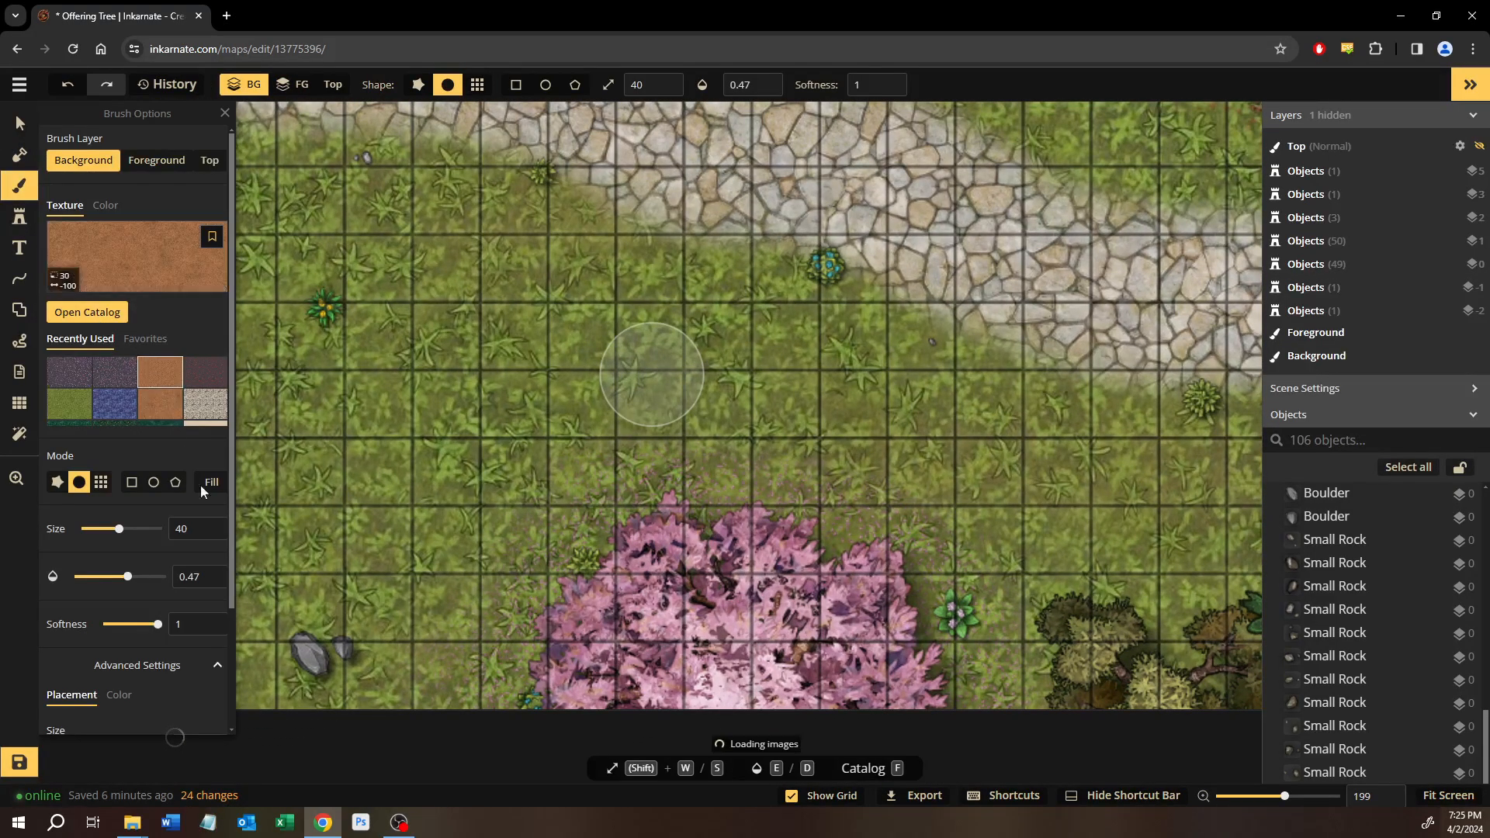
Reduce the brush size to 33 and paint soft dirt on the ground around the two boulders.
scroll(330, 574, "up", 2)
scroll(343, 619, "up", 1)
left_click_drag(343, 618, 651, 375)
key("s")
key("s")
key("s")
key("s")
key("s")
key("s")
key("s")
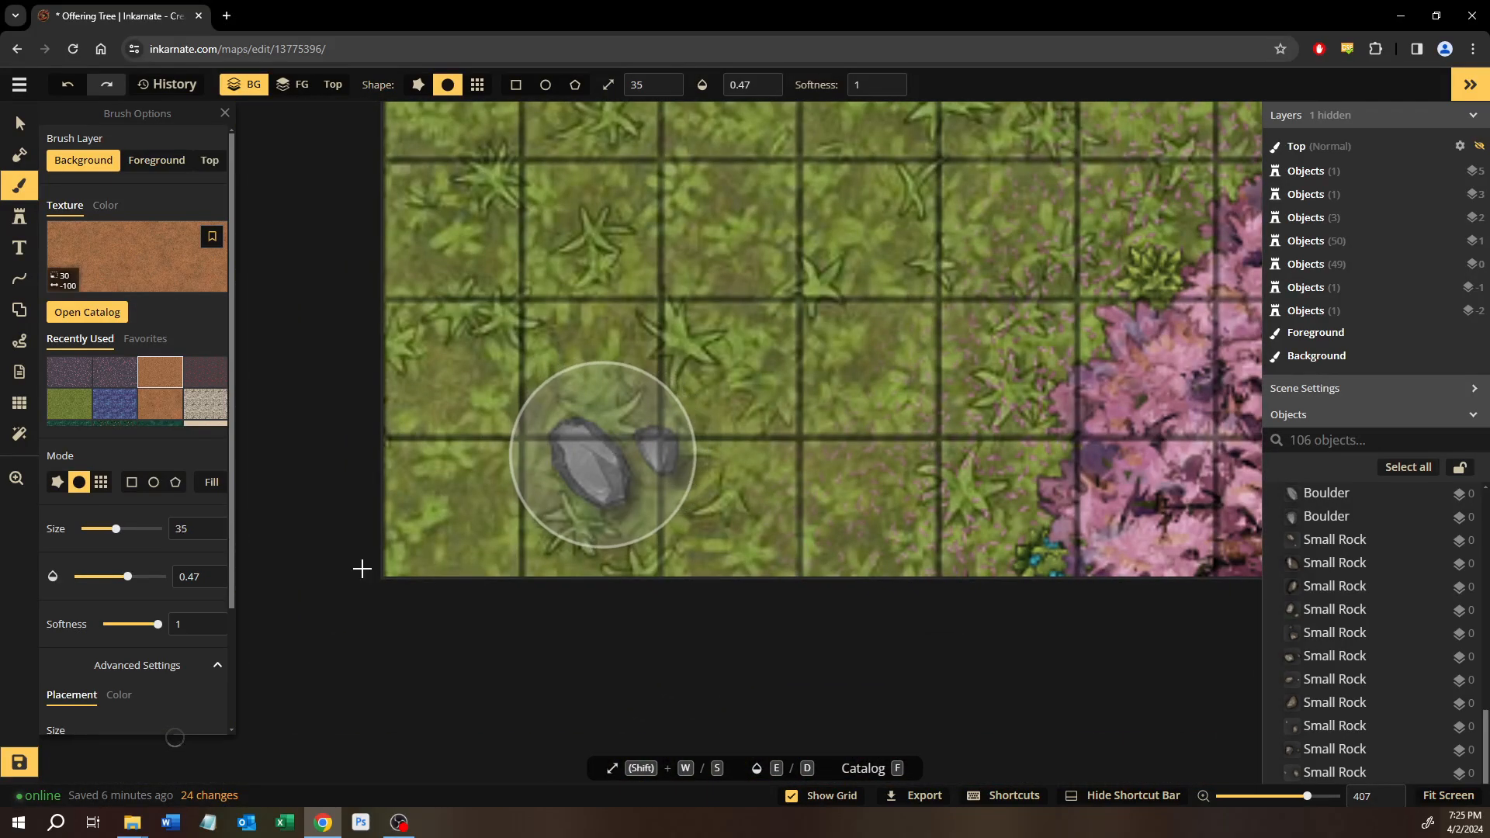
scroll(155, 590, "down", 2)
scroll(607, 415, "down", 1)
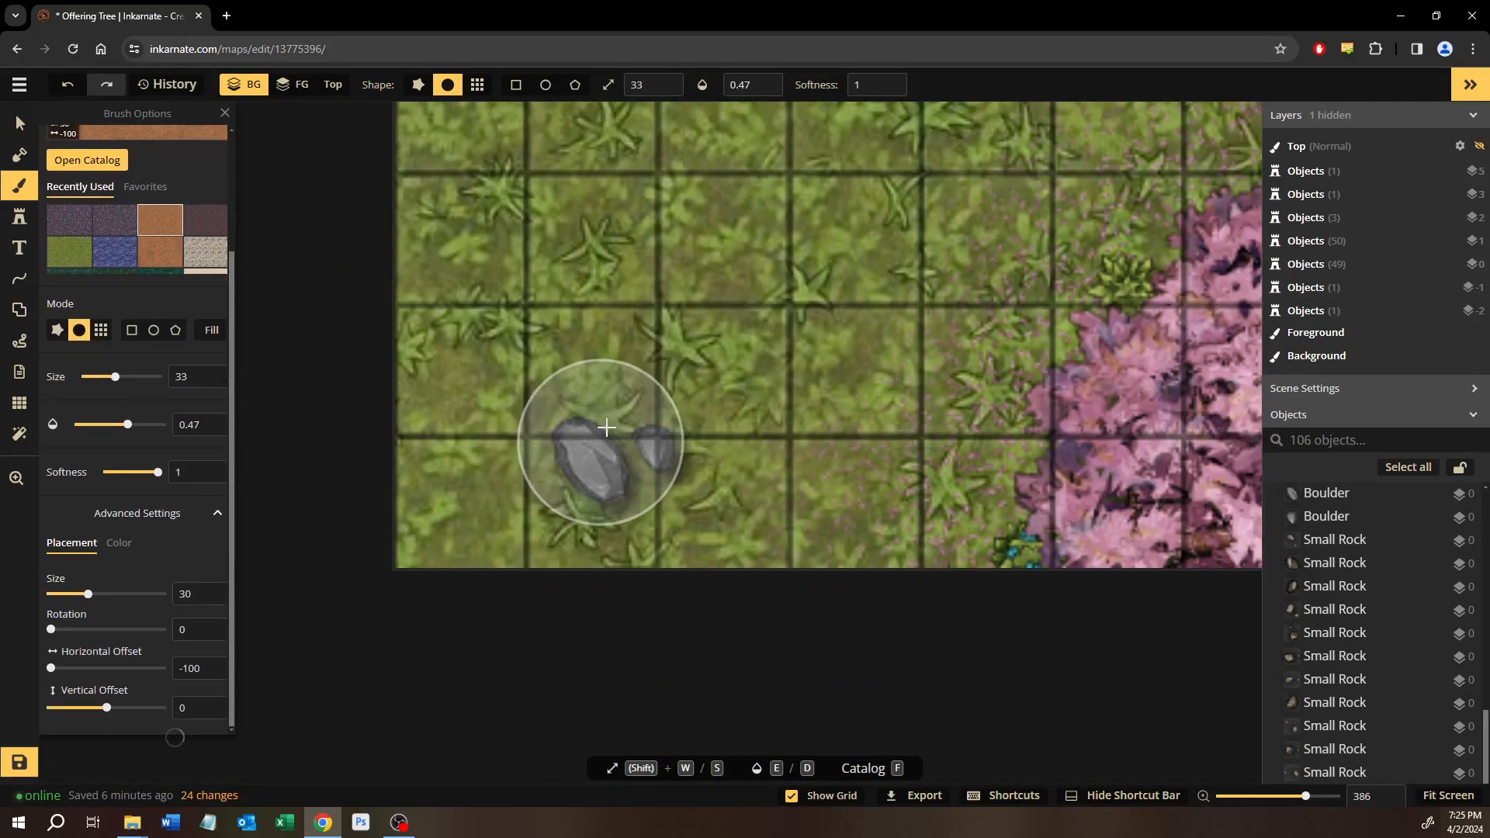
left_click(603, 474)
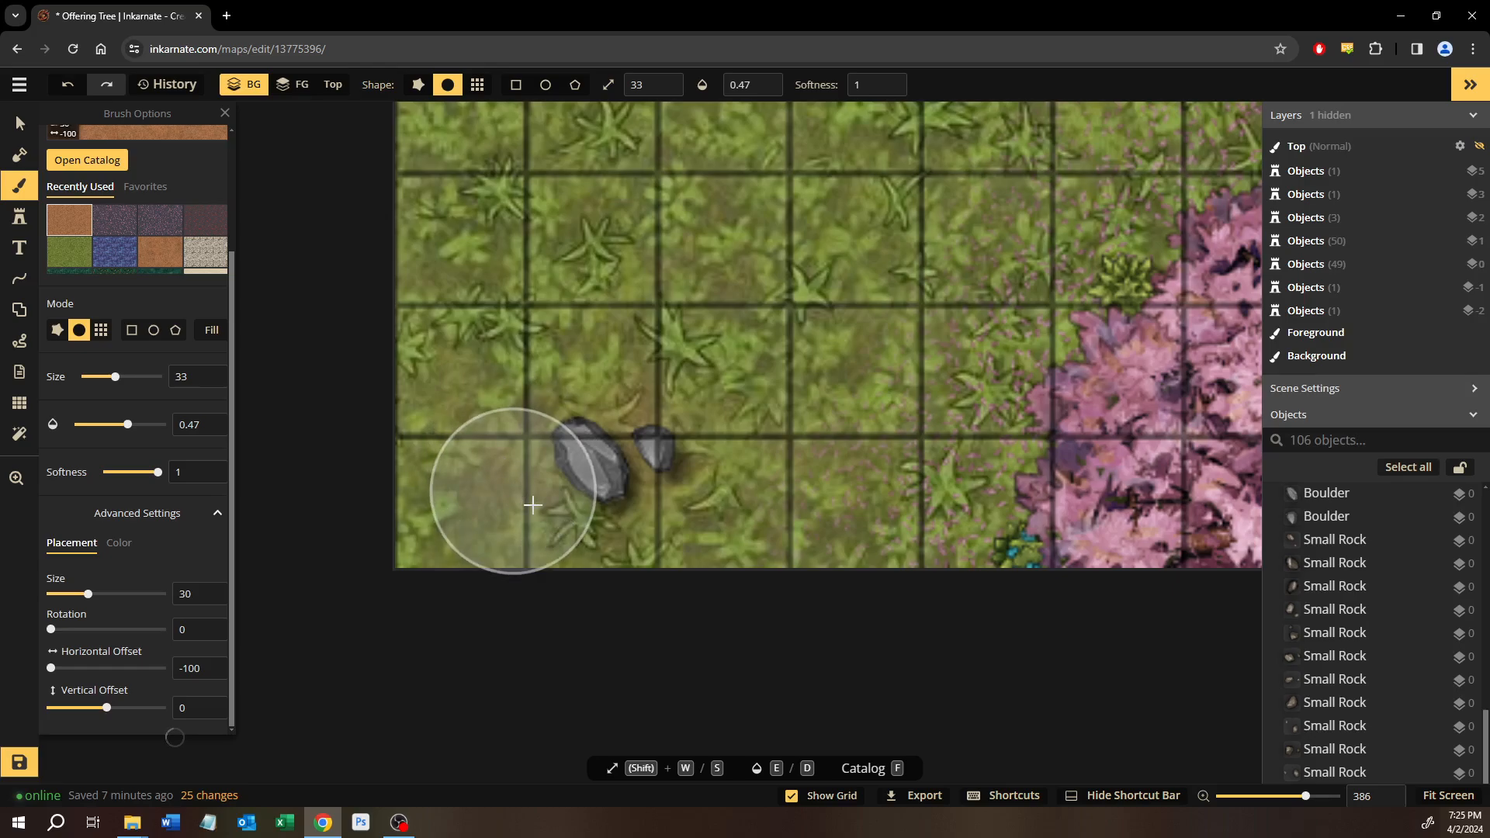
left_click_drag(829, 333, 702, 555)
left_click_drag(704, 456, 674, 594)
Dab faint dirt patches over the open grass between the two boulders and the stone path.
scroll(693, 535, "down", 6)
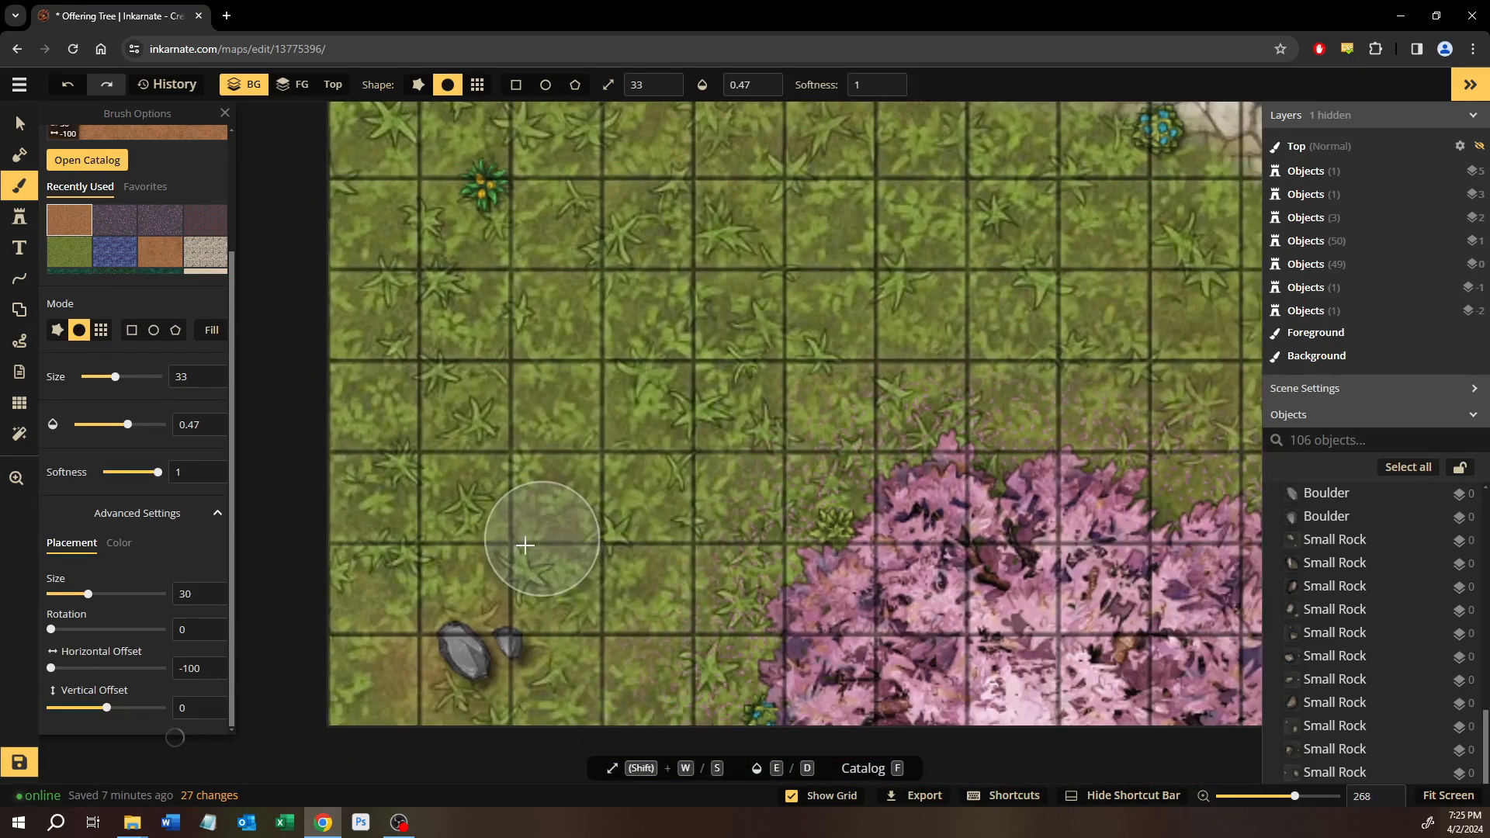
left_click(652, 288)
left_click(719, 253)
left_click(768, 206)
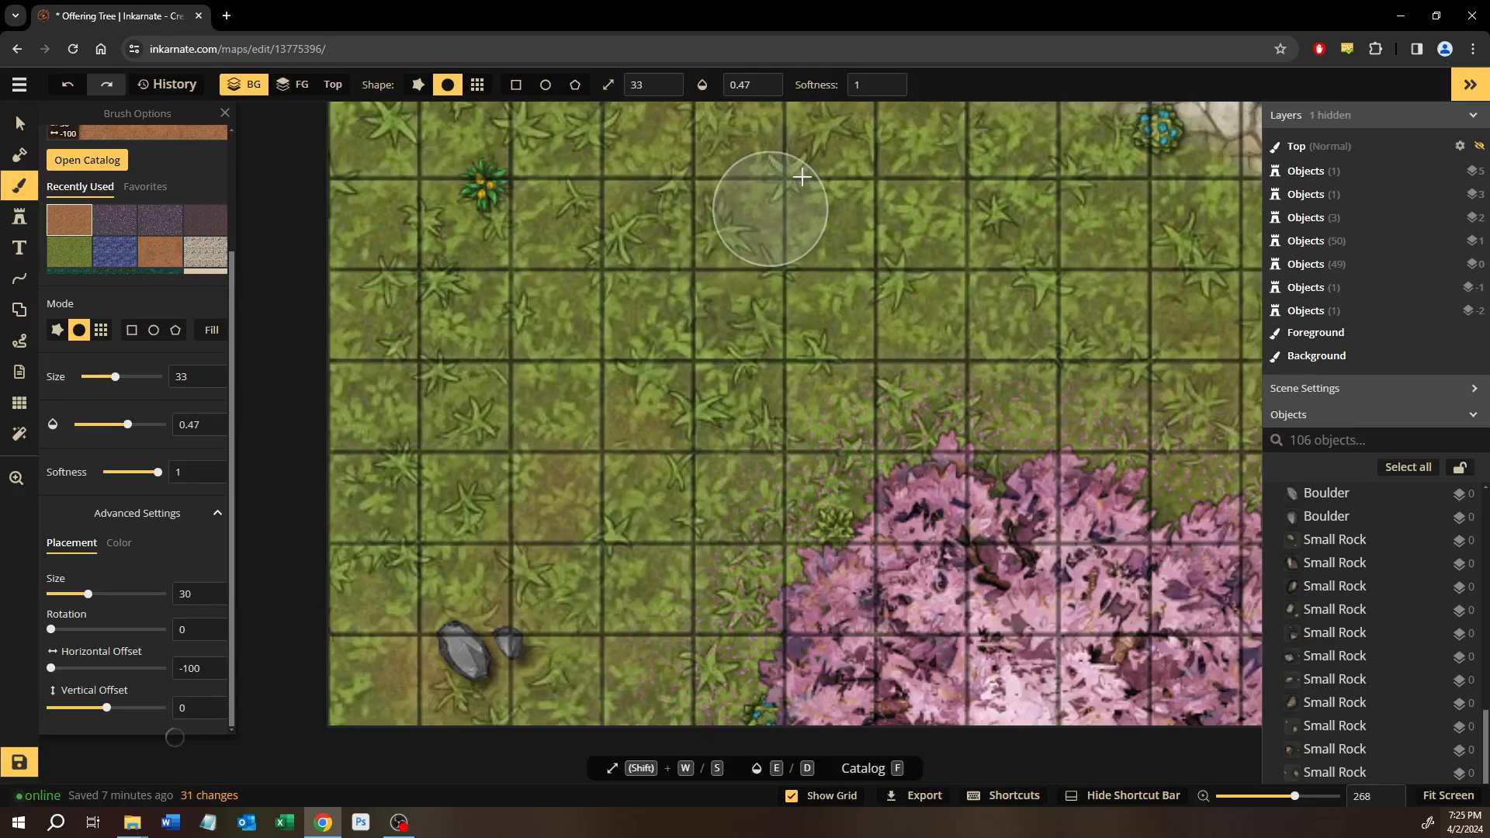
left_click(805, 177)
left_click(825, 176)
left_click_drag(839, 246, 674, 473)
left_click(770, 368)
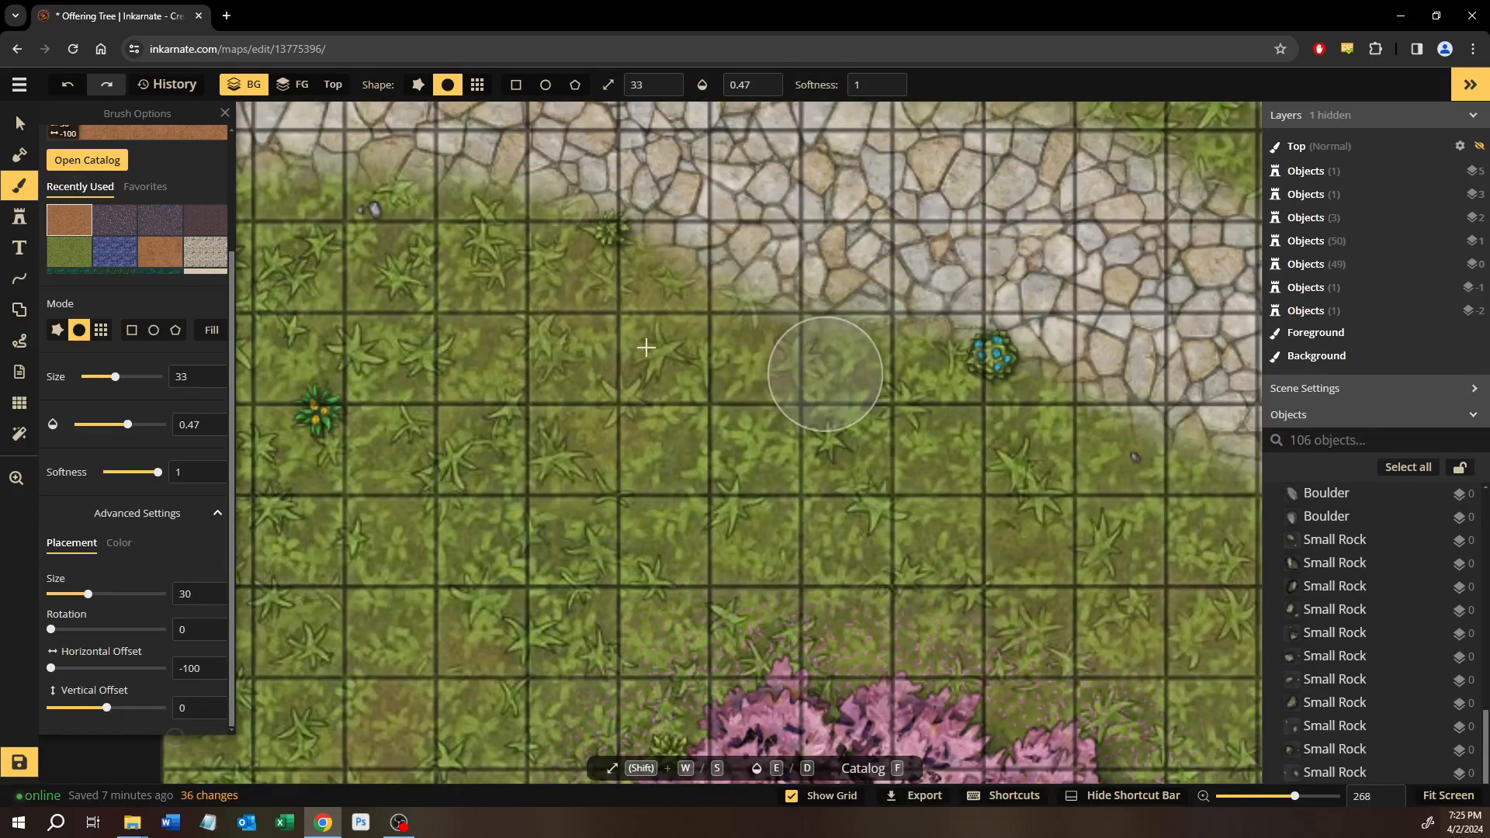
Add more faint dirt patches to the grass south of the stone path and around the small rocks east of its southern branch.
left_click_drag(748, 517, 544, 489)
left_click_drag(668, 501, 337, 373)
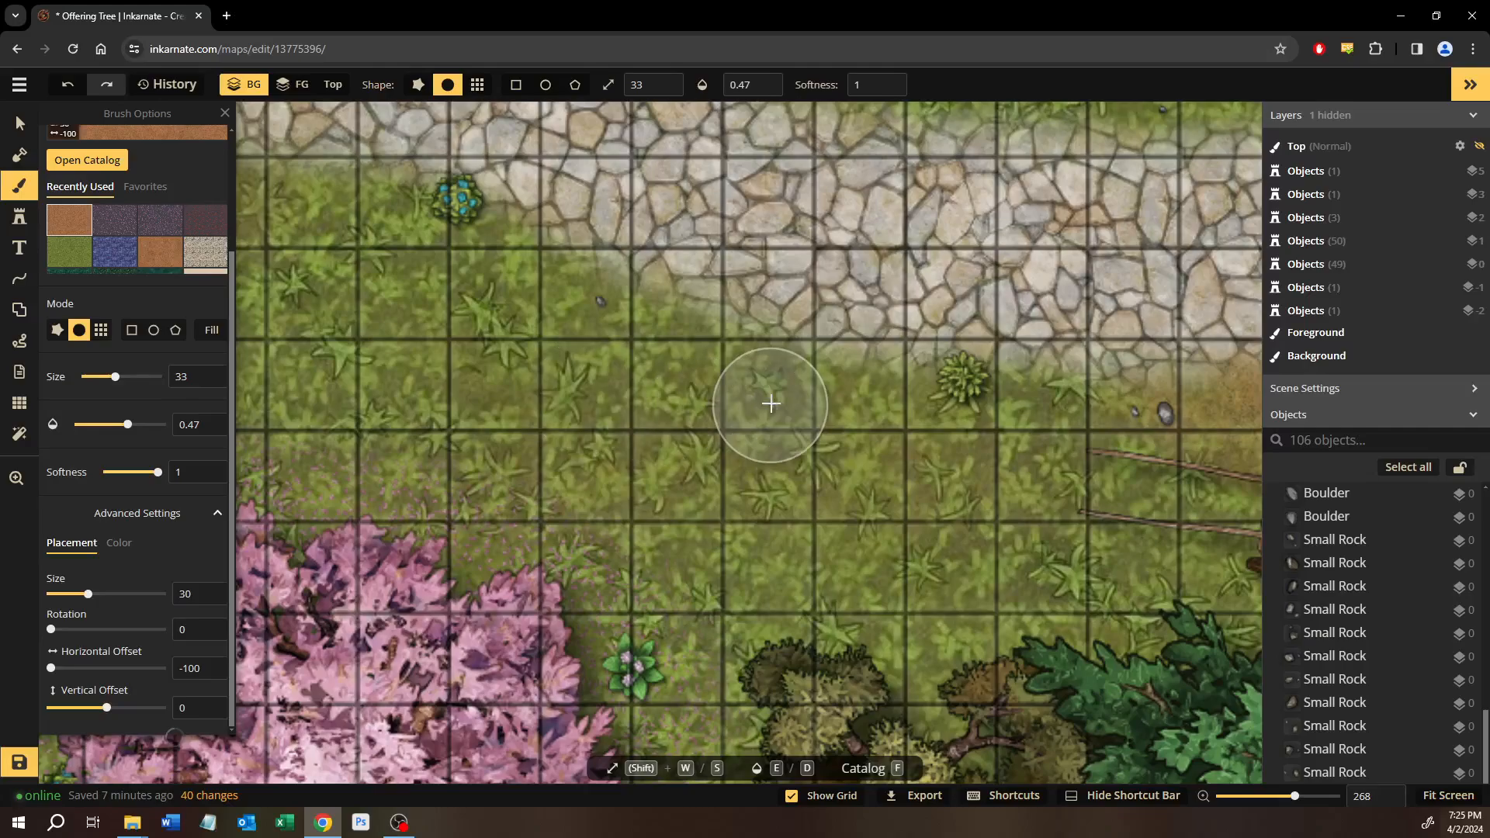
left_click_drag(721, 397, 598, 666)
left_click_drag(962, 522, 102, 360)
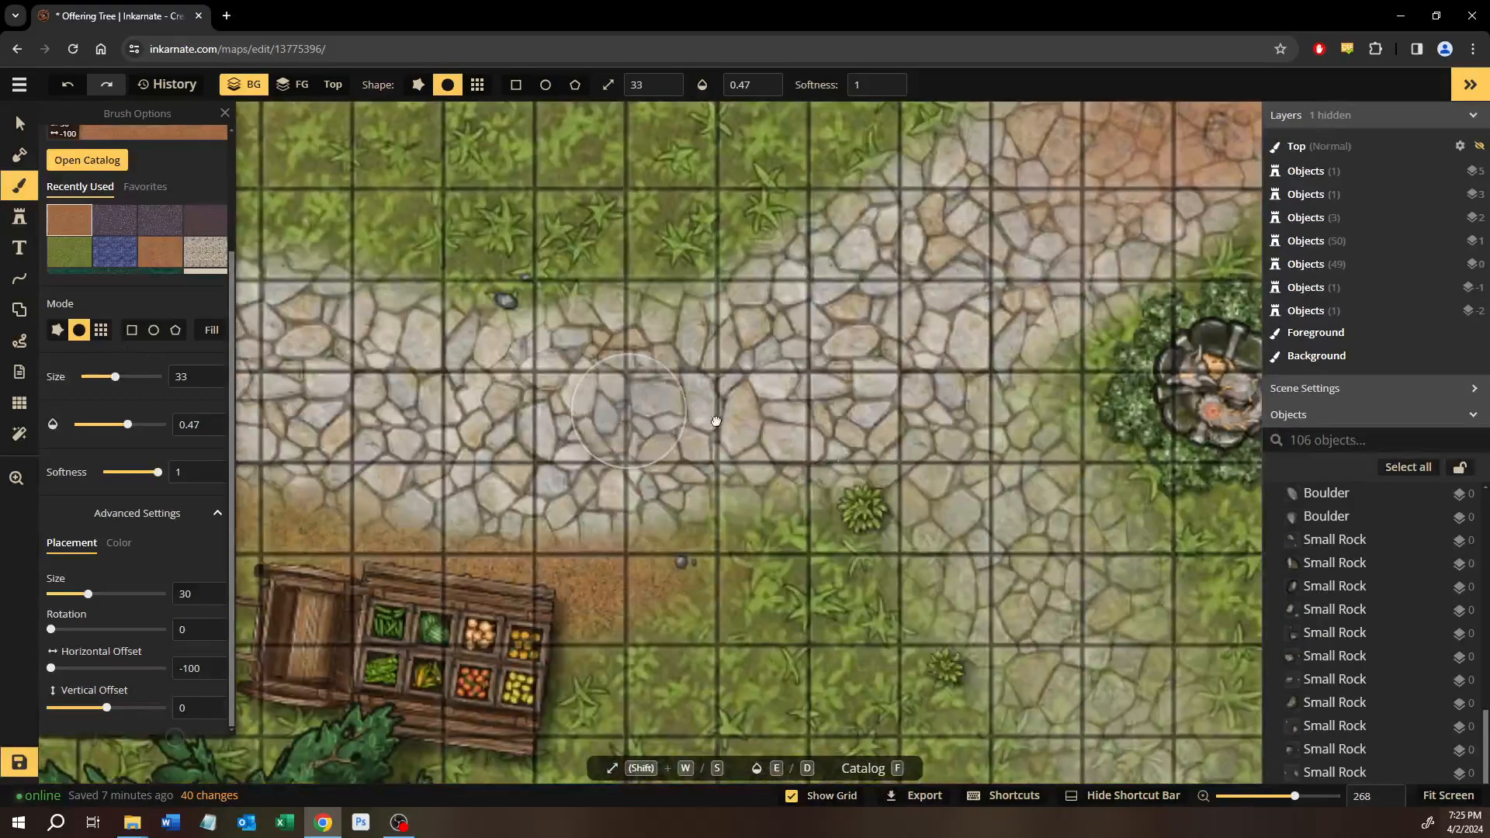
left_click_drag(893, 463, 420, 255)
left_click_drag(842, 533, 717, 415)
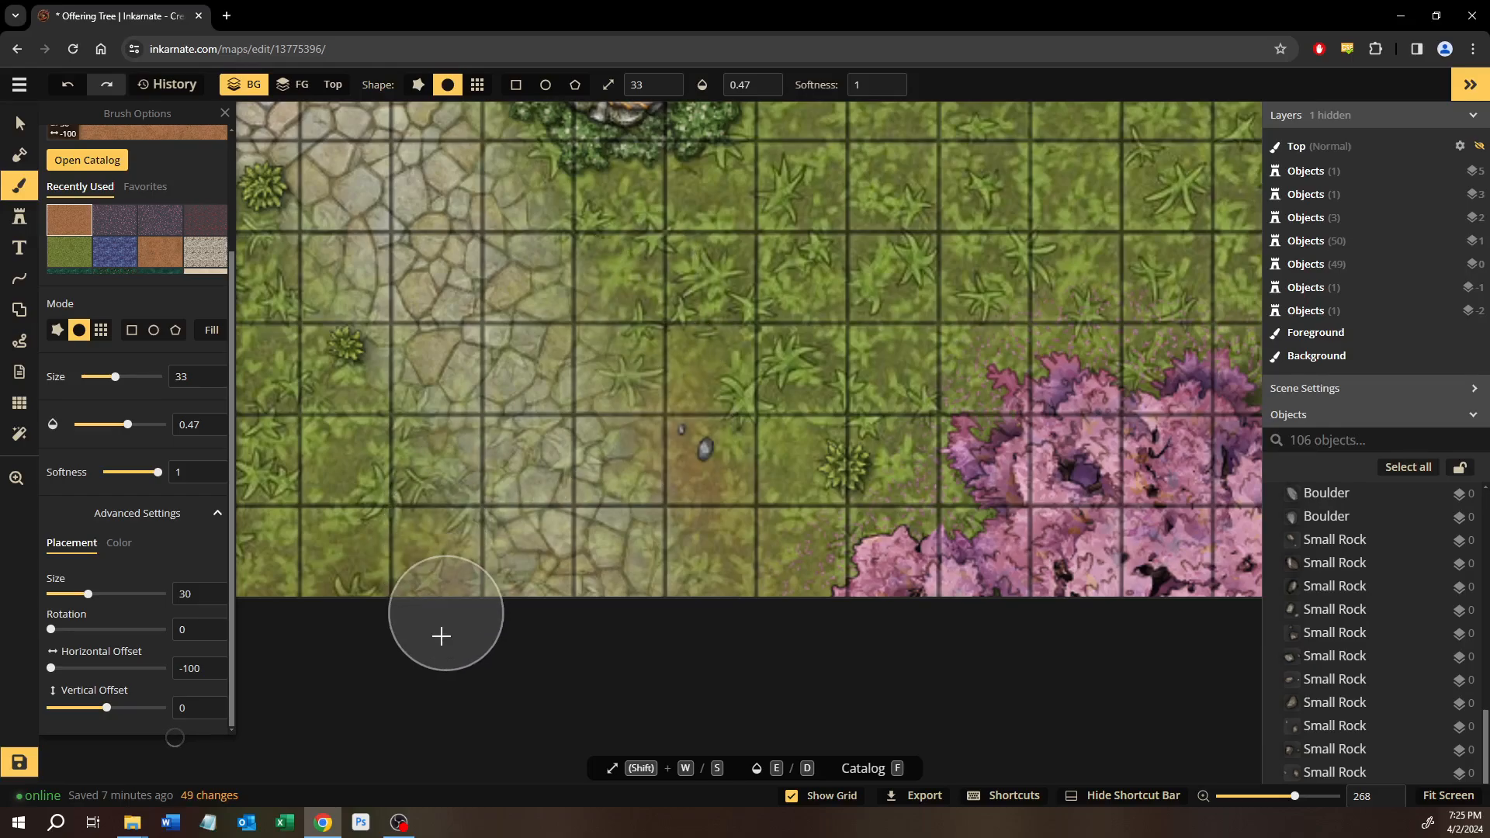
scroll(750, 336, "down", 3)
left_click_drag(869, 299, 647, 621)
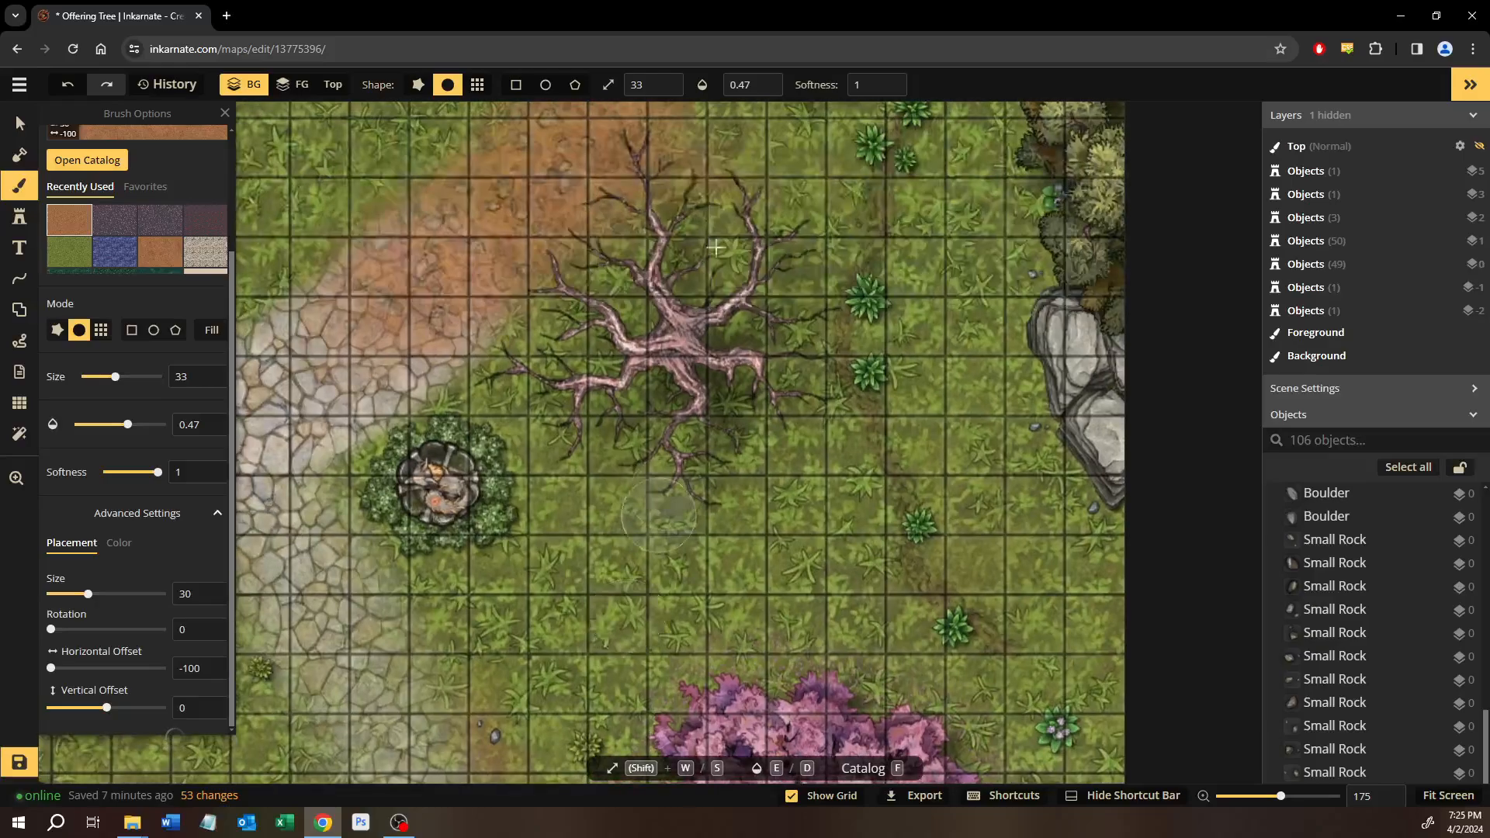
Review the painted ground across the whole map, from the bare tree and red fence to the pink tree and pond.
left_click_drag(715, 246, 787, 214)
scroll(691, 432, "down", 6)
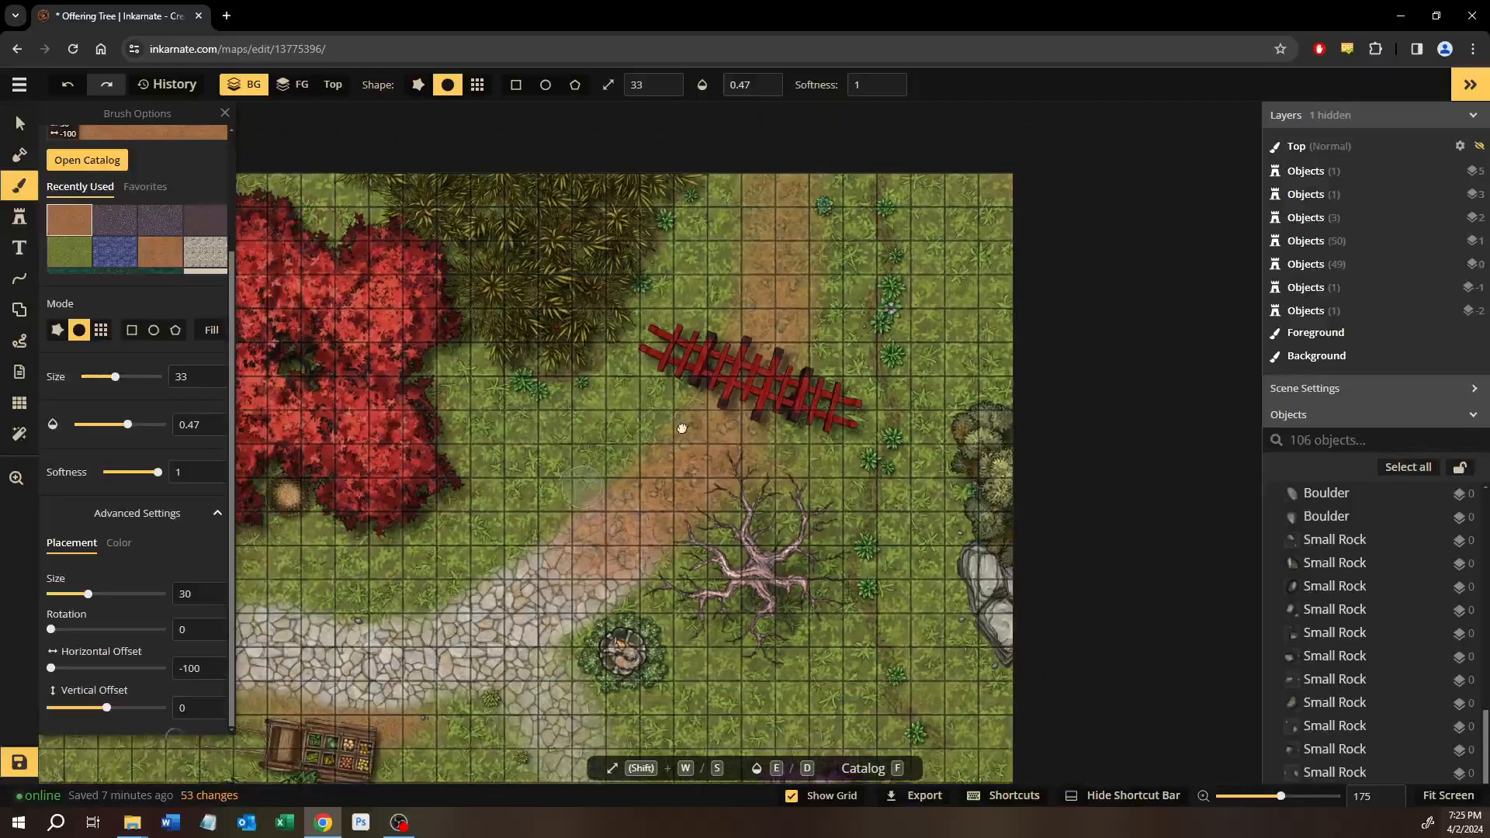
left_click_drag(682, 425, 1005, 272)
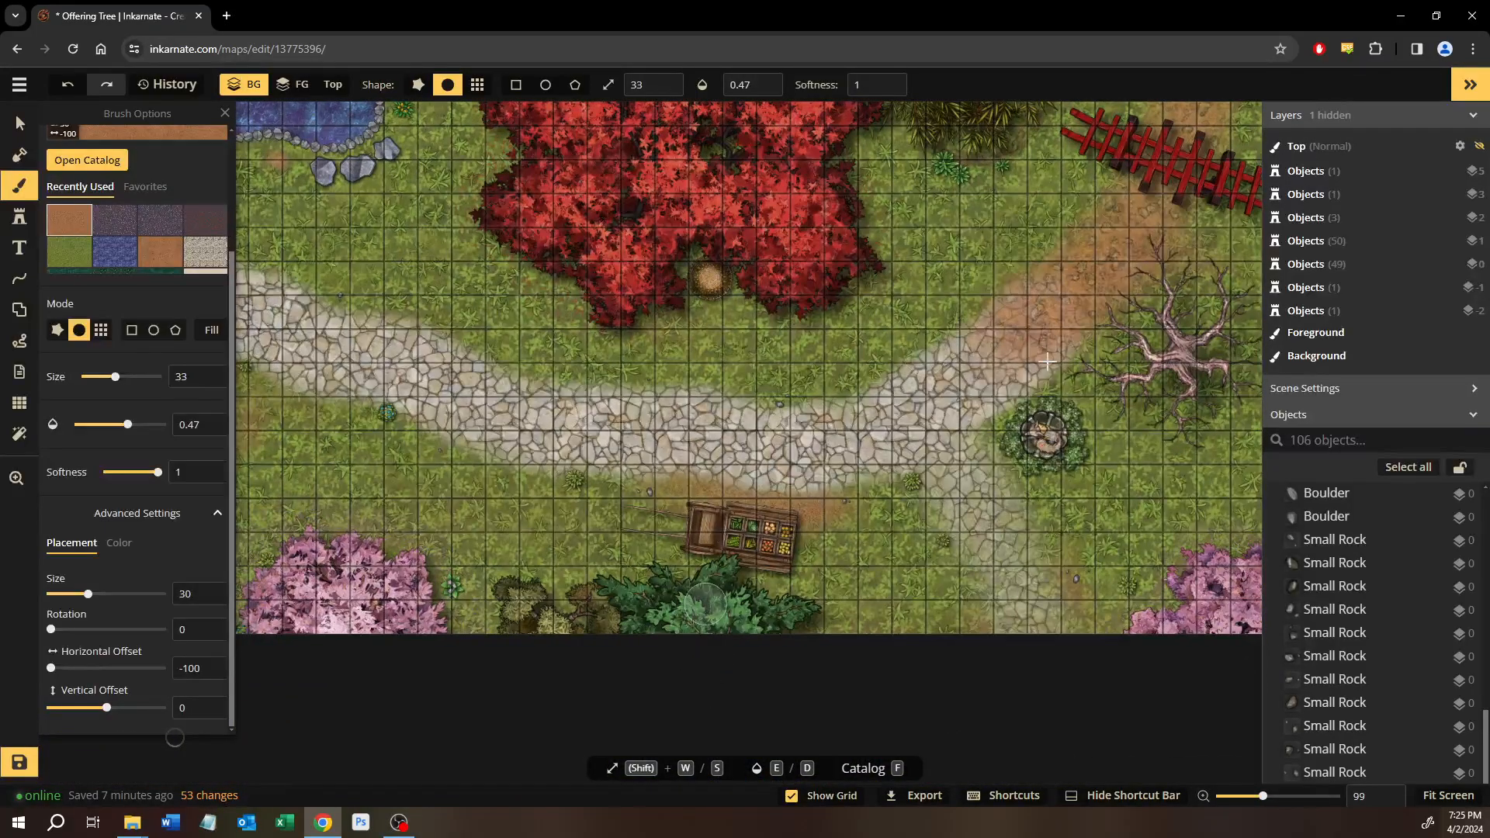
mouse_move(1047, 362)
left_mouse_down()
mouse_move(934, 479)
mouse_move(701, 629)
left_mouse_up()
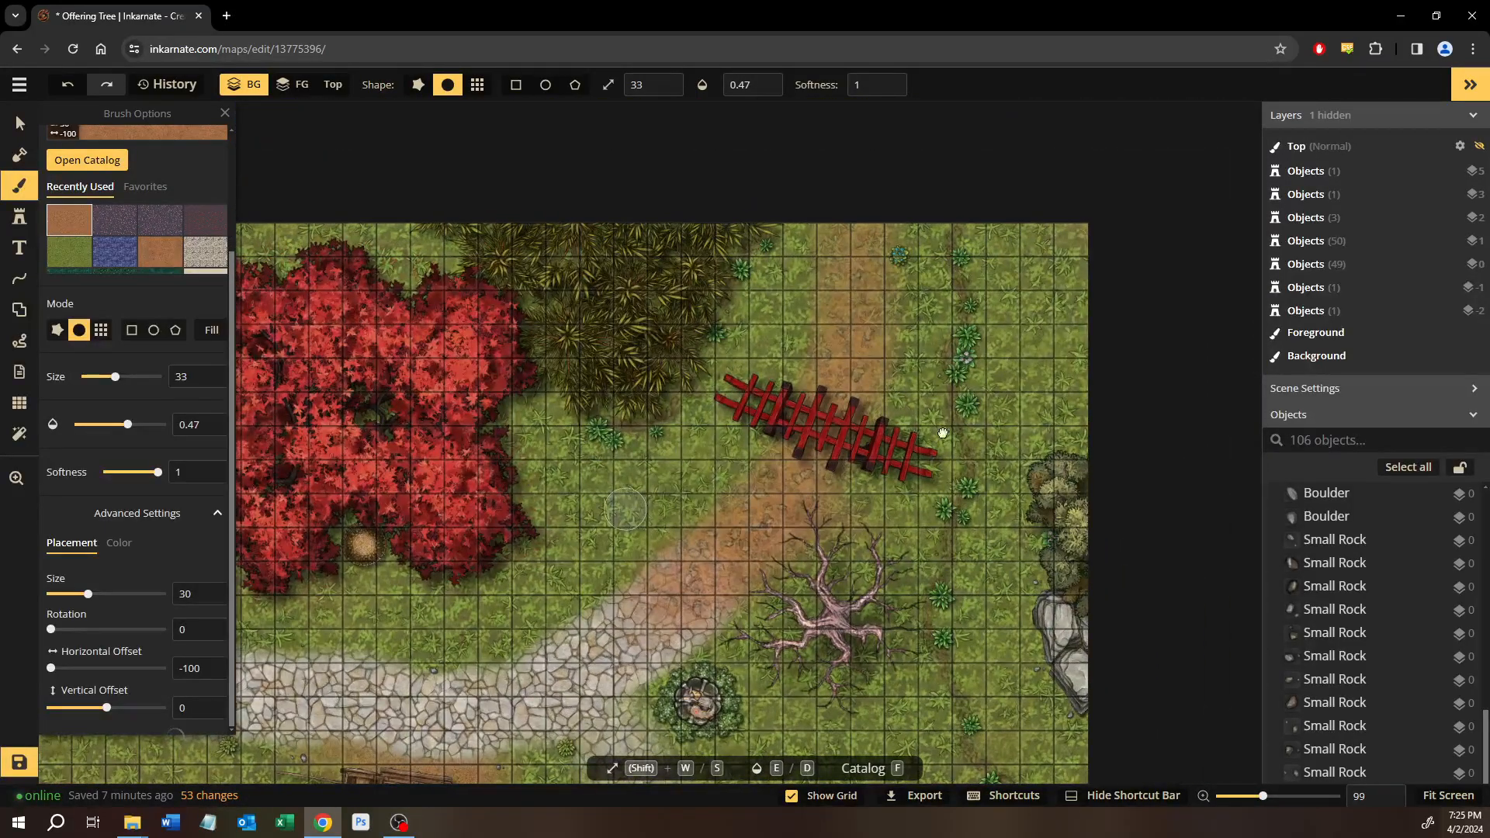
left_click_drag(943, 433, 1238, 310)
left_click_drag(851, 355, 888, 181)
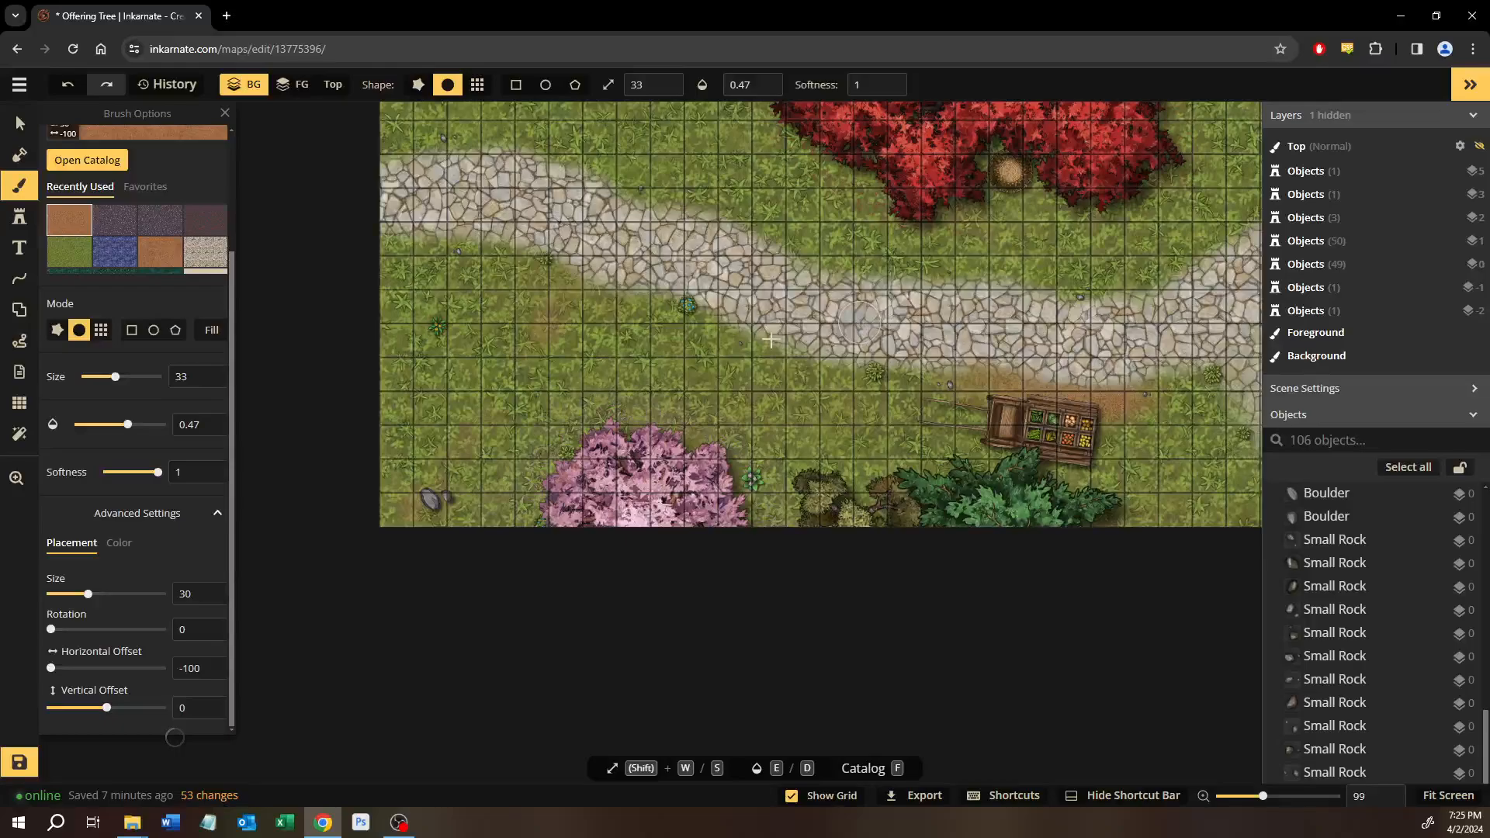
left_click_drag(736, 410, 632, 553)
left_click_drag(635, 365, 496, 417)
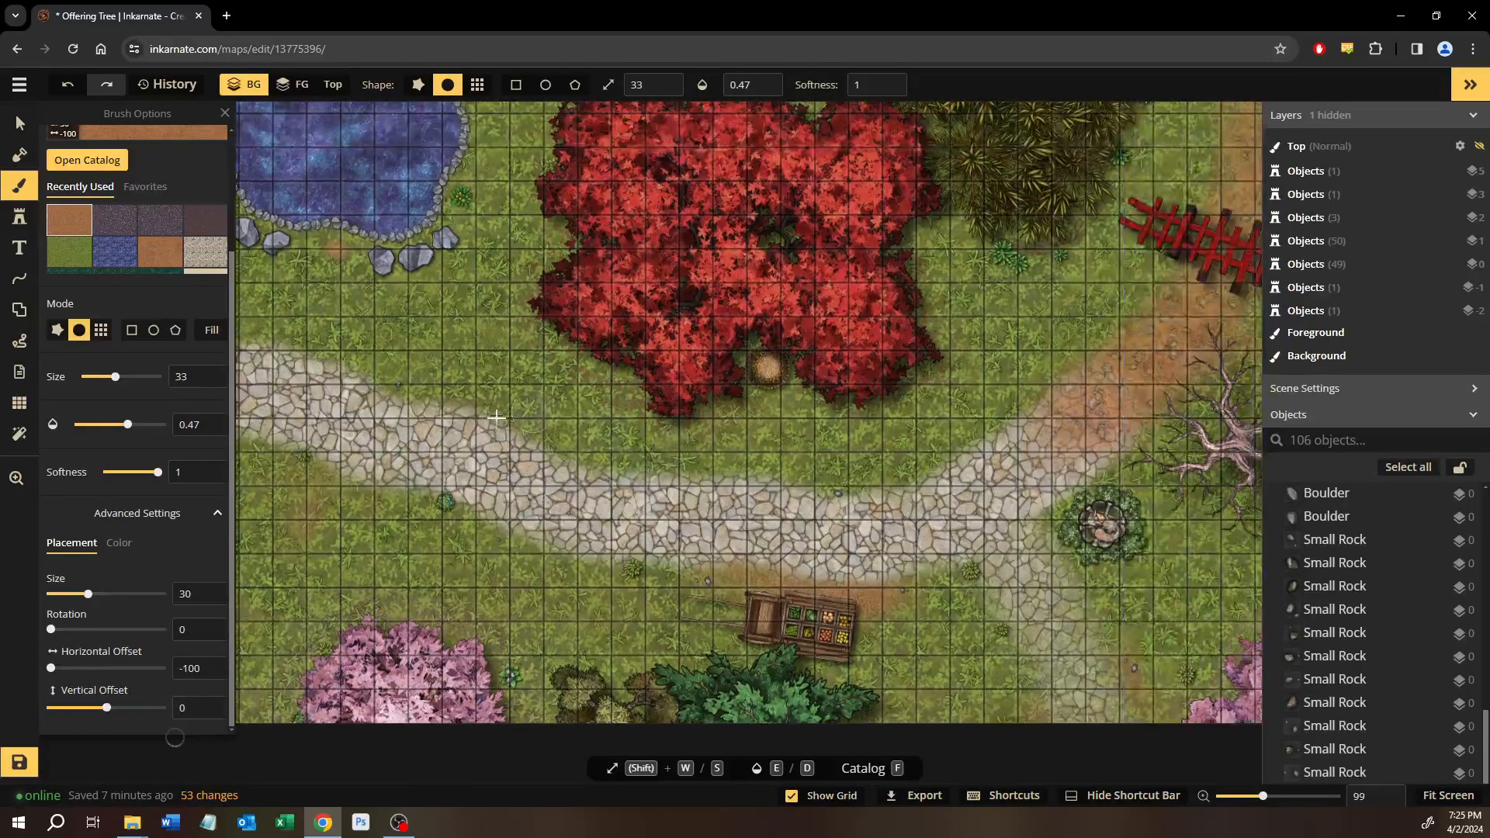
Save the Offering Tree map, return to the maps list and open The Tomb of Fleeting Souls - External.
left_click(19, 763)
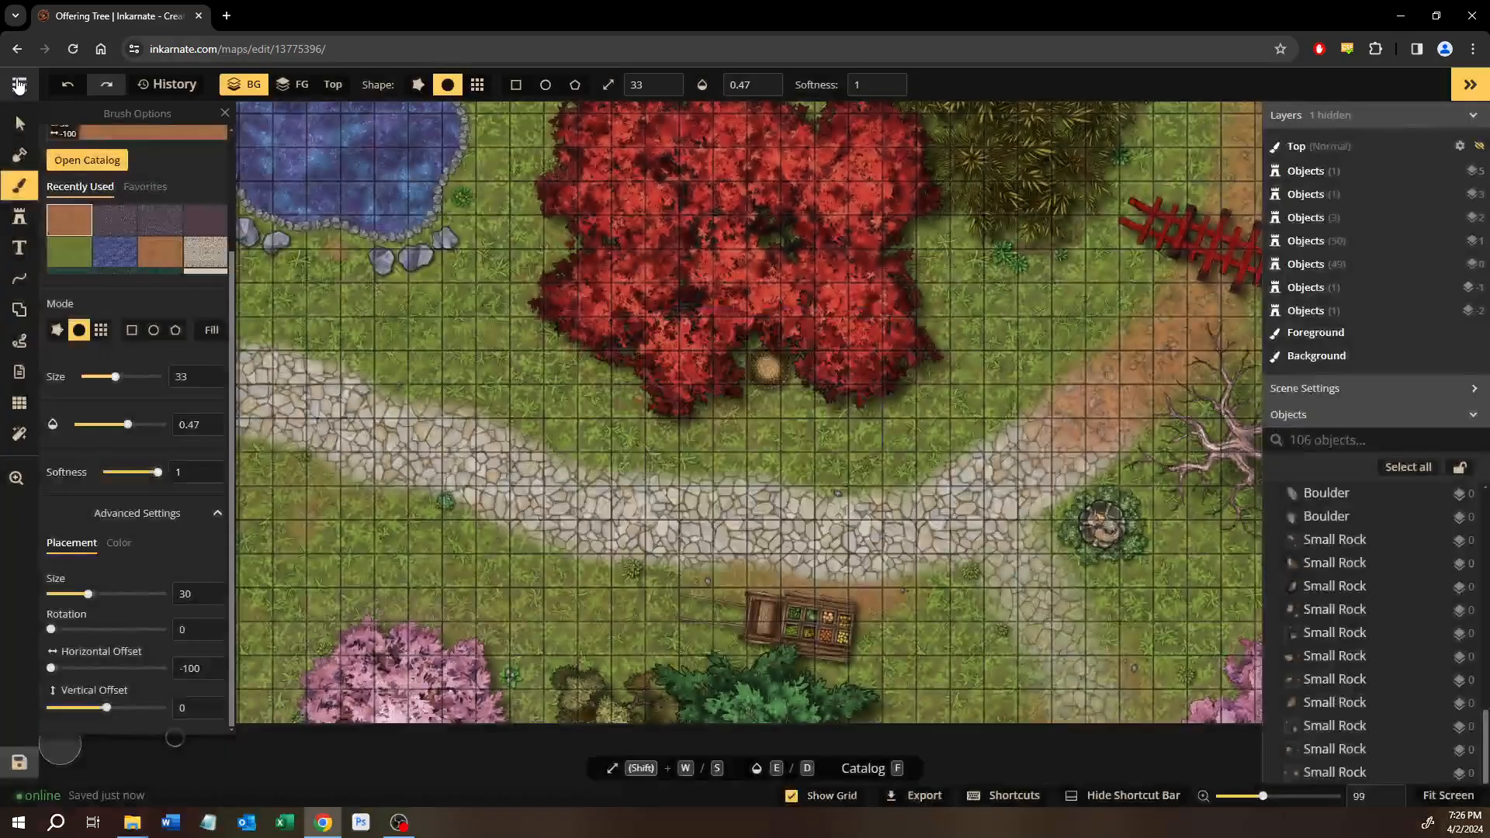
left_click(19, 85)
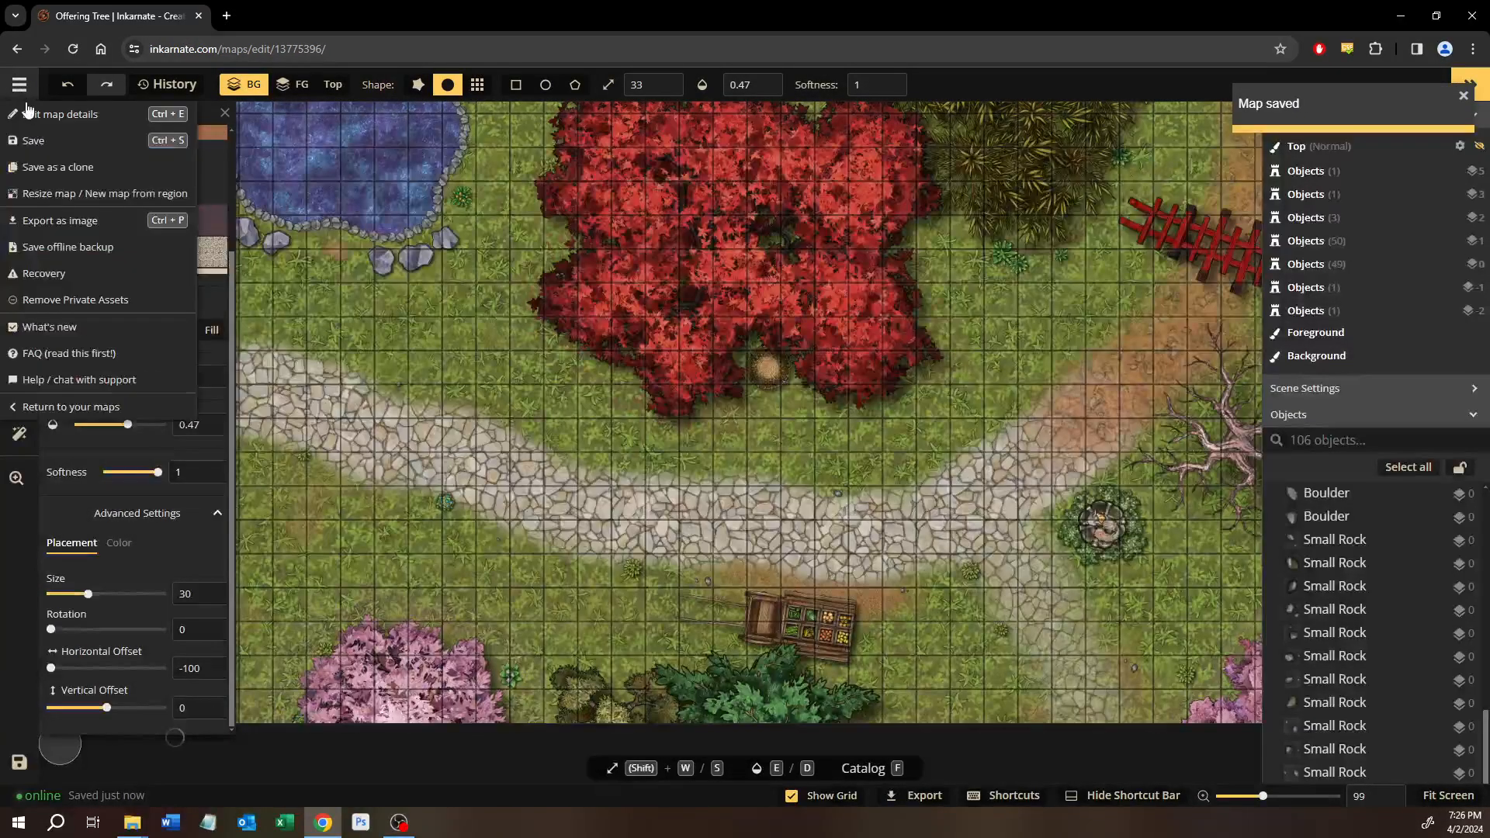
left_click(41, 404)
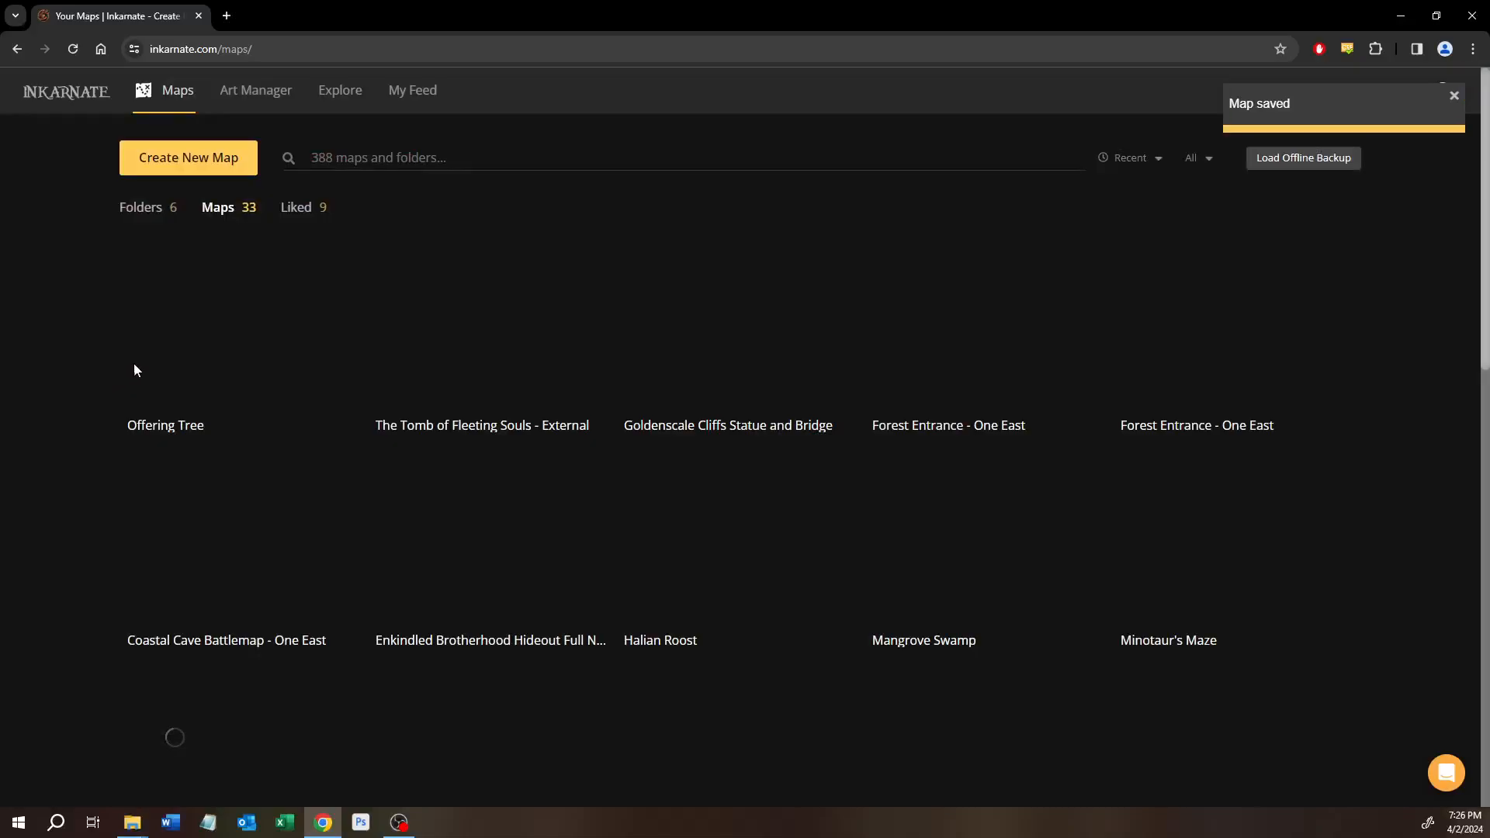
left_click(513, 326)
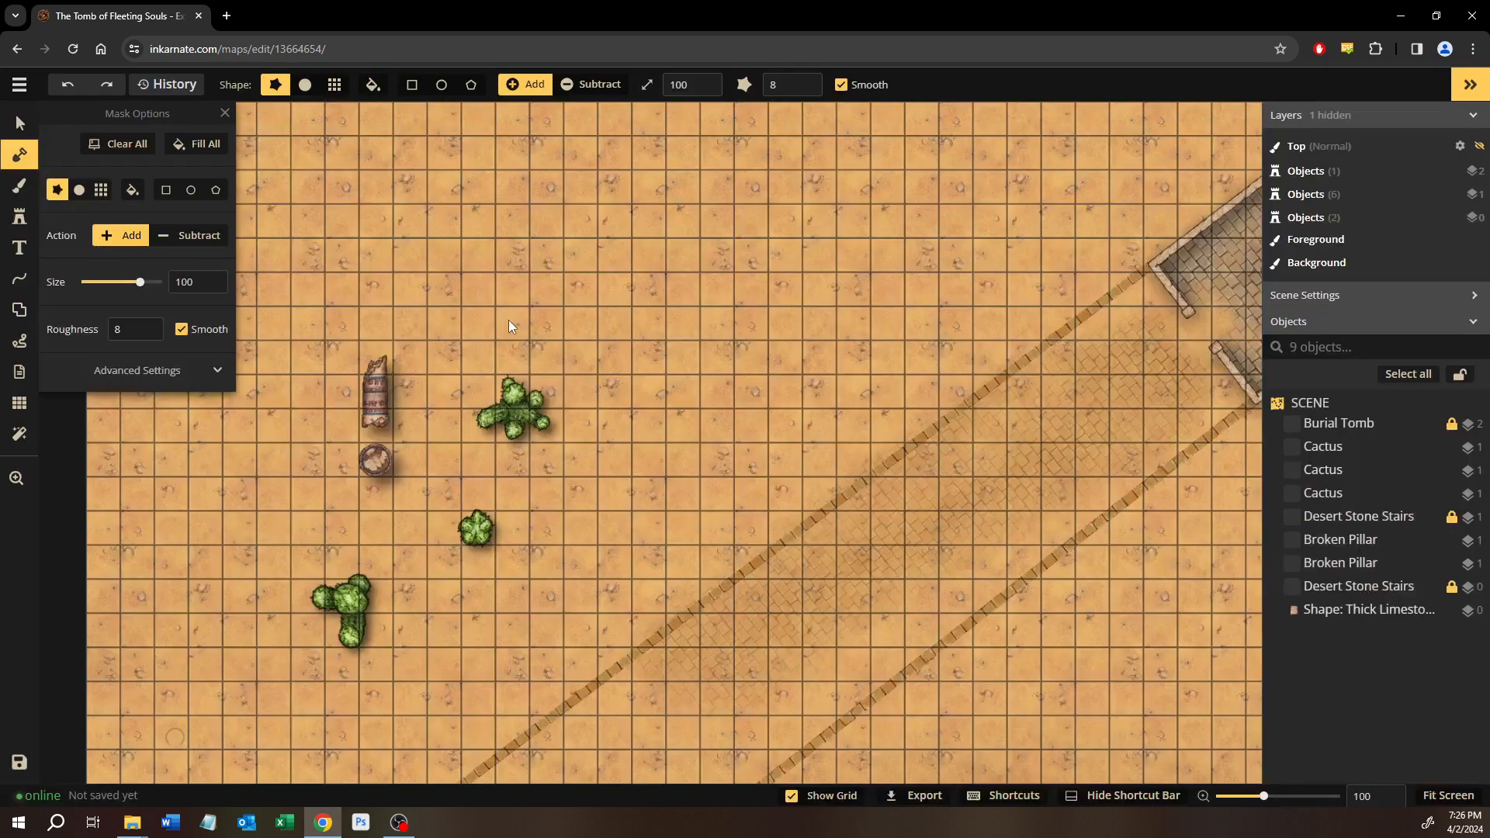
Examine the burial tomb entrance and the sand-covered stone walkway leading up to it.
left_click_drag(978, 424, 579, 473)
scroll(802, 446, "up", 2)
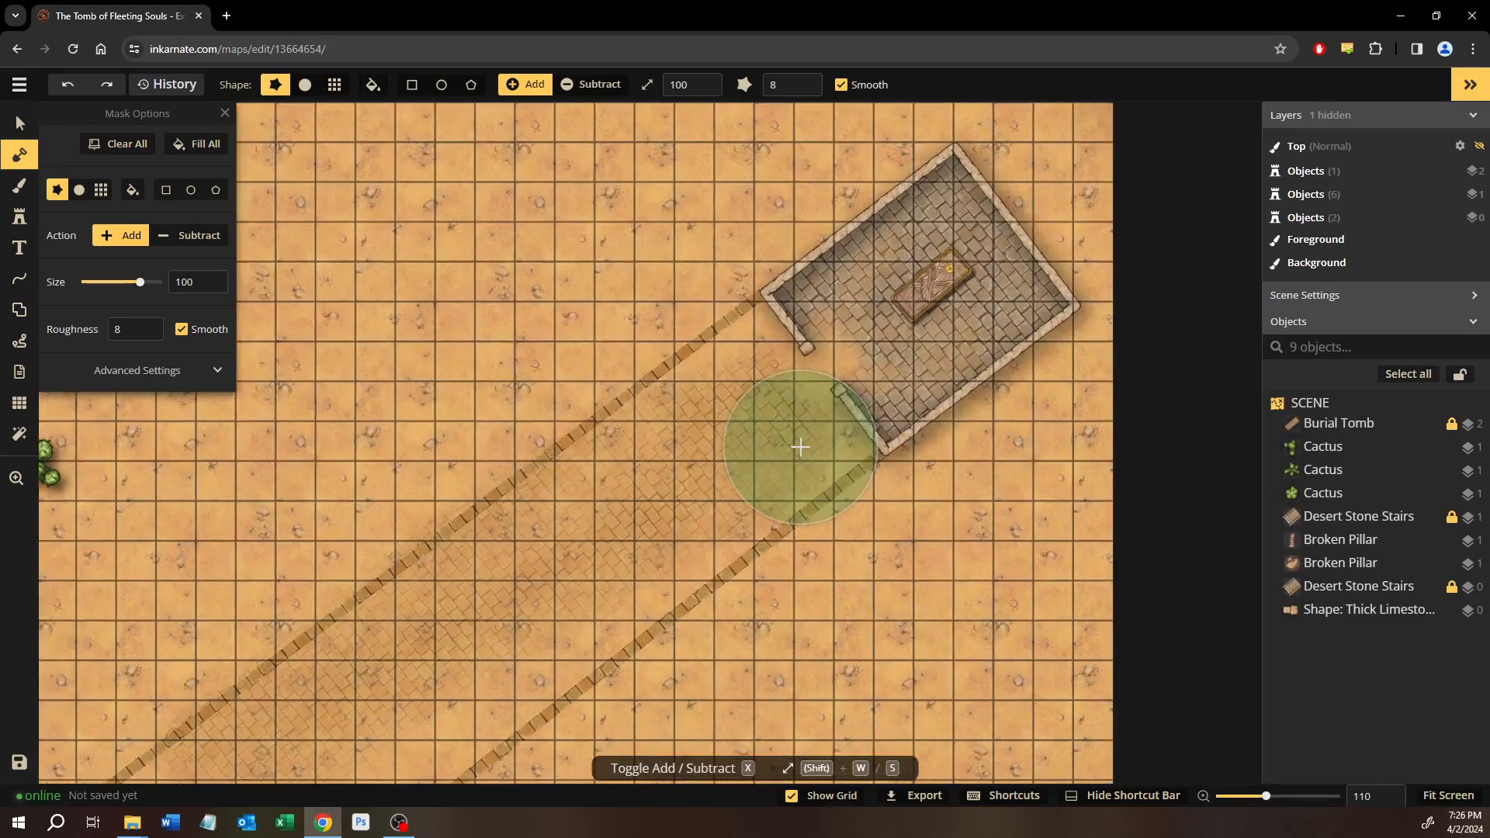
scroll(801, 447, "up", 6)
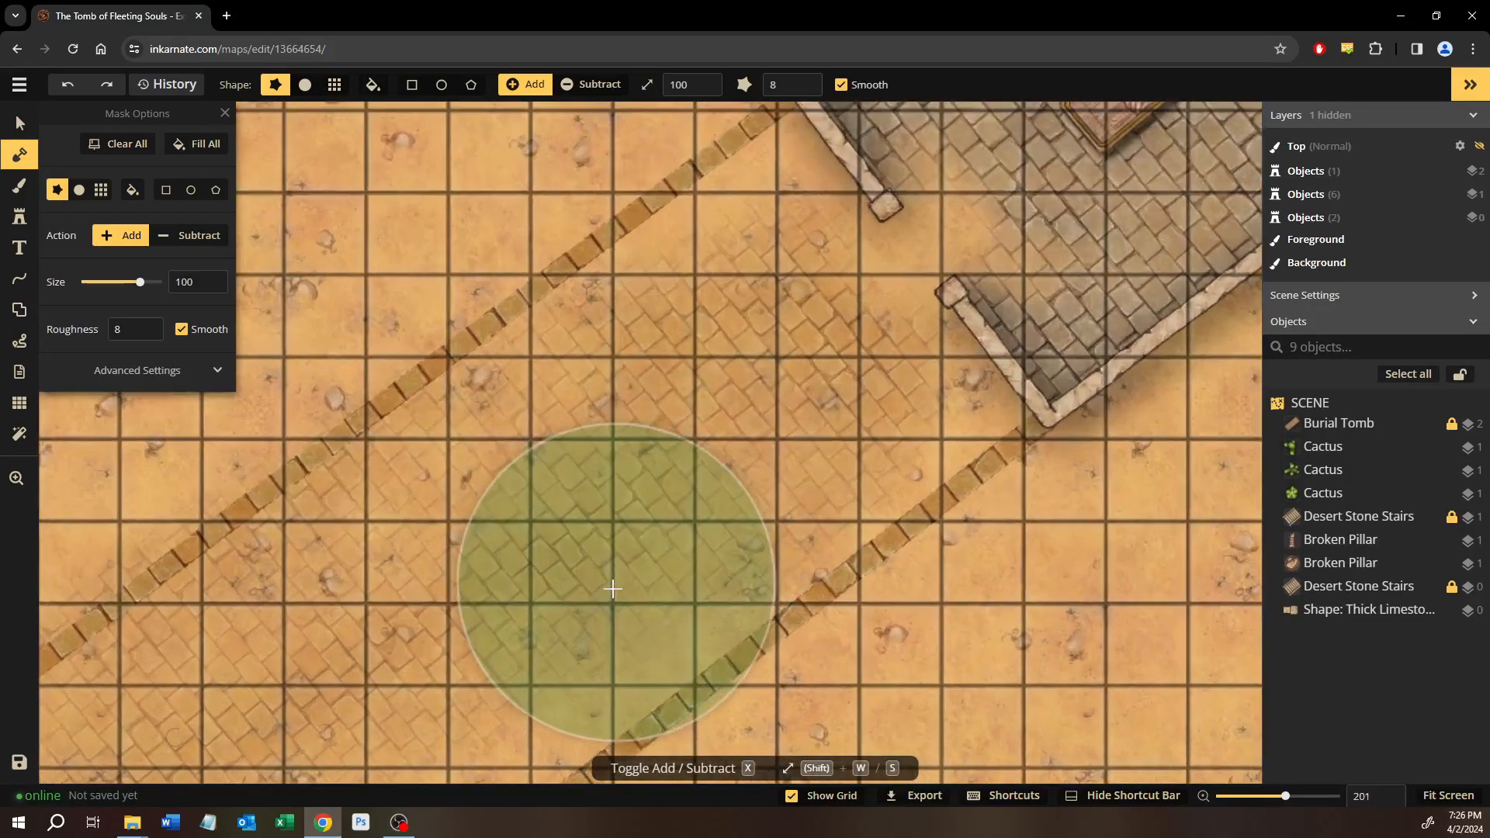
left_click_drag(726, 485, 924, 218)
left_click_drag(631, 432, 718, 291)
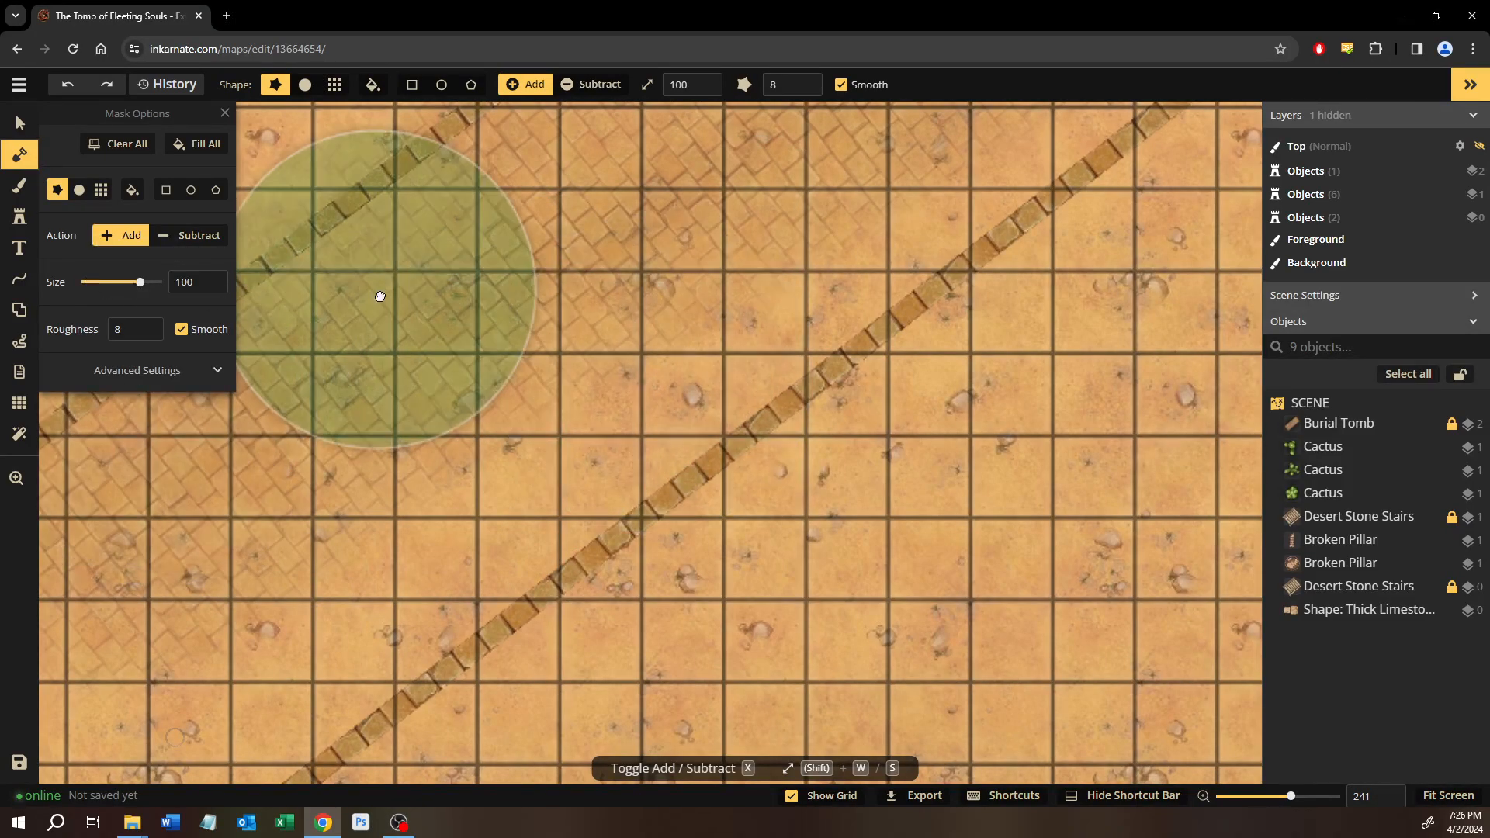
left_click_drag(381, 297, 584, 447)
Switch to the Brush and compare the walkway's faded tiles and borders with the surrounding desert and tomb.
left_click(20, 186)
scroll(574, 384, "down", 6)
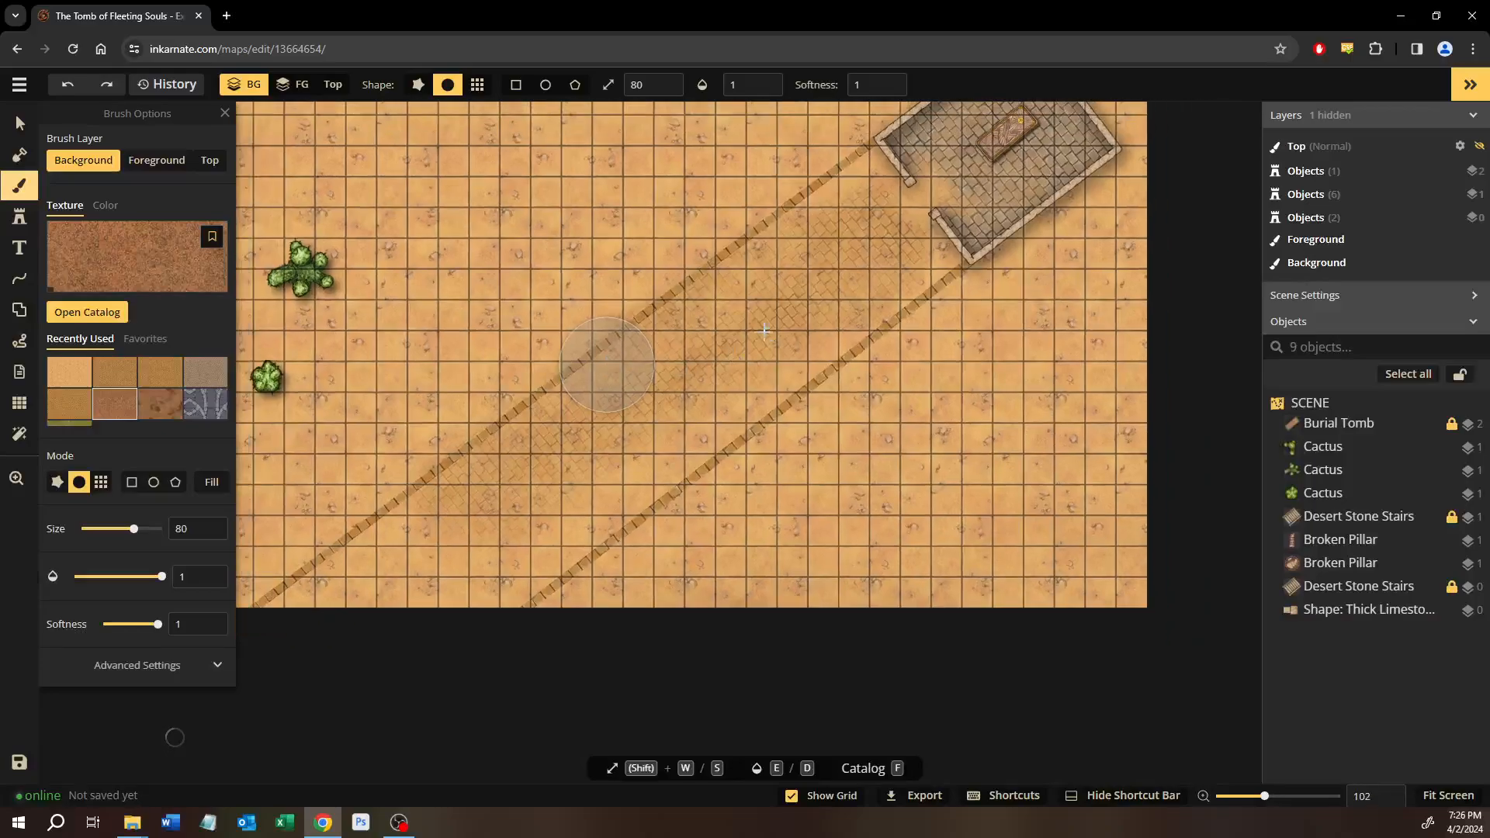
scroll(689, 432, "down", 3)
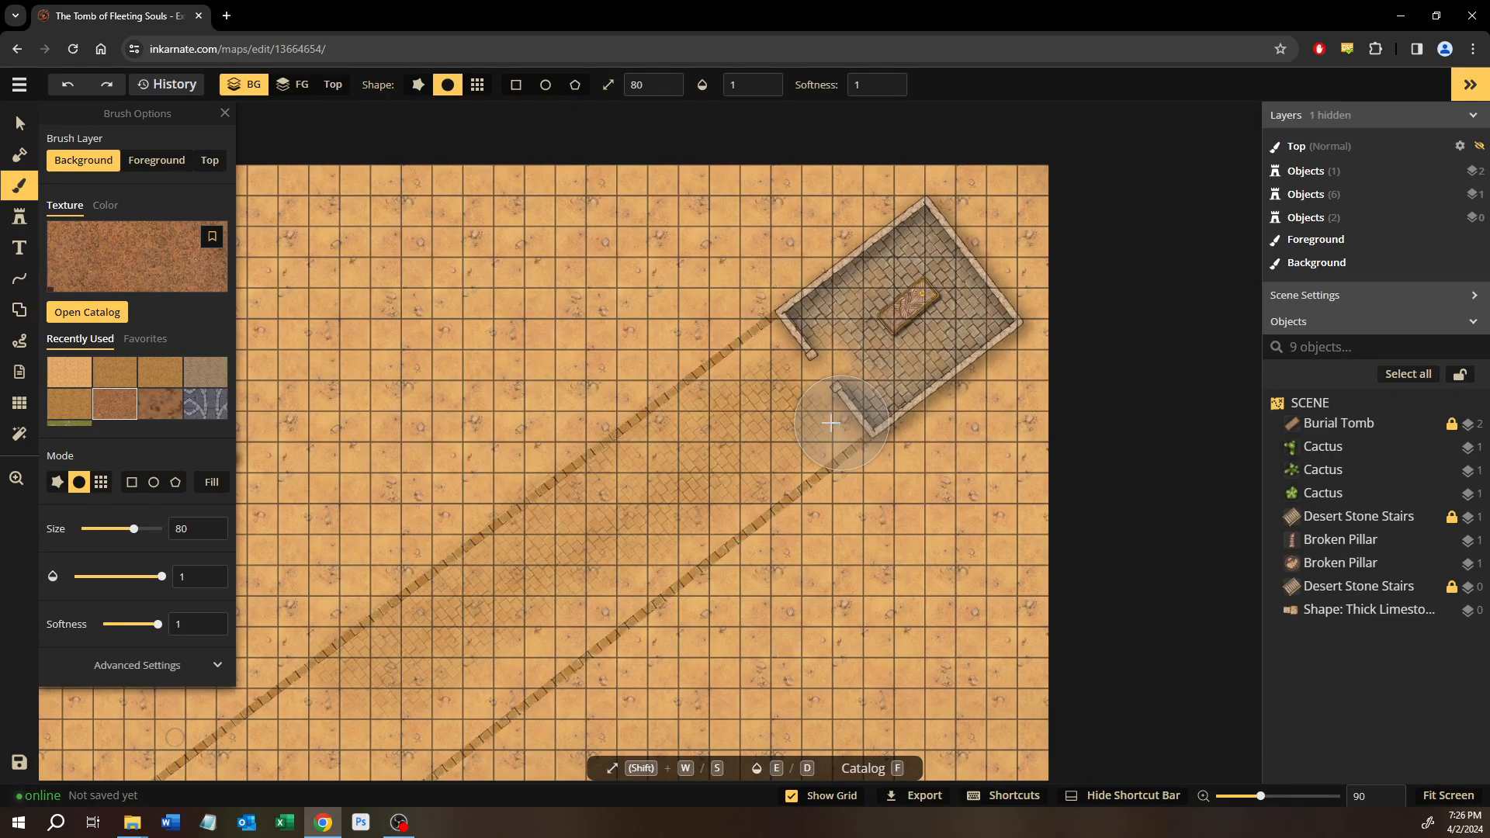
scroll(684, 503, "down", 5)
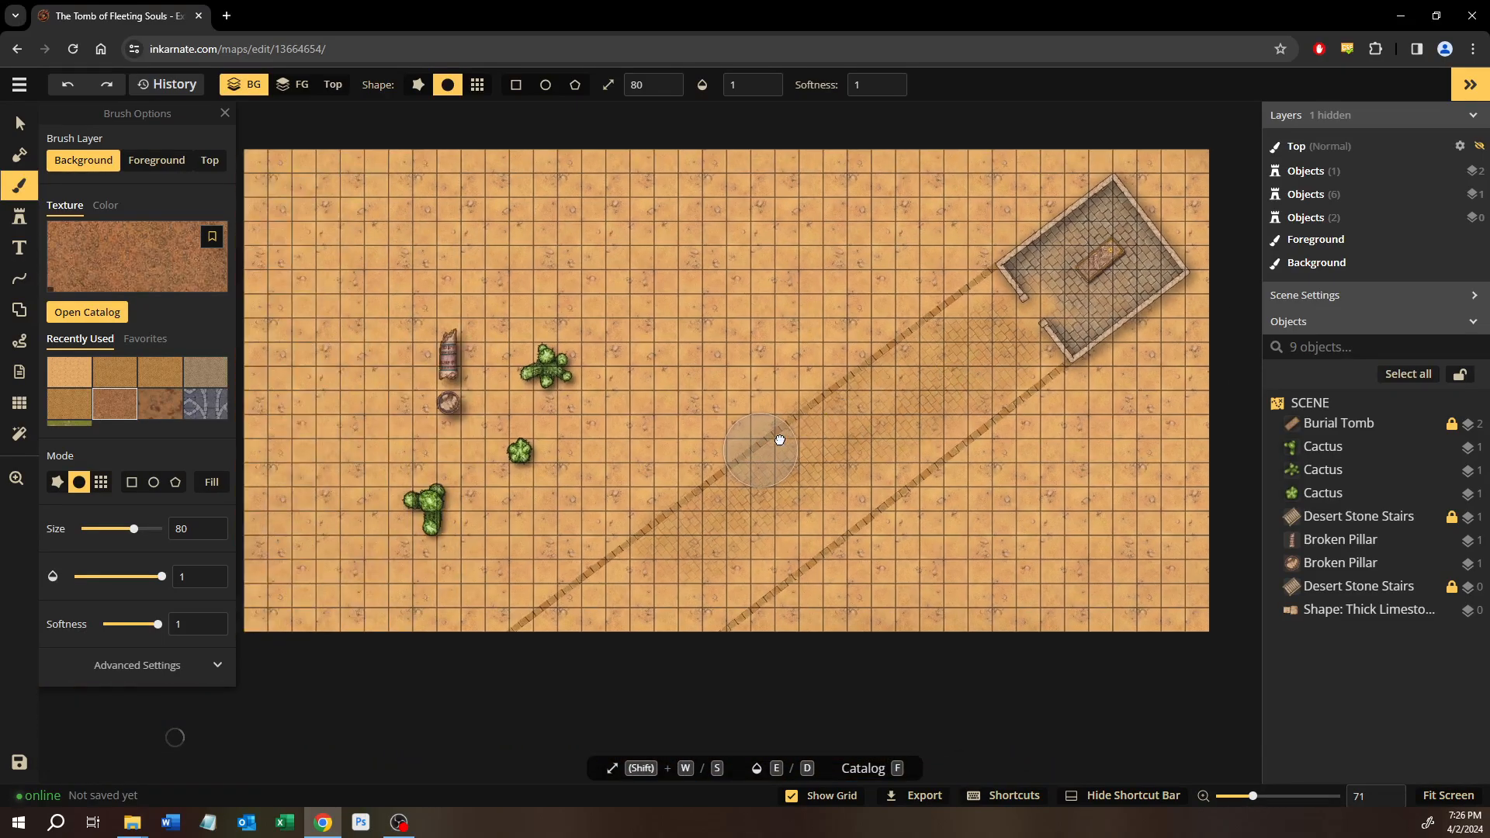
left_click_drag(894, 303, 755, 363)
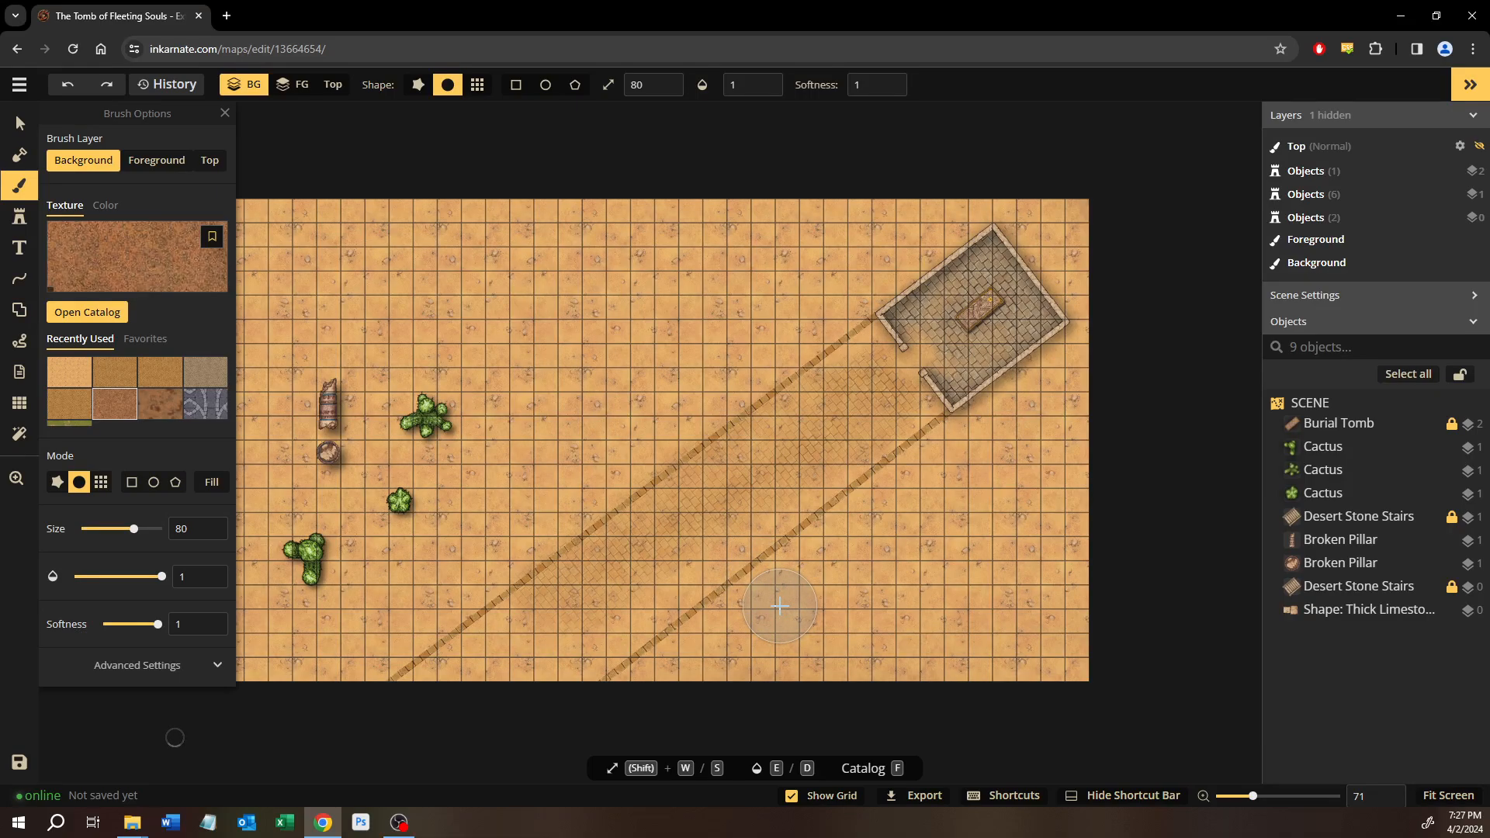
scroll(780, 606, "up", 4)
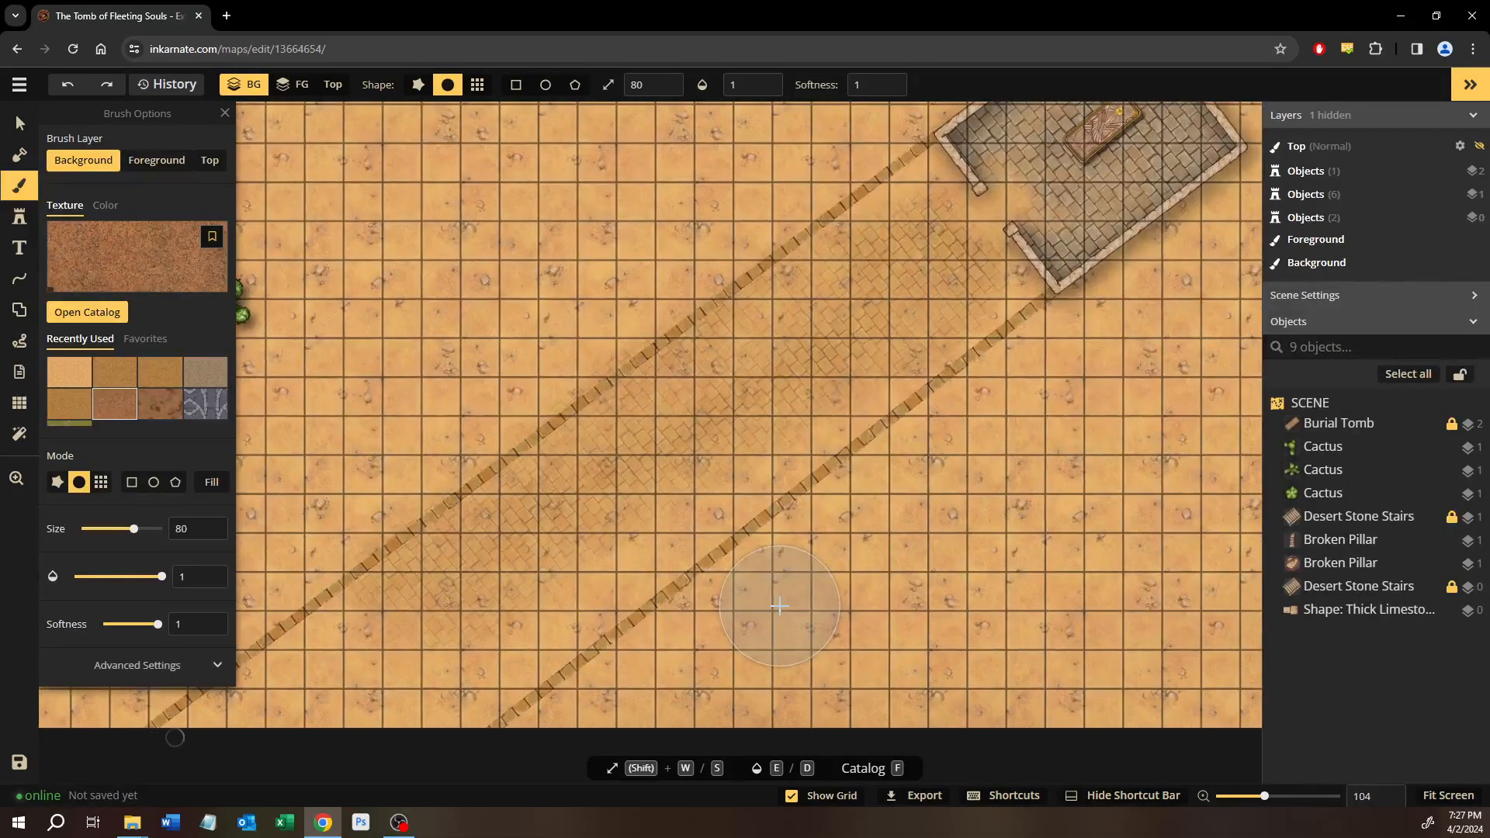
scroll(780, 607, "up", 3)
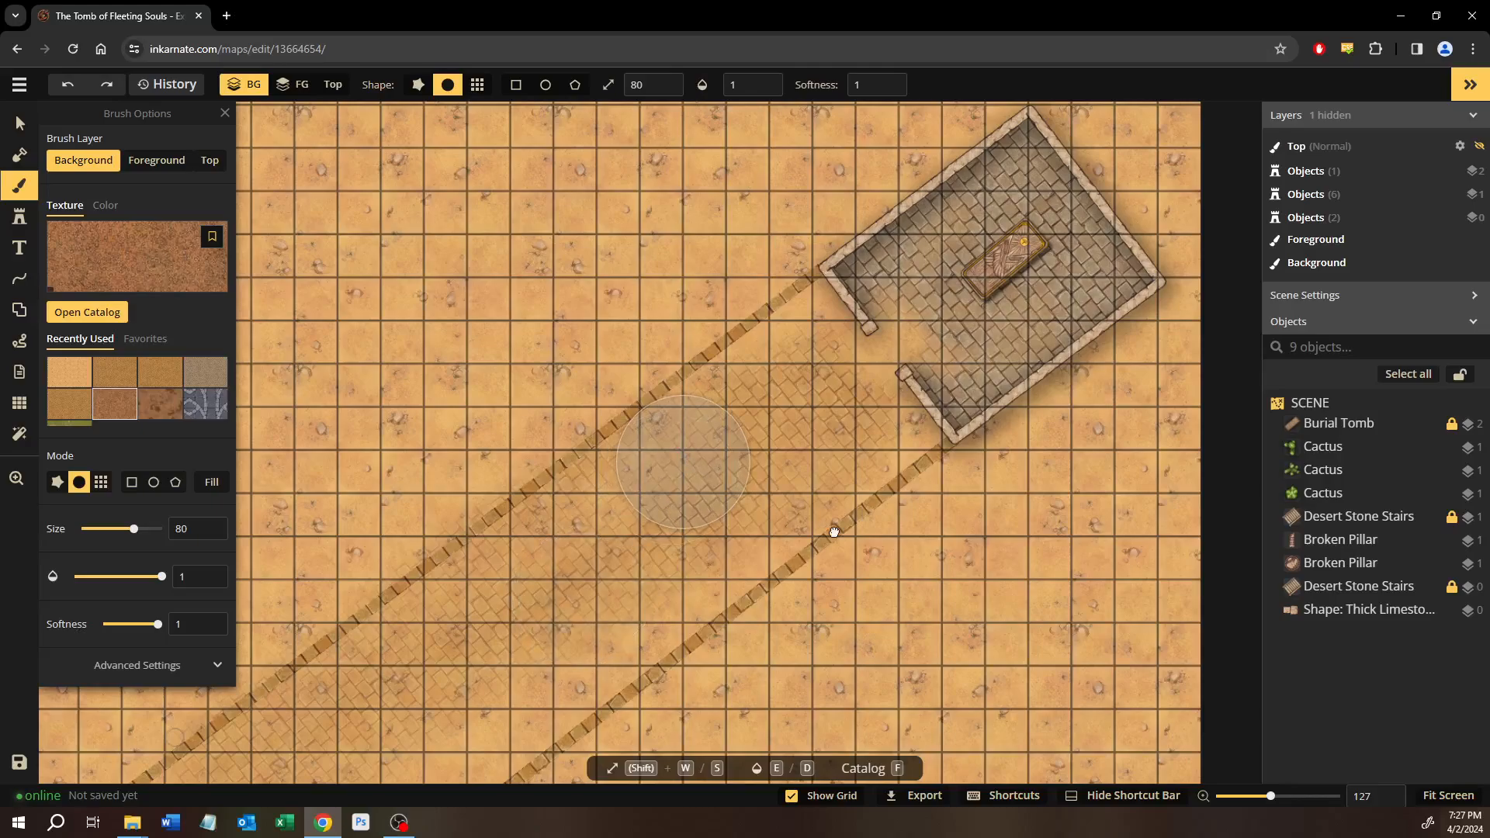
left_click_drag(835, 532, 878, 492)
left_click_drag(793, 562, 978, 370)
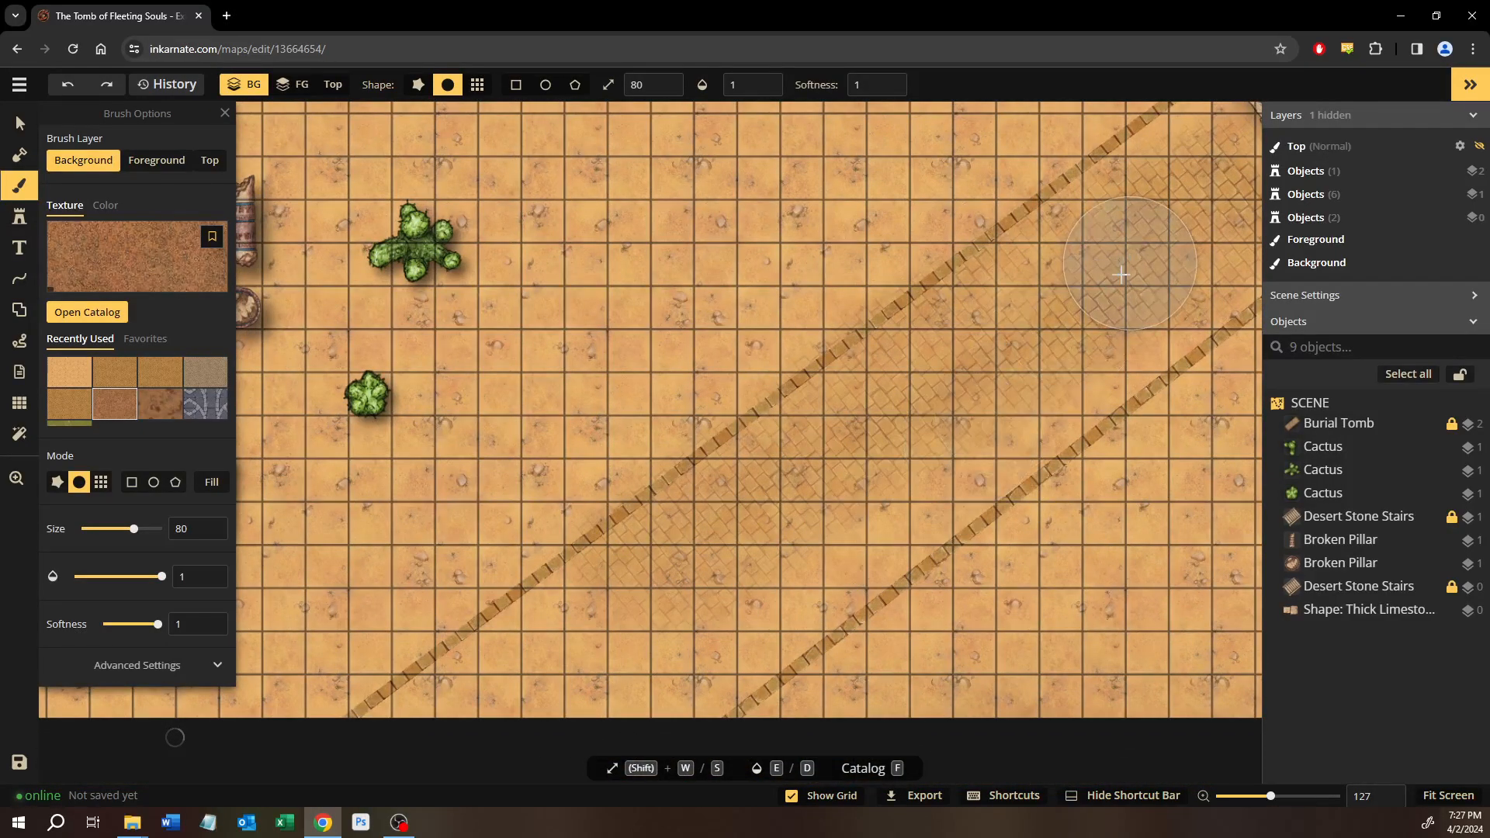
left_click_drag(1121, 275, 539, 632)
scroll(538, 632, "up", 1)
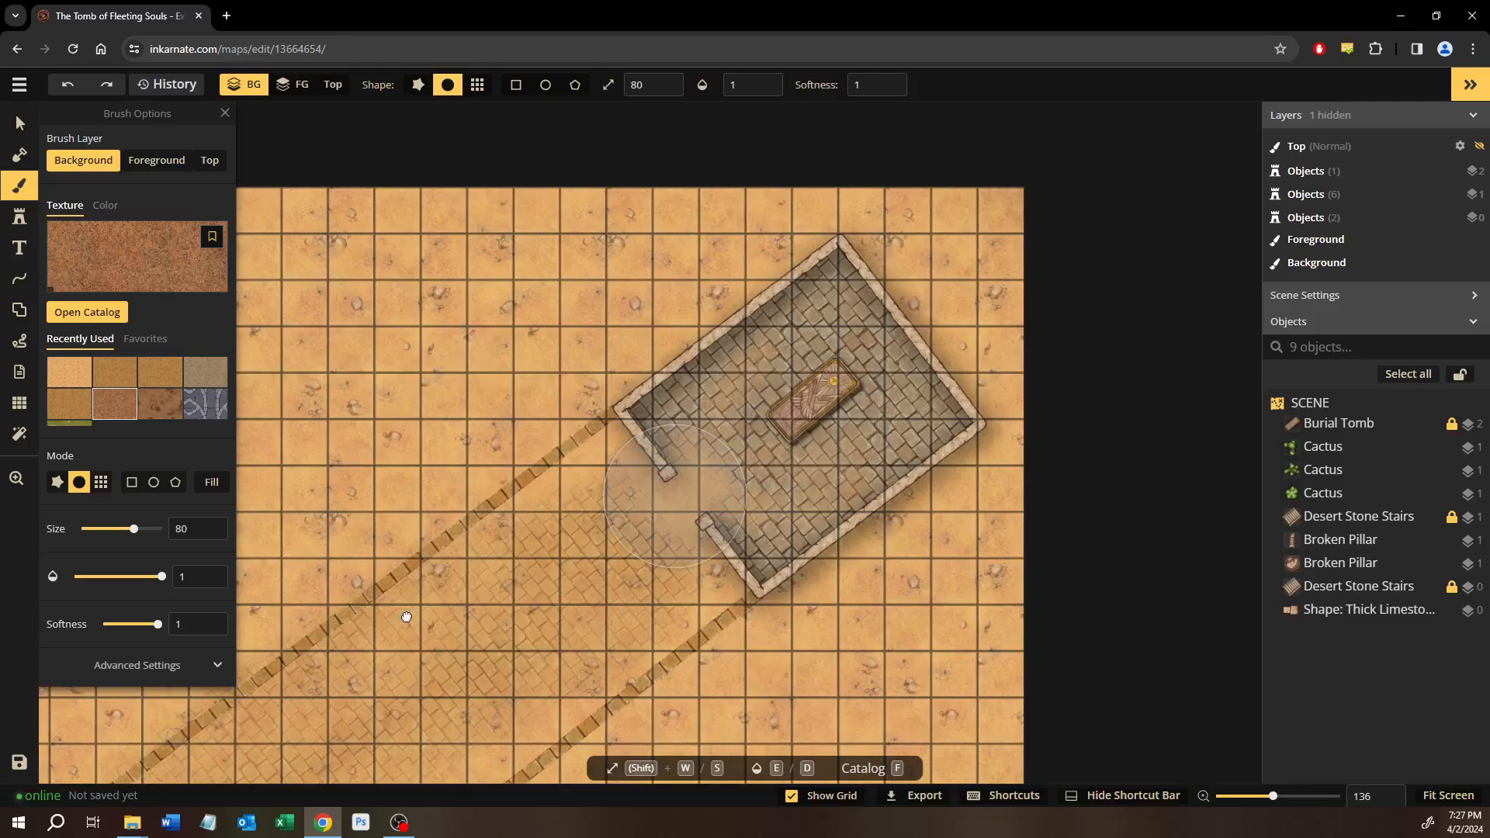
left_click_drag(406, 618, 667, 393)
scroll(582, 475, "down", 1)
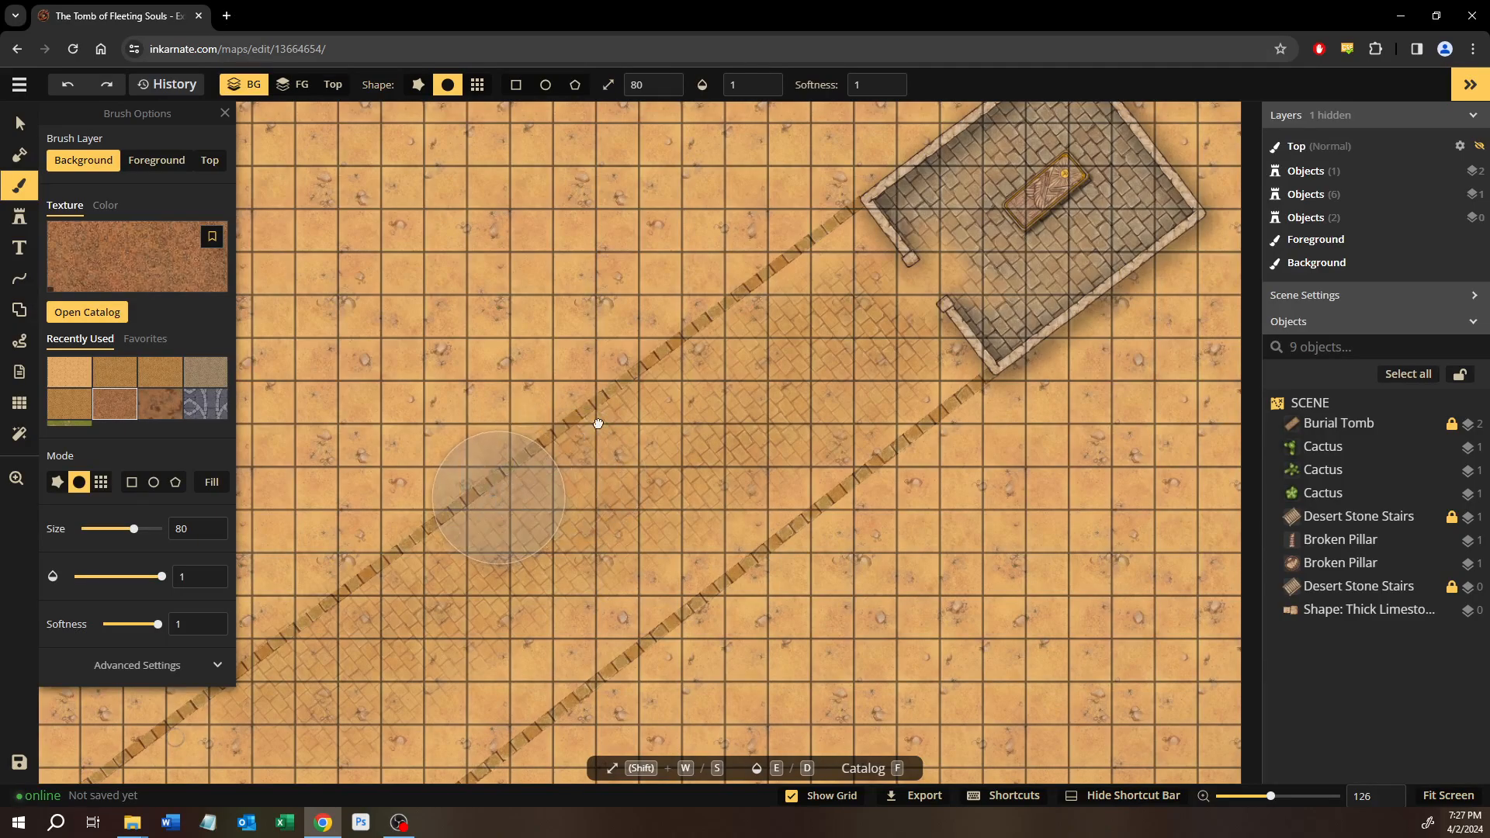
left_click_drag(598, 424, 633, 380)
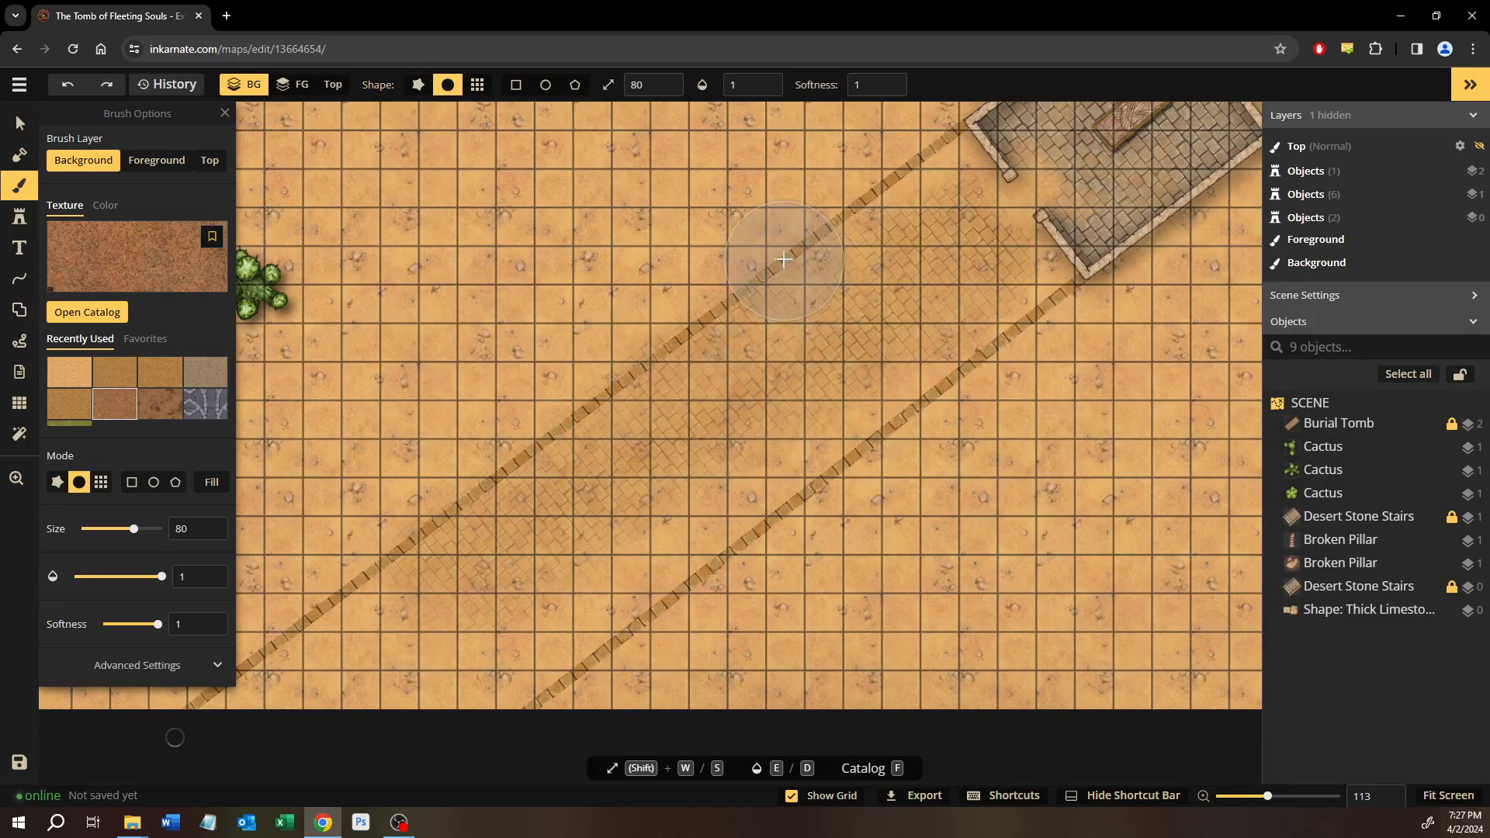
Choose the pebbled sand texture for the background brush and reduce the brush size to 15 for work along the walkway's border.
scroll(844, 204, "up", 5)
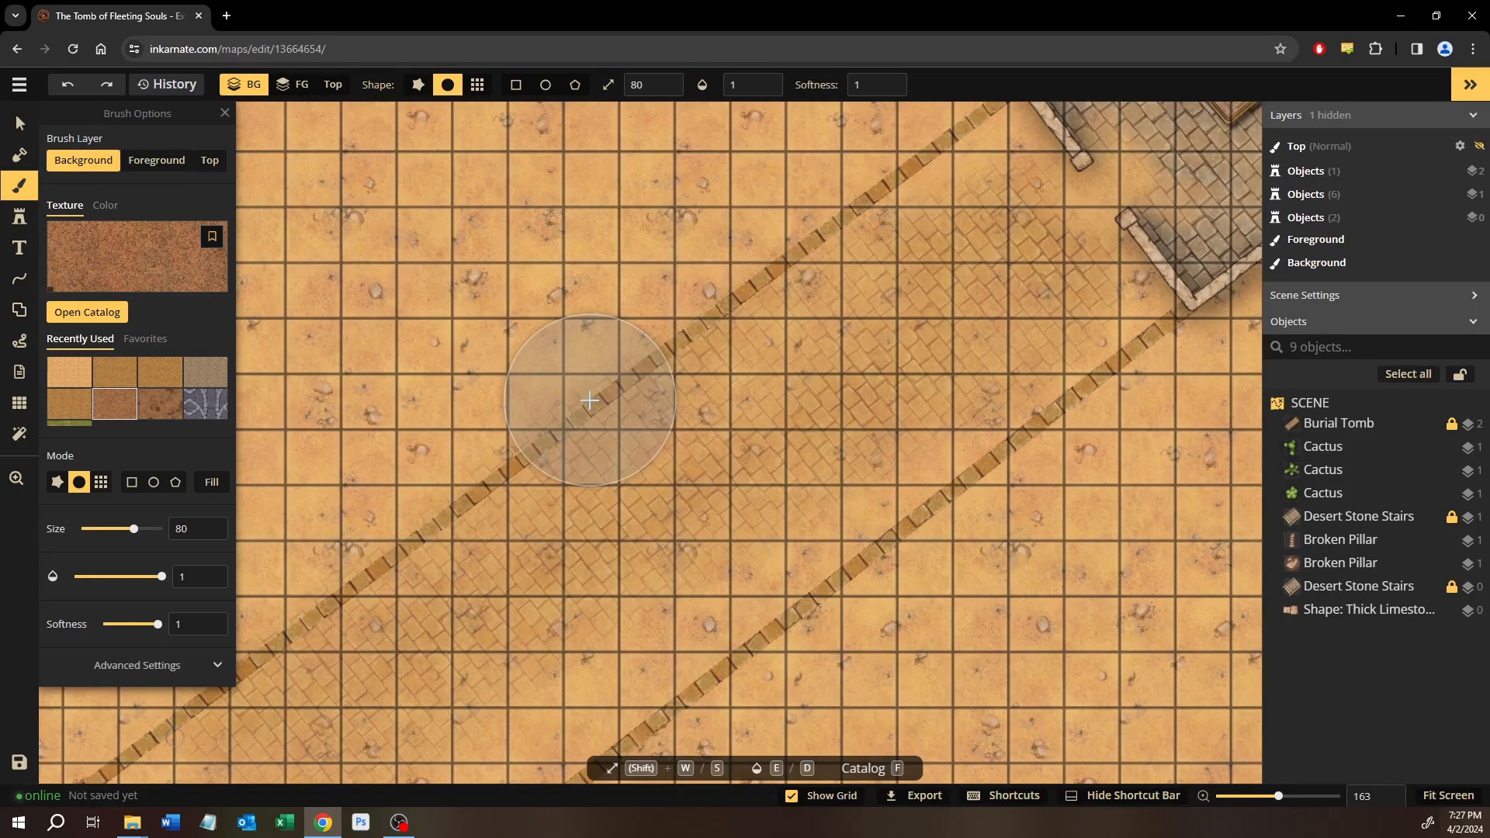
scroll(590, 400, "down", 4)
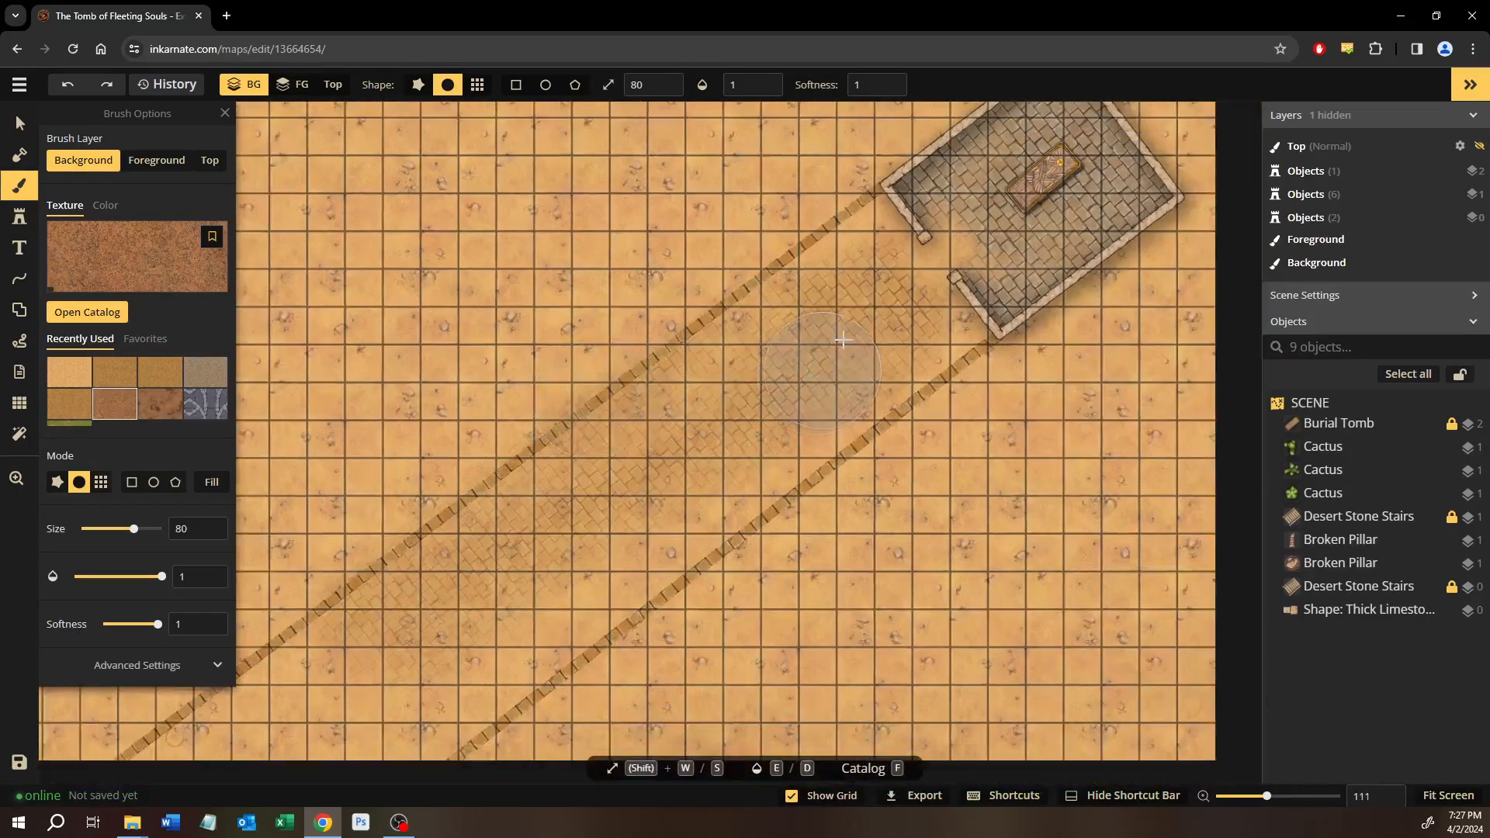
left_click_drag(754, 410, 938, 268)
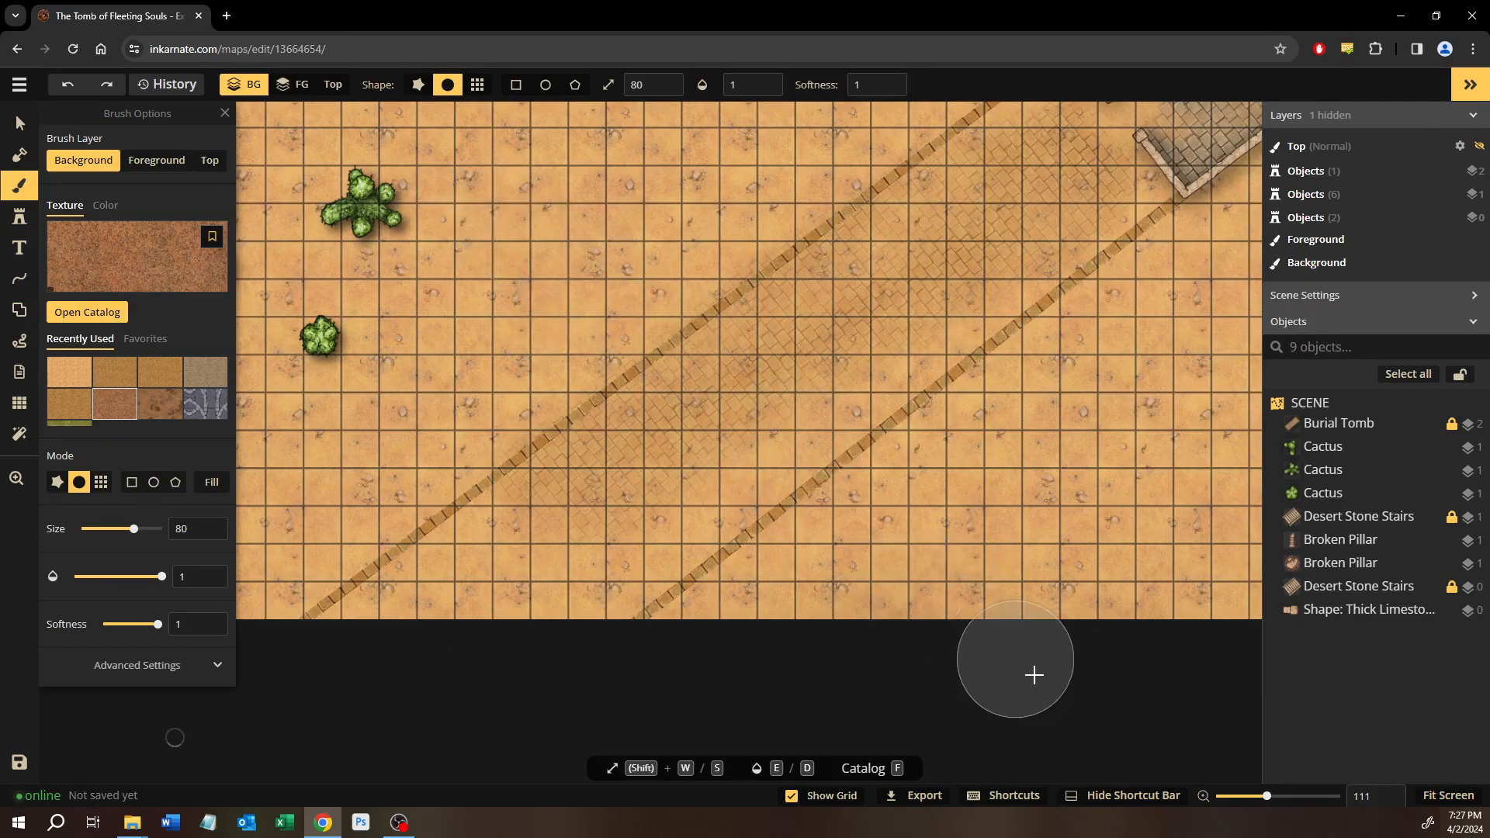
left_click_drag(538, 439, 364, 613)
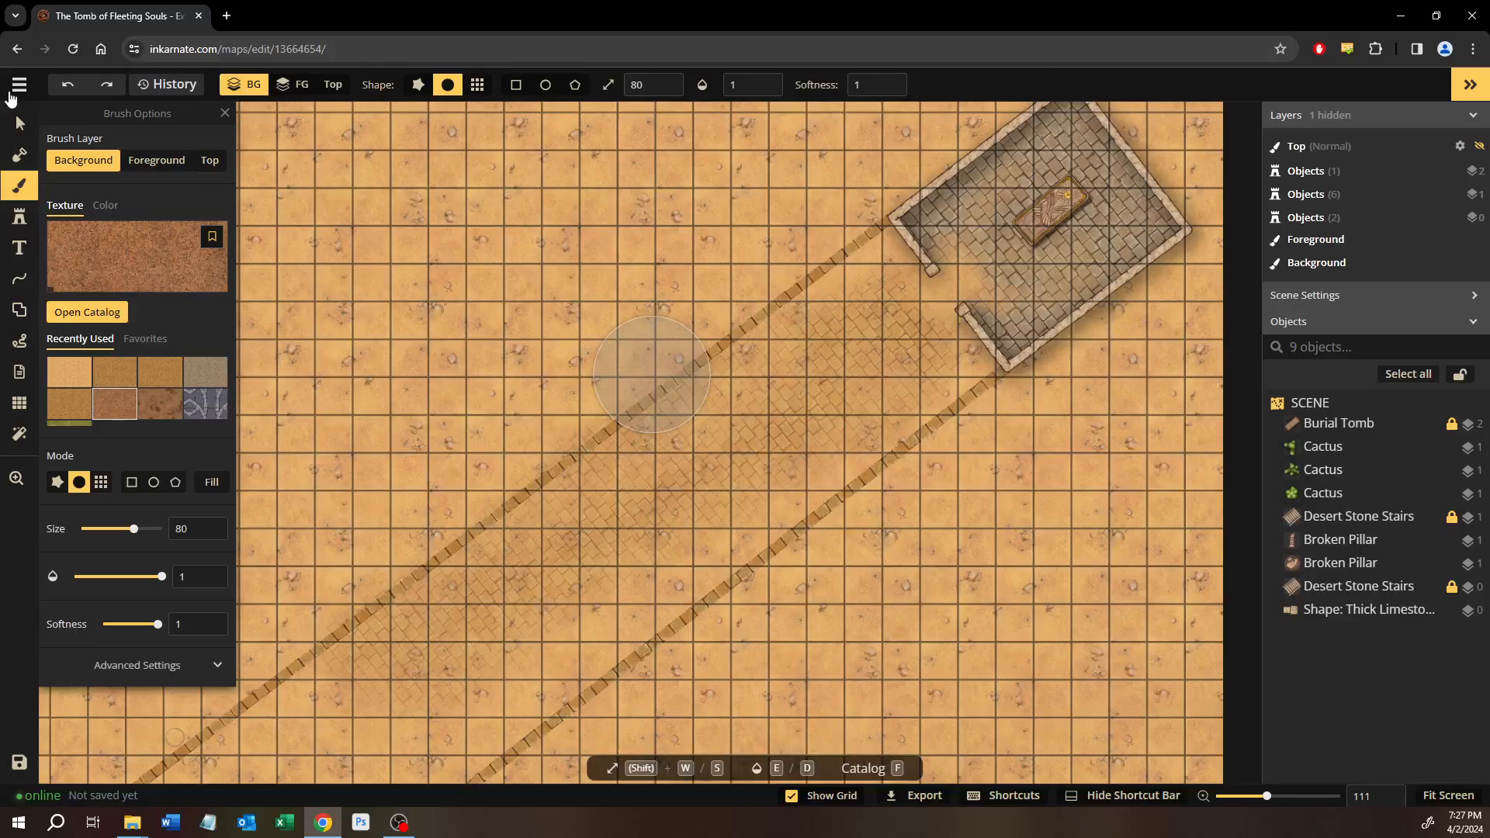
left_click(69, 372)
scroll(455, 389, "up", 2)
scroll(454, 389, "up", 5)
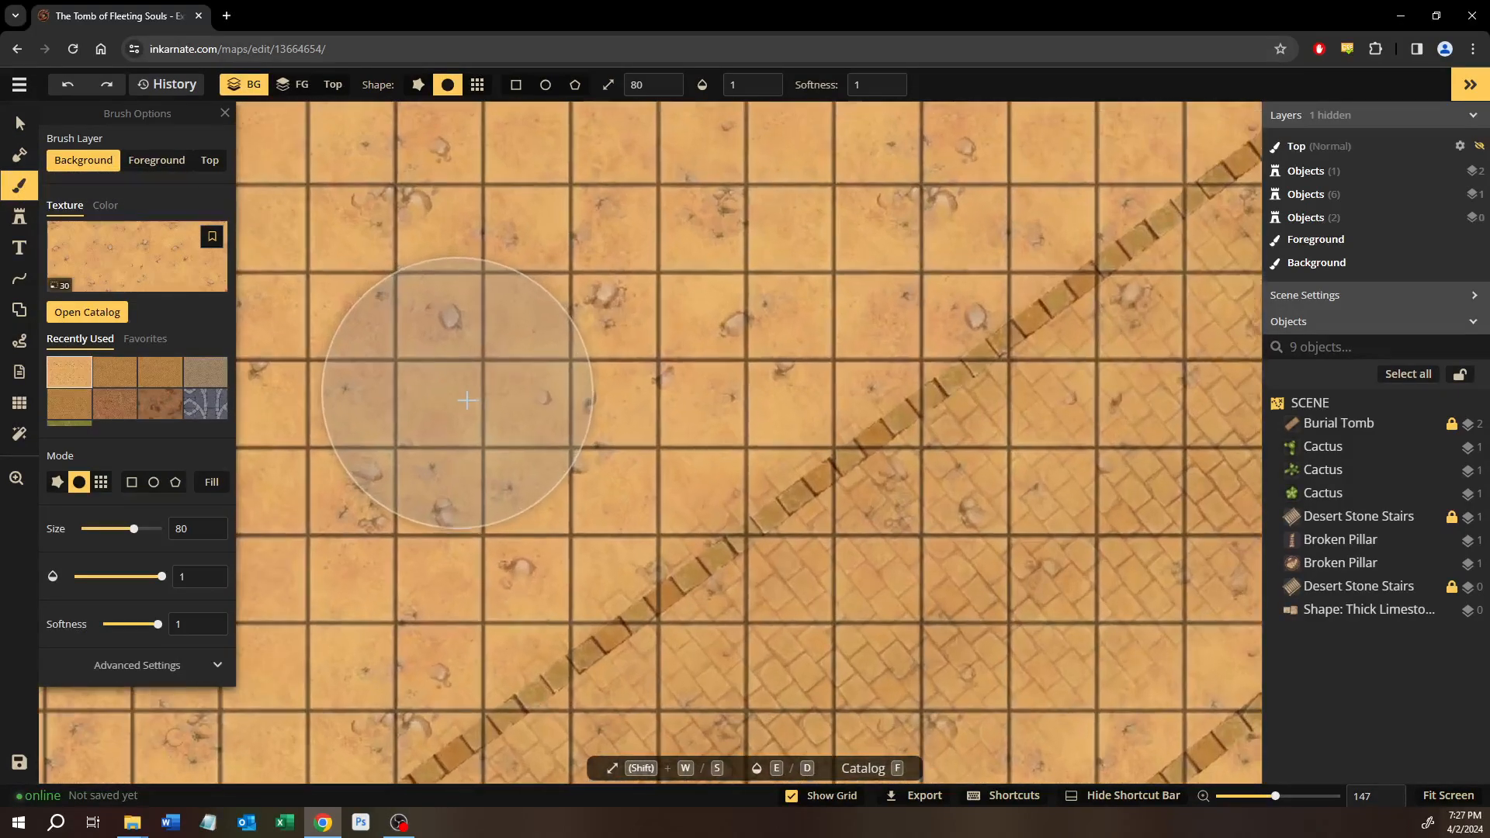
key("s")
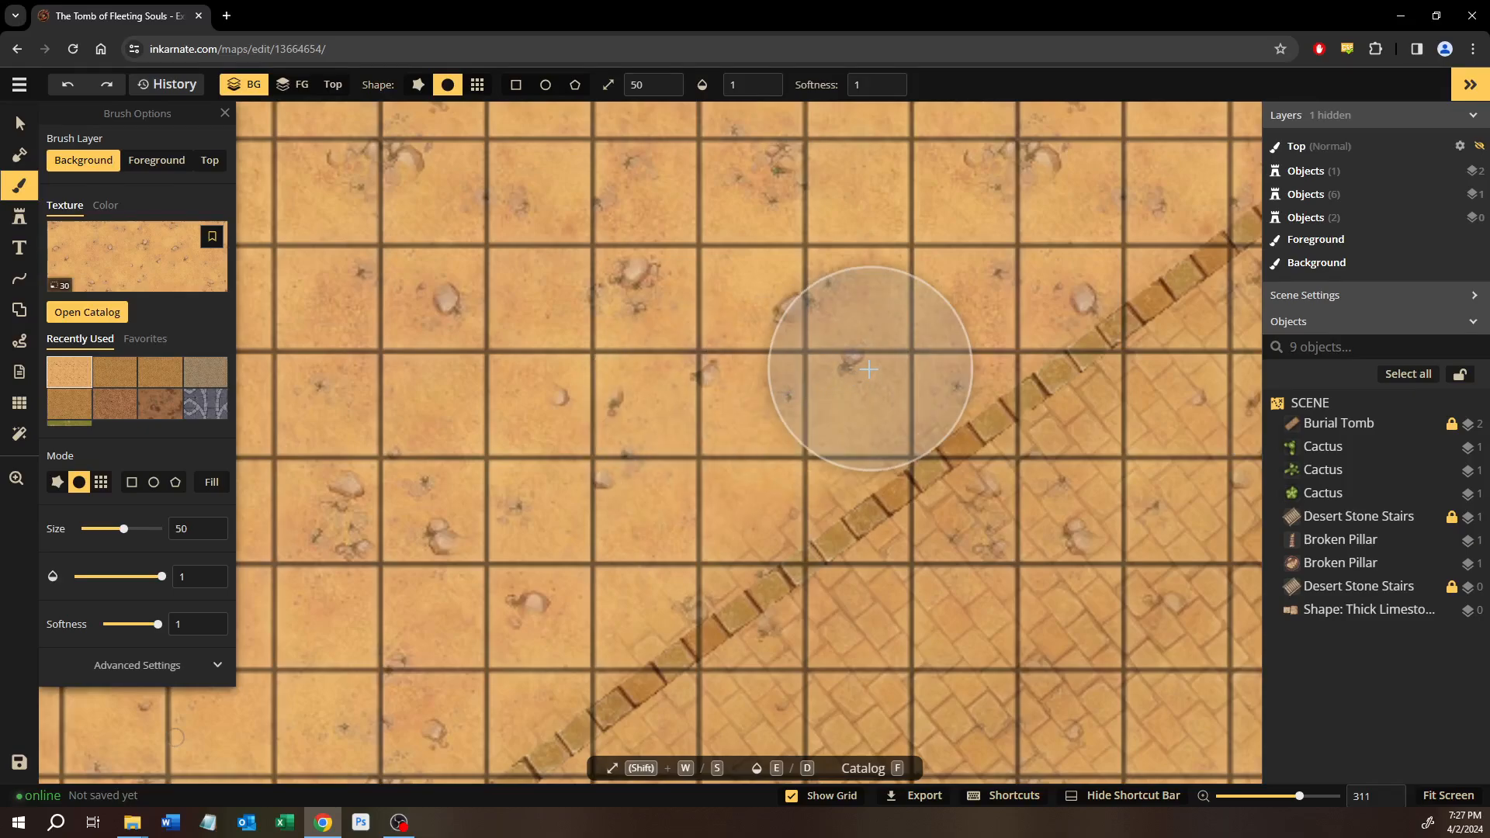
key("shift+s")
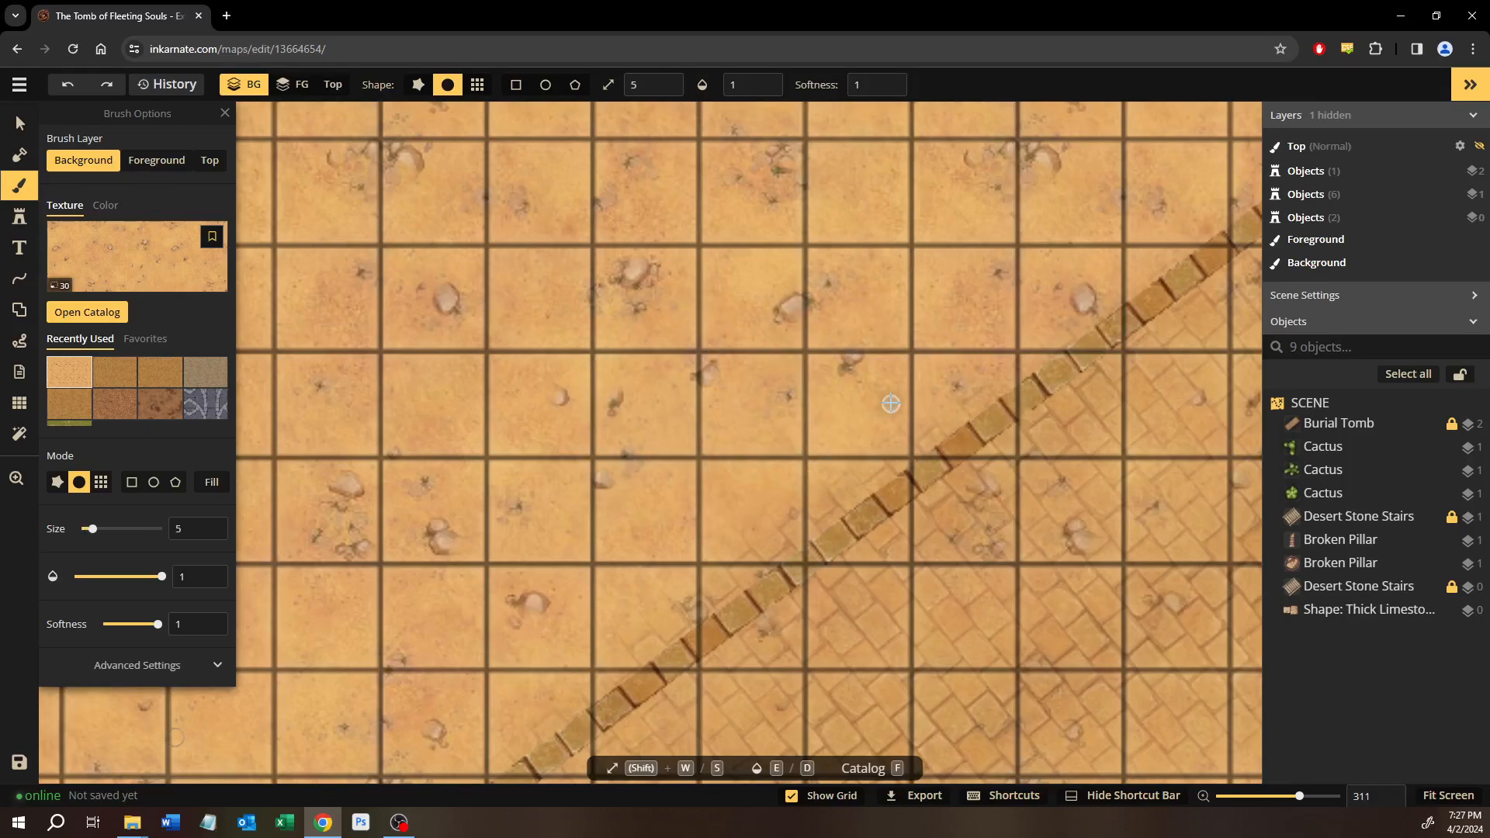
key("w")
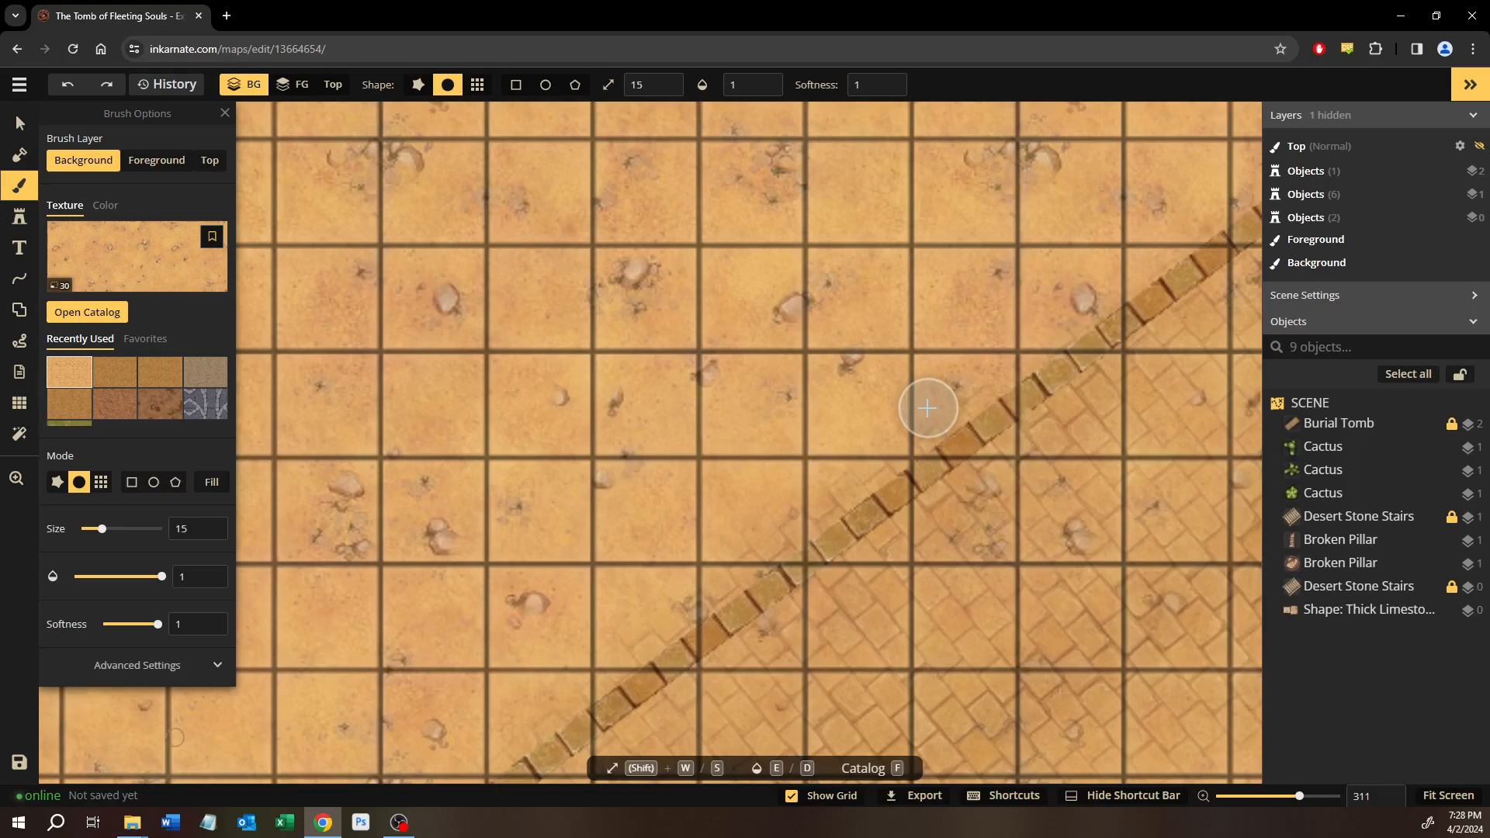
Paint sand at size 18 and full opacity along the outer edge of the walkway's upper border stones.
mouse_move(979, 371)
left_mouse_down()
mouse_move(580, 662)
mouse_move(705, 581)
mouse_move(618, 582)
mouse_move(693, 443)
mouse_move(758, 367)
mouse_move(632, 478)
left_mouse_up()
scroll(646, 584, "up", 1)
mouse_move(857, 361)
left_mouse_down()
mouse_move(921, 290)
mouse_move(631, 524)
mouse_move(828, 316)
left_mouse_up()
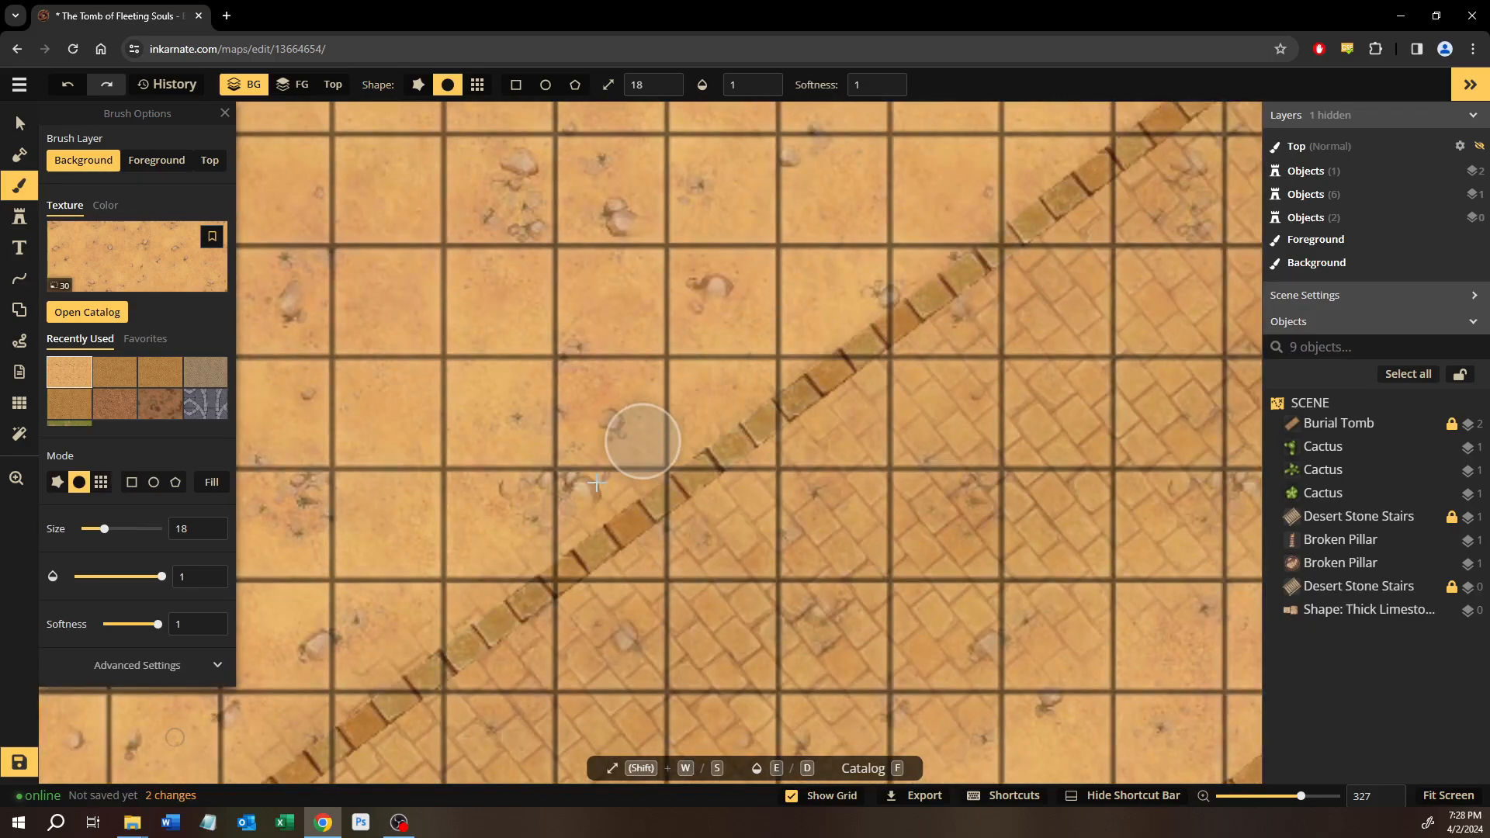
left_click_drag(581, 493, 695, 398)
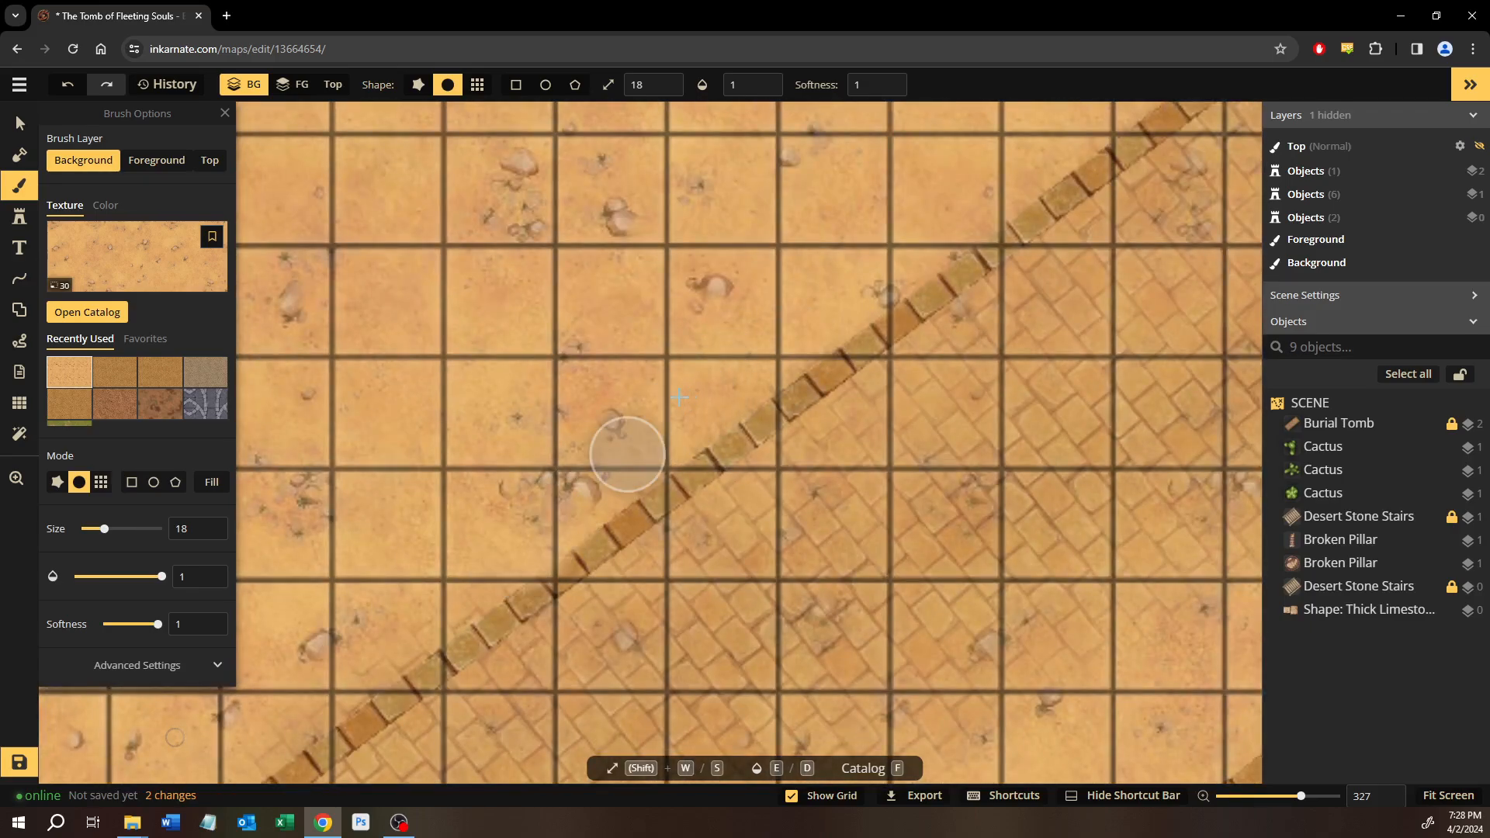
left_click_drag(416, 536, 660, 326)
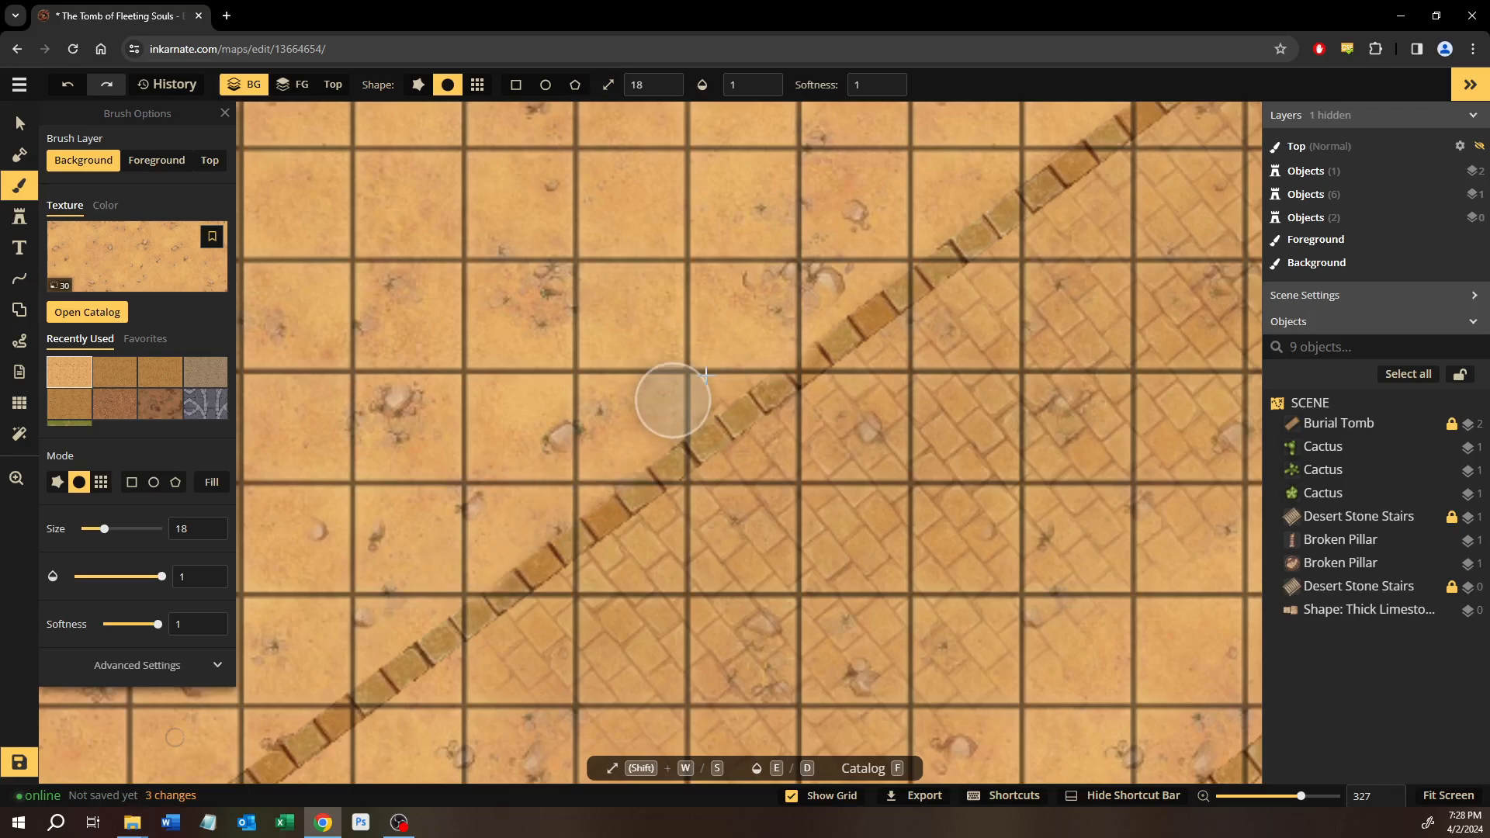
left_click_drag(706, 376, 757, 332)
left_click_drag(547, 454, 959, 210)
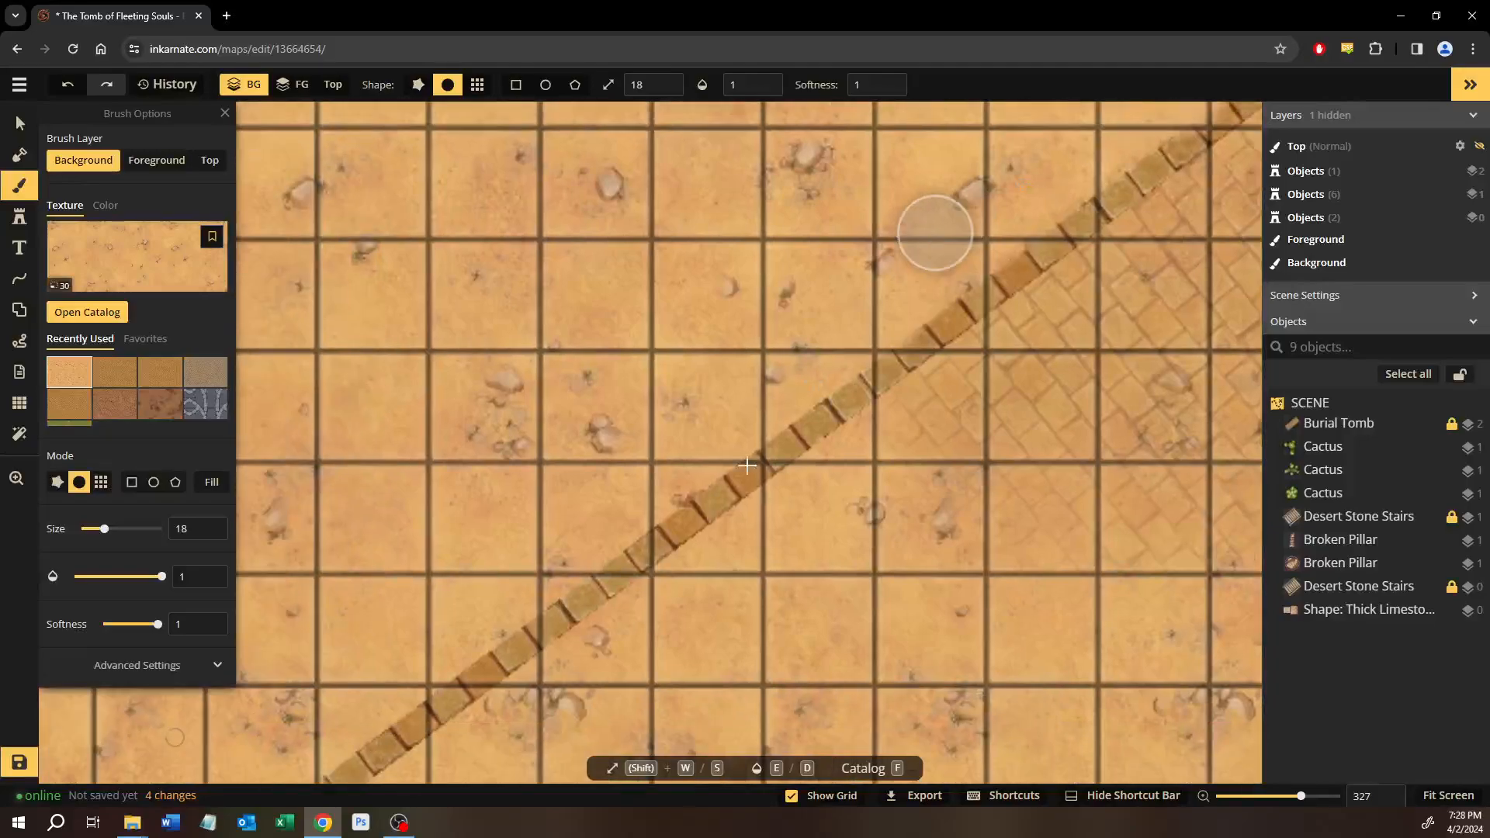
Choose the tan stone tile texture for the brush, with opacity 0.23 and size 48.
left_click_drag(697, 525, 269, 360)
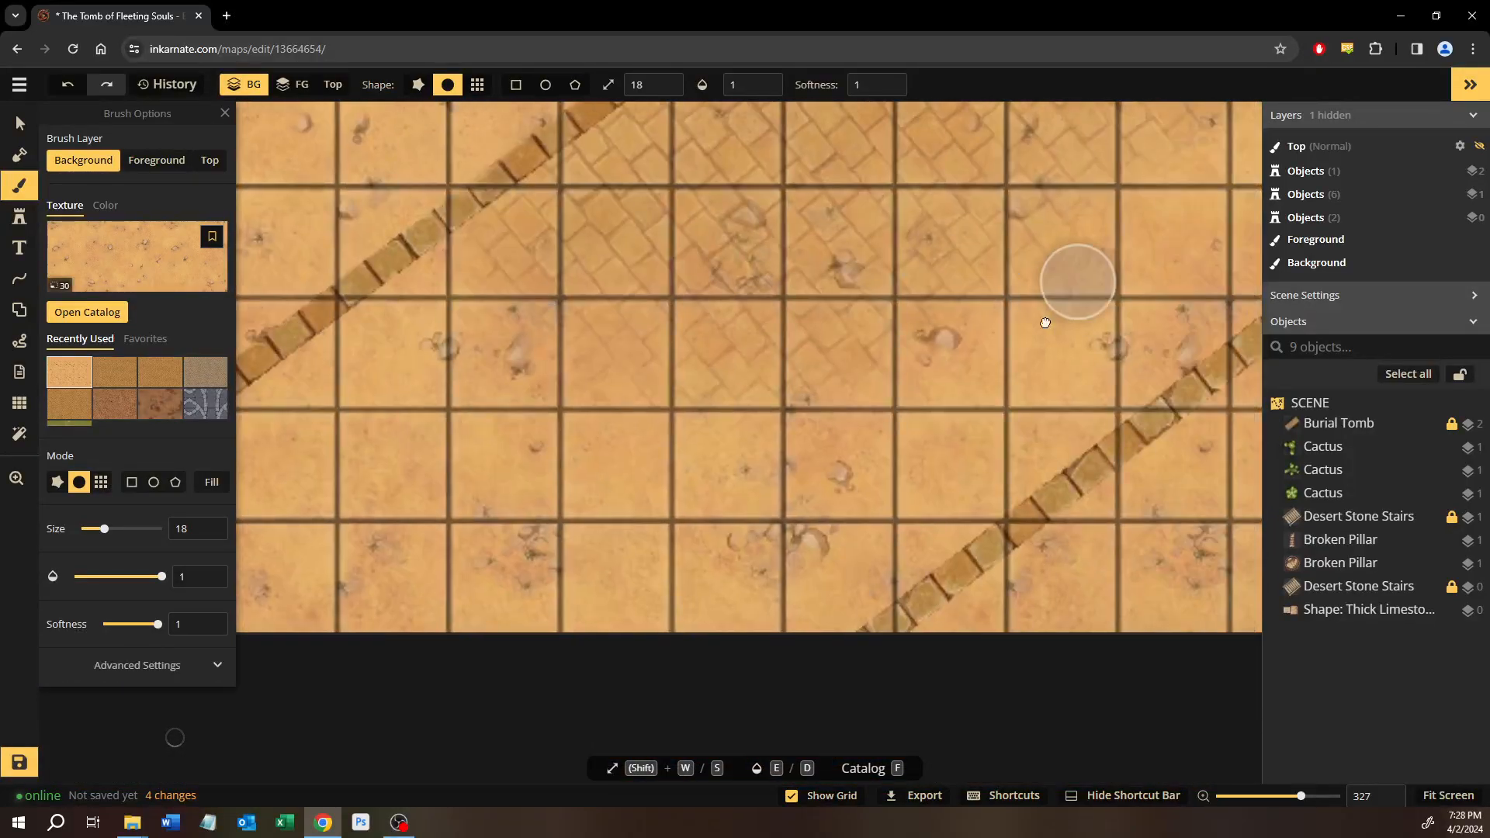
left_click_drag(1046, 323, 590, 349)
left_click_drag(1004, 306, 676, 558)
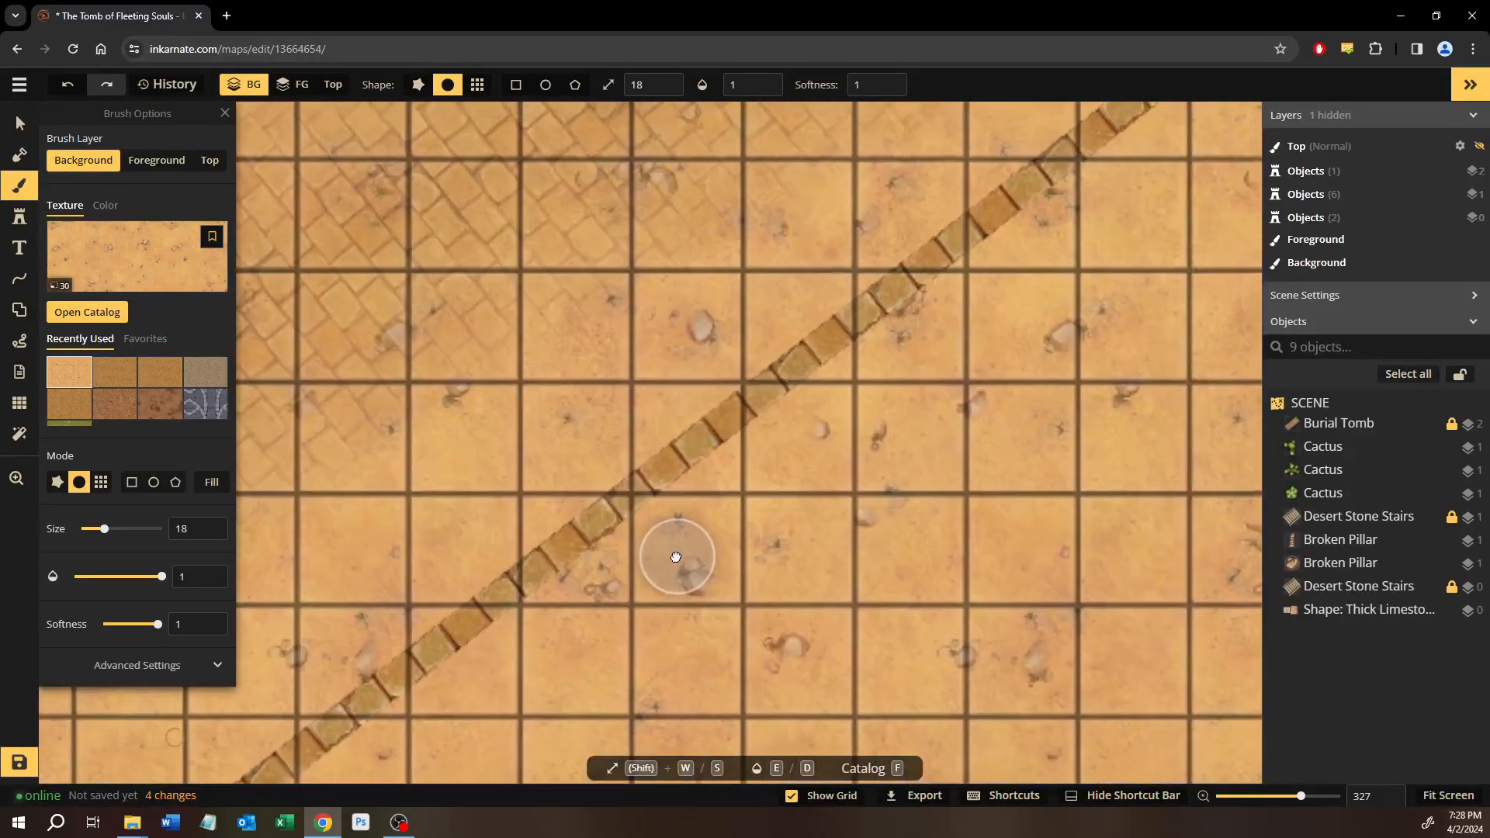
left_click(73, 401)
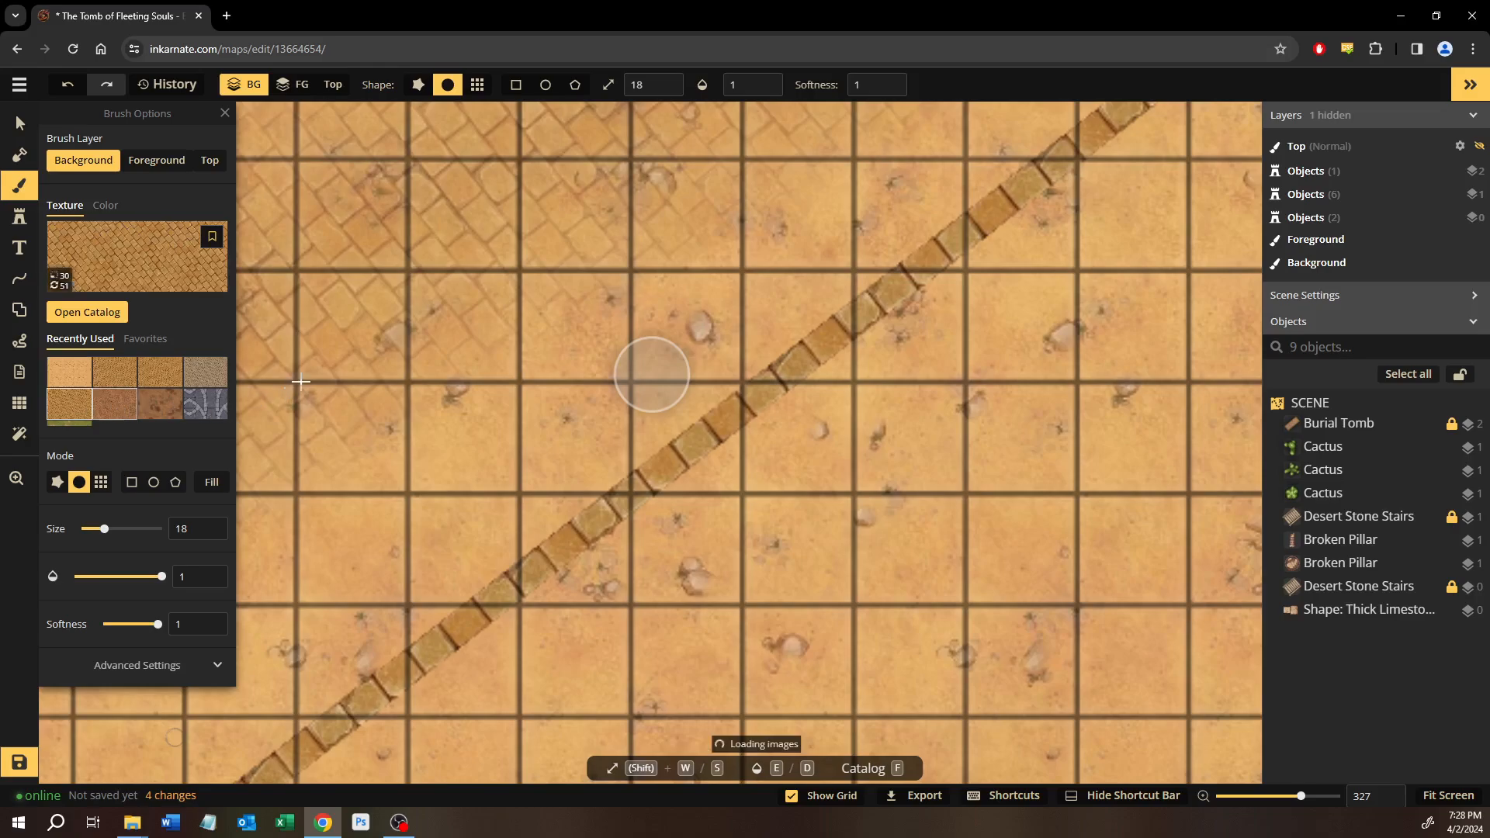
left_click(105, 577)
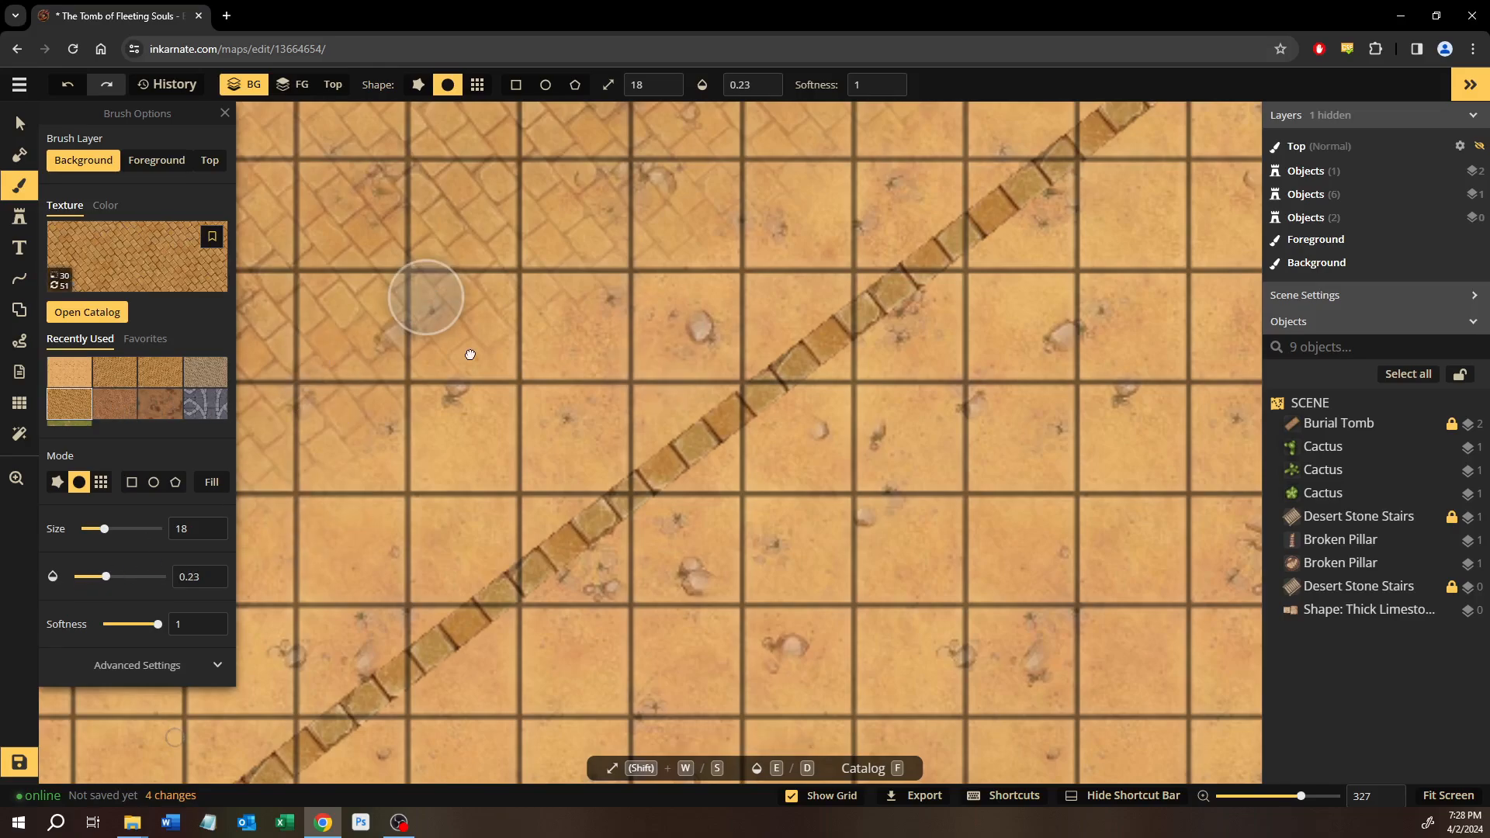
left_click_drag(469, 352, 846, 555)
scroll(622, 427, "down", 3)
left_click_drag(530, 369, 899, 515)
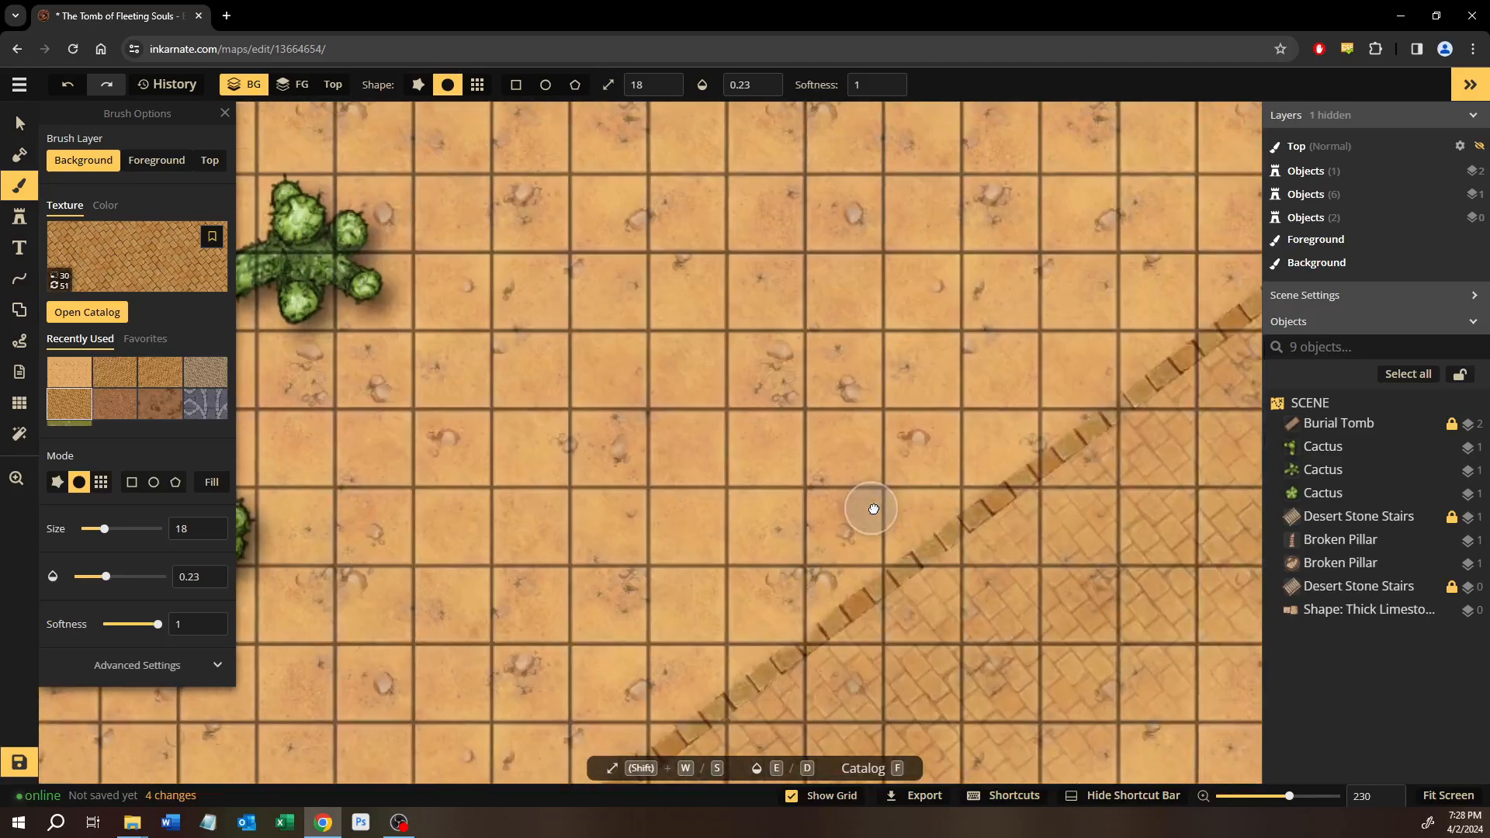
left_click_drag(495, 400, 970, 358)
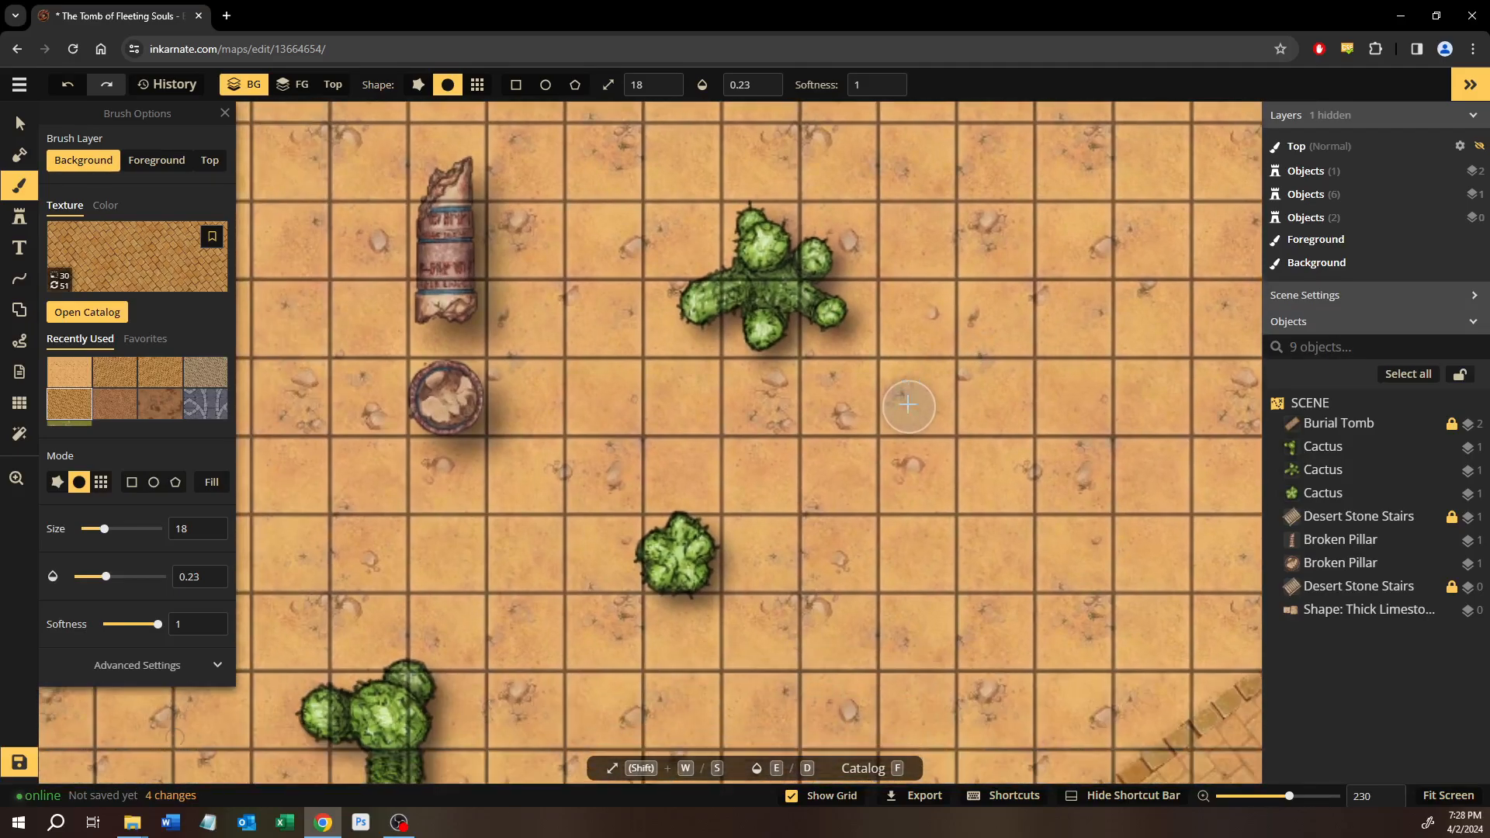
mouse_move(862, 513)
left_mouse_down()
mouse_move(462, 371)
mouse_move(458, 399)
mouse_move(405, 396)
left_mouse_up()
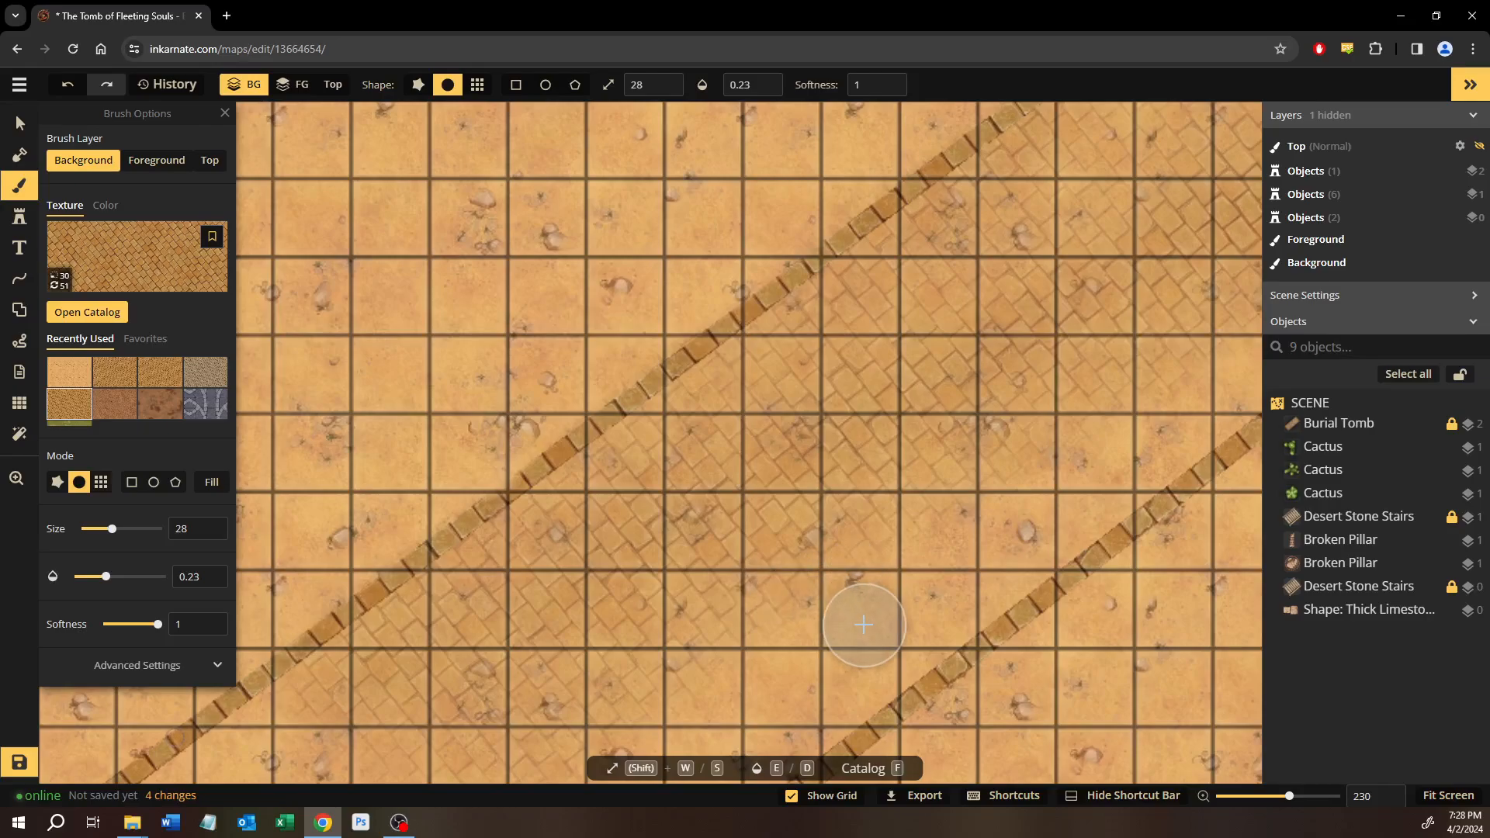
key("shift+w")
key("shift+w")
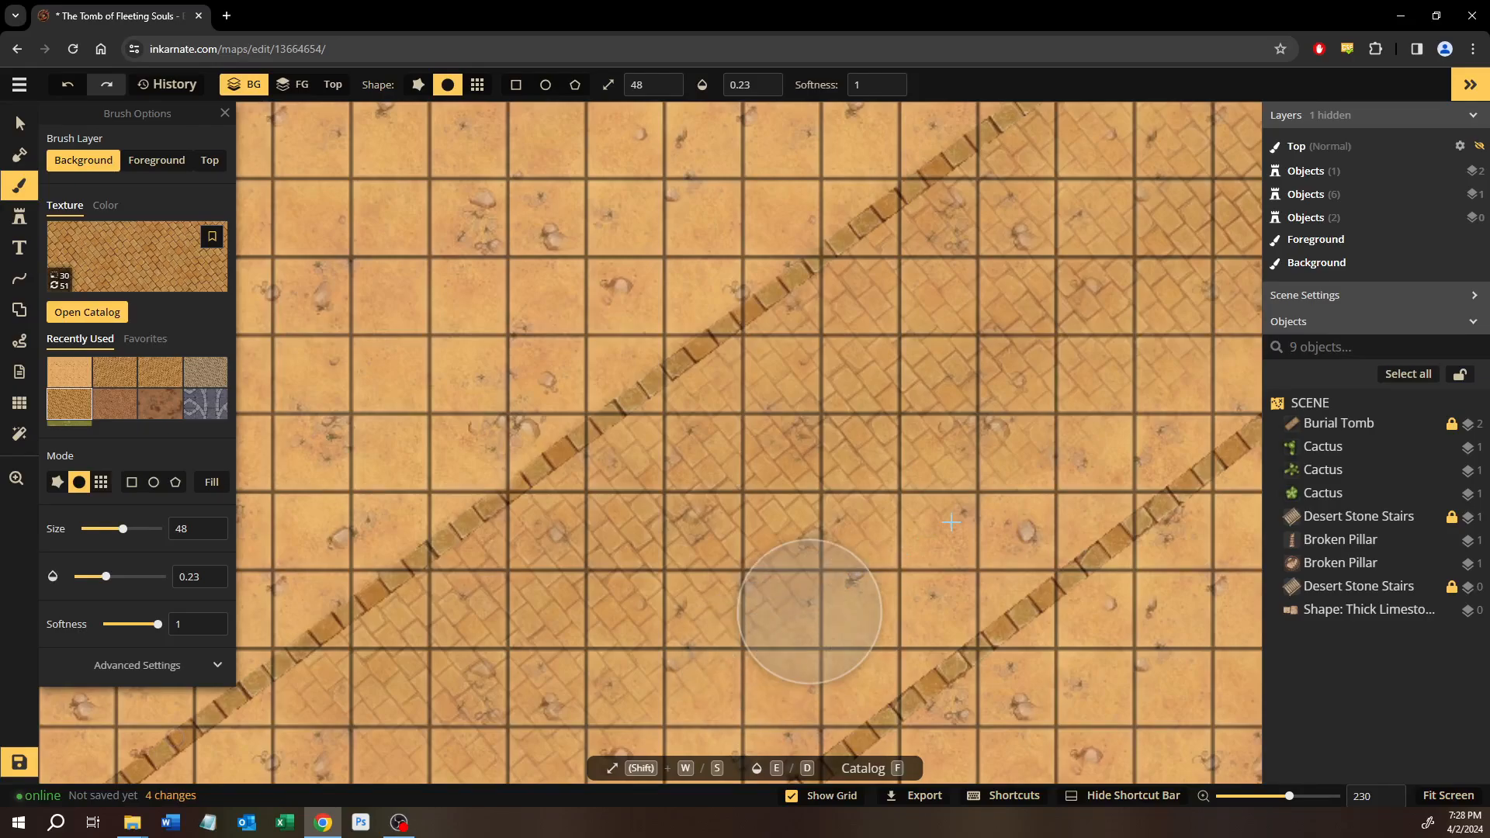
Brush faint stone tiles over the sandy areas between the two walkway borders at size 48 and opacity 0.23.
left_click(790, 646)
left_click_drag(854, 553, 1046, 275)
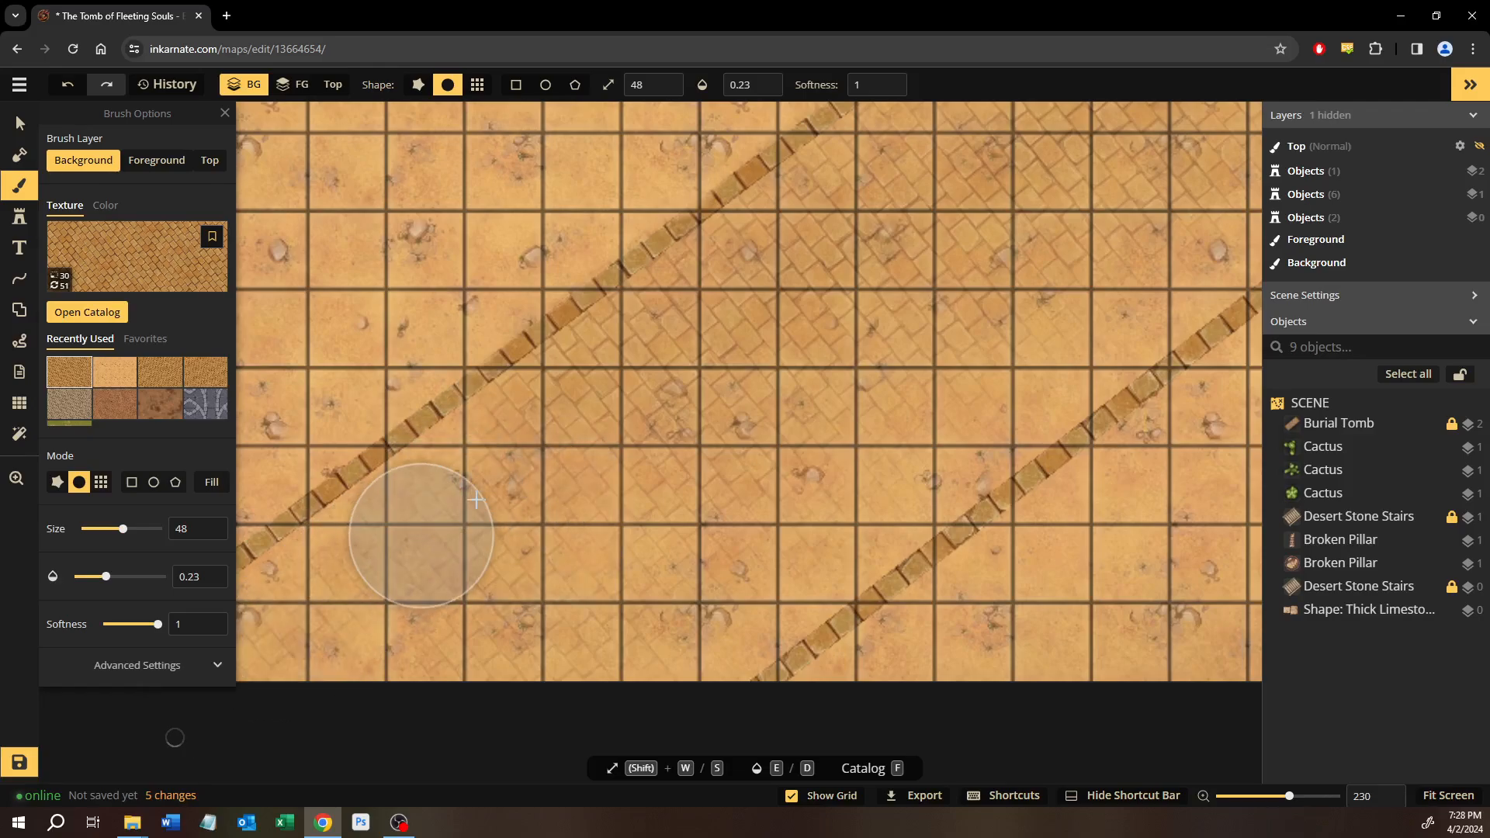
left_click_drag(481, 500, 355, 712)
left_click_drag(653, 471, 392, 419)
Reduce the brush size to 34 and paint faint tiles along the inside of the lower border up to the tomb.
key("s")
key("s")
key("s")
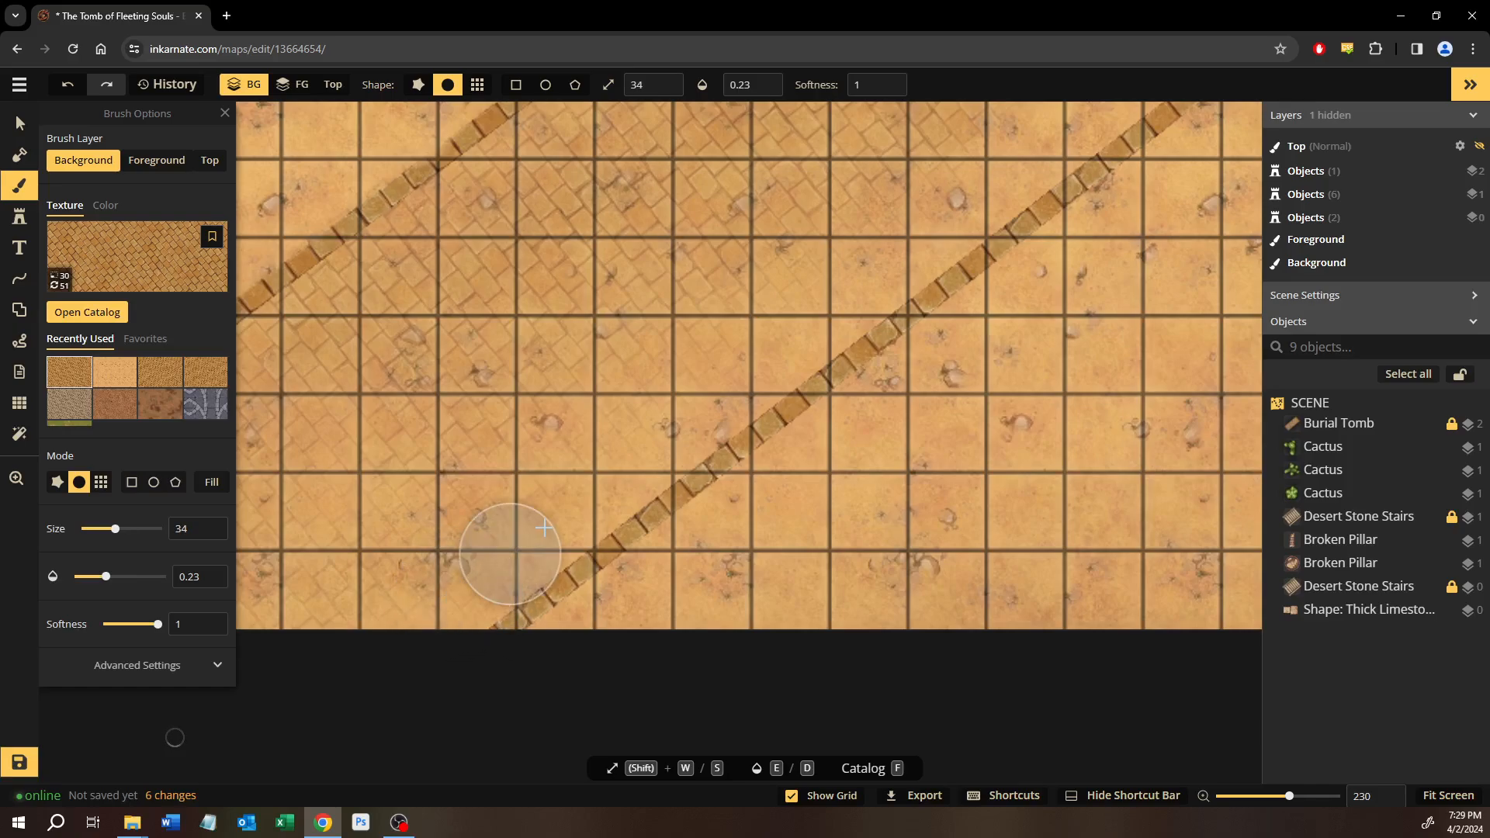
mouse_move(741, 383)
left_mouse_down()
mouse_move(899, 243)
mouse_move(950, 224)
left_mouse_up()
scroll(925, 254, "up", 4)
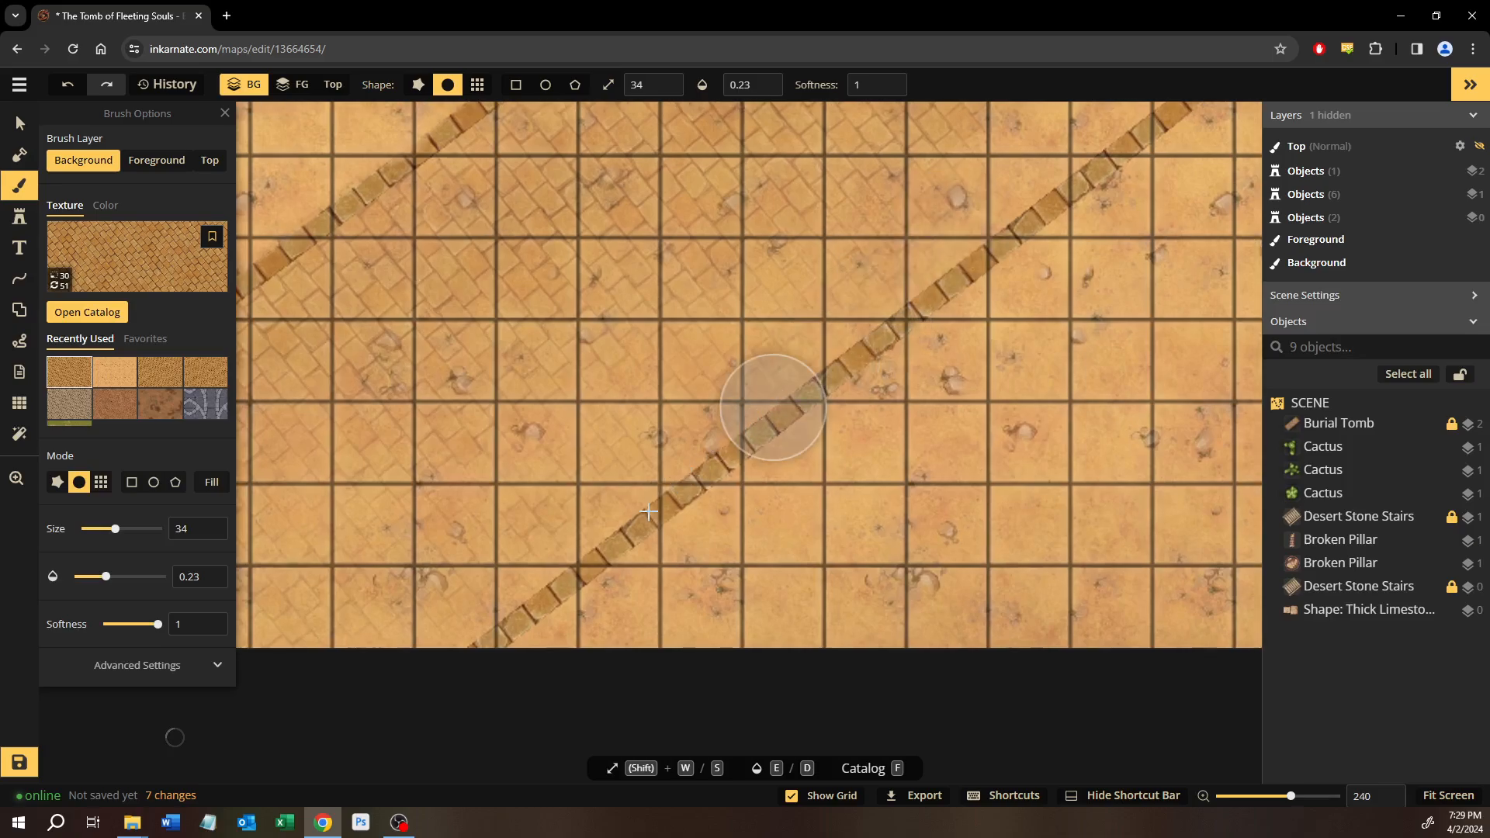
left_click_drag(892, 323, 591, 651)
scroll(771, 460, "down", 5)
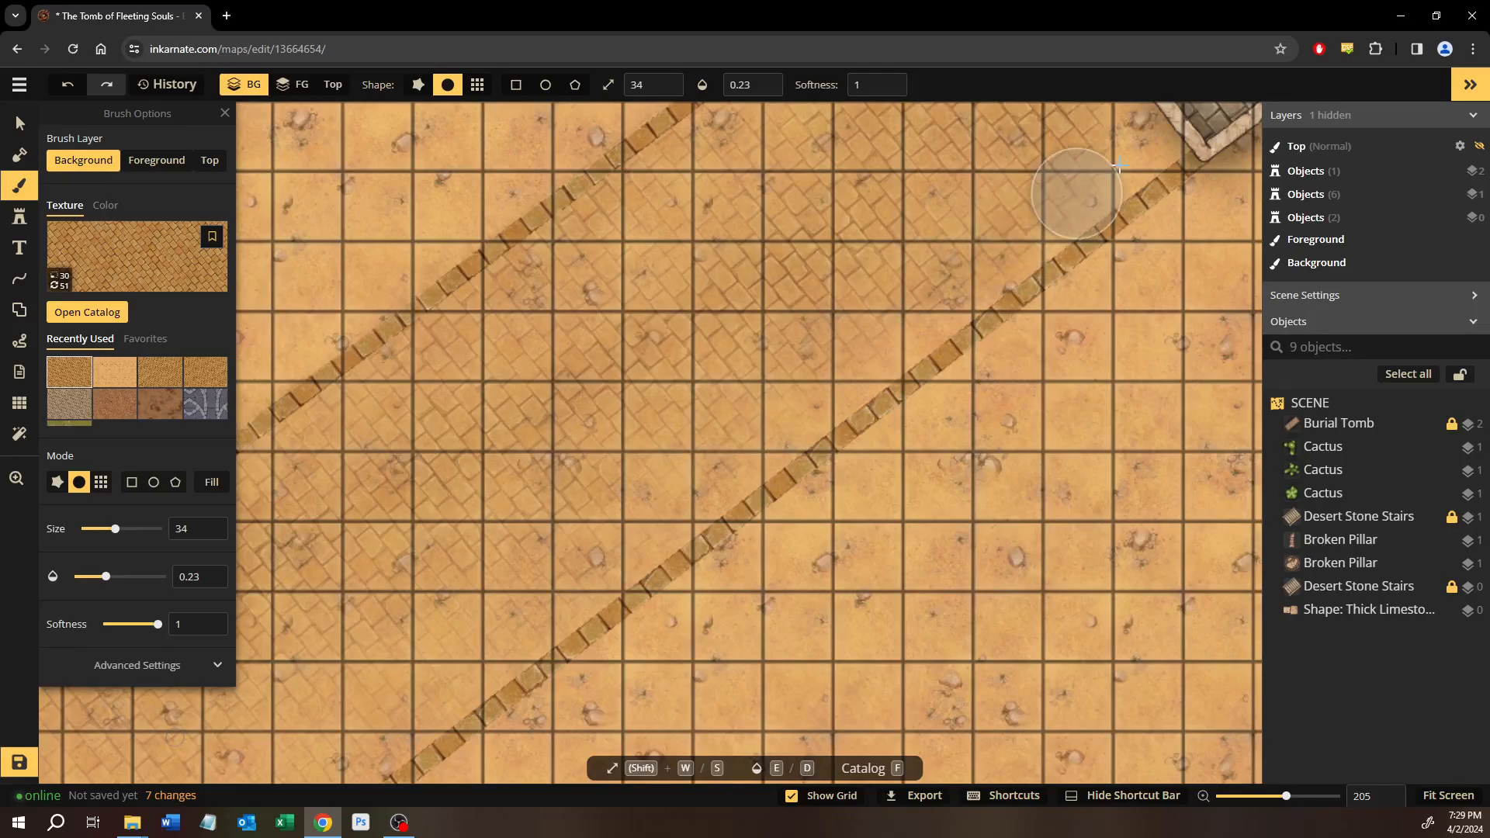
left_click_drag(1009, 403, 941, 523)
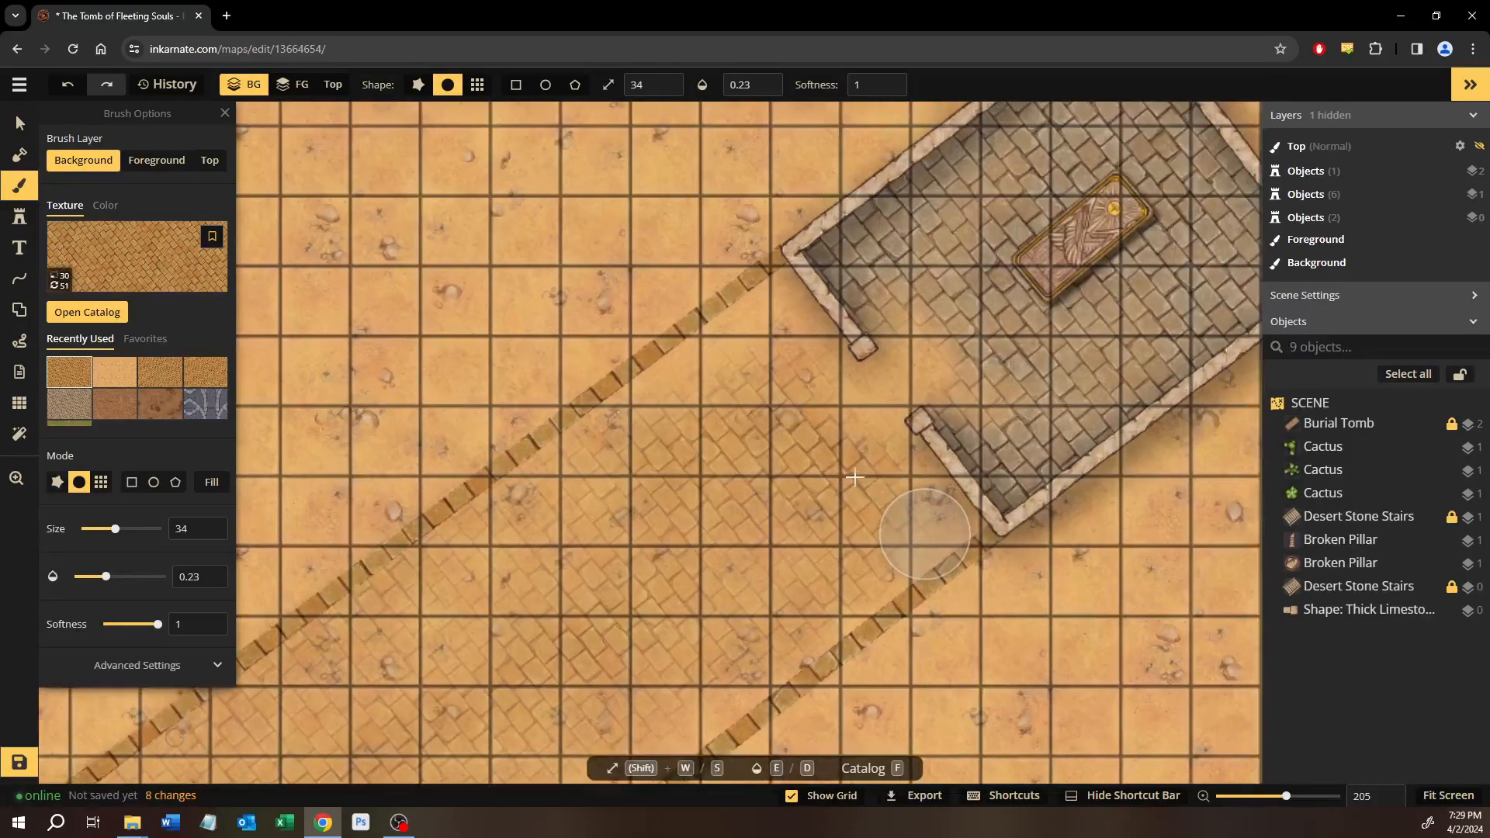
left_click_drag(719, 581, 893, 262)
left_click_drag(599, 581, 961, 349)
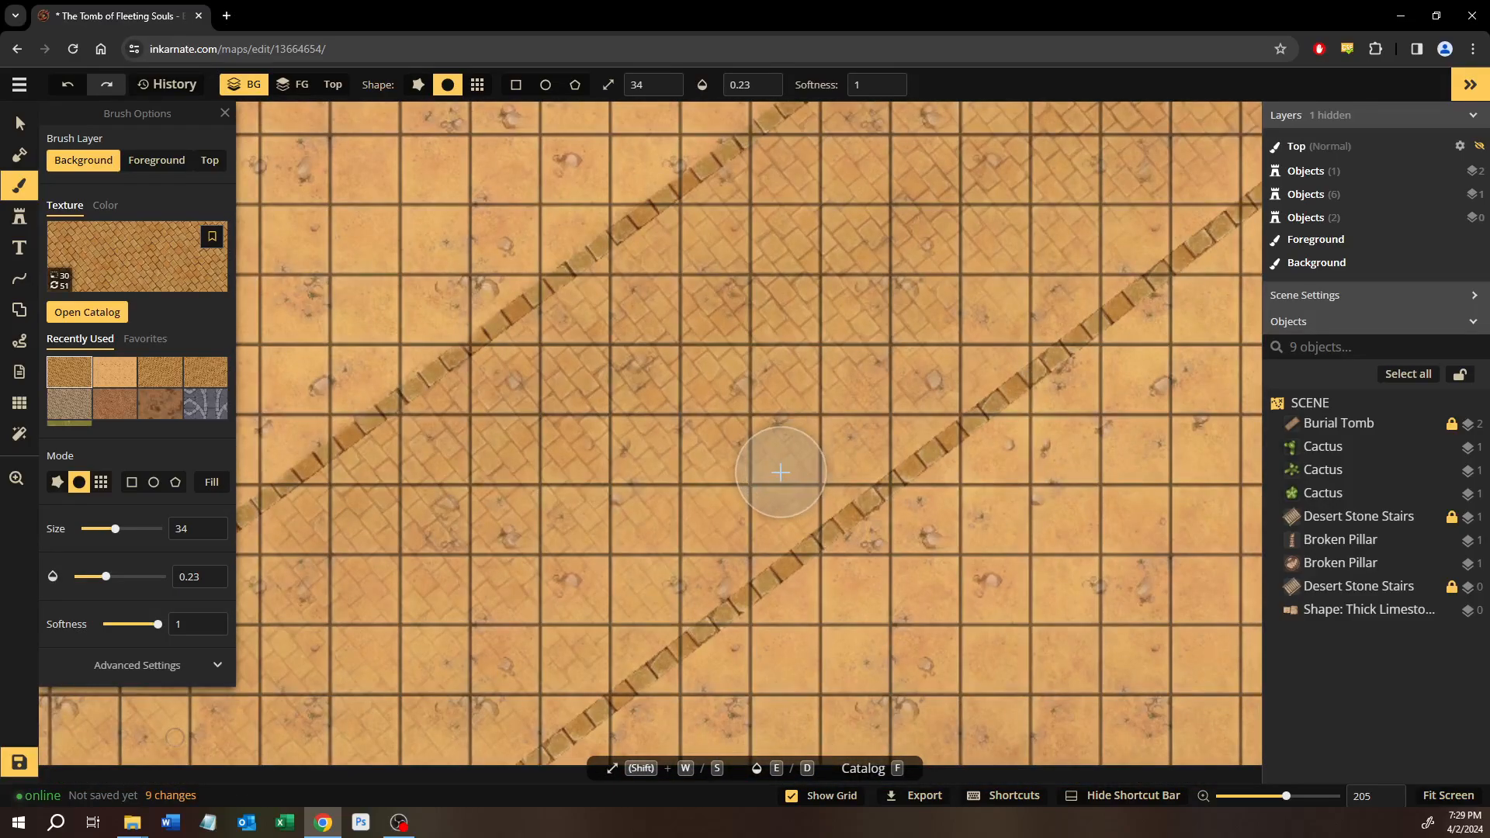
Switch back to the pebbled sand texture and lightly fade the lower border stones near the tomb at opacity 0.23.
left_click(109, 383)
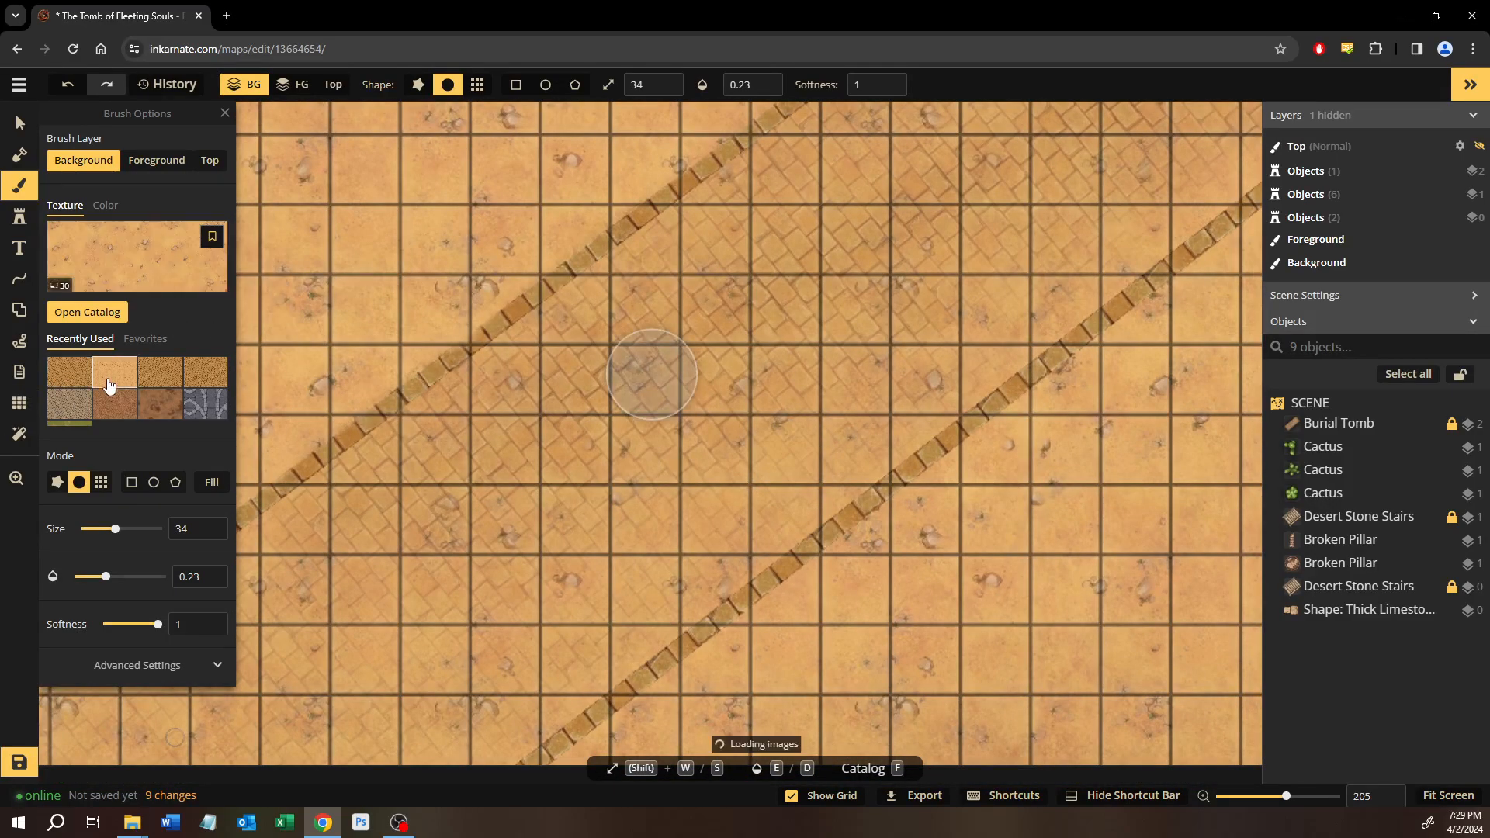
left_click_drag(1019, 388, 548, 697)
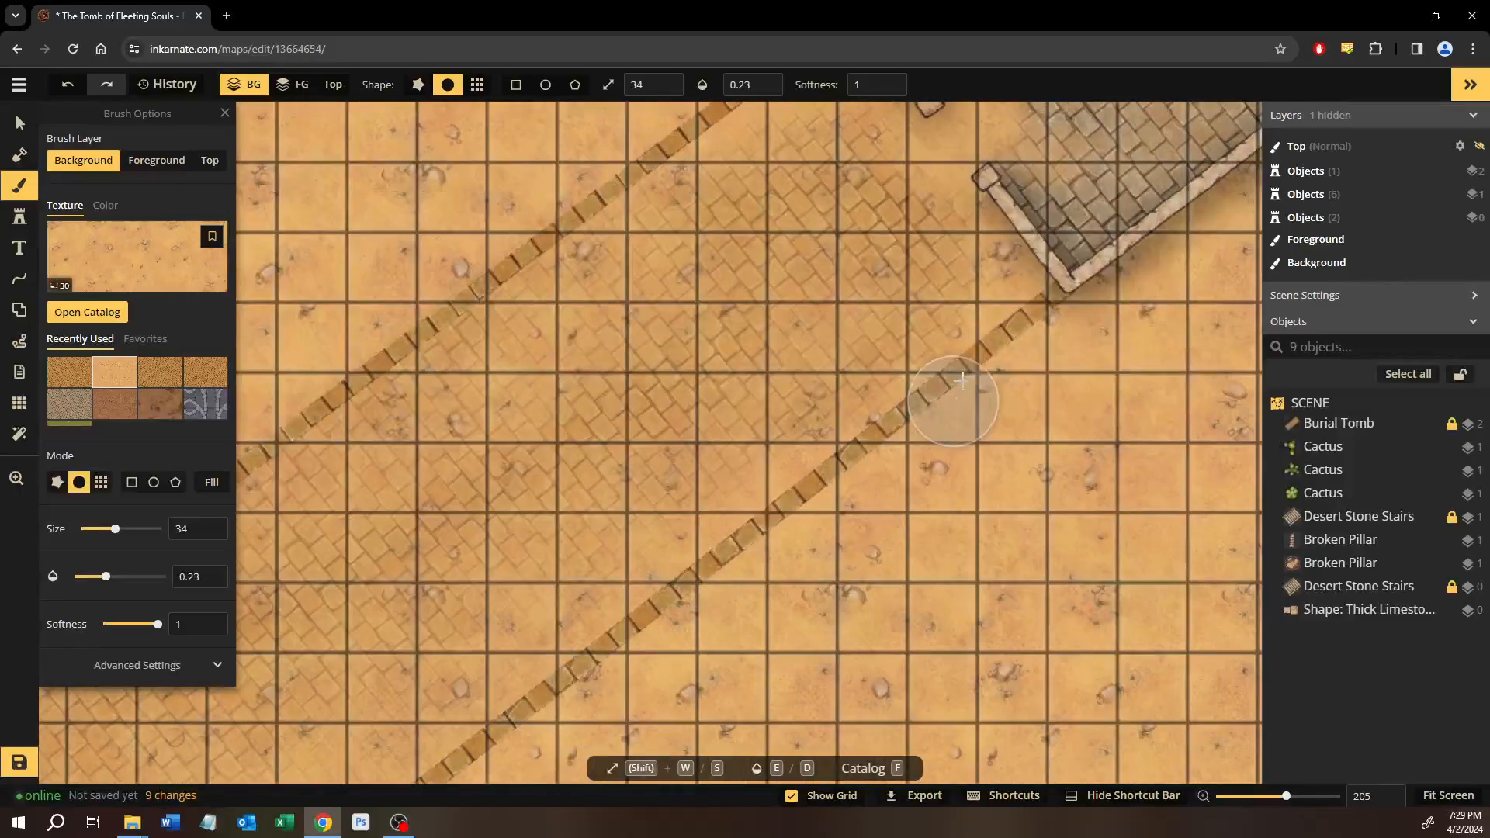
left_click_drag(986, 366, 854, 513)
scroll(947, 451, "up", 1)
scroll(947, 451, "up", 5)
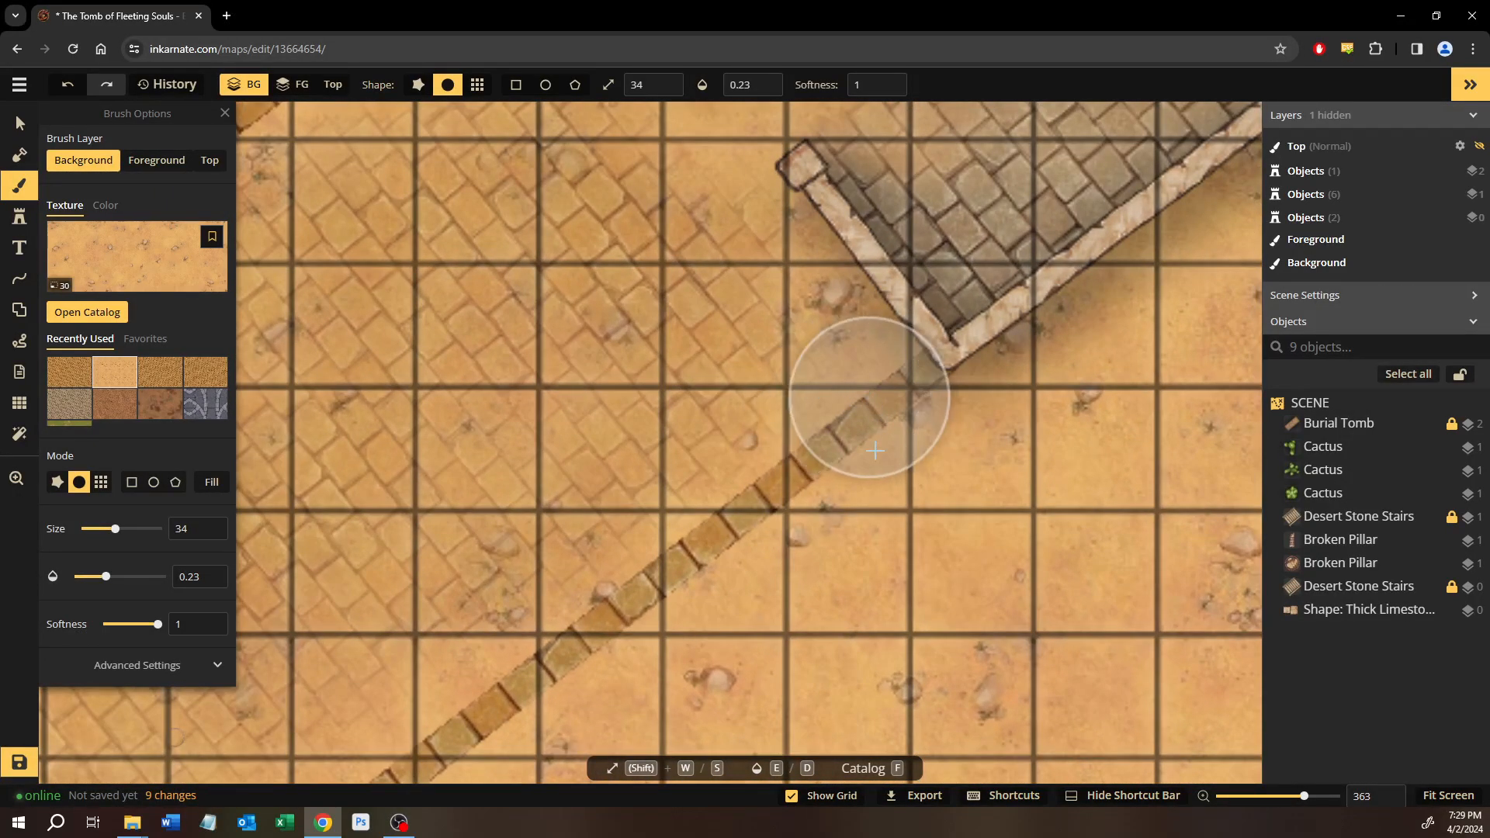
scroll(865, 489, "down", 2)
scroll(870, 478, "down", 2)
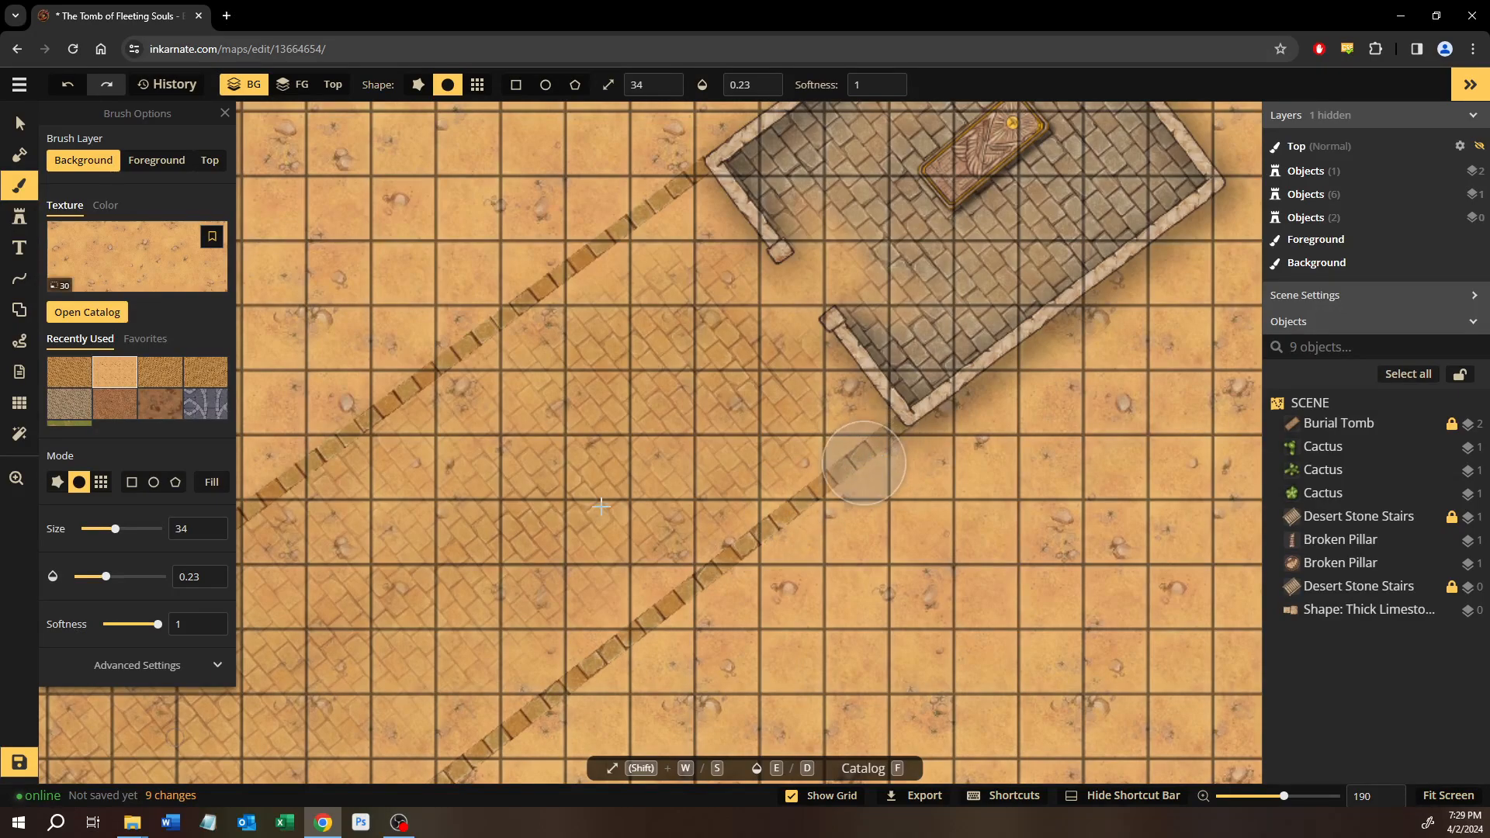
left_click(864, 464)
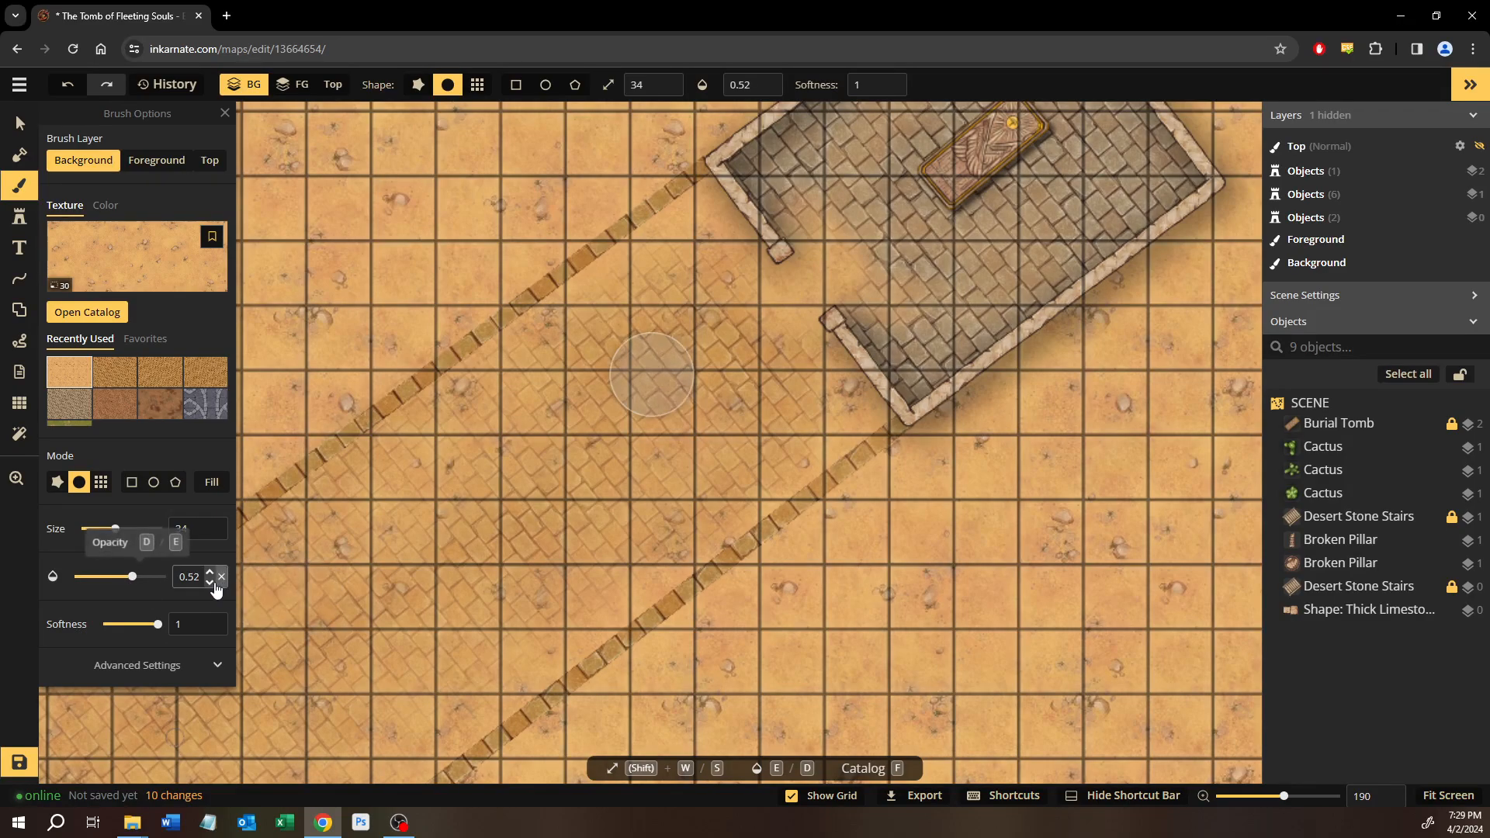
Set the brush opacity to 0.5 and paint sand over both walkway borders from the tomb to the map's lower edge.
left_click(216, 584)
scroll(883, 460, "down", 2)
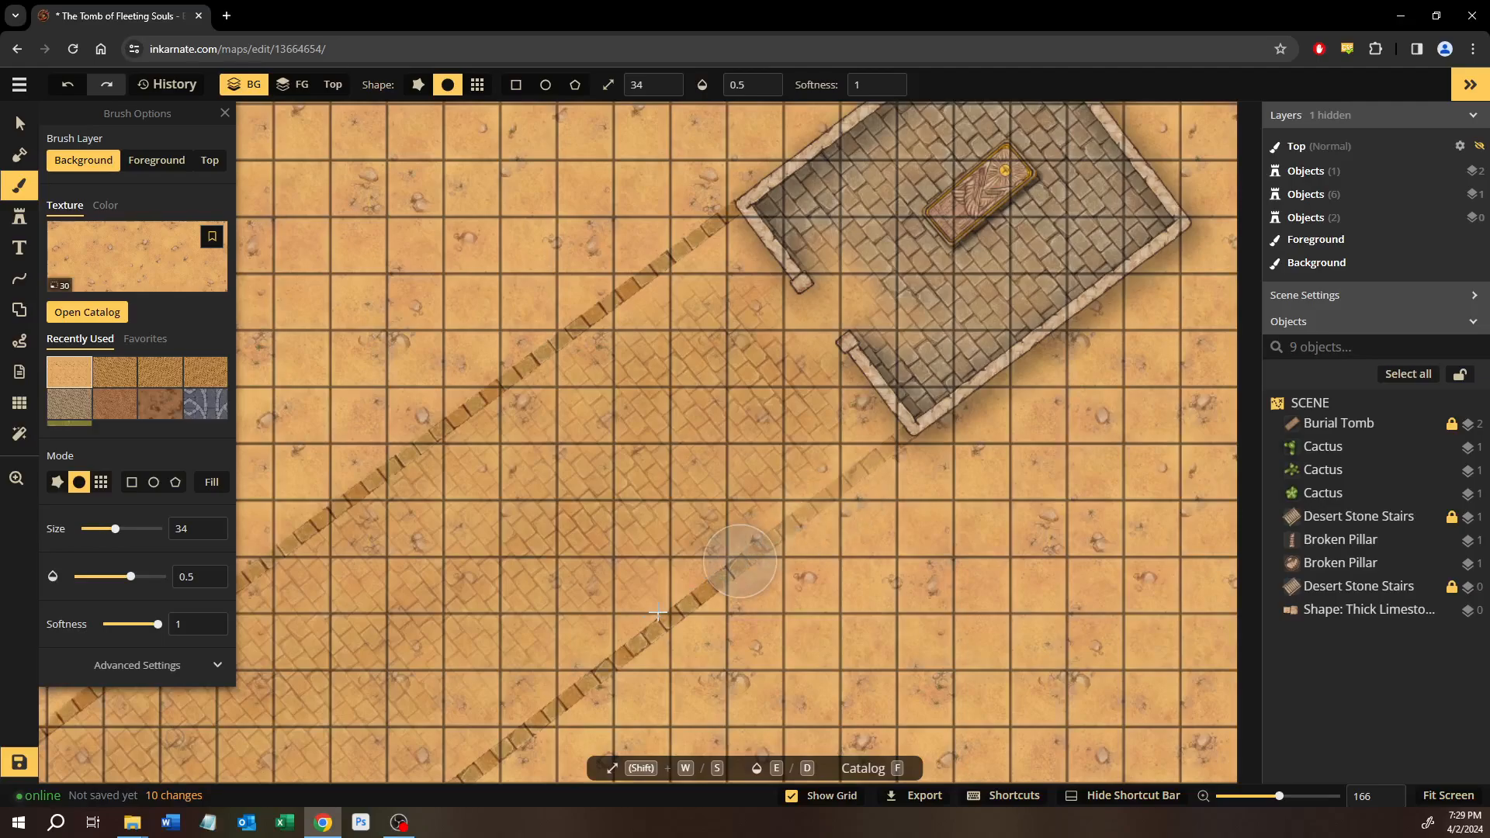
left_click_drag(658, 613, 525, 728)
left_click_drag(614, 675, 1003, 246)
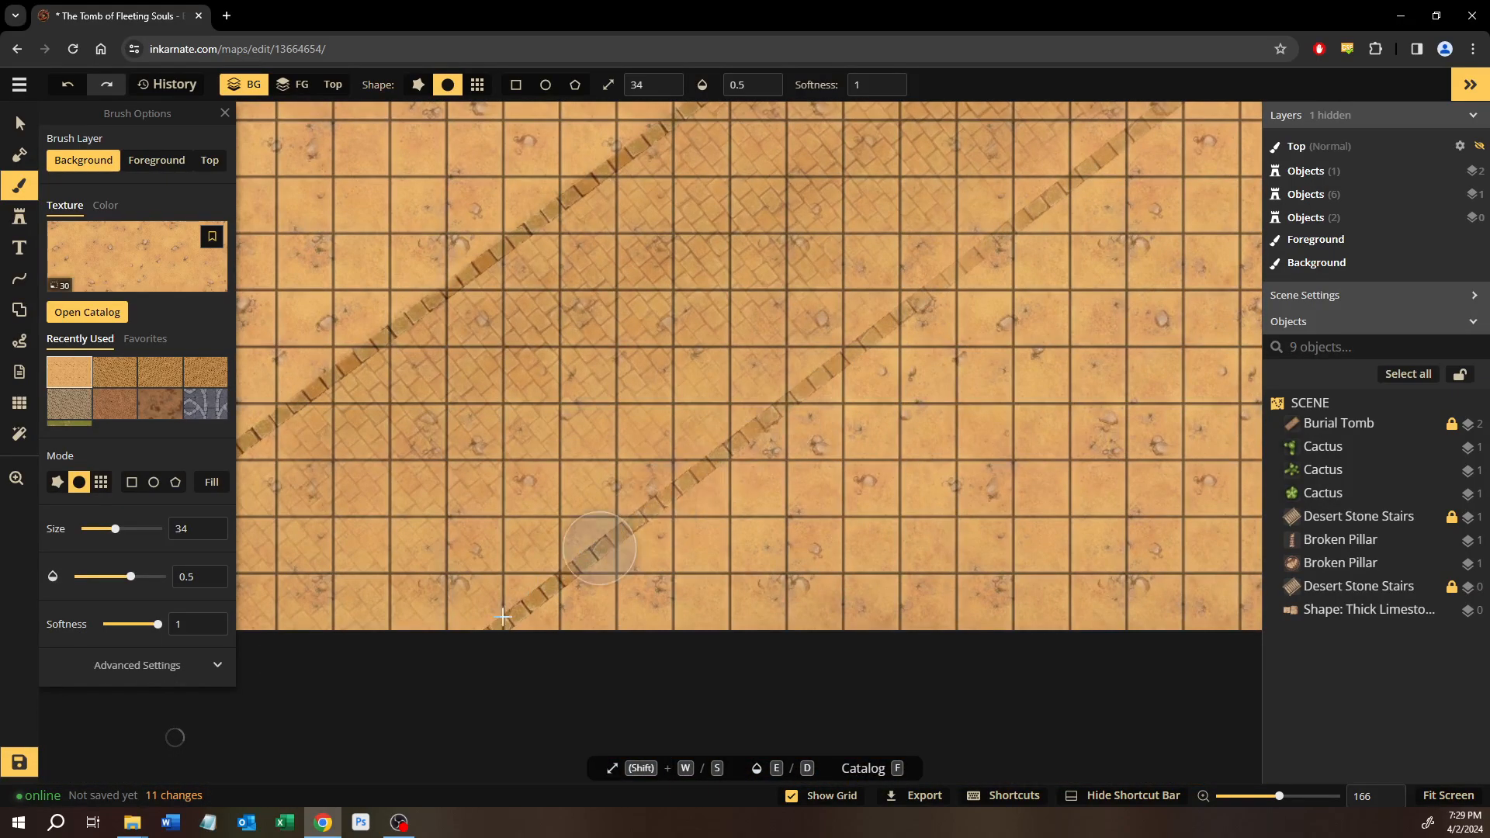
mouse_move(1069, 256)
left_mouse_down()
mouse_move(799, 528)
mouse_move(750, 654)
left_mouse_up()
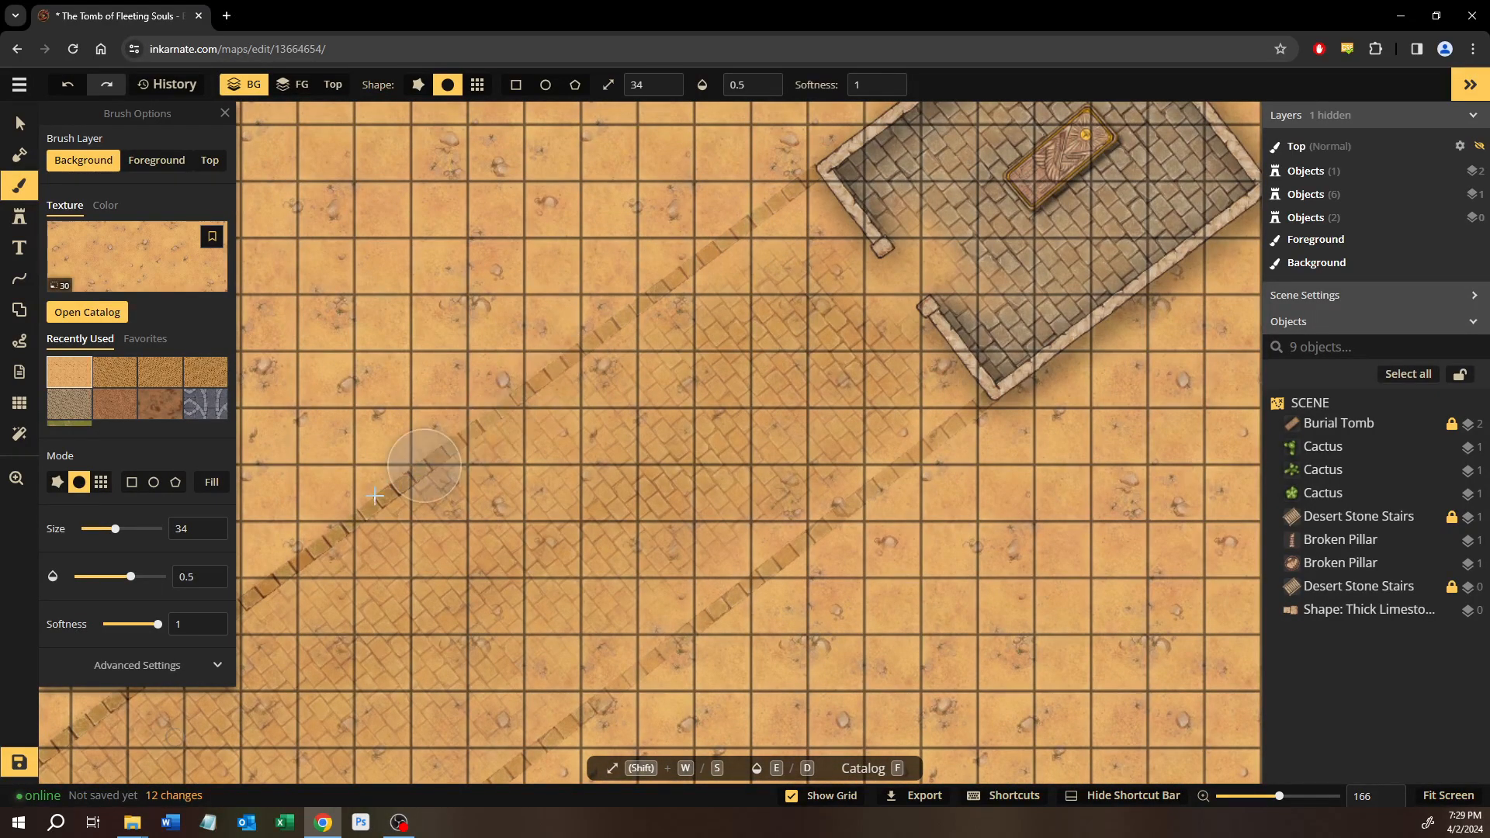
mouse_move(363, 505)
left_mouse_down()
mouse_move(516, 389)
mouse_move(934, 265)
left_mouse_up()
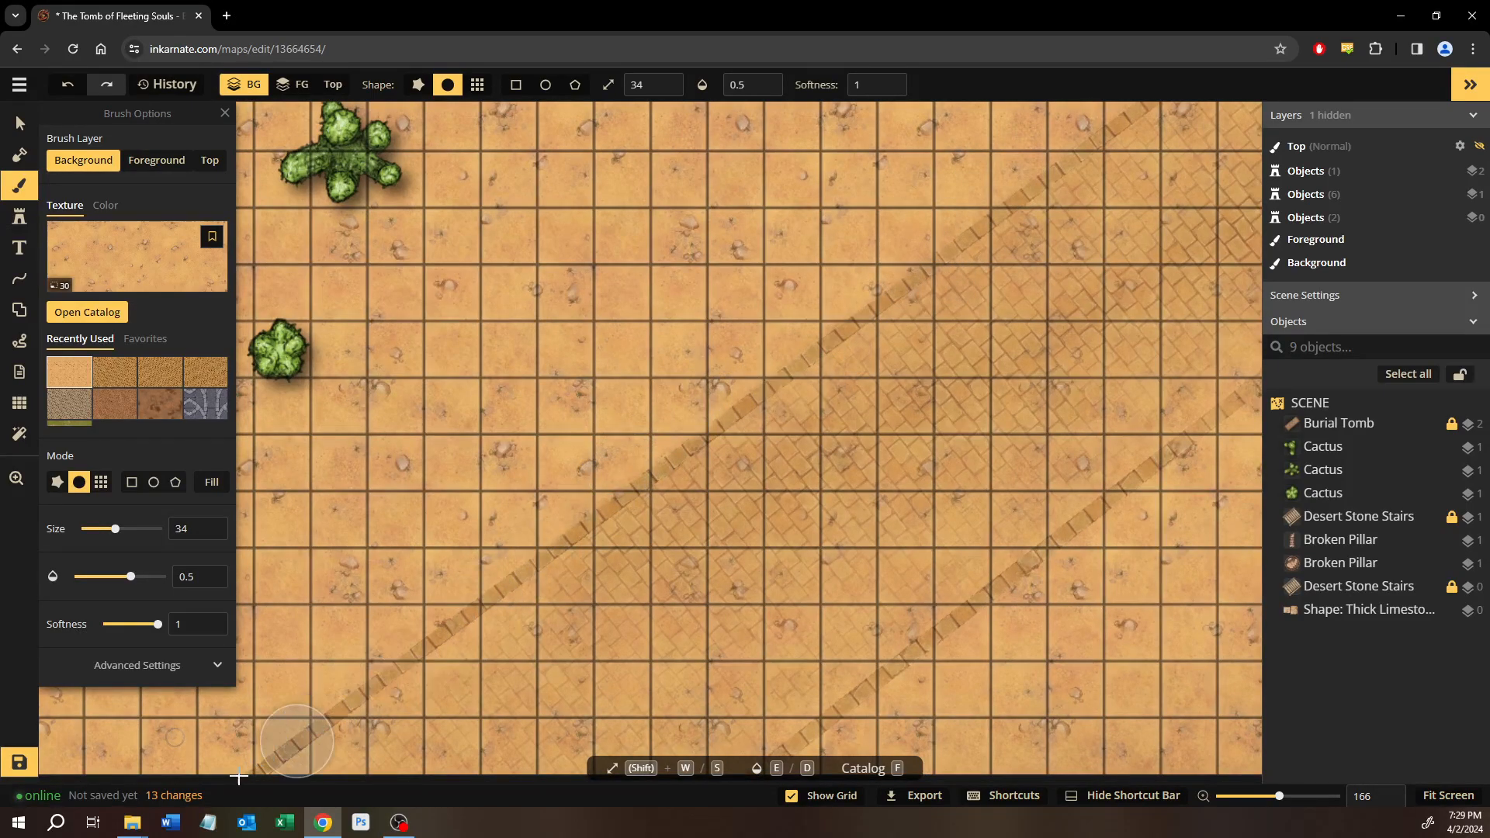
Reduce the brush size to 16 and paint sand at opacity 0.5 over the lower walkway border stones nearest the tomb.
mouse_move(1071, 393)
left_mouse_down()
mouse_move(935, 479)
mouse_move(403, 648)
left_mouse_up()
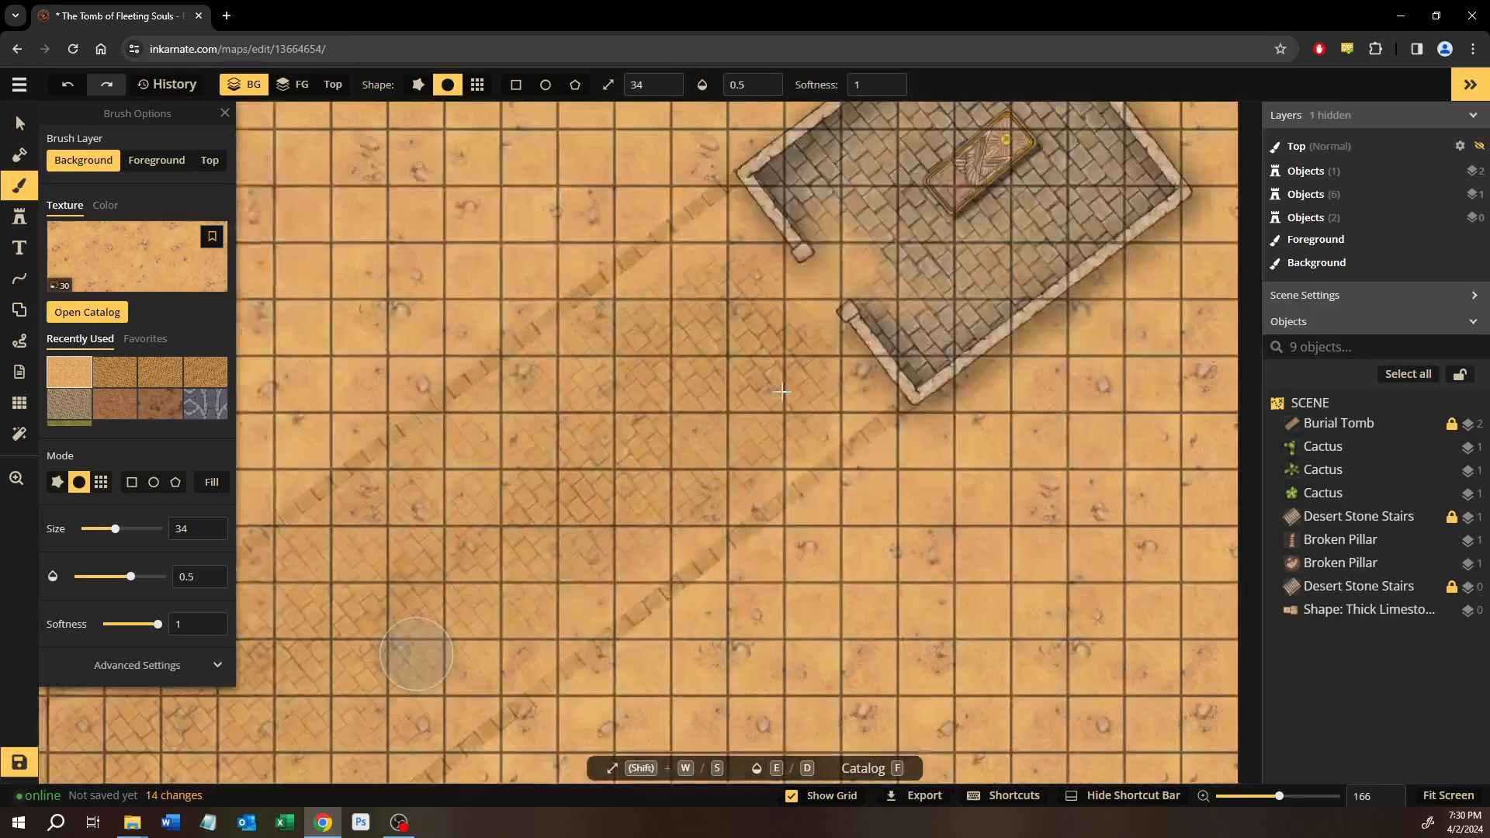
left_click_drag(937, 334, 863, 393)
scroll(862, 393, "up", 5)
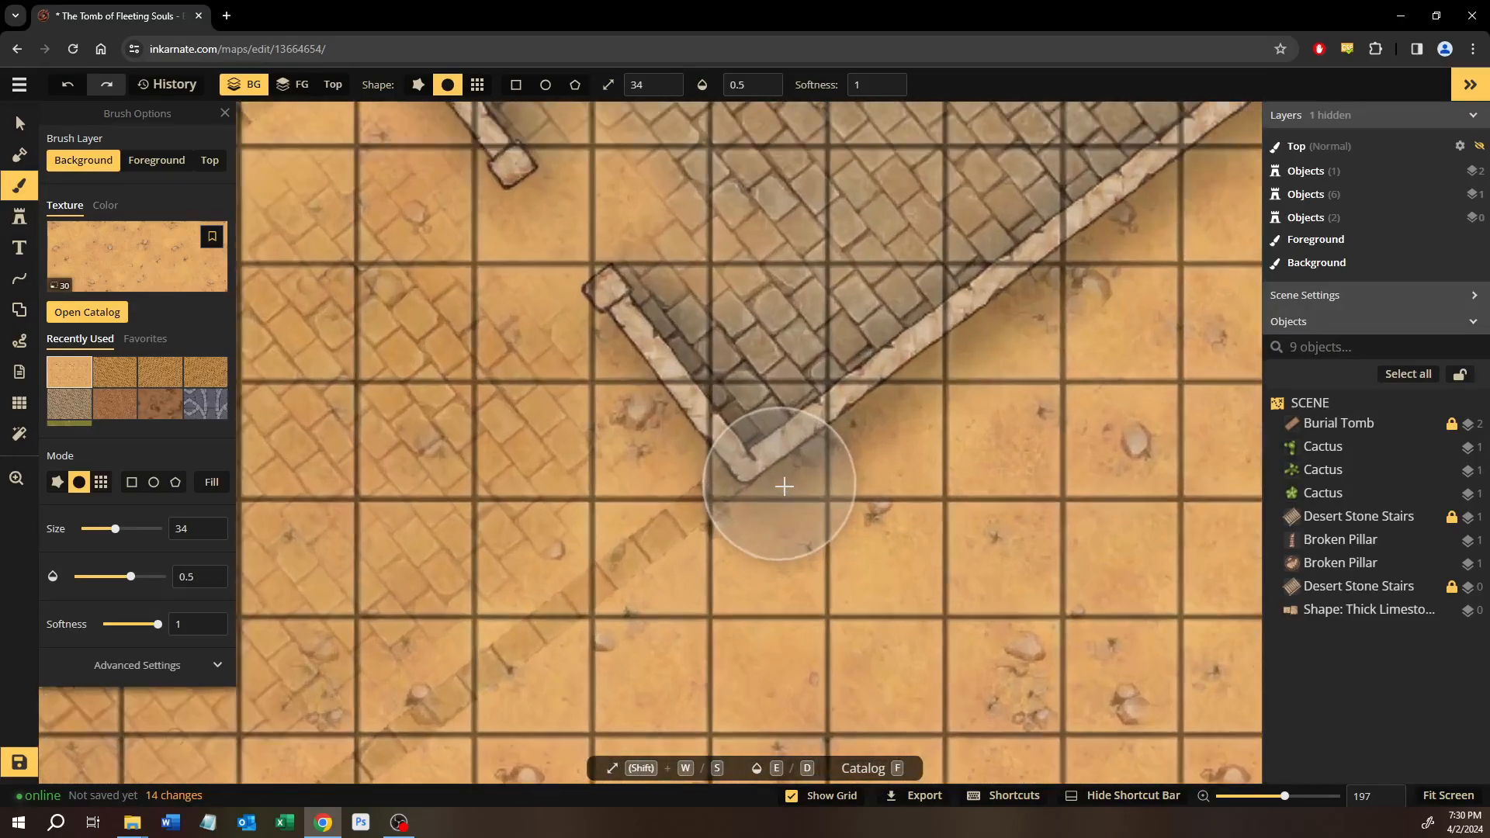
key("s")
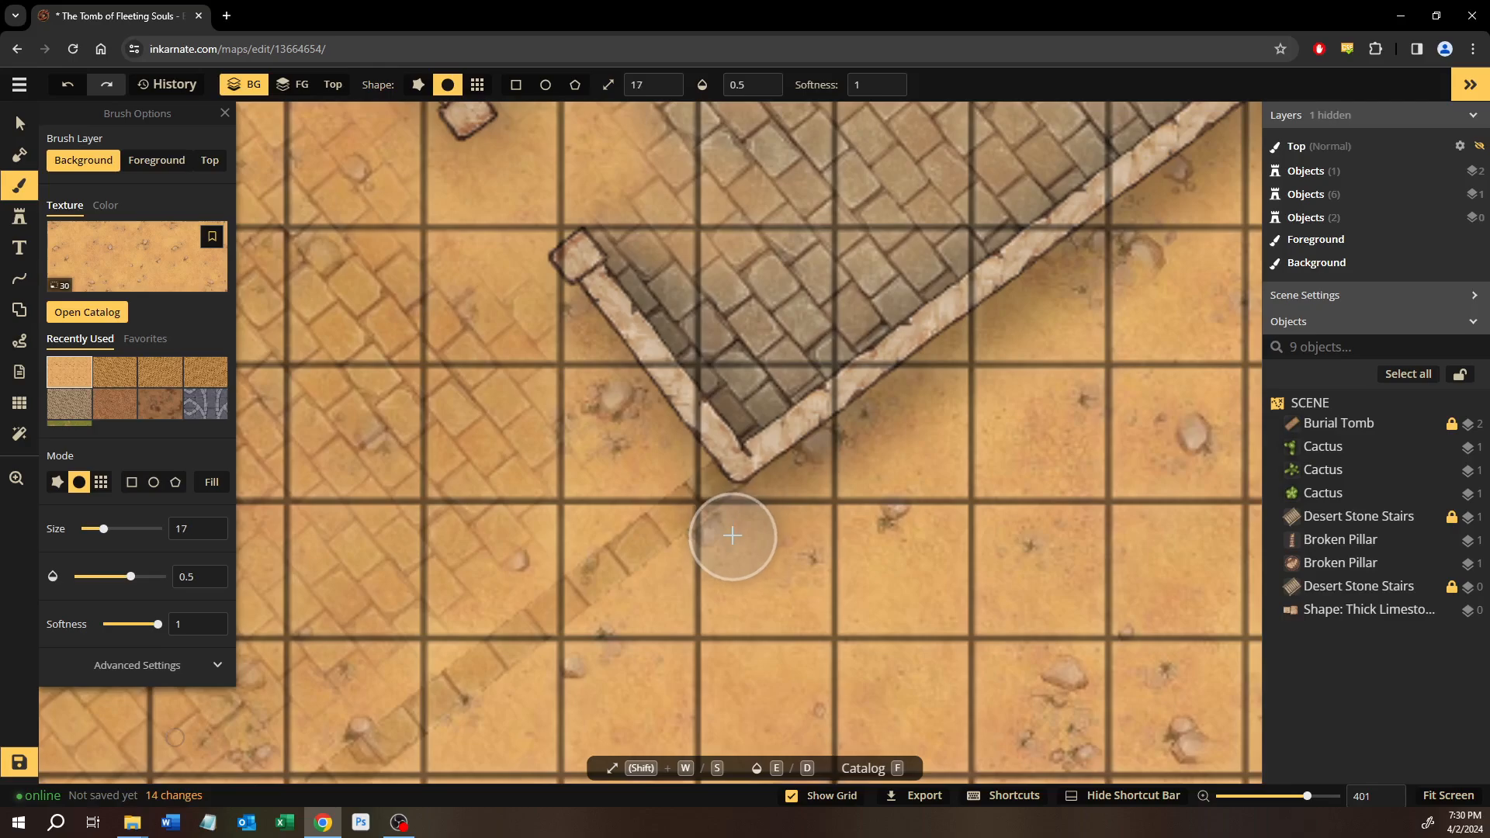
scroll(732, 536, "down", 3)
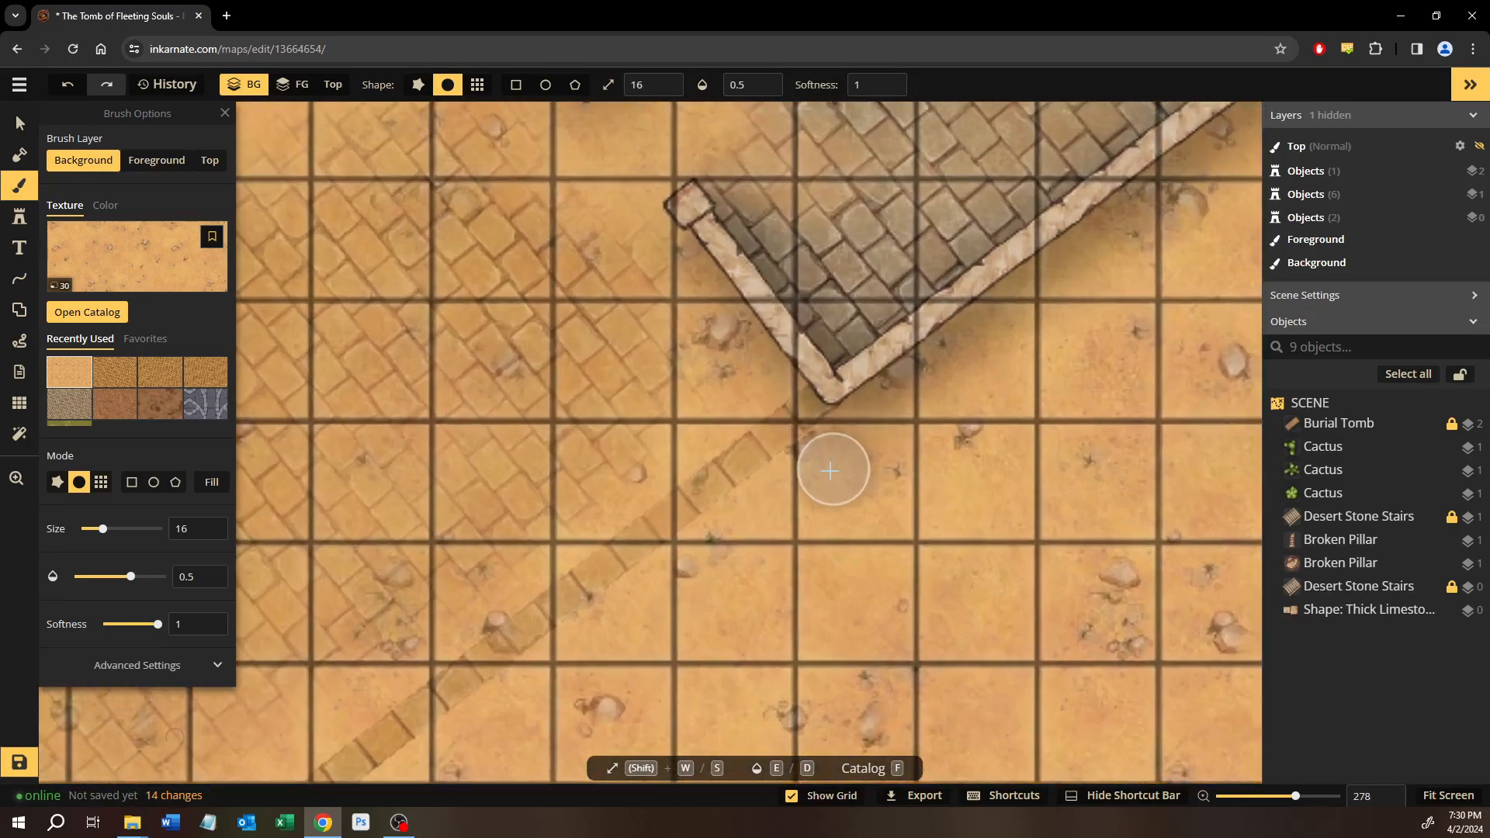
scroll(830, 470, "up", 3)
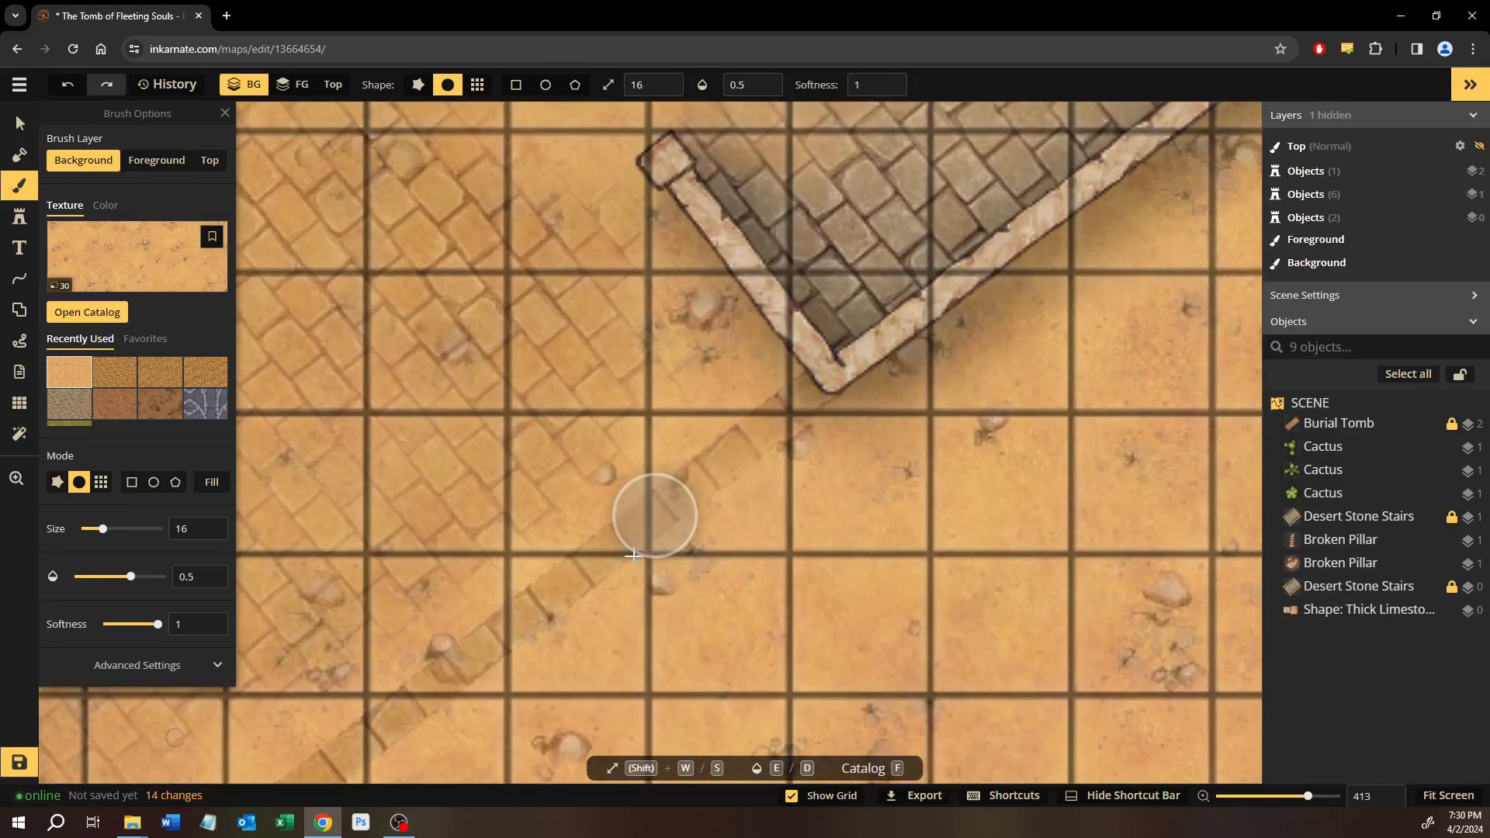
scroll(403, 722, "up", 1)
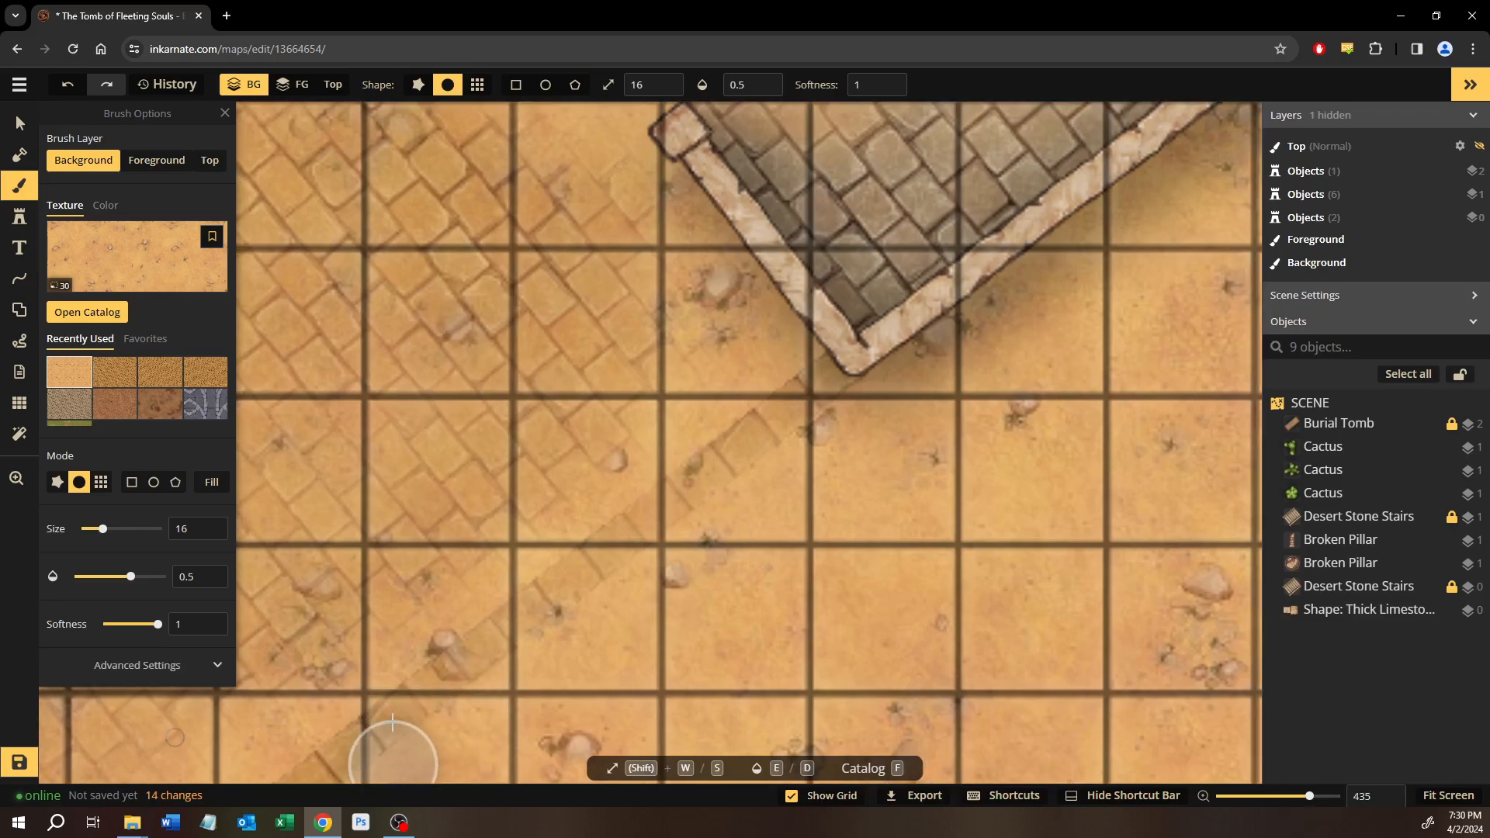
left_click(372, 757)
mouse_move(548, 621)
left_mouse_down()
mouse_move(935, 223)
mouse_move(1027, 153)
left_mouse_up()
scroll(1028, 152, "down", 1)
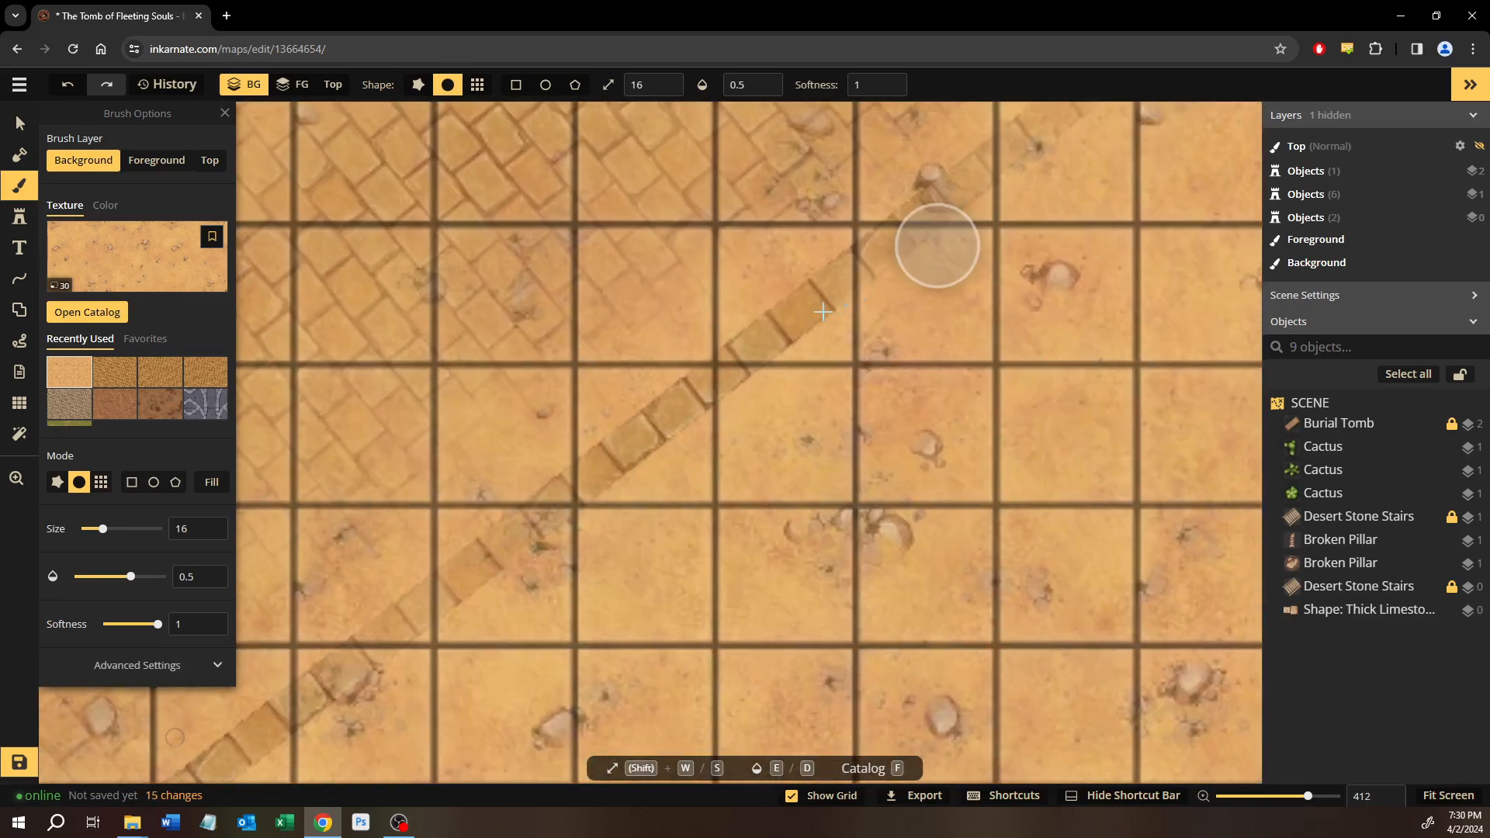
Fade the lower walkway border with sand at opacity 0.5, working from its middle section down to the map's lower edge.
mouse_move(823, 311)
left_mouse_down()
mouse_move(627, 461)
mouse_move(545, 545)
mouse_move(521, 596)
mouse_move(461, 627)
left_mouse_up()
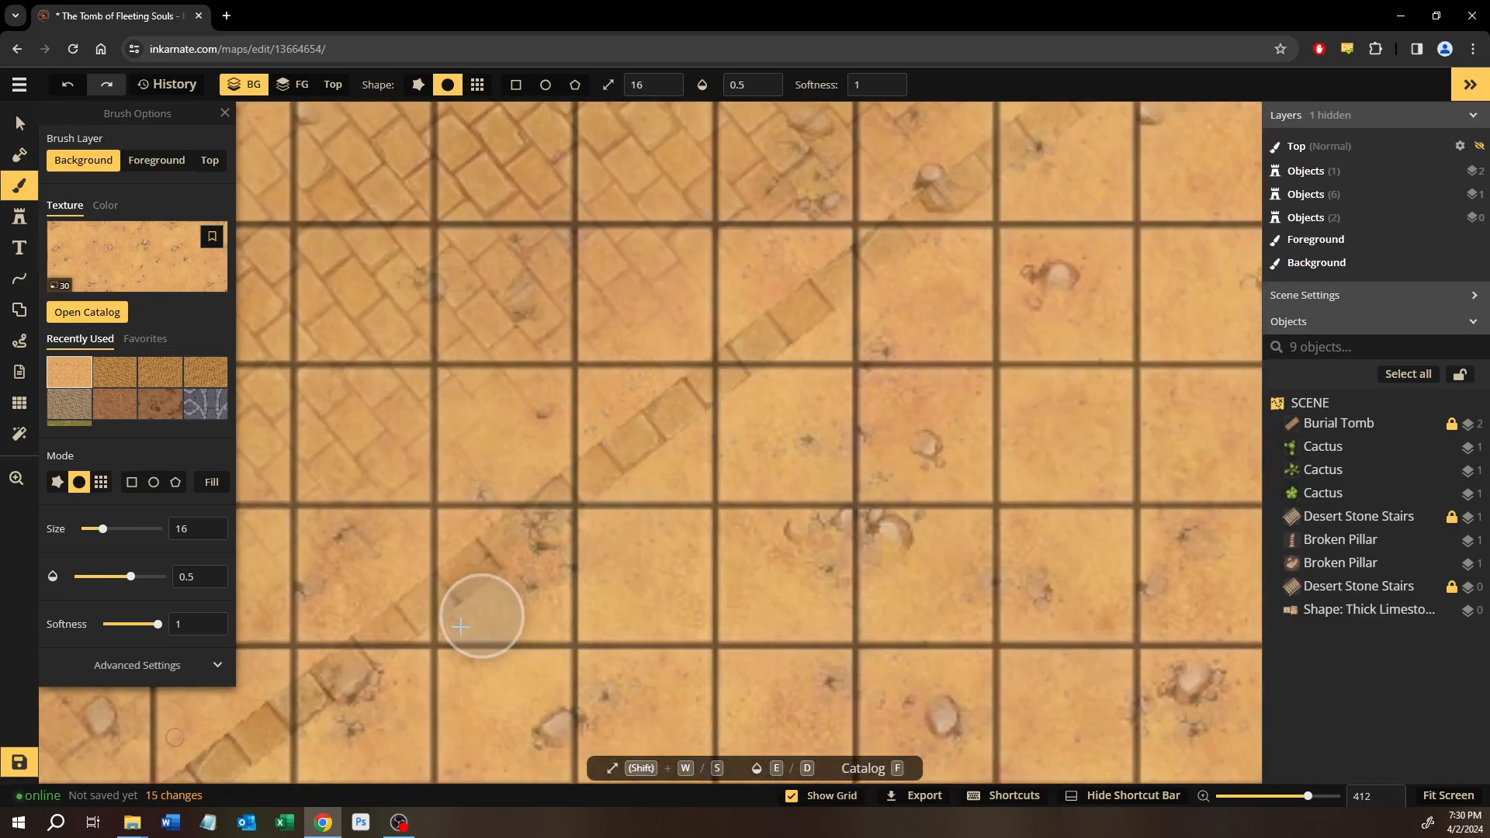
mouse_move(351, 697)
left_mouse_down()
mouse_move(317, 736)
mouse_move(246, 761)
mouse_move(198, 800)
left_mouse_up()
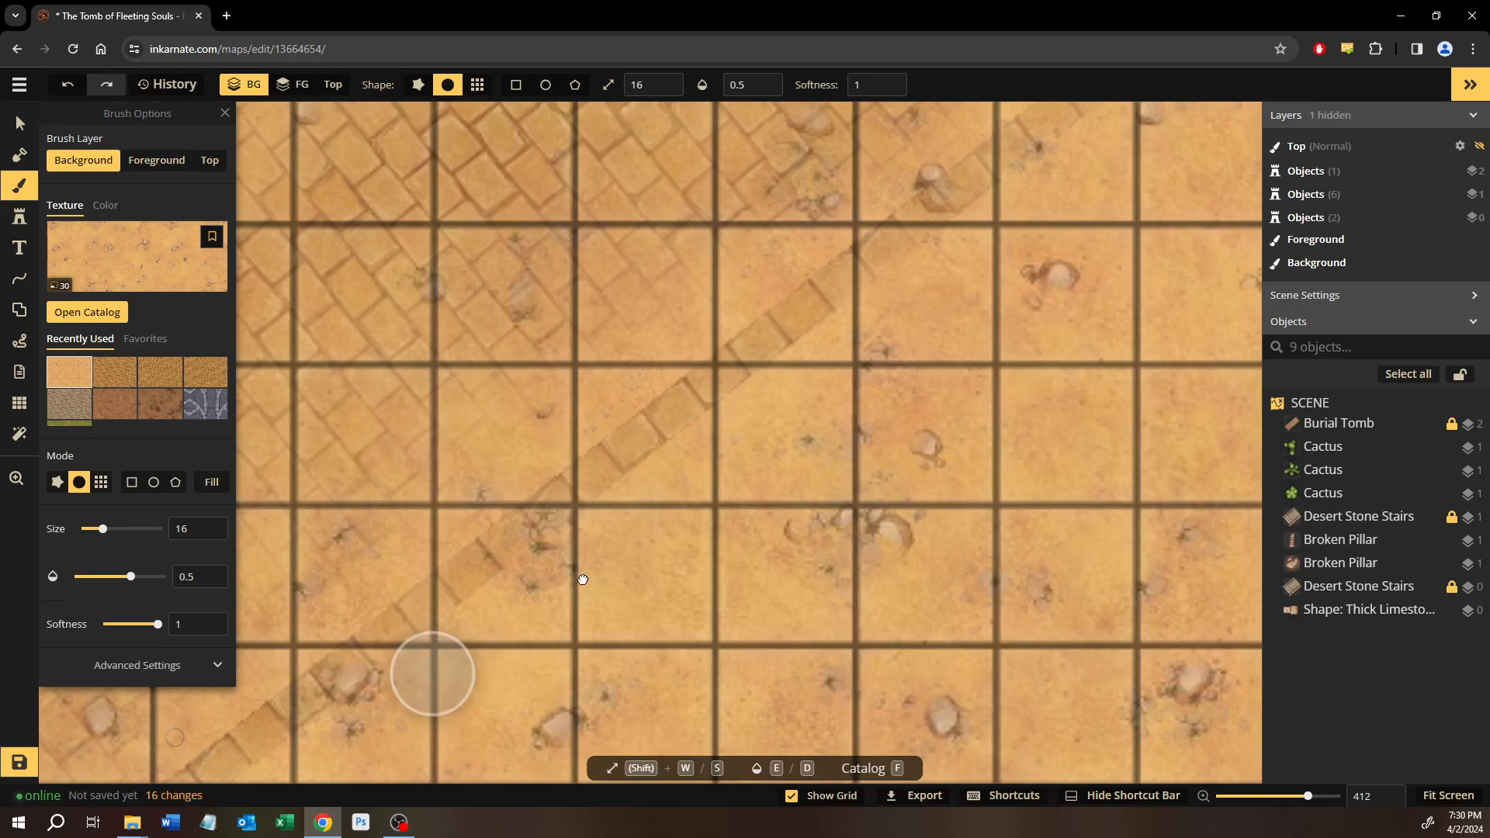
mouse_move(601, 568)
left_mouse_down()
mouse_move(913, 340)
mouse_move(1204, 179)
left_mouse_up()
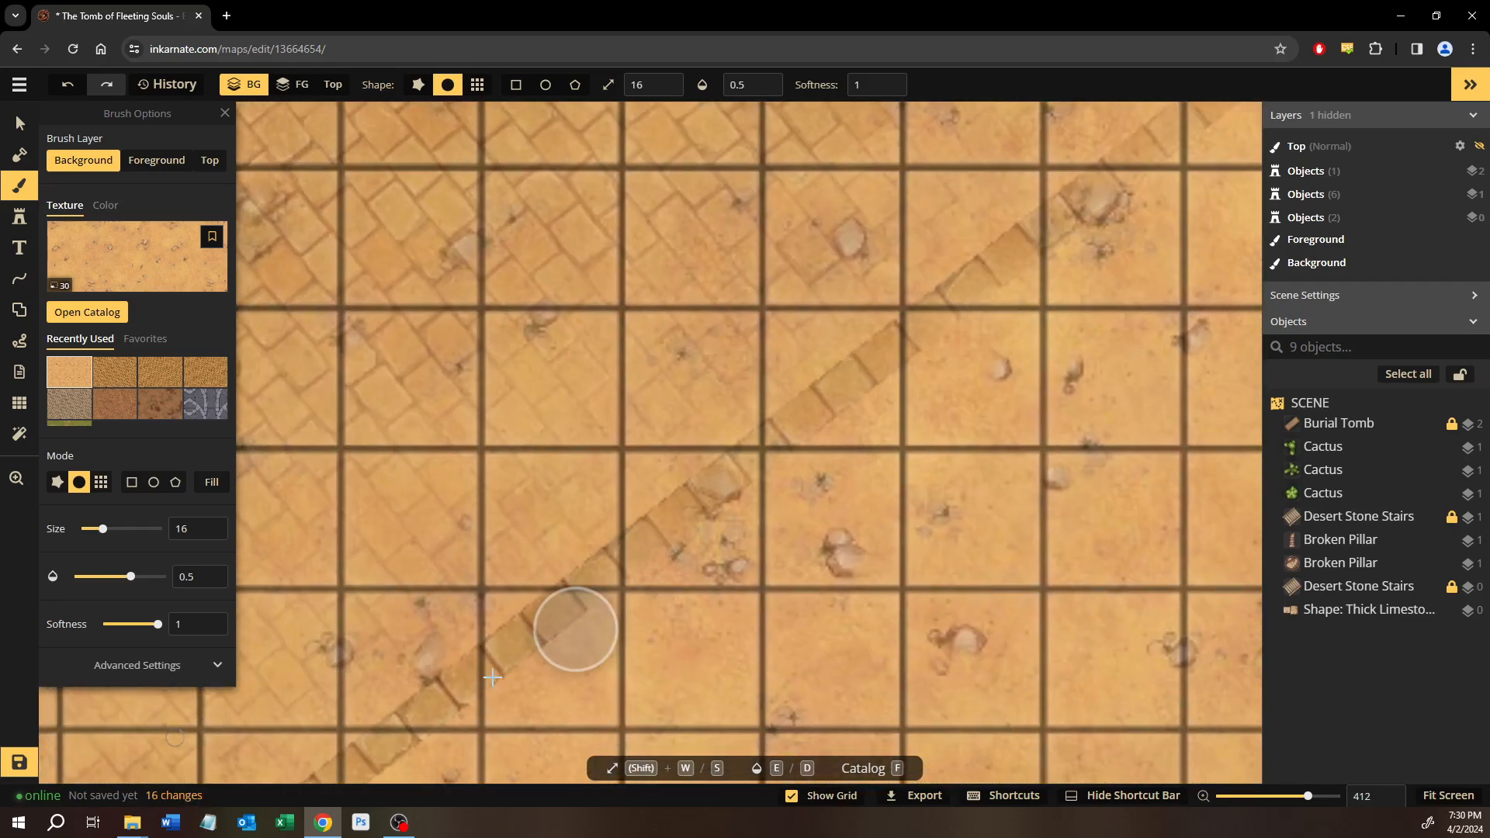
left_click_drag(465, 732, 536, 719)
left_click_drag(933, 513, 1249, 265)
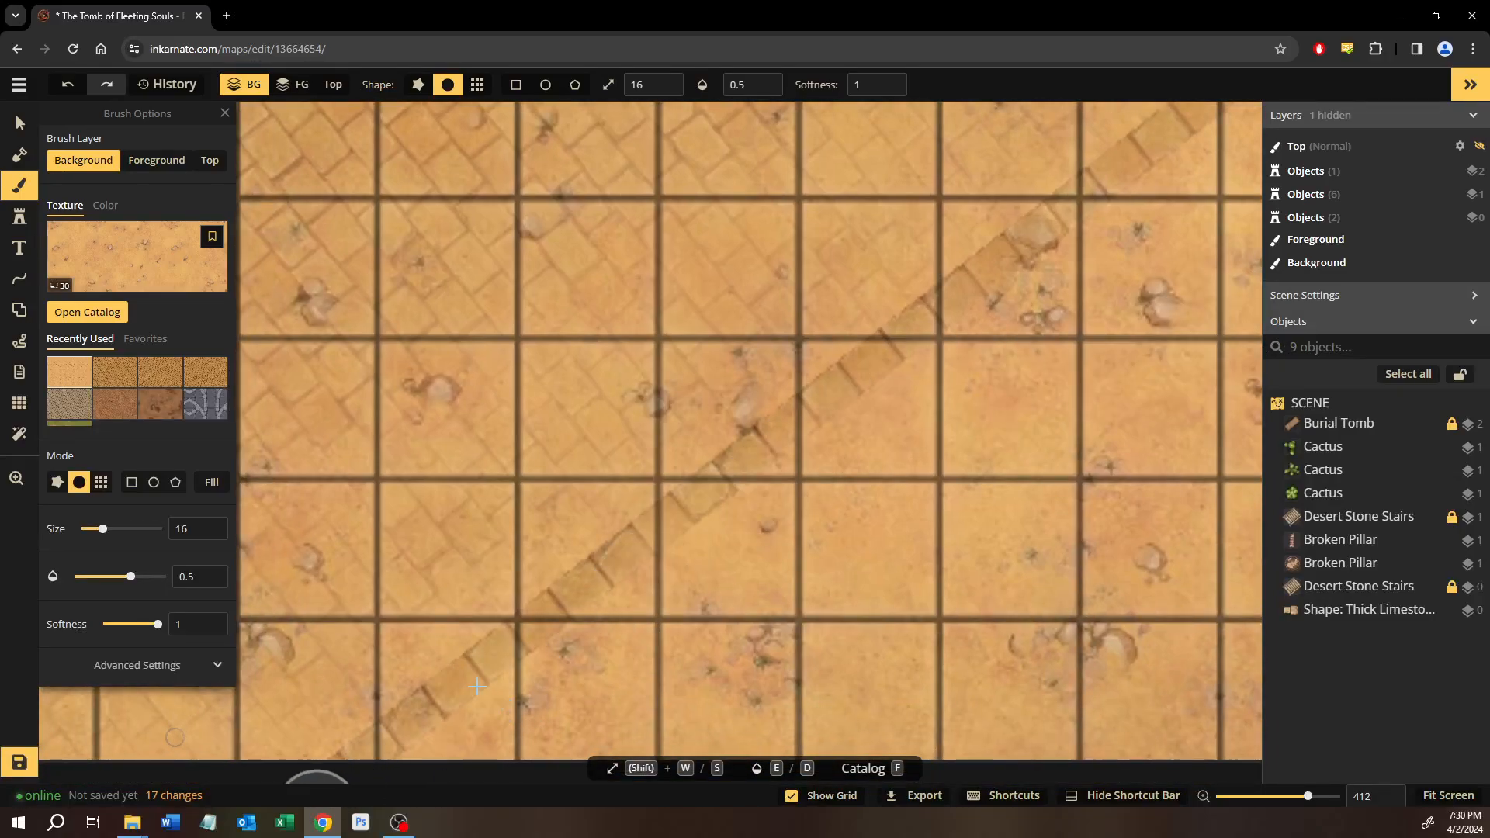
mouse_move(326, 745)
left_mouse_down()
mouse_move(543, 606)
mouse_move(1012, 223)
mouse_move(665, 636)
mouse_move(1096, 301)
left_mouse_up()
left_click_drag(670, 540, 741, 565)
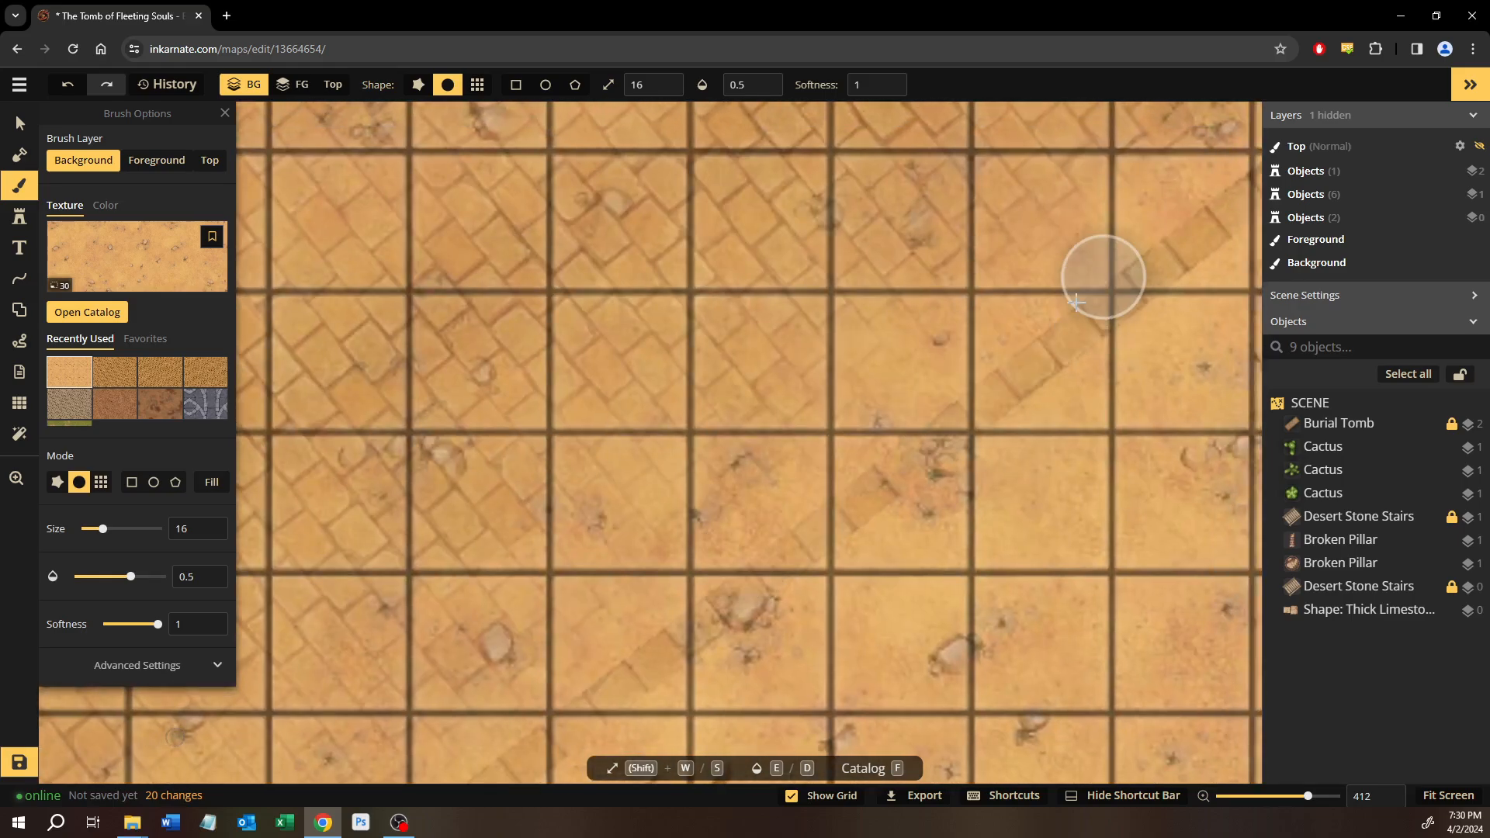
Add more sand over the lower border stones while working back up to the tomb's corner.
mouse_move(1076, 303)
left_mouse_down()
mouse_move(751, 565)
mouse_move(839, 498)
mouse_move(911, 483)
mouse_move(766, 649)
mouse_move(621, 745)
left_mouse_up()
scroll(751, 566, "up", 1)
left_click_drag(979, 437, 635, 676)
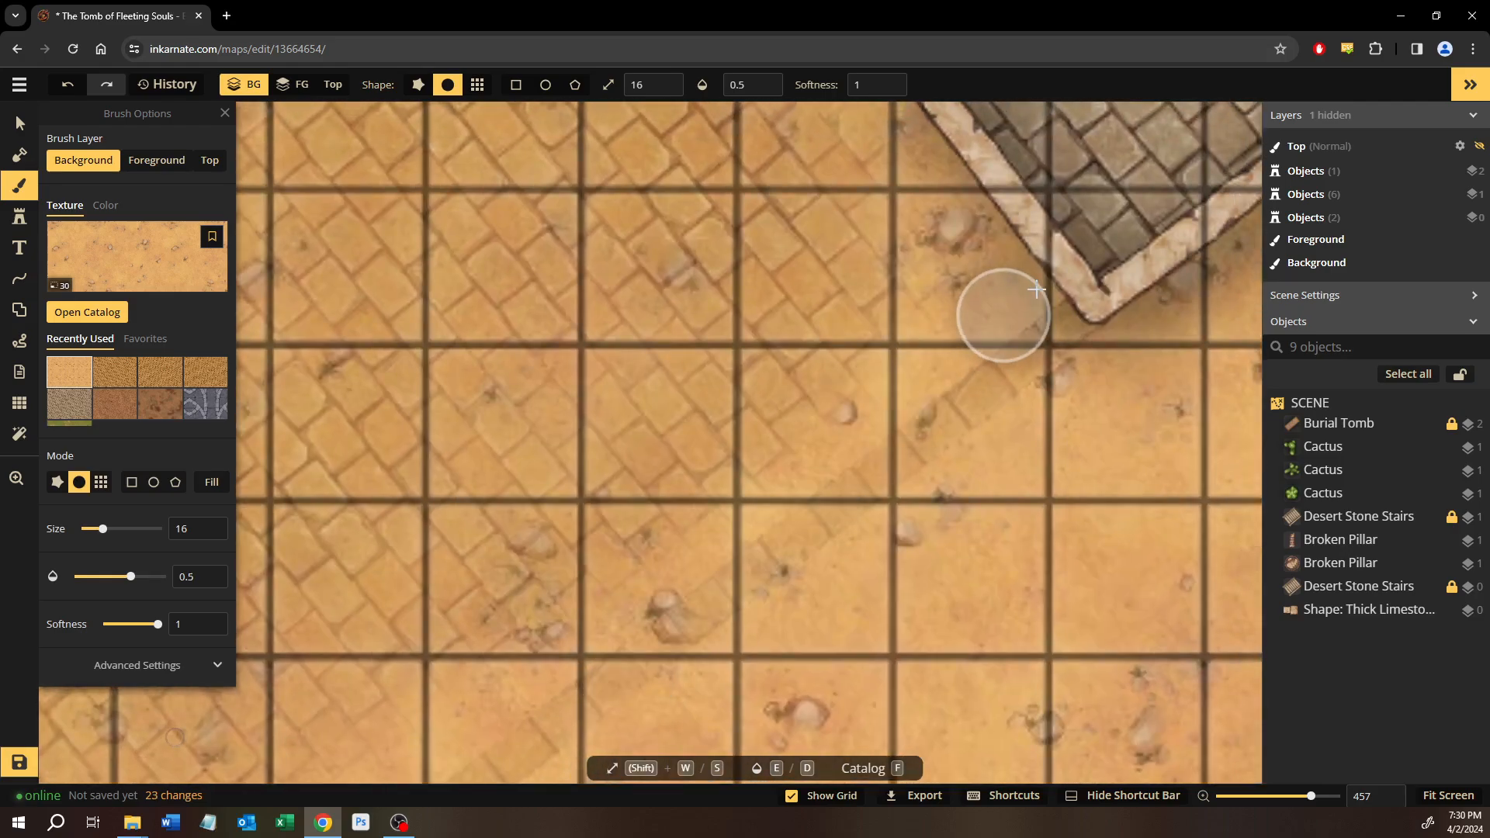
left_click_drag(1004, 364, 971, 447)
Paint sand at size 16 and opacity 0.5 over the upper walkway border from the tomb down to the map's lower edge.
scroll(957, 471, "down", 5)
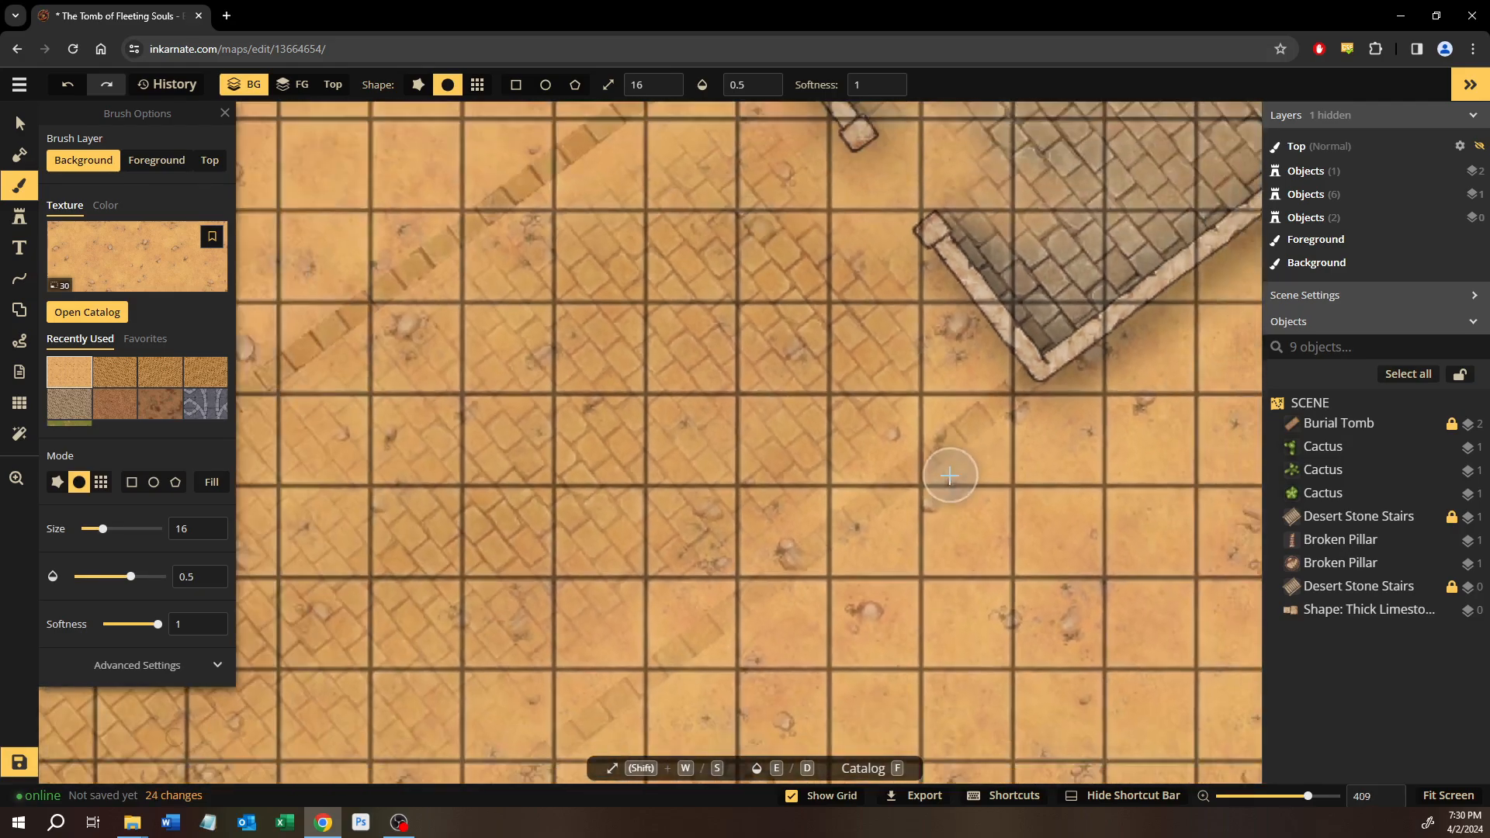
scroll(939, 481, "down", 20)
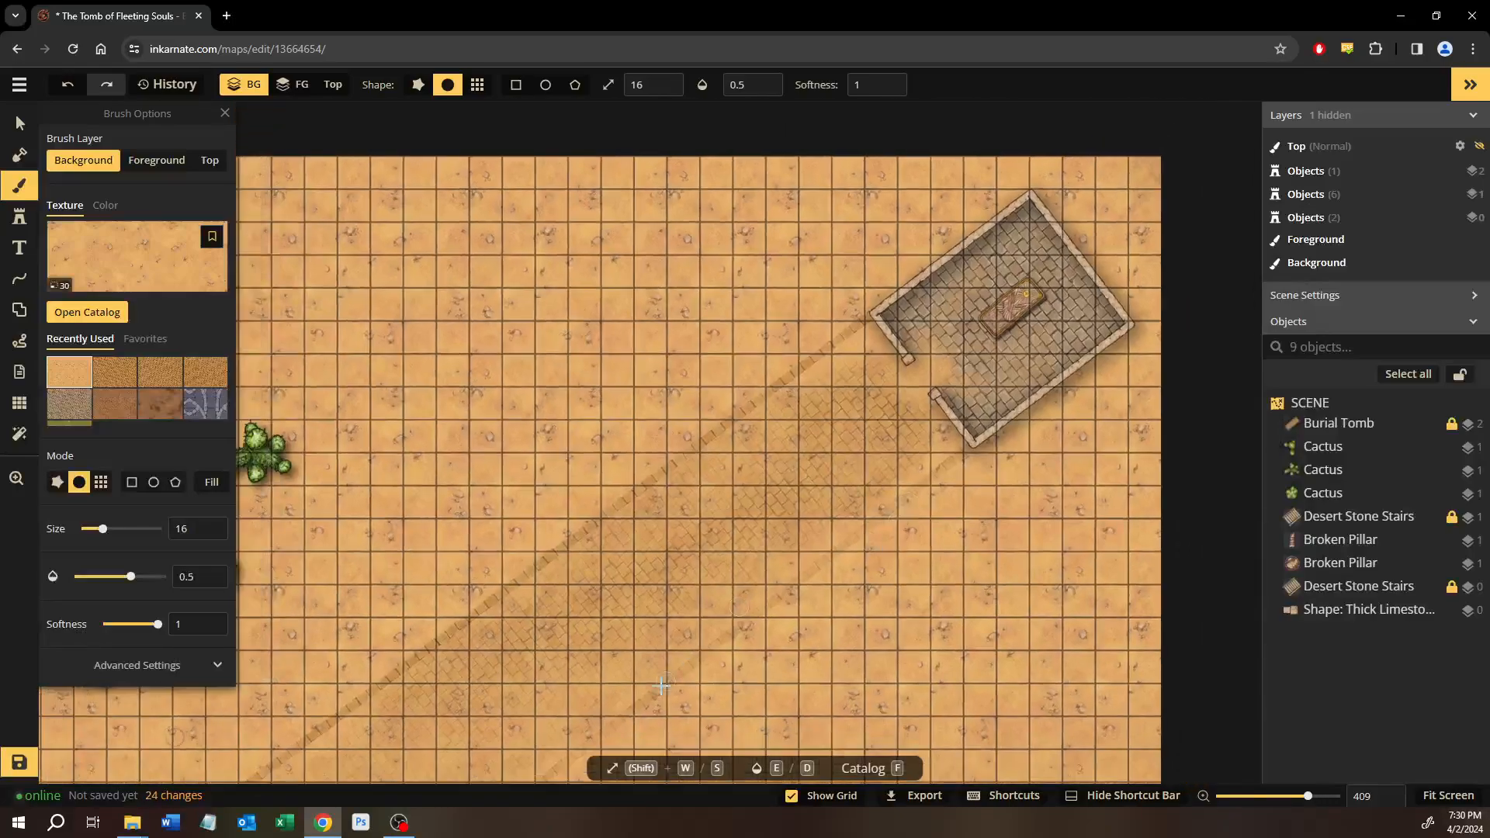
scroll(777, 466, "up", 6)
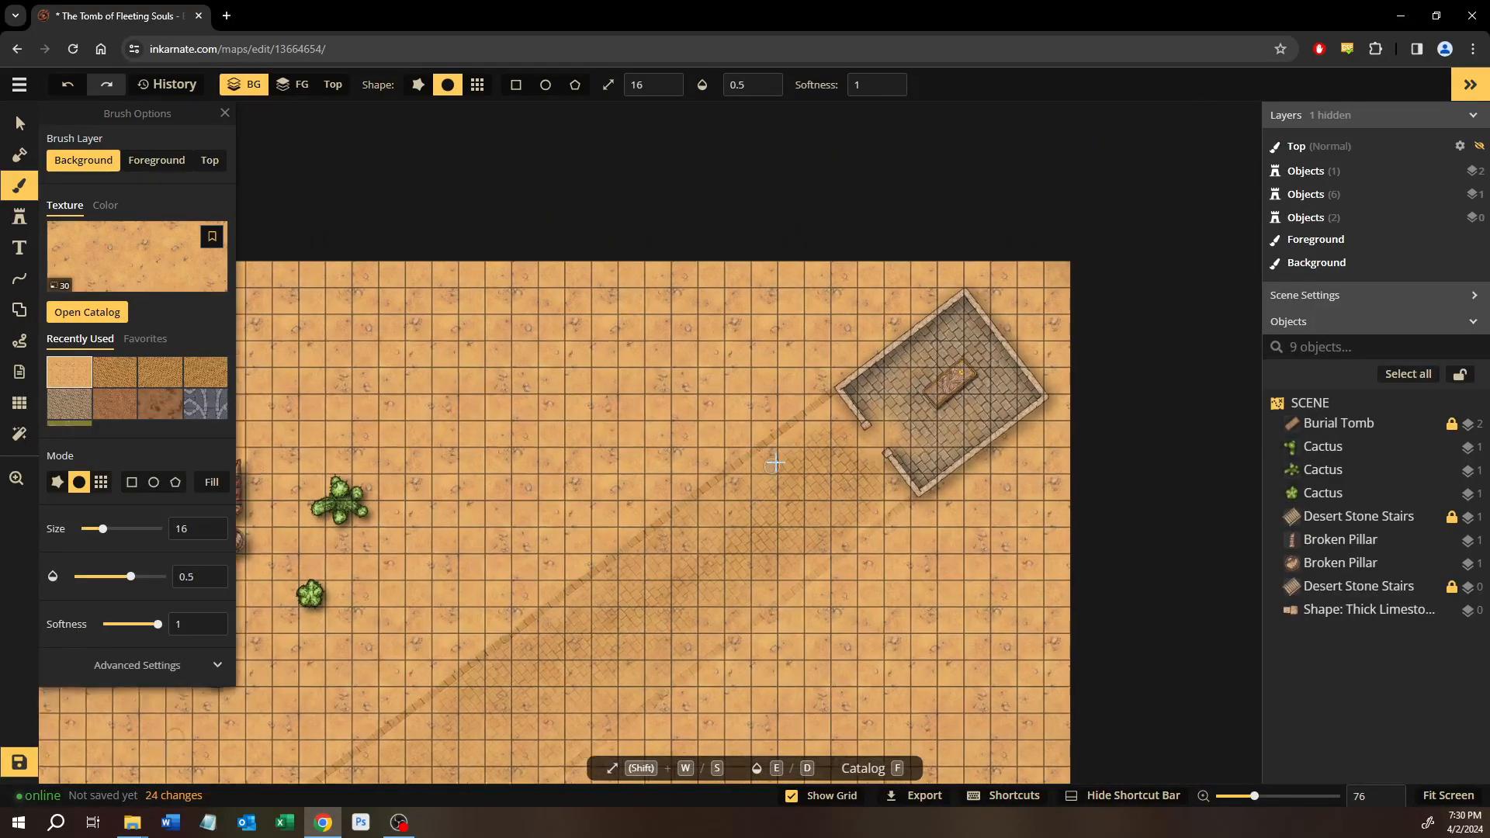
scroll(782, 480, "up", 17)
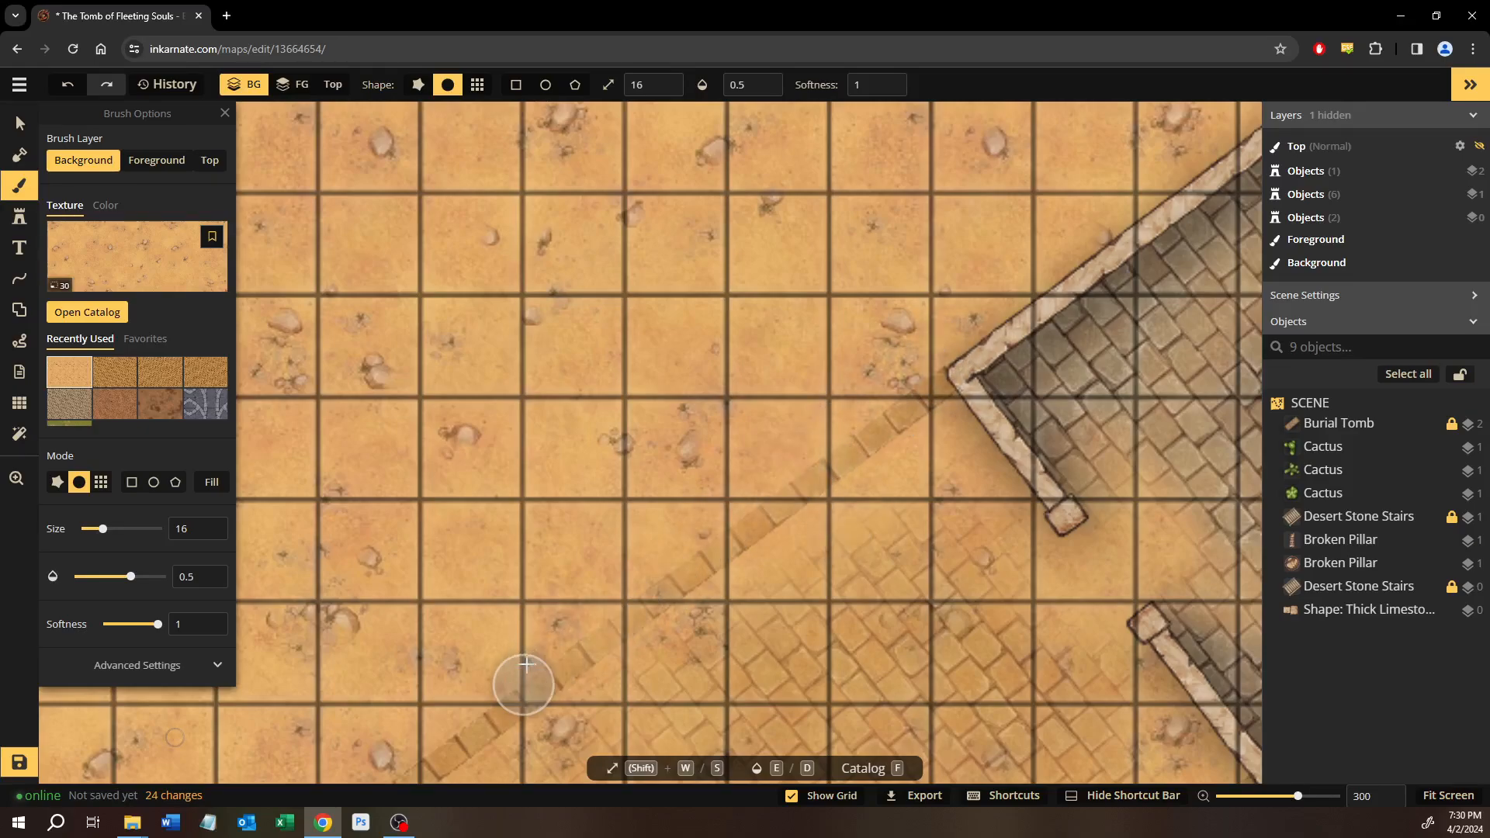
left_click_drag(525, 665, 1040, 321)
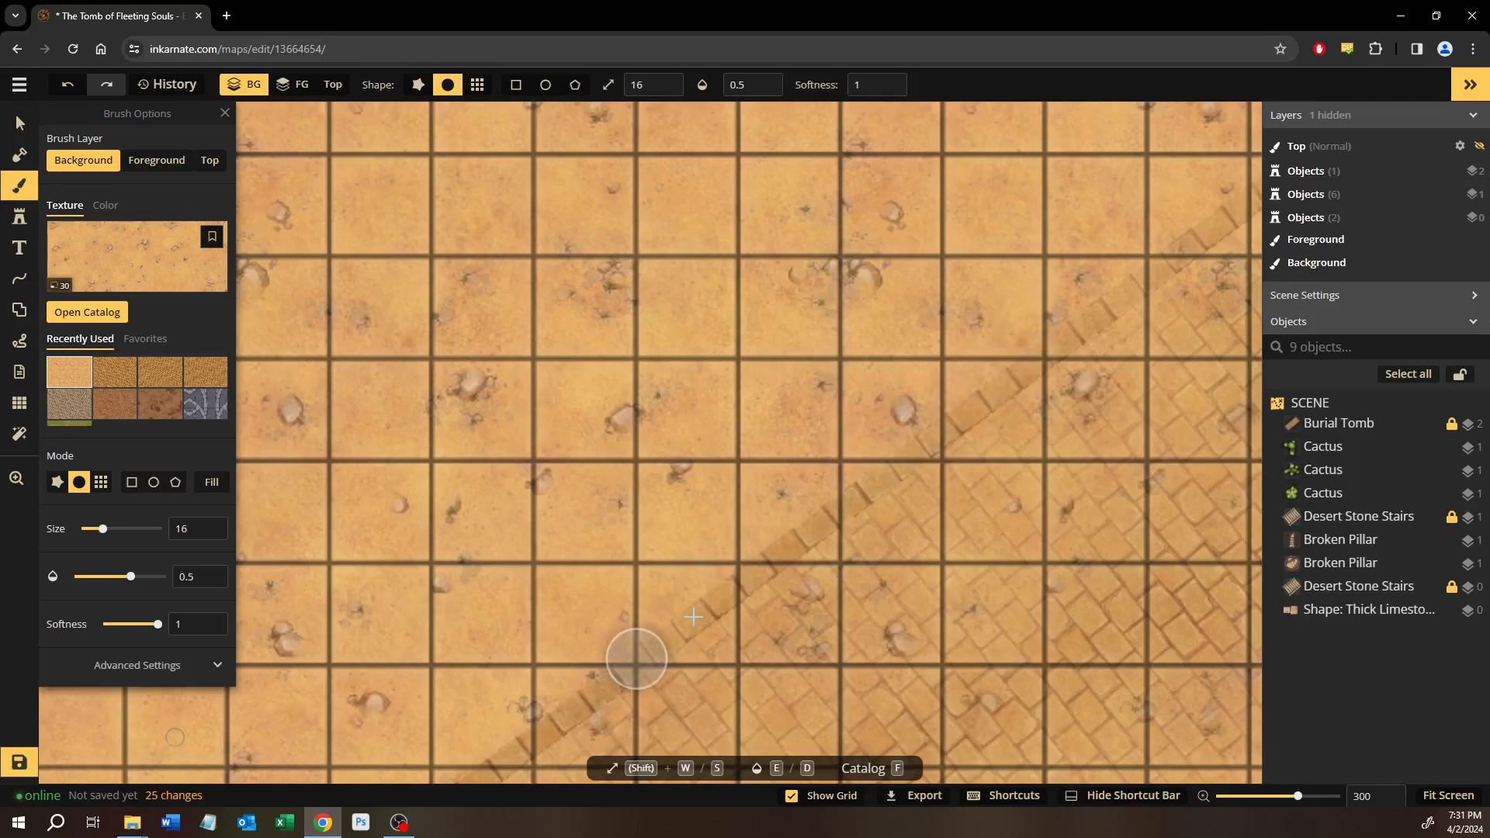
left_click_drag(829, 421, 964, 175)
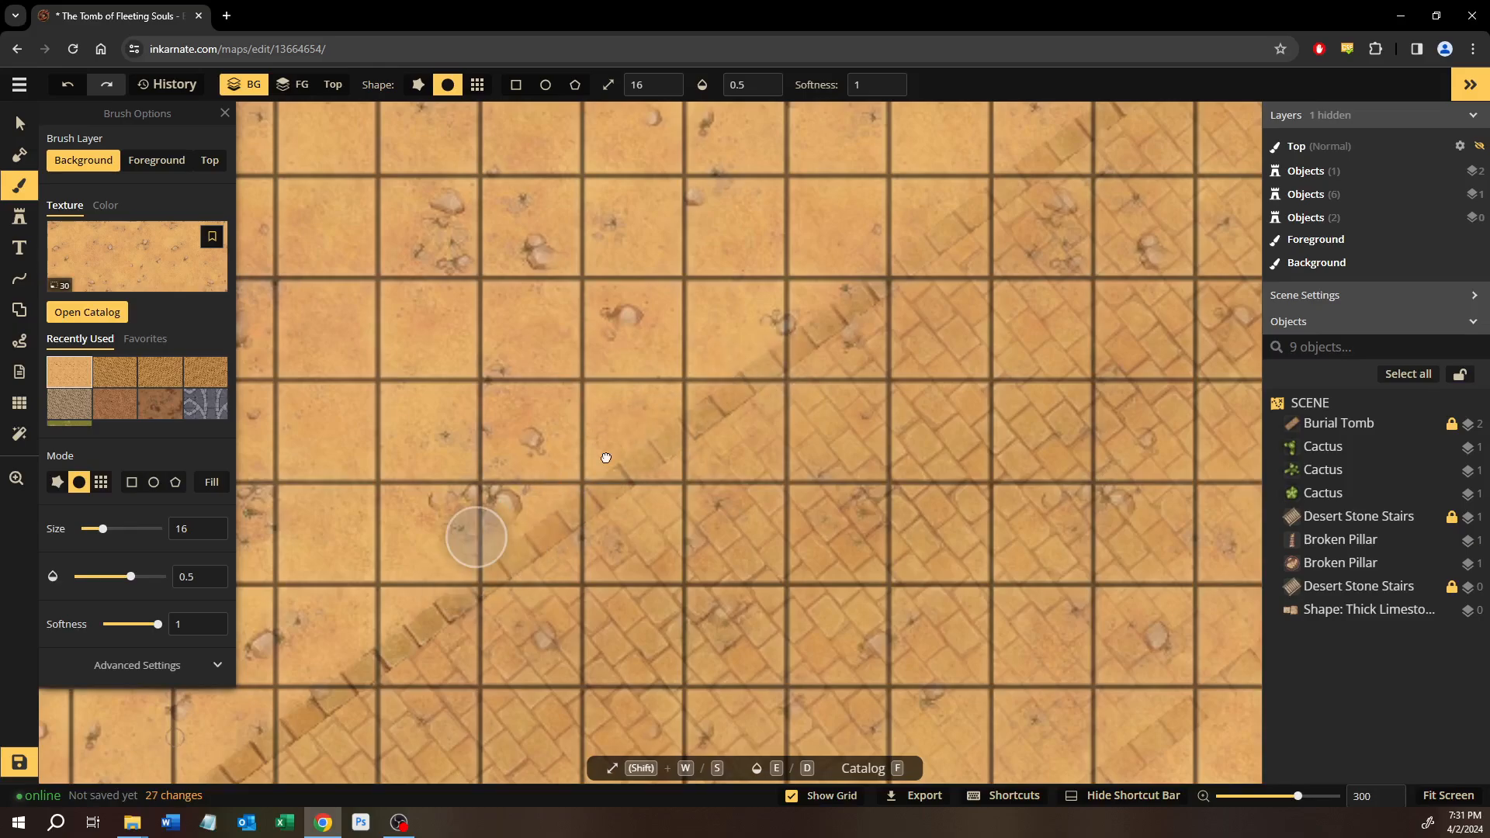
left_click_drag(607, 458, 989, 269)
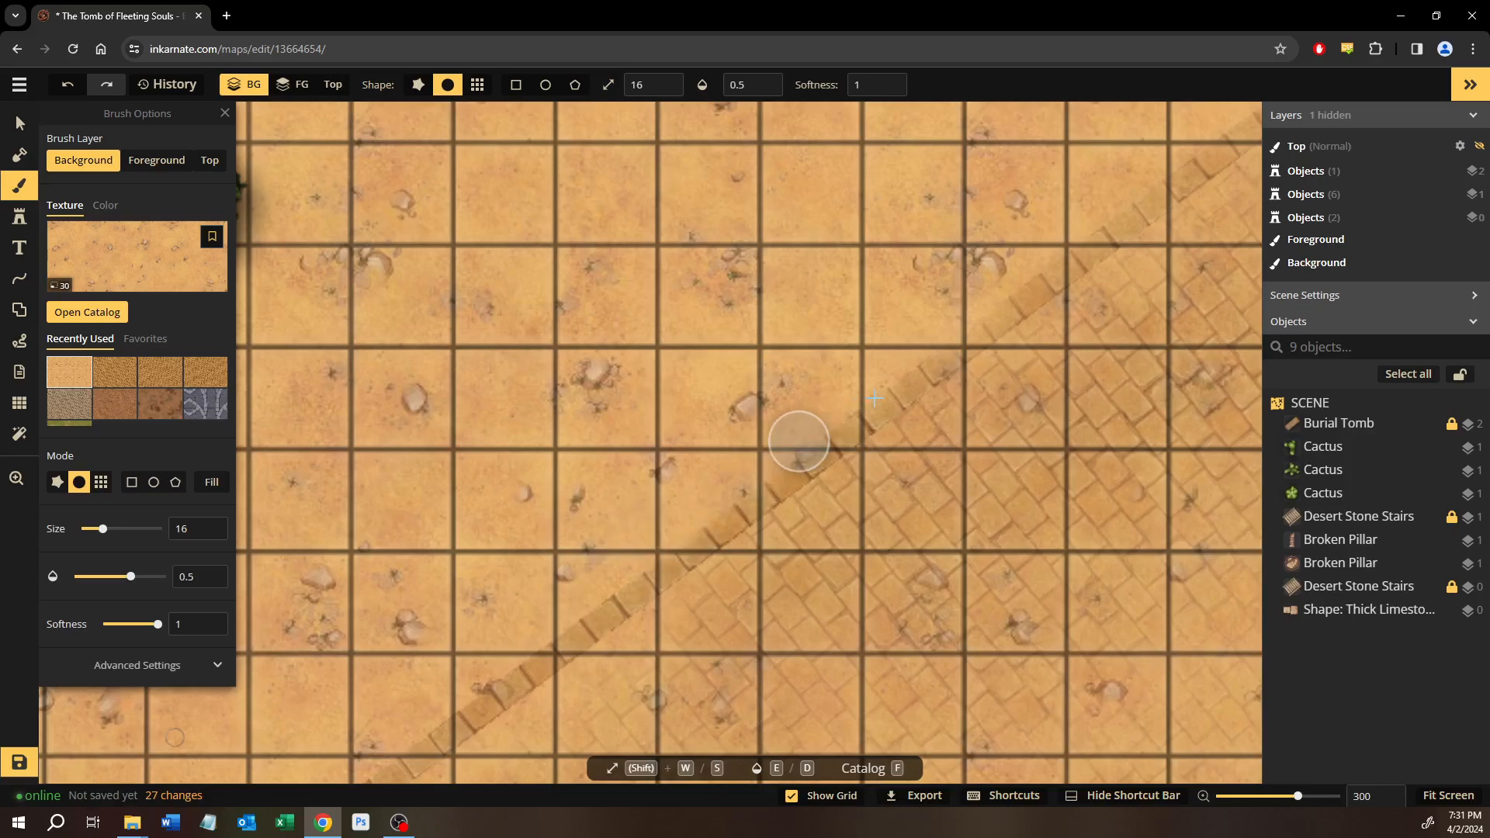
left_click_drag(874, 398, 930, 337)
left_click_drag(657, 426, 882, 257)
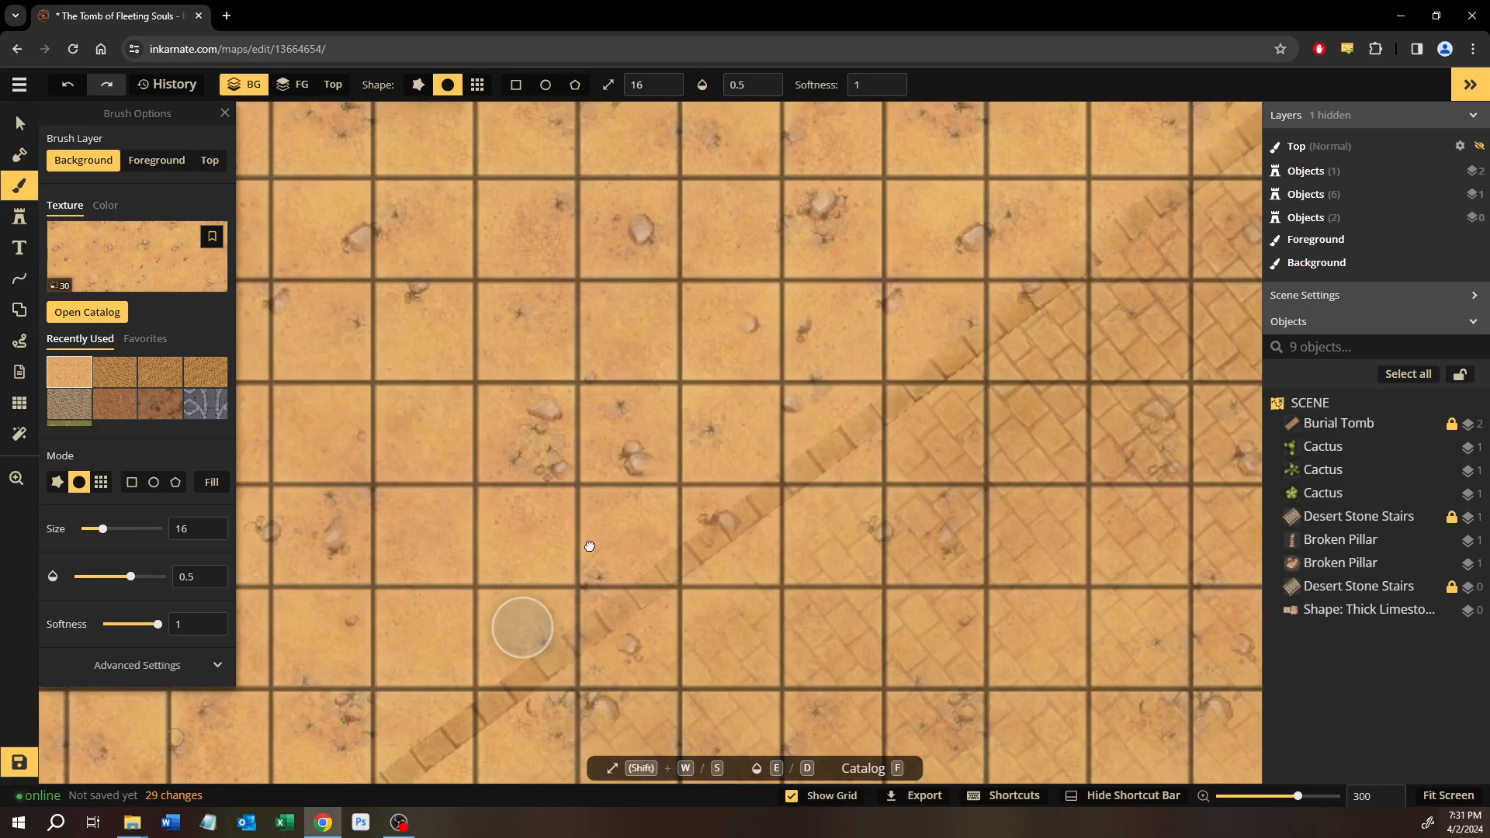
mouse_move(590, 546)
left_mouse_down()
mouse_move(808, 316)
mouse_move(835, 326)
mouse_move(765, 412)
mouse_move(652, 486)
left_mouse_up()
left_click_drag(650, 540, 1063, 223)
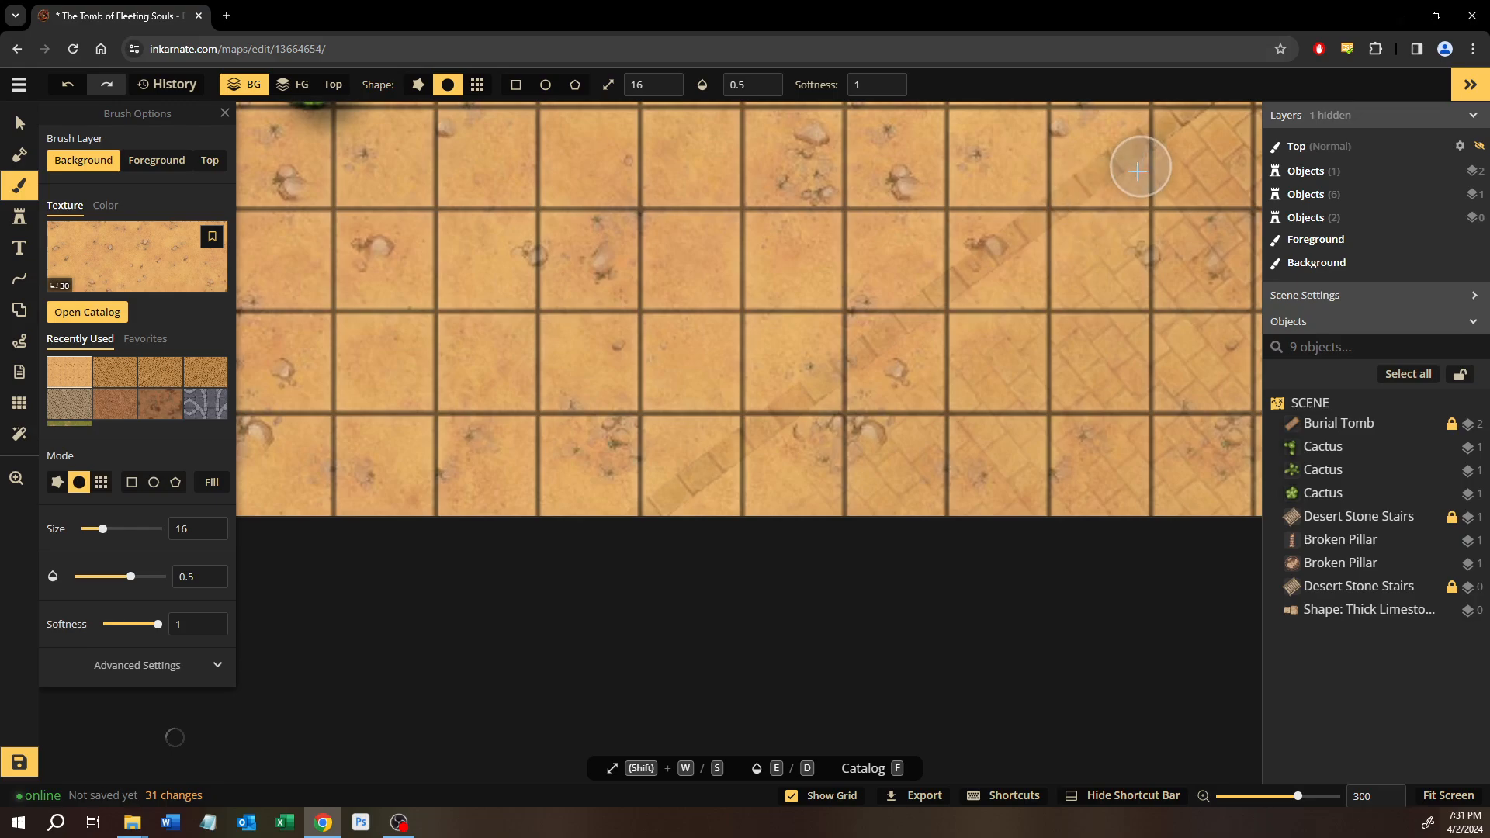
Add another layer of sand over patches of the upper border from the map's lower edge back up to the tomb.
left_click_drag(1141, 166, 649, 566)
scroll(652, 566, "up", 2)
mouse_move(691, 513)
left_mouse_down()
mouse_move(759, 445)
mouse_move(1080, 236)
left_mouse_up()
mouse_move(1068, 246)
left_mouse_down()
mouse_move(661, 556)
mouse_move(567, 580)
left_mouse_up()
mouse_move(602, 515)
left_mouse_down()
mouse_move(712, 440)
mouse_move(848, 380)
mouse_move(997, 256)
mouse_move(559, 585)
mouse_move(631, 495)
mouse_move(968, 282)
mouse_move(1015, 197)
mouse_move(1038, 189)
left_mouse_up()
mouse_move(1033, 193)
left_mouse_down()
mouse_move(958, 235)
mouse_move(450, 646)
left_mouse_up()
left_click_drag(735, 498, 716, 511)
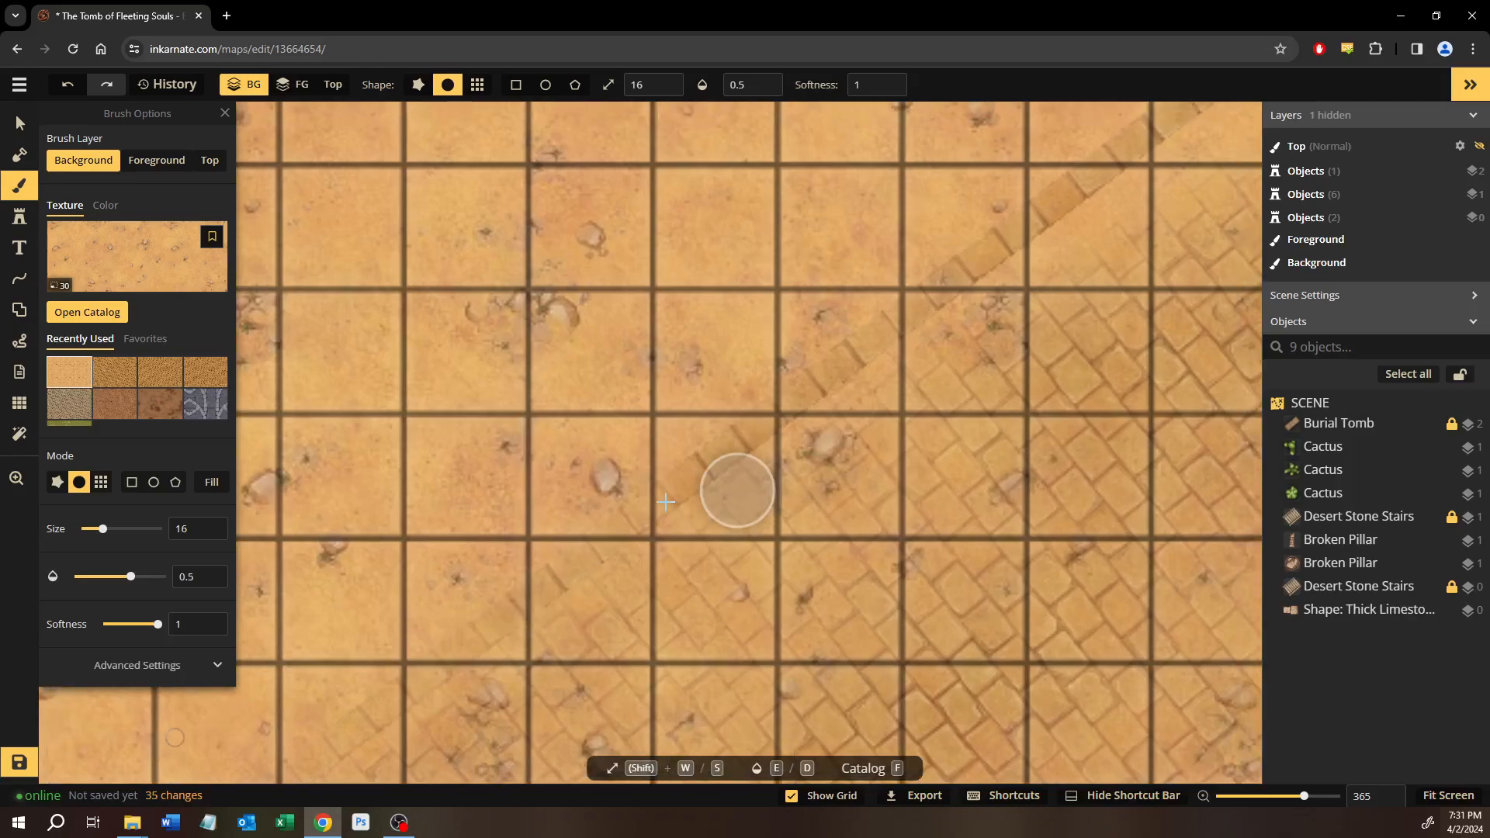
left_click_drag(1017, 246, 1087, 183)
mouse_move(844, 362)
left_mouse_down()
mouse_move(688, 548)
mouse_move(423, 725)
left_mouse_up()
scroll(435, 714, "up", 1)
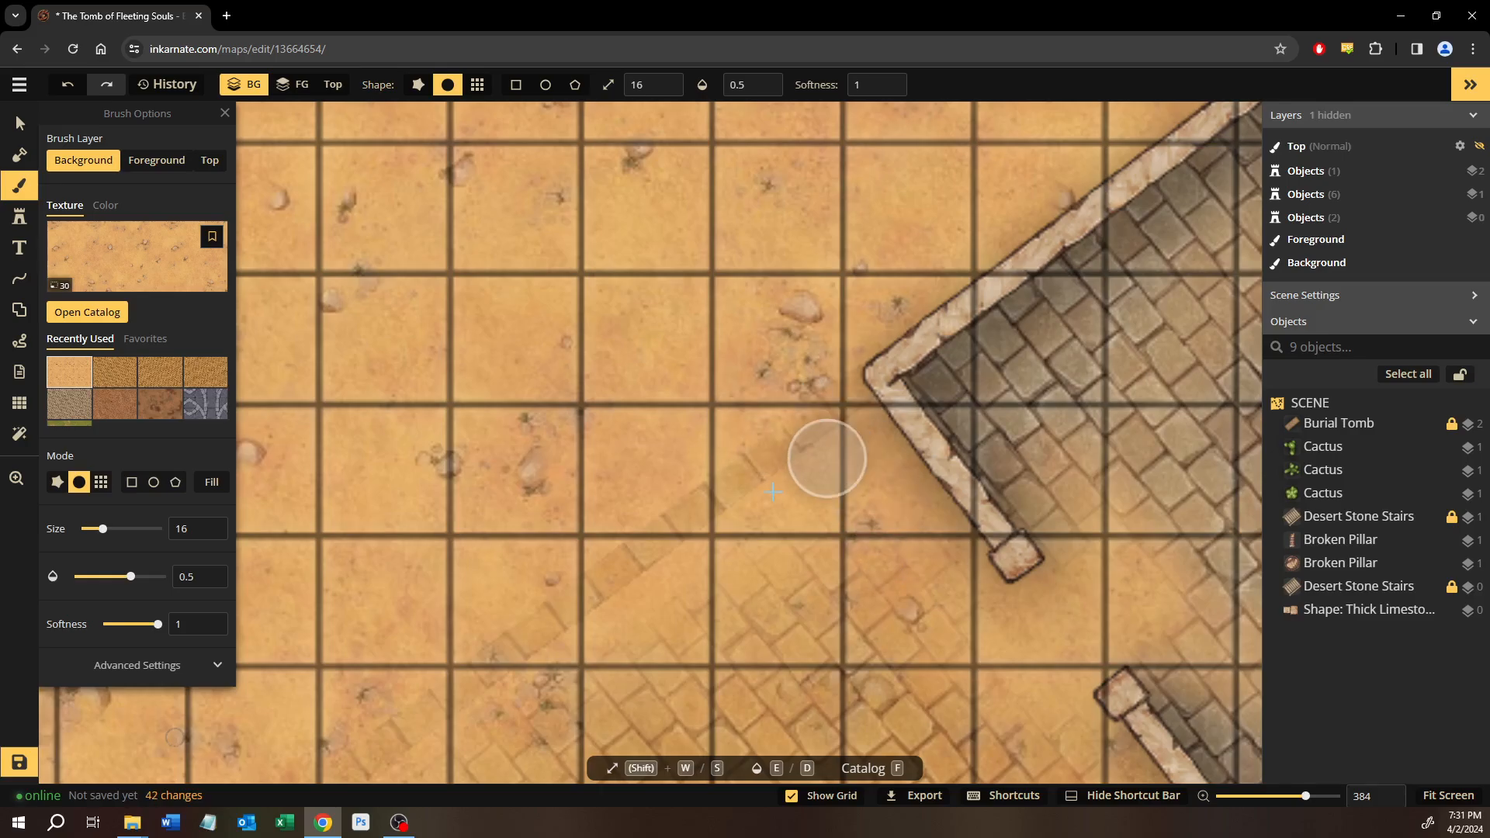
left_click_drag(801, 548, 629, 313)
Dab extra sand over the still distinct lower border stones between the walkway's middle and the tomb.
scroll(676, 466, "down", 6)
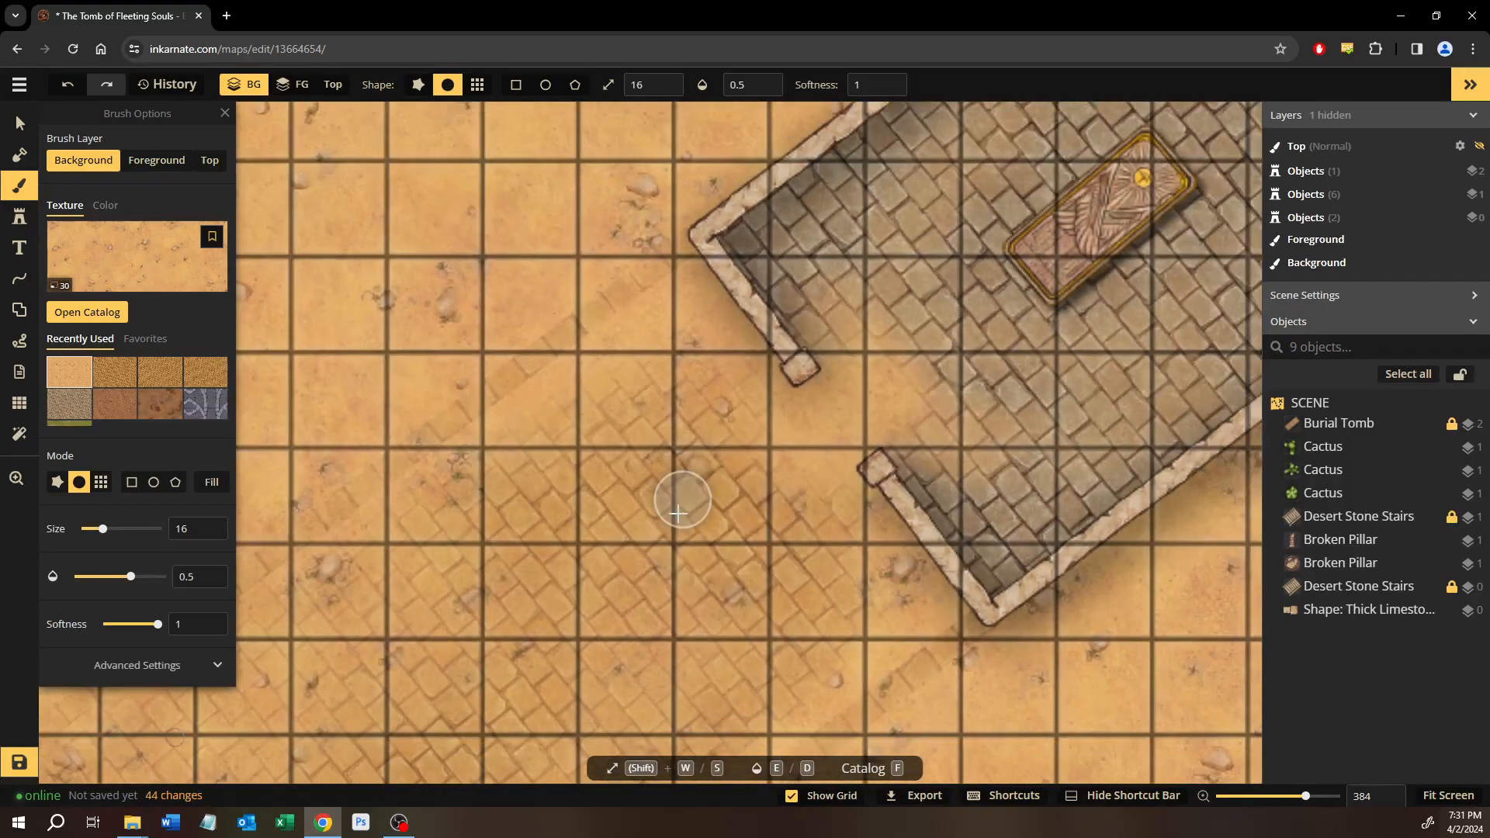
left_click_drag(600, 592, 965, 277)
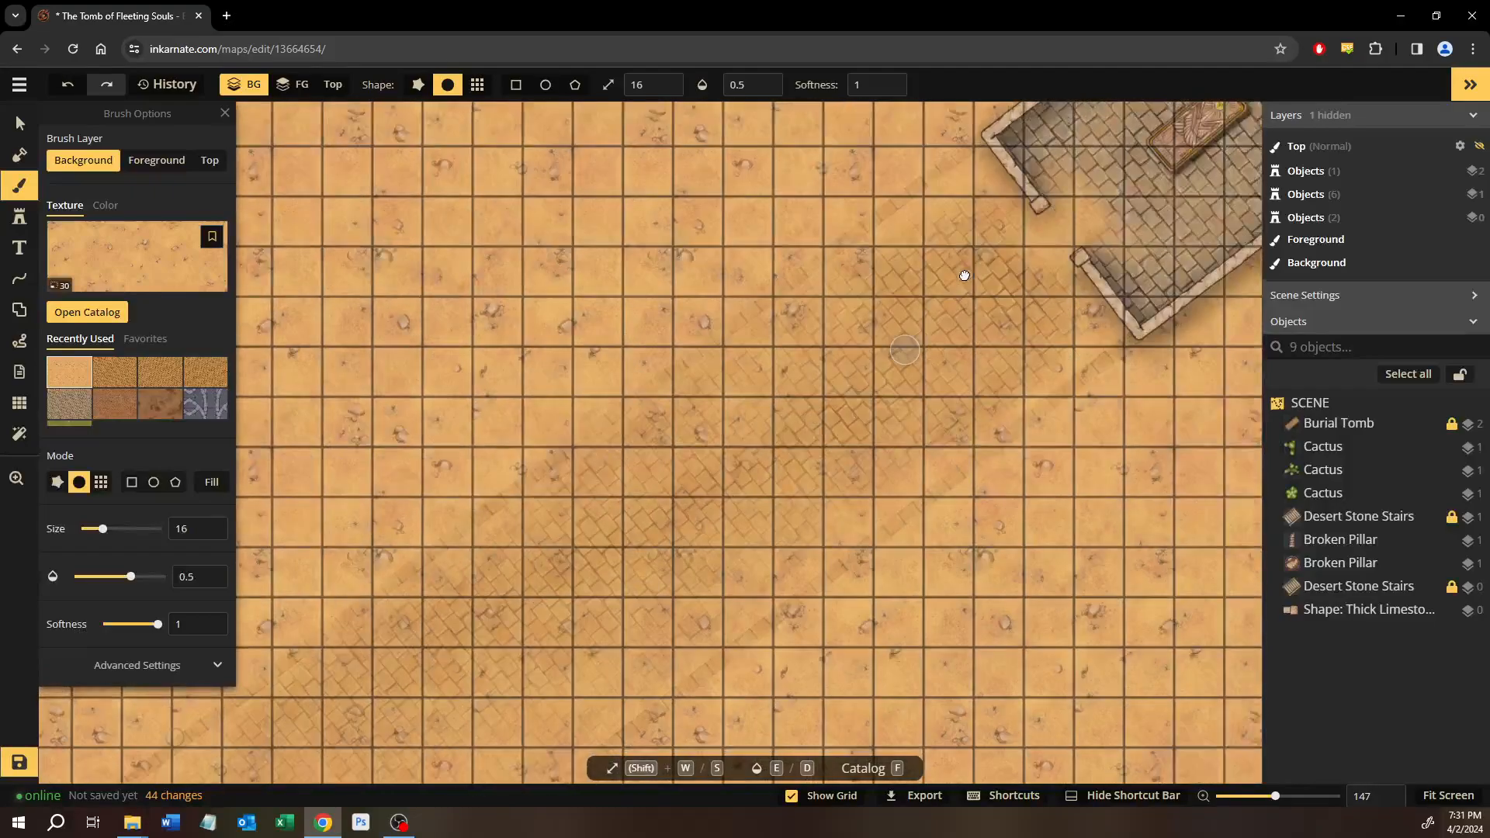
left_click_drag(840, 515, 644, 501)
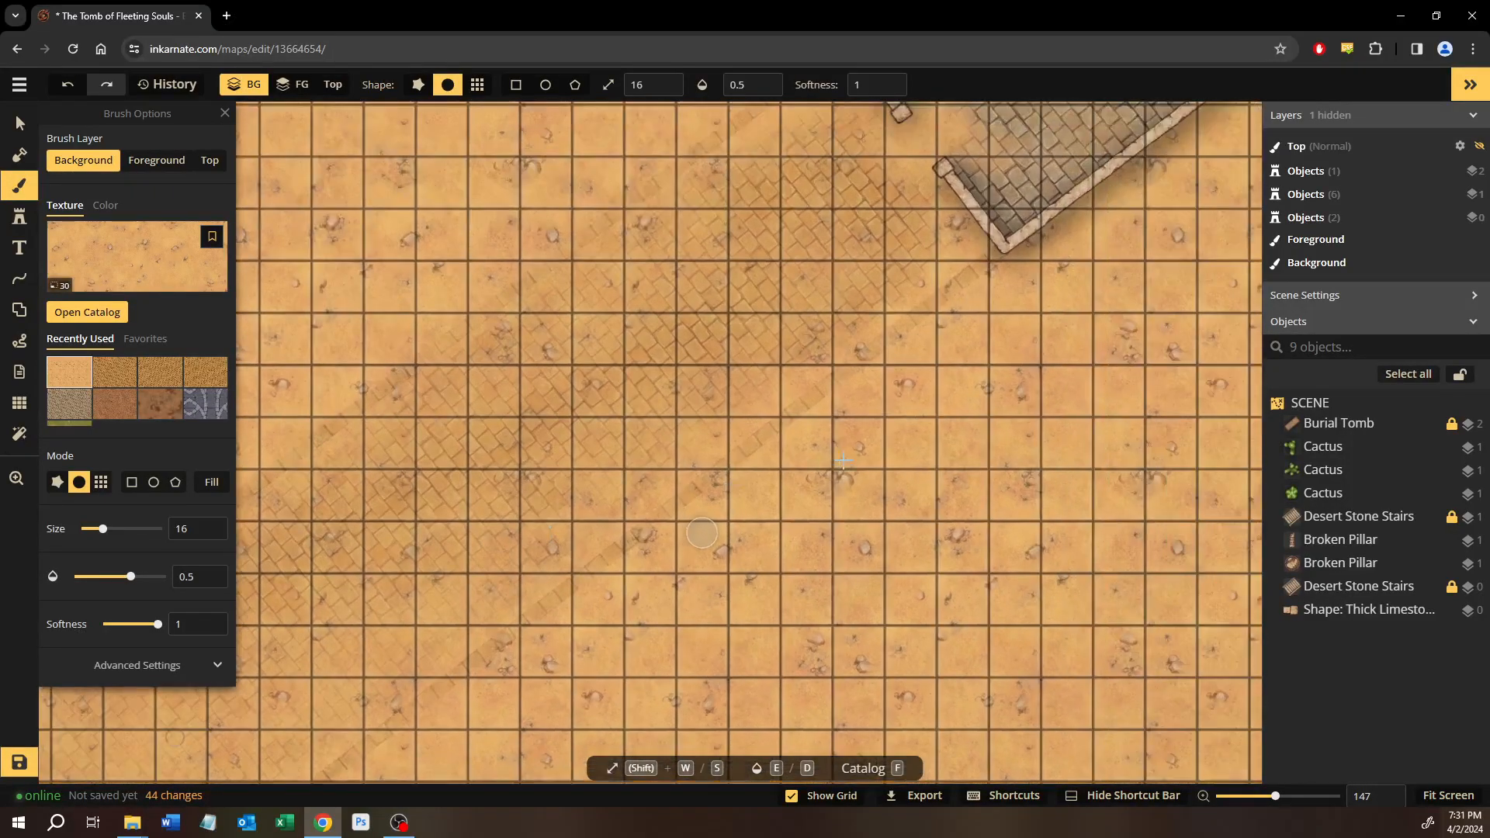
scroll(847, 454, "up", 5)
scroll(843, 454, "up", 2)
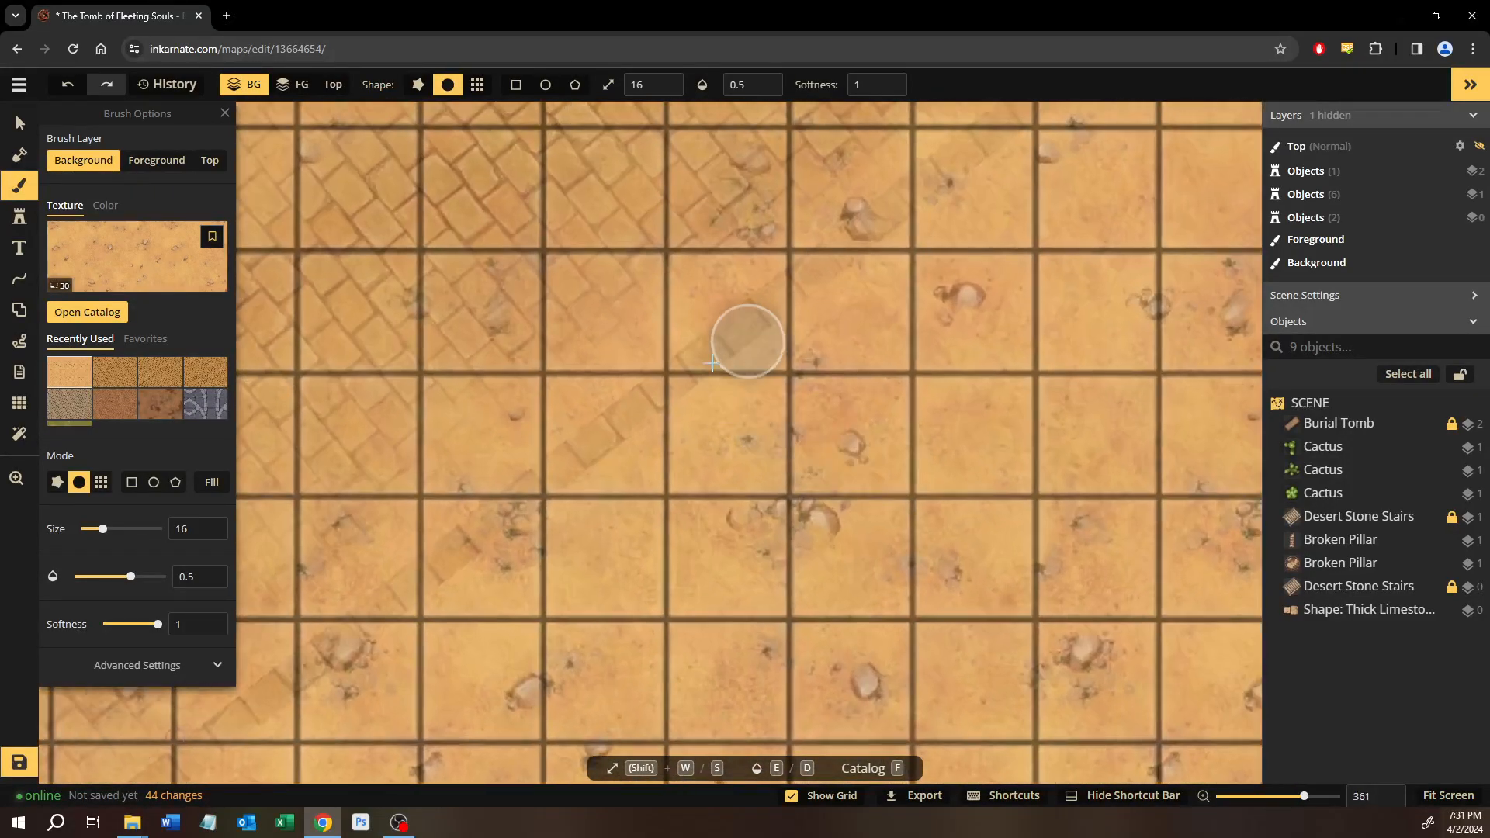
left_click_drag(985, 395, 712, 757)
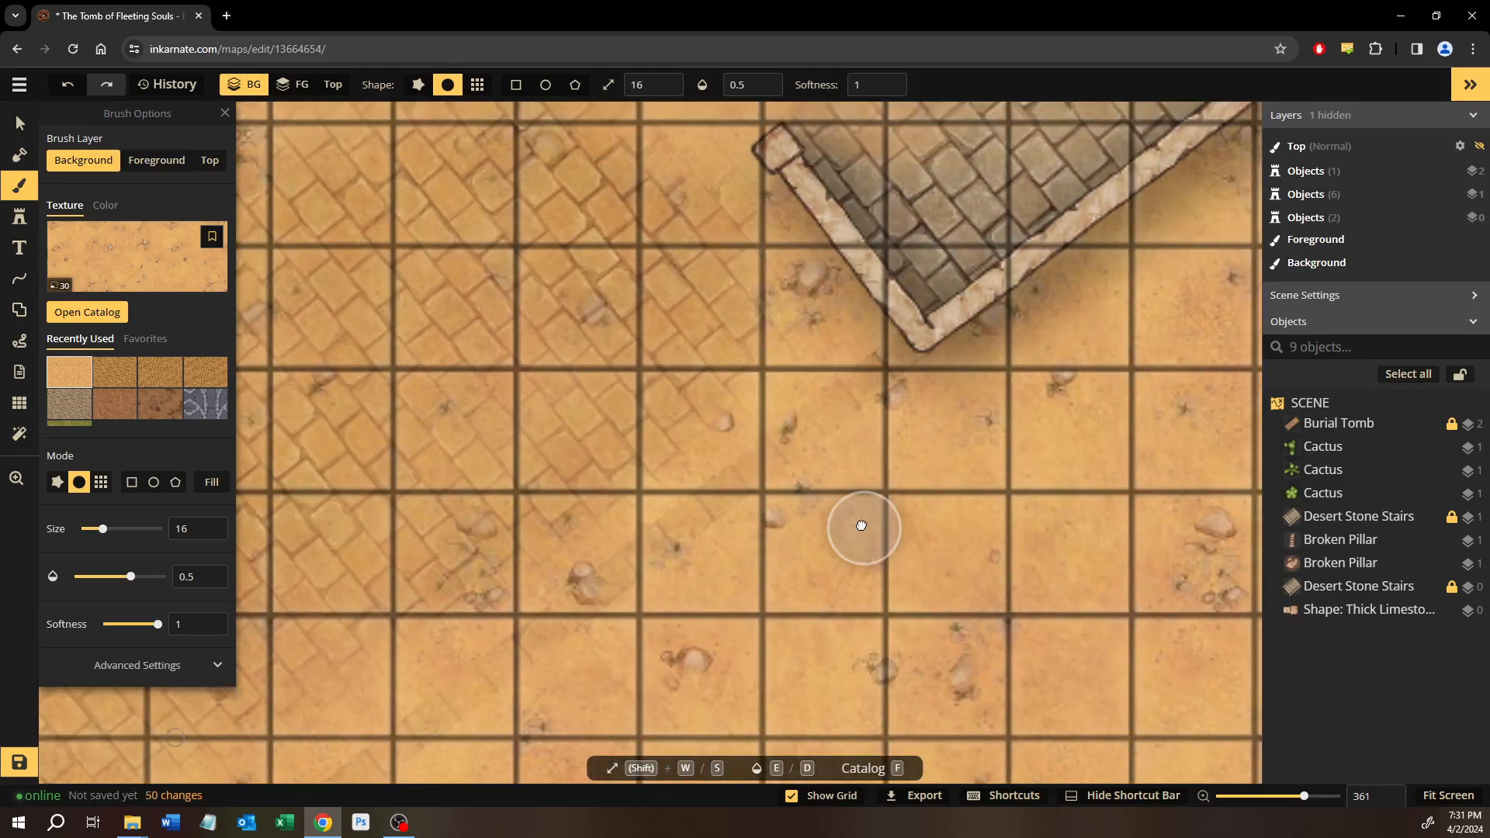
Soften the remaining lower border stones toward the map's lower edge with more sand and review the whole walkway.
left_click_drag(861, 525, 1091, 295)
scroll(776, 534, "down", 3)
left_click_drag(678, 599, 1001, 348)
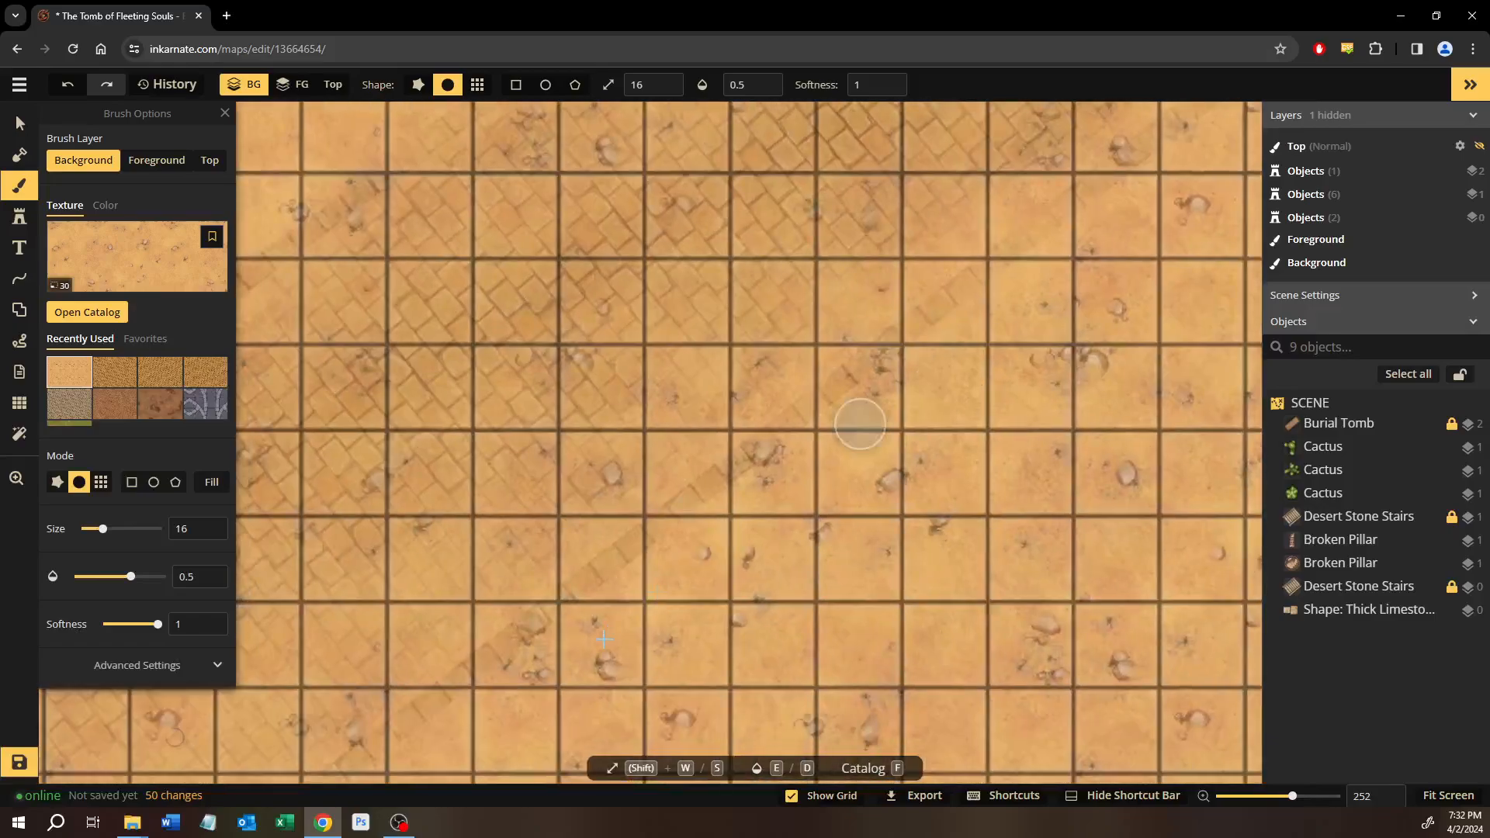
scroll(604, 639, "up", 2)
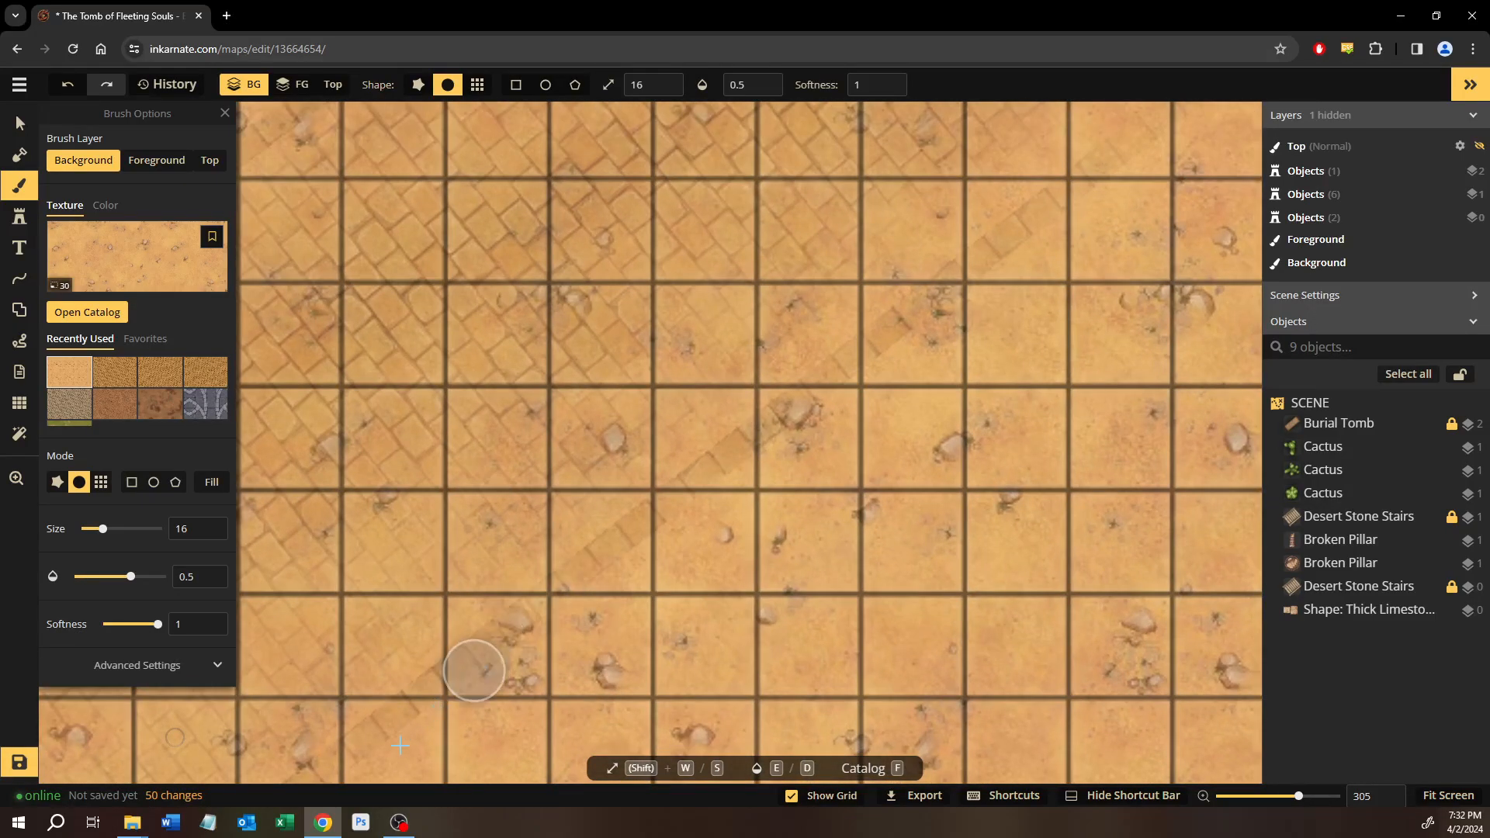
mouse_move(474, 670)
left_mouse_down()
mouse_move(402, 747)
mouse_move(432, 672)
mouse_move(666, 493)
left_mouse_up()
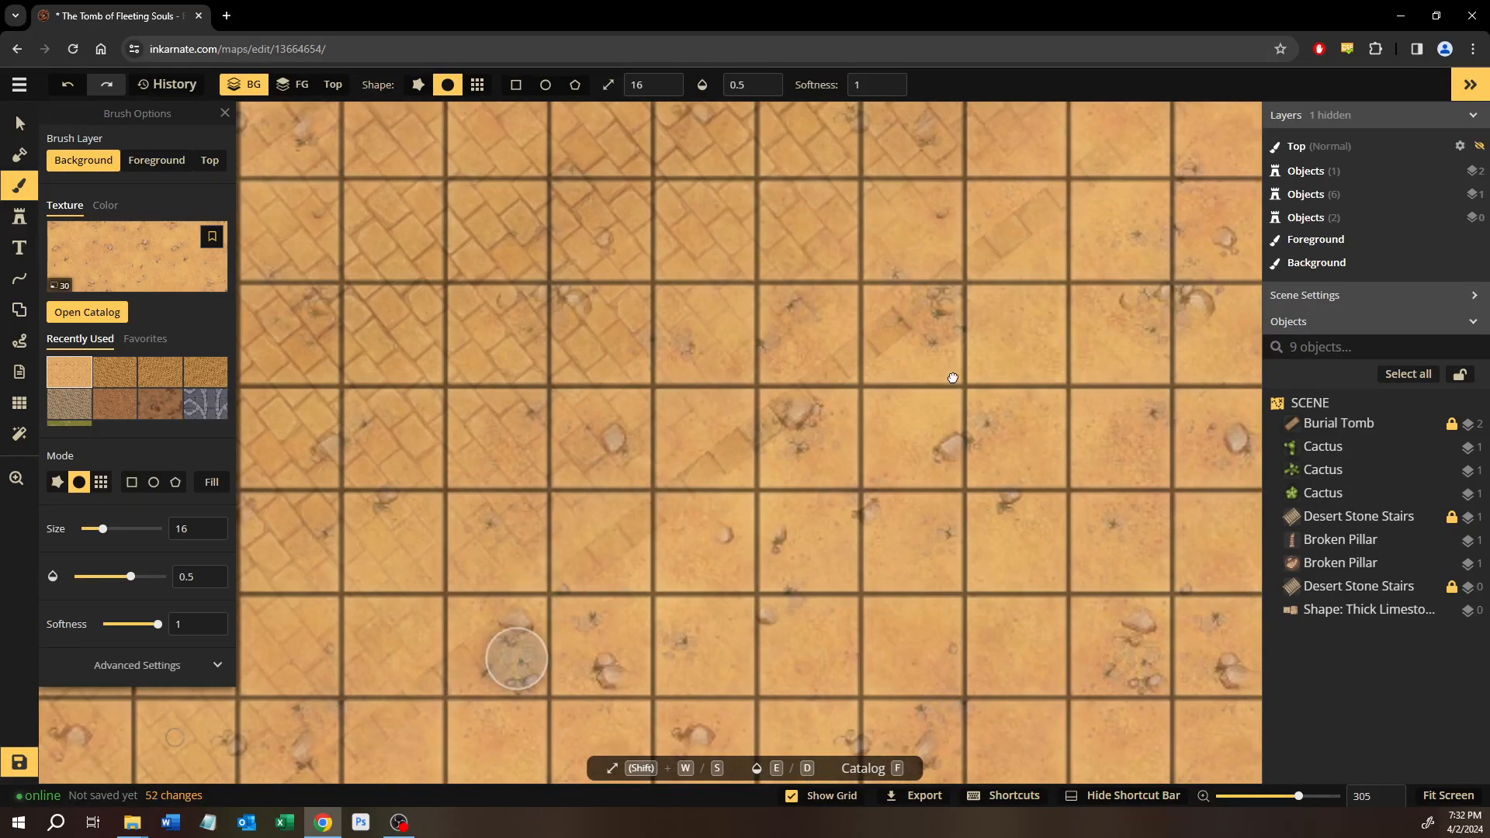
left_click_drag(954, 378, 991, 342)
mouse_move(738, 559)
left_mouse_down()
mouse_move(796, 493)
mouse_move(792, 453)
left_mouse_up()
scroll(948, 507, "down", 6)
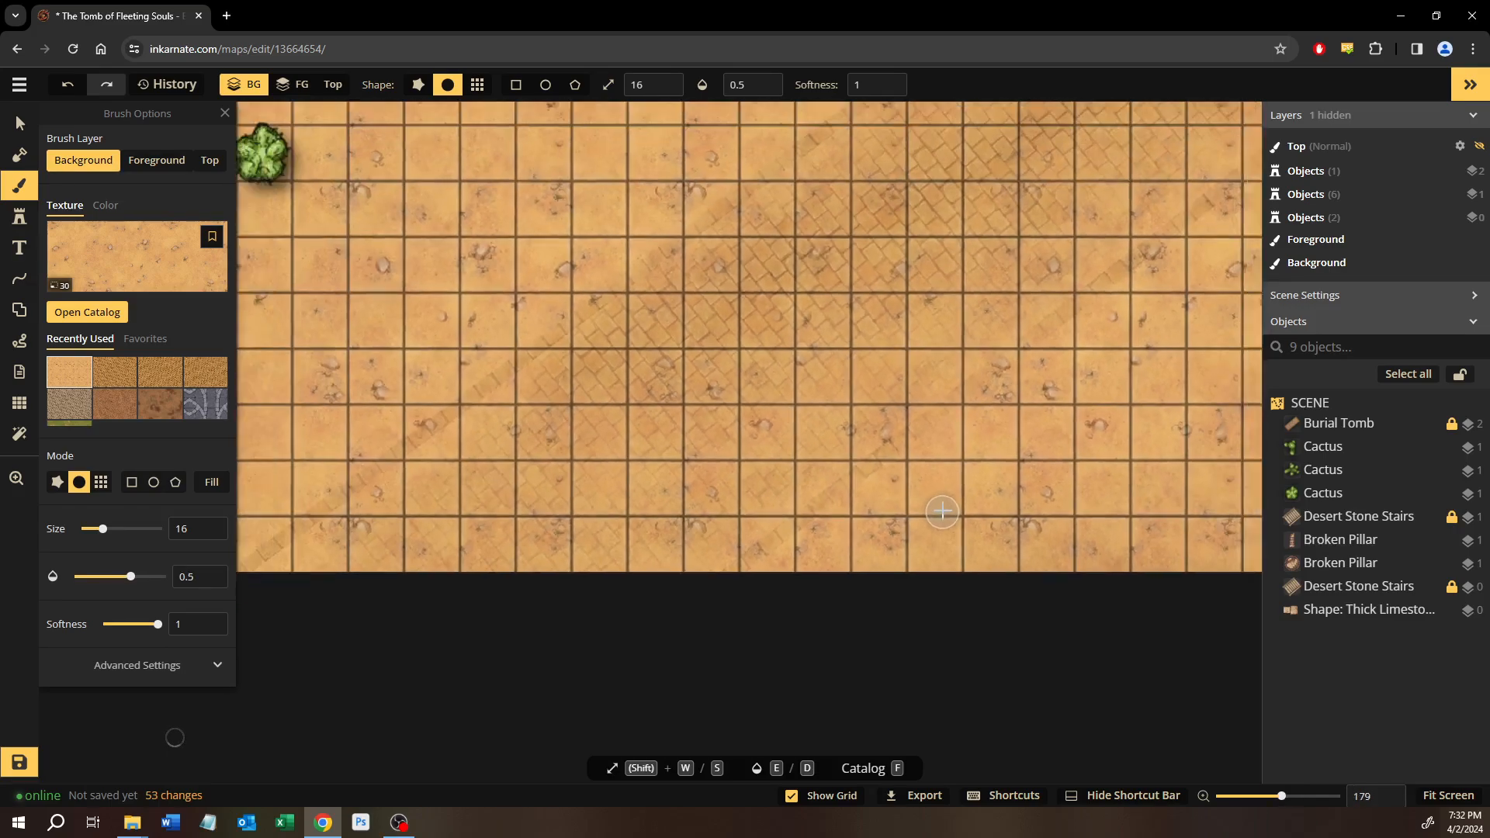
scroll(944, 510, "down", 4)
left_click_drag(734, 517, 722, 516)
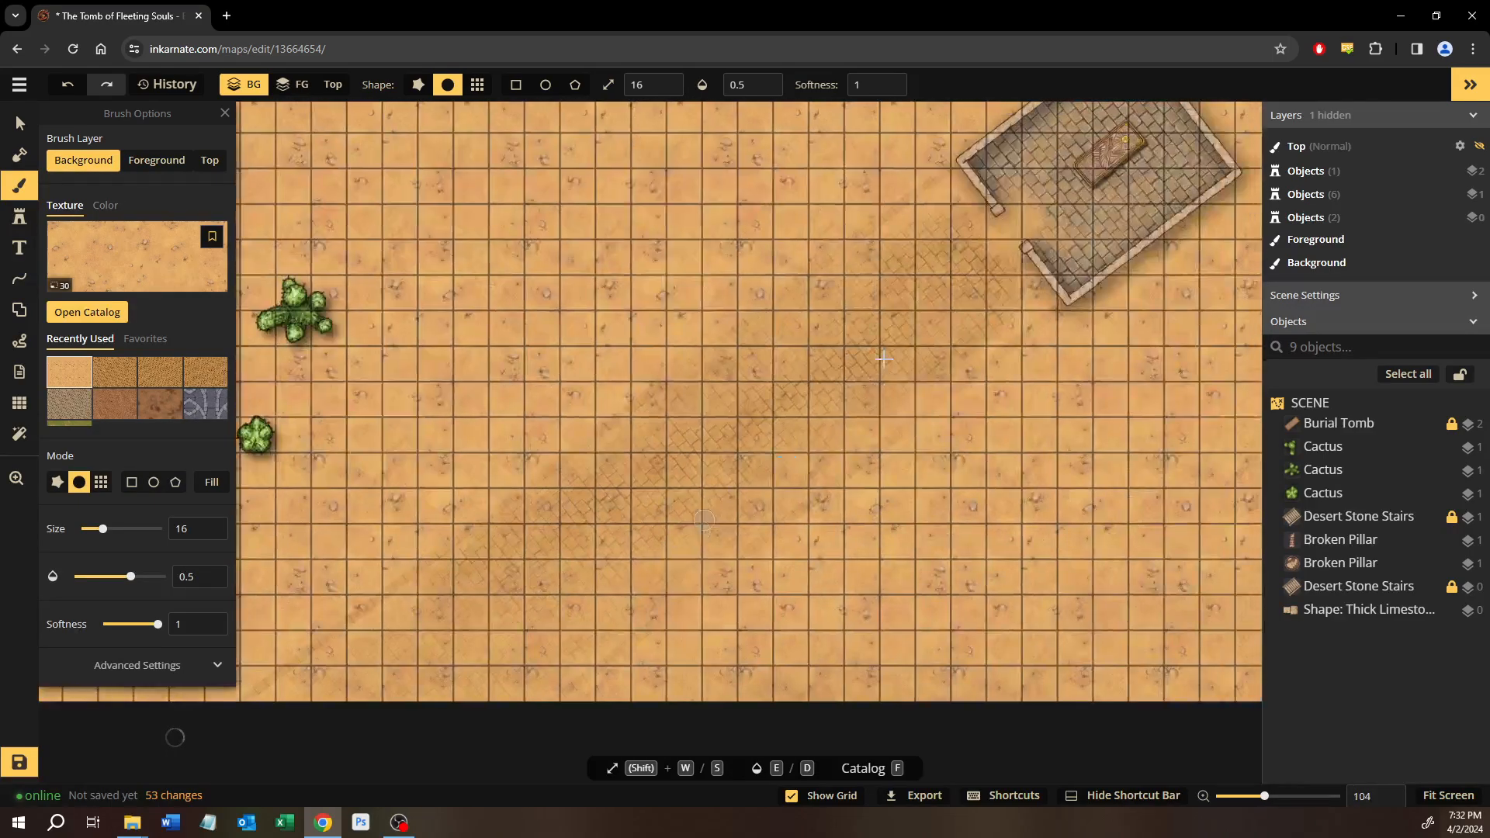
left_click_drag(885, 357, 726, 465)
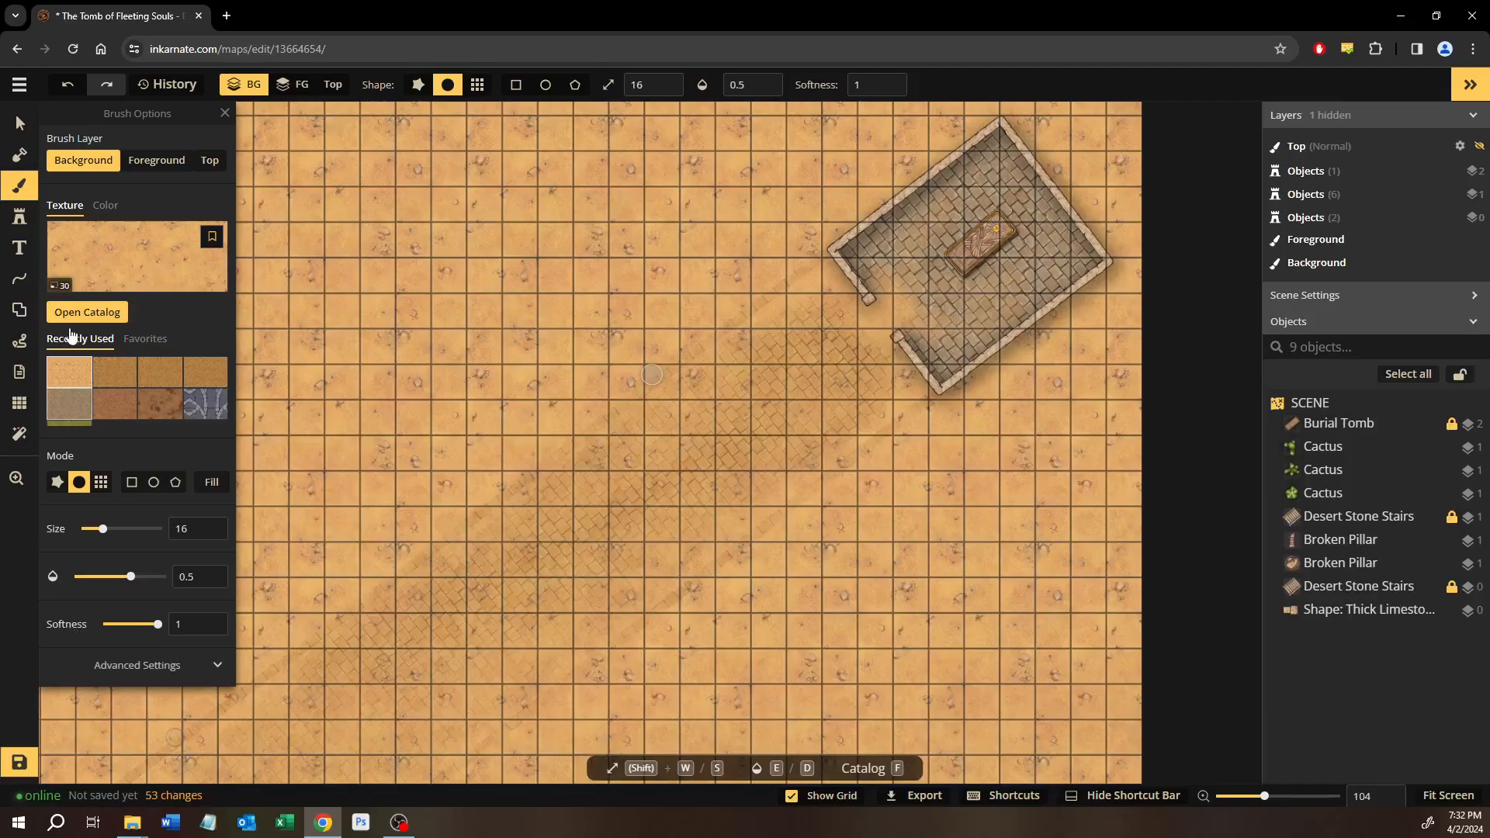
Draw a Sand Tiles rectangle of about 96 x 25 along the tomb's lower wall and rotate it to -38° to match the wall.
left_click(107, 374)
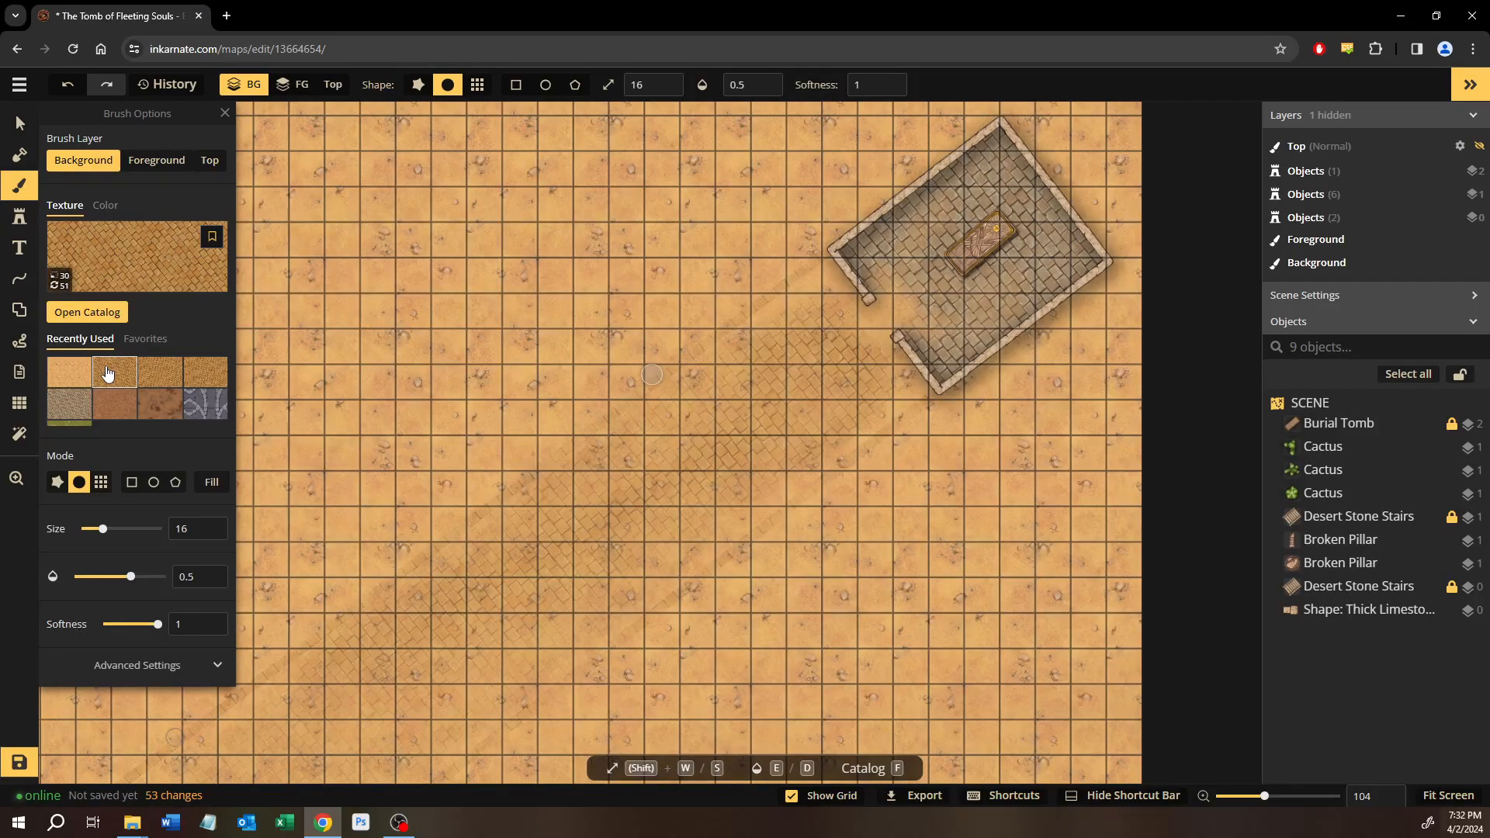
left_click(132, 483)
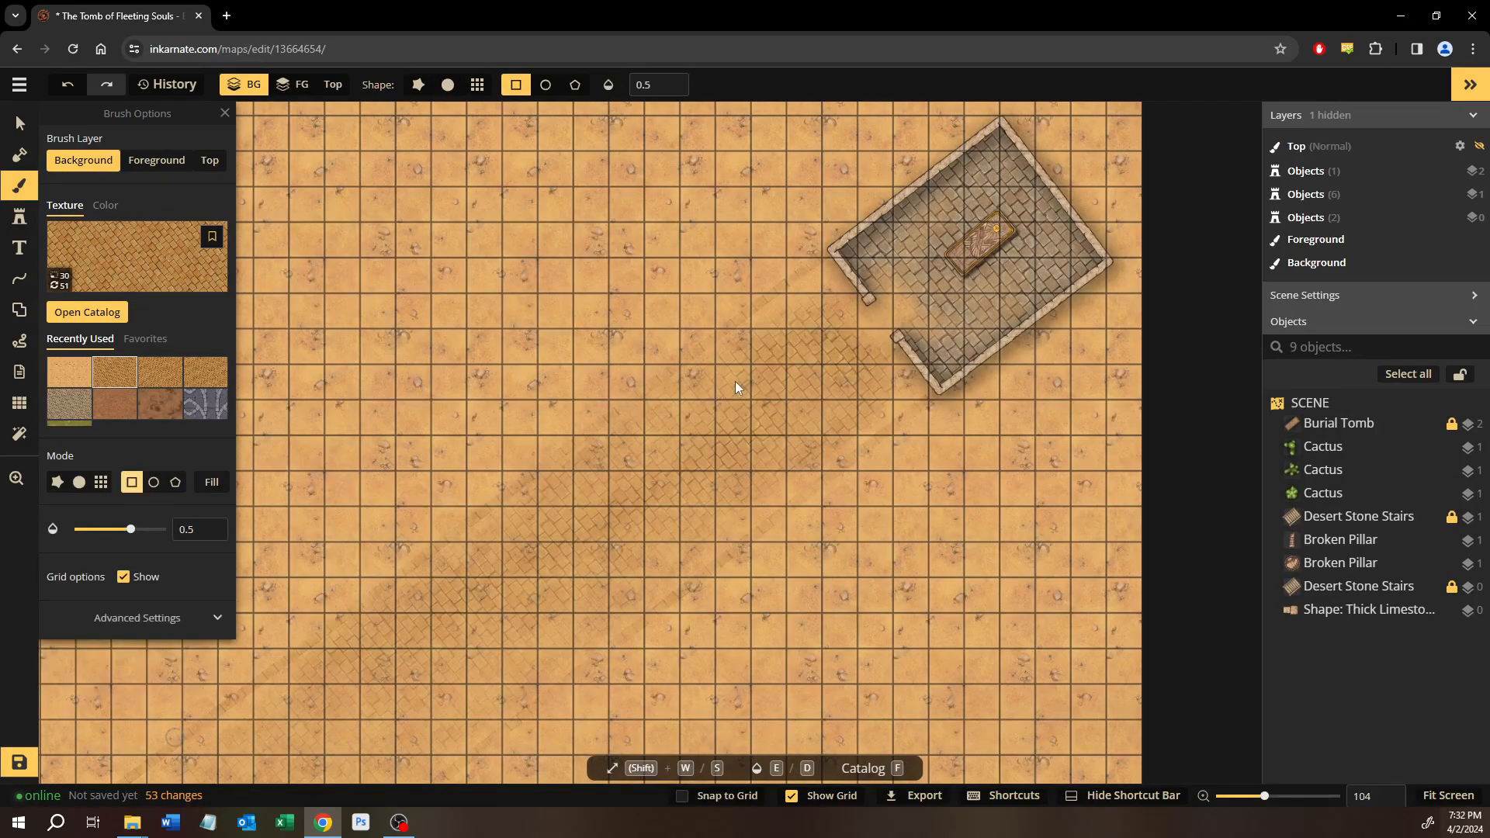
scroll(889, 413, "up", 8)
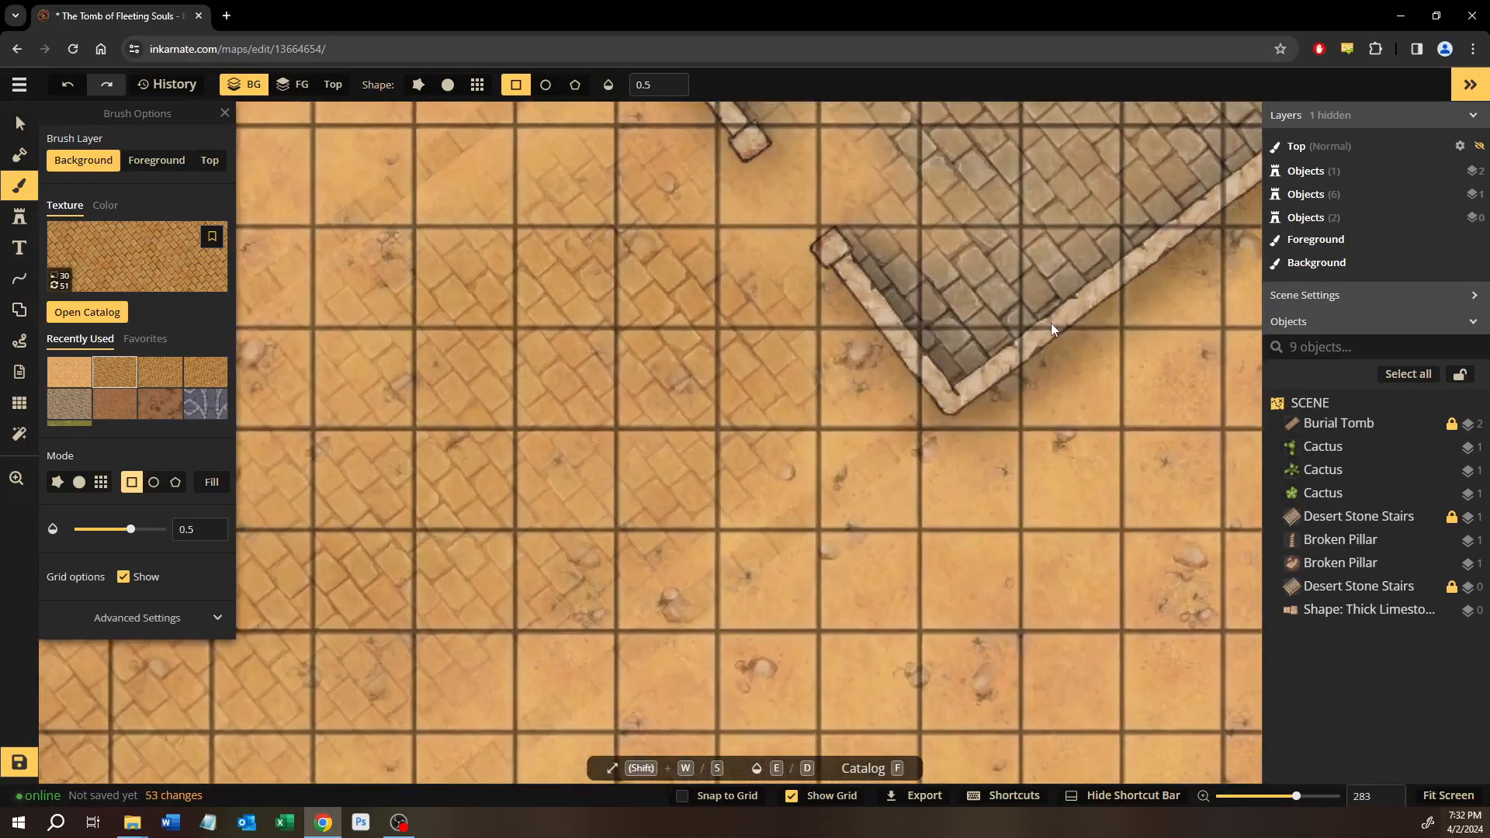
scroll(1051, 323, "up", 4)
left_click_drag(719, 471, 973, 404)
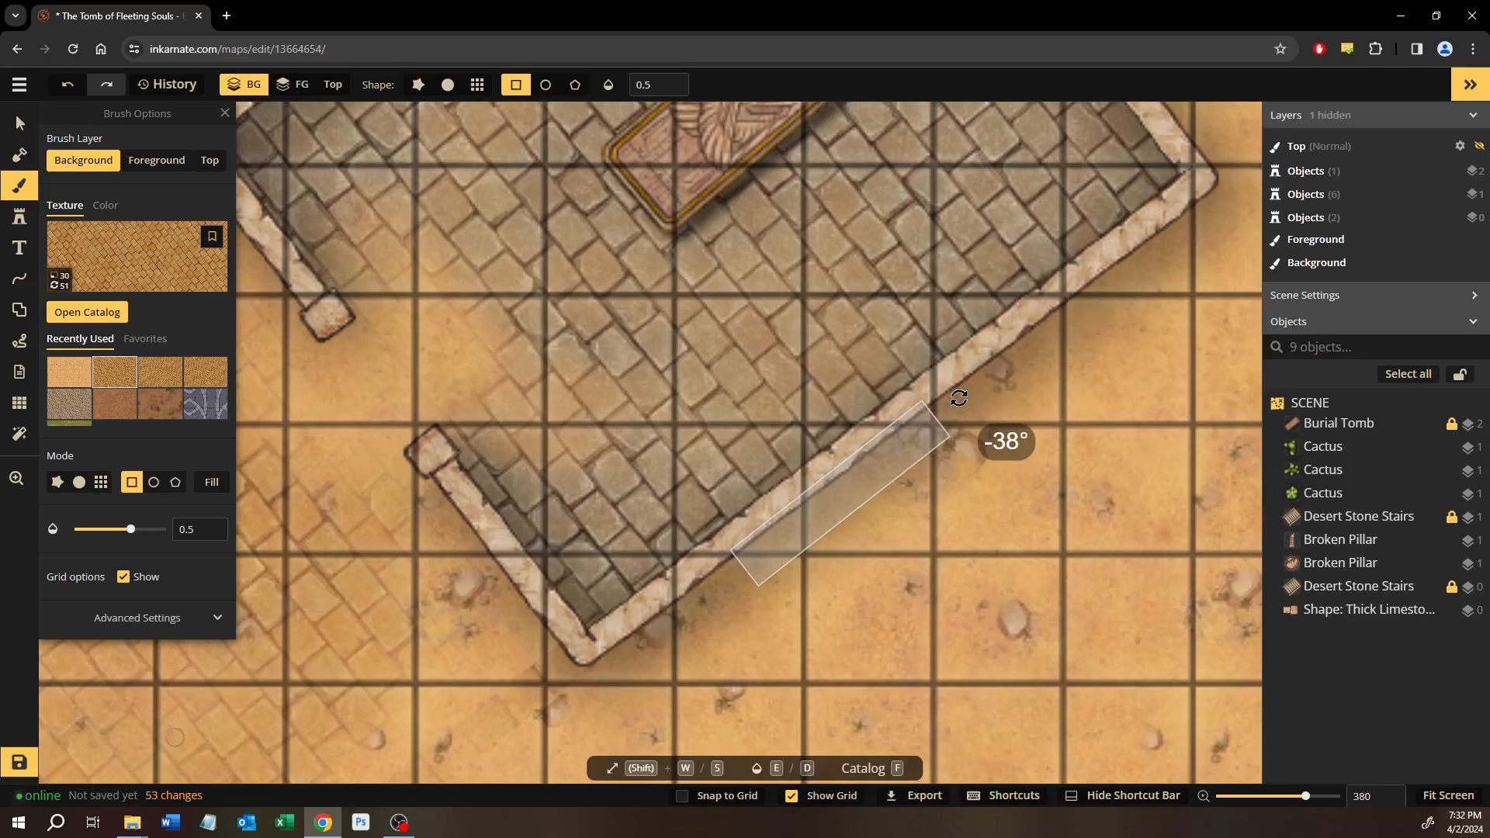
left_click_drag(960, 398, 959, 399)
left_click_drag(838, 470, 835, 466)
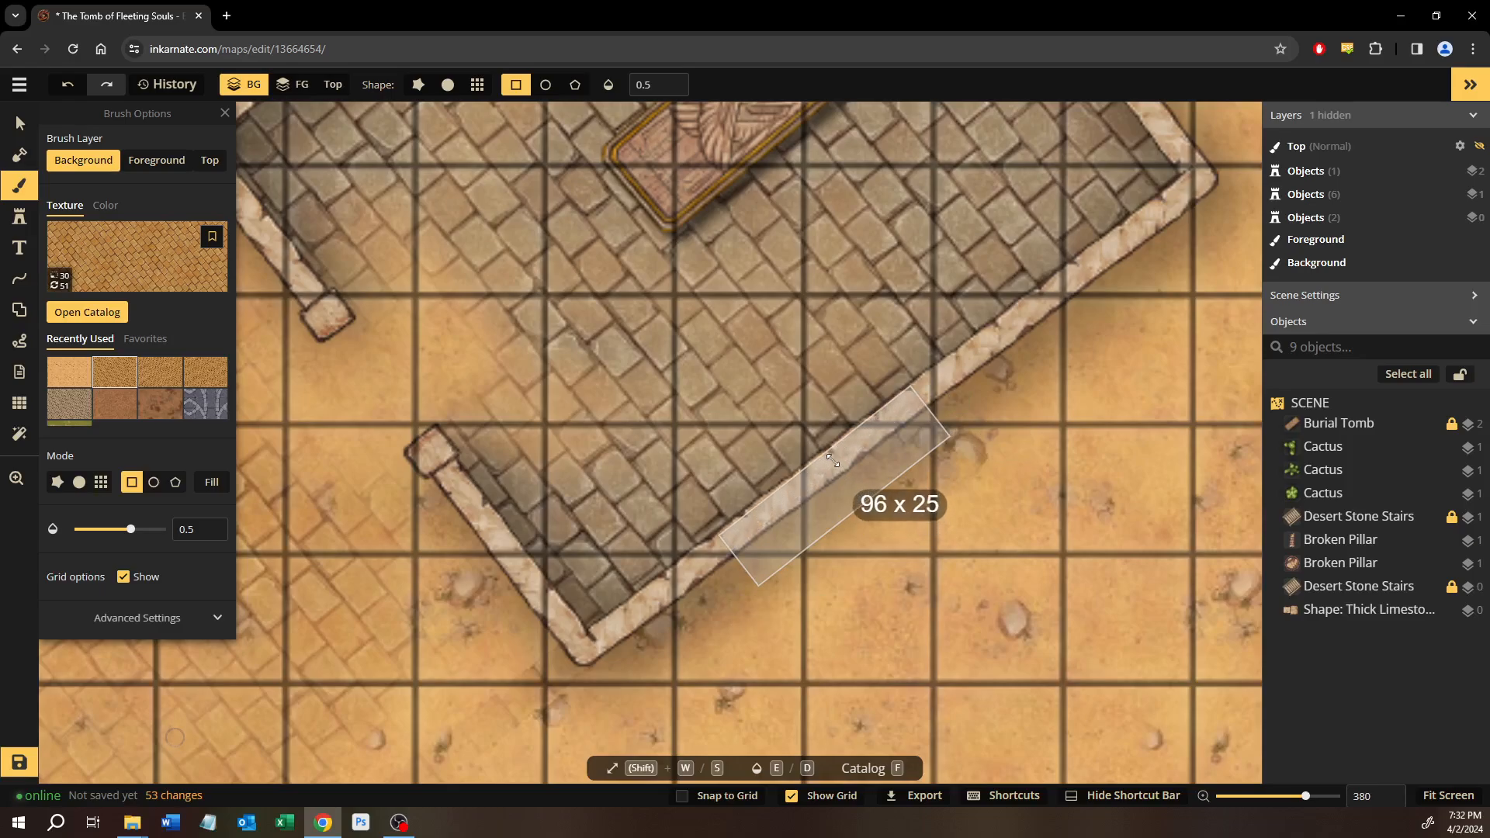
left_click_drag(864, 470, 863, 471)
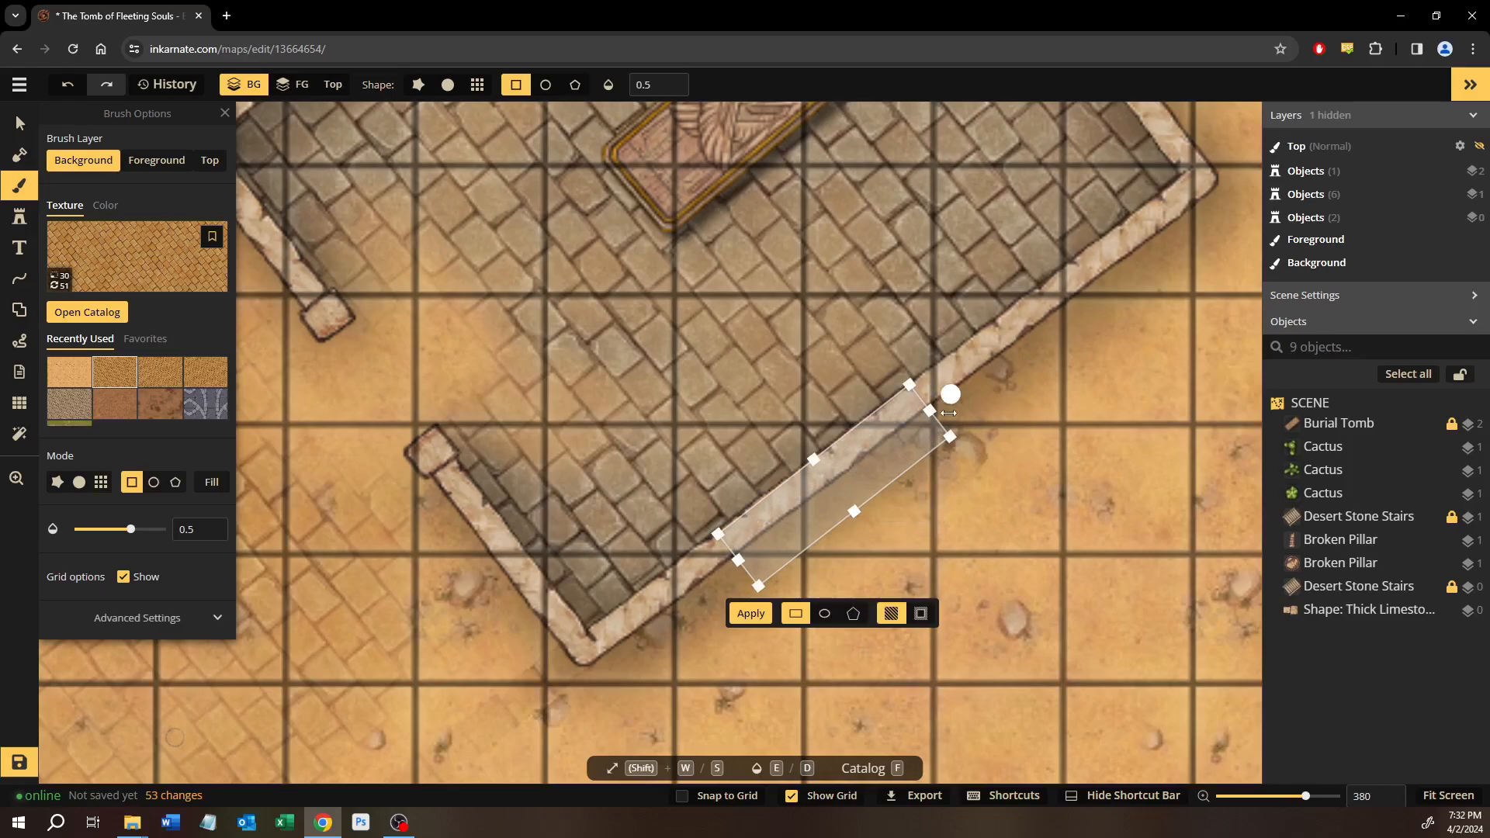
left_click_drag(952, 397, 953, 402)
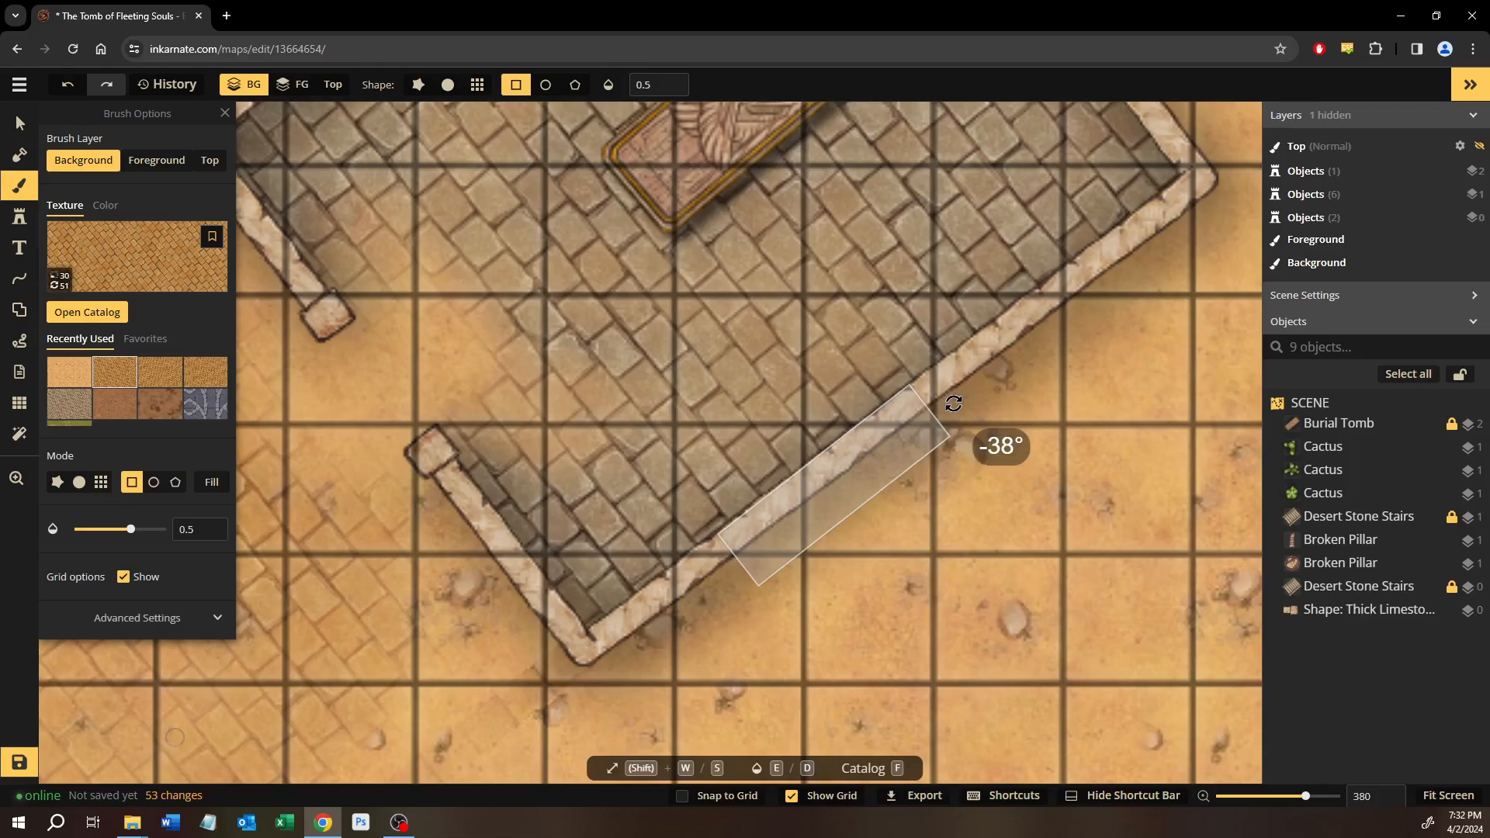
left_click_drag(955, 404, 956, 405)
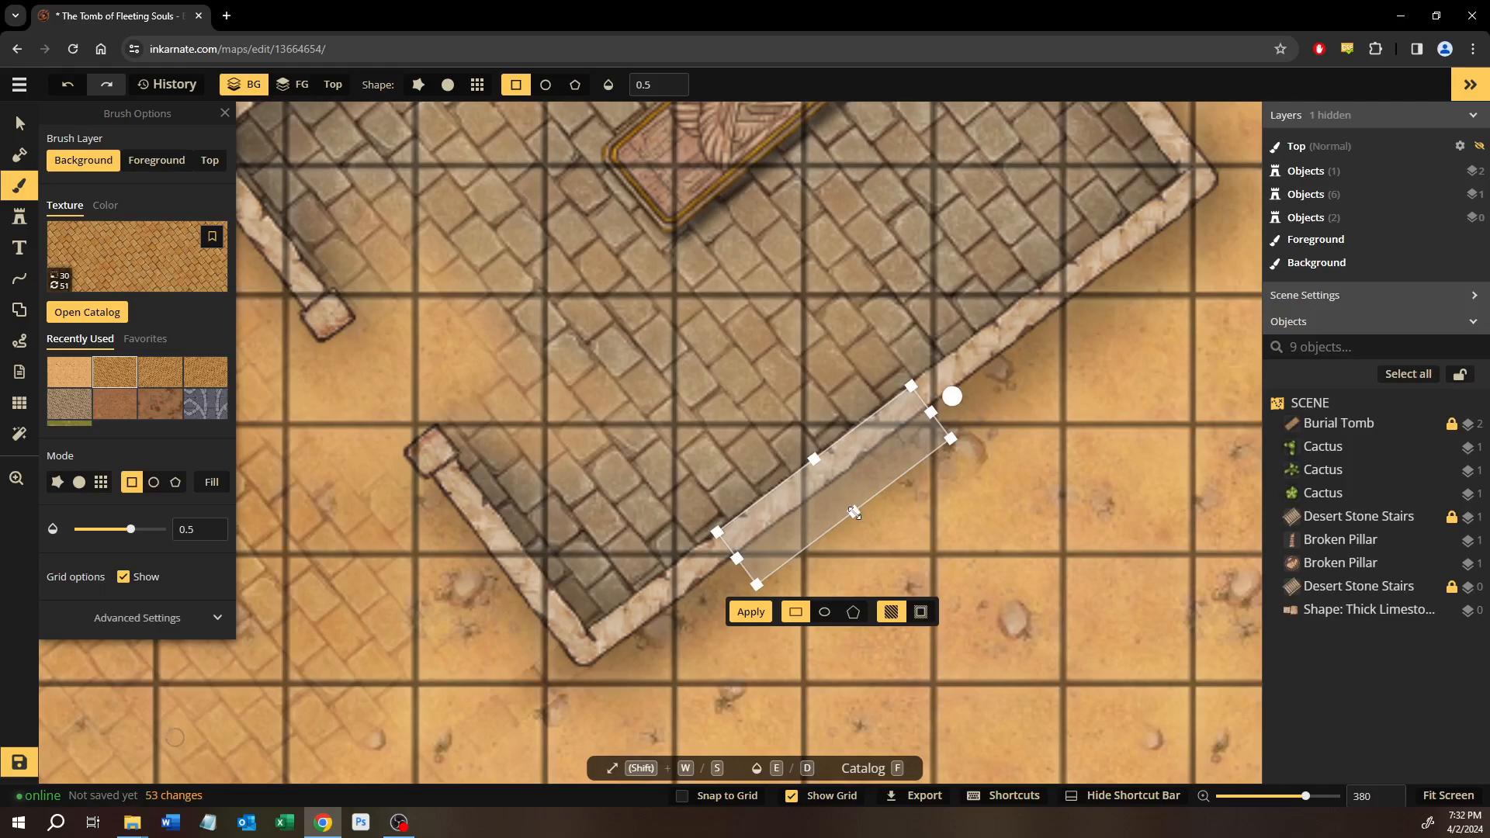
Narrow the rectangle to the wall's thickness and align it over the tomb's lower corner.
left_click_drag(854, 514, 570, 656)
scroll(542, 702, "up", 5)
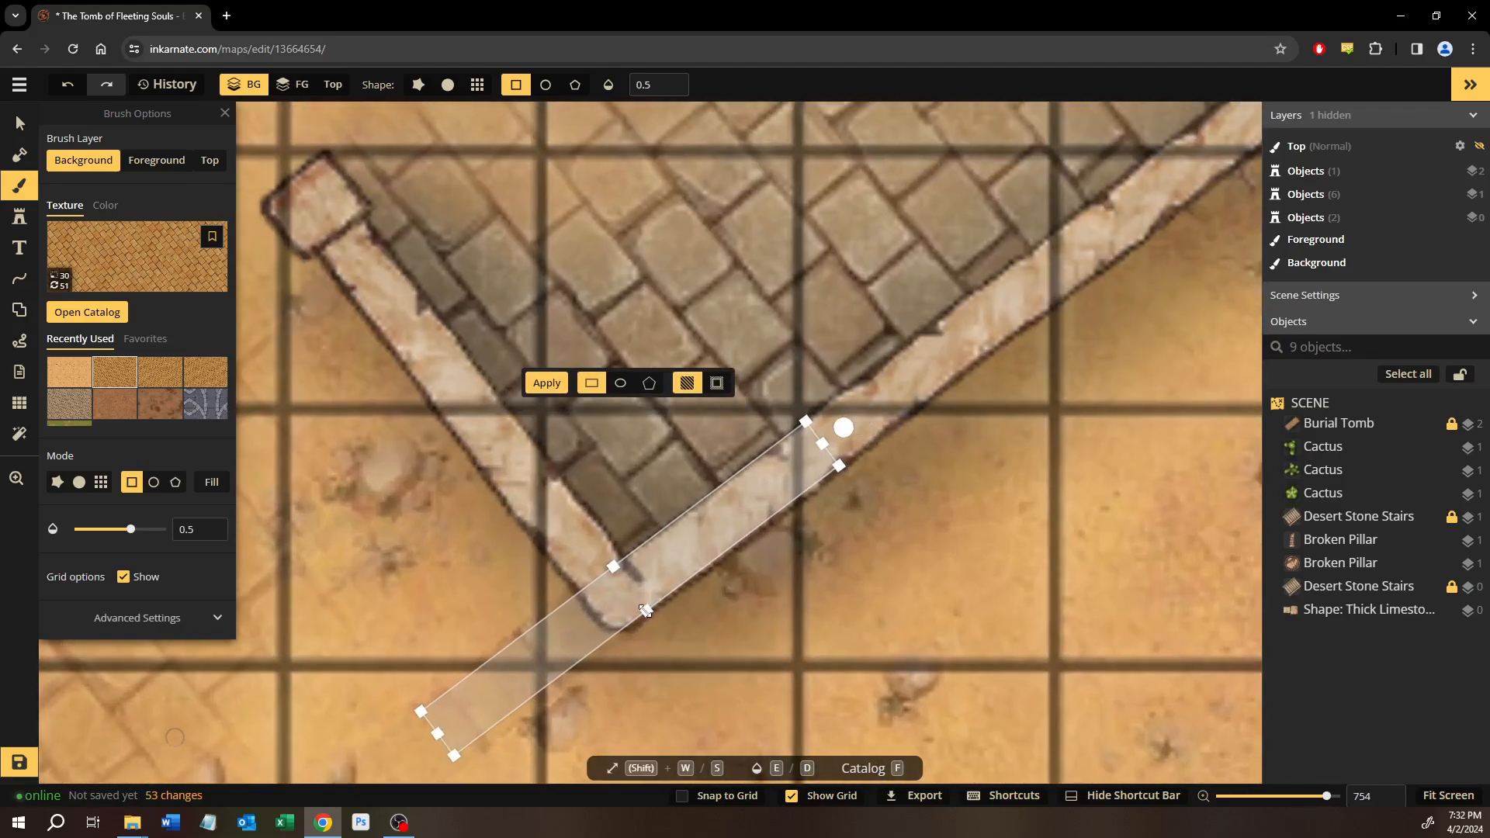
left_click_drag(645, 610, 649, 620)
scroll(689, 573, "down", 4)
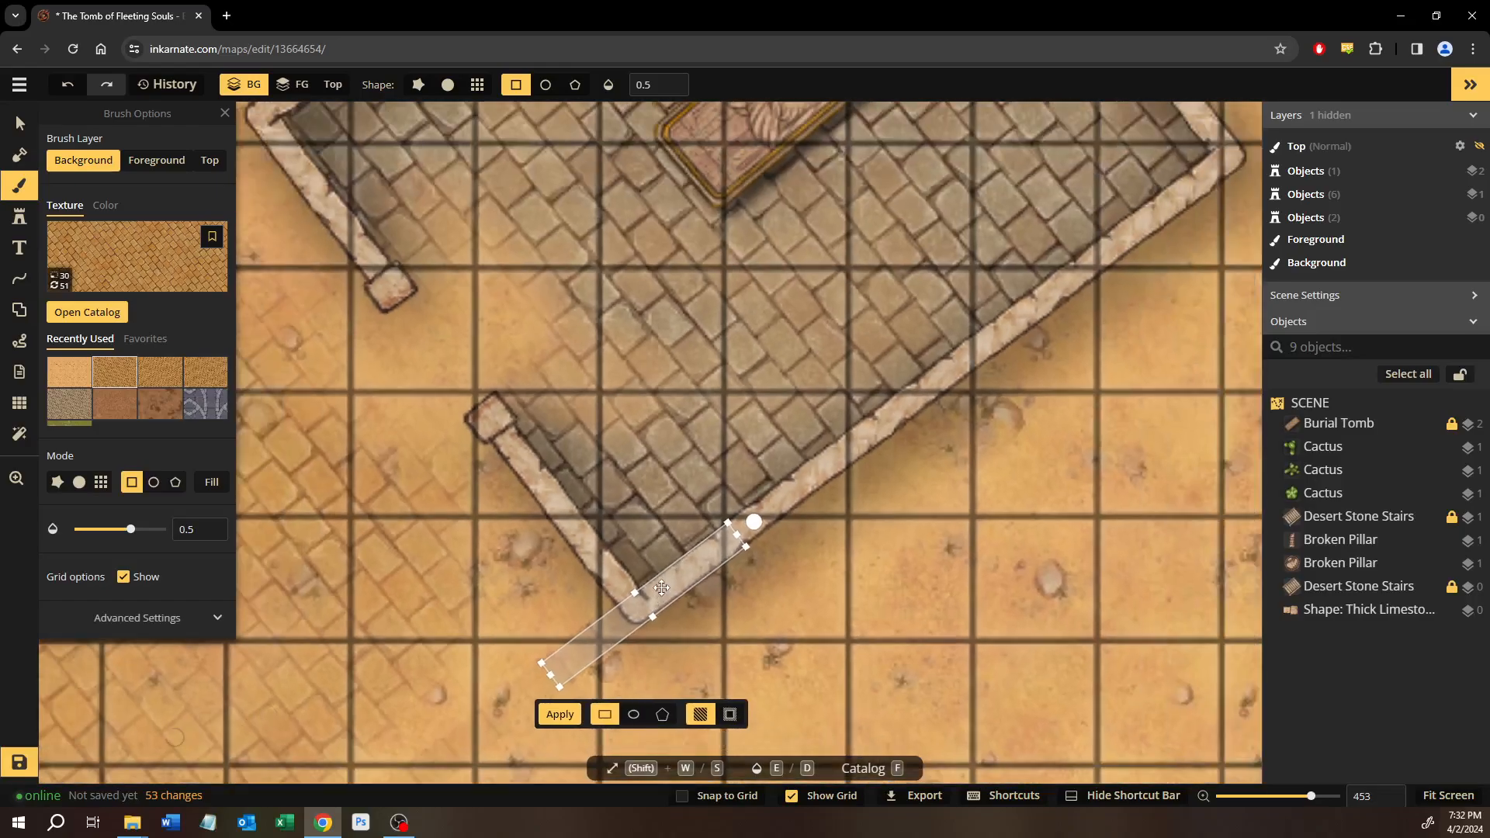
scroll(689, 572, "down", 6)
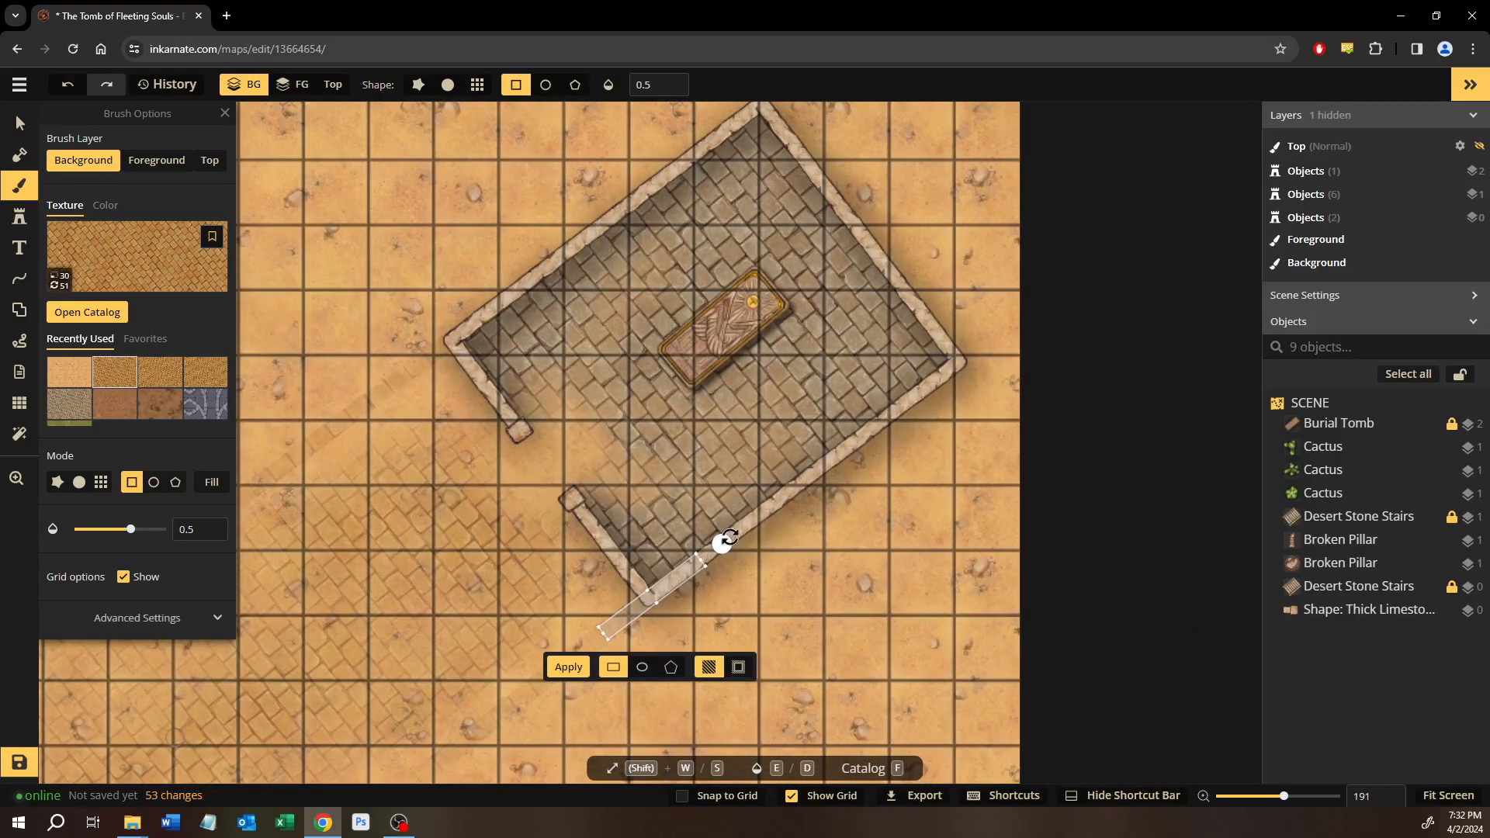
Rotate the rectangle perpendicular to the tomb's lower wall and move it onto the open sand above the walkway.
left_click_drag(671, 515, 746, 525)
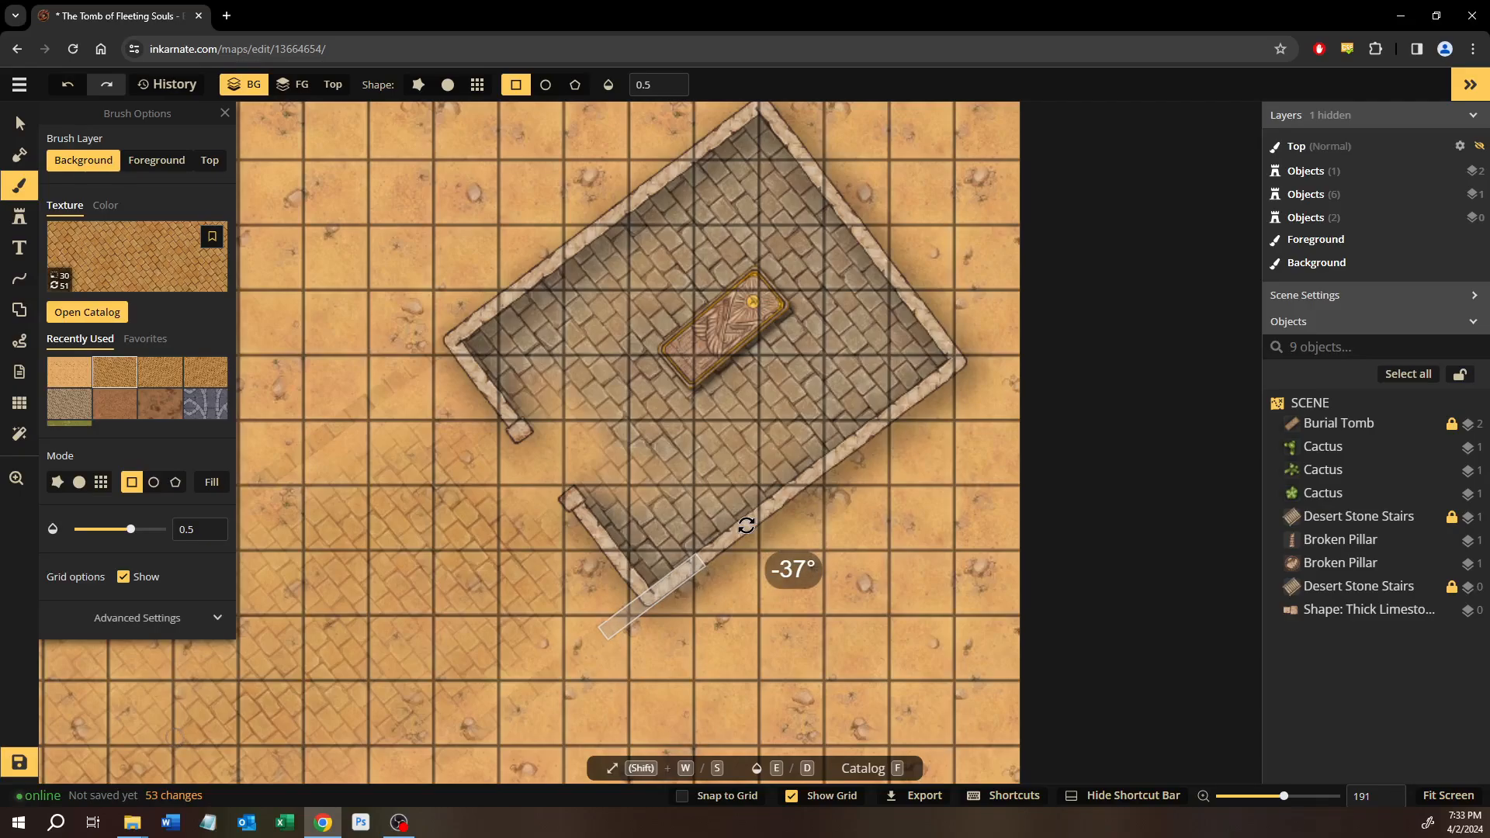
left_click_drag(746, 525, 593, 520)
left_click_drag(637, 574, 350, 556)
left_click_drag(785, 459, 1193, 320)
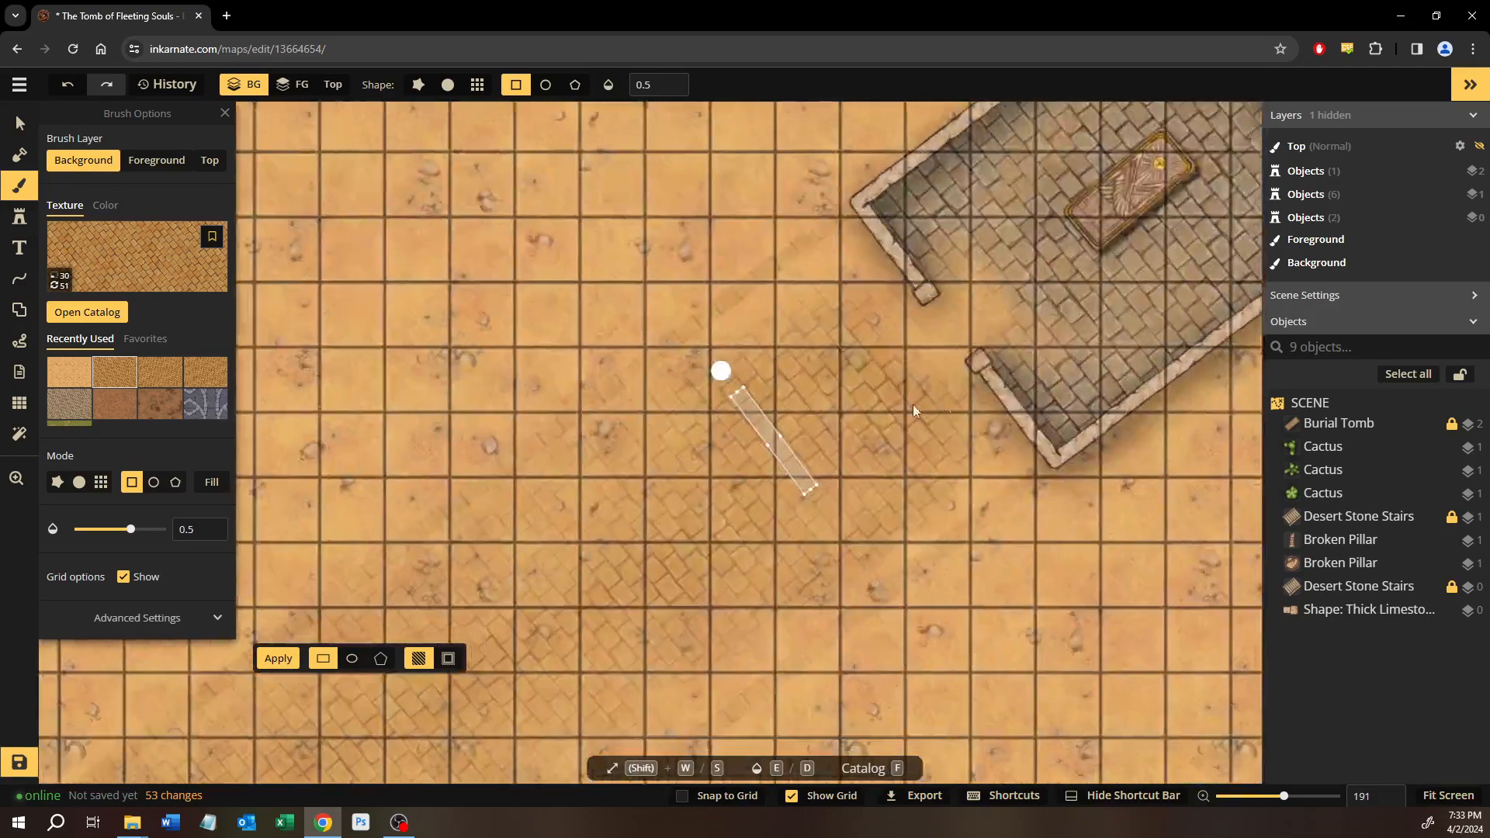
left_click_drag(776, 416, 477, 441)
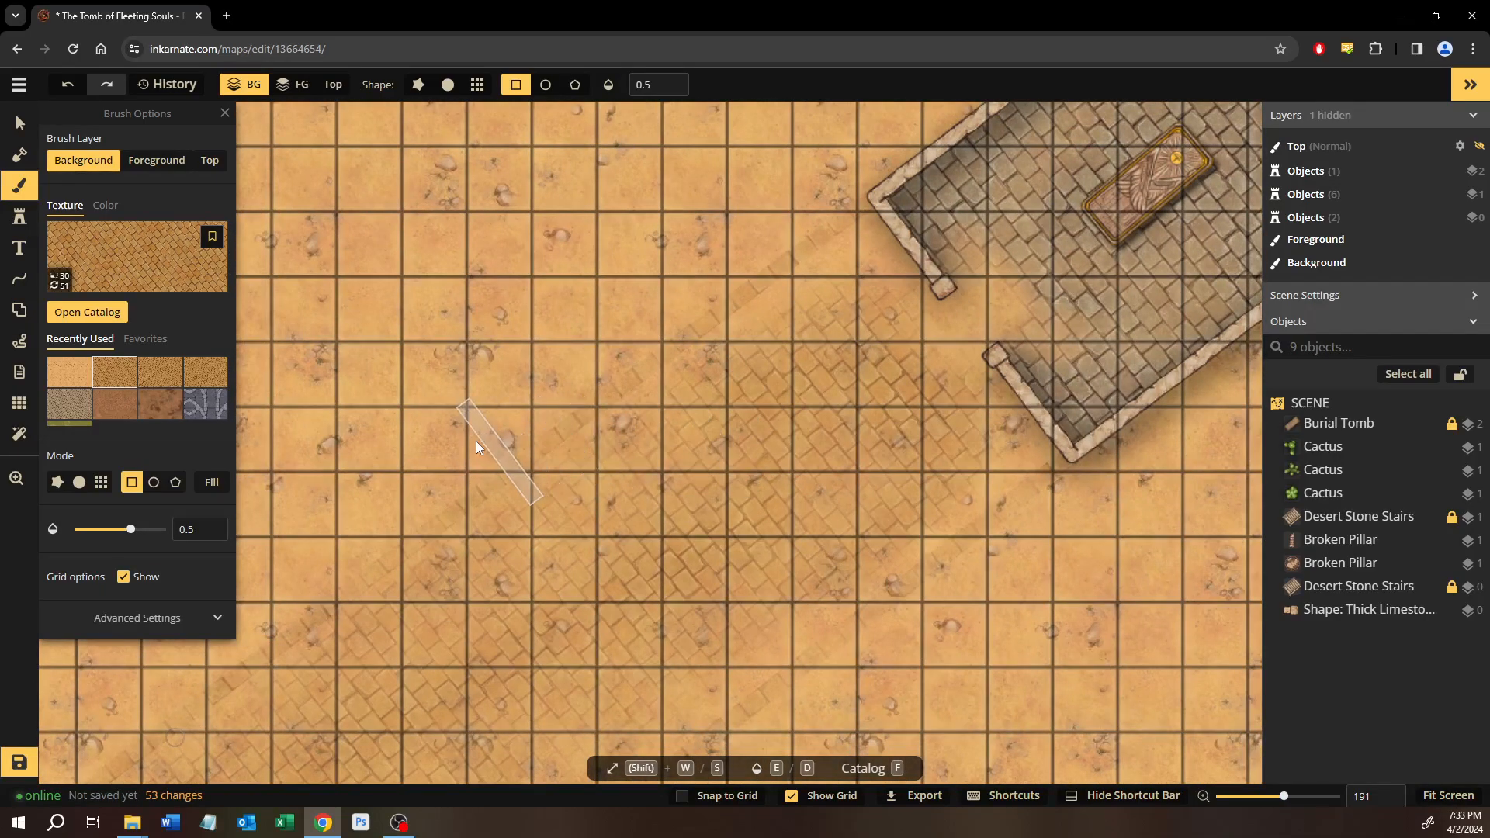
scroll(478, 437, "down", 3)
scroll(486, 435, "down", 5)
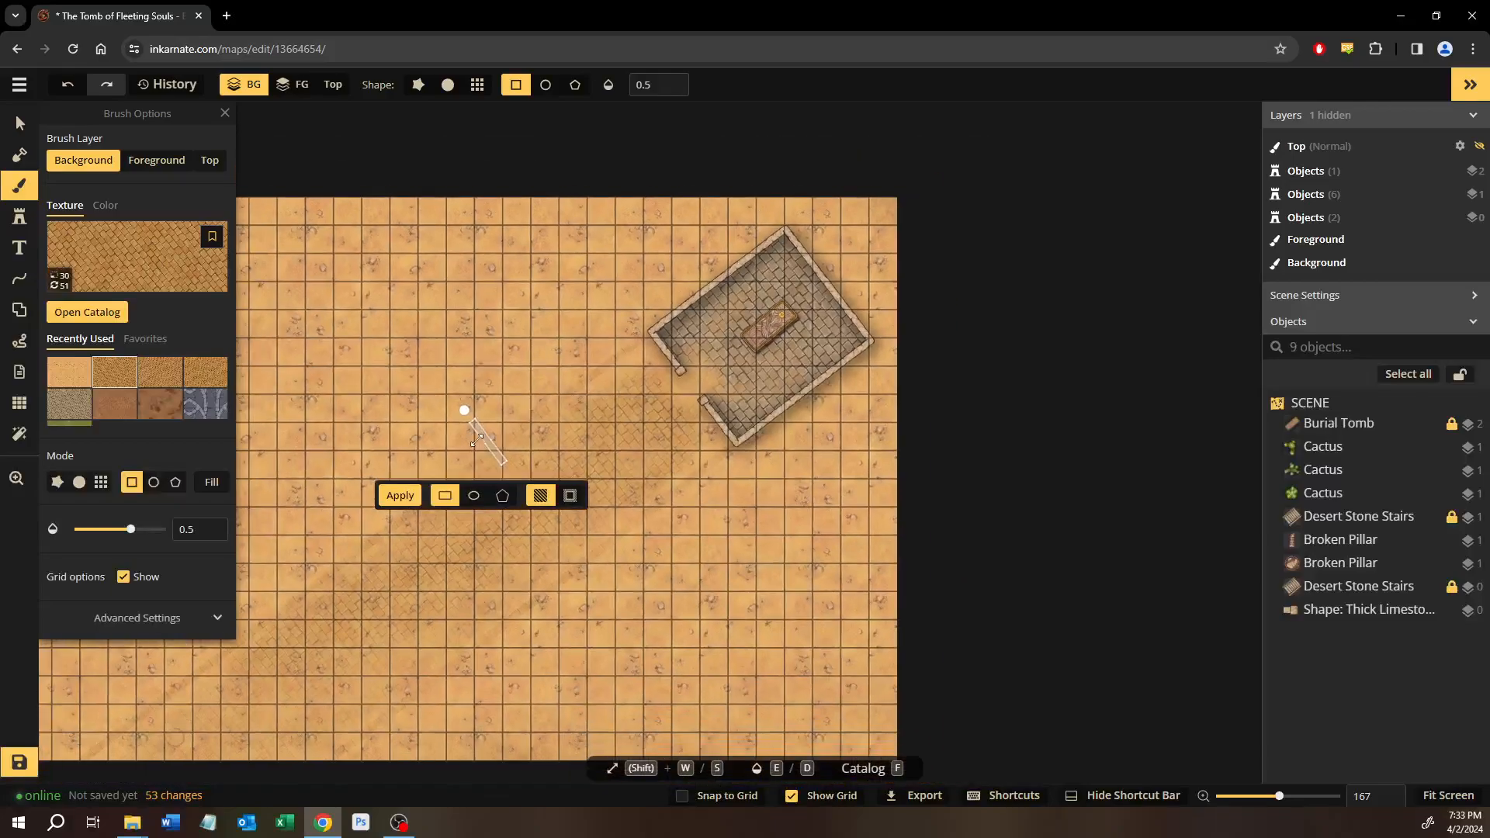
Shift the rotated rectangle farther from the tomb along the walkway's upper side.
left_click_drag(804, 527, 1020, 516)
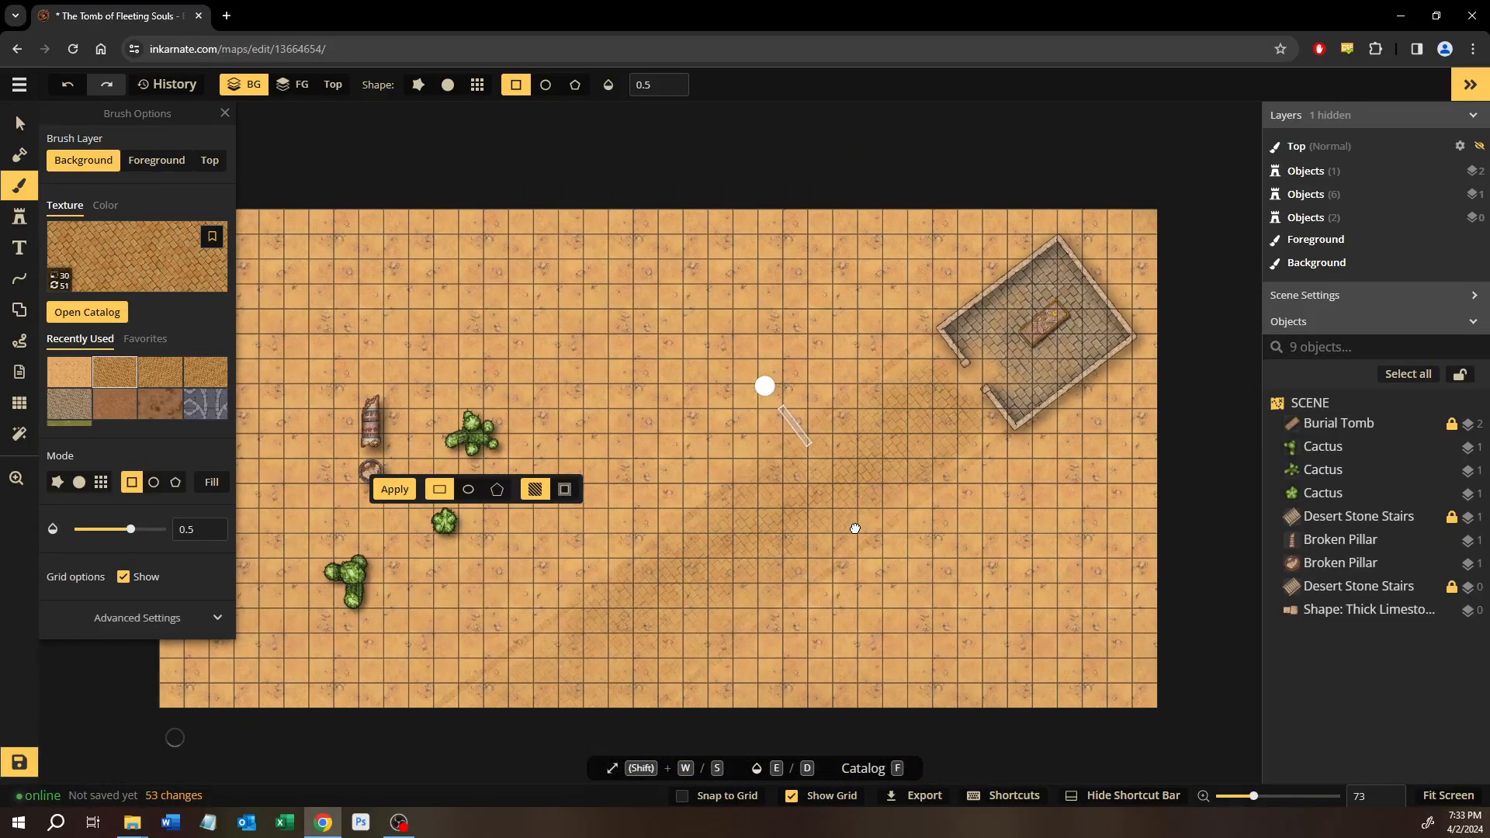
scroll(809, 394, "up", 4)
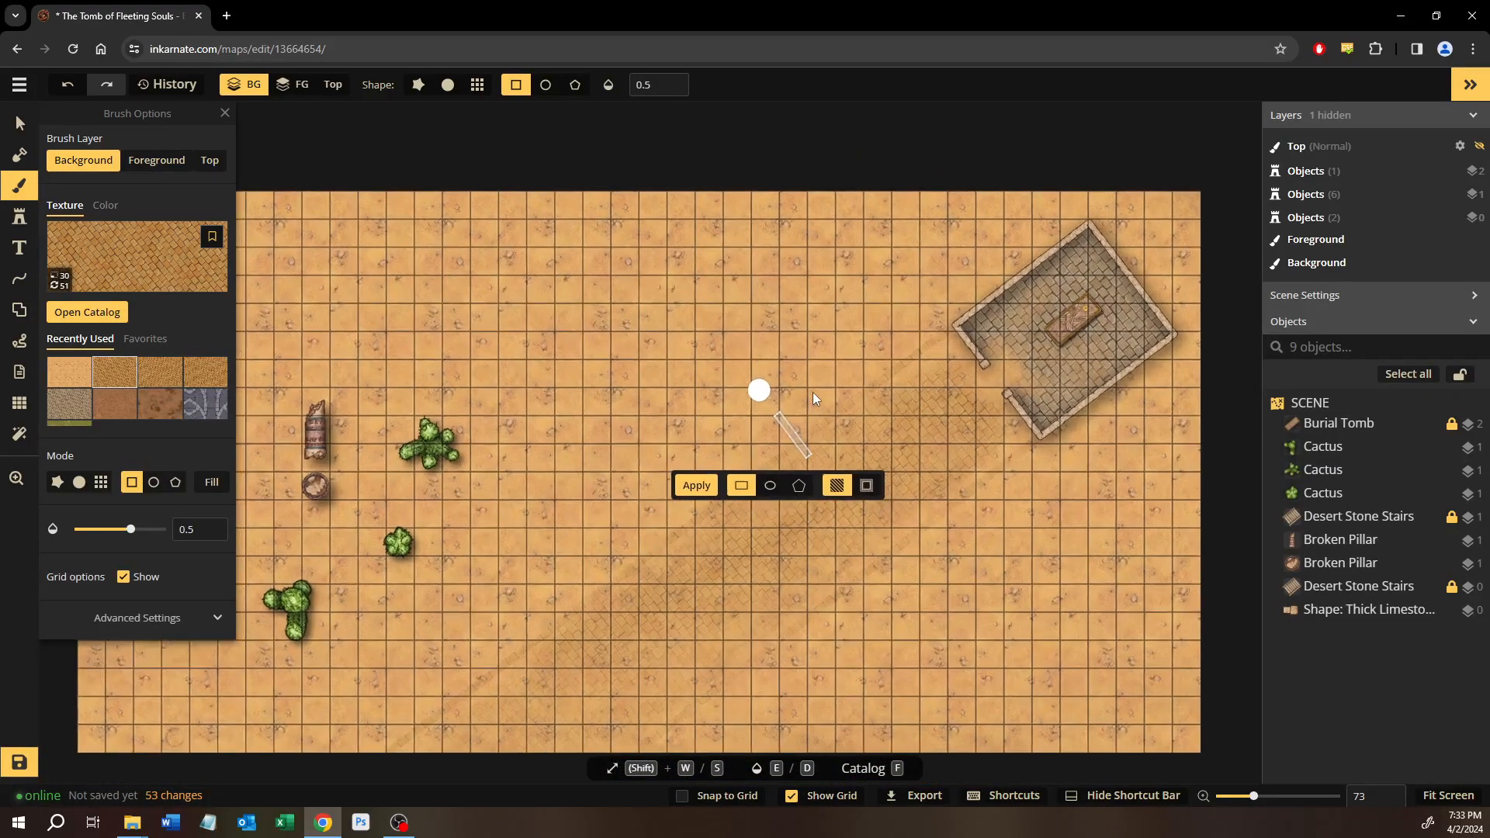
scroll(786, 437, "up", 3)
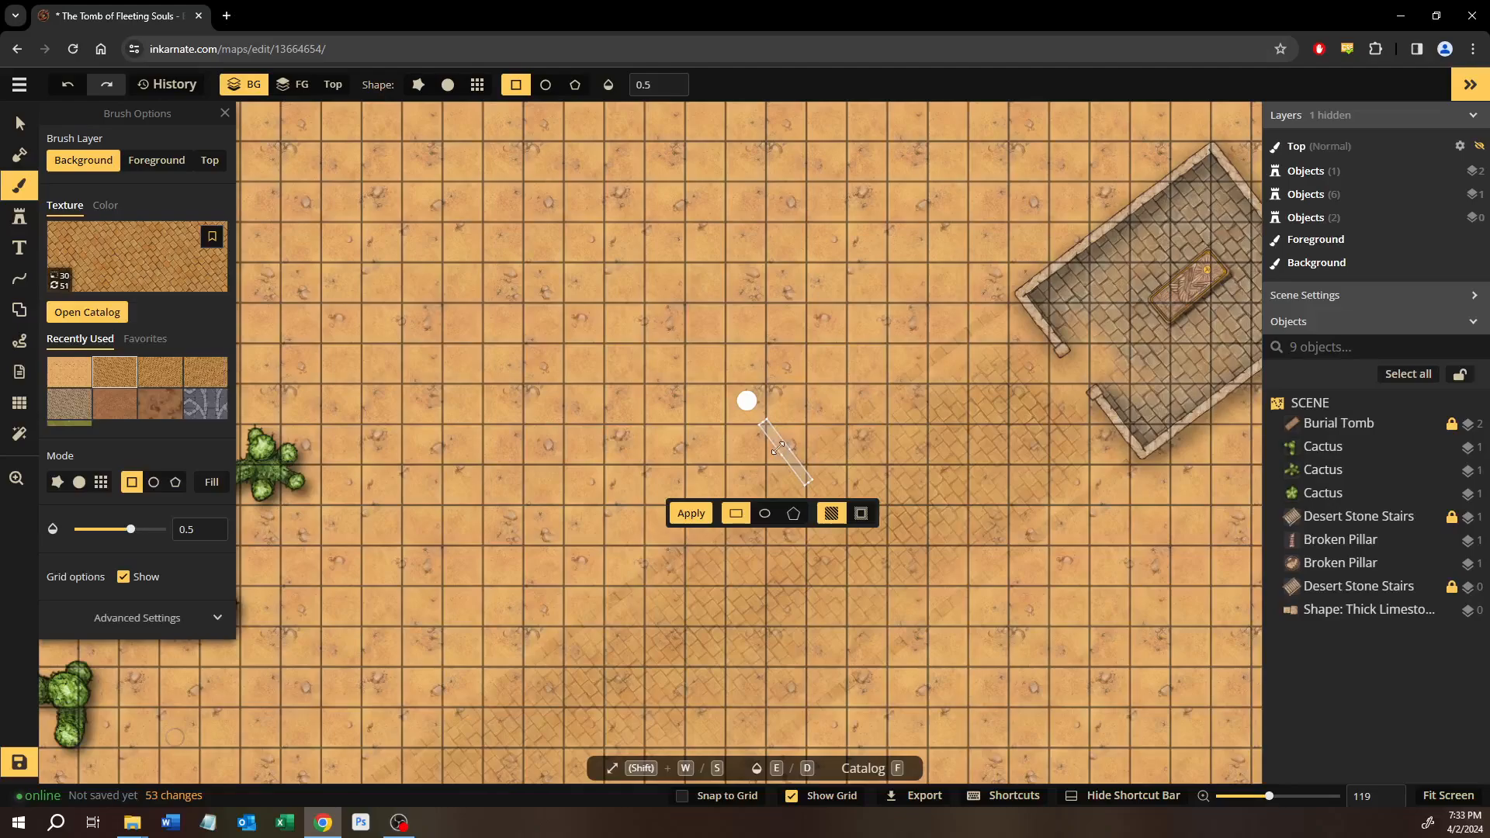
scroll(765, 456, "up", 6)
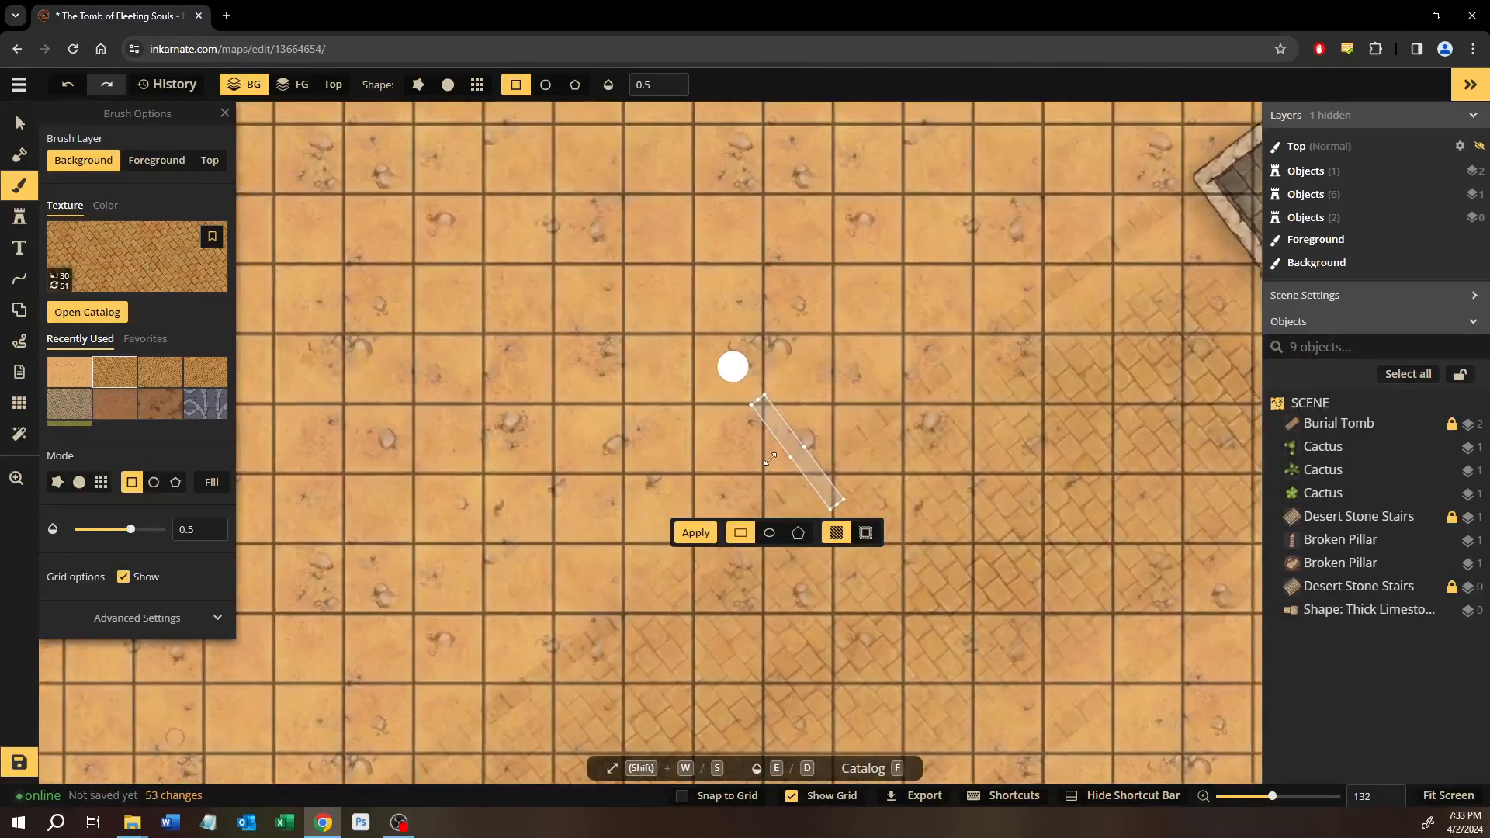
left_click_drag(785, 423, 596, 503)
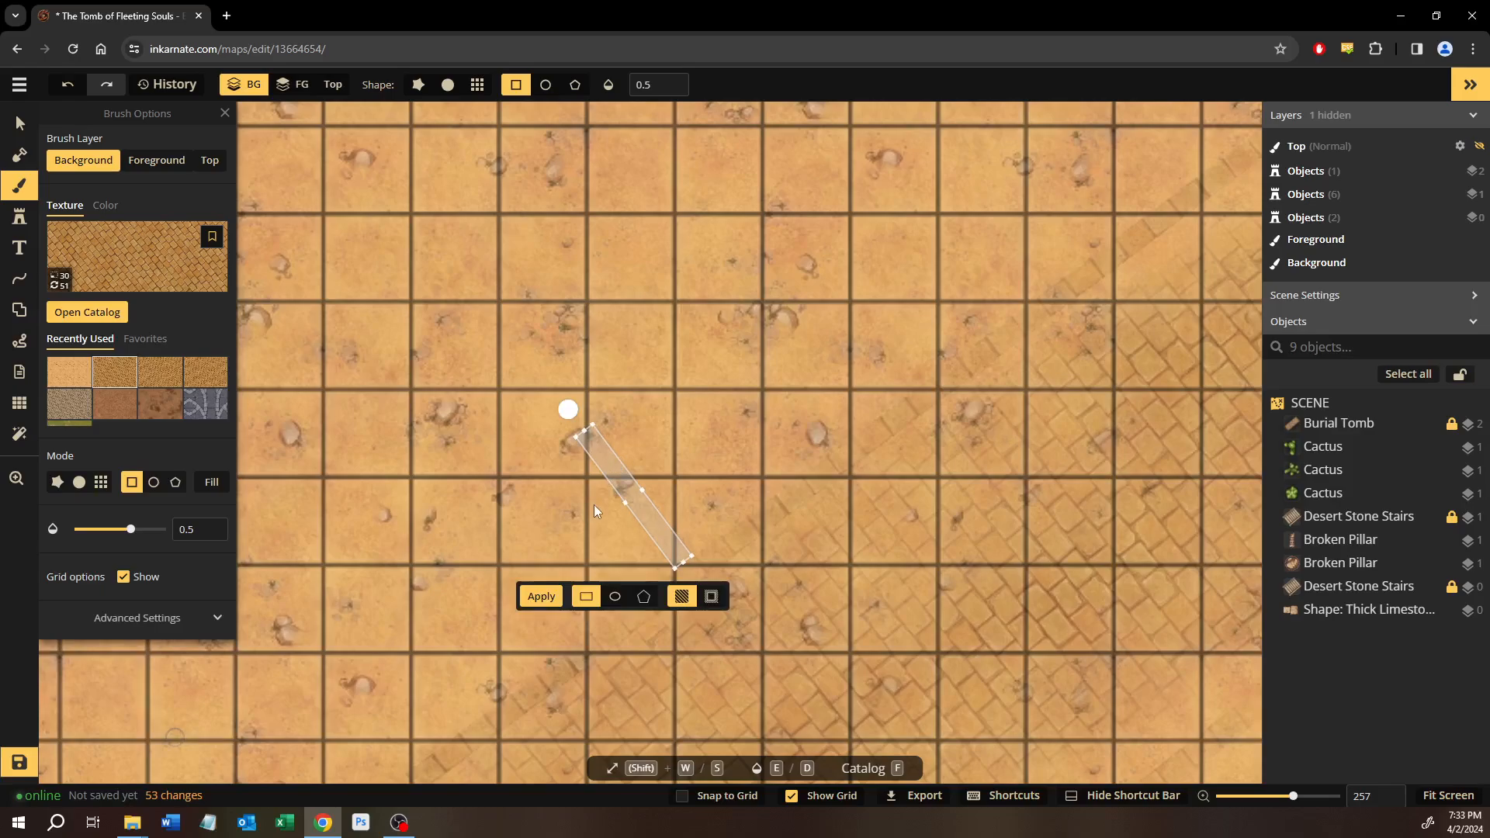
Enlarge the rectangle to about 875 x 270, reaching from the walkway past the map's upper edge, and apply Sand Tiles at opacity 0.5.
scroll(594, 505, "down", 5)
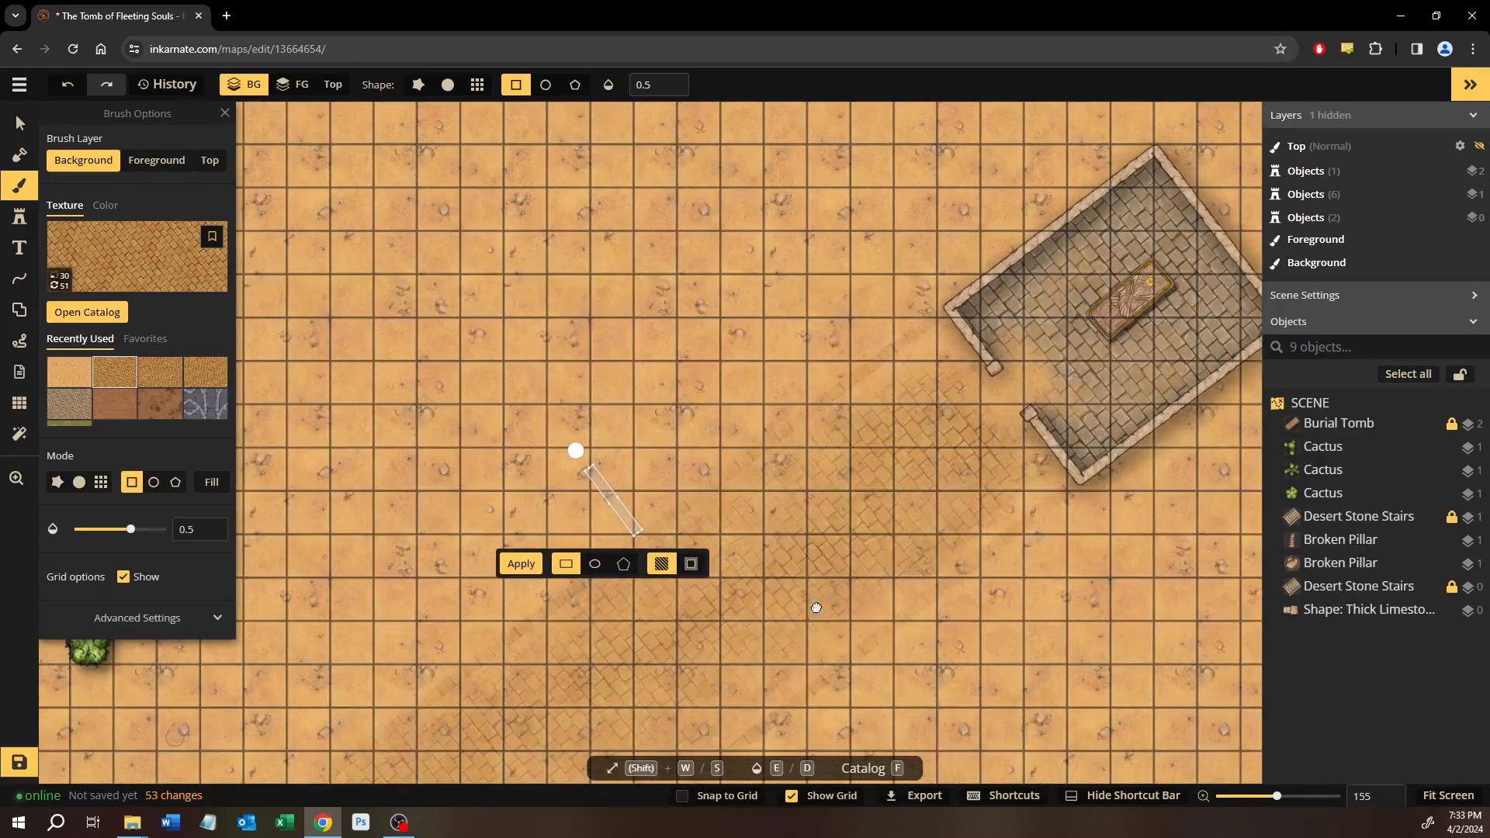
left_click_drag(816, 608, 1206, 578)
scroll(943, 470, "down", 4)
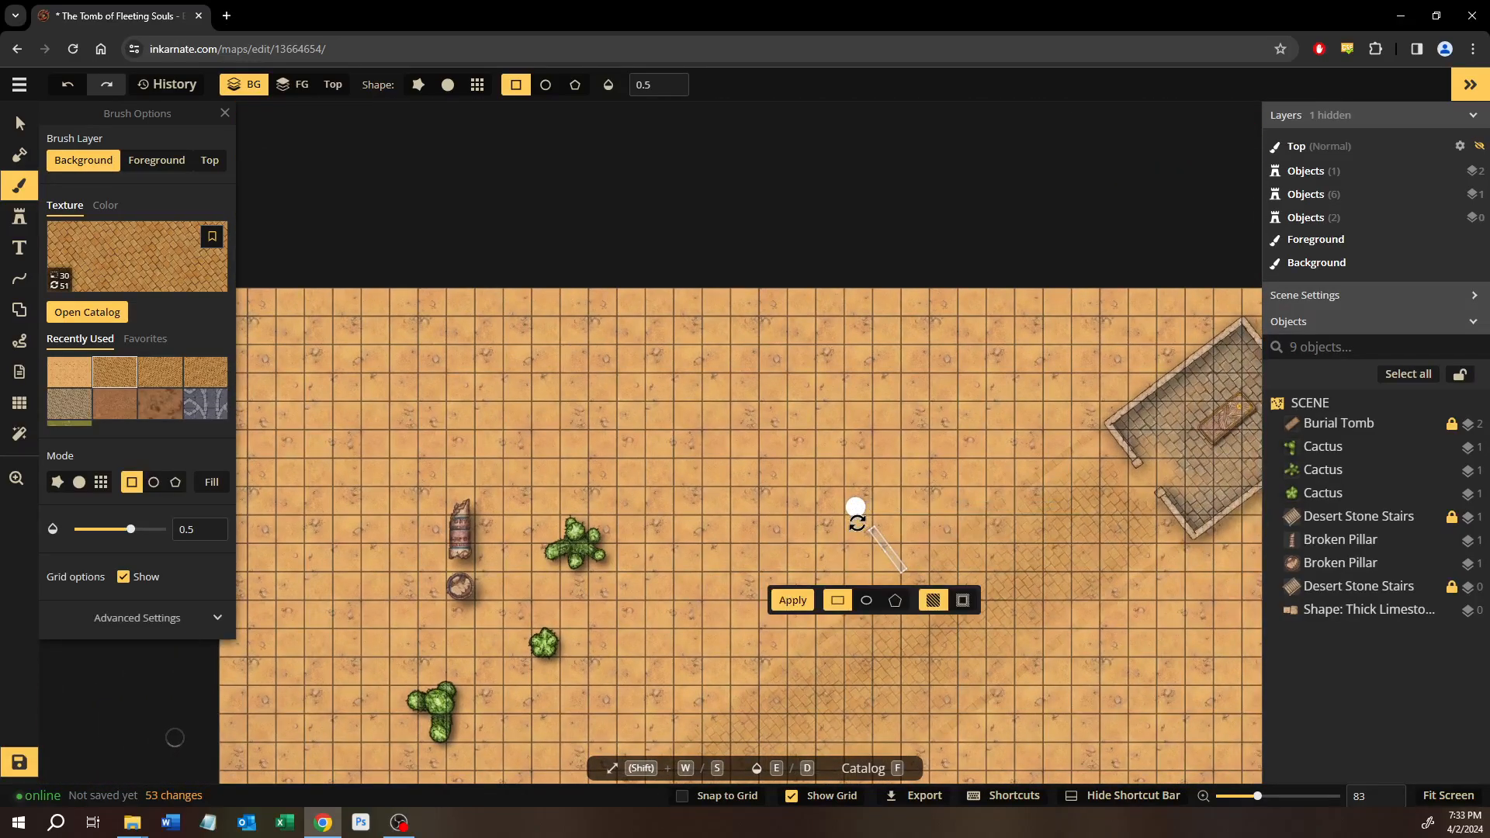
left_click_drag(864, 531, 488, 271)
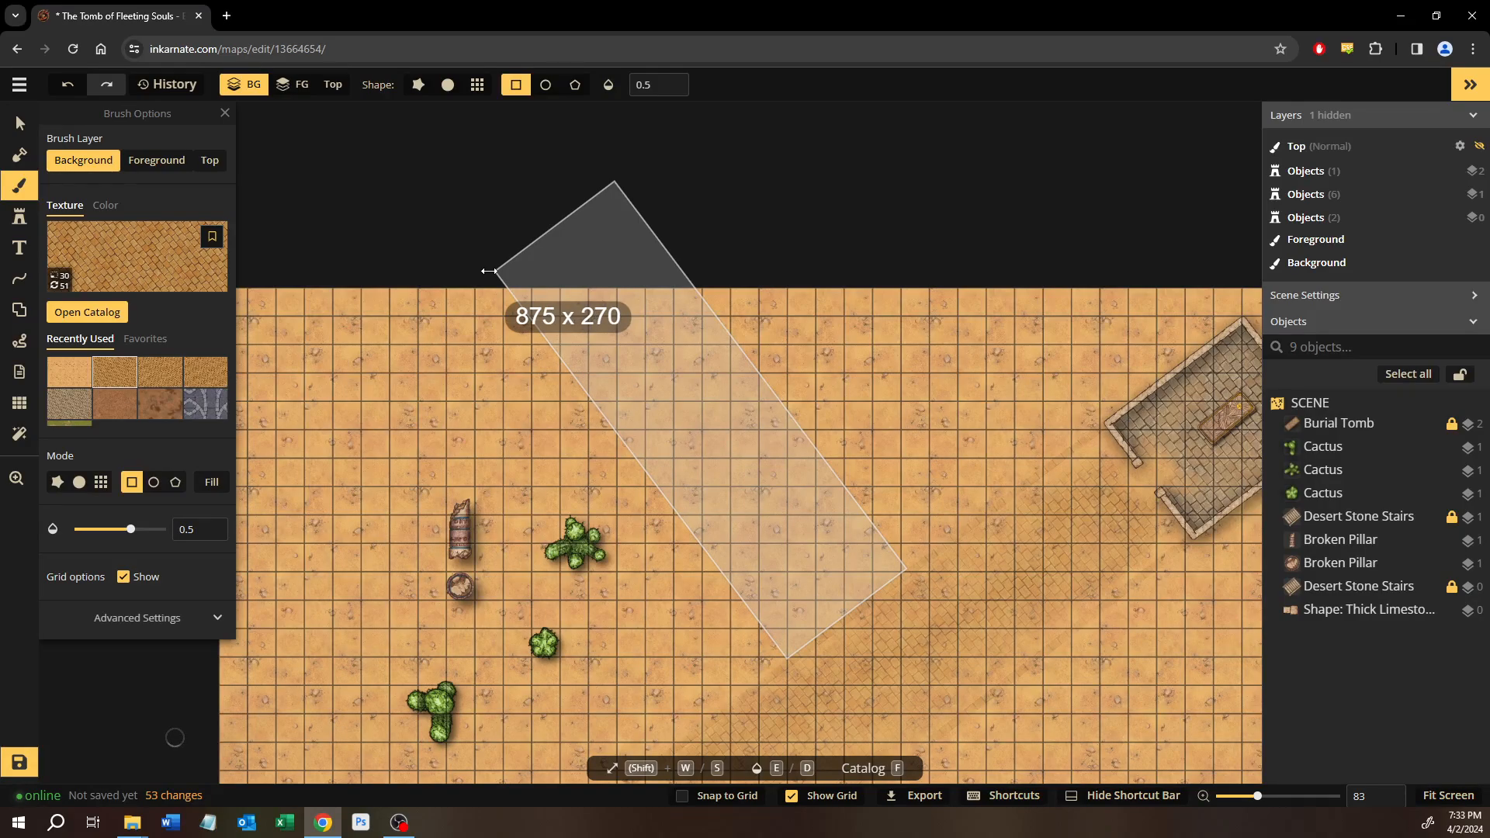
left_click_drag(488, 271, 489, 272)
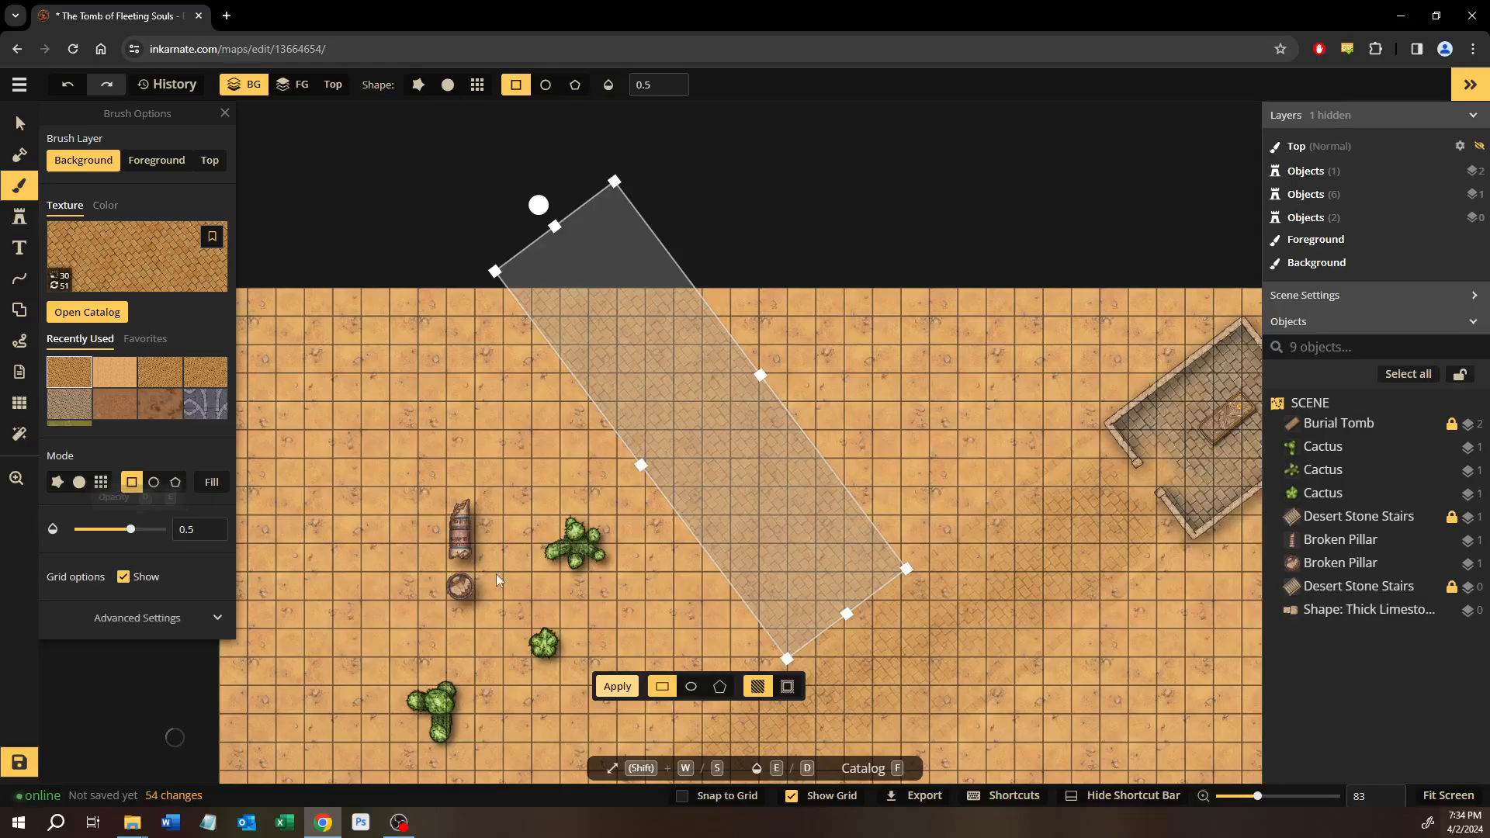
Set the Sand Tiles texture rotation to 141, apply it repeatedly inside the rectangle, and close the shape to inspect the new path.
left_click(148, 619)
scroll(142, 672, "down", 2)
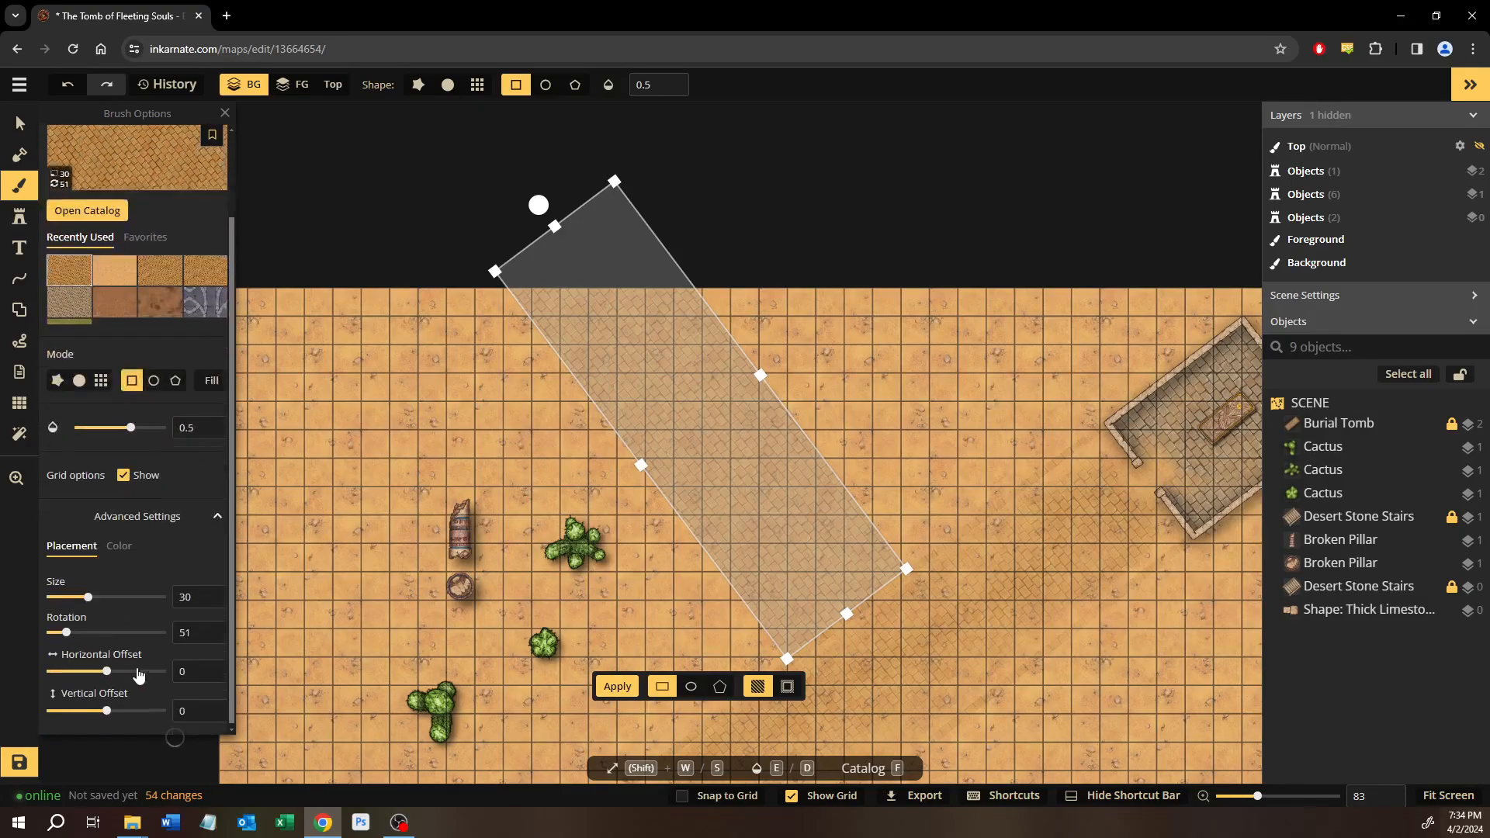
left_click(197, 630)
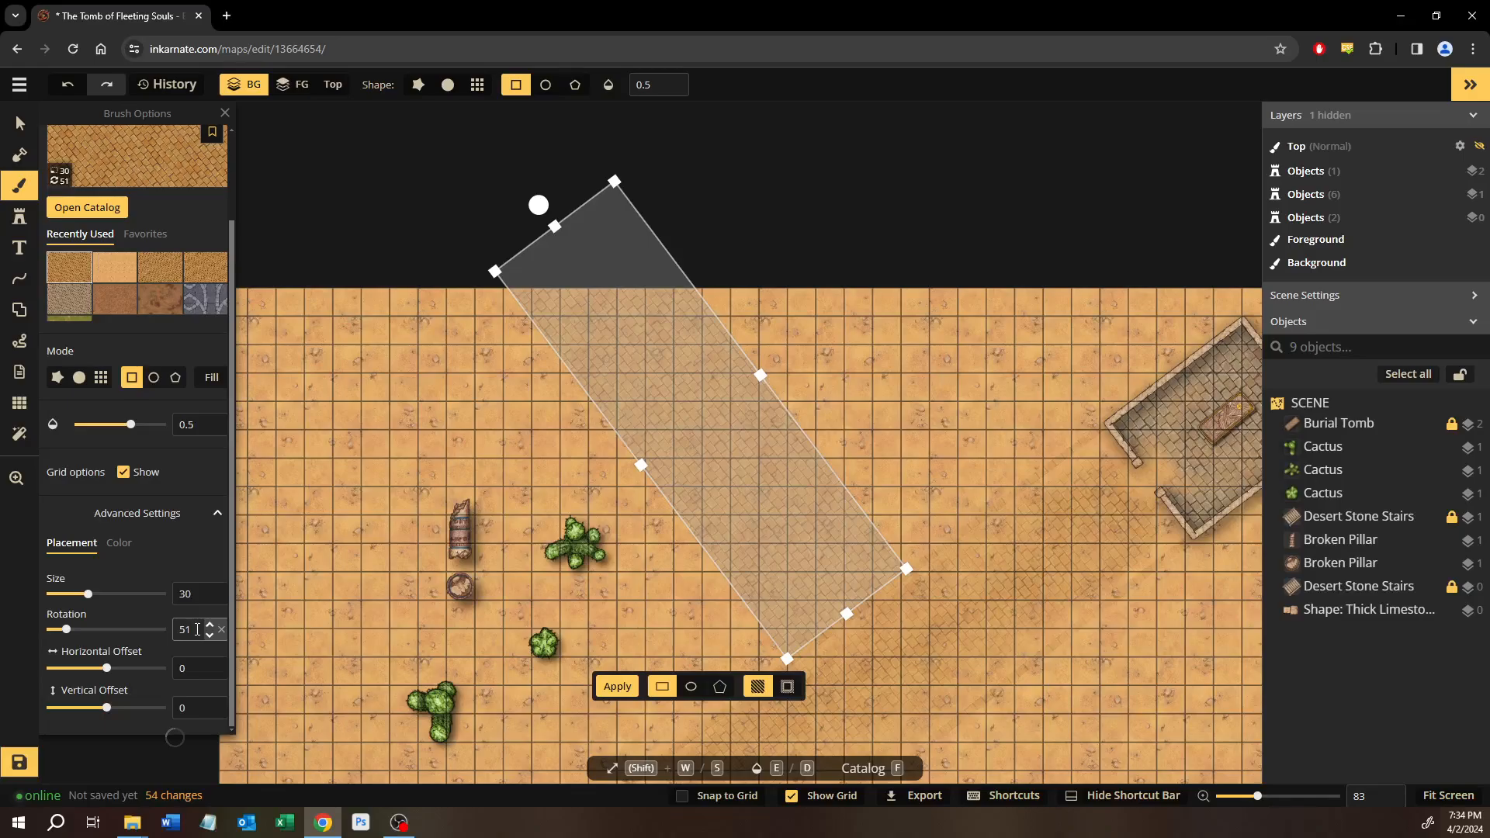
key("ctrl+a")
type("141")
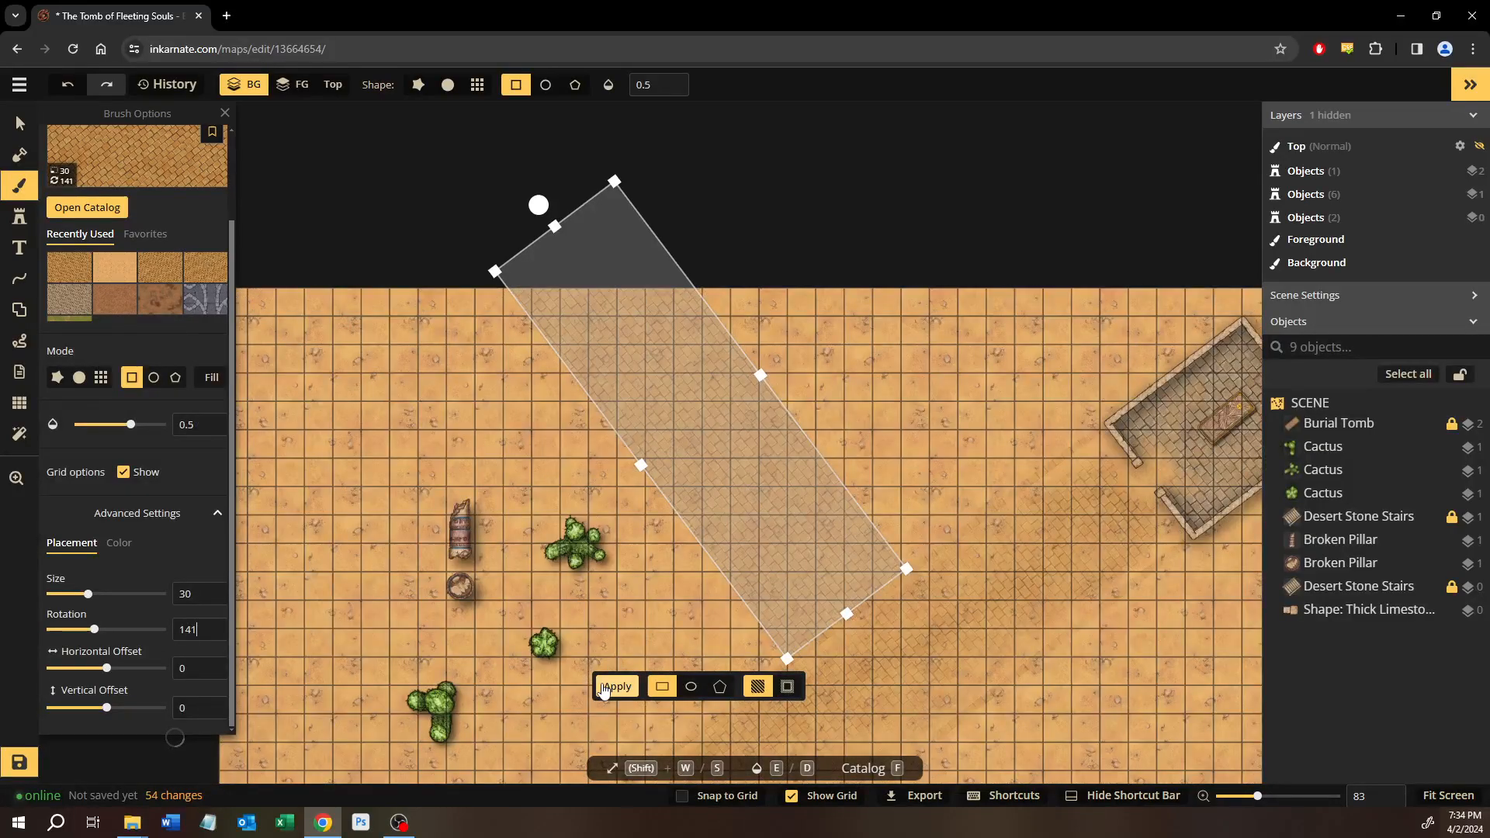
left_click(606, 688)
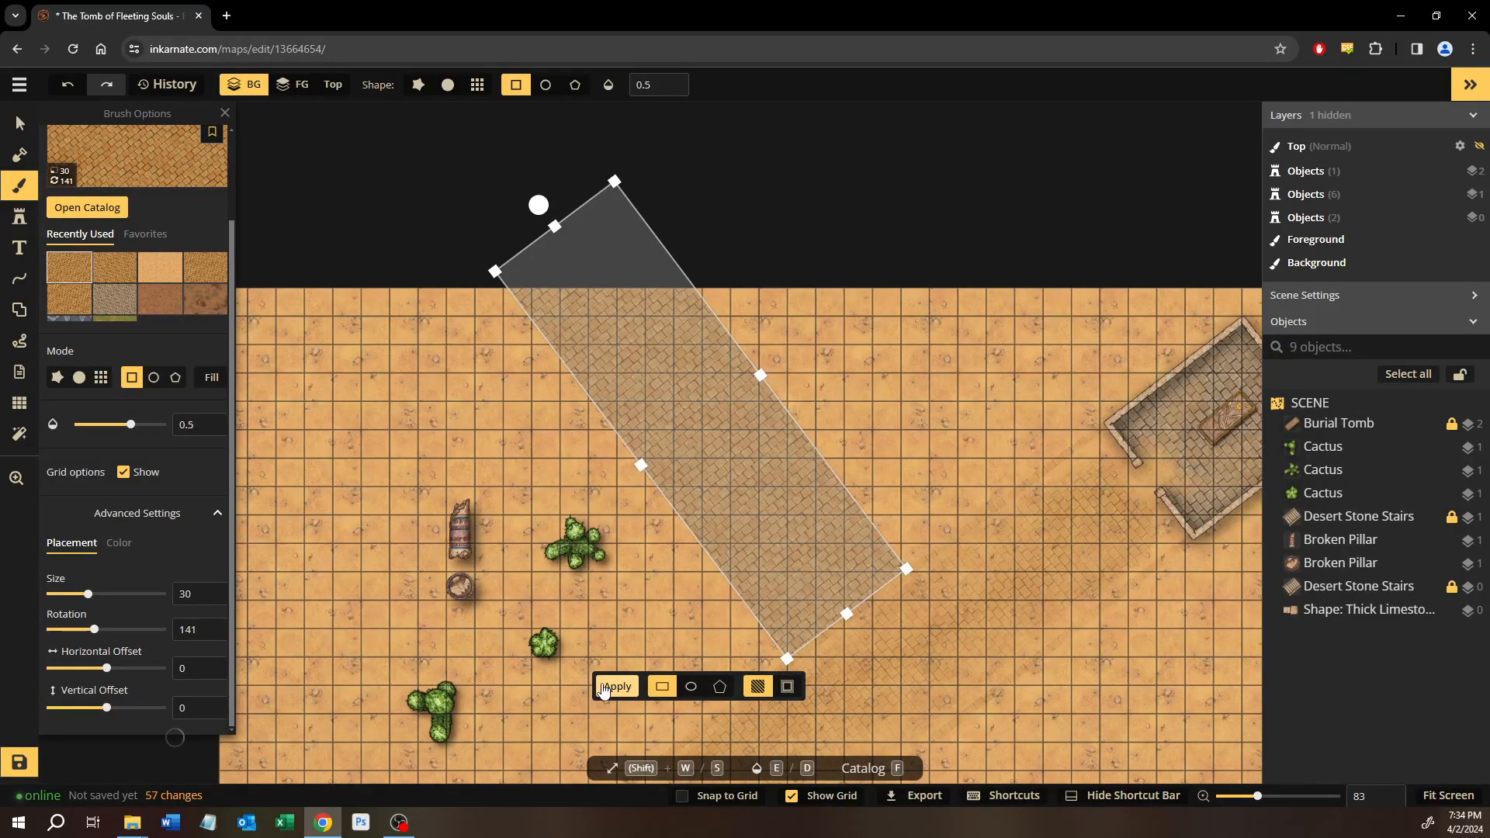
left_click(834, 364)
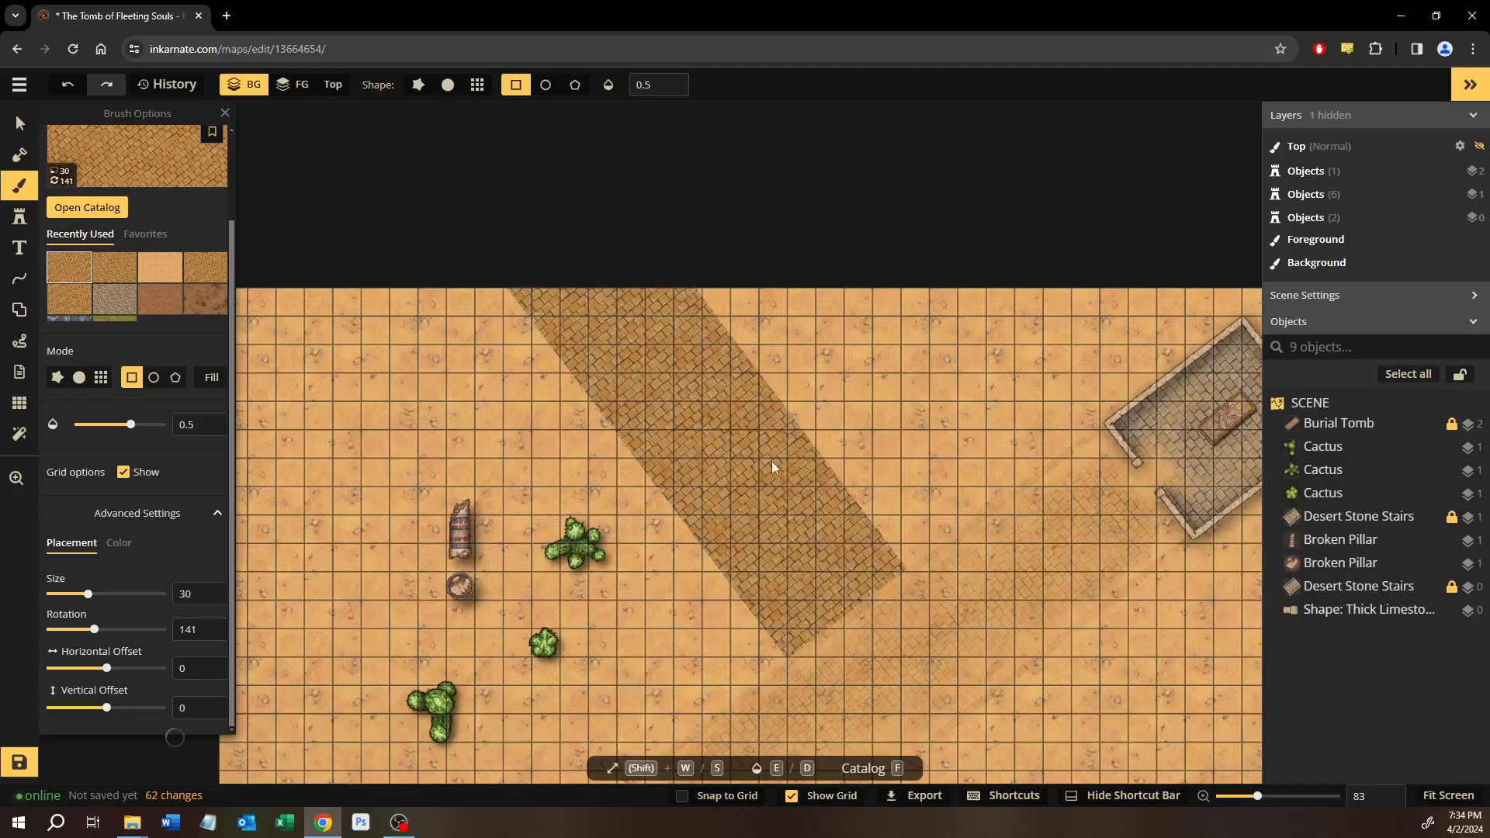
scroll(757, 496, "up", 5)
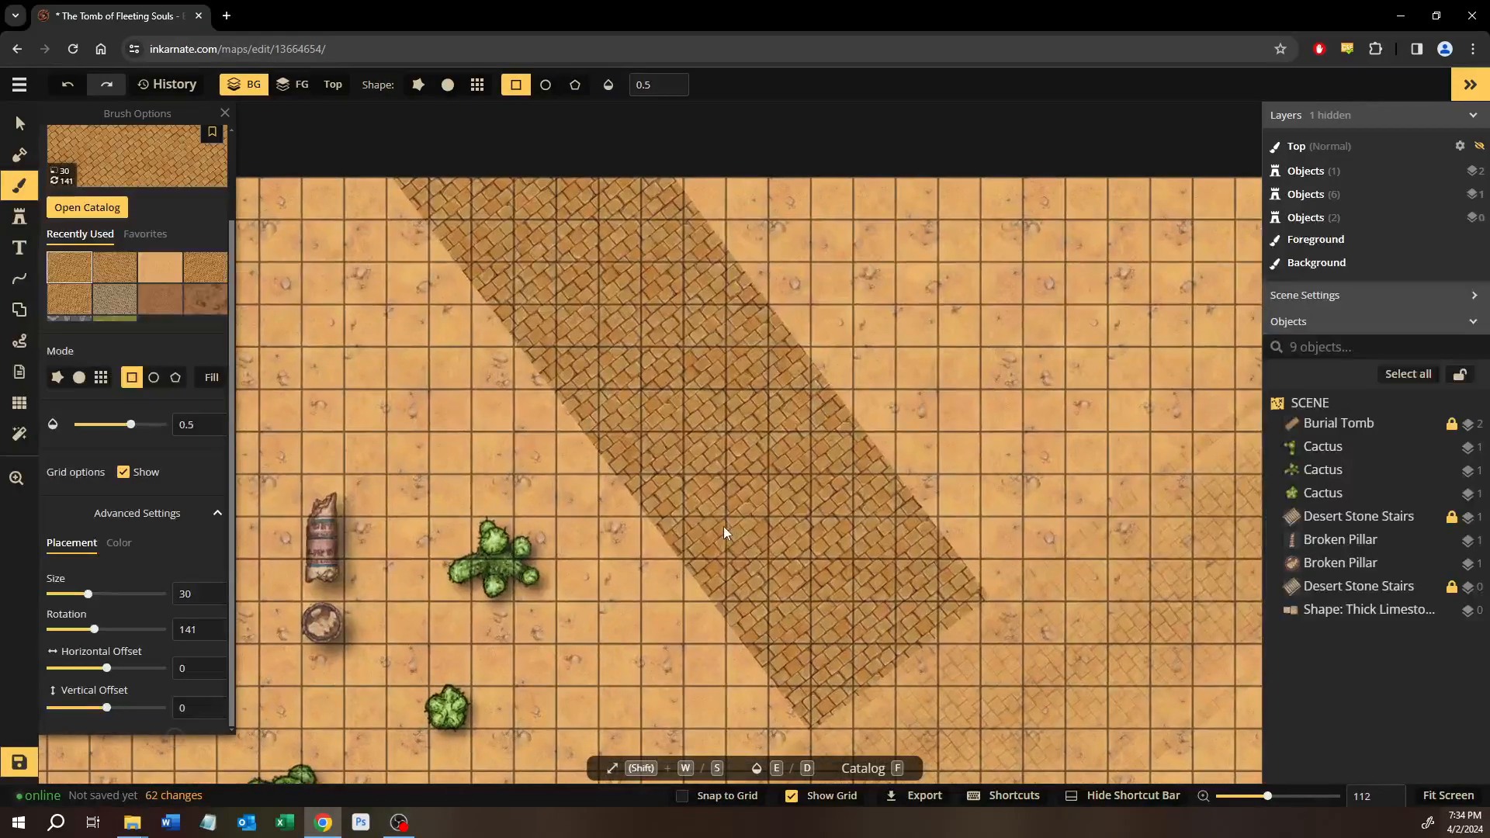
scroll(724, 526, "down", 1)
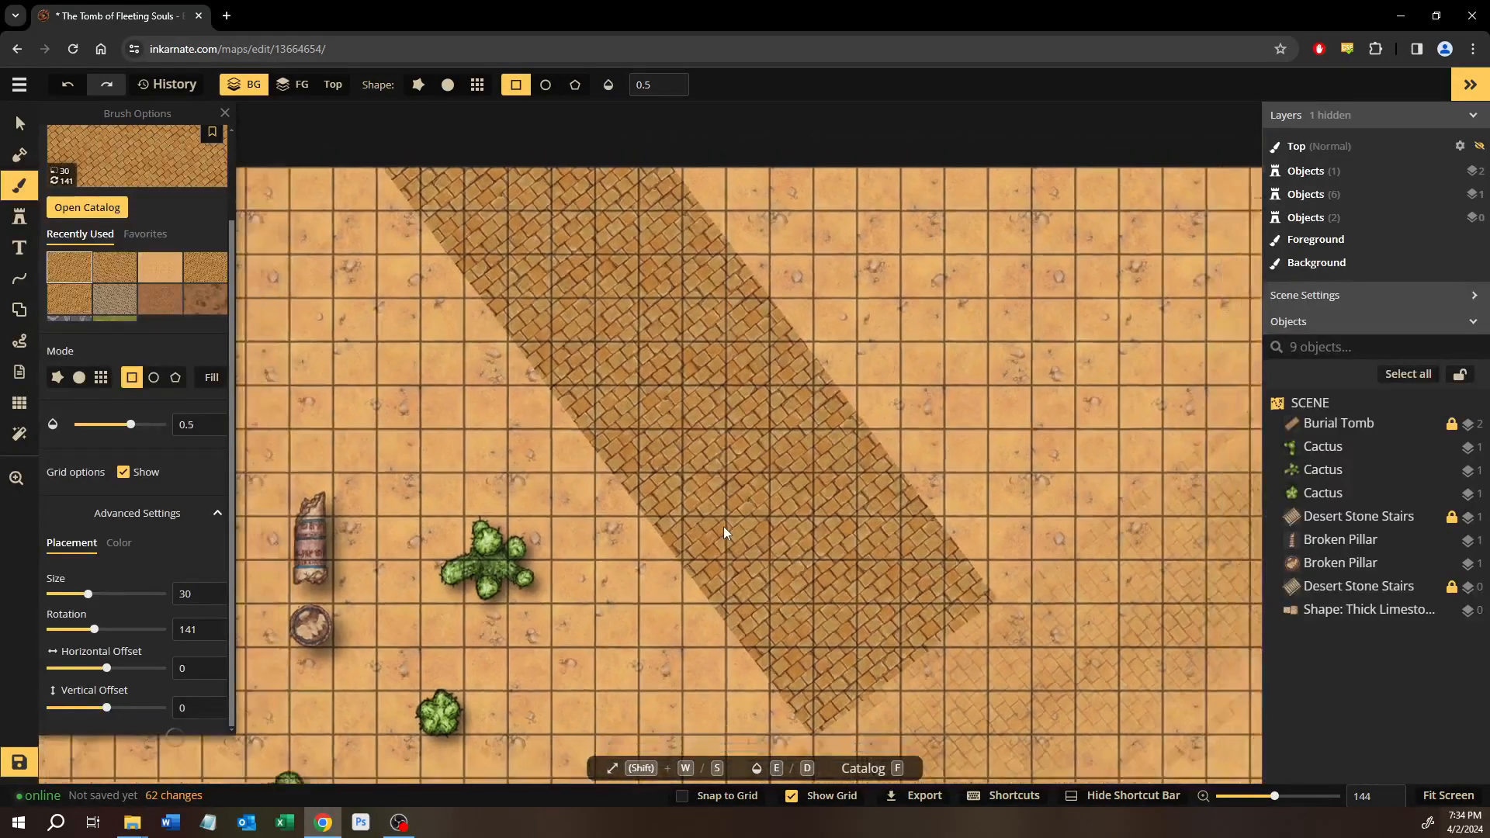
Undo the latest Sand Tiles applications on the branch path, restoring the map from entry 56 in the change history.
left_click(68, 86)
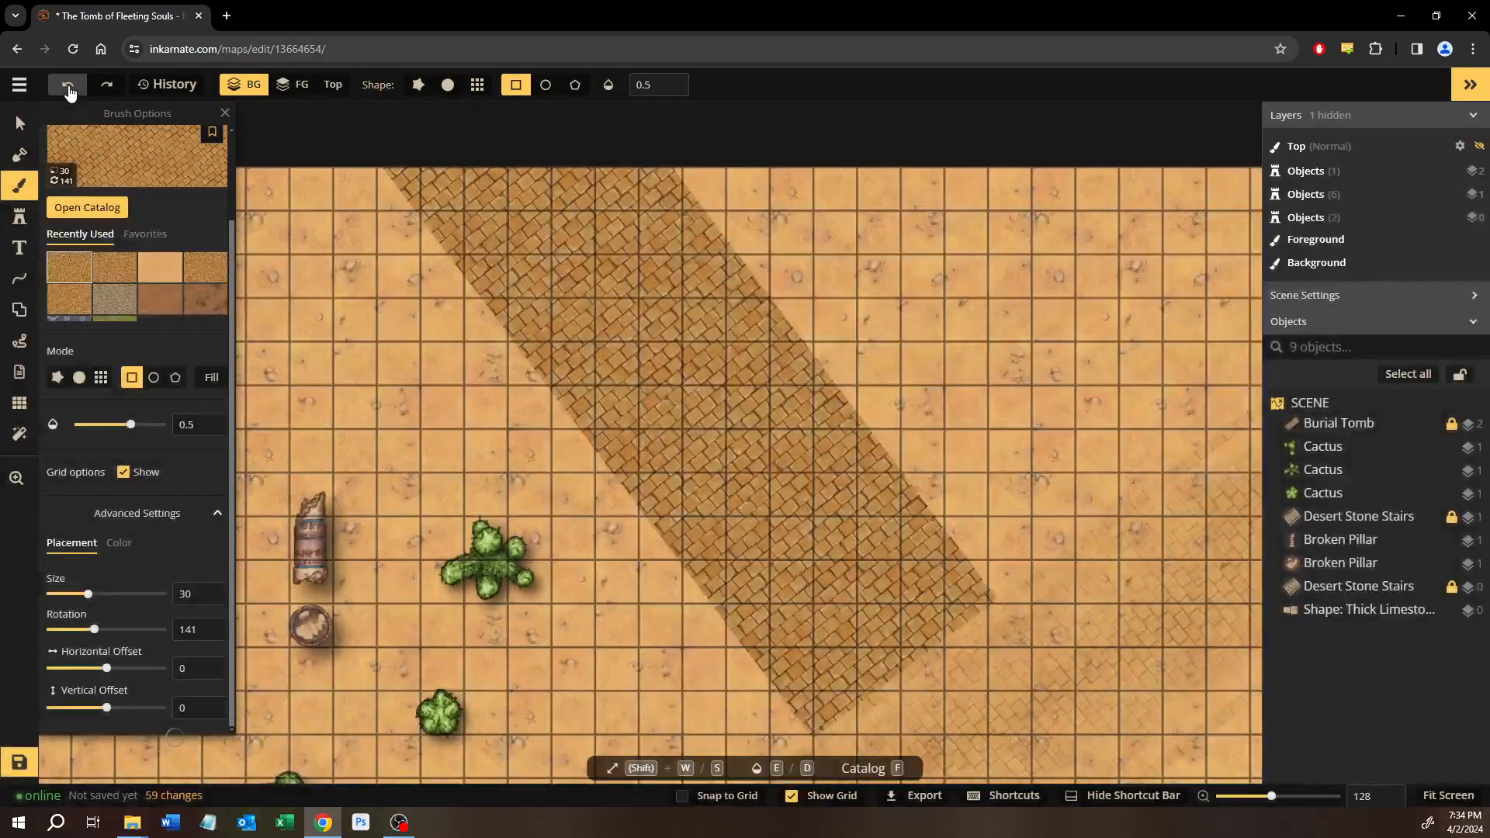
left_click(68, 91)
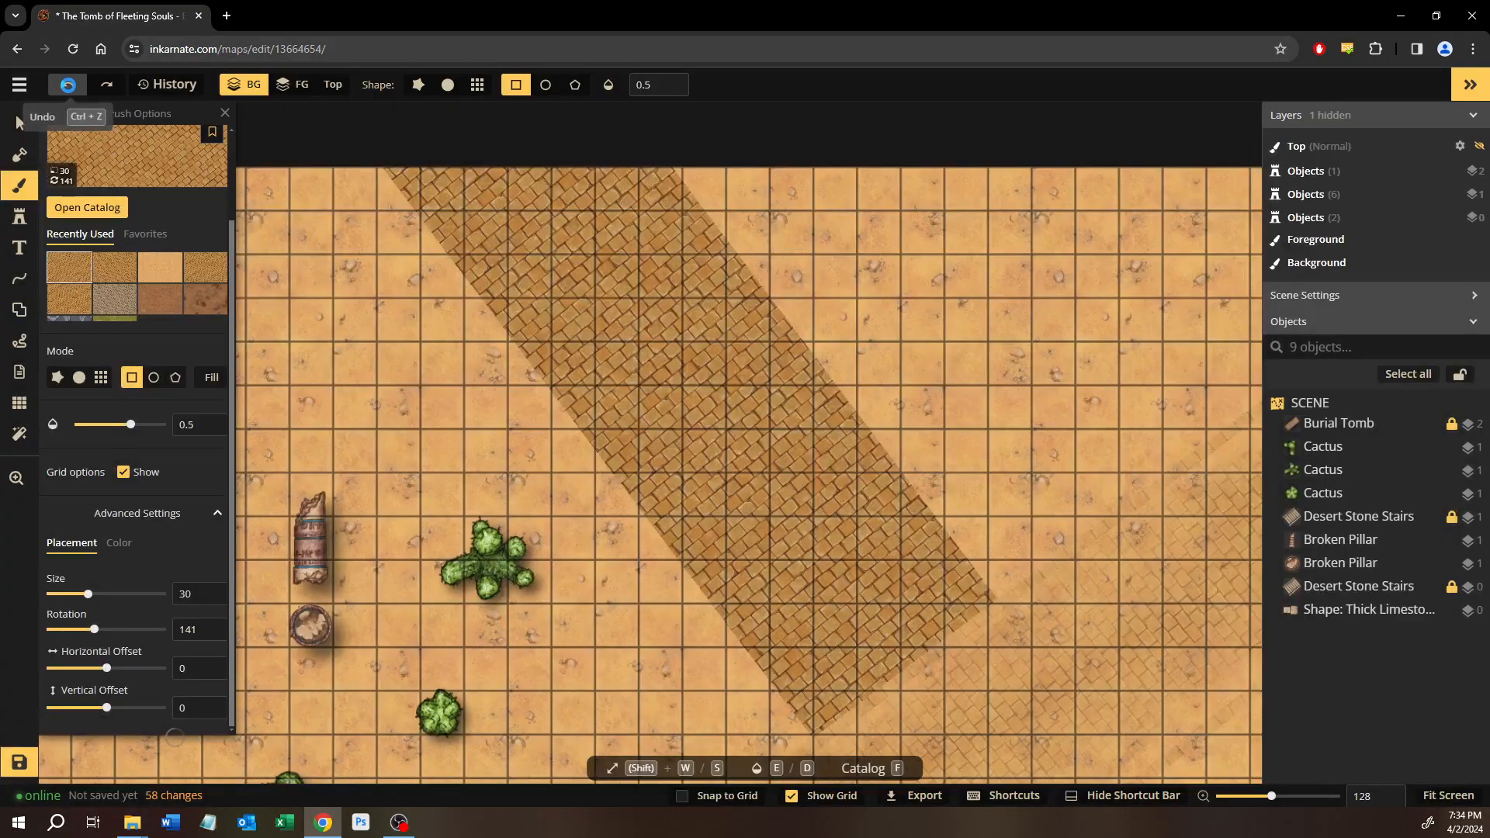
left_click(69, 89)
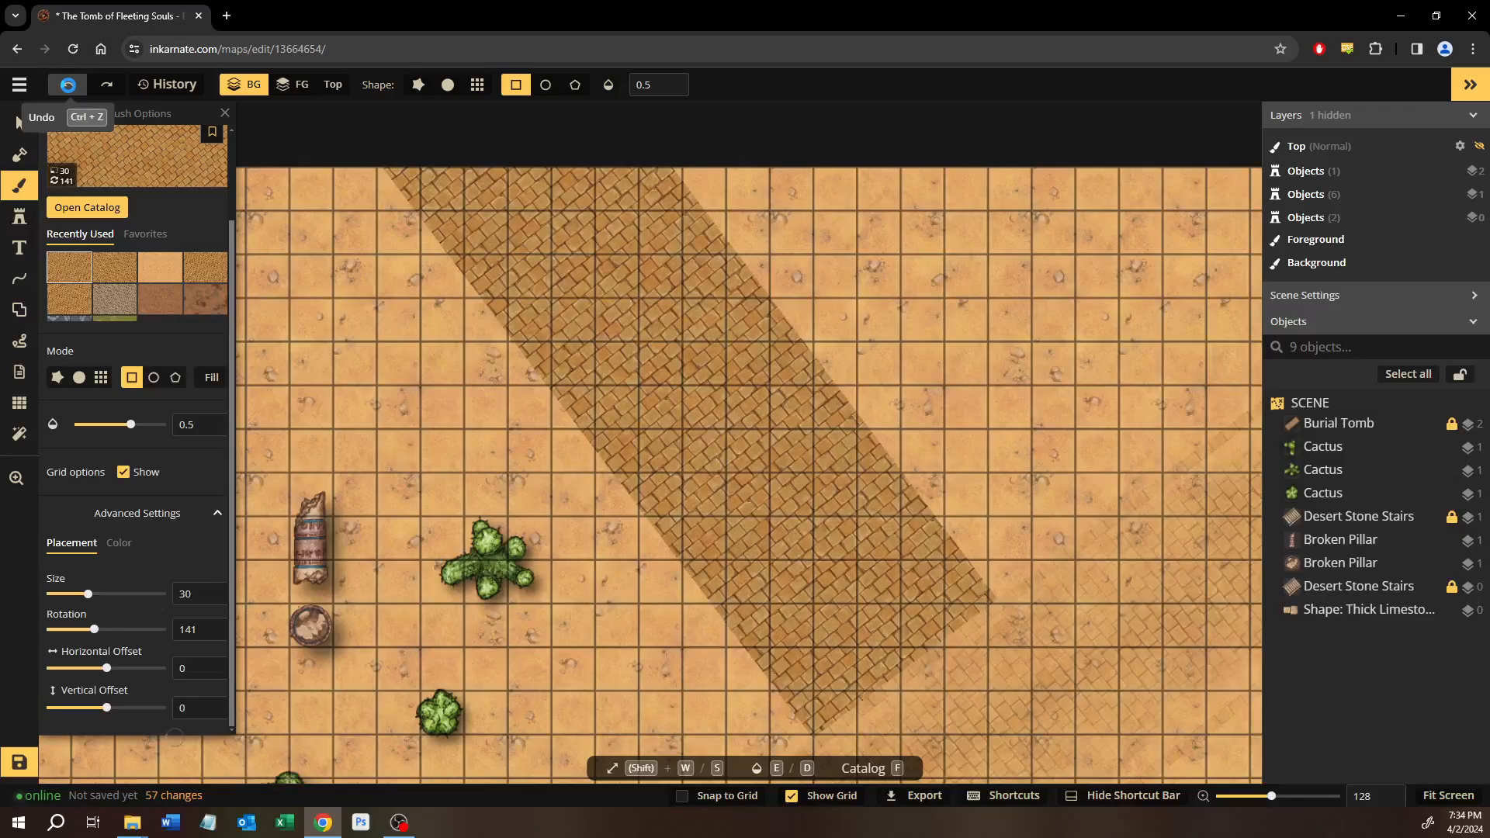
left_click(69, 90)
left_click(167, 84)
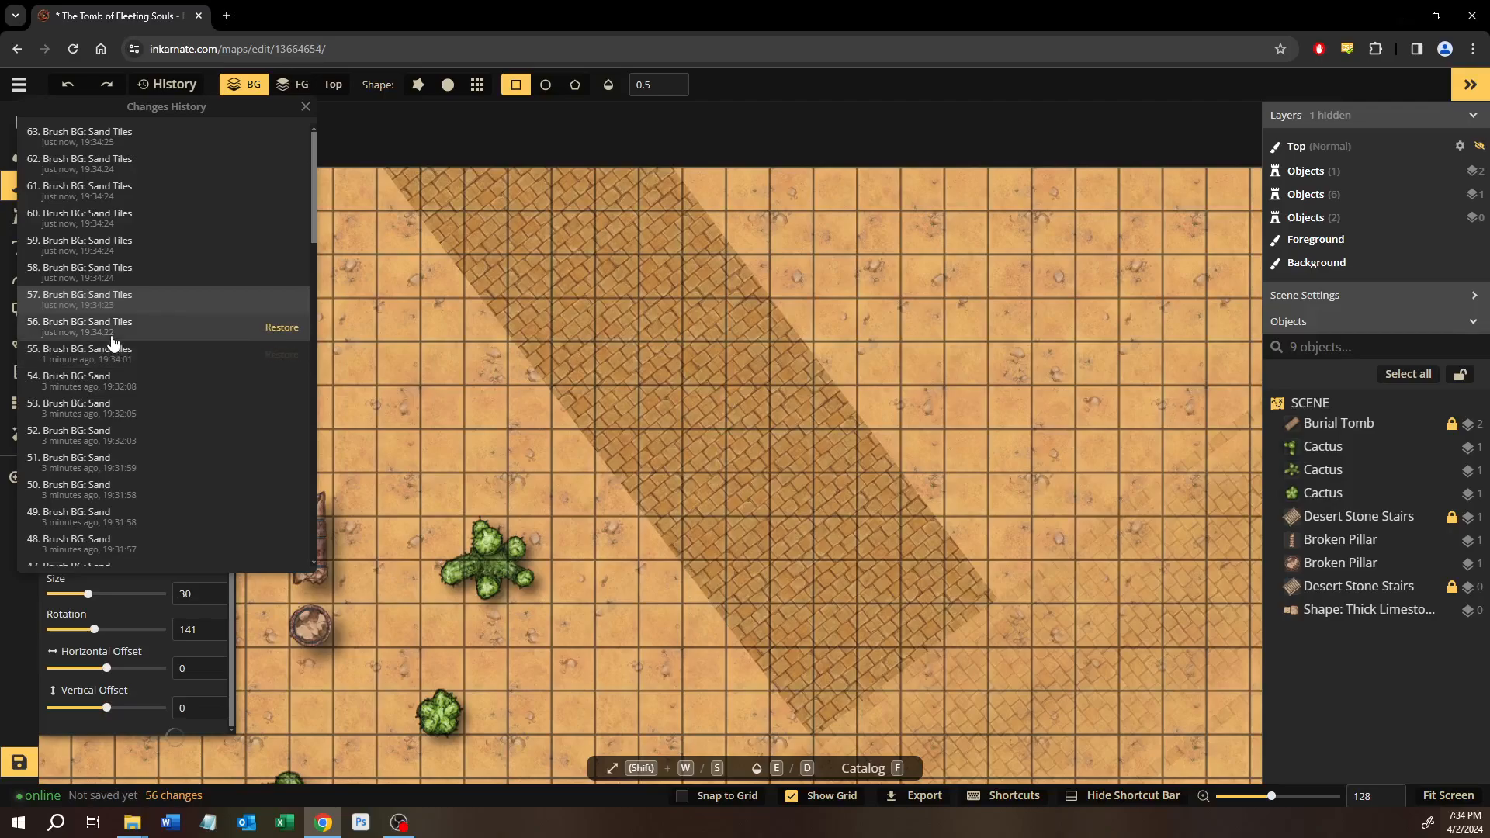
left_click(291, 326)
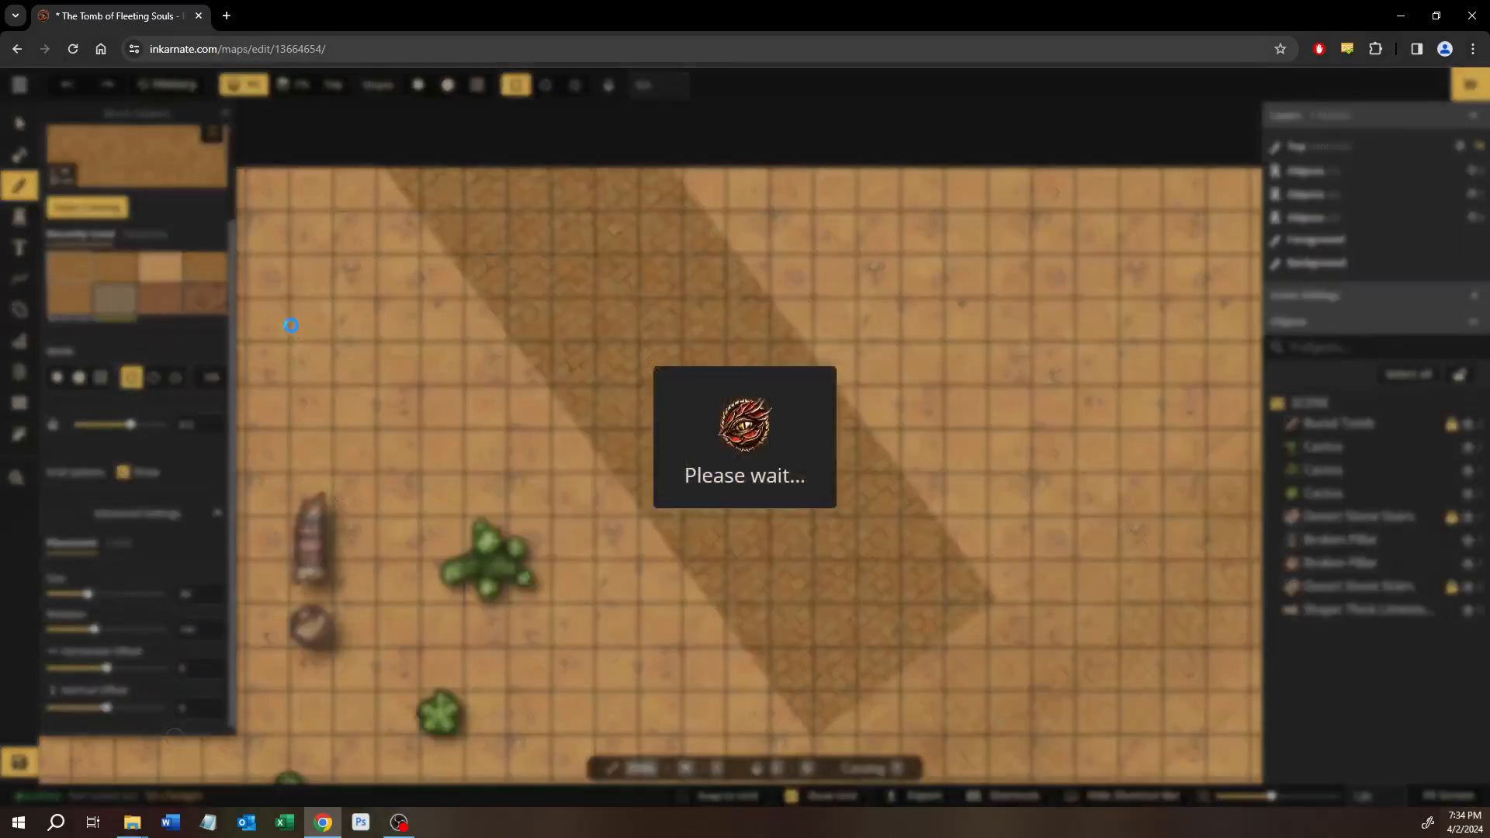
scroll(659, 453, "down", 5)
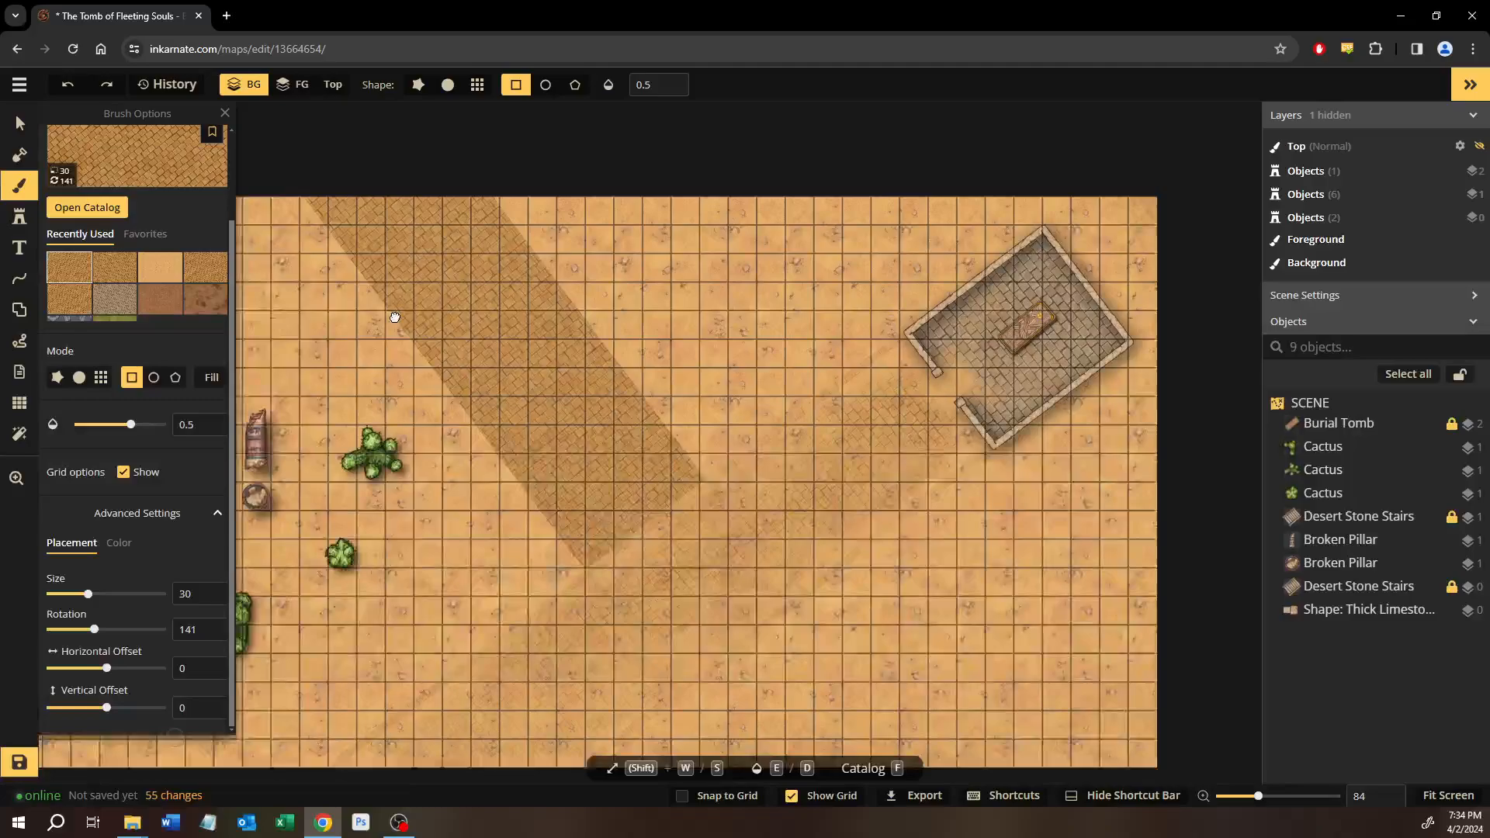
left_click_drag(394, 318, 306, 255)
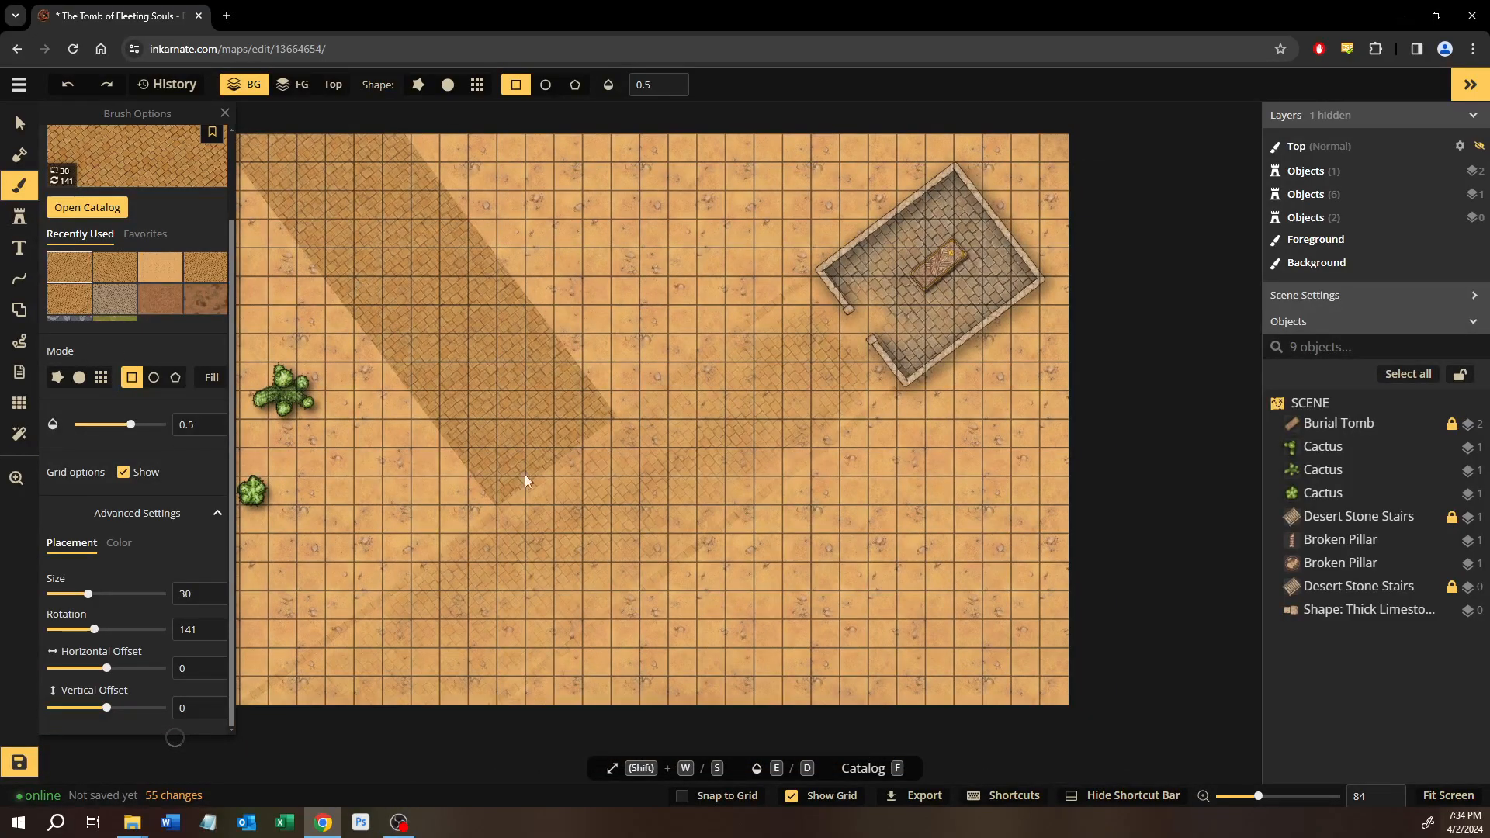
Draw a thin rectangle over the branch path's walkway end and rotate it to 52° to match the path's angle.
scroll(477, 486, "up", 3)
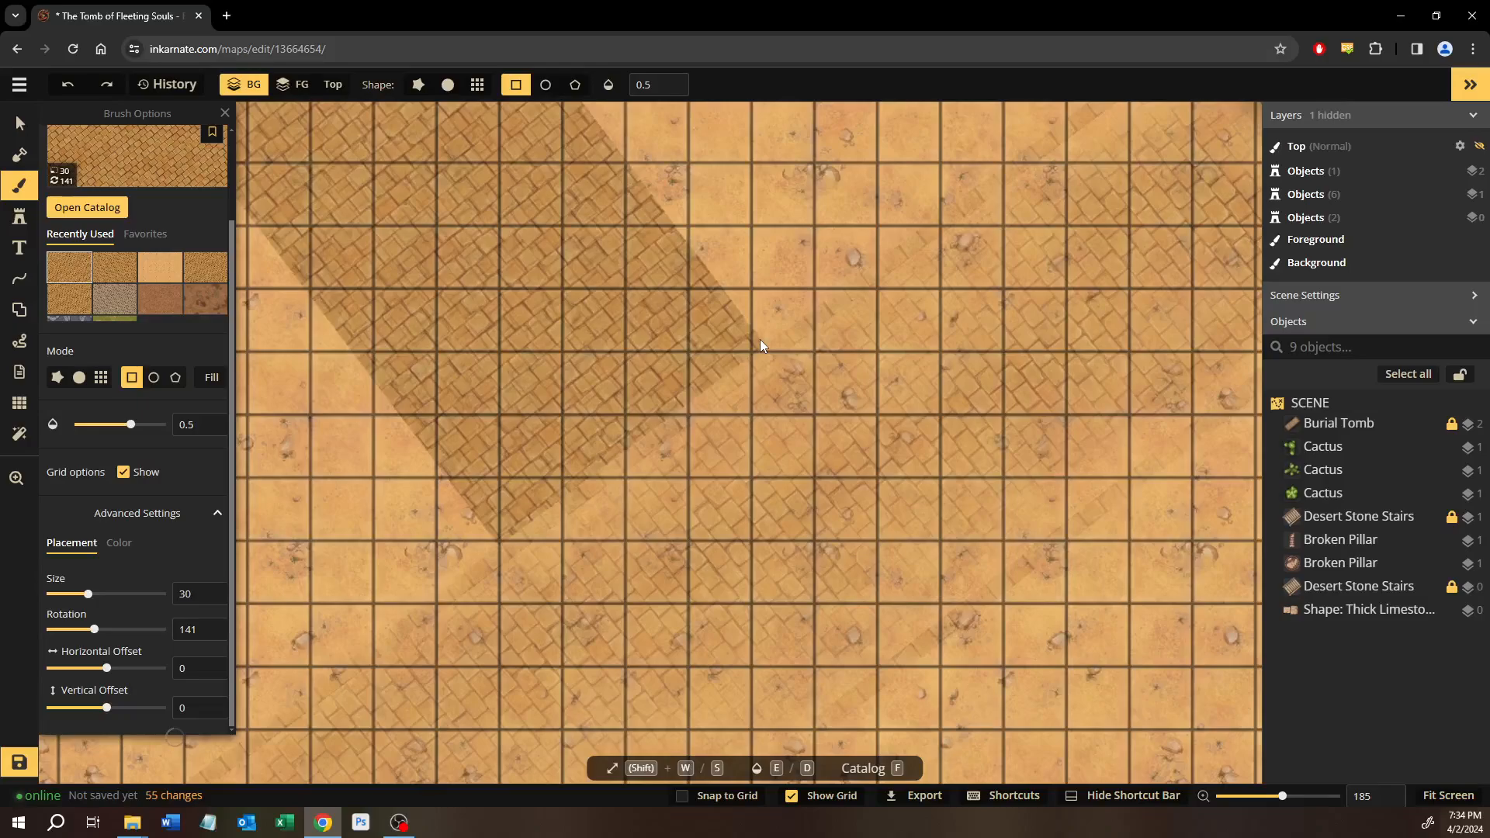
mouse_move(761, 338)
left_mouse_down()
mouse_move(622, 263)
mouse_move(326, 256)
left_mouse_up()
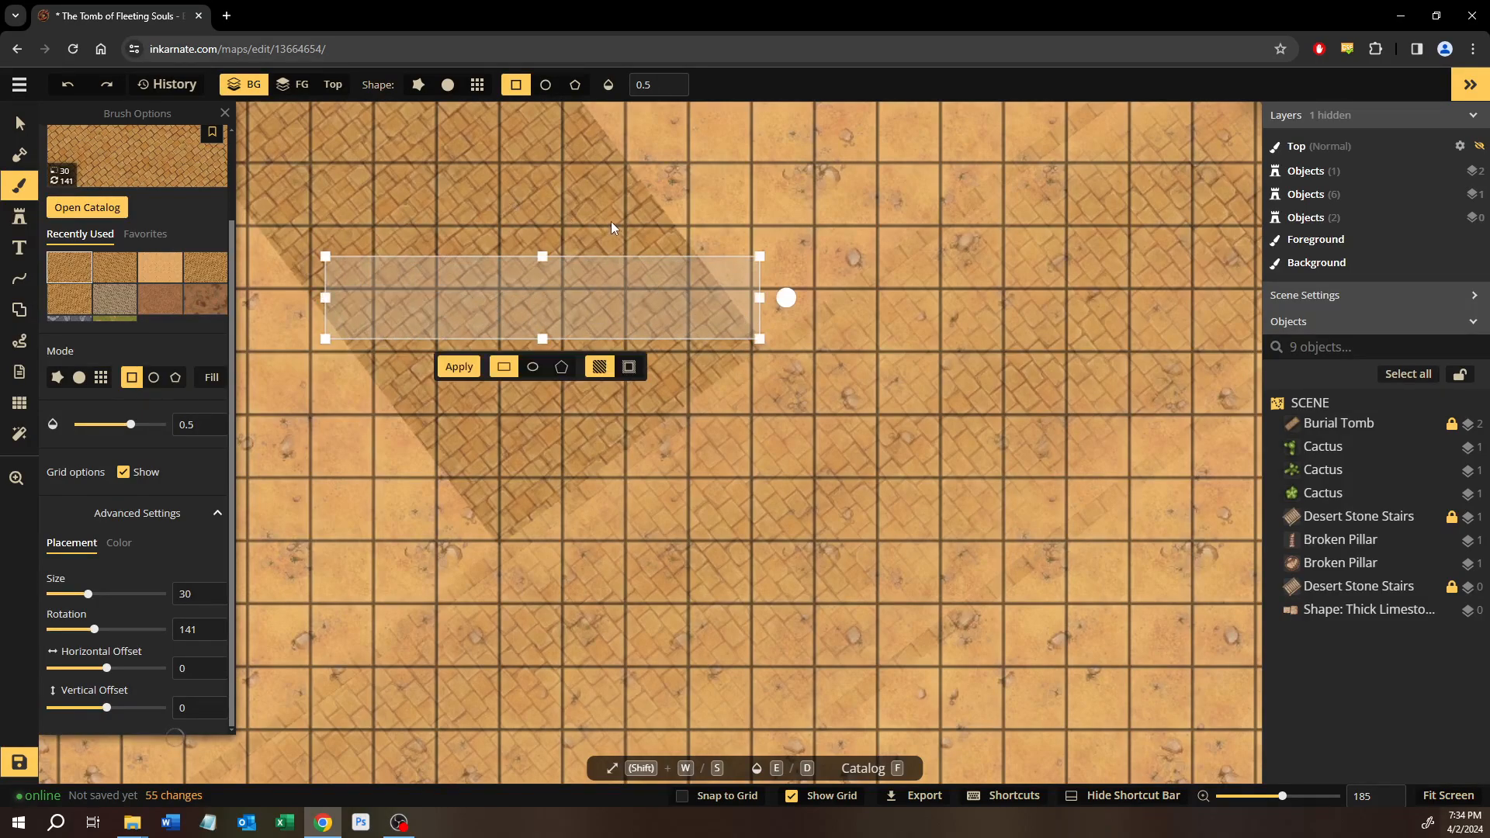
left_click_drag(781, 296, 707, 520)
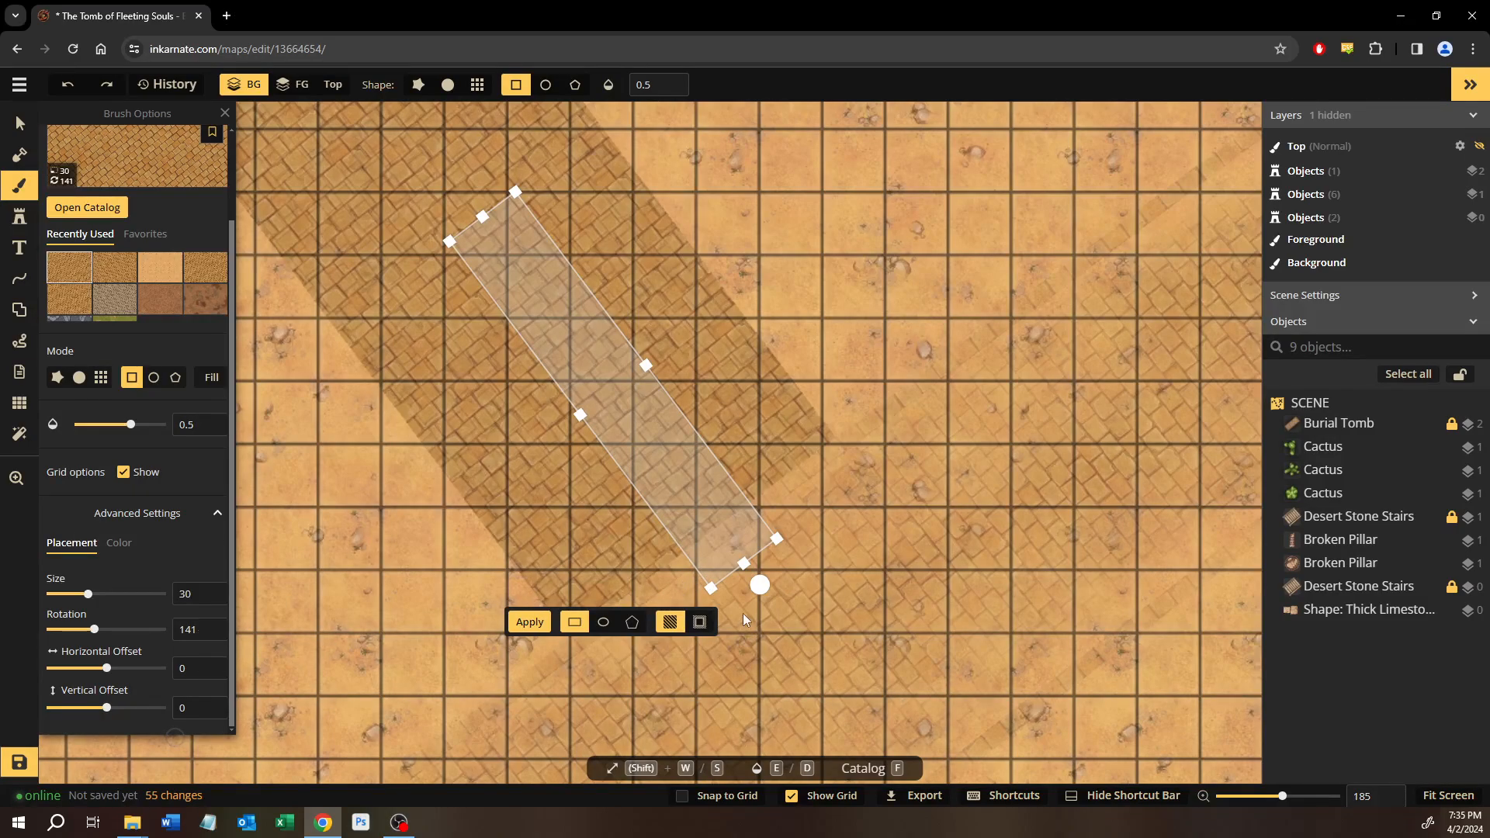
mouse_move(762, 584)
left_mouse_down()
mouse_move(608, 556)
mouse_move(505, 443)
mouse_move(514, 355)
mouse_move(559, 303)
mouse_move(548, 323)
mouse_move(856, 400)
mouse_move(812, 562)
mouse_move(765, 579)
left_mouse_up()
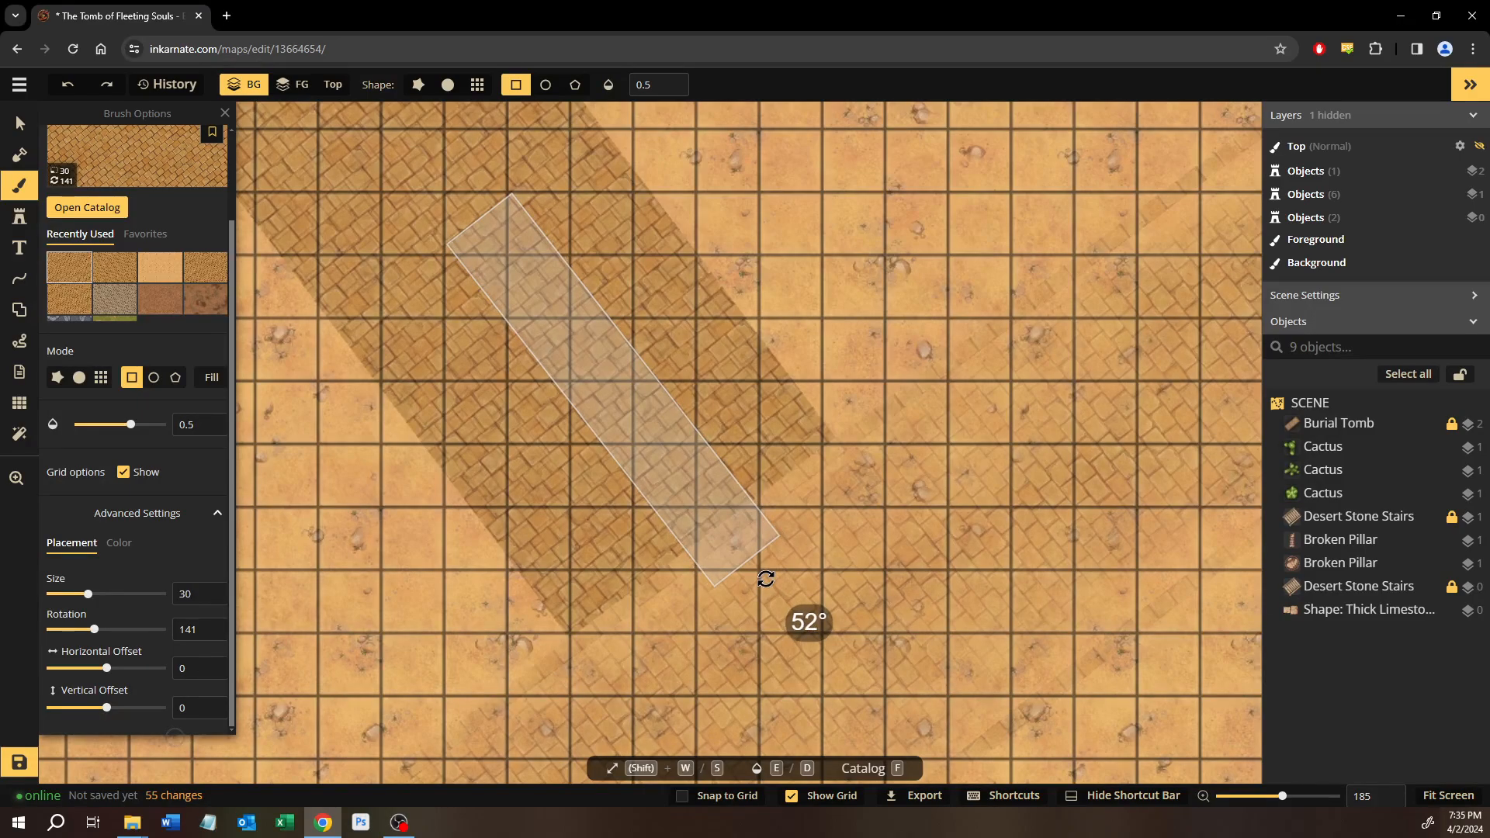
Widen the rectangle on both sides to the branch path's full width and fine-tune its rotation.
left_click_drag(639, 362, 735, 309)
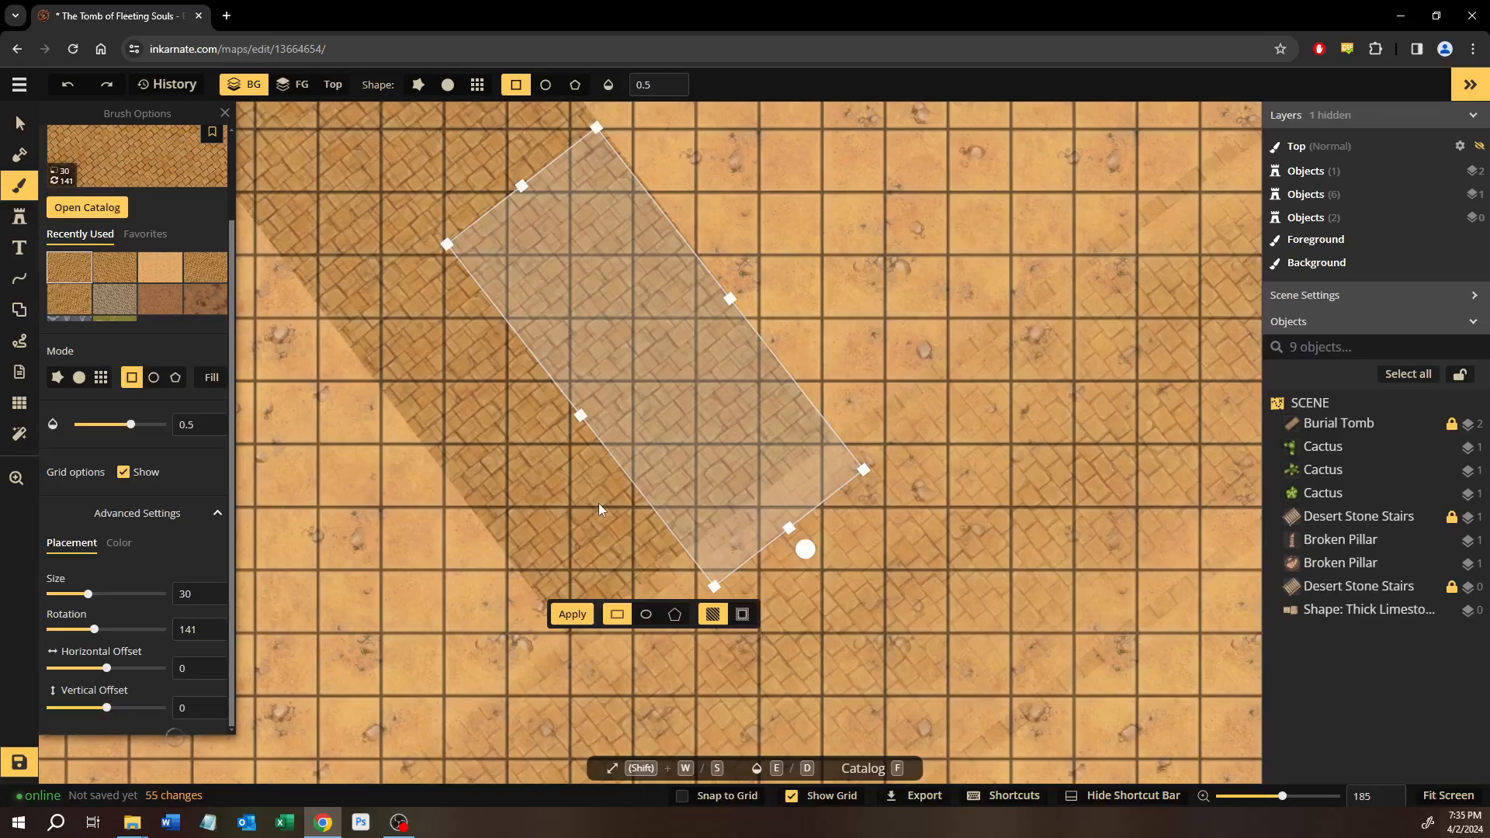
left_click_drag(581, 416, 473, 501)
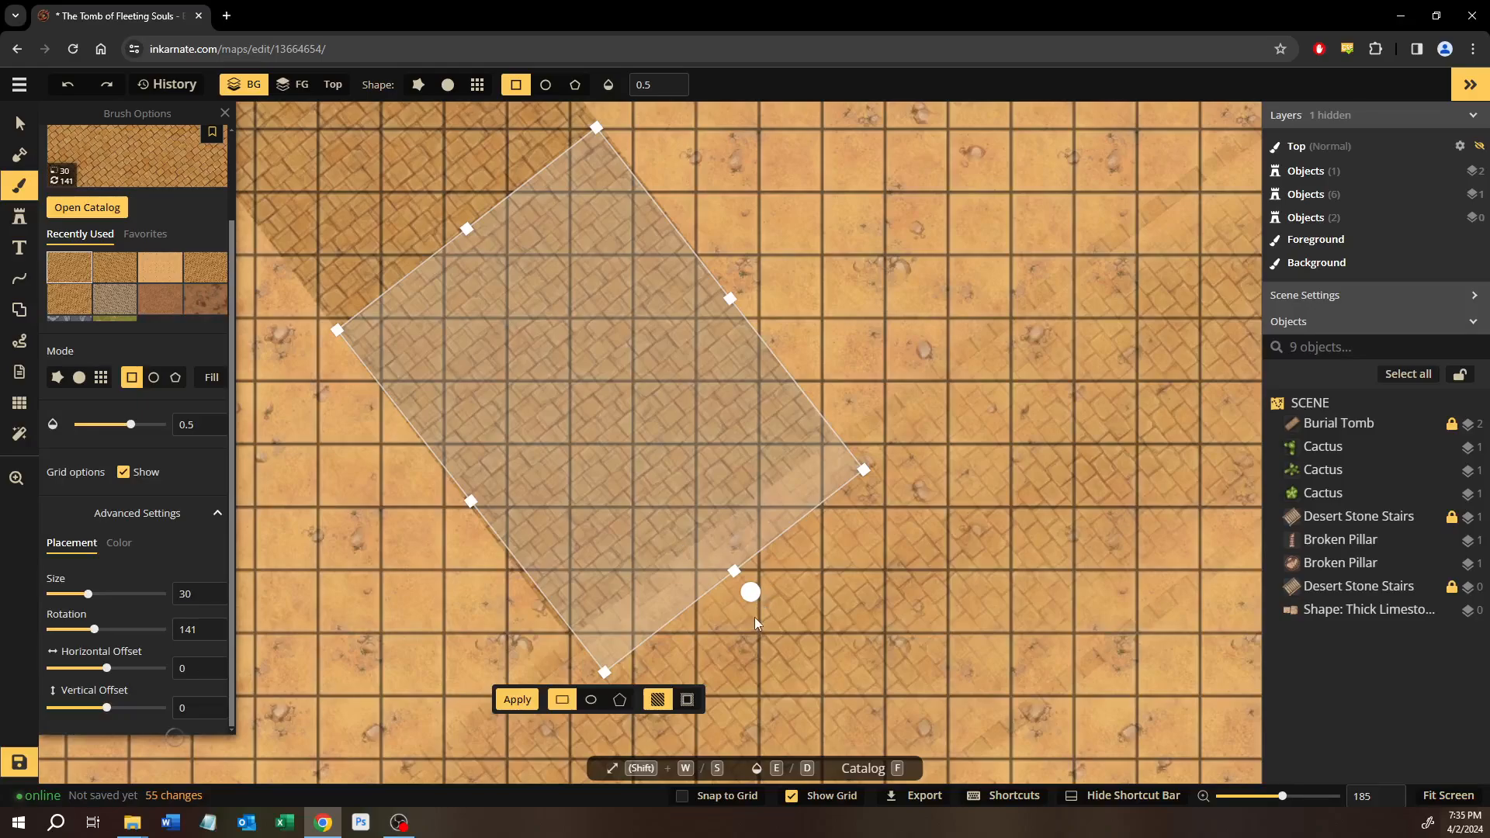
left_click_drag(748, 593, 745, 597)
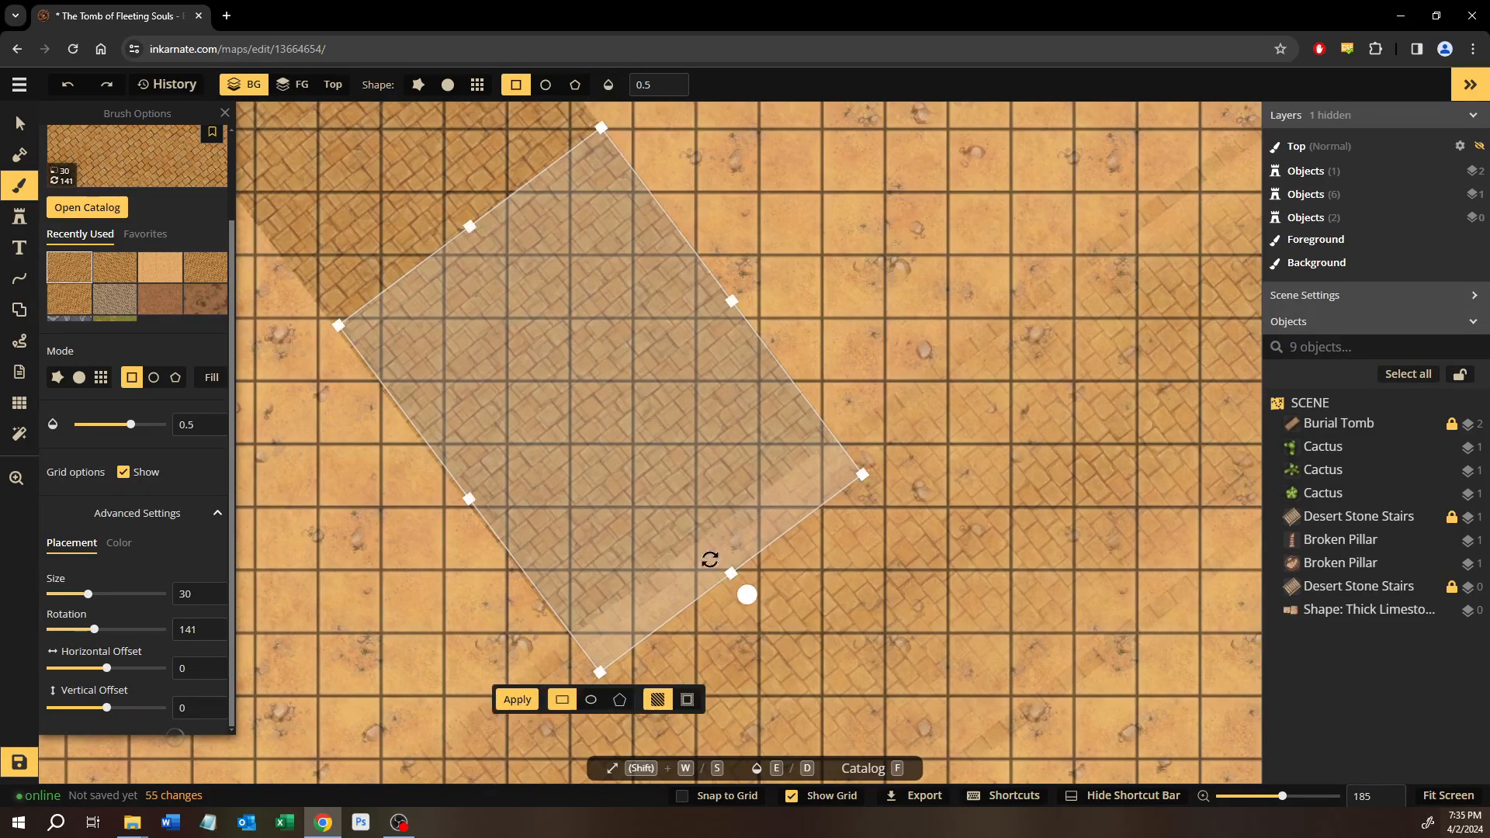
left_click_drag(474, 499, 475, 501)
left_click_drag(596, 556, 595, 555)
Reposition the rectangle on the walkway's opposite side at about 54° and lengthen it past the map's lower edge, in line with the branch.
left_click_drag(784, 616, 509, 266)
mouse_move(427, 169)
left_mouse_down()
mouse_move(591, 518)
mouse_move(831, 632)
mouse_move(863, 720)
mouse_move(683, 475)
mouse_move(646, 468)
left_mouse_up()
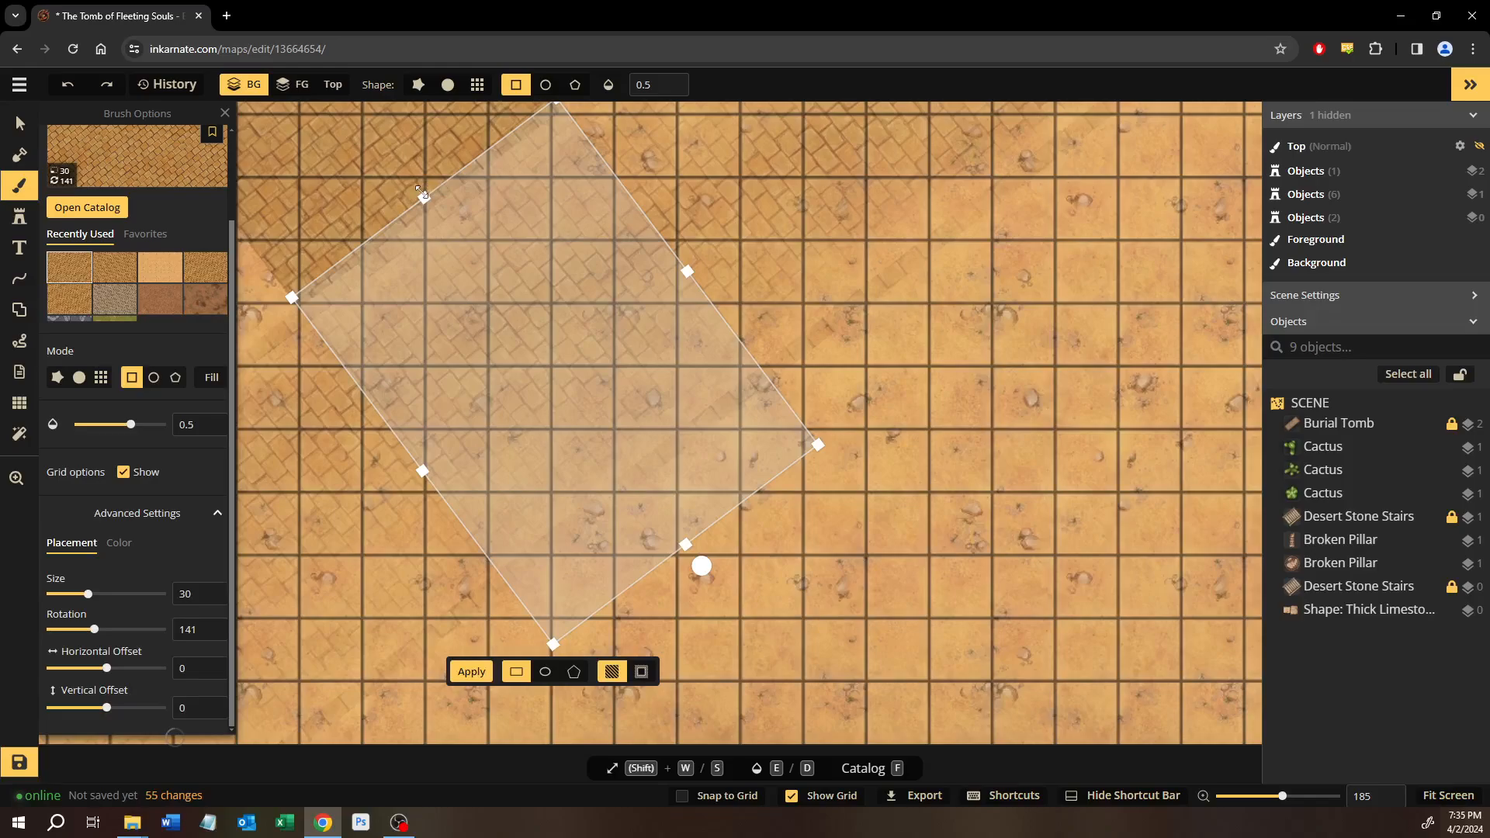
left_click_drag(423, 195, 606, 507)
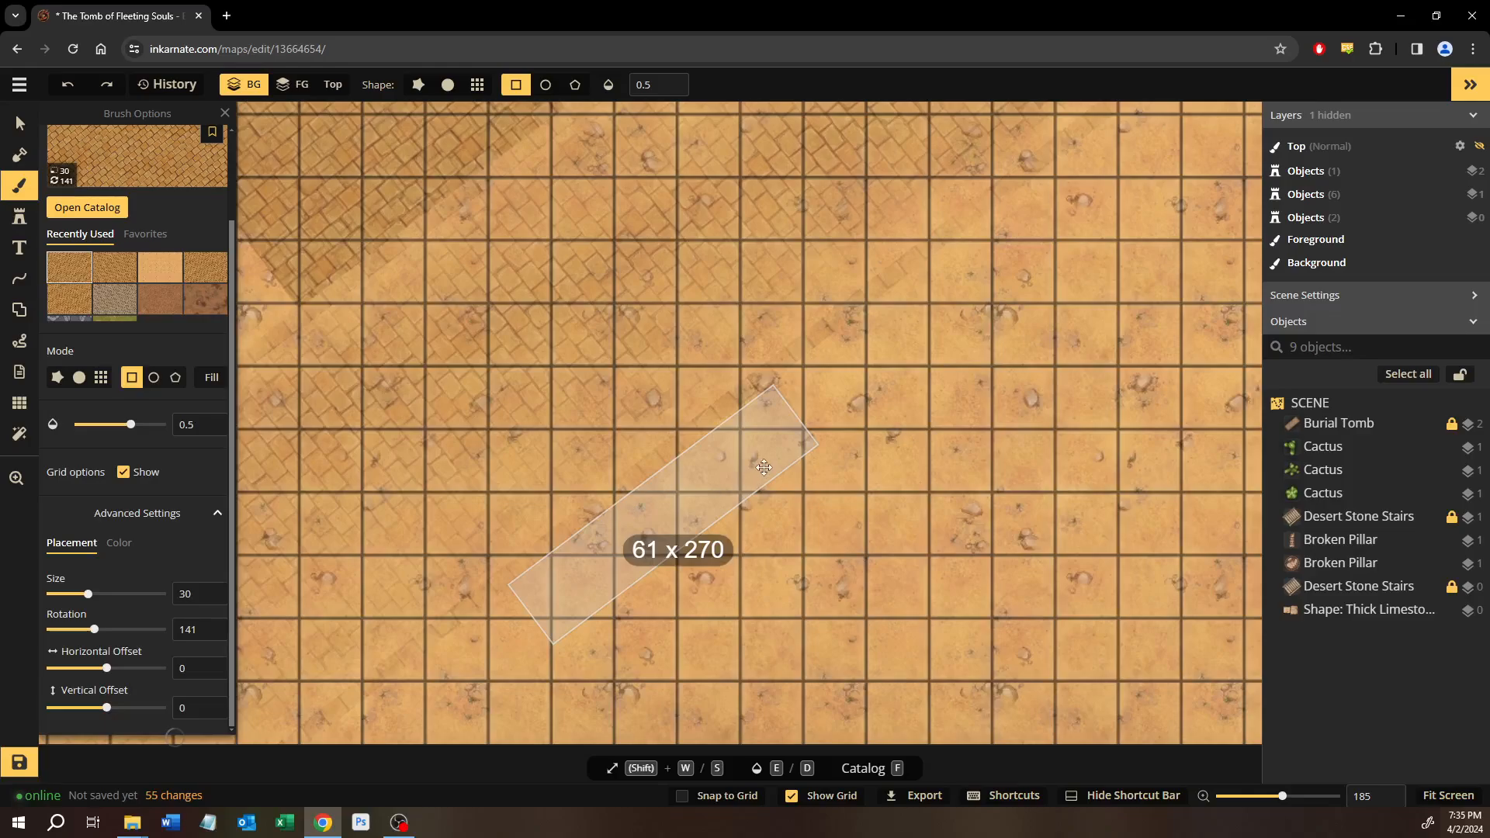
left_click_drag(764, 467, 764, 467)
left_click_drag(698, 563, 701, 562)
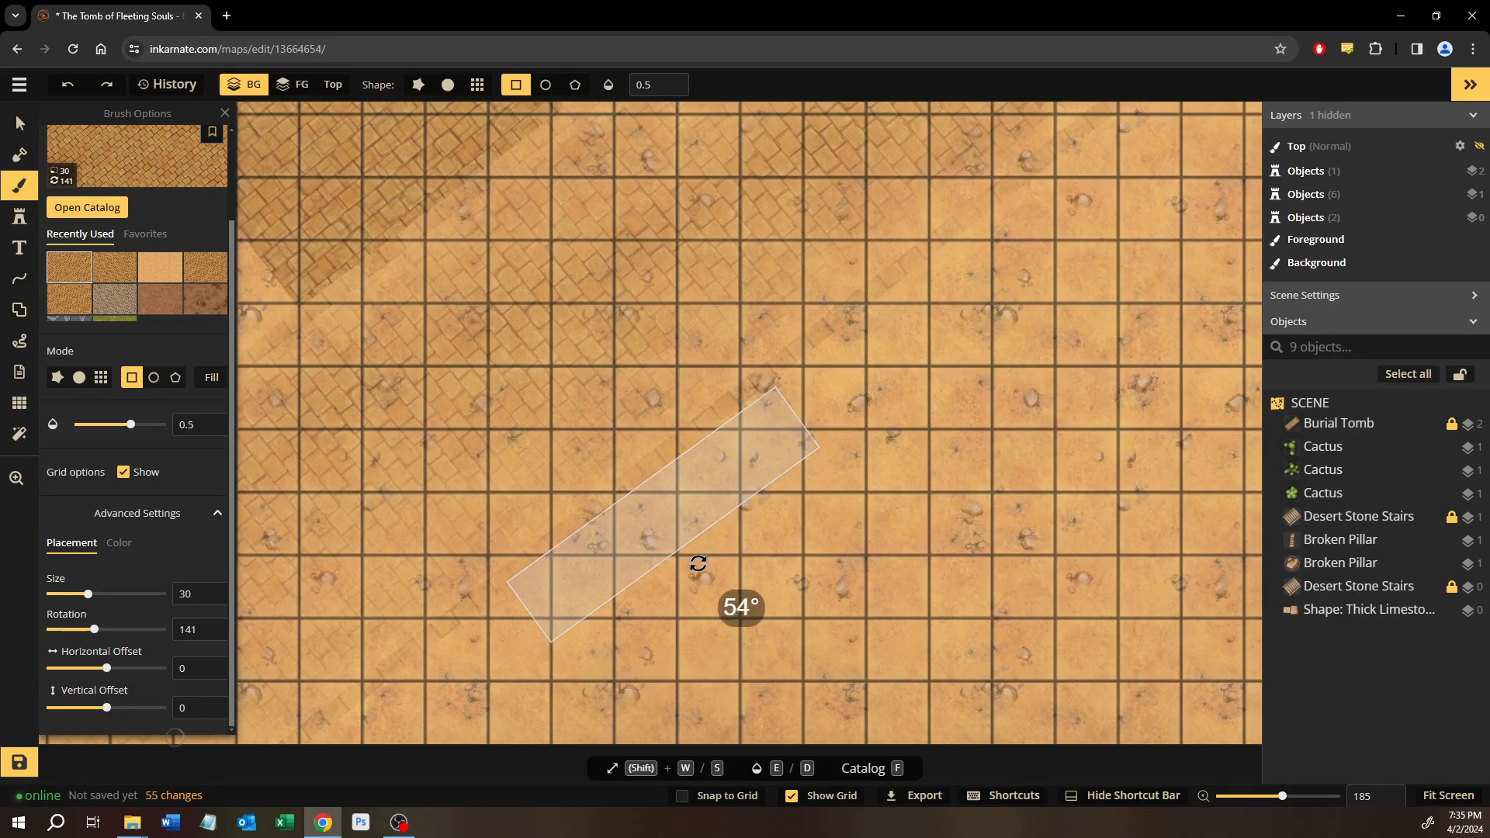
left_click_drag(699, 563, 848, 805)
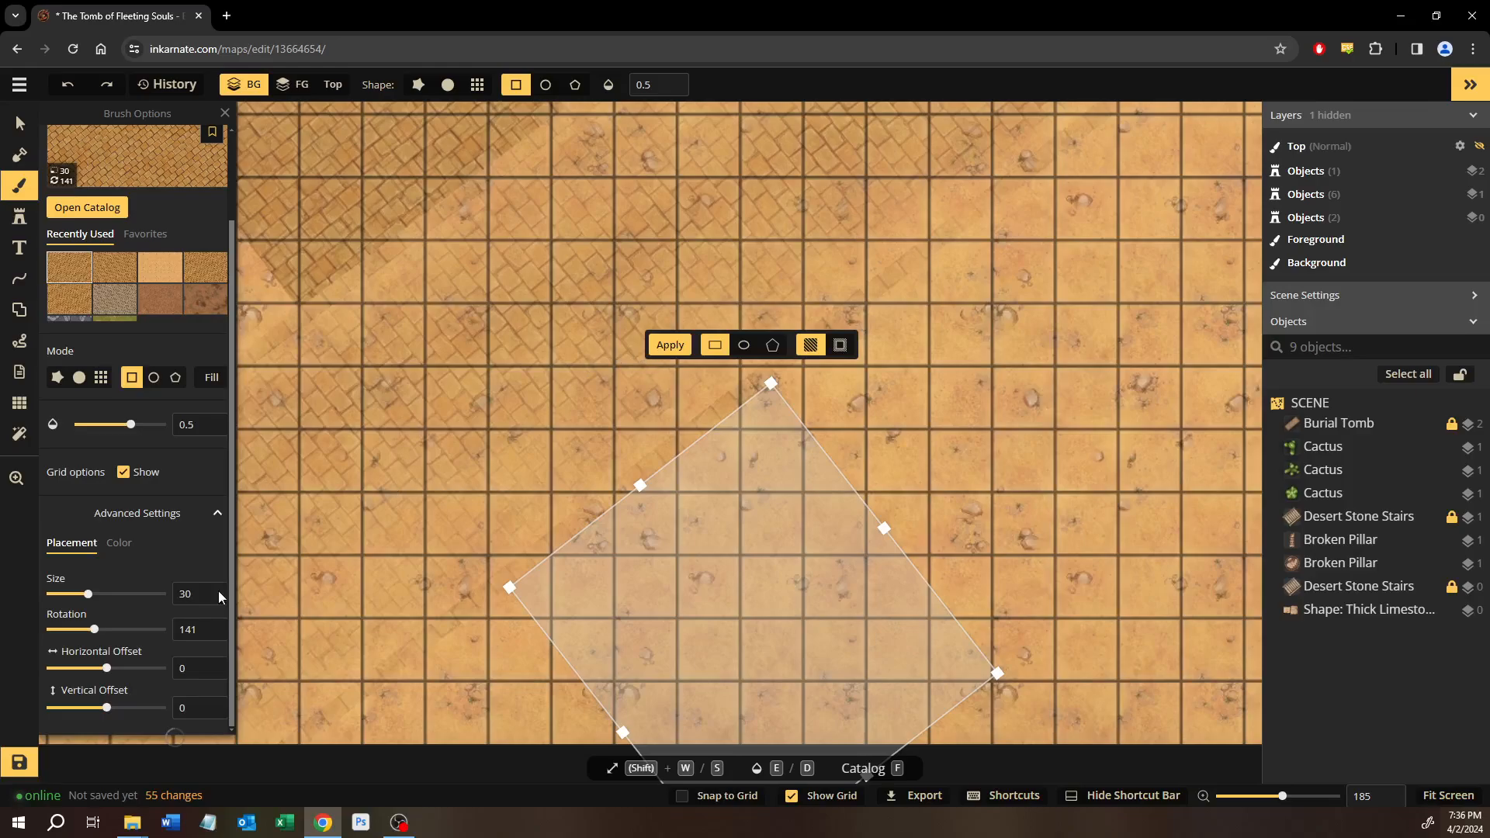
Set the opacity to 0.3 and apply Sand Tiles inside the rectangle below the walkway.
left_click(109, 426)
left_click_drag(111, 429, 112, 430)
left_click(670, 344)
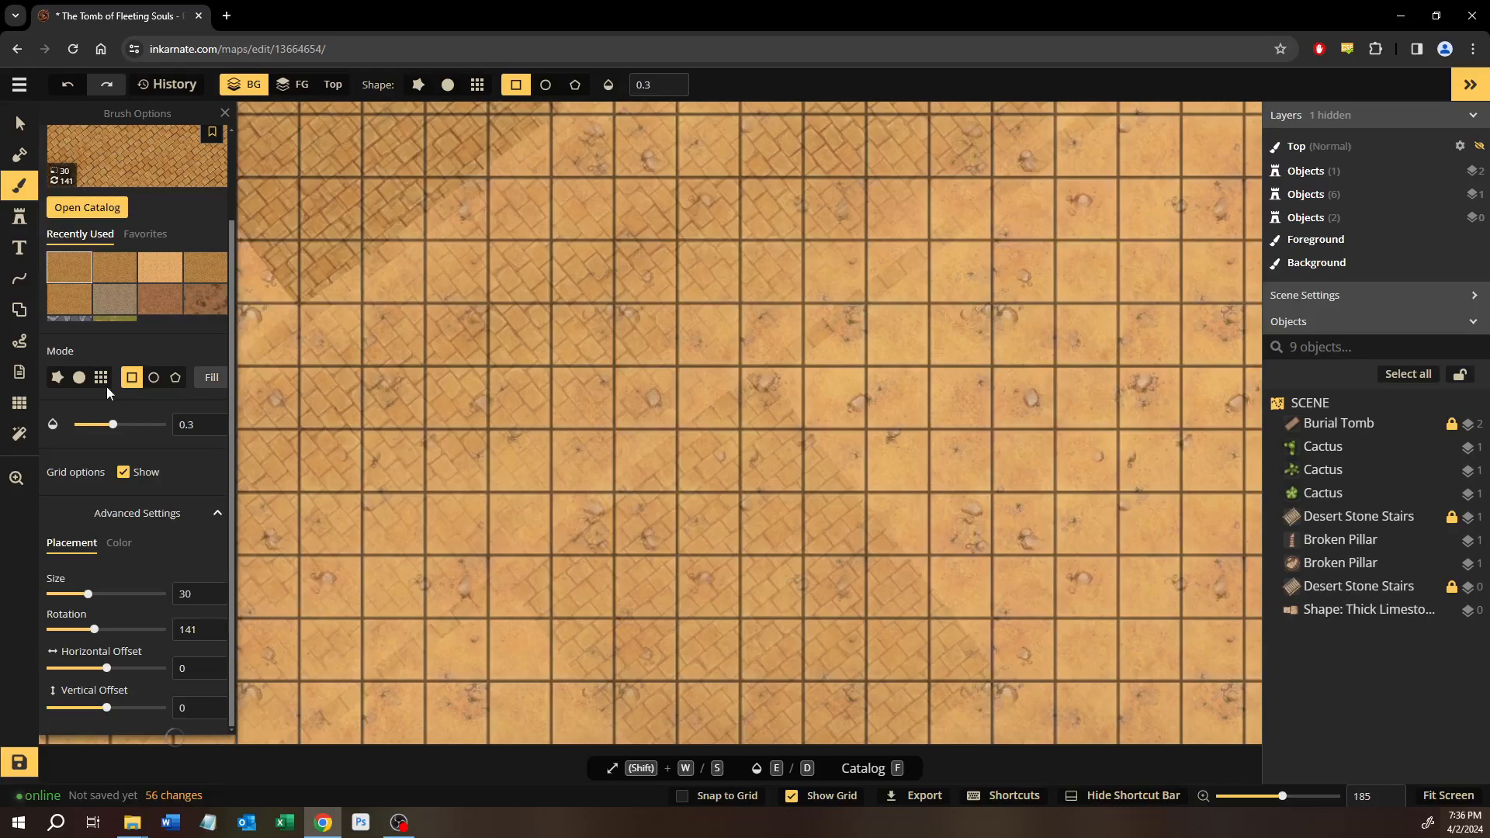
Switch to the round brush and touch up the edge of the lower path section with Sand Tiles at size 16 and opacity 0.3.
left_click(154, 378)
left_click(79, 377)
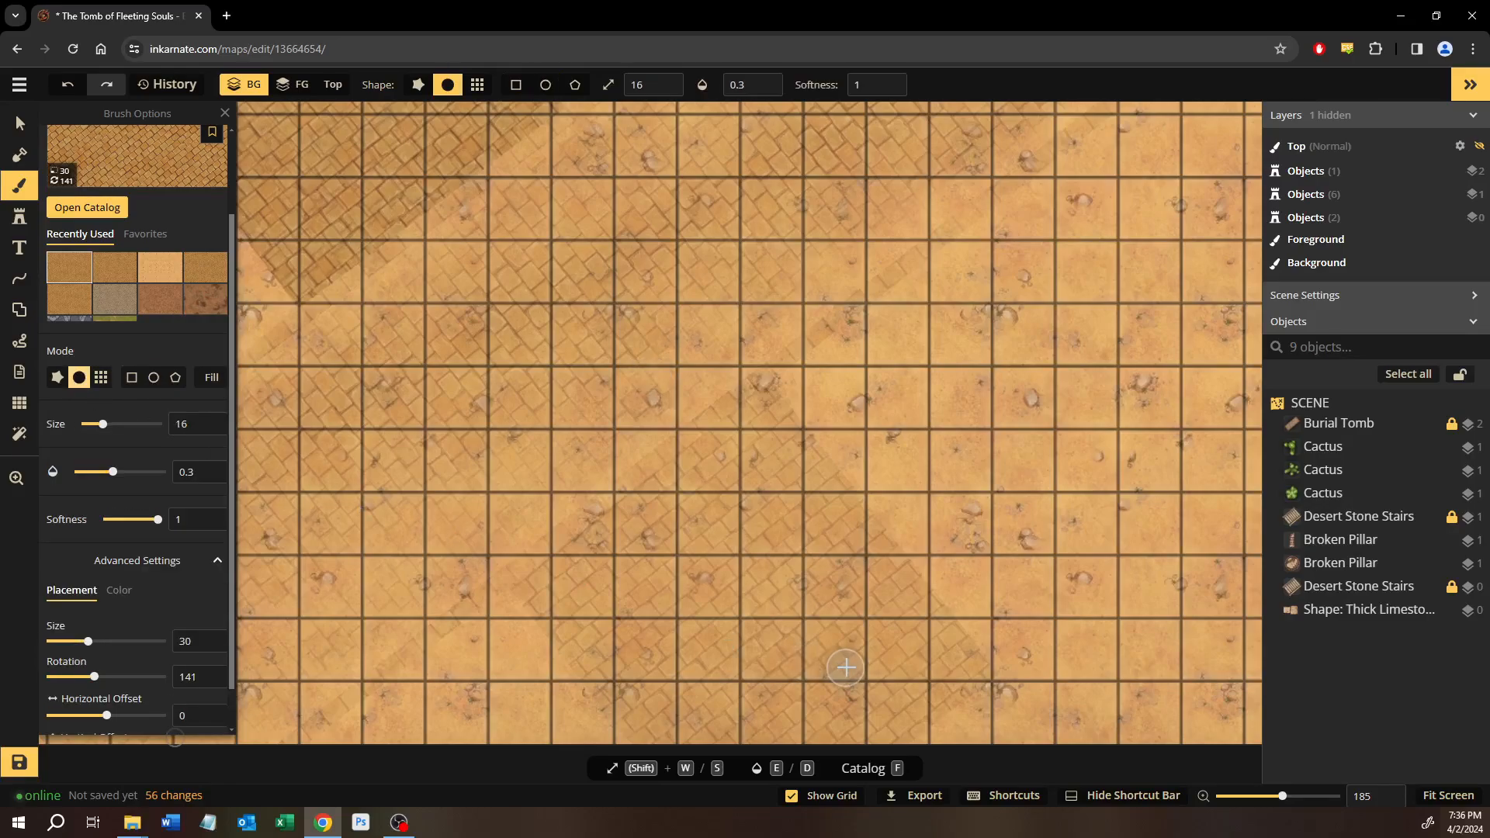
scroll(665, 552, "down", 5)
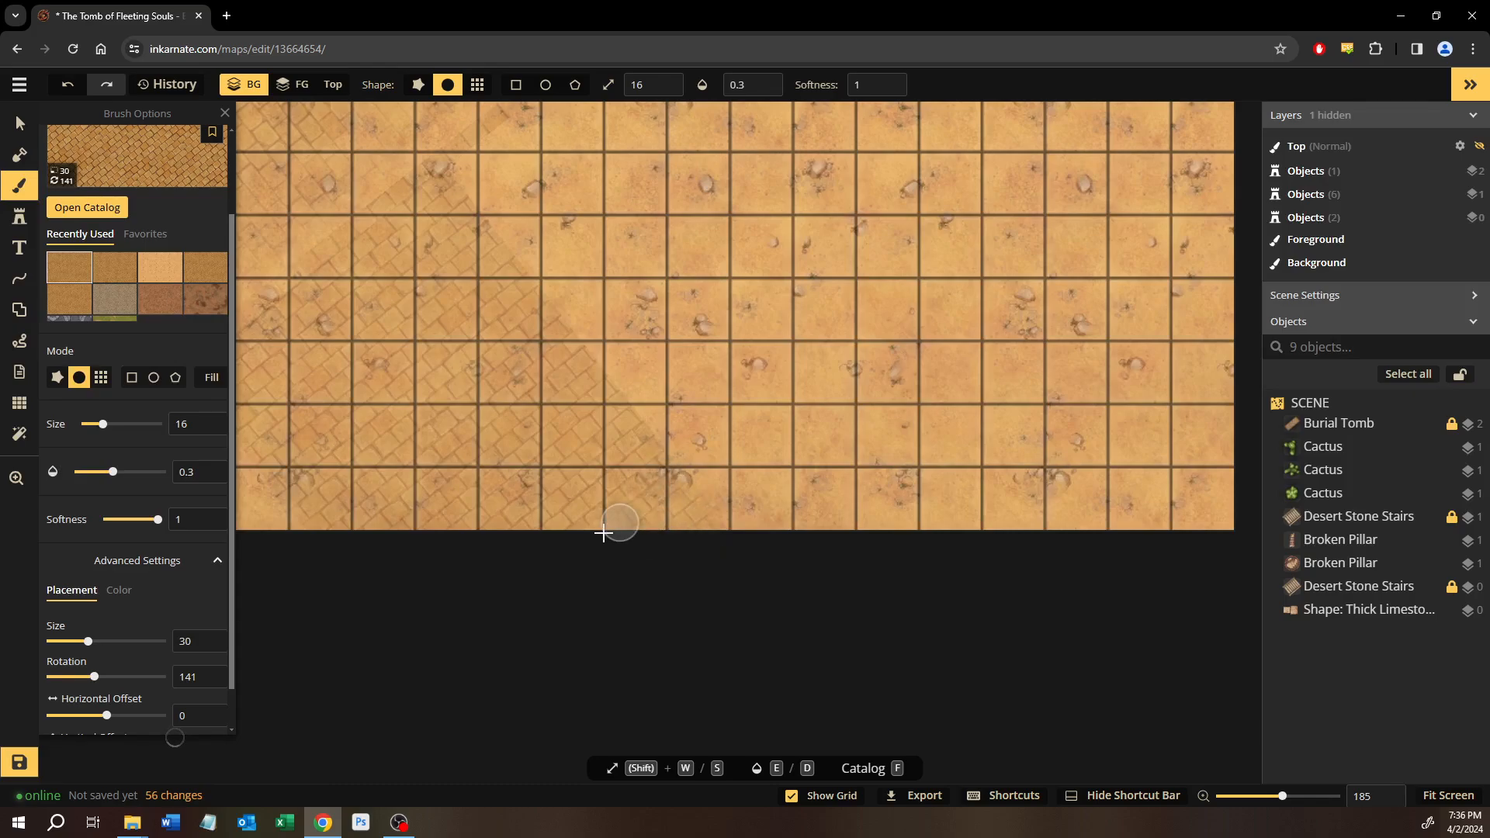
left_click_drag(720, 553, 725, 557)
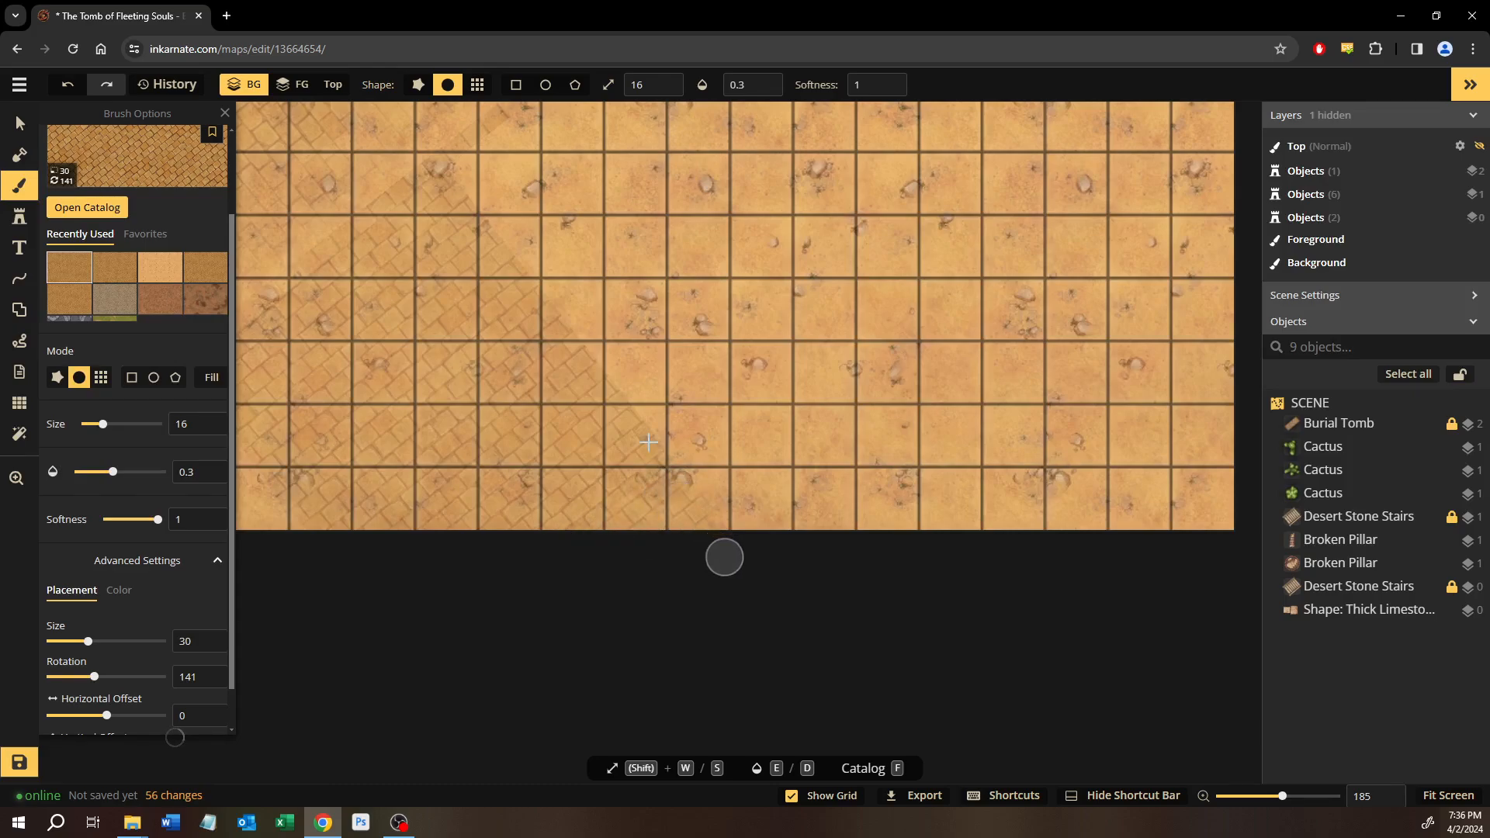
scroll(649, 443, "down", 3)
Paint Sand over the upper branch path with the round brush at size 106 and opacity 0.5.
mouse_move(377, 266)
left_mouse_down()
mouse_move(733, 528)
mouse_move(913, 614)
left_mouse_up()
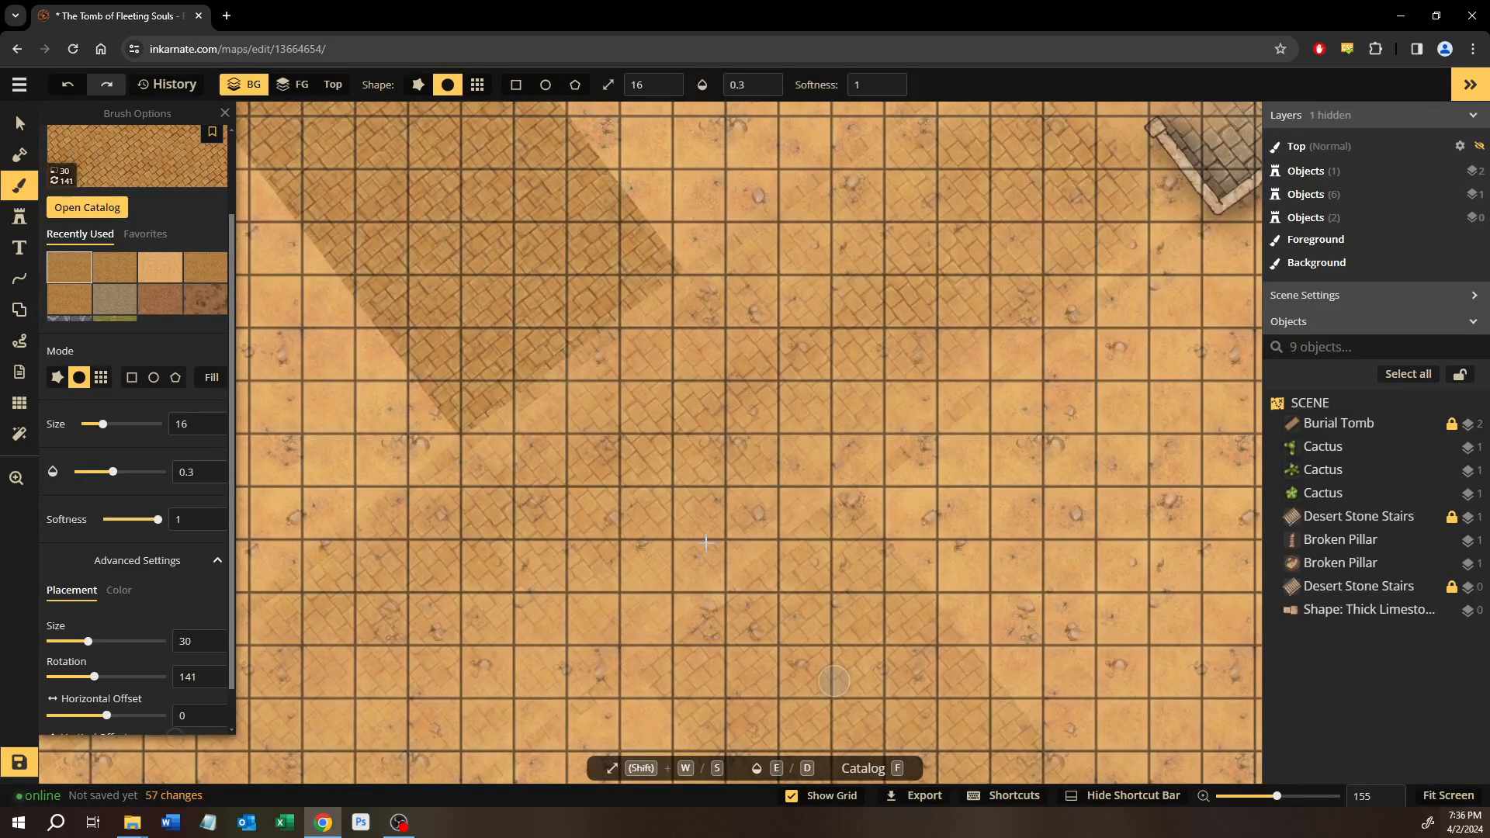
left_click_drag(506, 262, 705, 486)
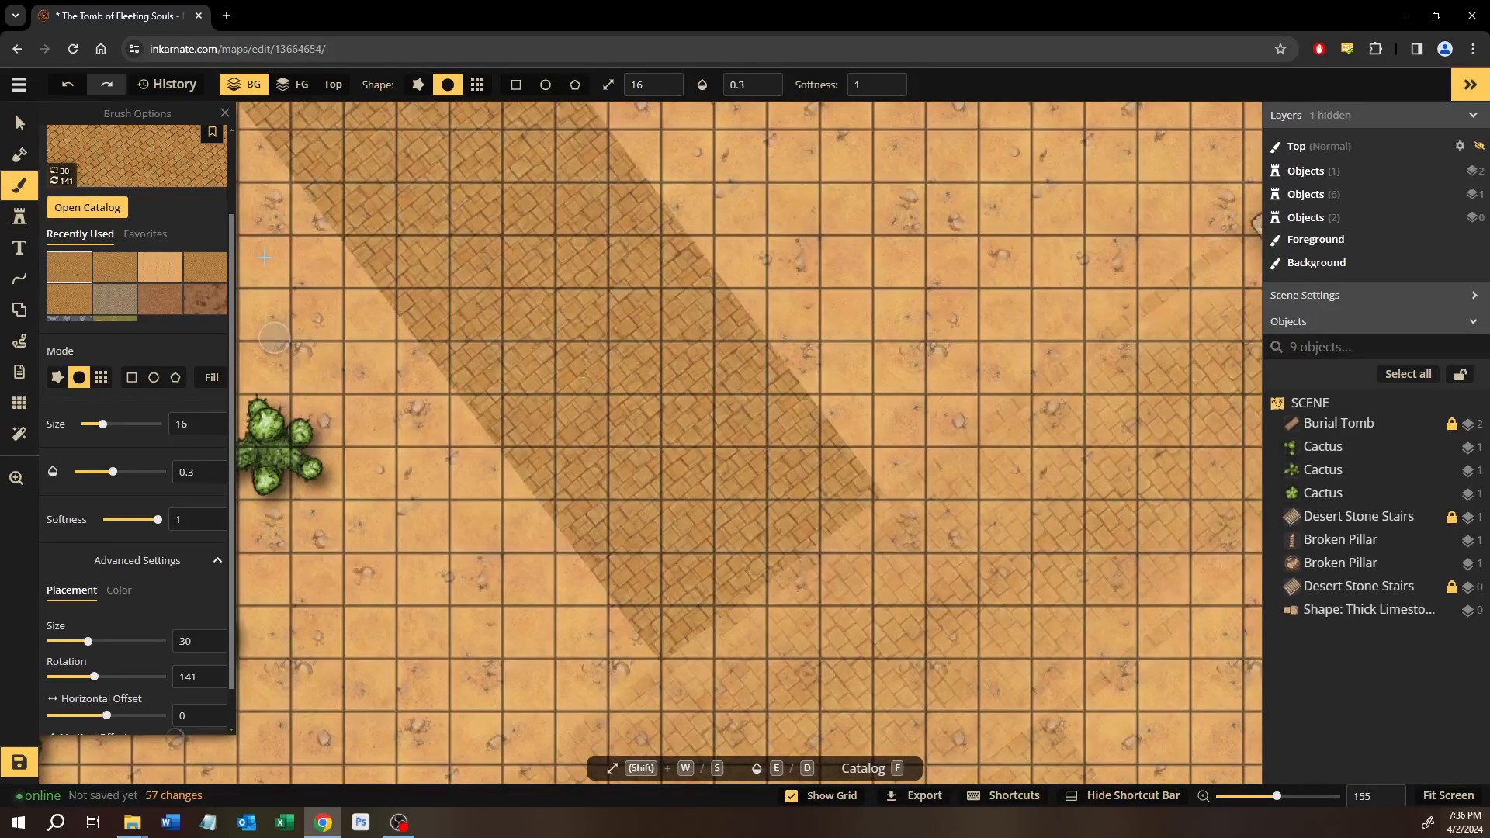
left_click(160, 267)
scroll(617, 410, "down", 3)
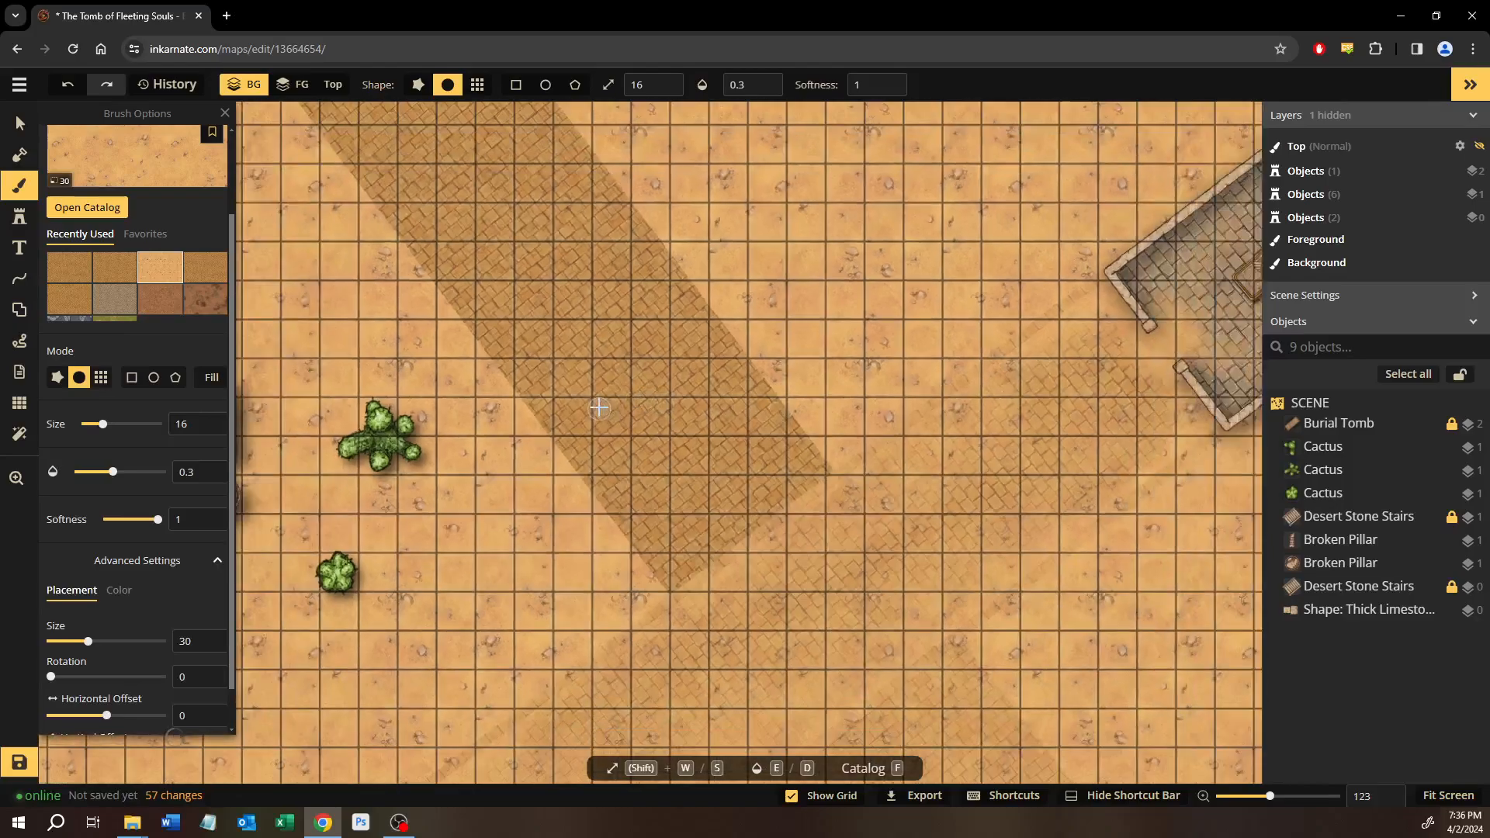
left_click_drag(598, 406, 780, 599)
left_click_drag(120, 477, 127, 477)
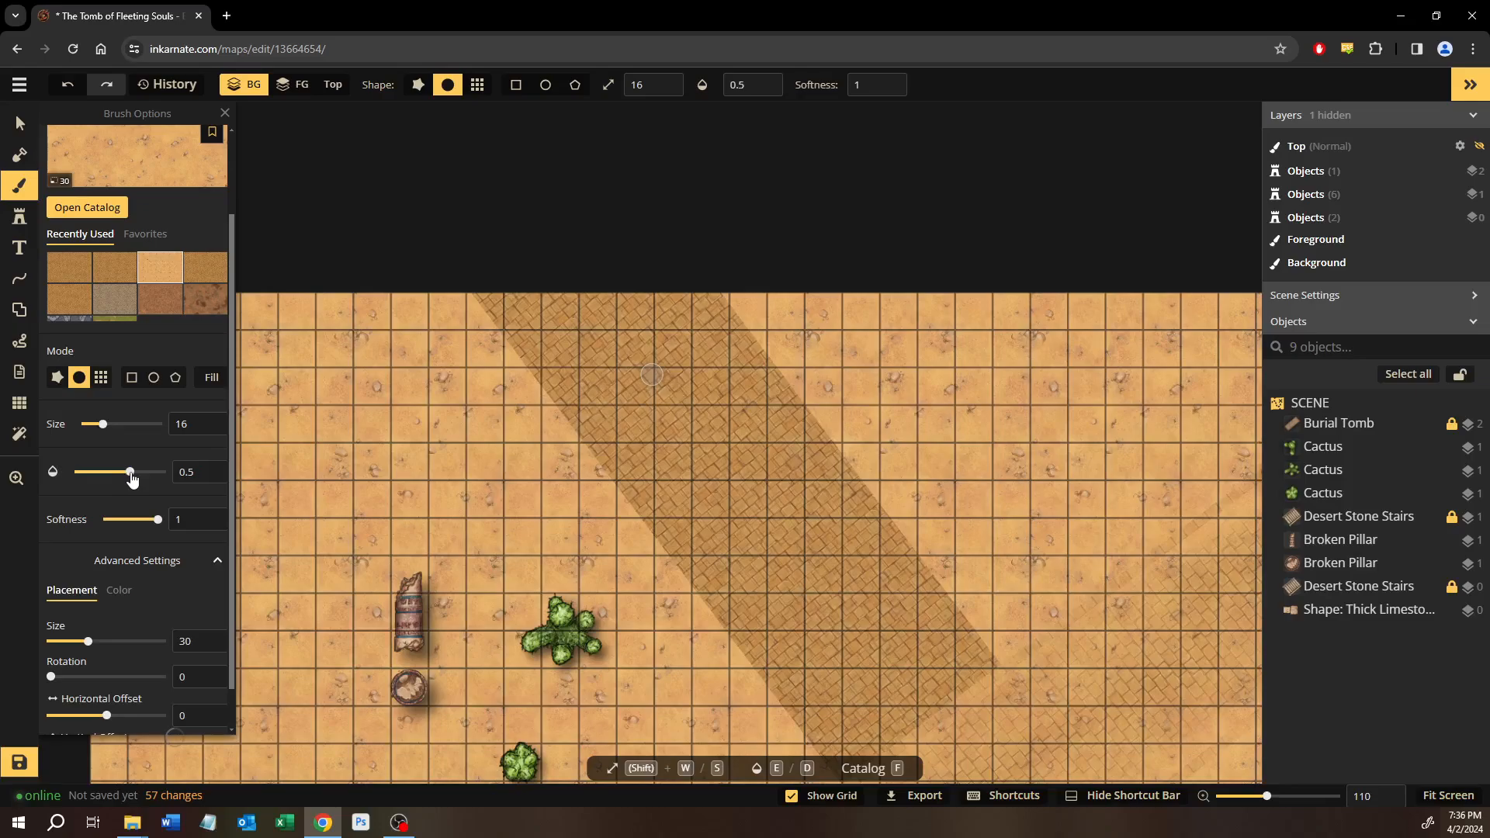
key("shift+w")
key("shift+w")
key("shift+w")
key("shift+w")
key("shift+w")
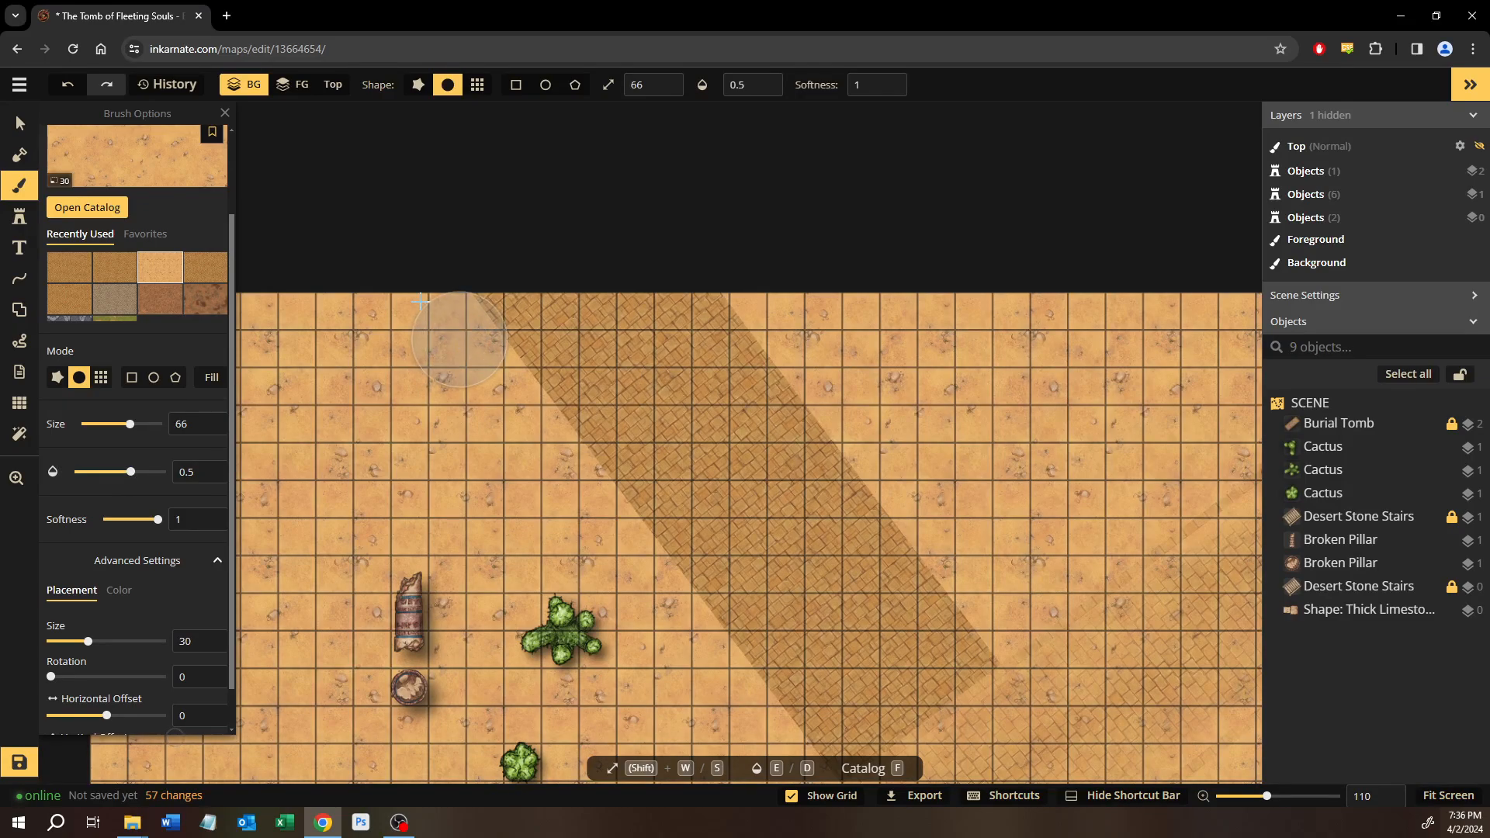
key("shift+w")
key("shift+w")
key("shift+w")
key("shift+w")
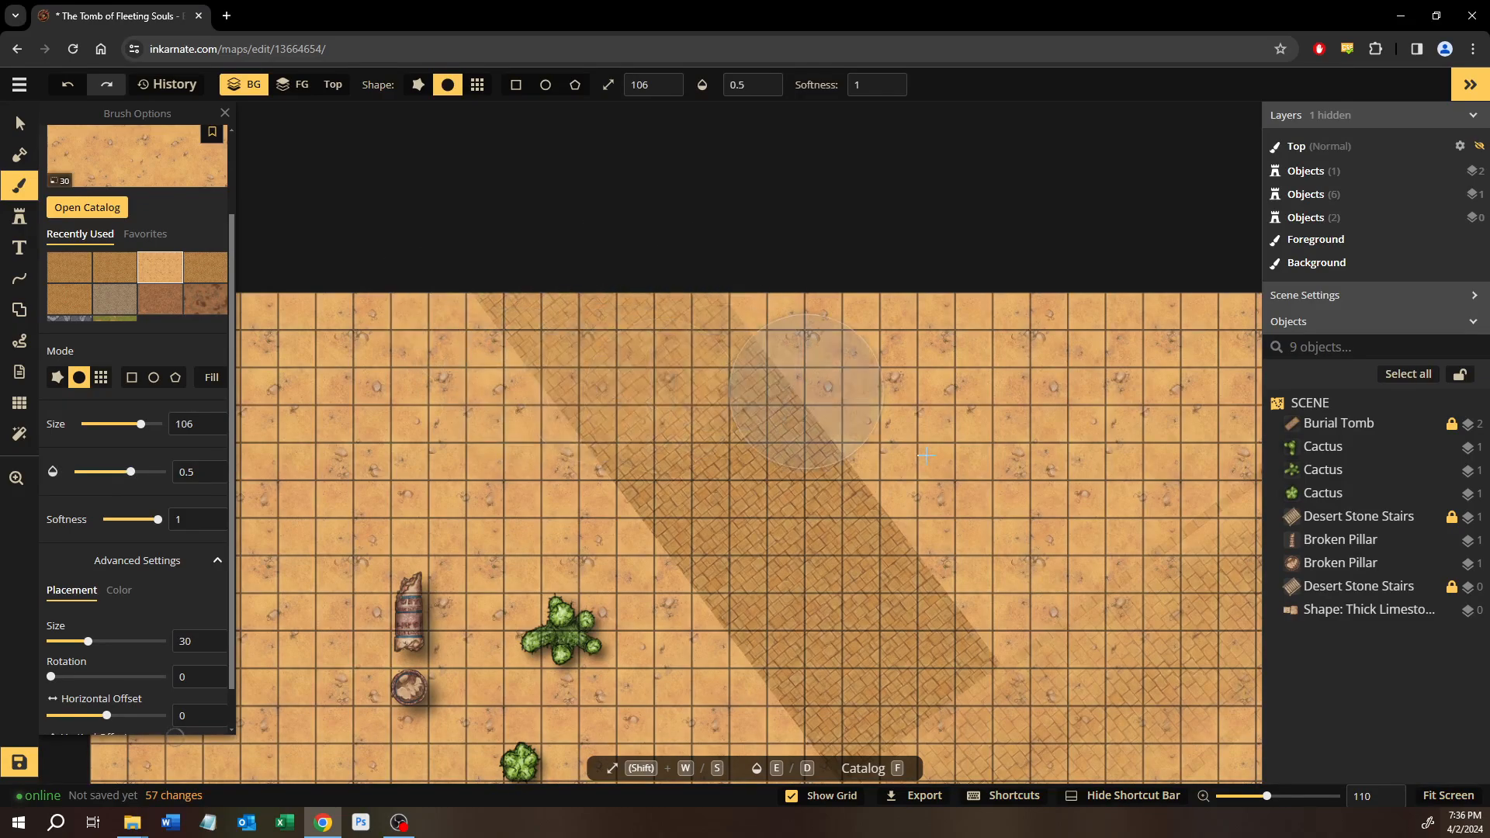
mouse_move(926, 455)
left_mouse_down()
mouse_move(616, 565)
mouse_move(932, 555)
mouse_move(765, 649)
mouse_move(836, 648)
mouse_move(938, 582)
mouse_move(970, 609)
mouse_move(912, 630)
mouse_move(831, 694)
mouse_move(882, 615)
mouse_move(808, 706)
mouse_move(882, 615)
mouse_move(819, 632)
mouse_move(732, 546)
mouse_move(598, 356)
left_mouse_up()
scroll(819, 632, "down", 1)
scroll(814, 632, "down", 1)
scroll(598, 356, "up", 1)
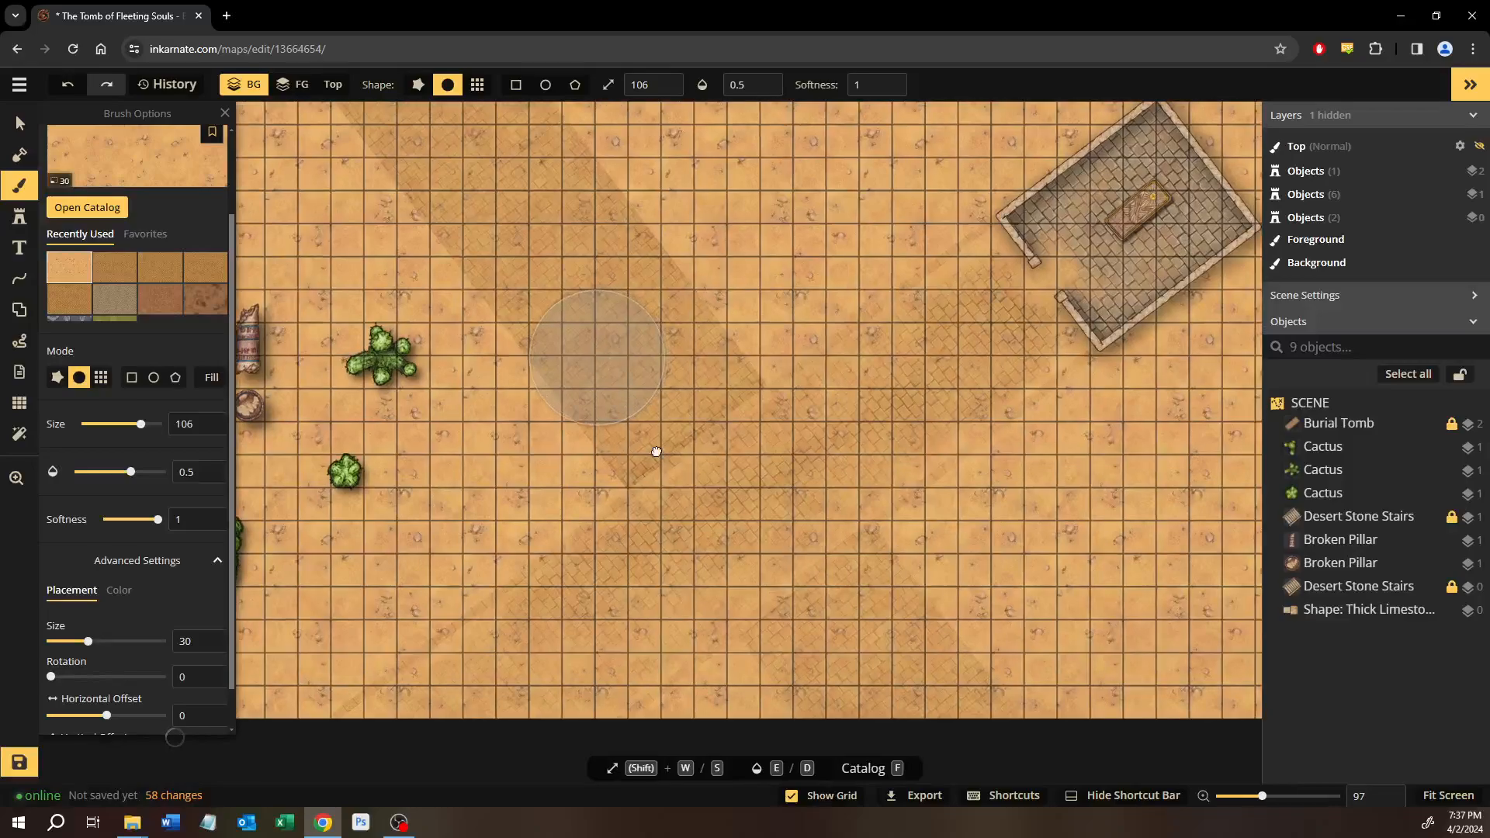
Brush a second layer of Sand over the upper branch path at the same size and opacity.
left_click_drag(656, 452, 781, 638)
scroll(780, 638, "down", 1)
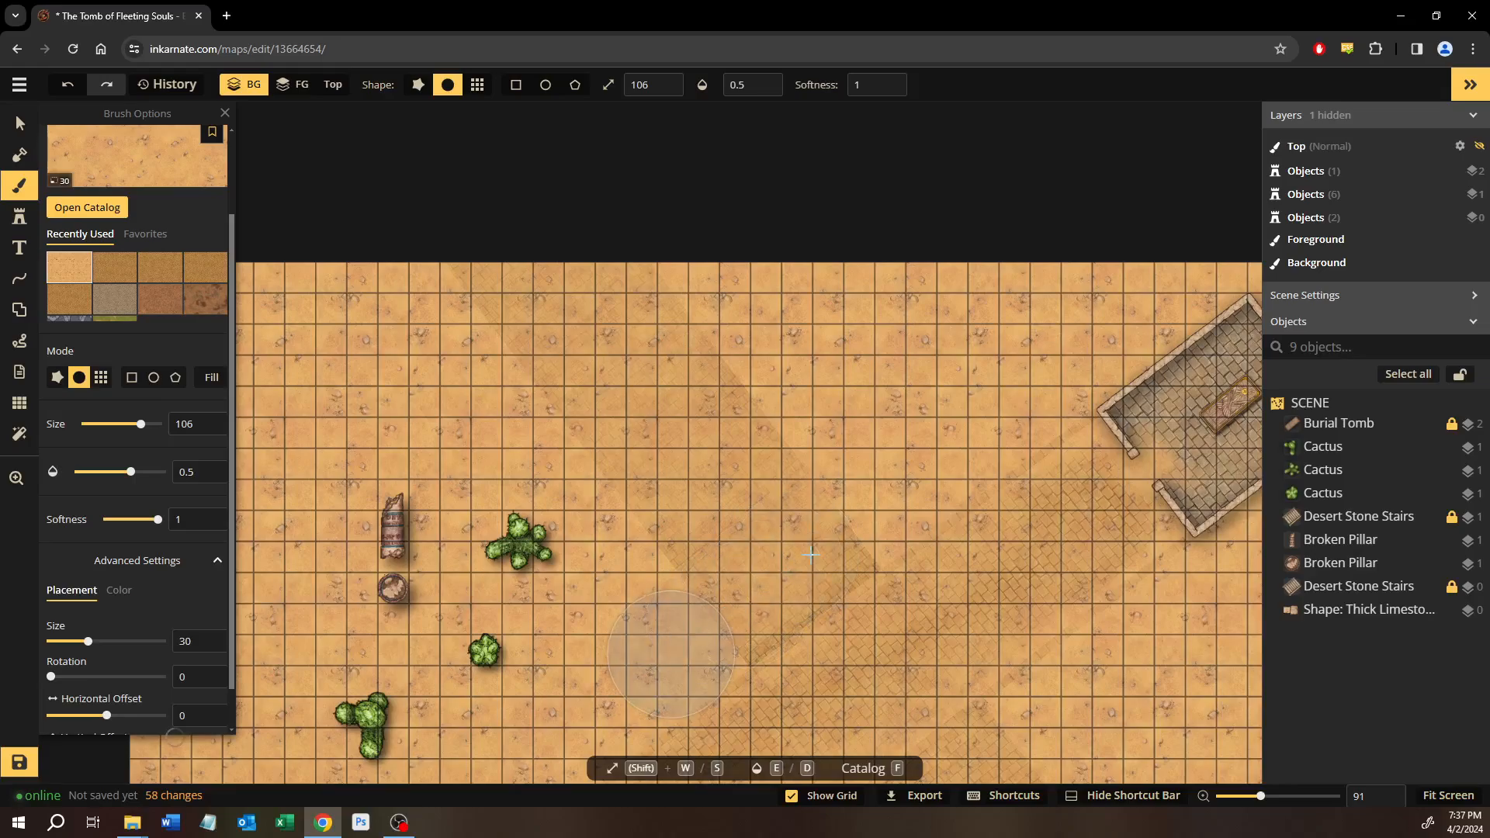
mouse_move(811, 554)
left_mouse_down()
mouse_move(851, 524)
mouse_move(813, 579)
left_mouse_up()
Reduce the brush size to 26 and blend Sand over the junction where the upper branch meets the walkway.
scroll(813, 582, "up", 2)
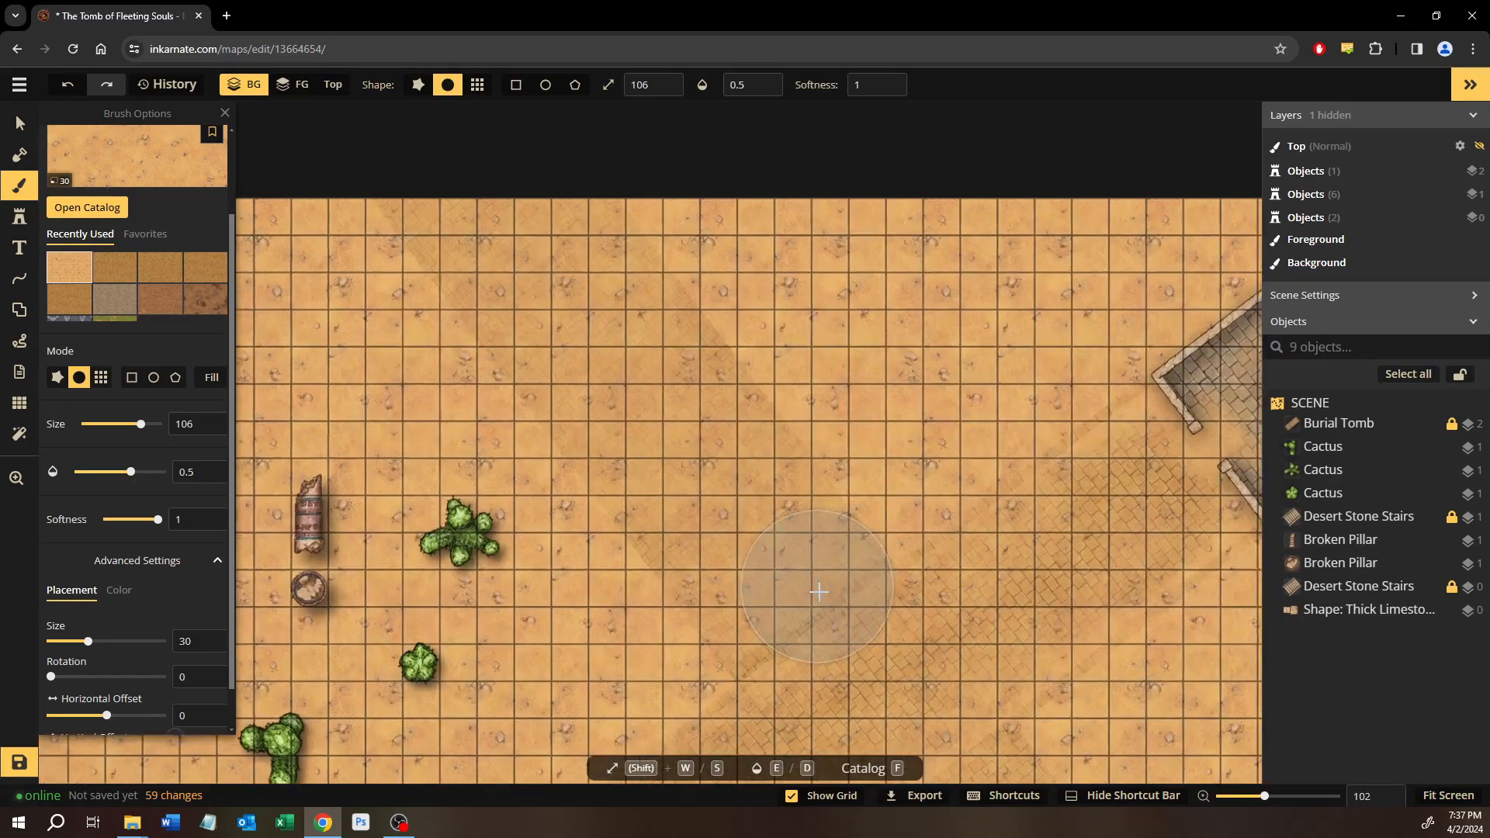
scroll(819, 591, "up", 6)
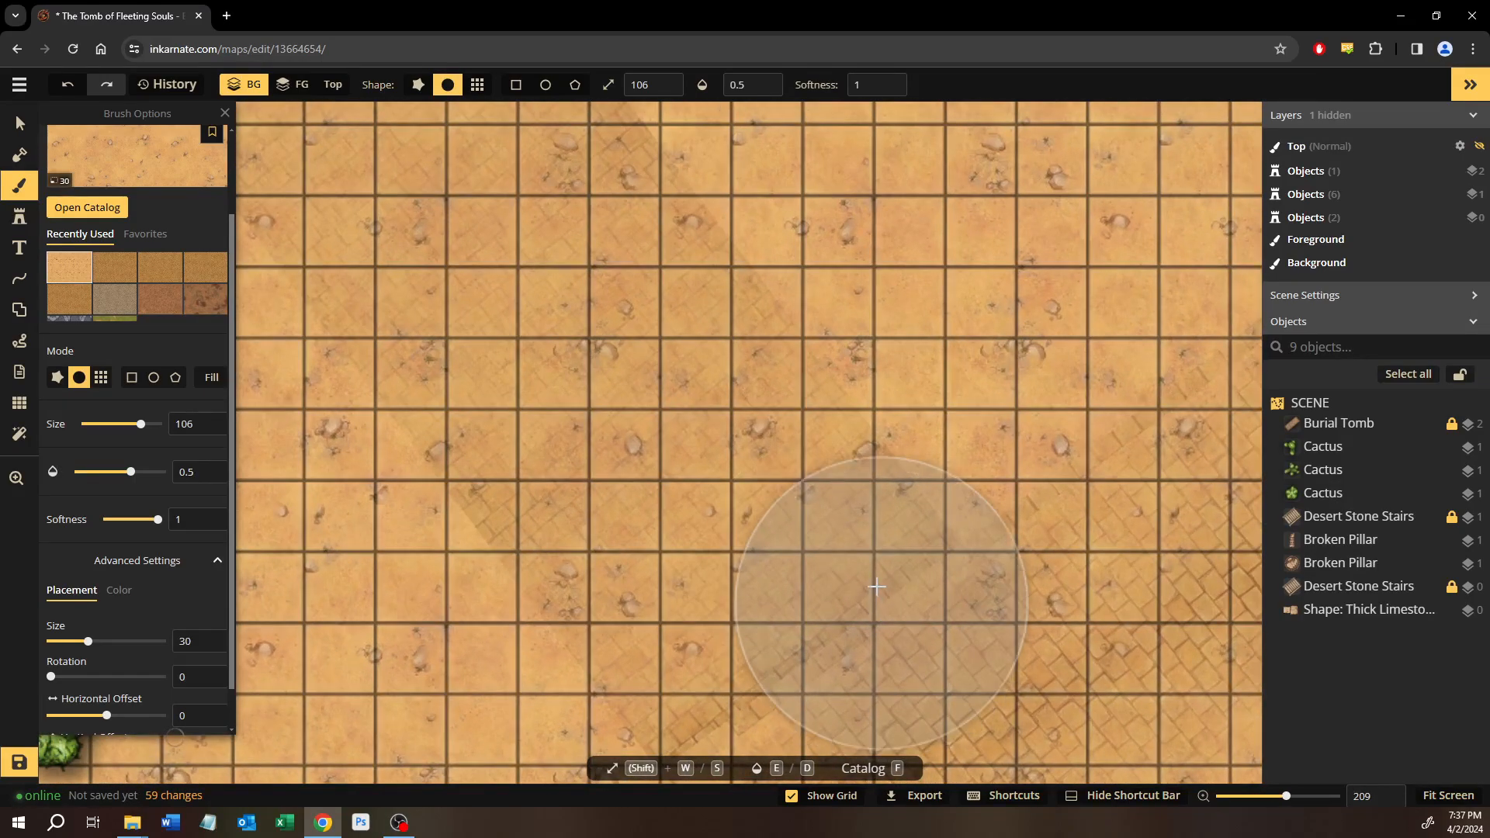
key("shift+s")
key("shift+s")
key("shift+s")
key("shift+s")
key("shift+s")
key("shift+s")
key("shift+s")
key("shift+s")
scroll(865, 618, "up", 1)
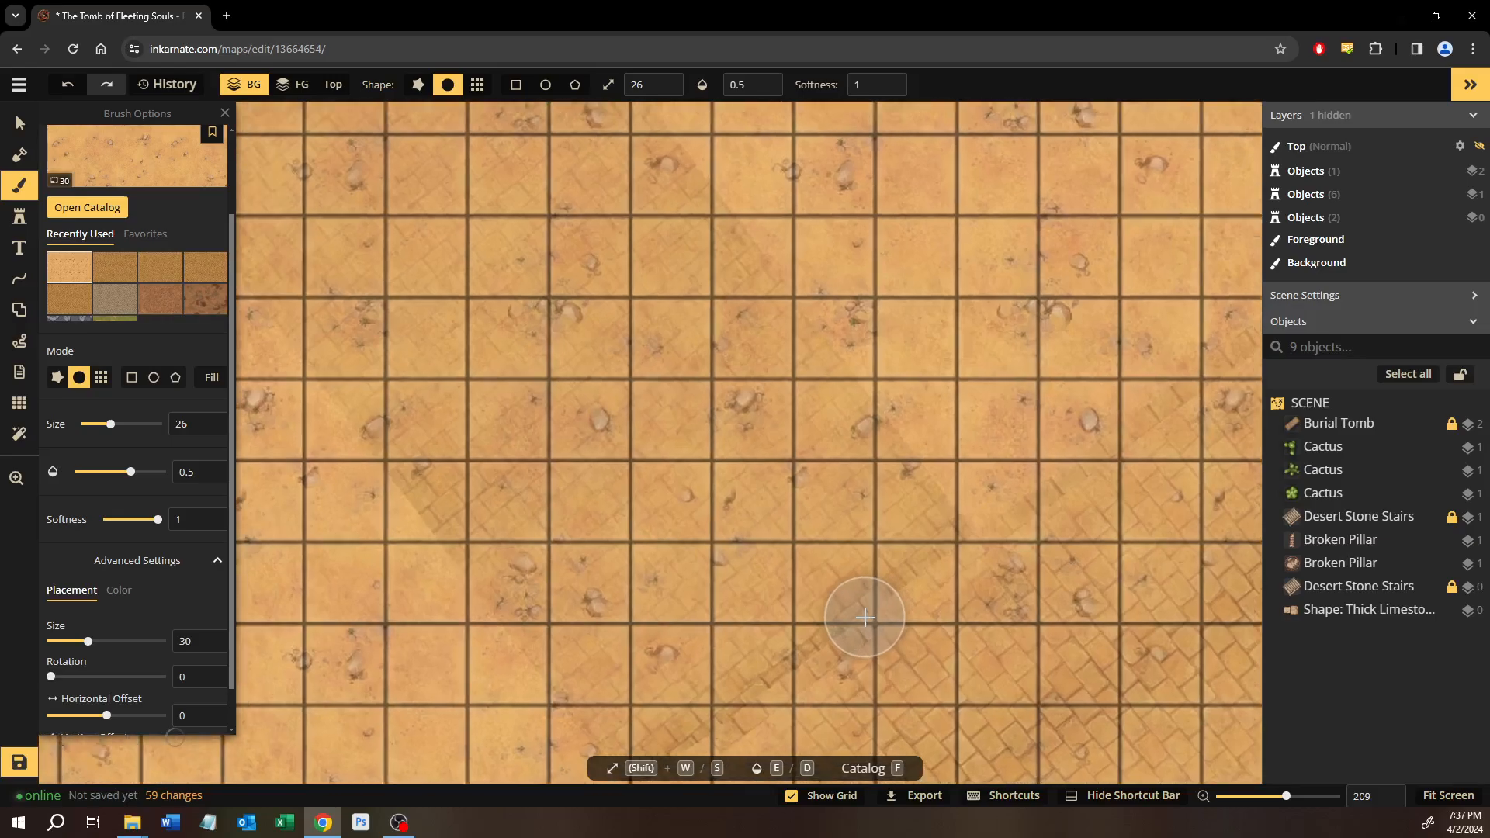
scroll(864, 618, "up", 5)
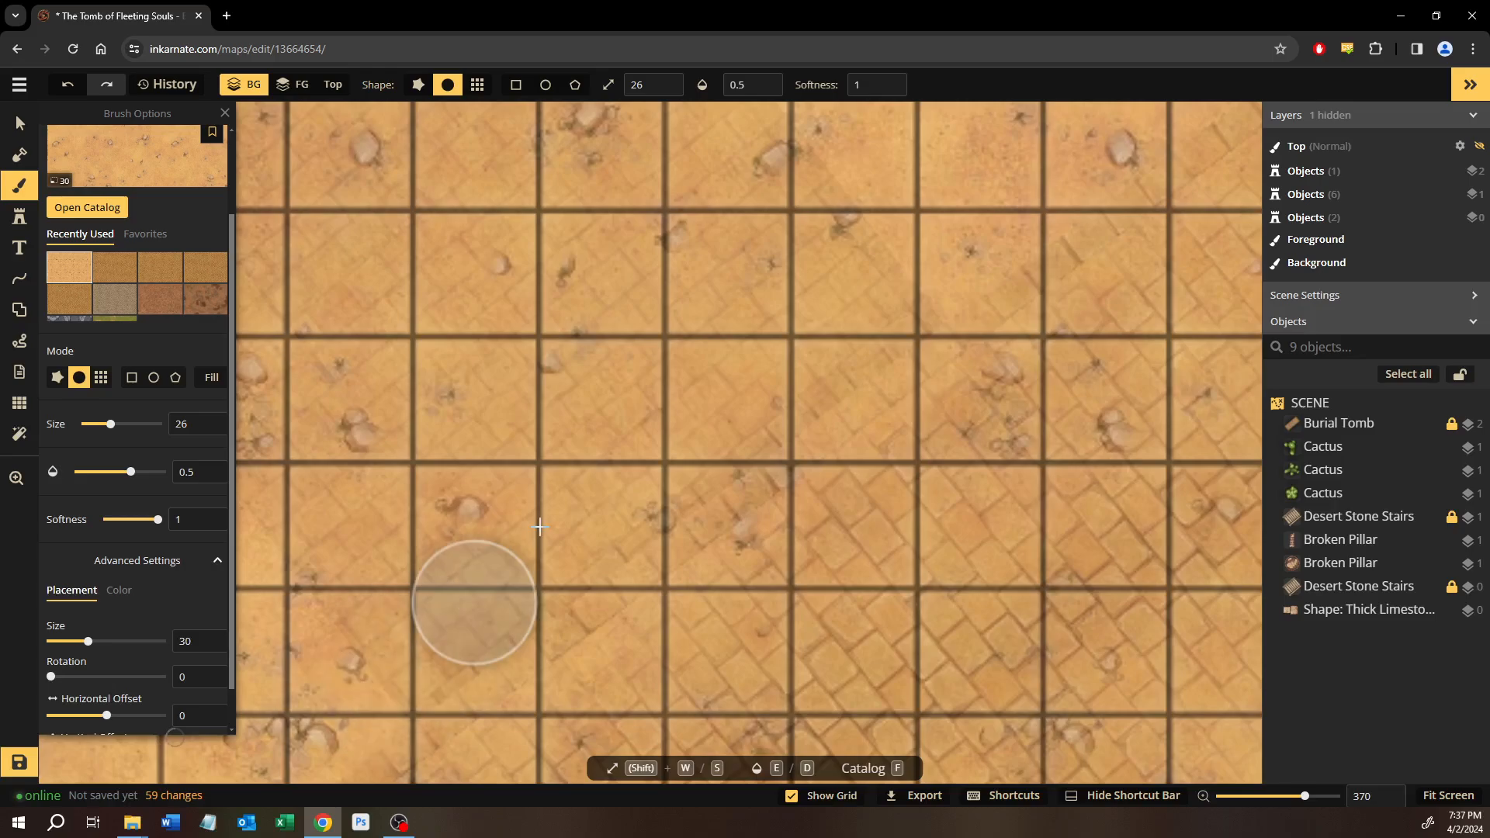
scroll(549, 511, "down", 5)
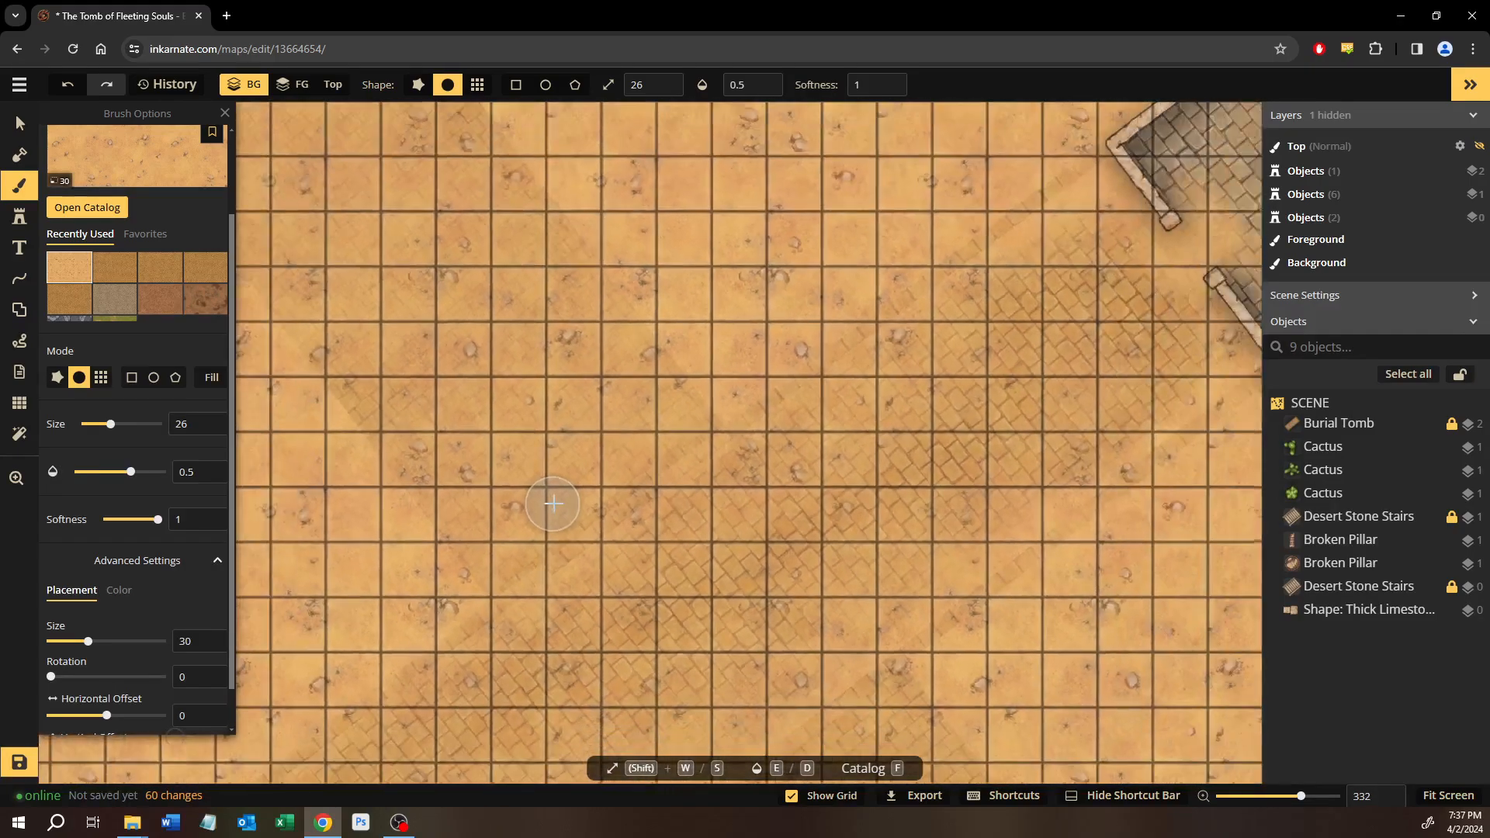
Browse the Desert pack of the Fantasy Battlemaps 2.0 stamp catalog, examining the sarcophagus and burial tomb stamps.
scroll(553, 503, "down", 10)
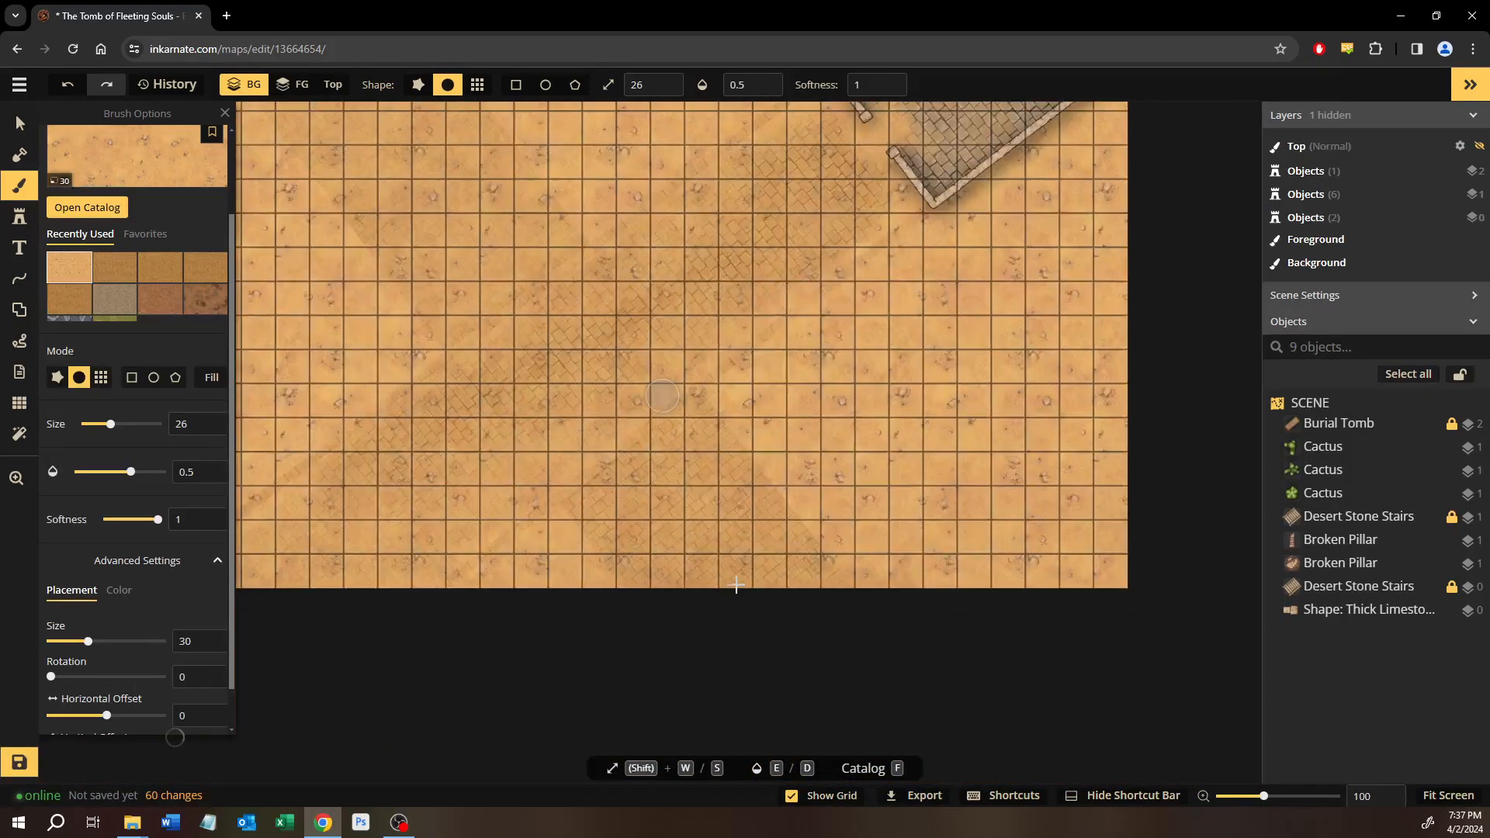
scroll(699, 559, "down", 2)
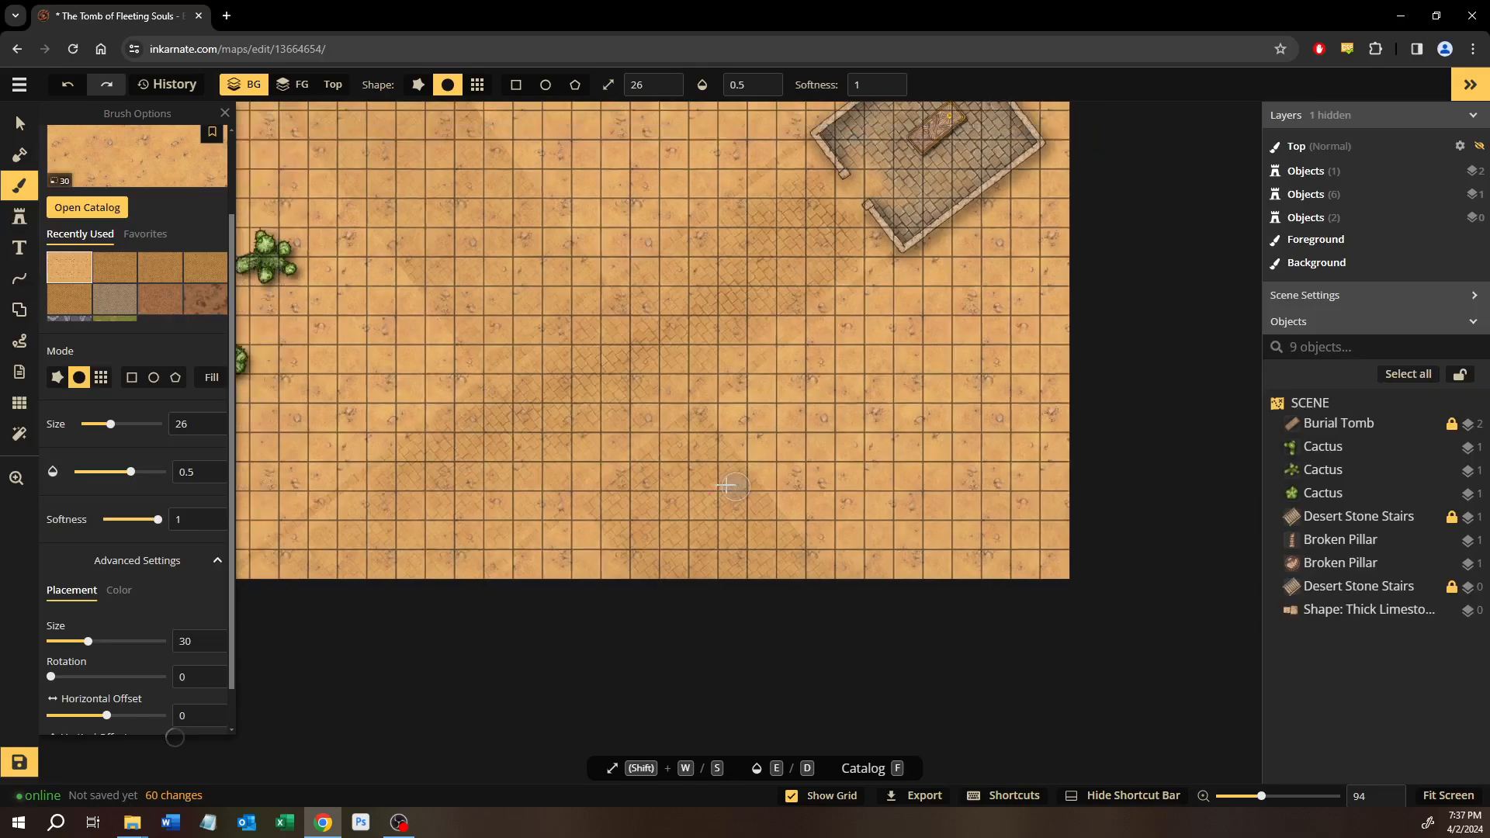
scroll(727, 486, "down", 4)
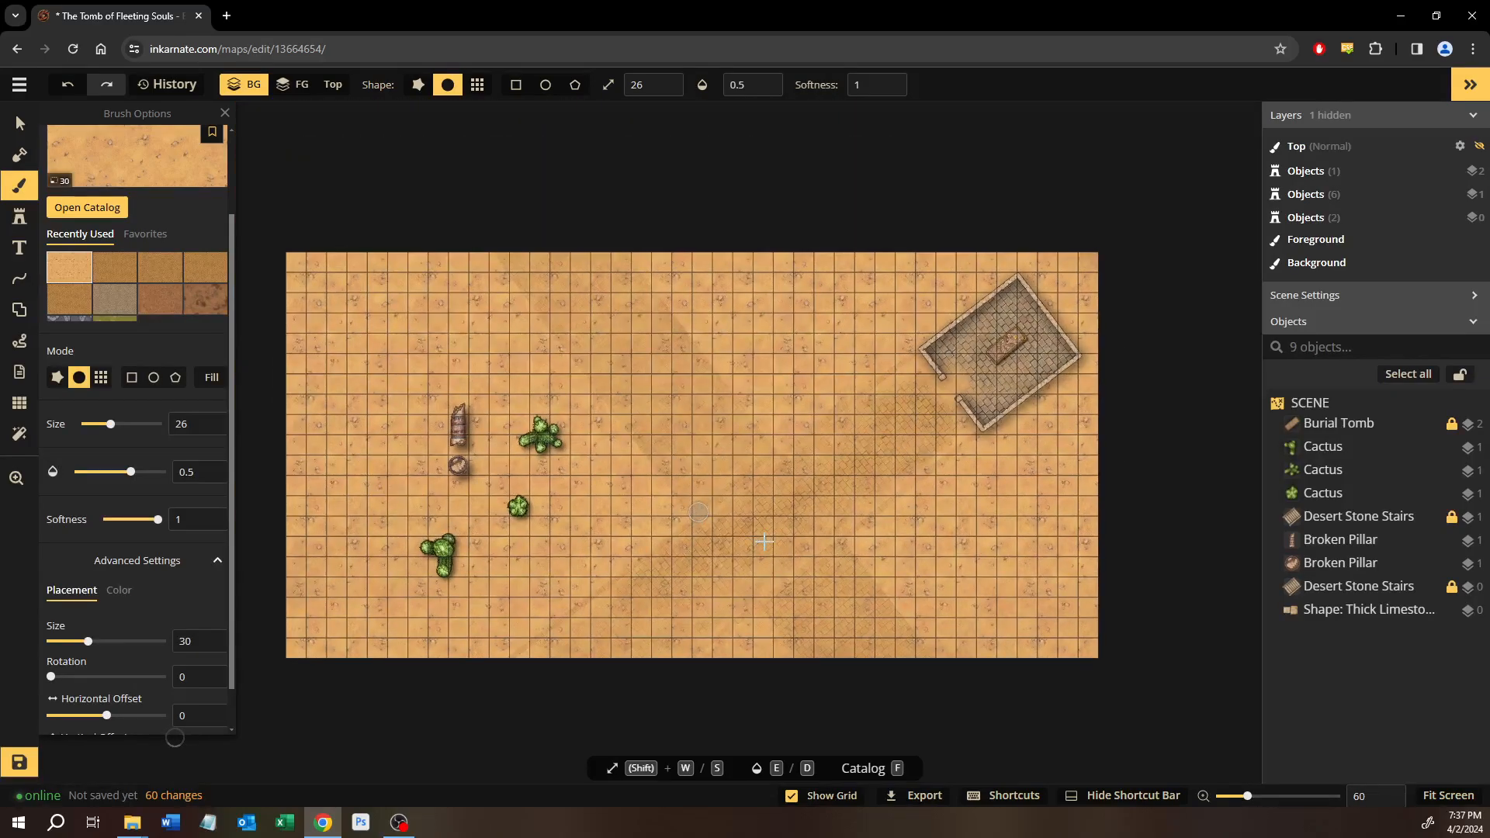
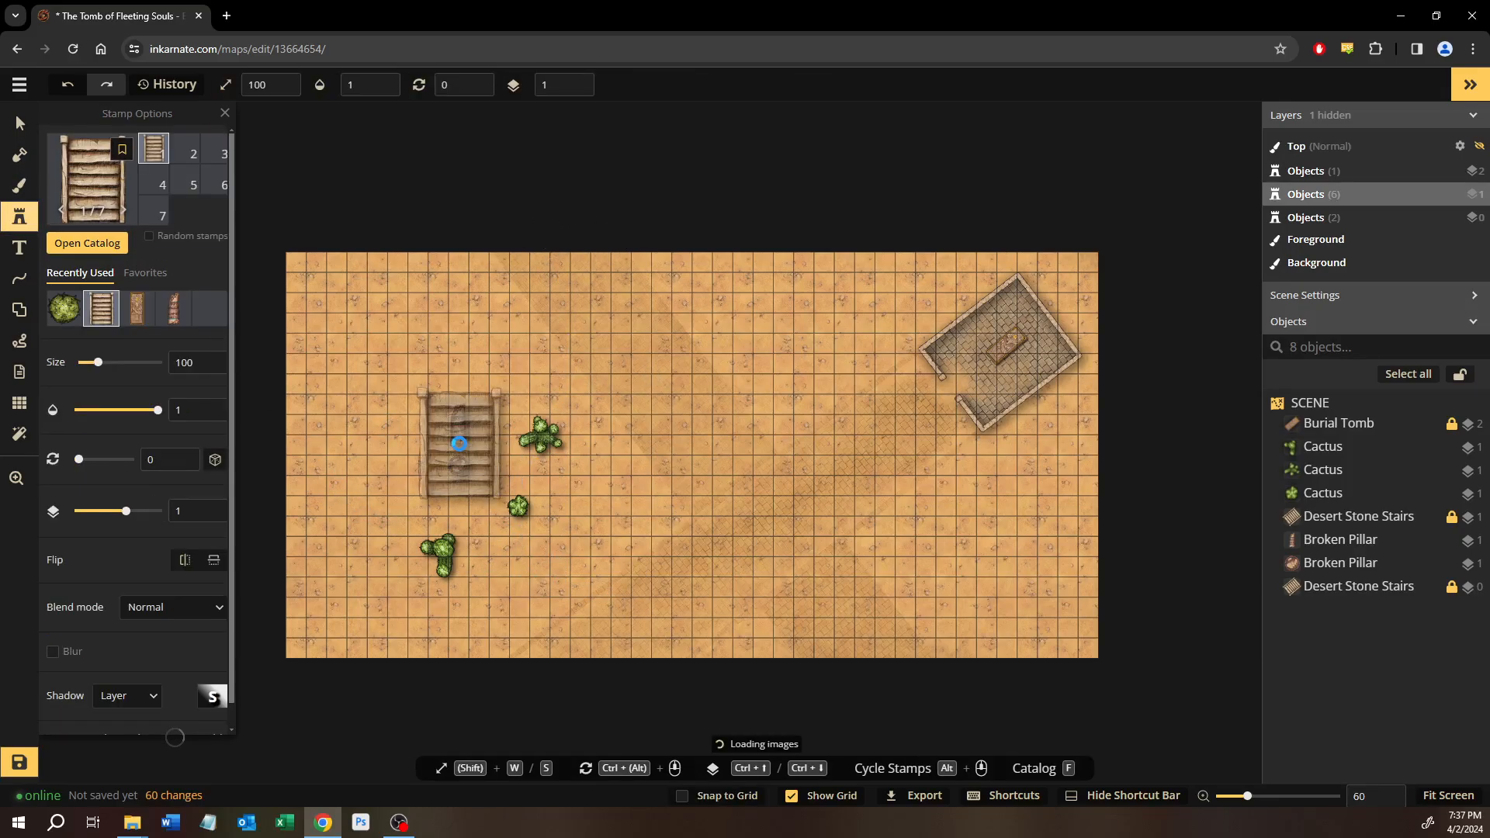
left_click(88, 243)
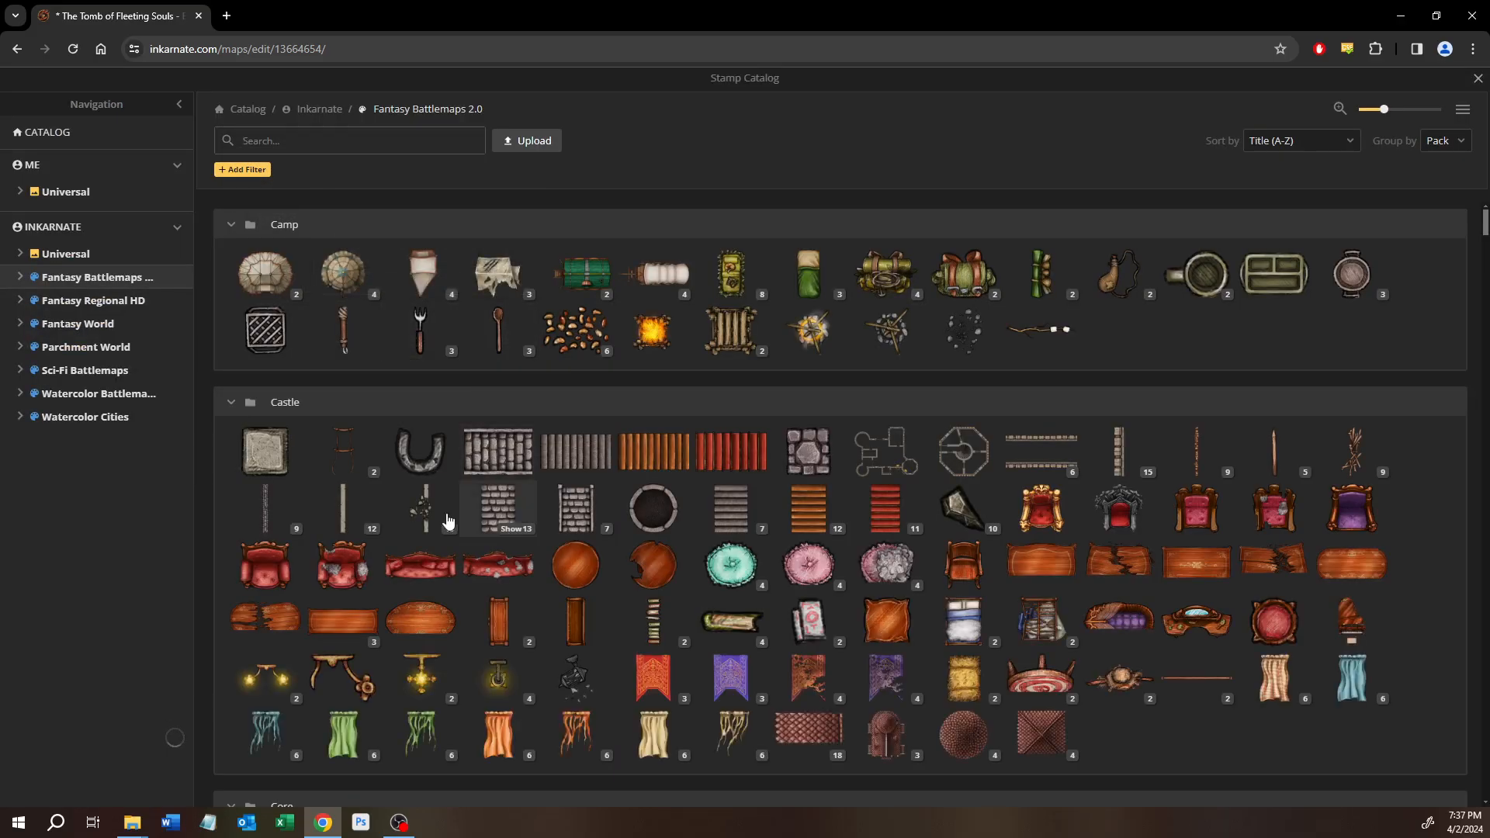
scroll(451, 514, "down", 20)
scroll(450, 514, "down", 2)
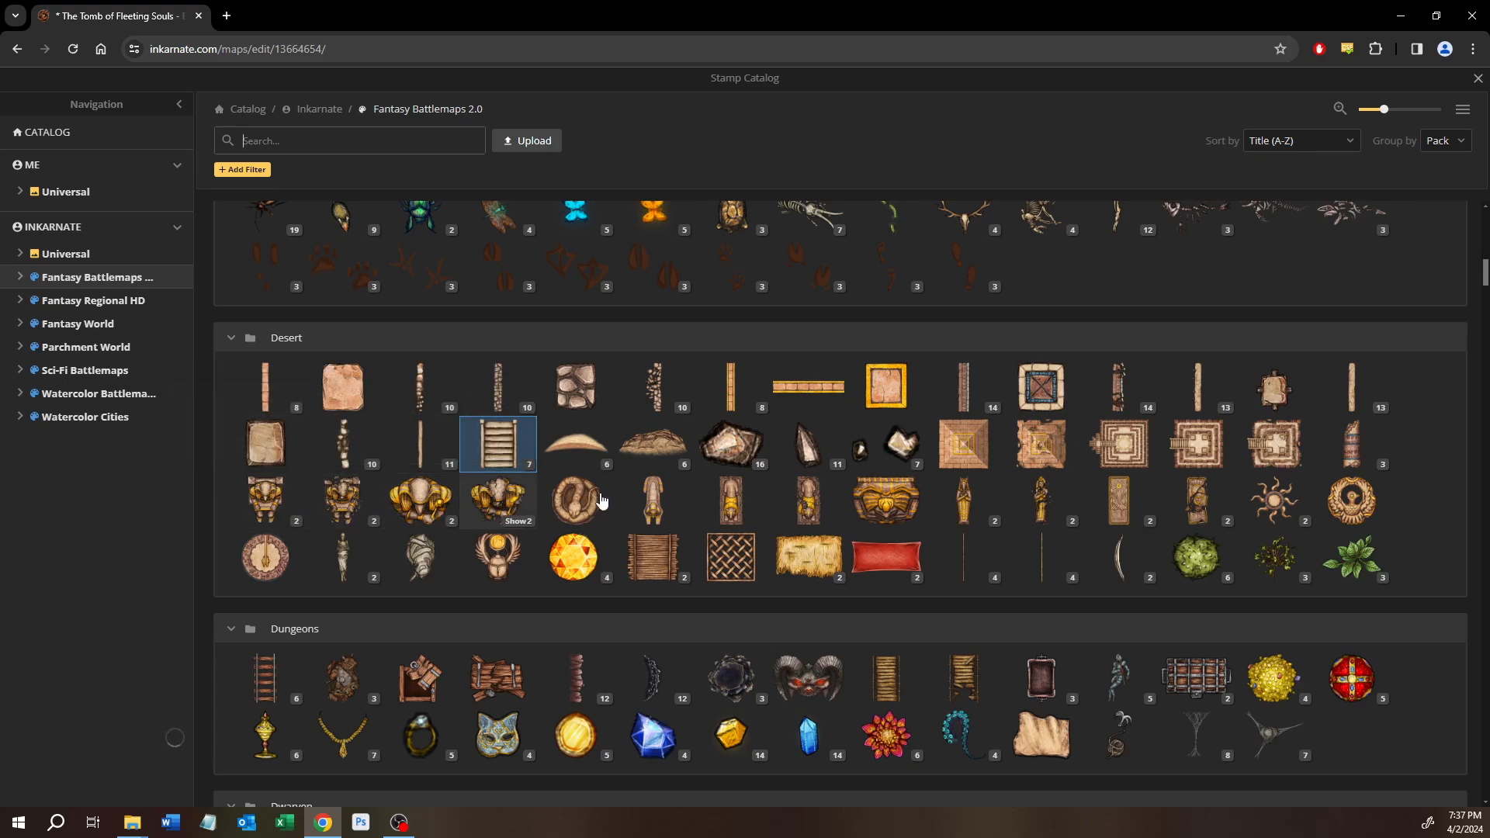
mouse_move(892, 514)
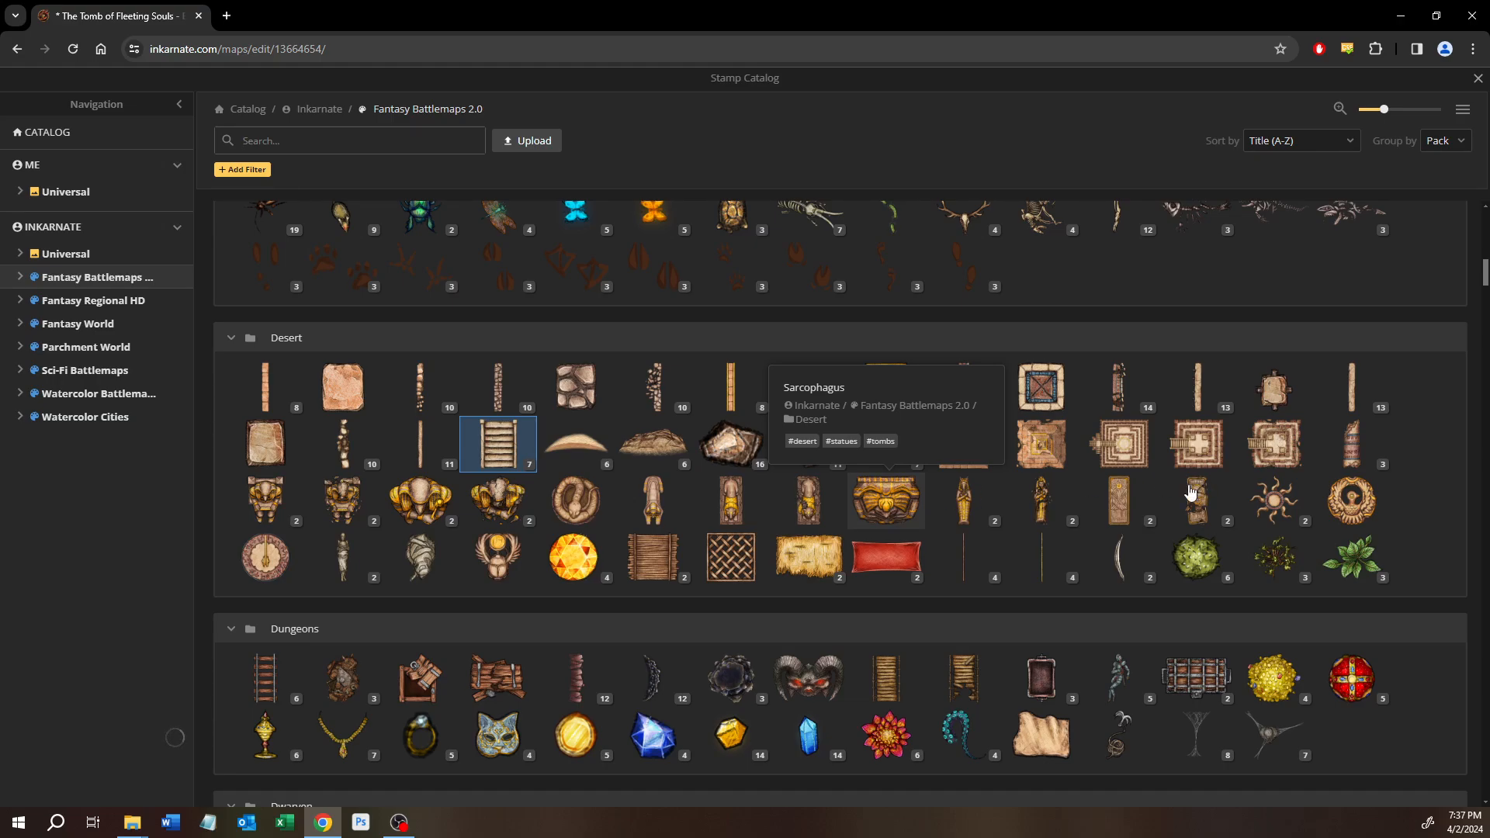
mouse_move(1132, 510)
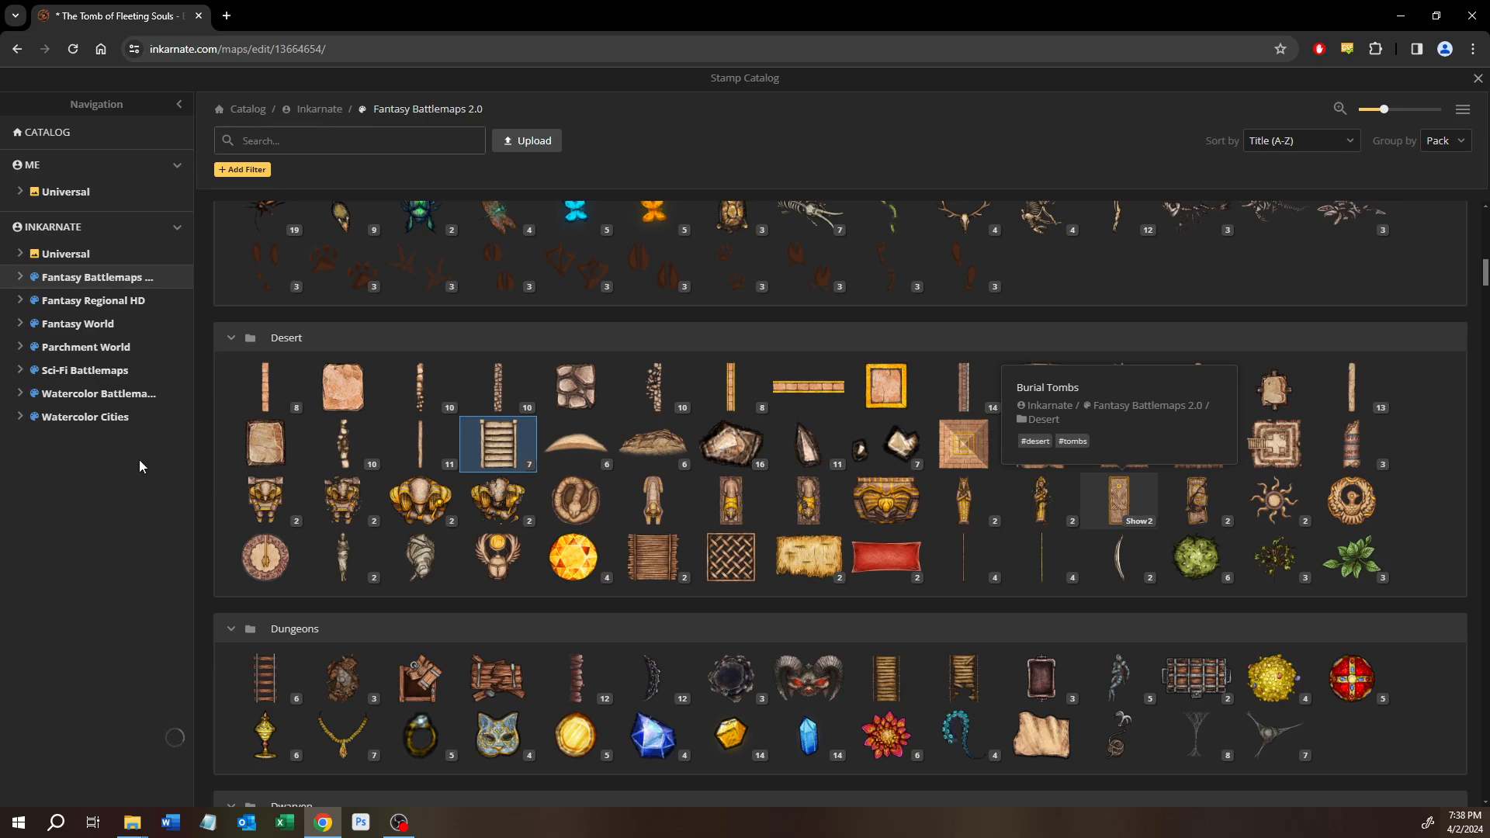
Choose the hexagonal-stand statue stamp from the personal Universal Statues folder and accept adding the private asset.
left_click(21, 196)
left_click(42, 236)
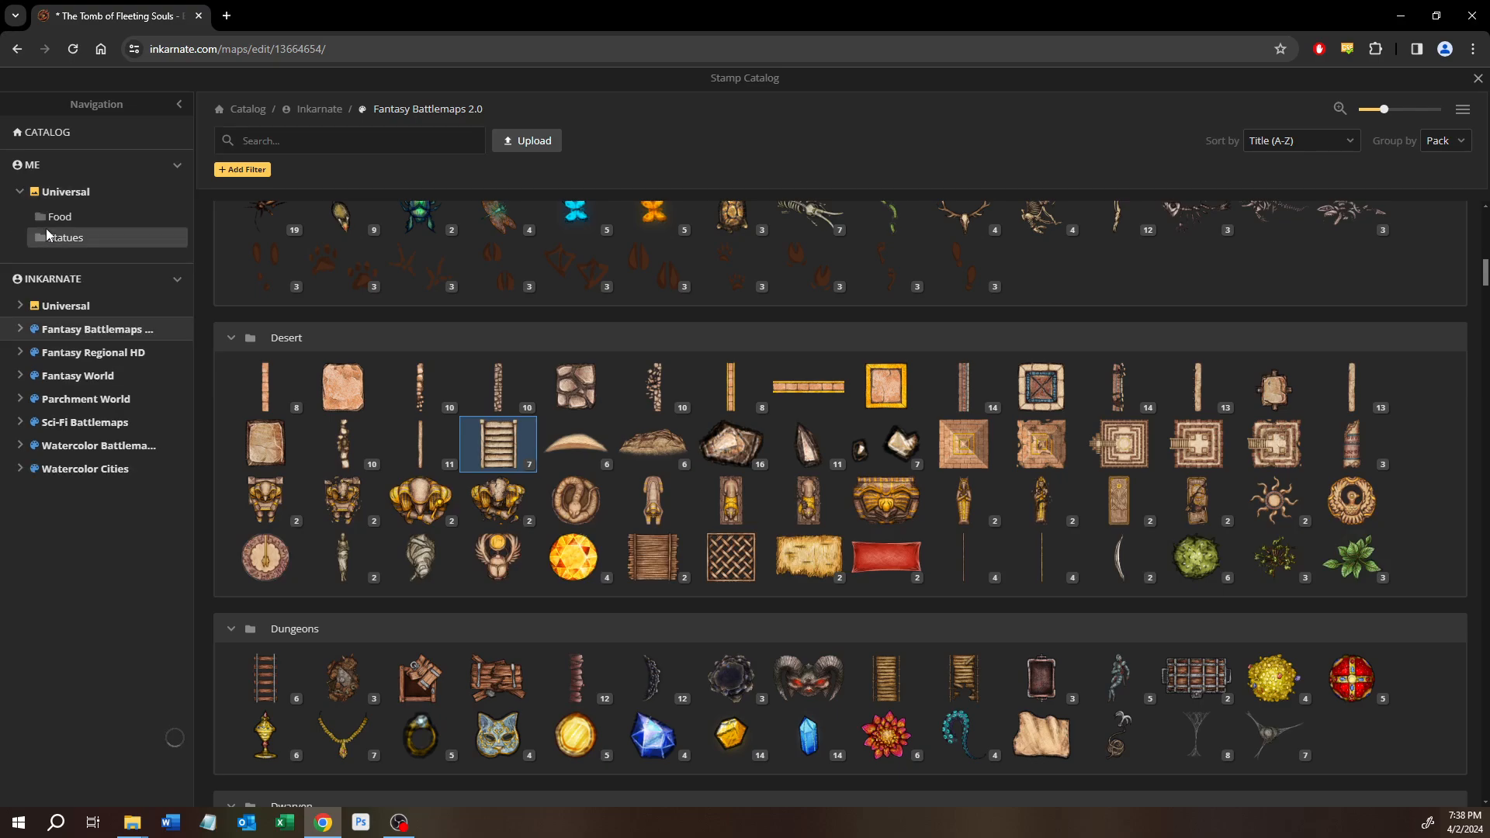
left_click(63, 241)
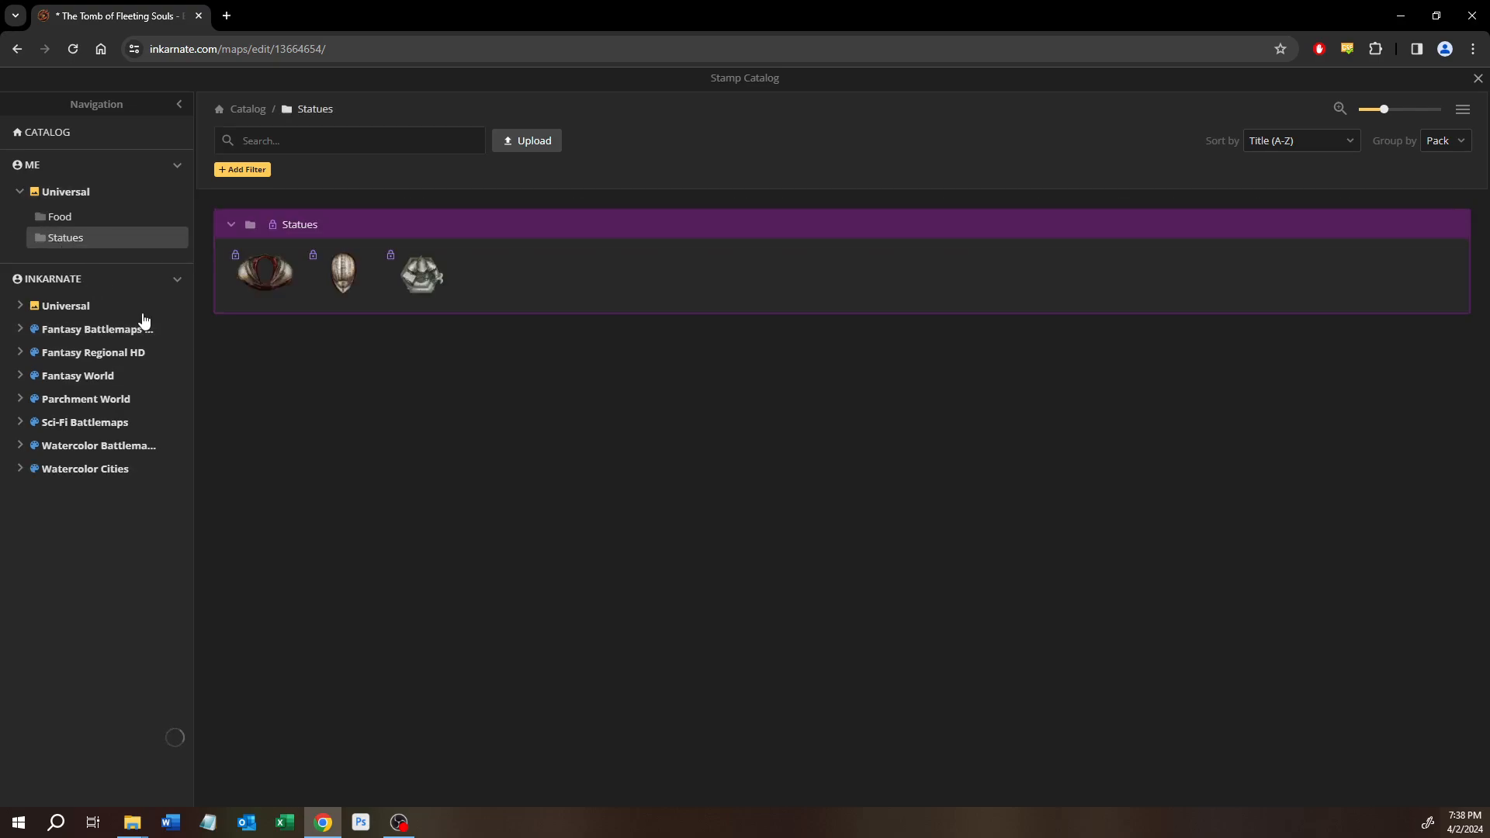
left_click(403, 288)
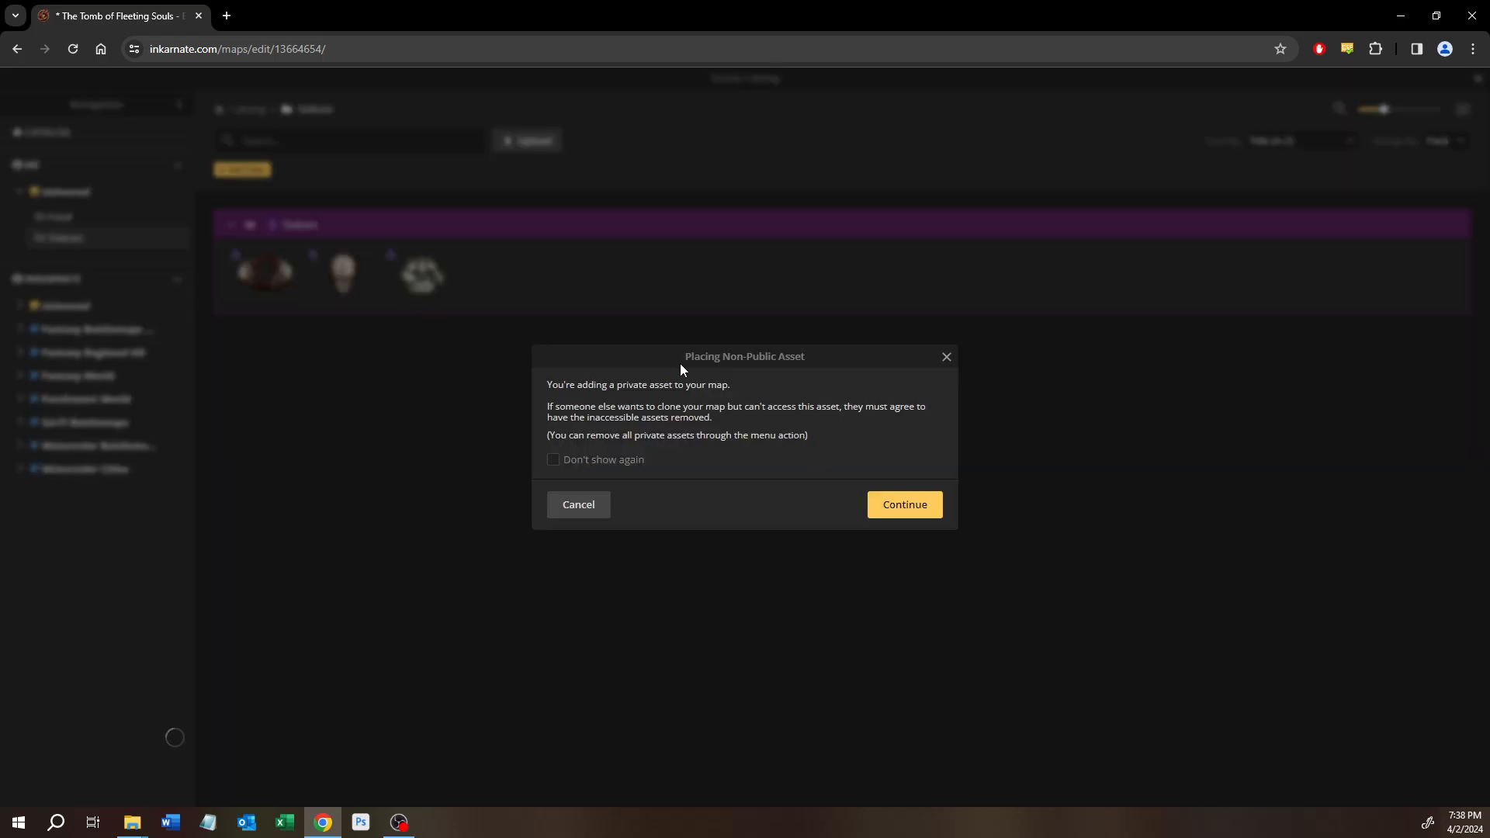
left_click(908, 509)
Place the statue stamp at size 100 on the sand outside the tomb, beside the wall corner near the entrance.
scroll(715, 467, "up", 5)
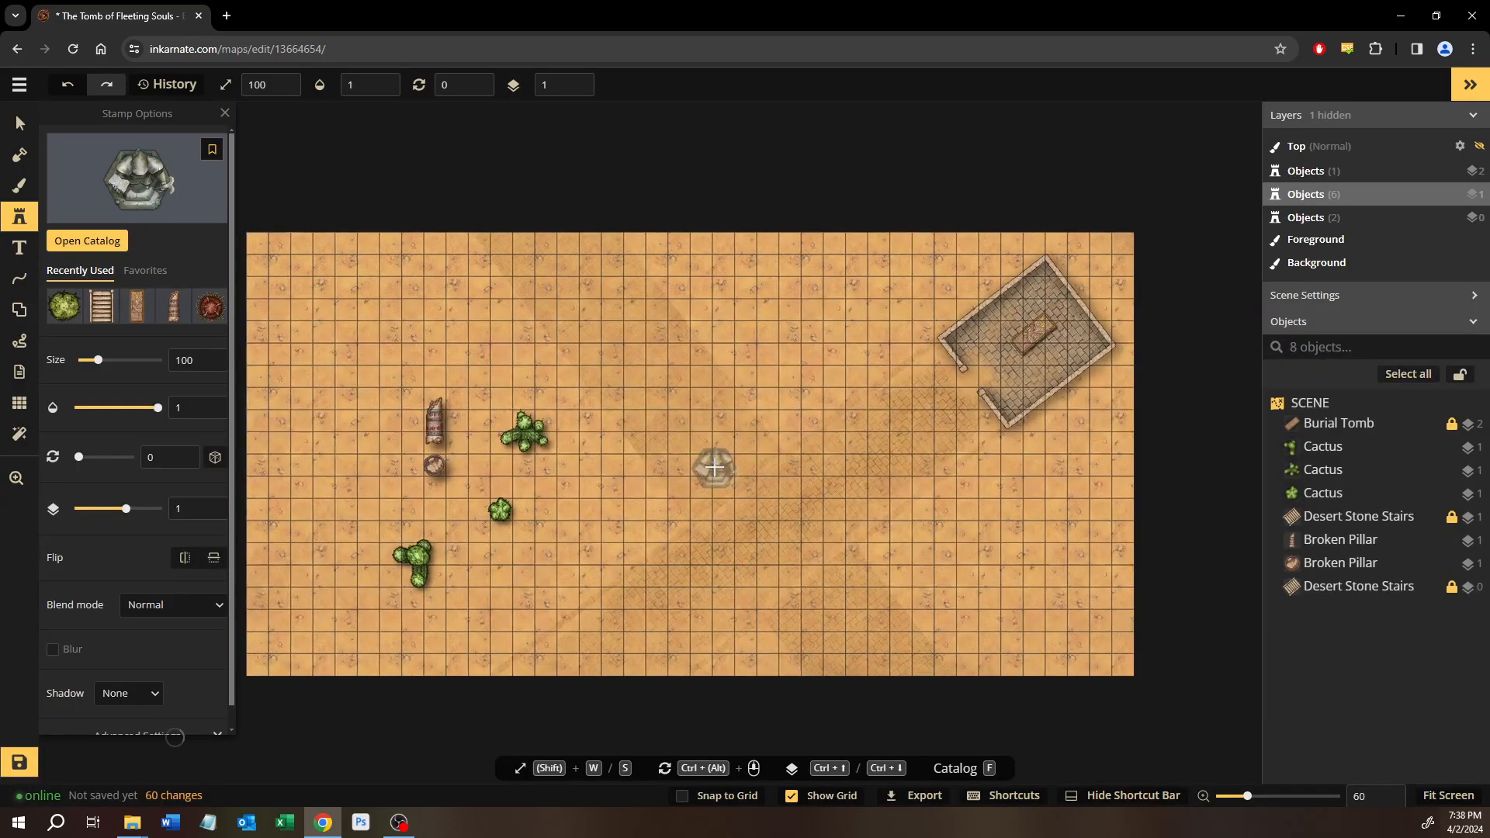
scroll(571, 426, "up", 8)
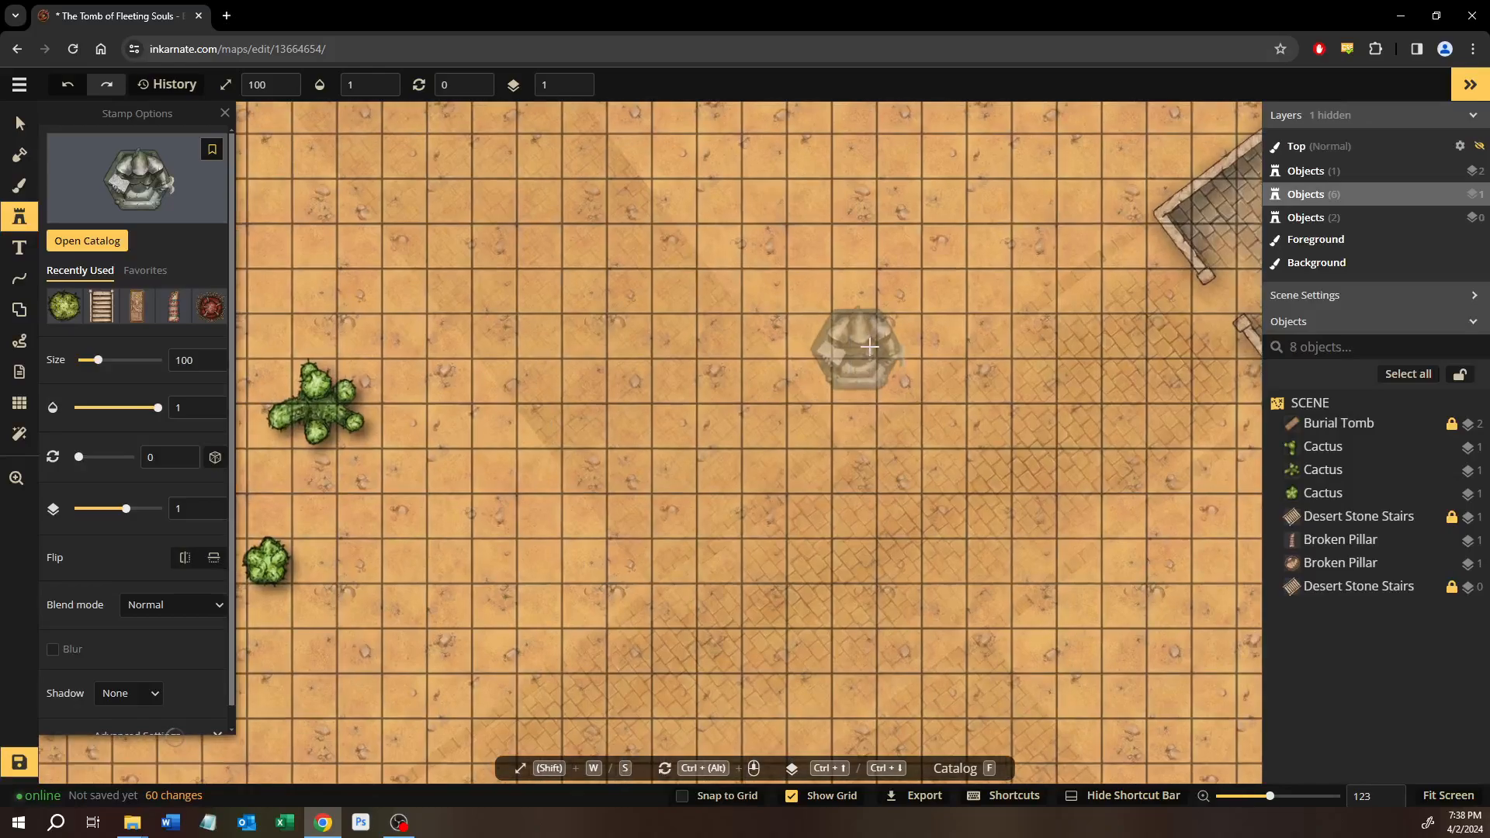
scroll(724, 496, "up", 5)
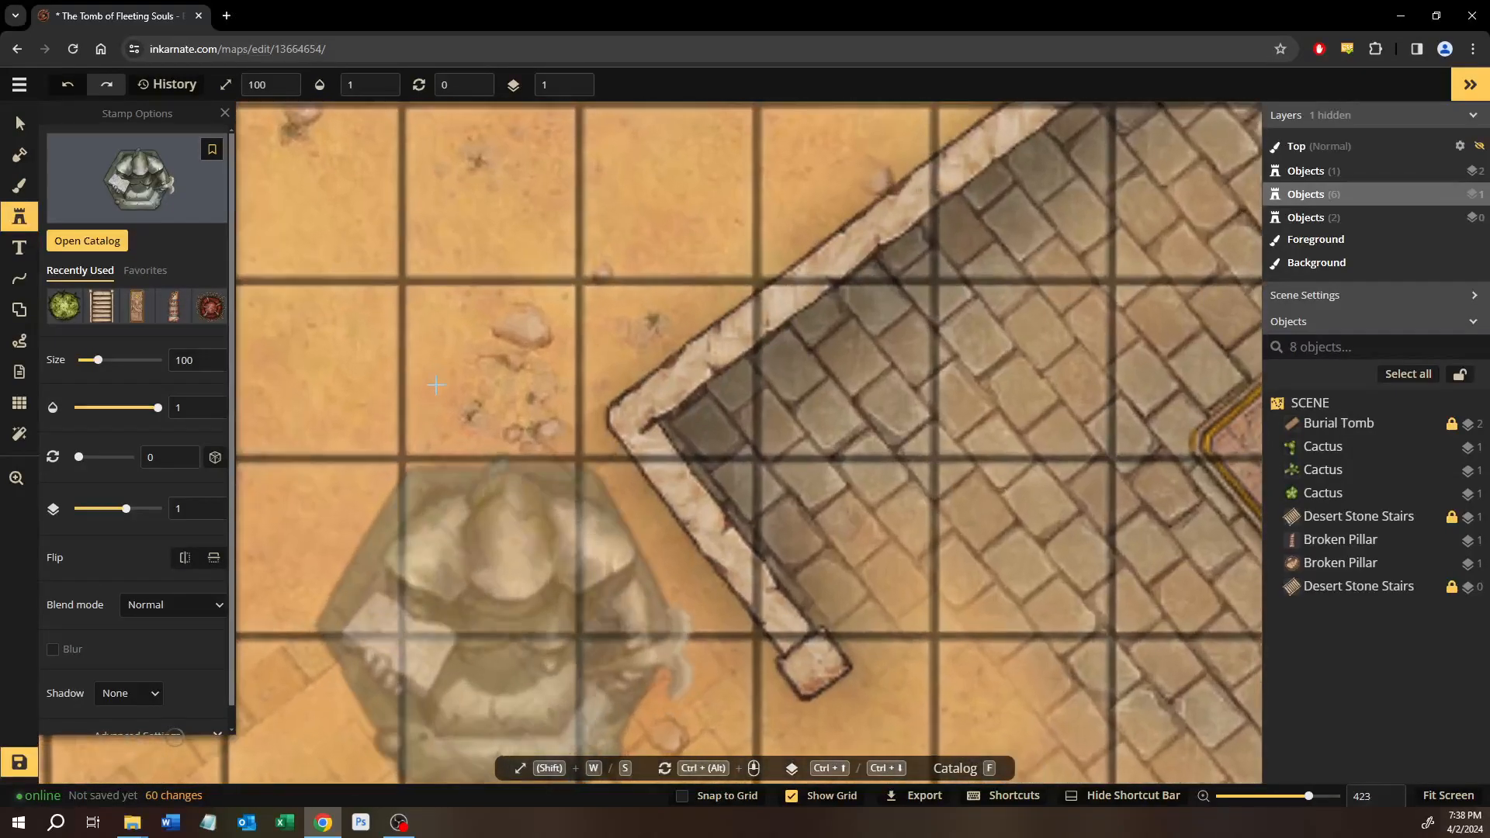
scroll(404, 303, "down", 1)
left_click(419, 275)
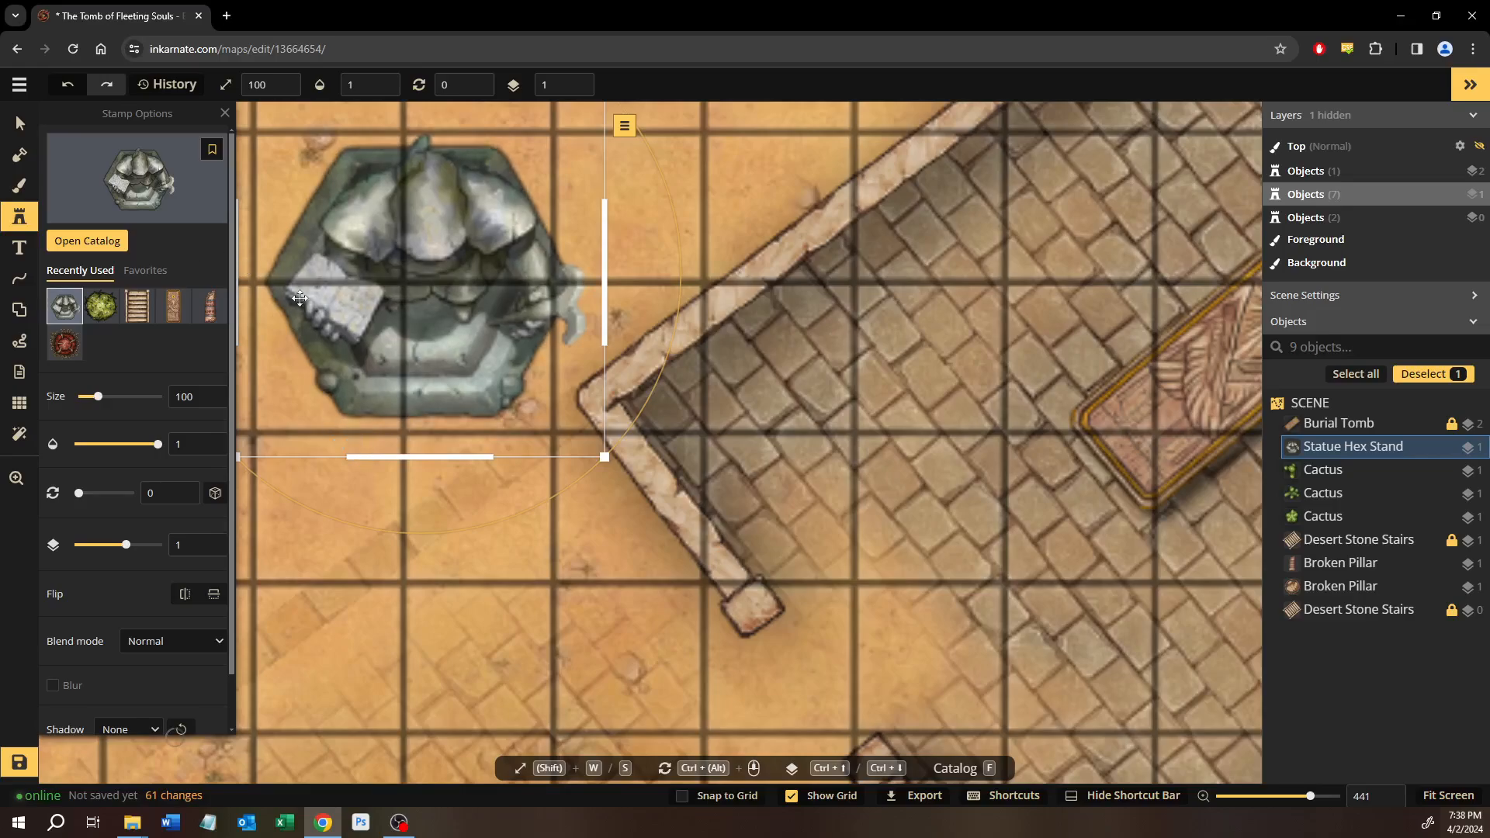
Rotate the placed statue to 54 degrees so that it faces away from the tomb.
left_click(22, 125)
left_click_drag(594, 104, 767, 198)
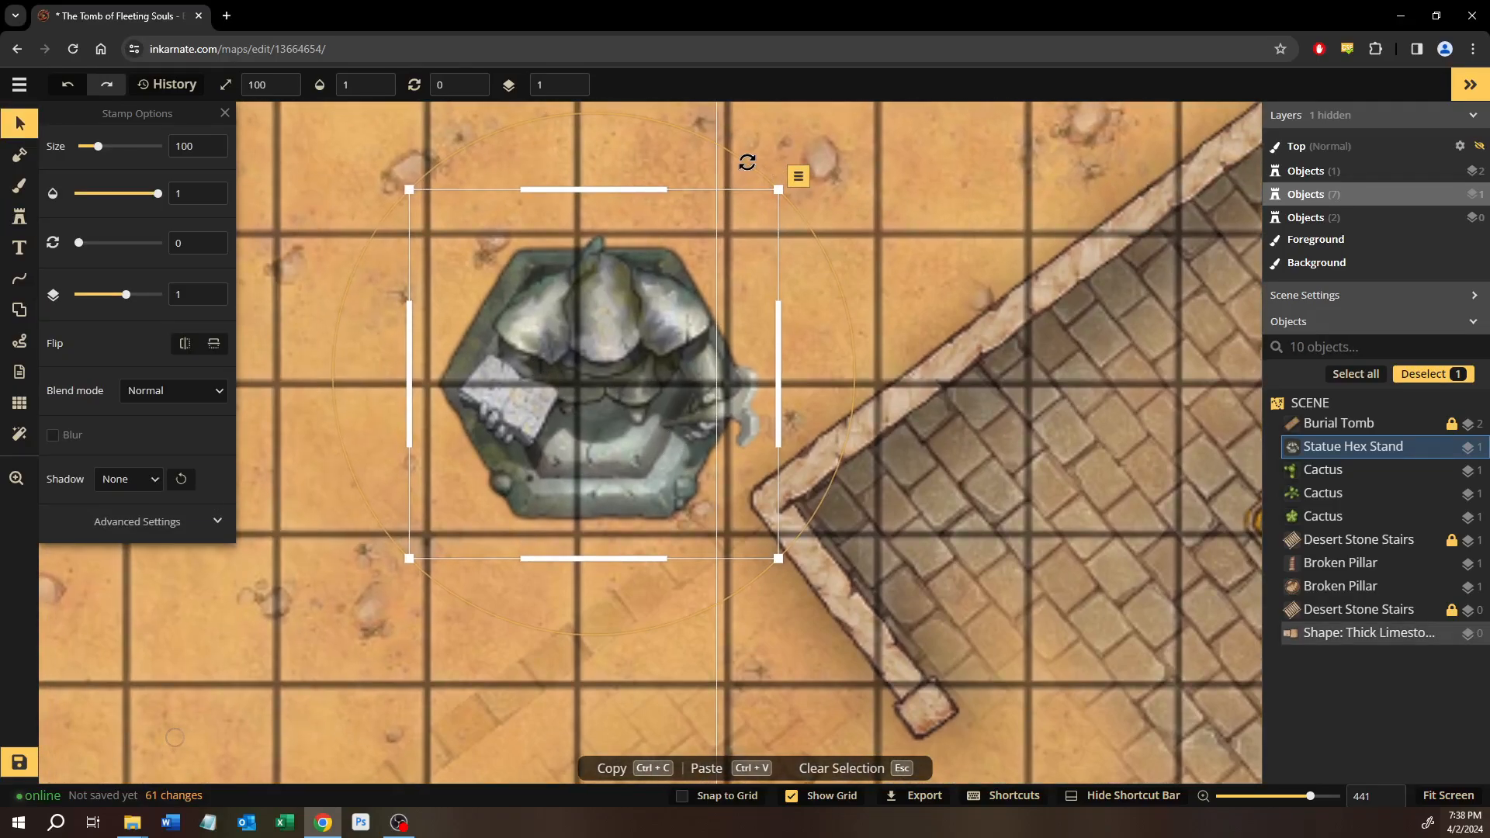
left_click_drag(866, 239, 912, 377)
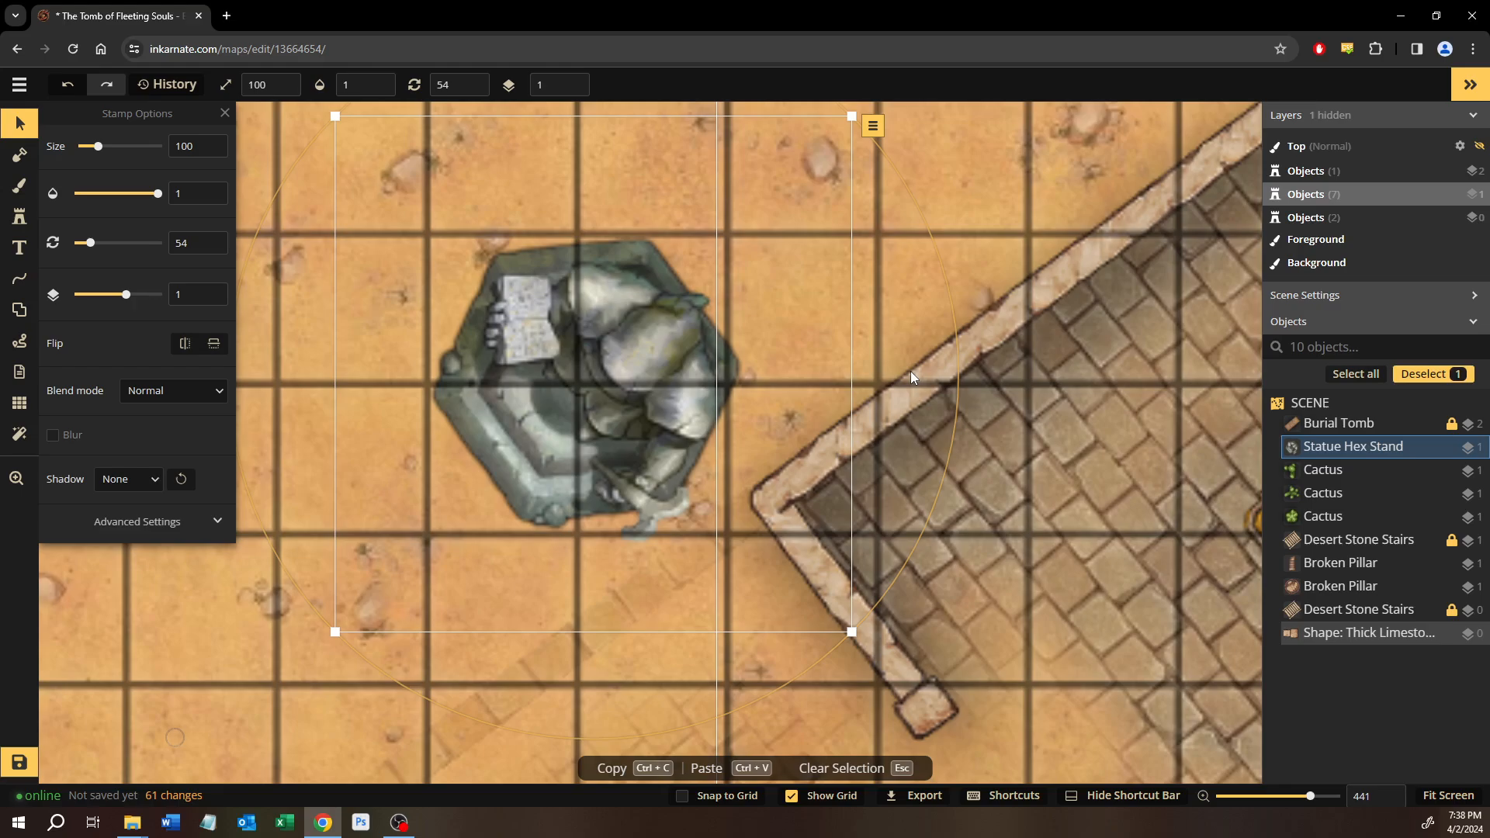
scroll(828, 357, "down", 5)
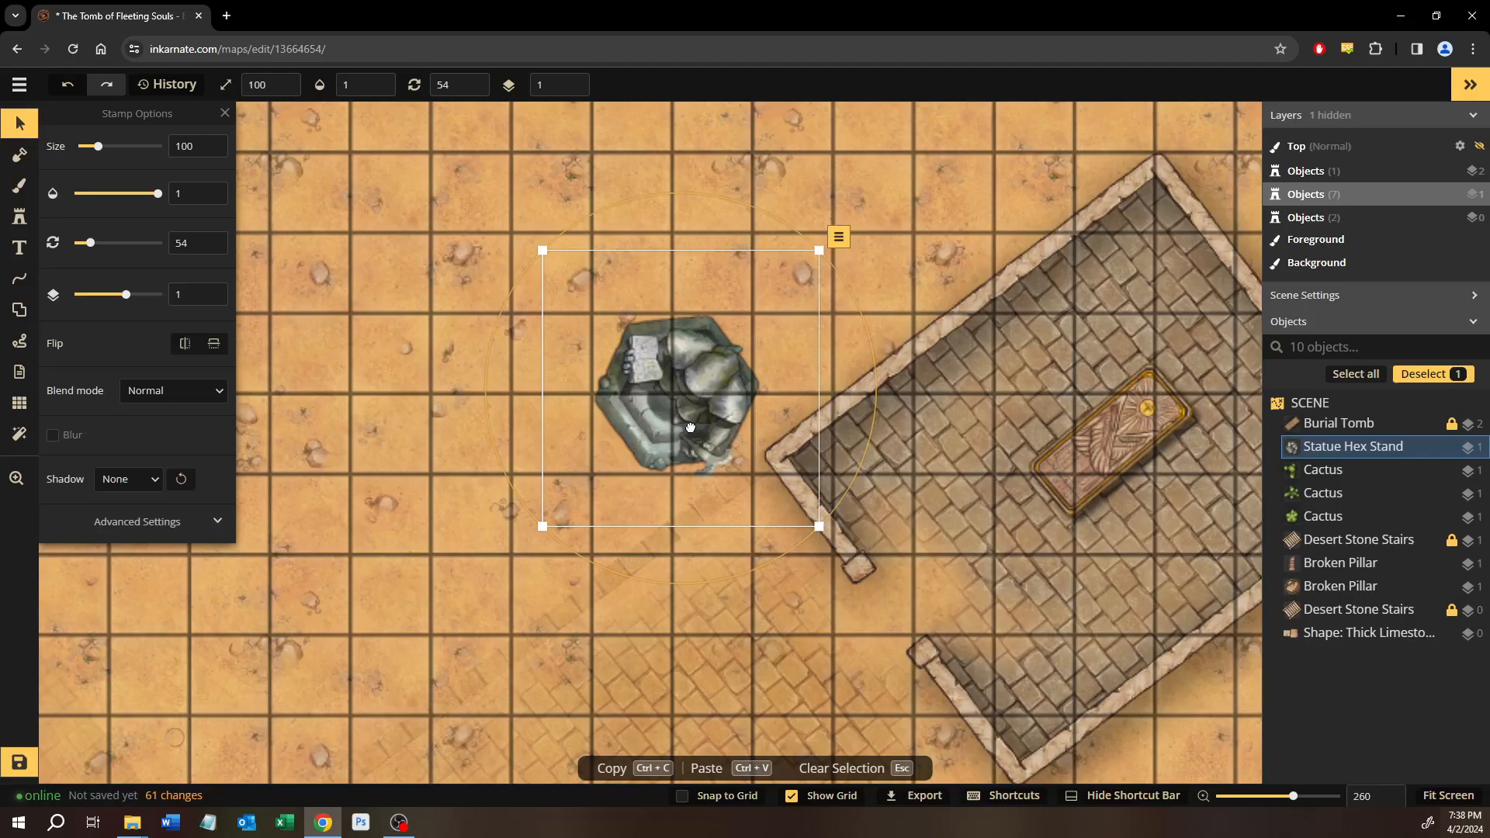
left_click_drag(691, 428, 648, 426)
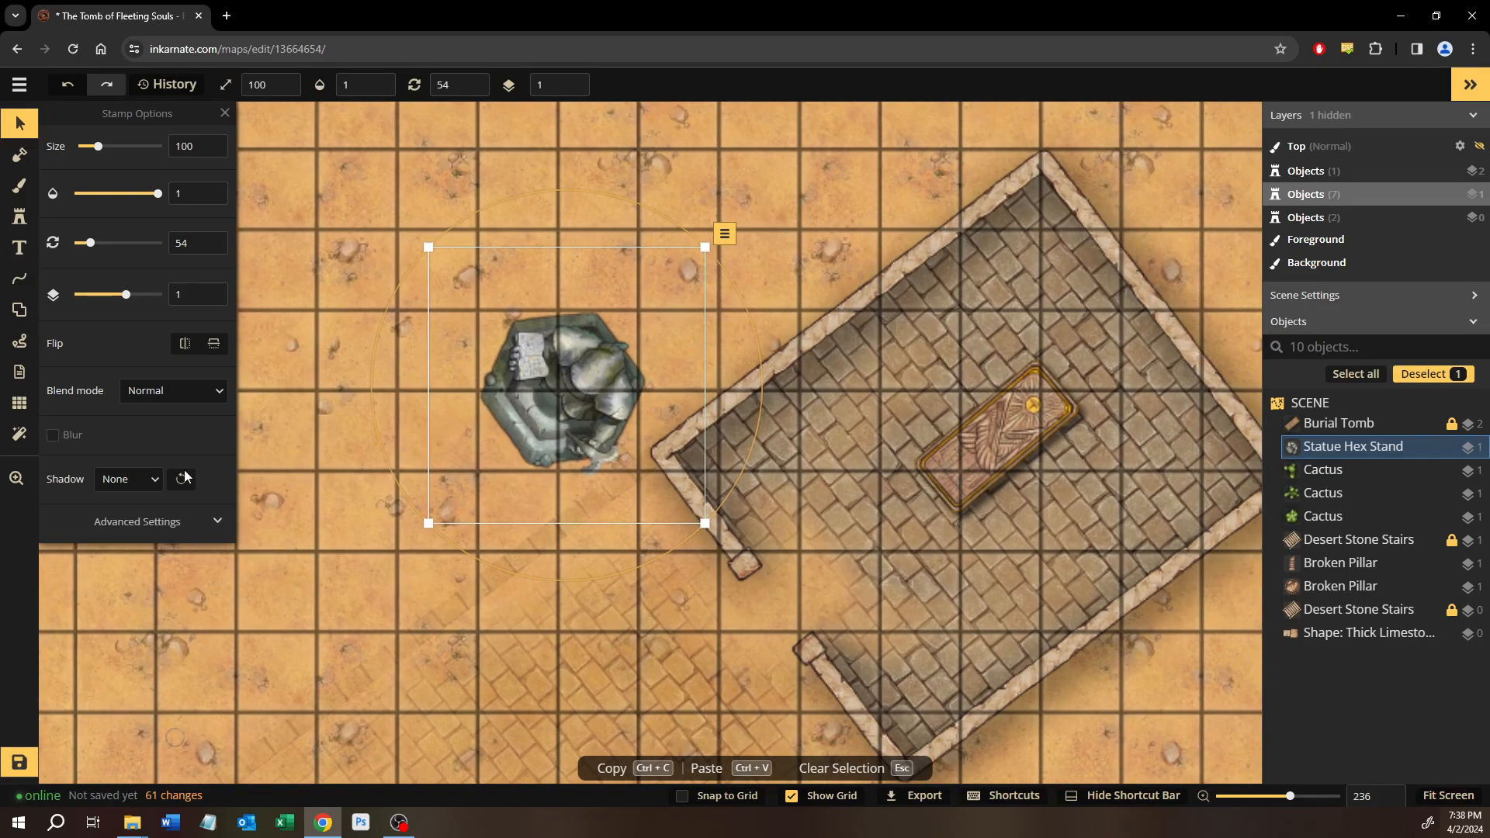
Recolor the statue by raising its saturation to 200 and setting its hue to -20.
left_click(134, 525)
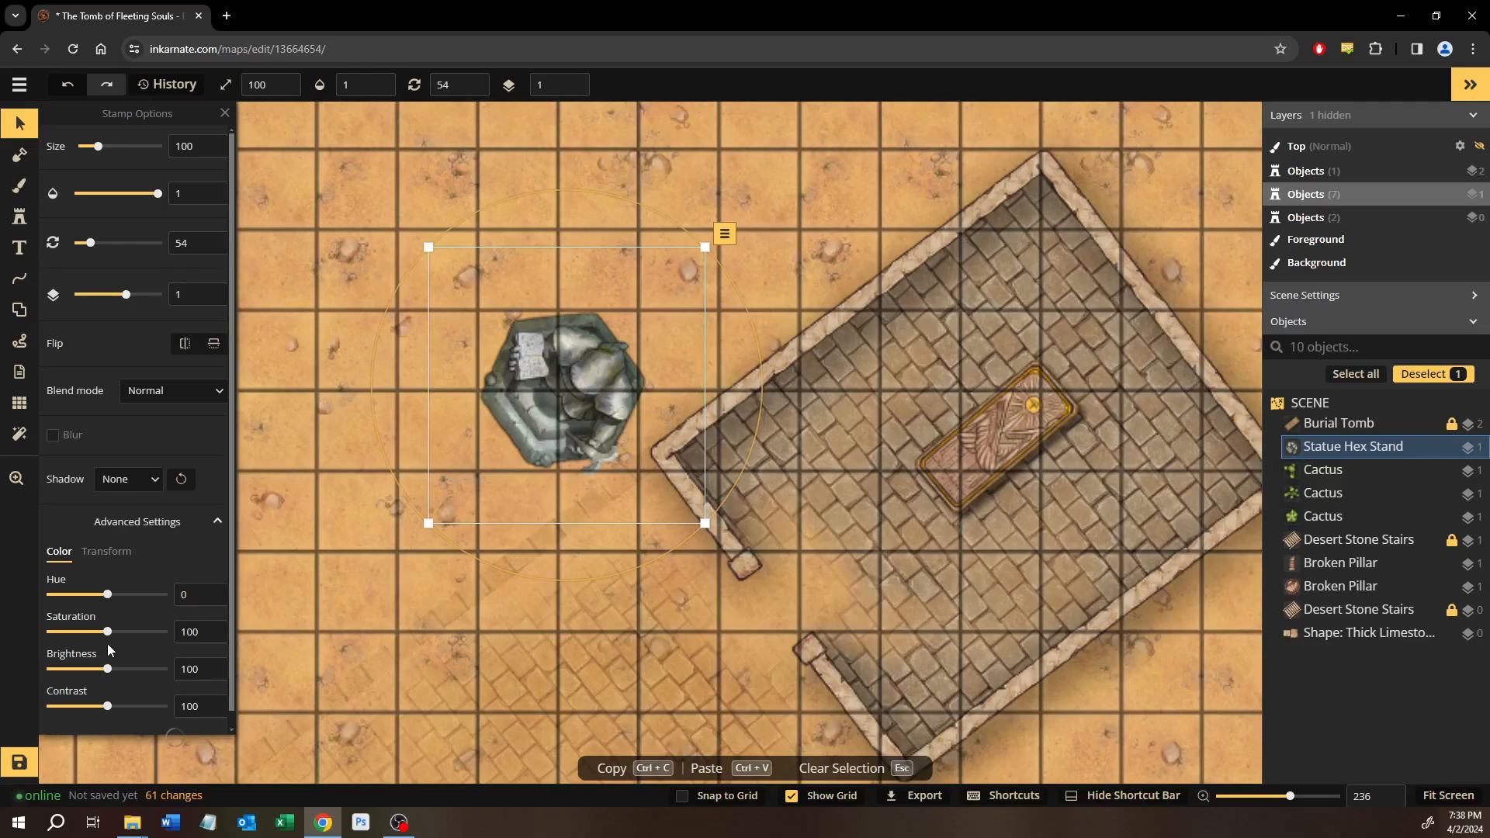
left_click_drag(130, 601, 92, 595)
left_click_drag(150, 594, 109, 596)
mouse_move(121, 598)
left_mouse_down()
mouse_move(52, 602)
mouse_move(131, 602)
left_mouse_up()
left_click(164, 633)
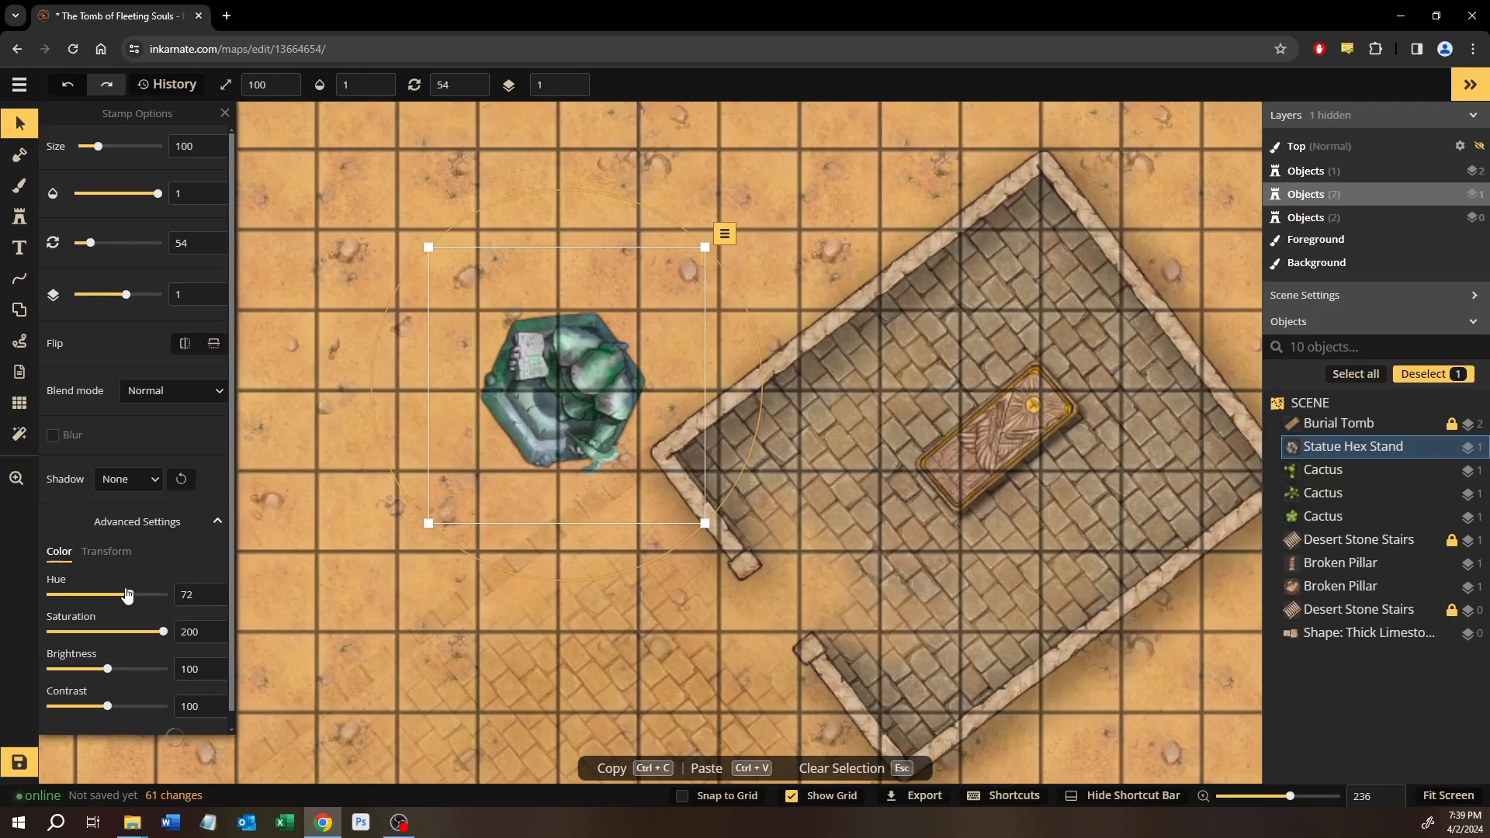
left_click_drag(143, 595, 103, 598)
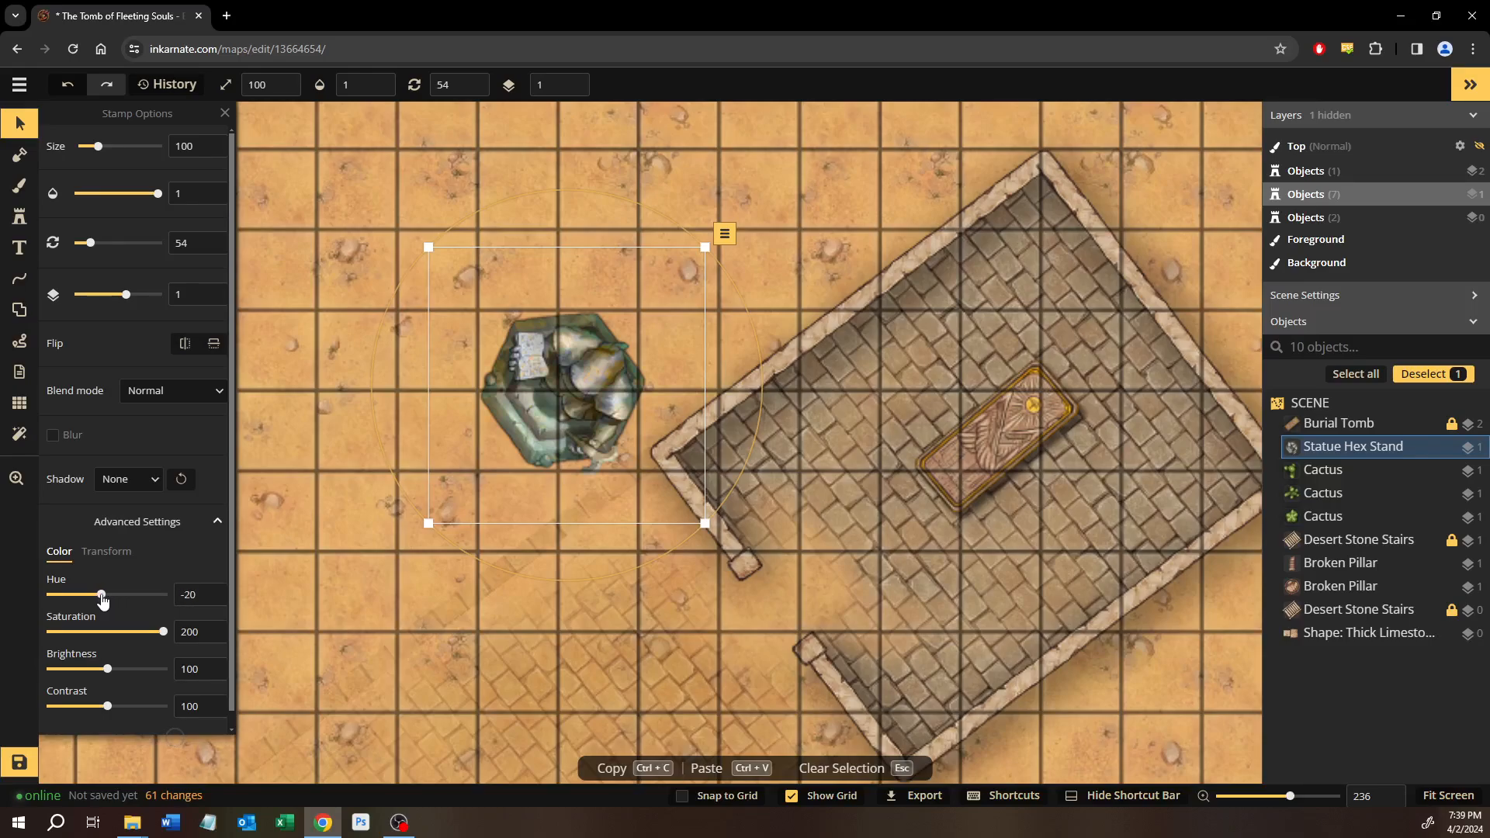
Lower the statue's saturation to 110.
scroll(379, 322, "up", 5)
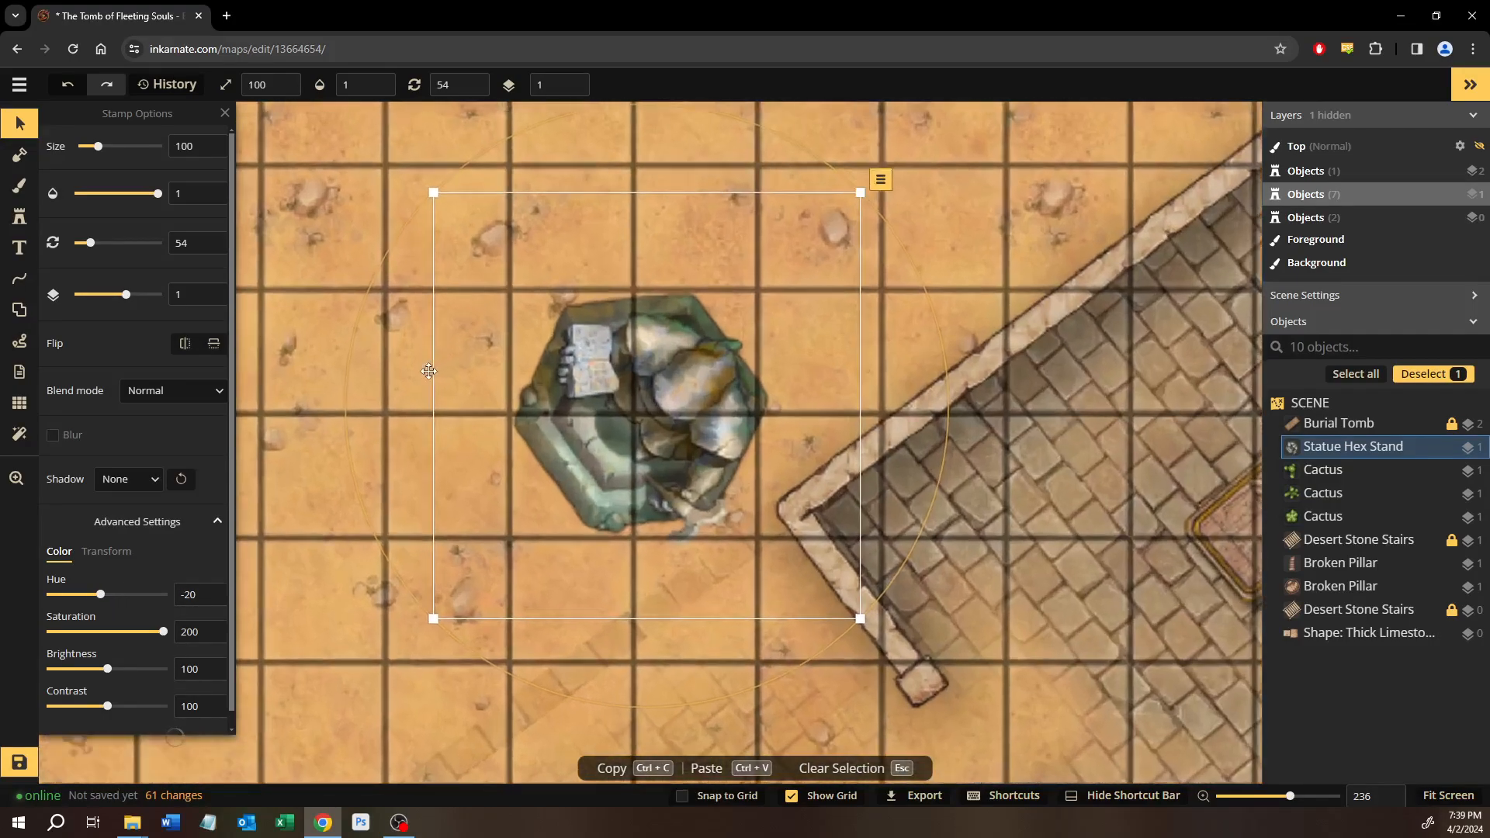
scroll(527, 400, "up", 2)
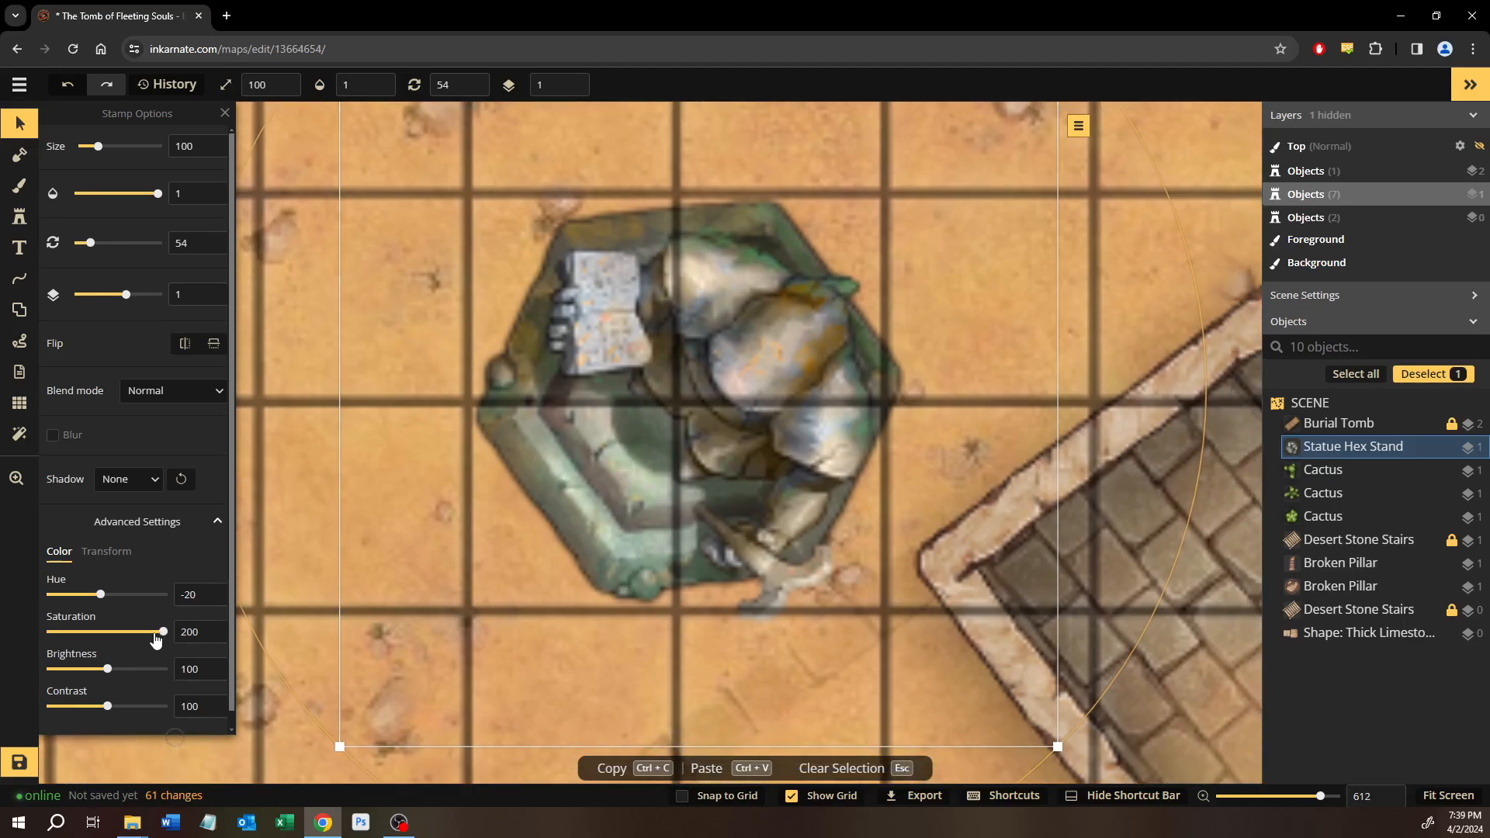
left_click_drag(156, 635, 114, 638)
Scale the statue down to size 71 and move it just outside the tomb's wall corner beside the entrance.
scroll(885, 356, "down", 2)
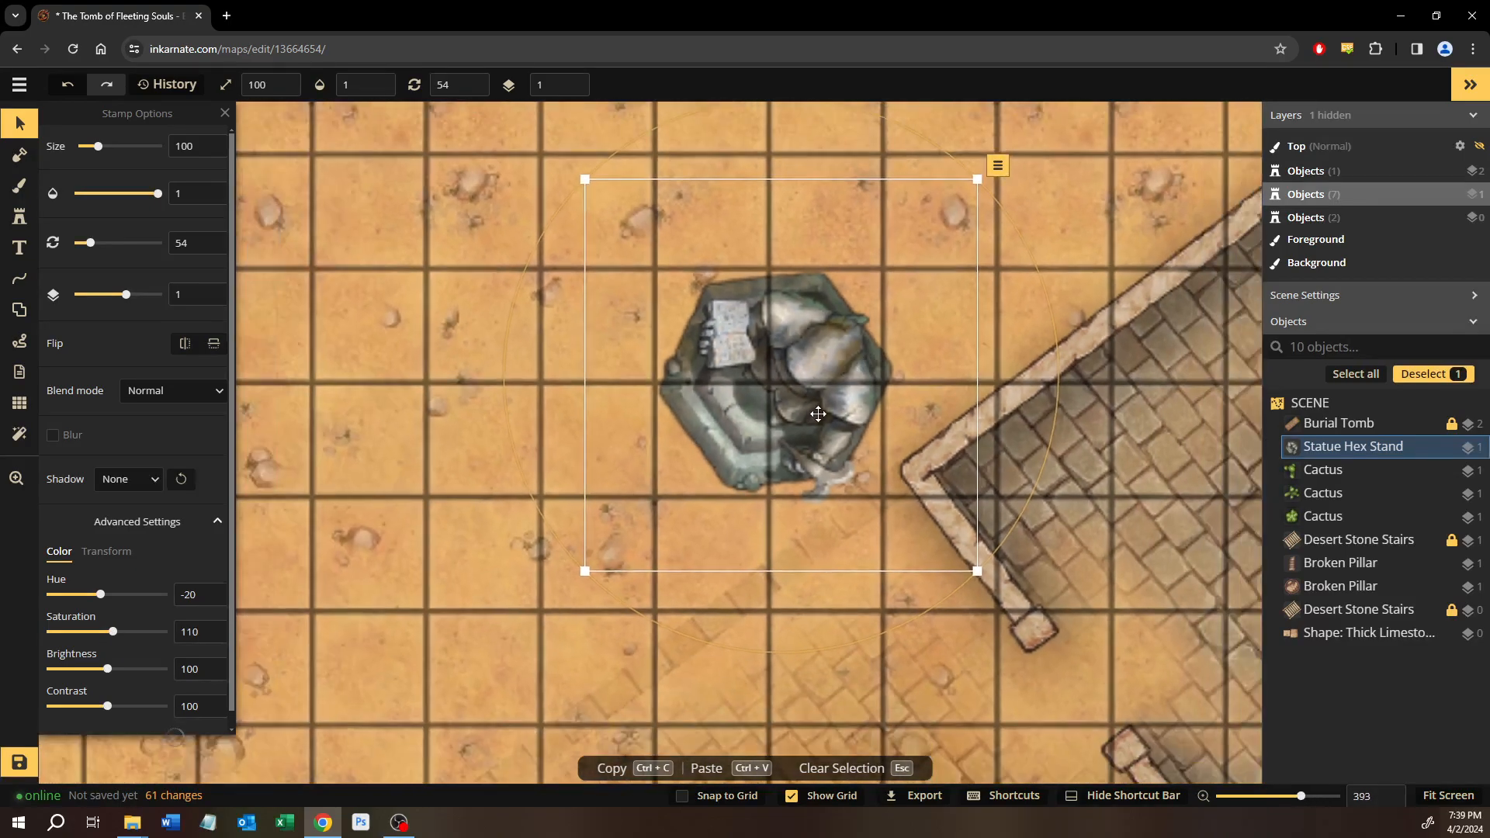
scroll(818, 414, "down", 2)
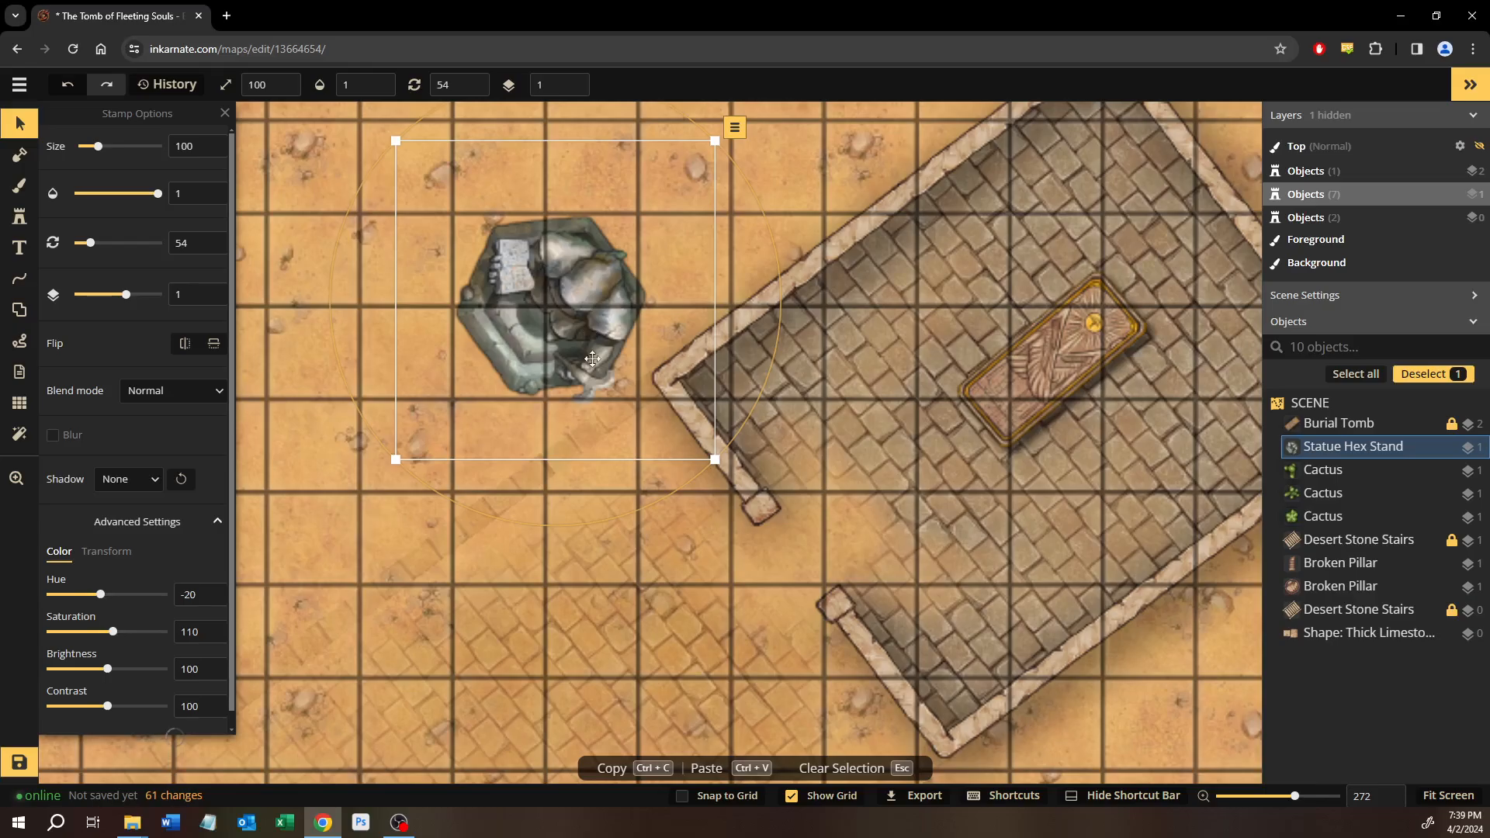
left_click_drag(592, 358, 572, 385)
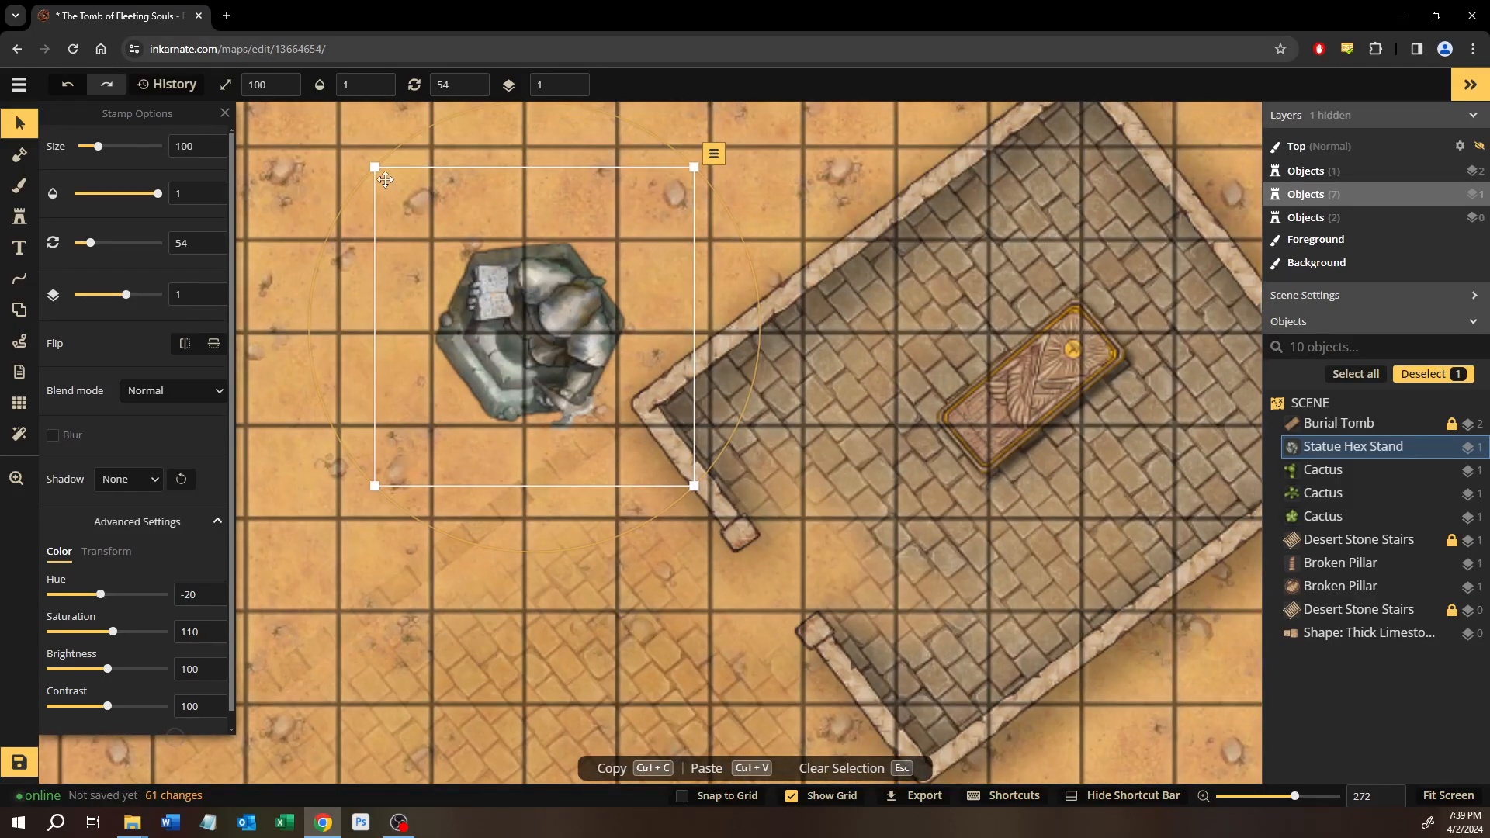
left_click_drag(386, 179, 476, 272)
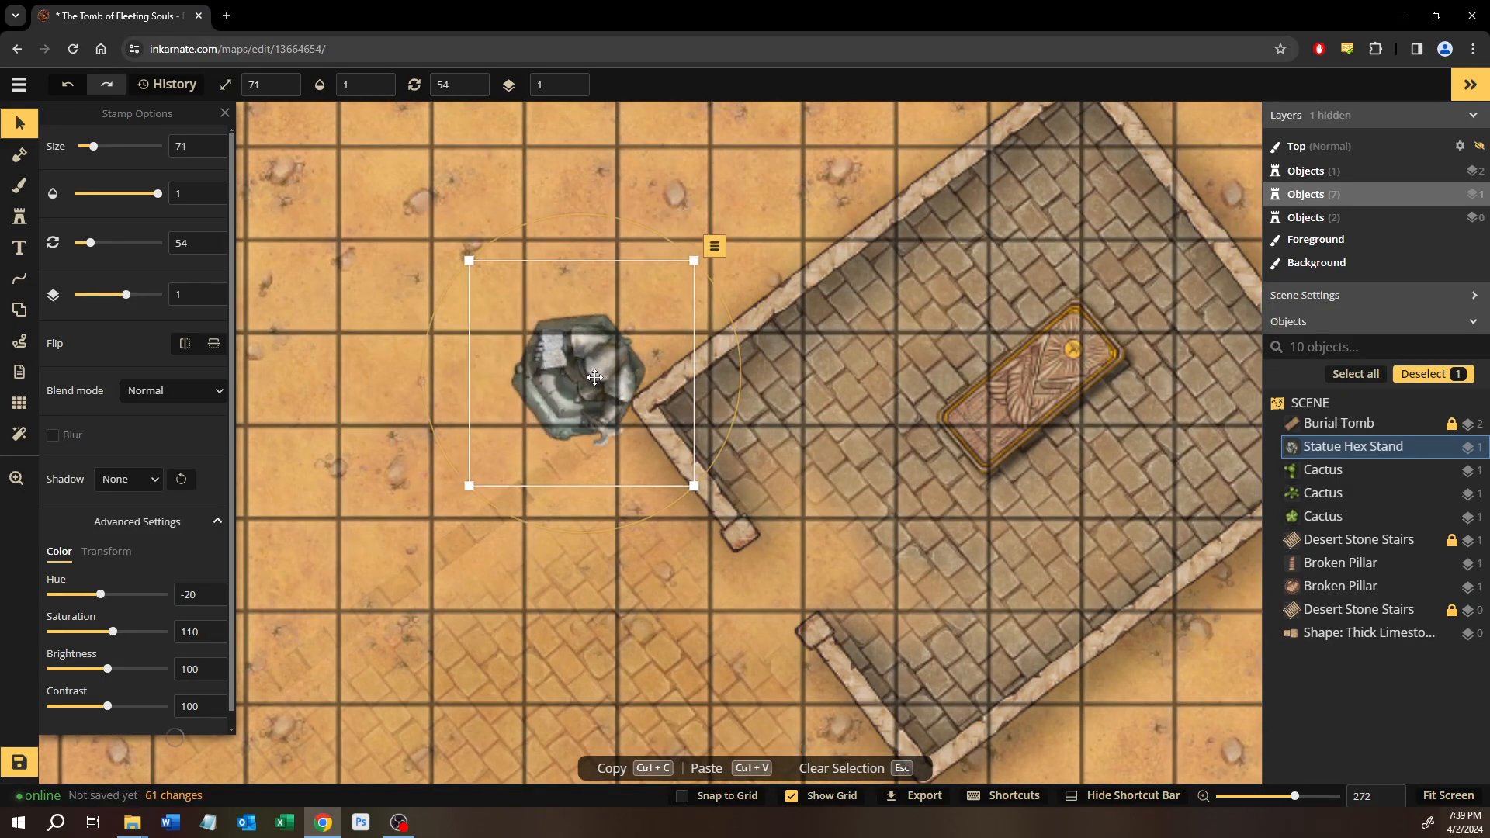
left_click_drag(595, 377, 645, 300)
Stamp a second statue at size 71 and rotation 54 outside the wall corner on the entrance's other side.
left_click_drag(1002, 604, 609, 320)
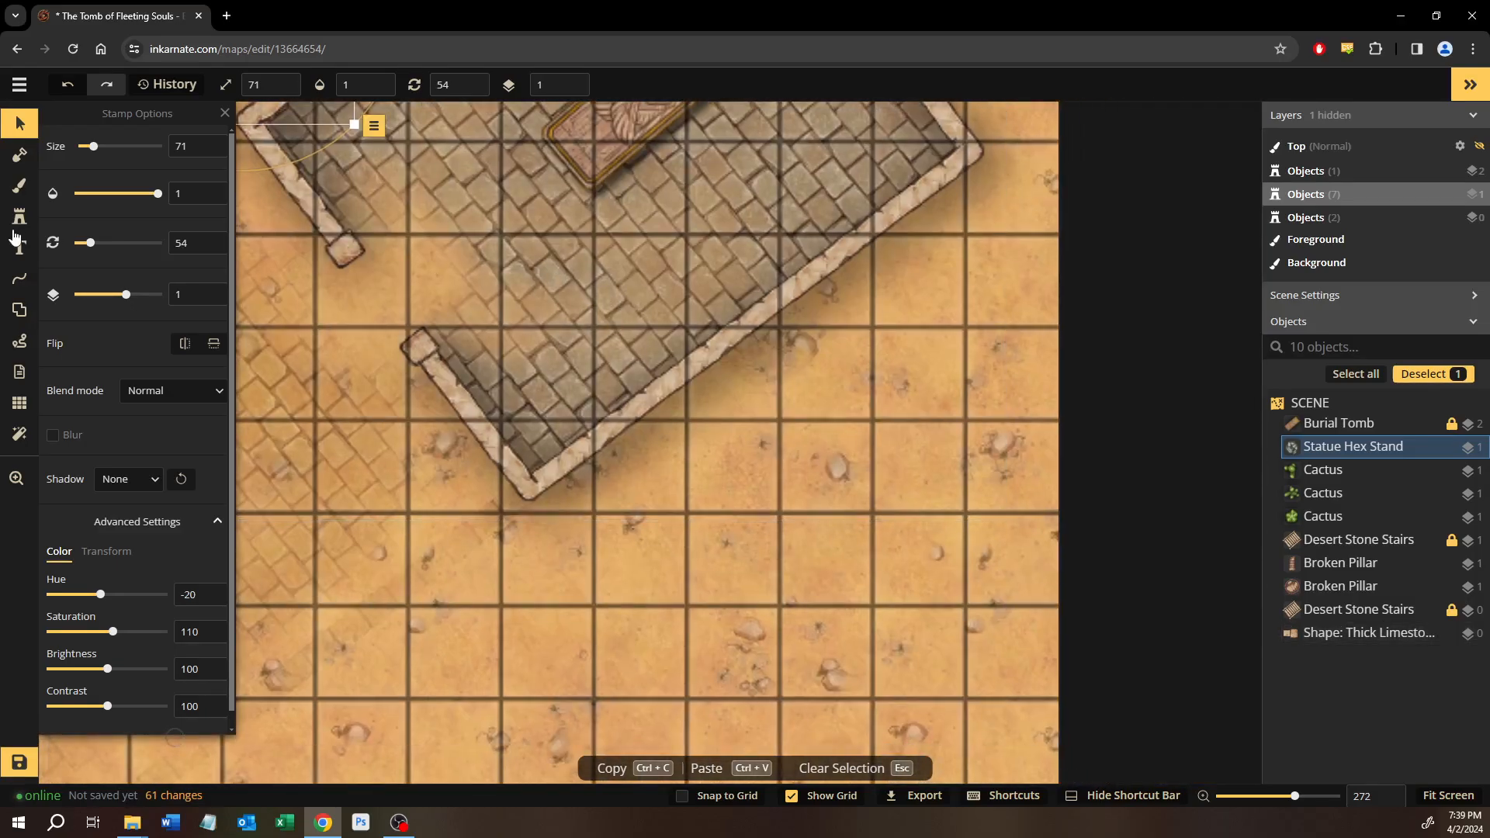
key("o")
left_click(621, 540)
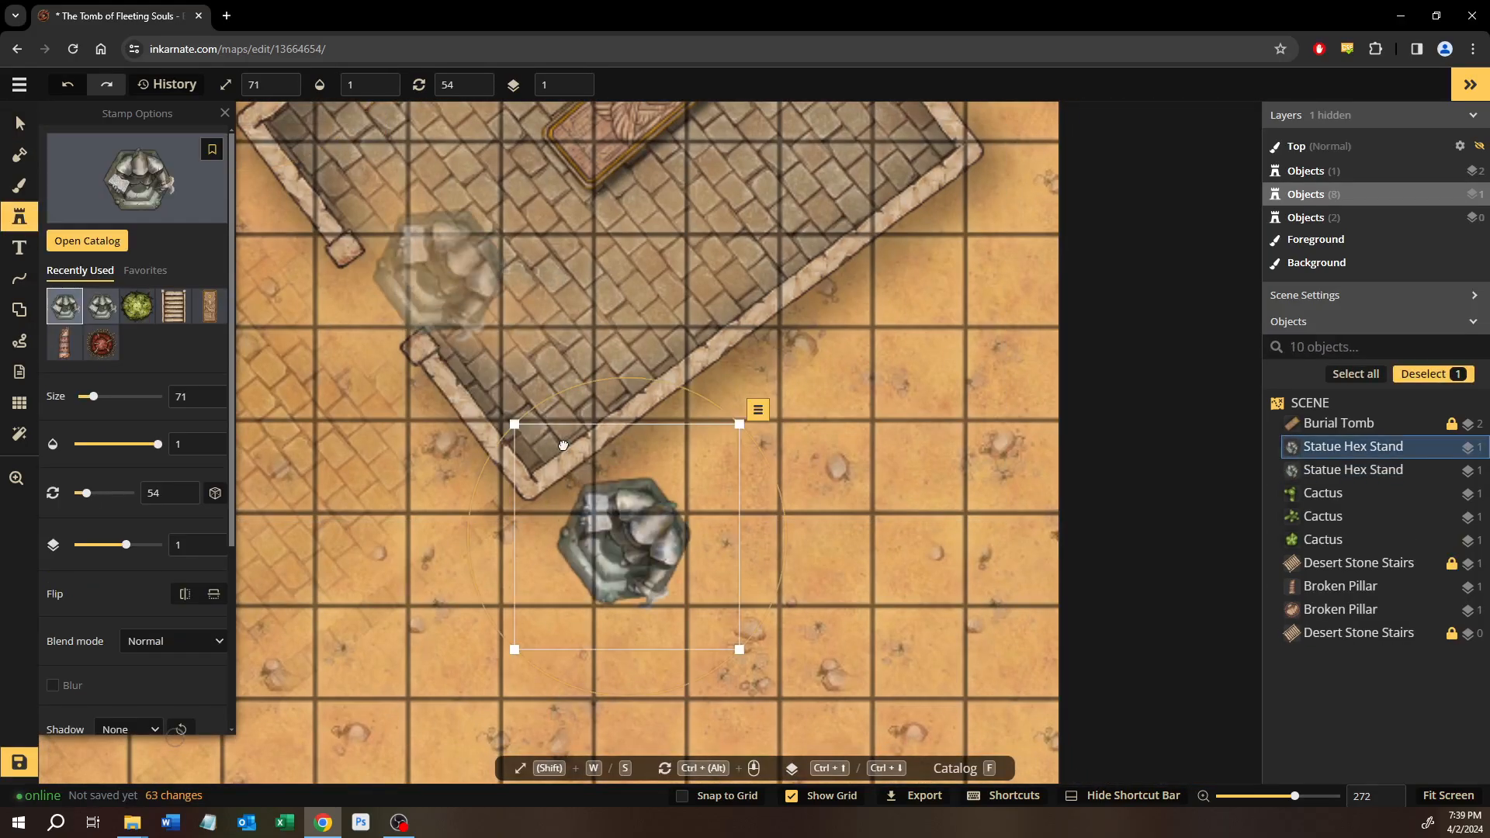
Inspect the two statues flanking the tomb entrance and the floor around the burial tomb.
left_click_drag(443, 281, 739, 585)
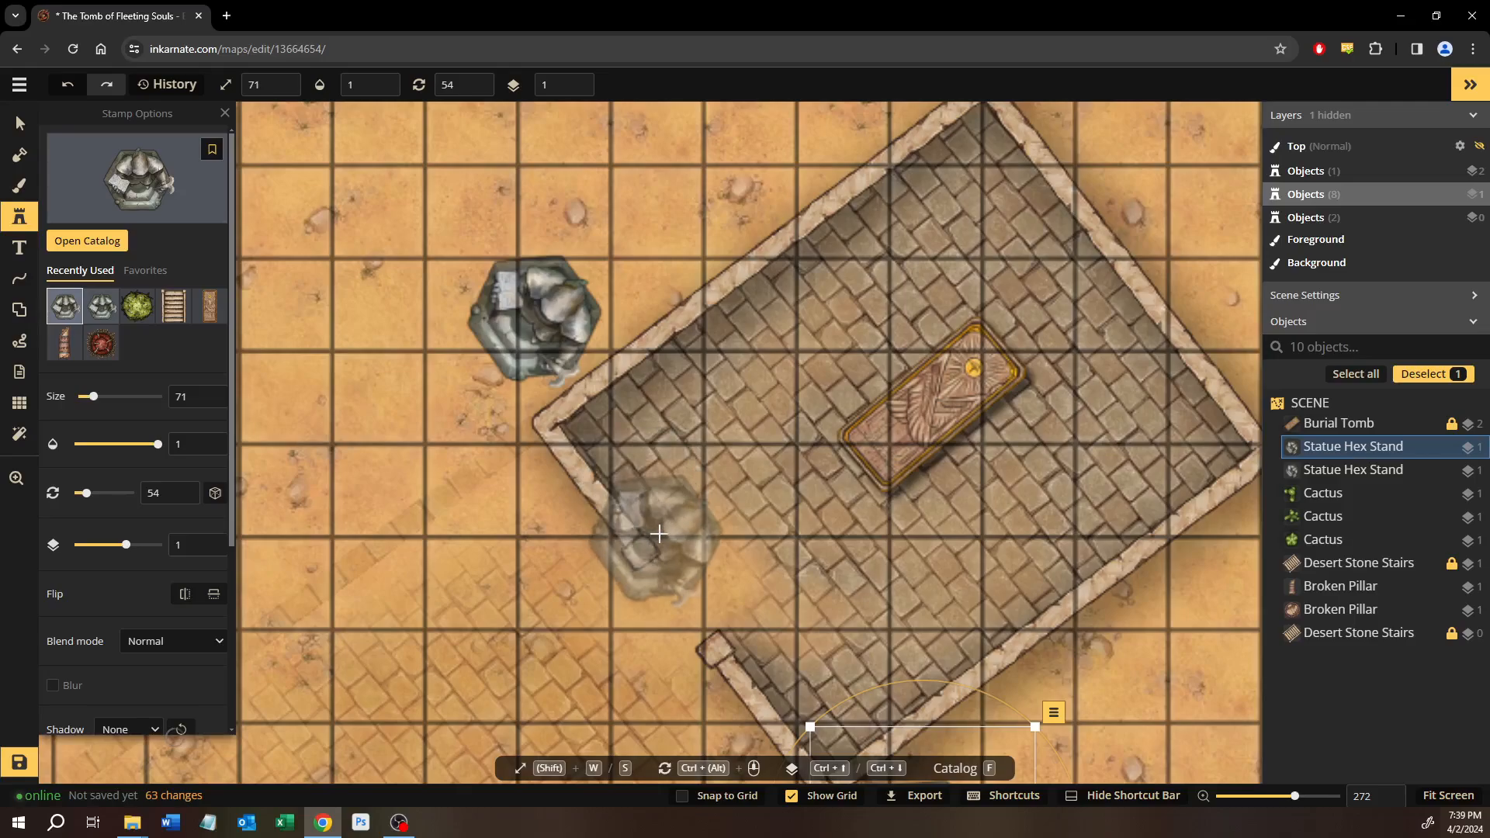
scroll(660, 533, "down", 5)
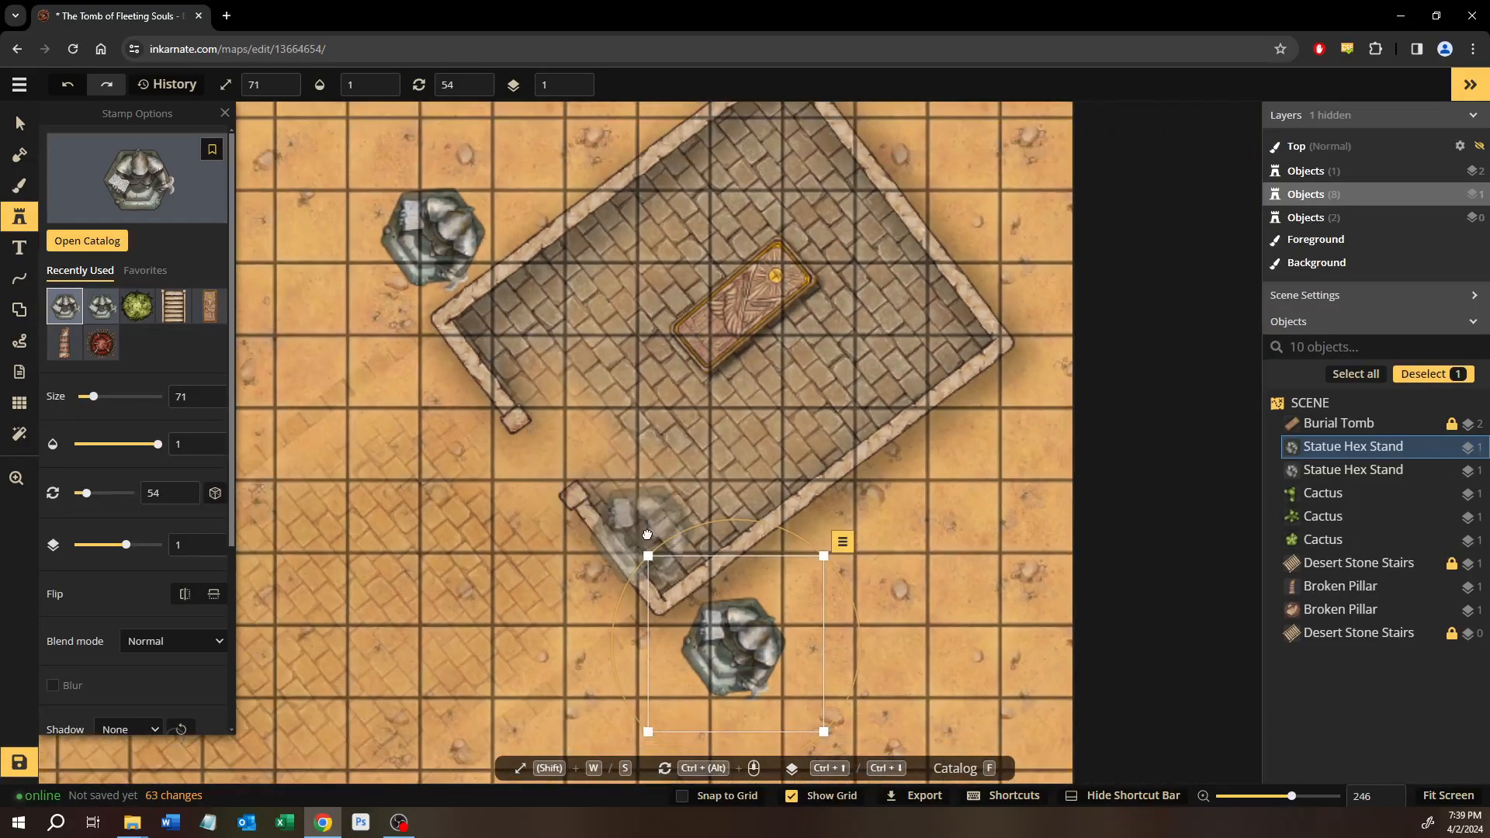
left_click_drag(647, 535, 624, 516)
scroll(719, 303, "up", 5)
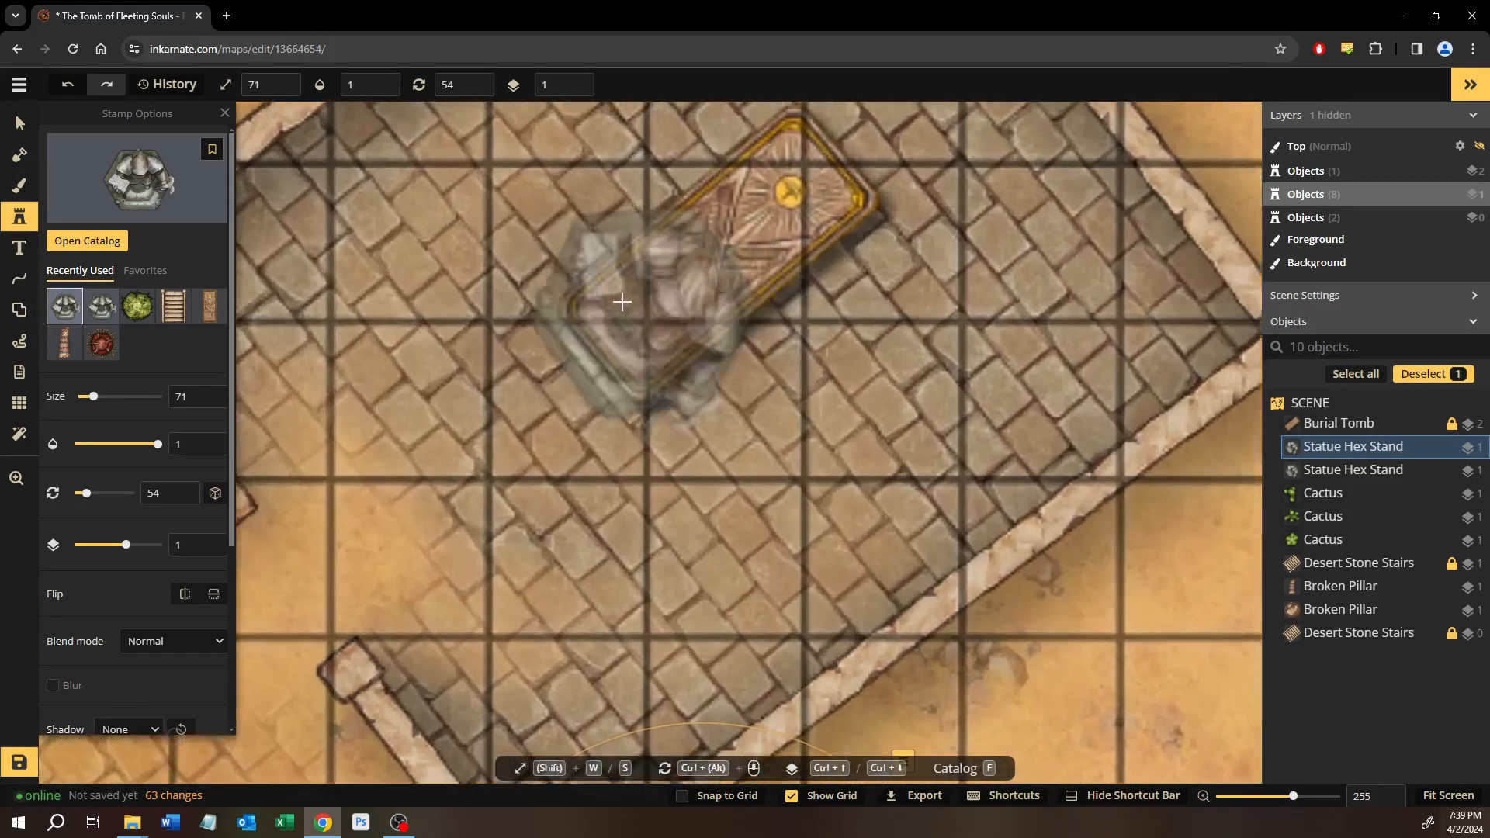
scroll(623, 302, "up", 1)
left_click_drag(623, 302, 649, 542)
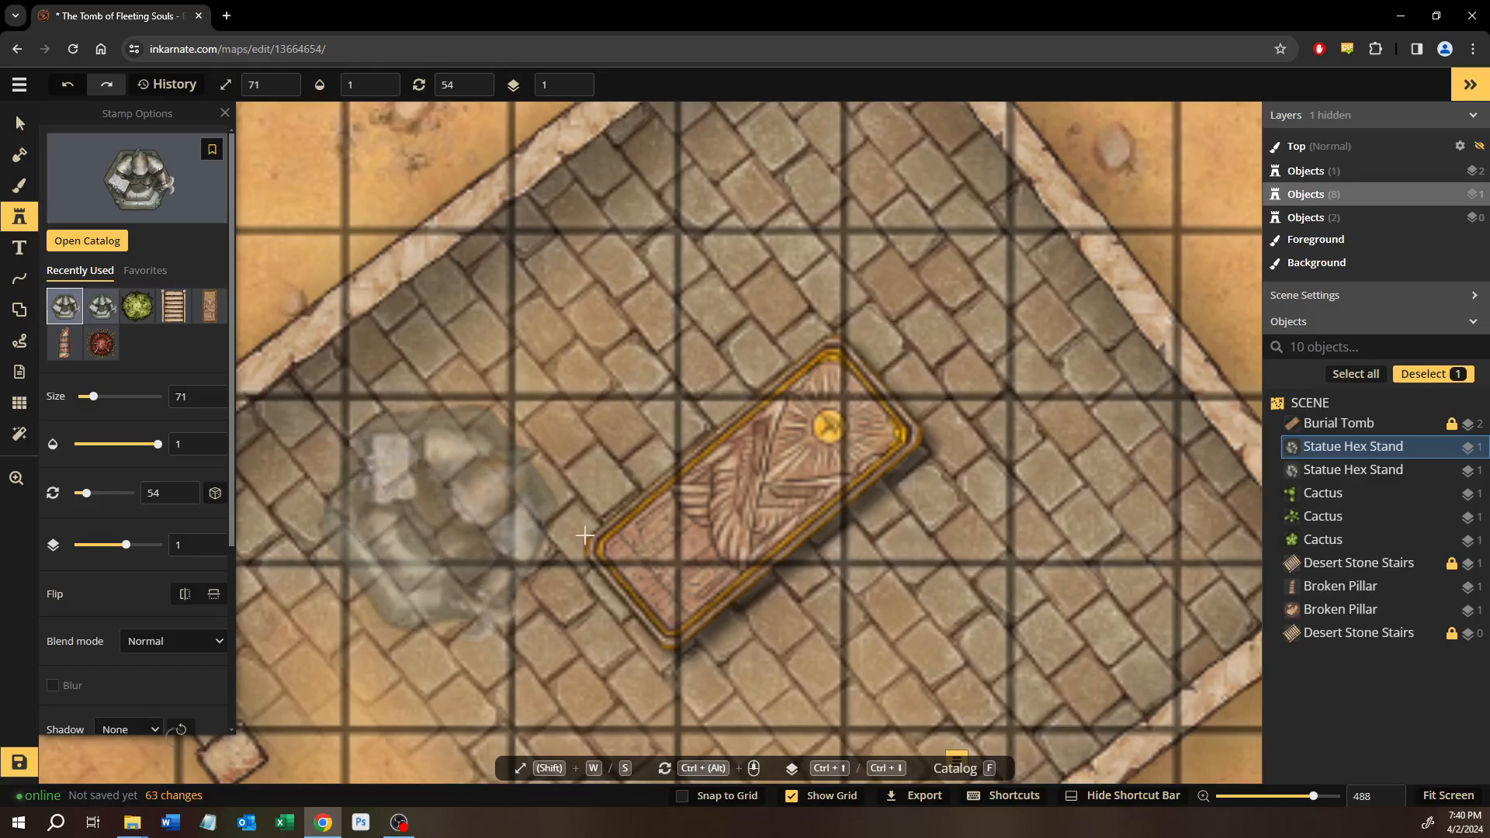
scroll(406, 556, "down", 3)
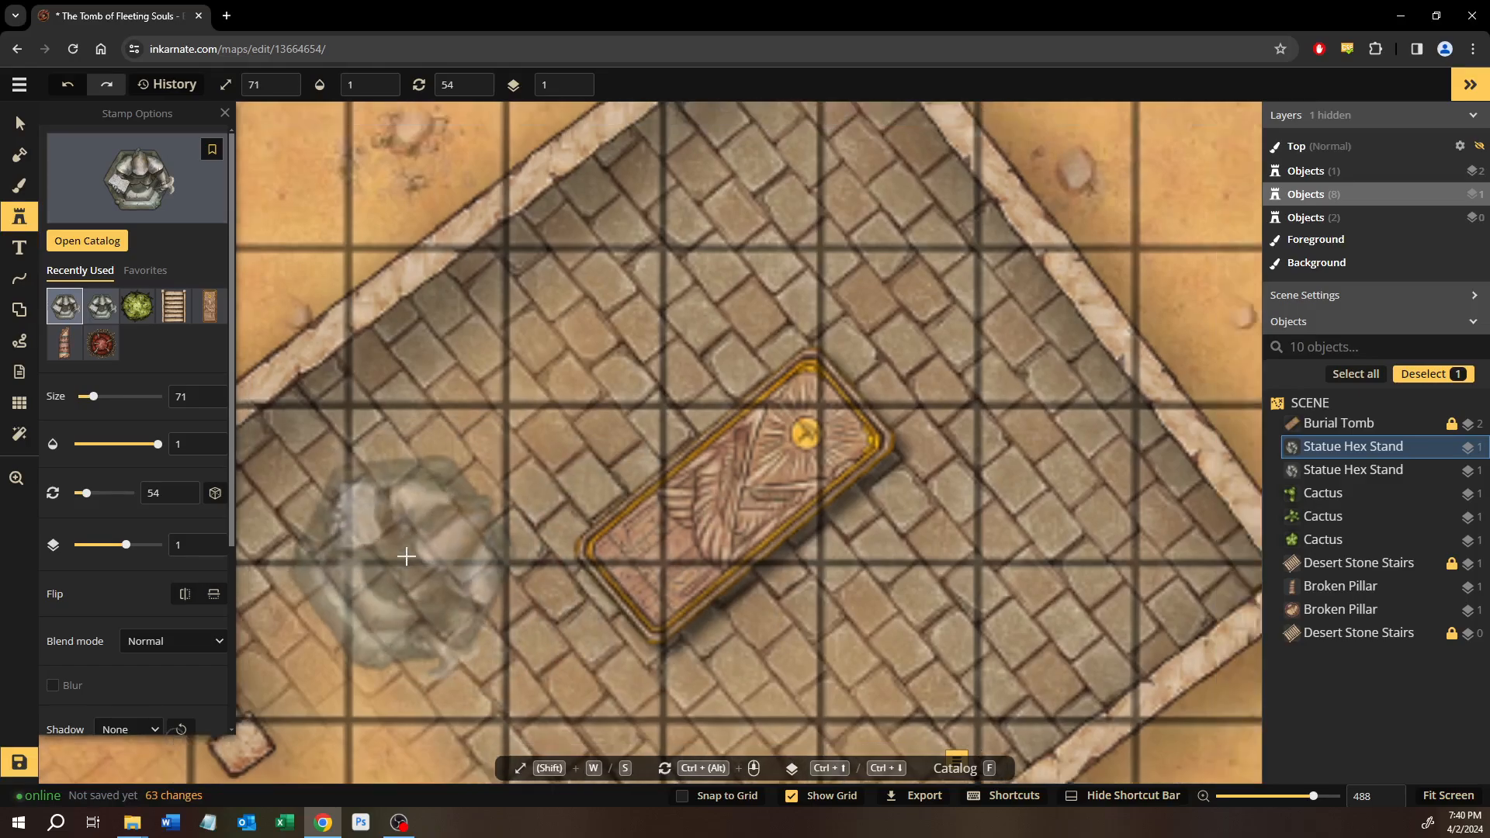
Compare the placement and coloring of both statues against the tomb's outer wall corners and stone floor.
left_click_drag(406, 582, 779, 338)
left_click_drag(680, 463, 678, 368)
scroll(626, 522, "down", 1)
scroll(627, 523, "down", 2)
left_click_drag(626, 522, 549, 372)
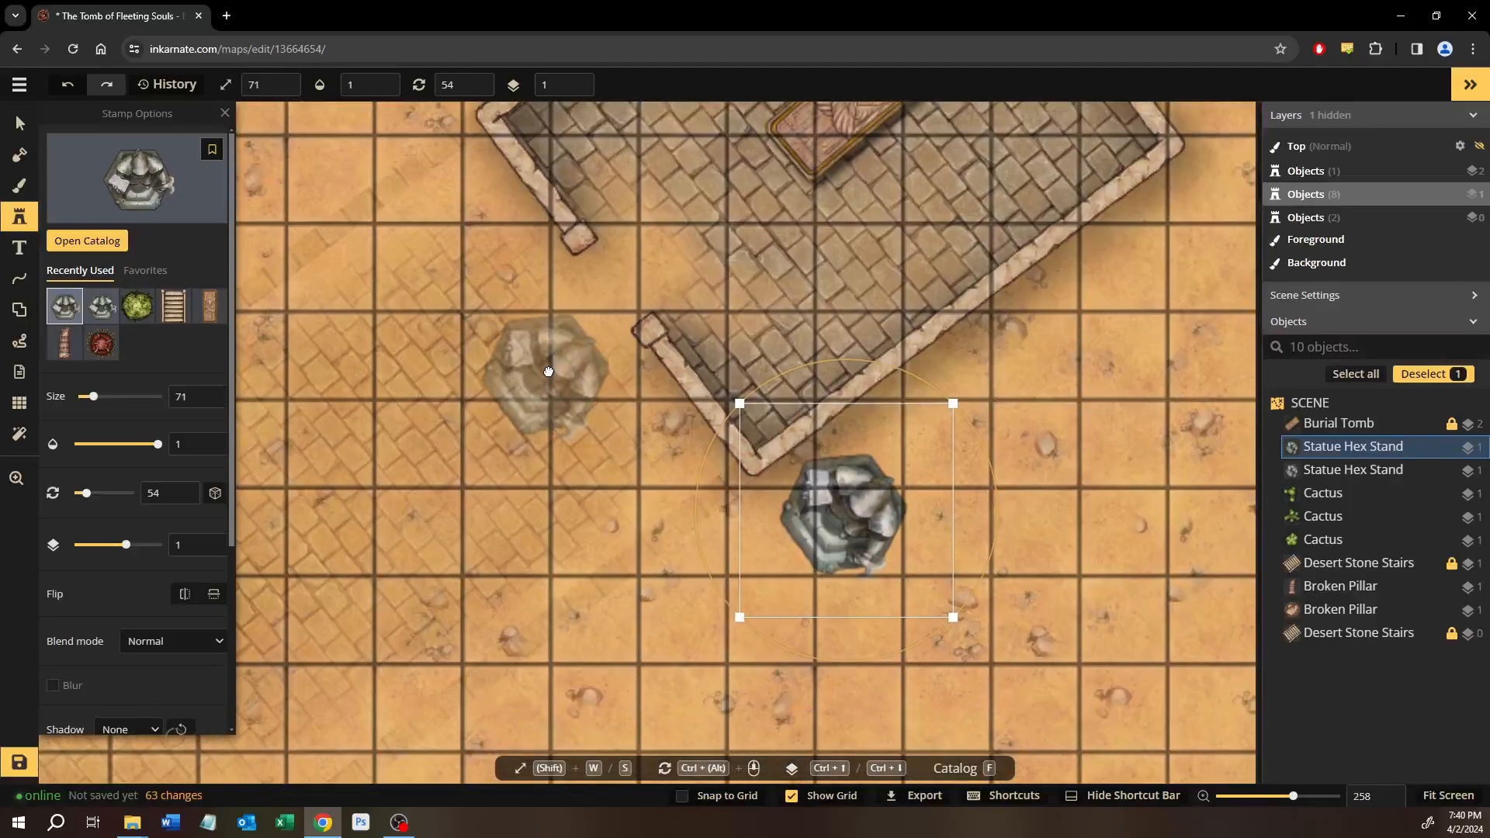
left_click_drag(666, 545, 503, 403)
scroll(821, 605, "up", 5)
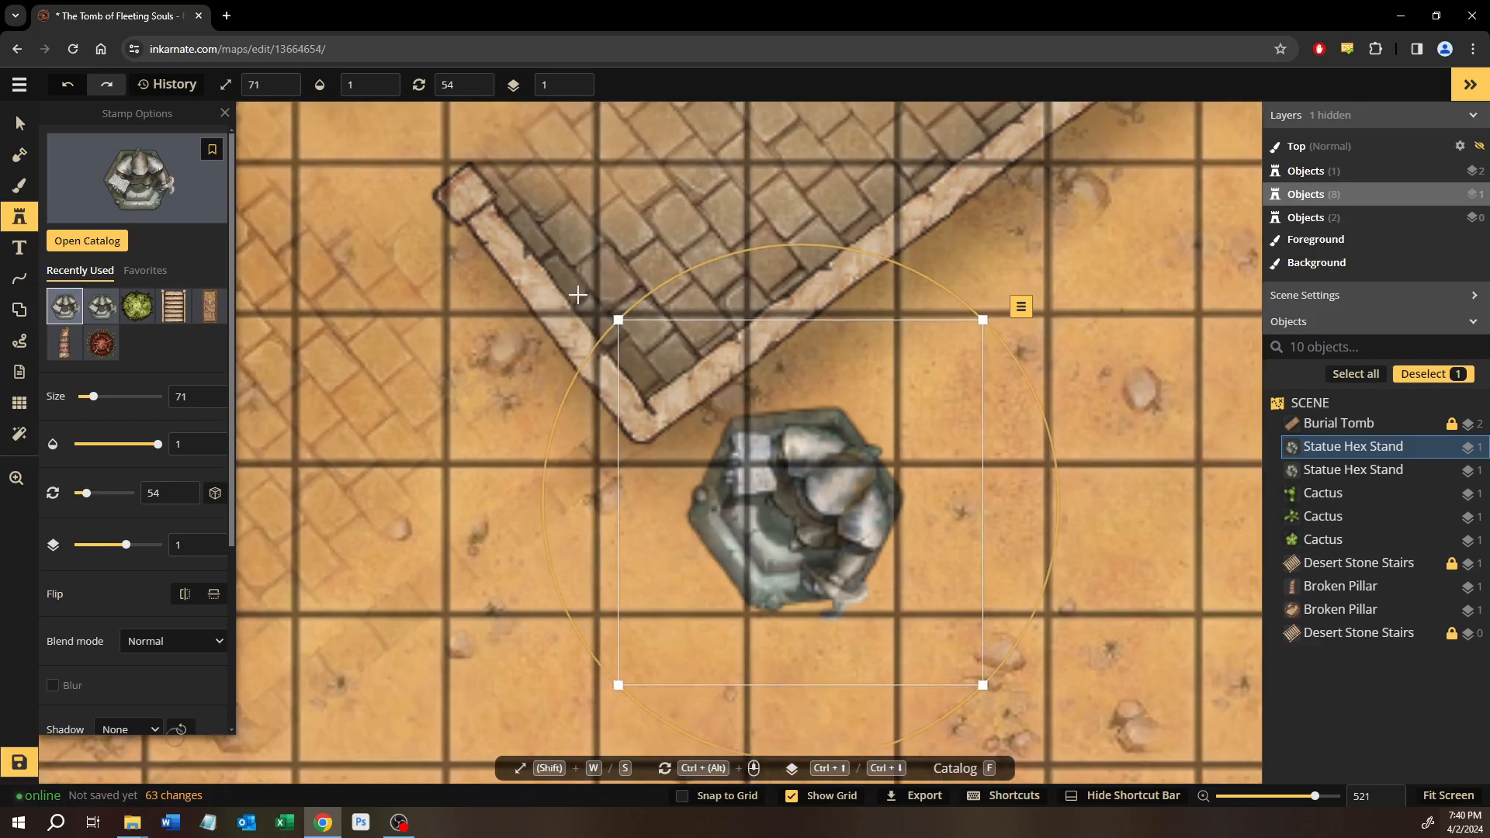
scroll(711, 471, "down", 1)
left_click_drag(712, 472, 1025, 776)
scroll(652, 398, "down", 2)
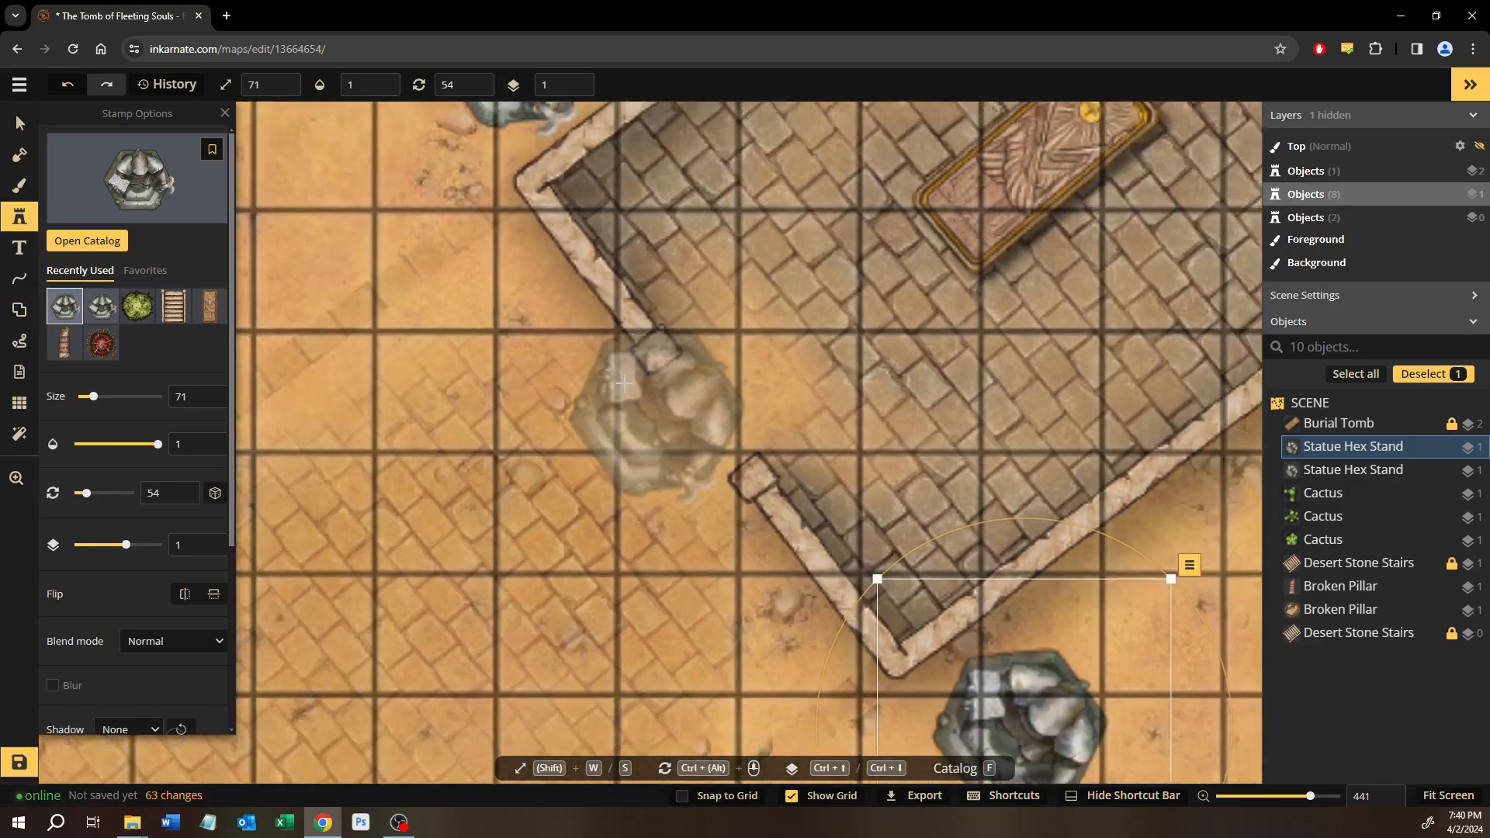
left_click_drag(616, 383, 715, 534)
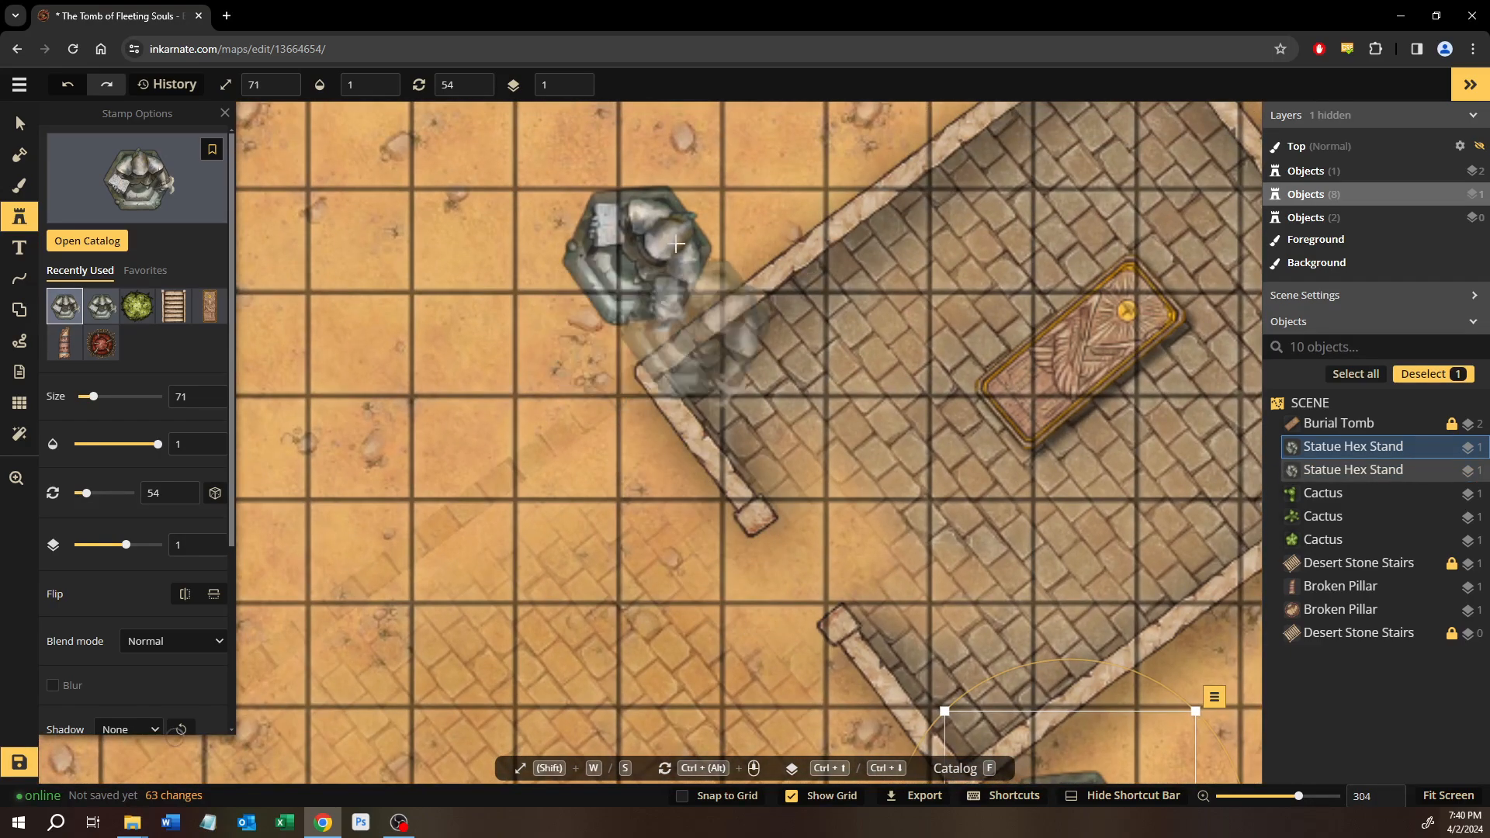
Try recoloring the selected statue with saturation 187 and brightness 112, and undo the color changes.
left_click(22, 132)
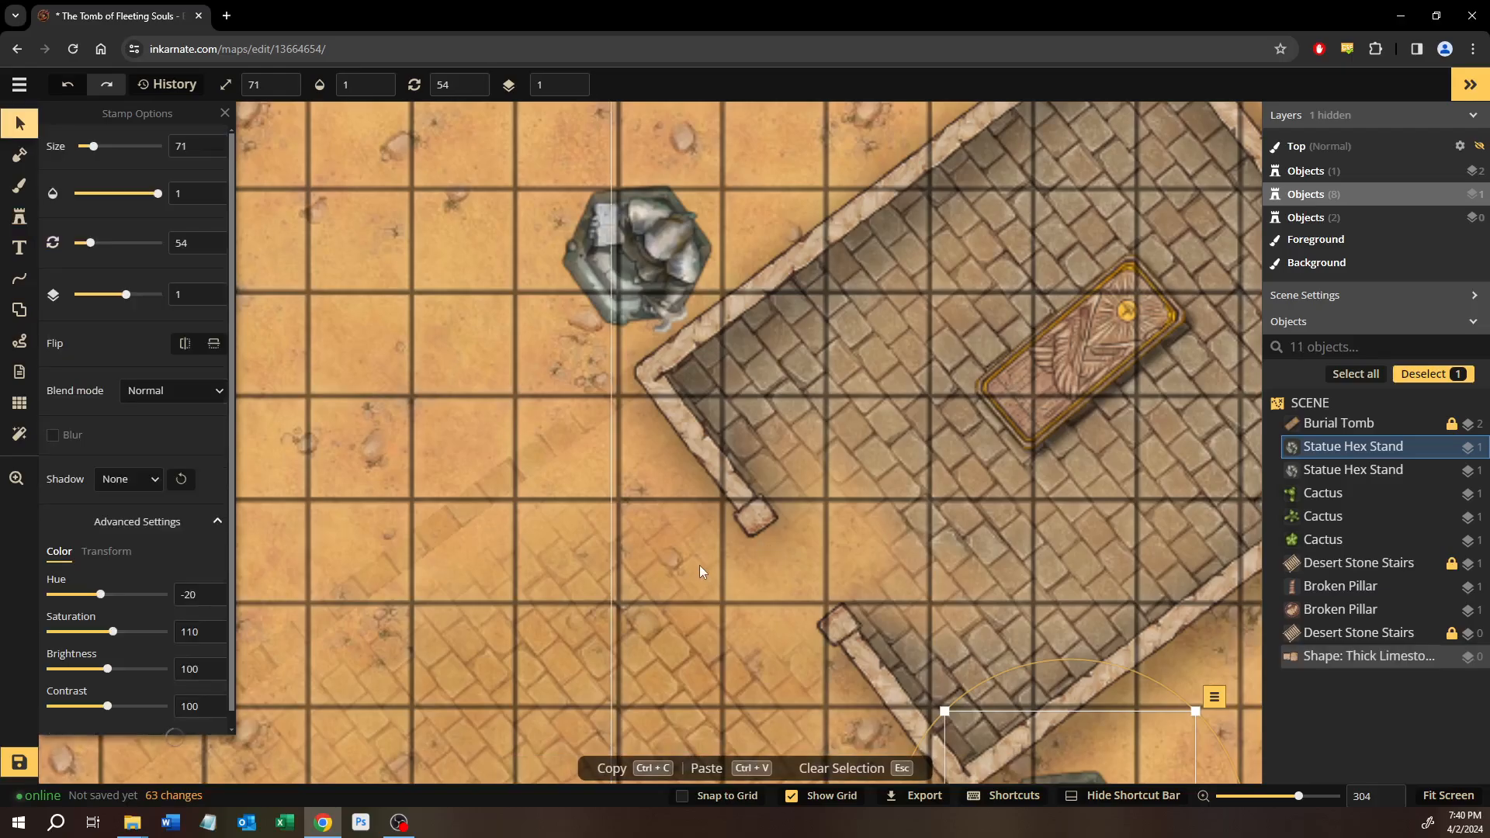
left_click_drag(700, 565, 536, 409)
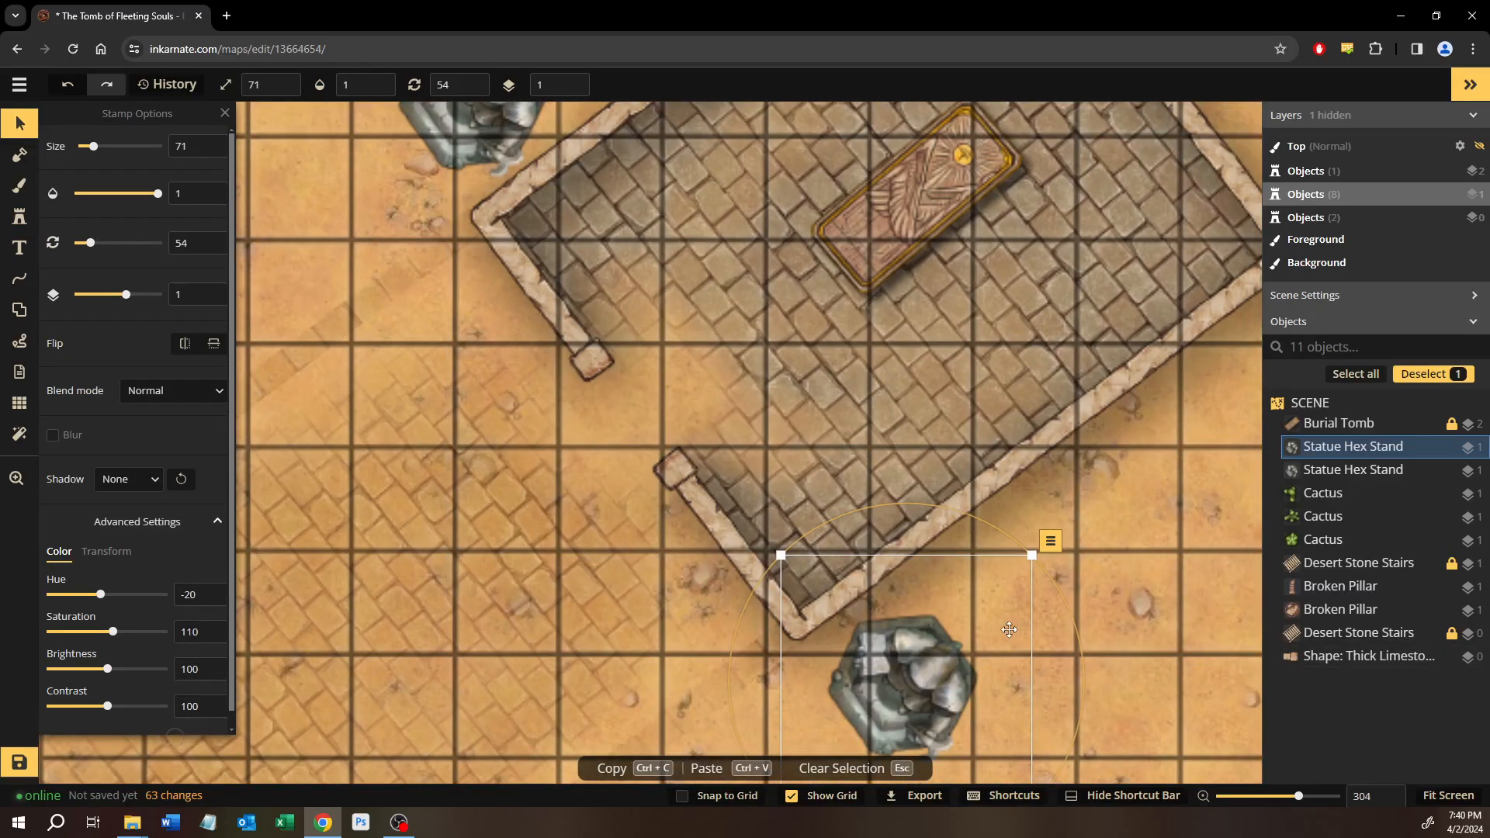
scroll(1004, 625, "up", 10)
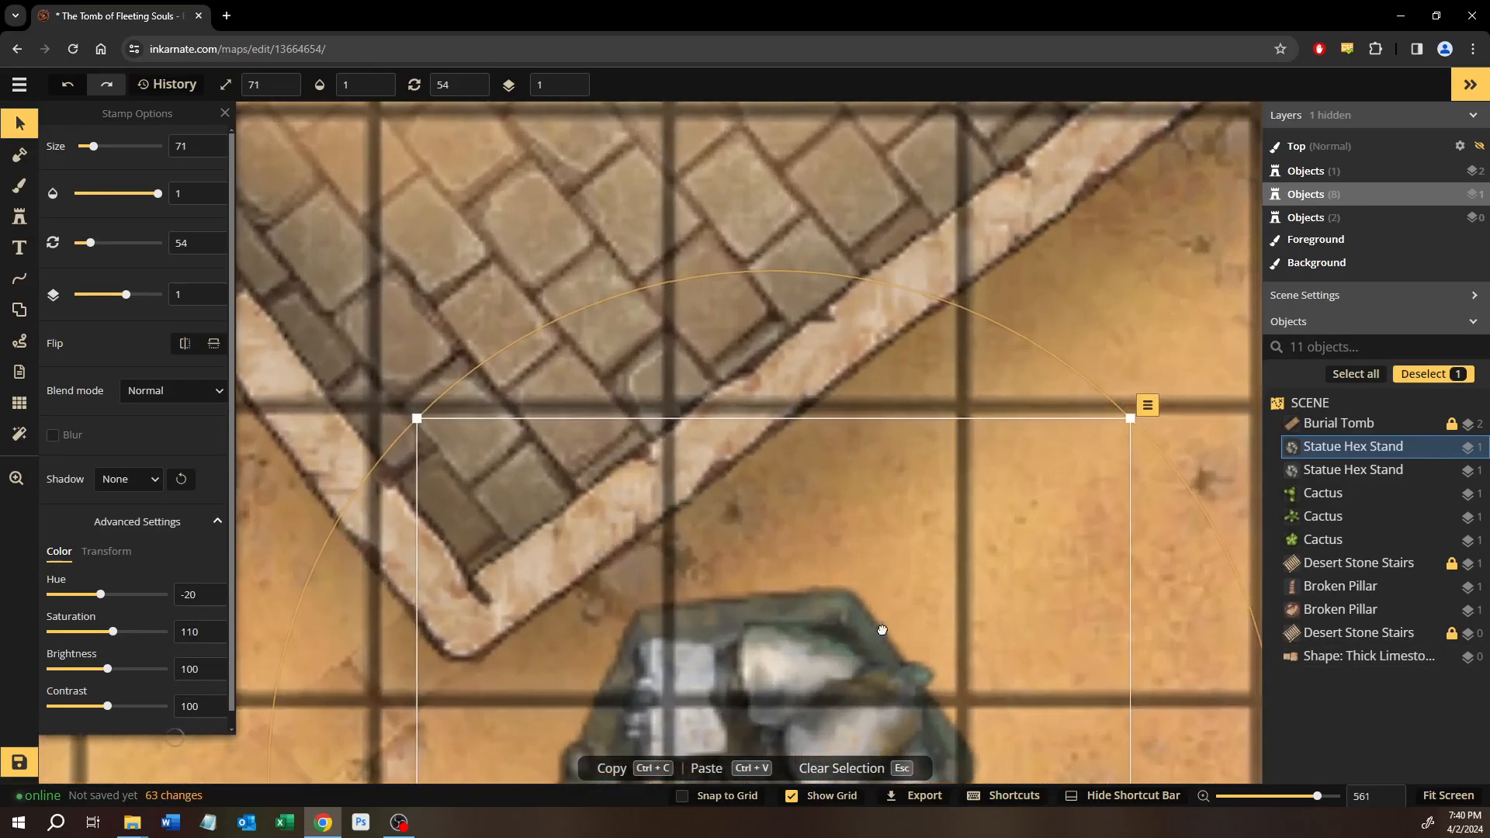
scroll(865, 522, "down", 2)
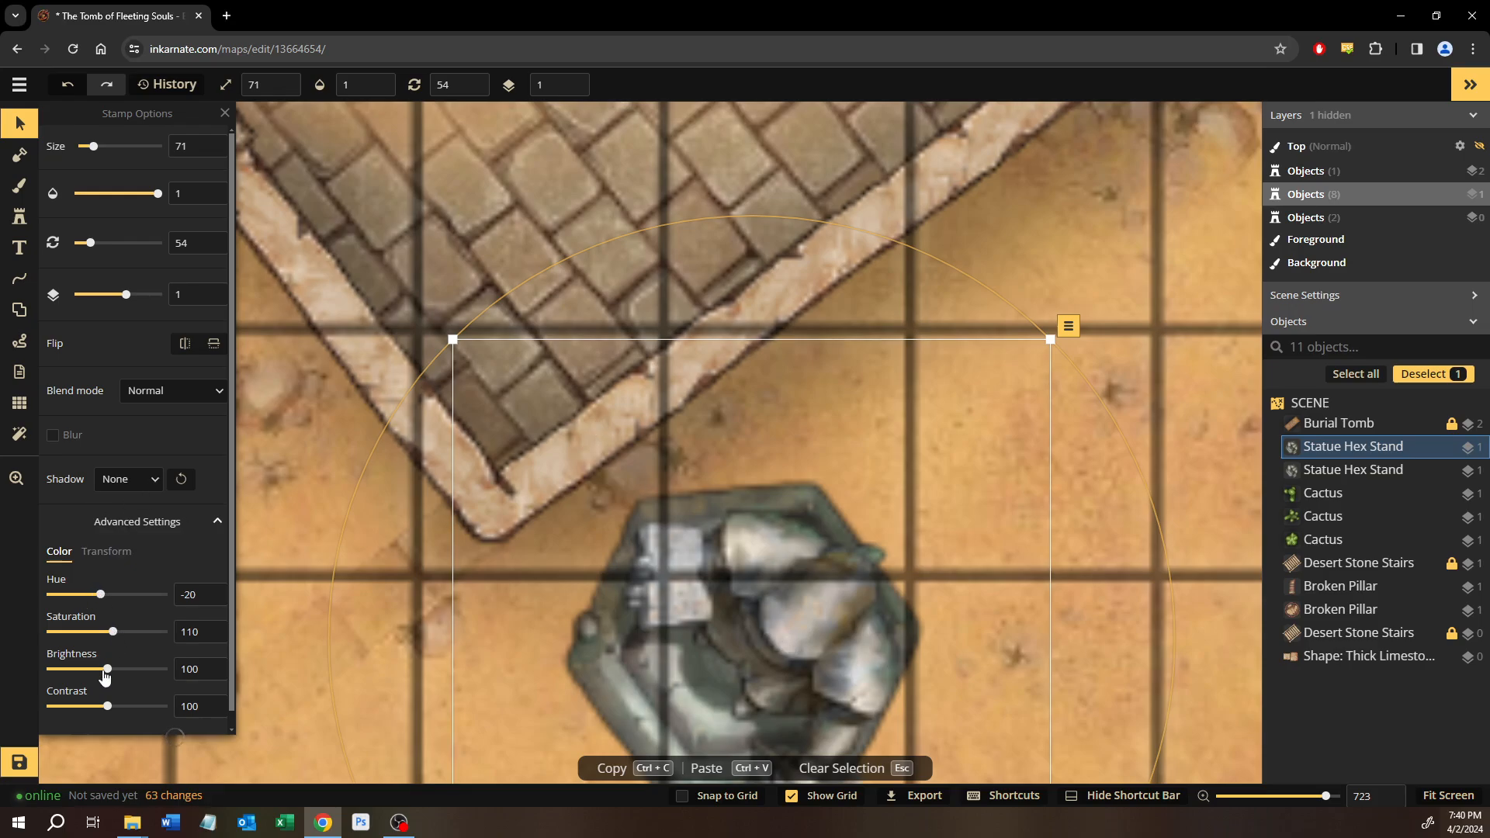
left_click_drag(99, 679, 158, 635)
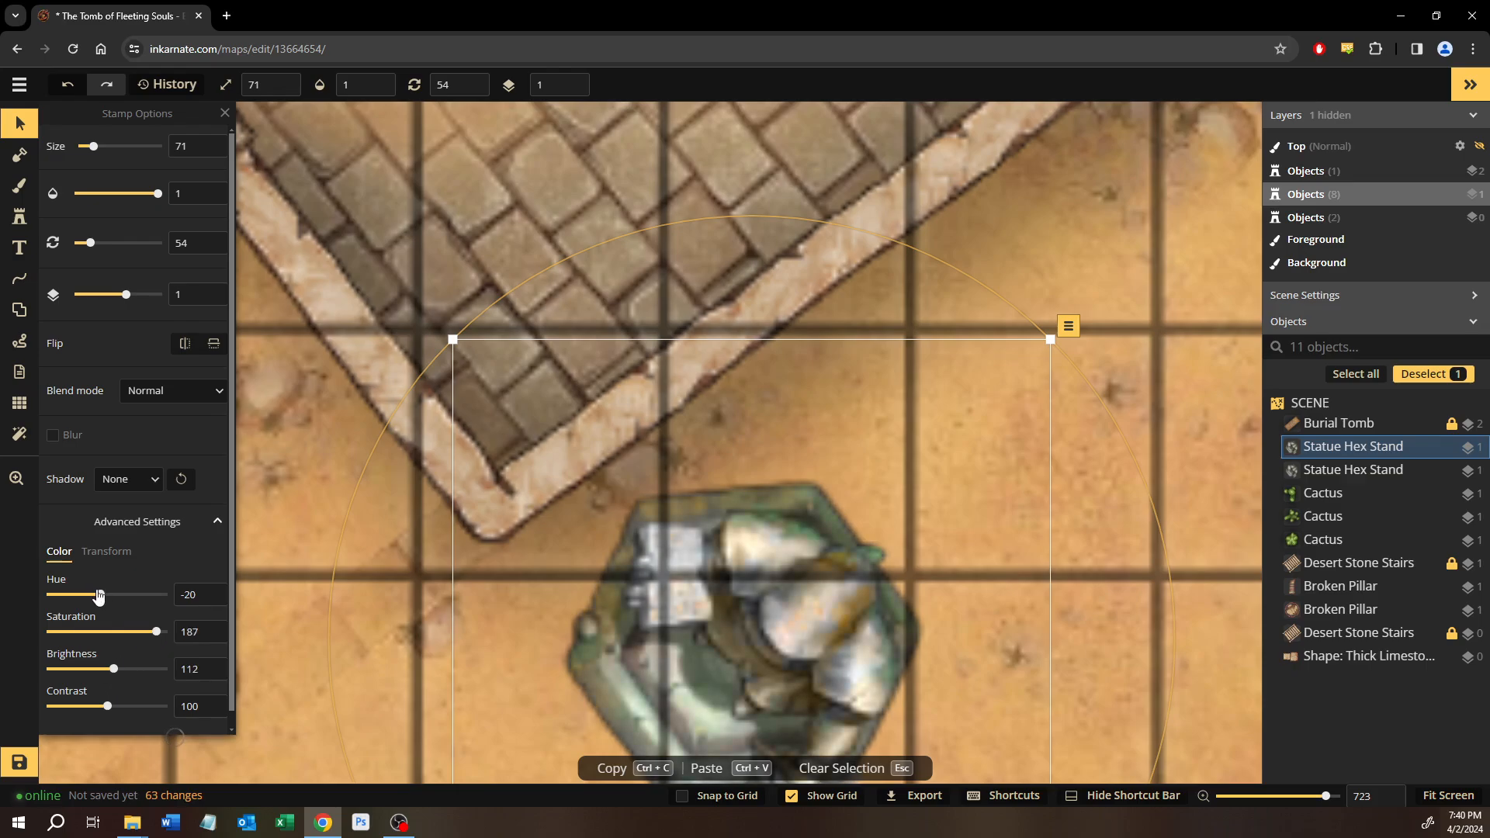
mouse_move(91, 597)
left_mouse_down()
mouse_move(37, 595)
mouse_move(105, 594)
left_mouse_up()
key("ctrl+z")
Survey the map from the tomb and its statues along the faded tile path to the broken pillars and cacti.
scroll(481, 596, "down", 5)
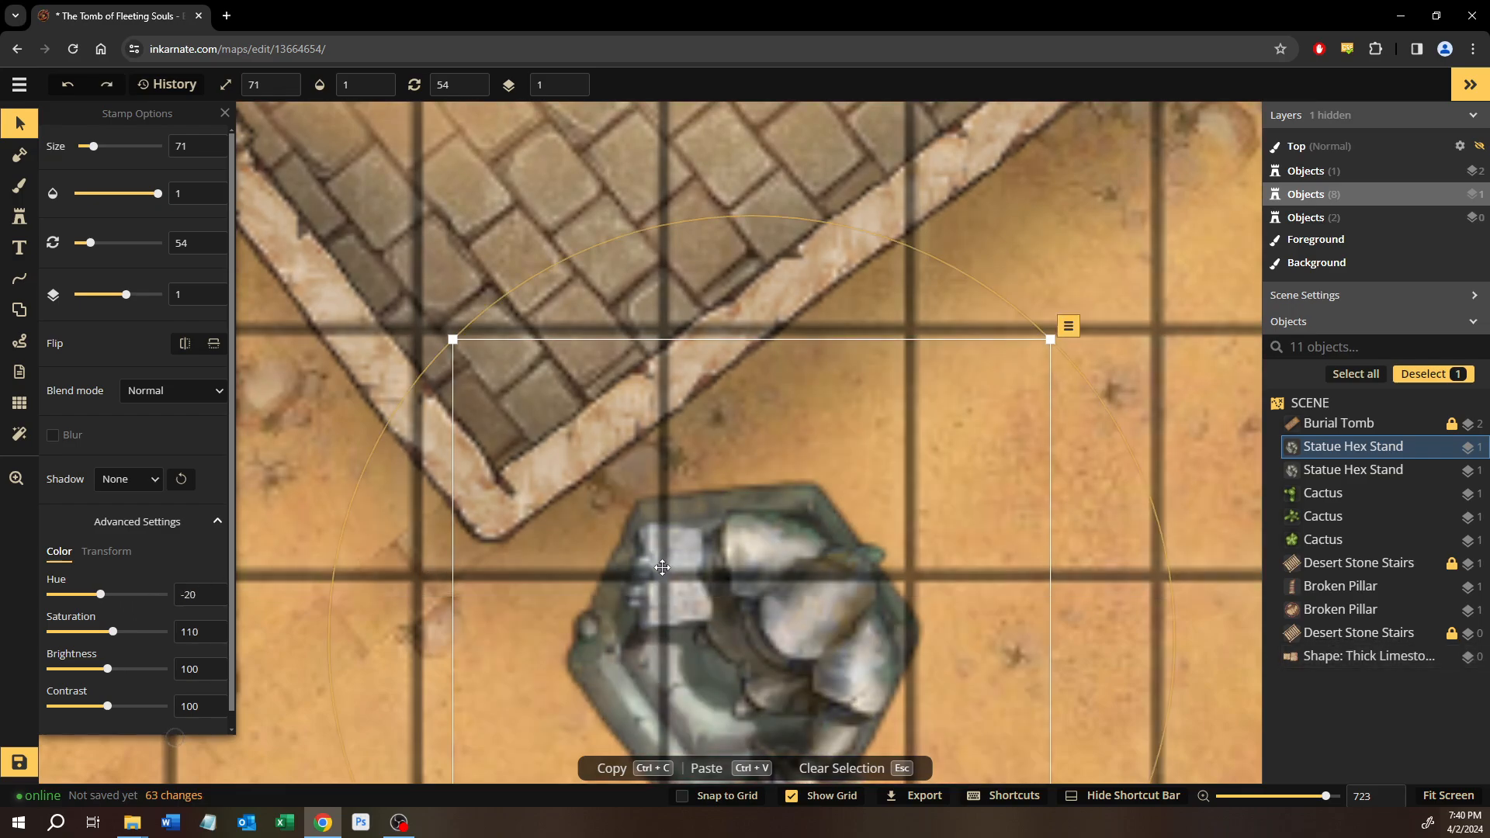
scroll(244, 548, "down", 5)
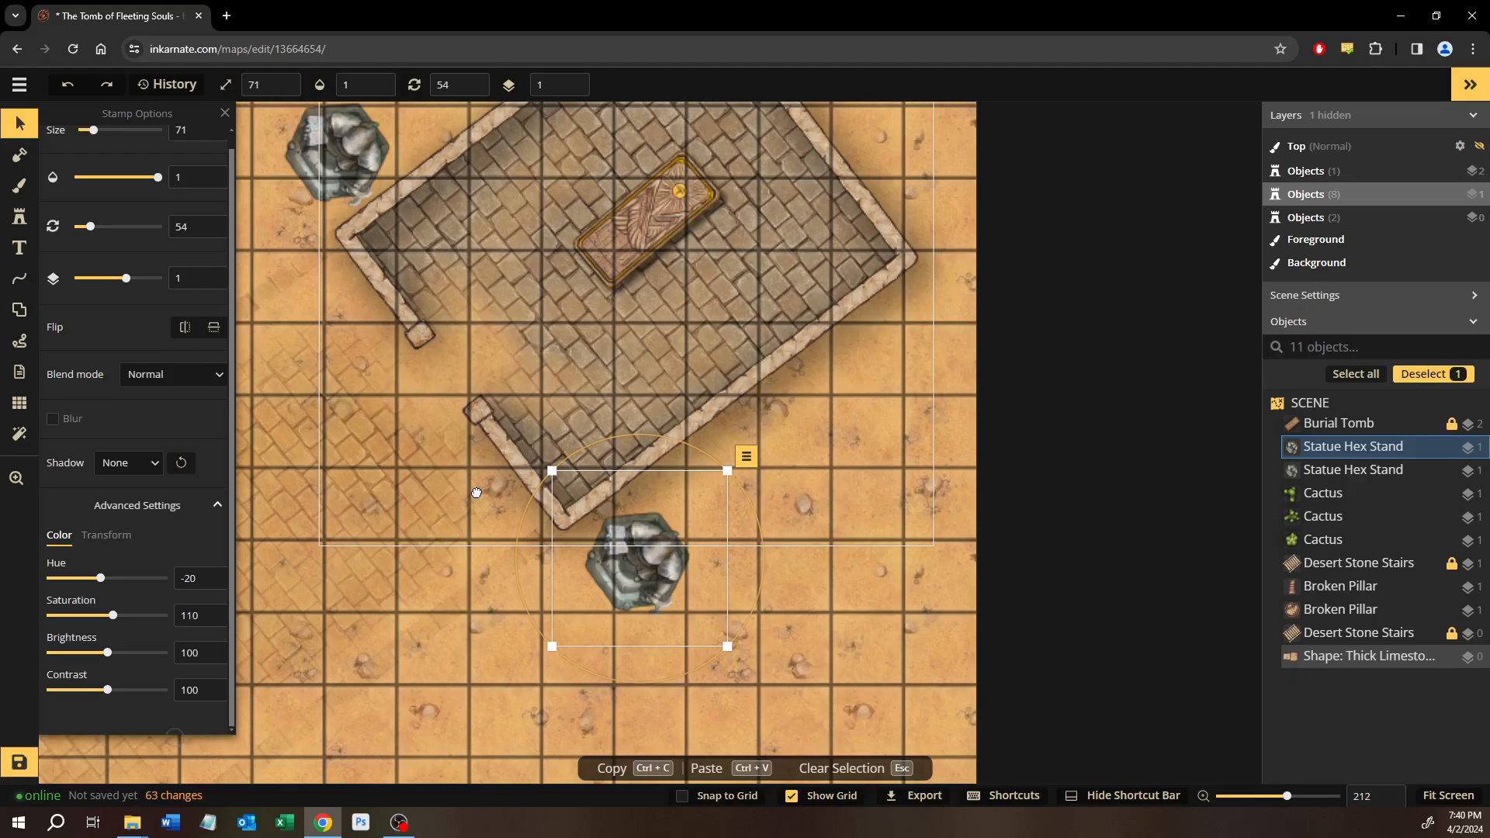
left_click_drag(476, 493, 565, 565)
scroll(561, 558, "down", 2)
scroll(553, 480, "up", 3)
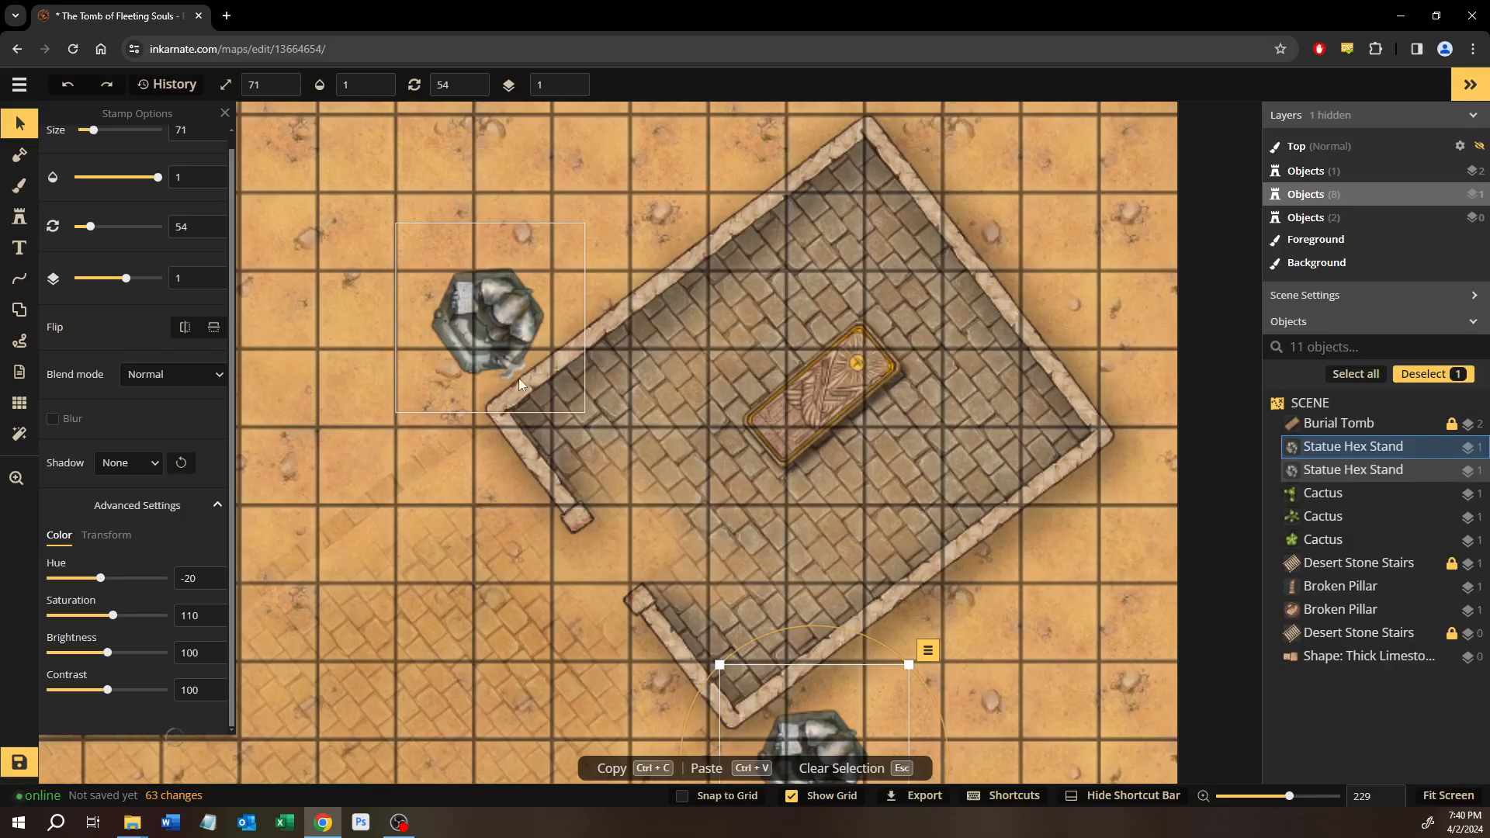
left_click_drag(641, 565, 637, 371)
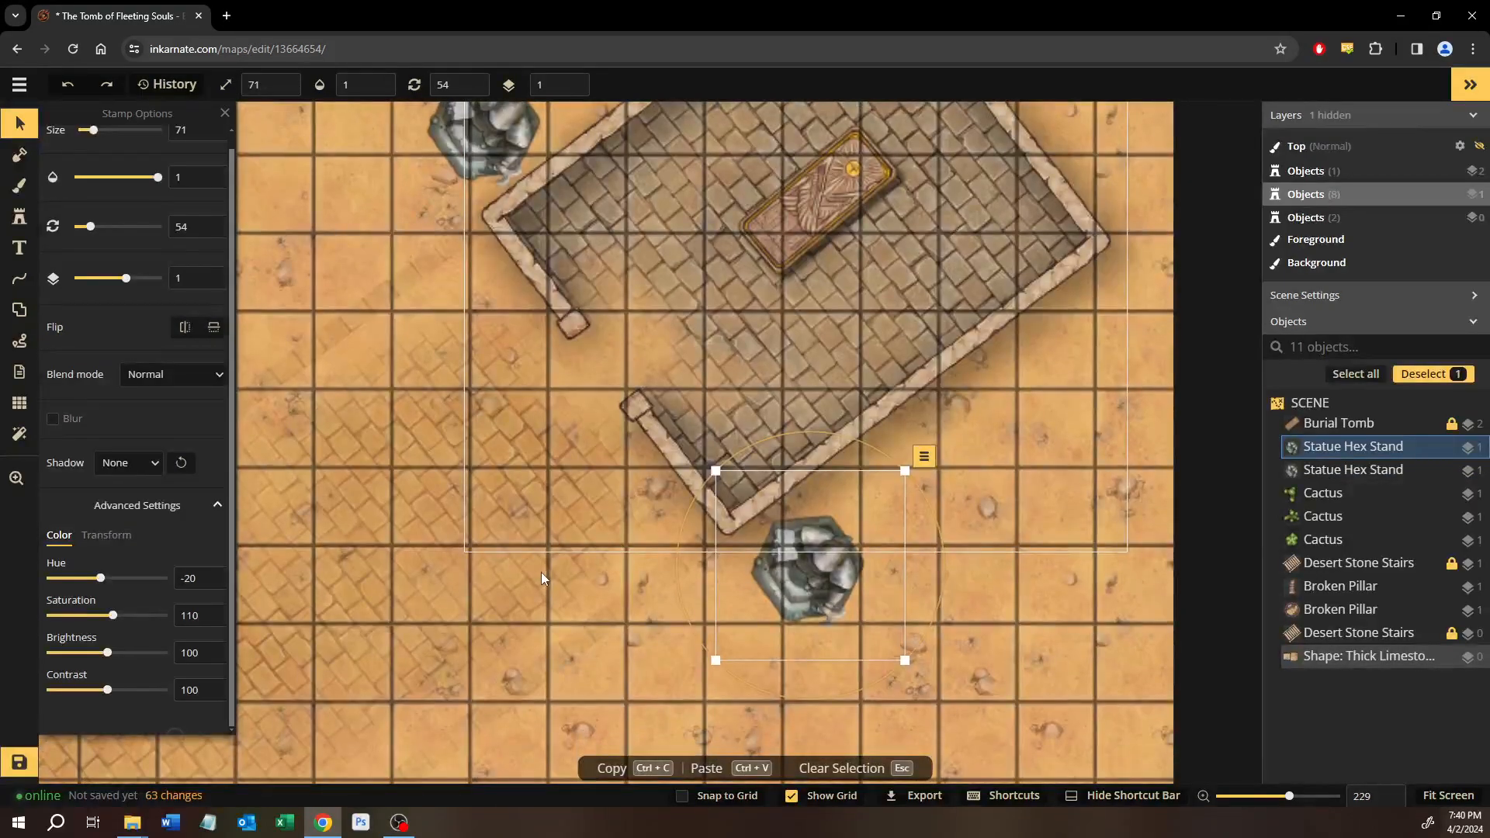
left_click_drag(332, 688, 760, 456)
scroll(761, 457, "down", 3)
left_click_drag(647, 479, 1242, 284)
scroll(665, 551, "down", 3)
left_click_drag(554, 508, 811, 397)
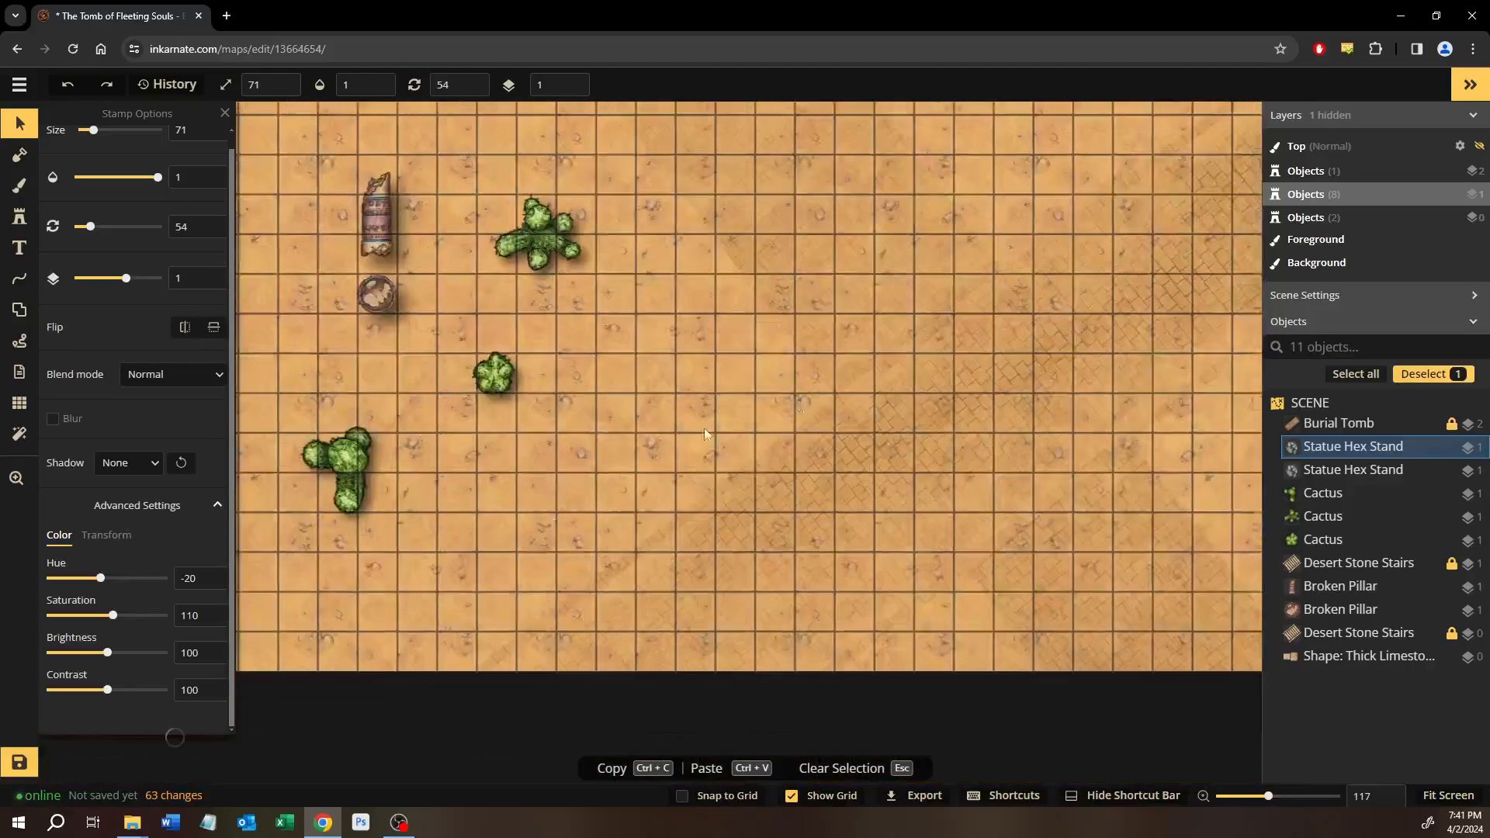
left_click_drag(602, 449, 949, 629)
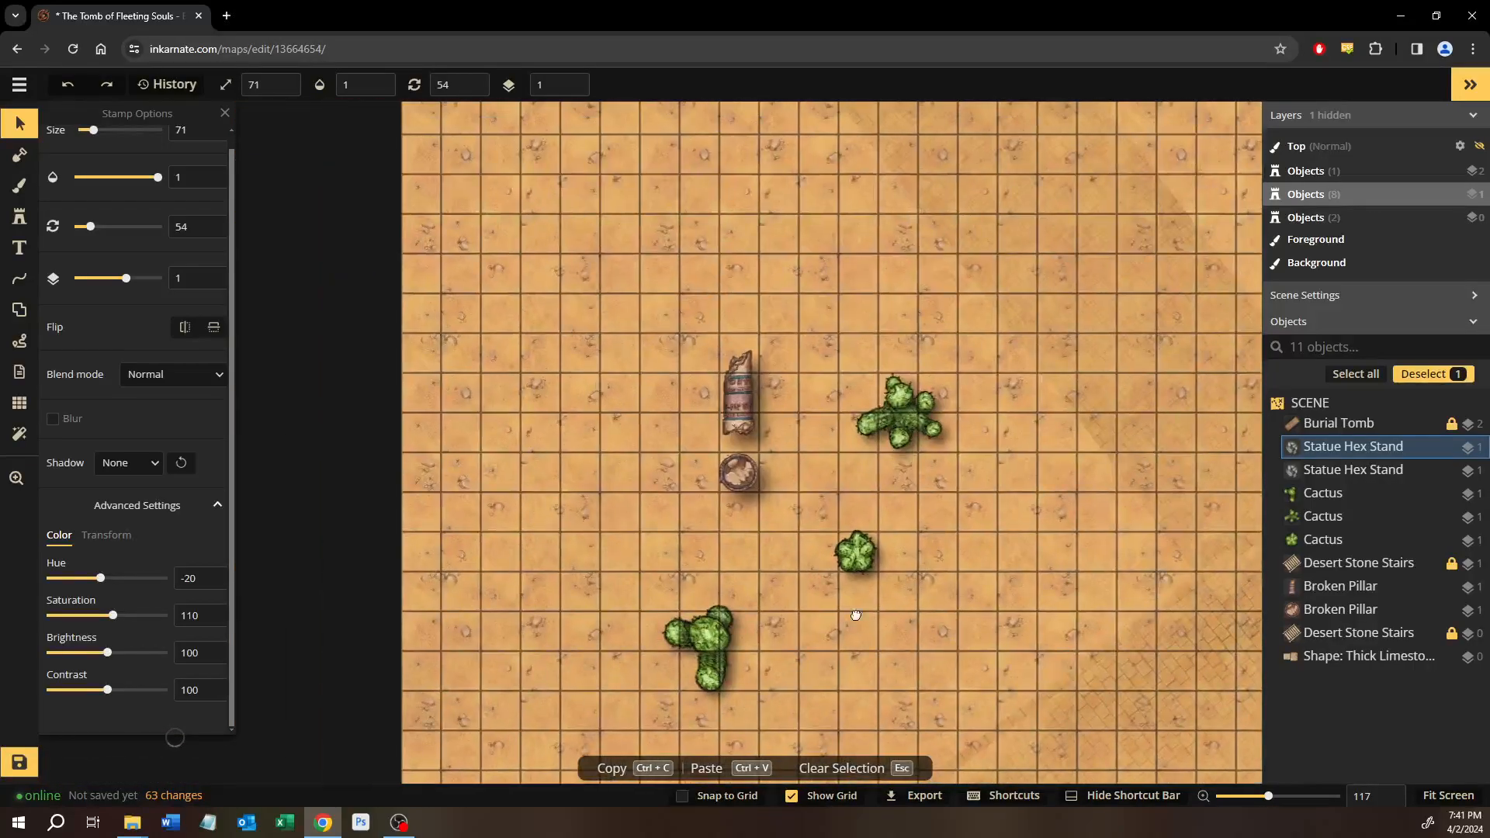
left_click_drag(856, 615, 643, 602)
left_click_drag(1069, 330, 435, 326)
Clear the statue selection, check the full map layout, and save the map.
left_click(864, 504)
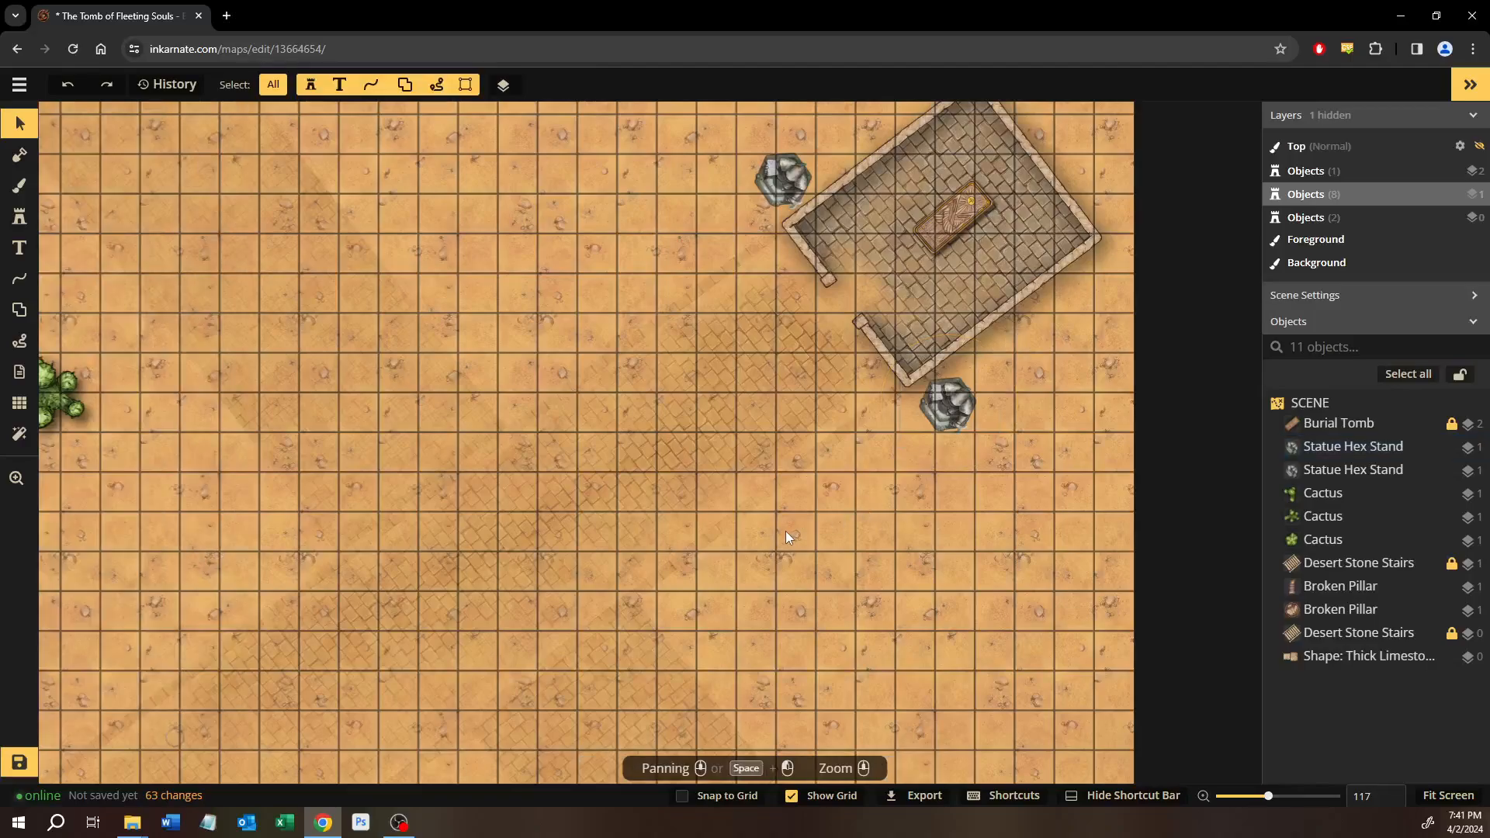
scroll(786, 531, "down", 3)
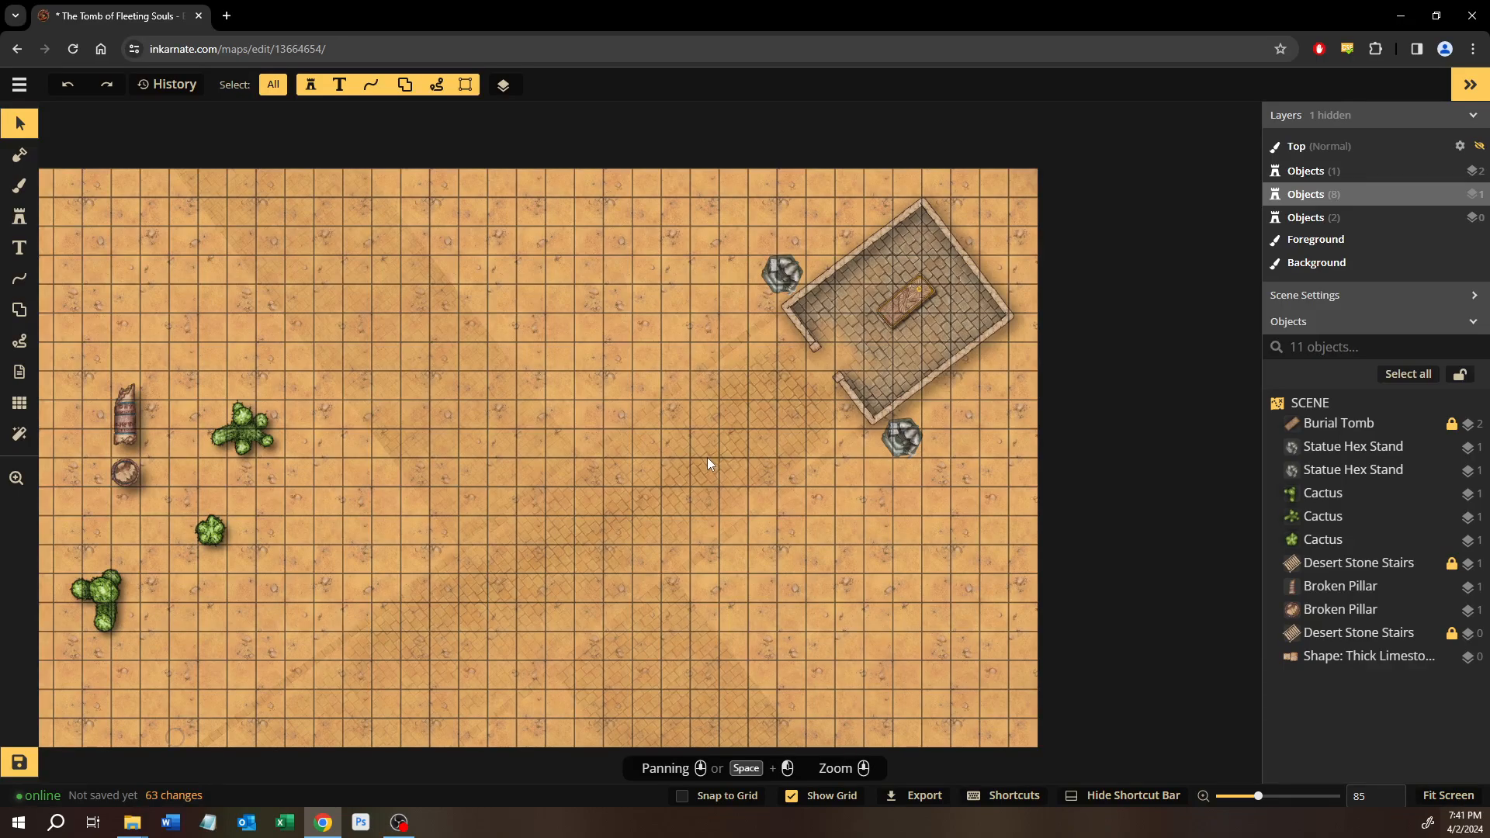
left_click_drag(359, 549, 576, 532)
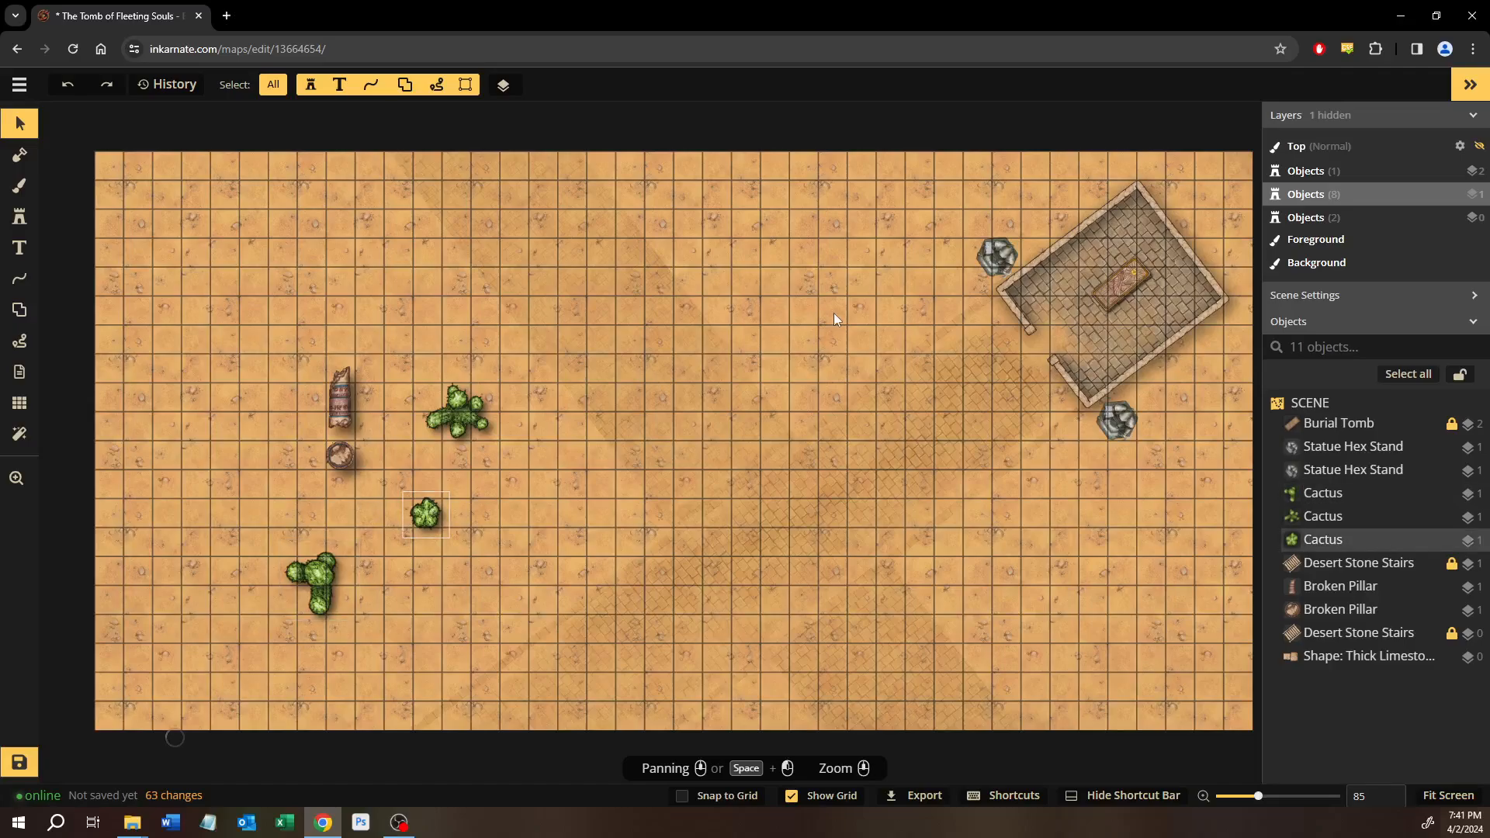
left_click_drag(833, 313, 573, 310)
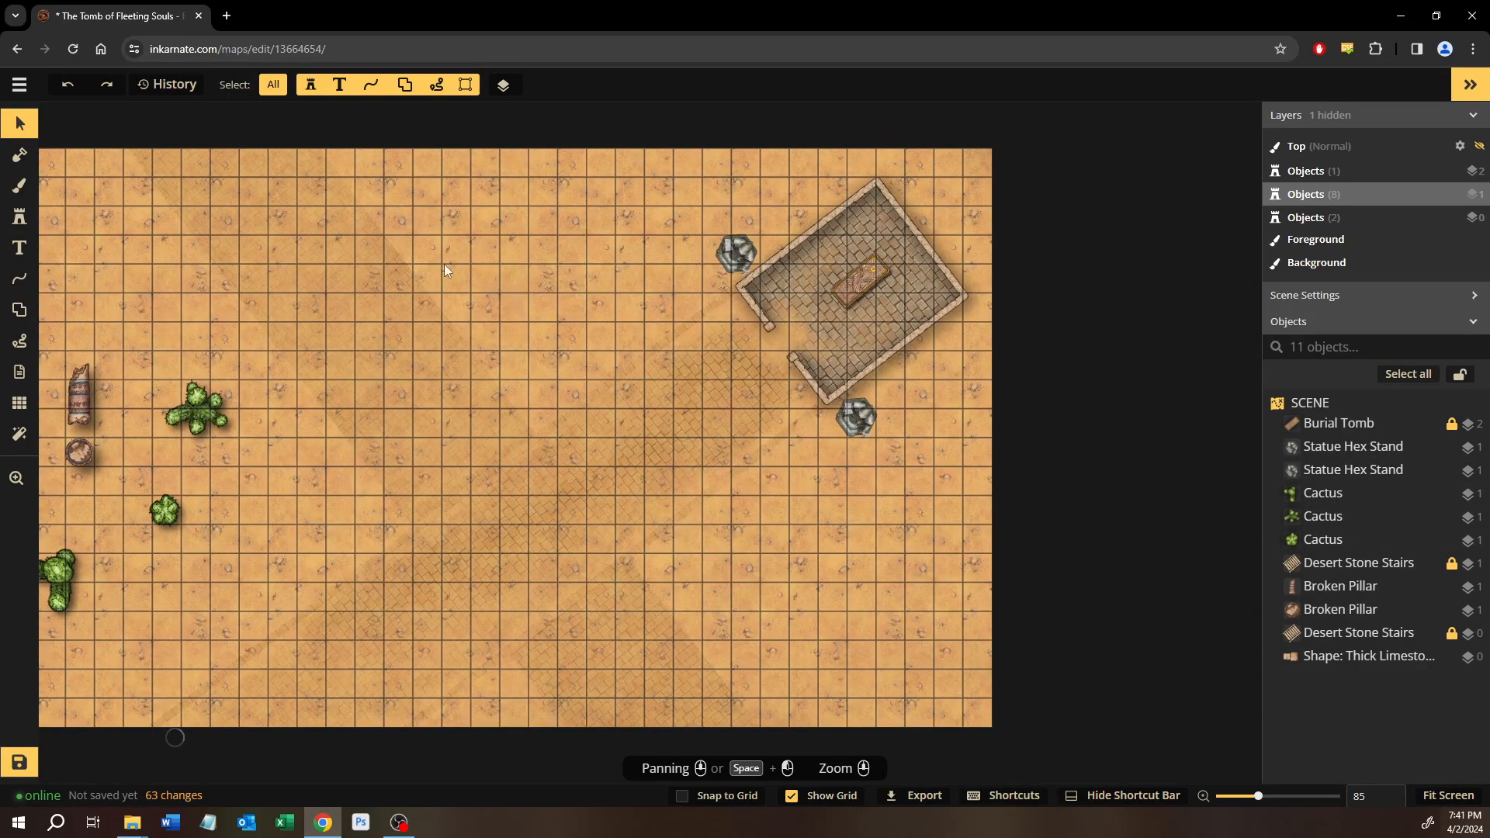
left_click_drag(563, 378, 737, 365)
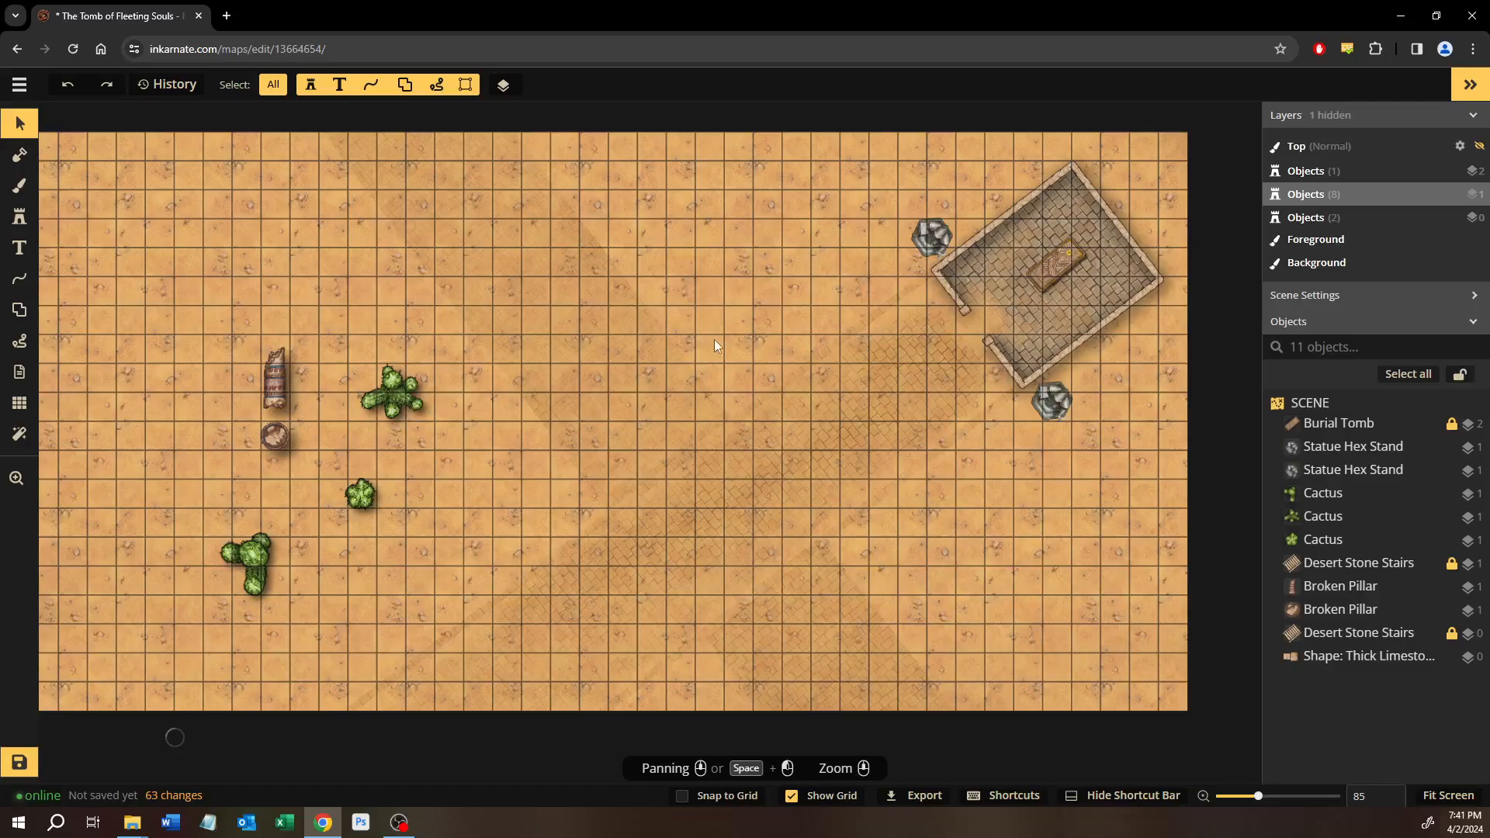
left_click(19, 762)
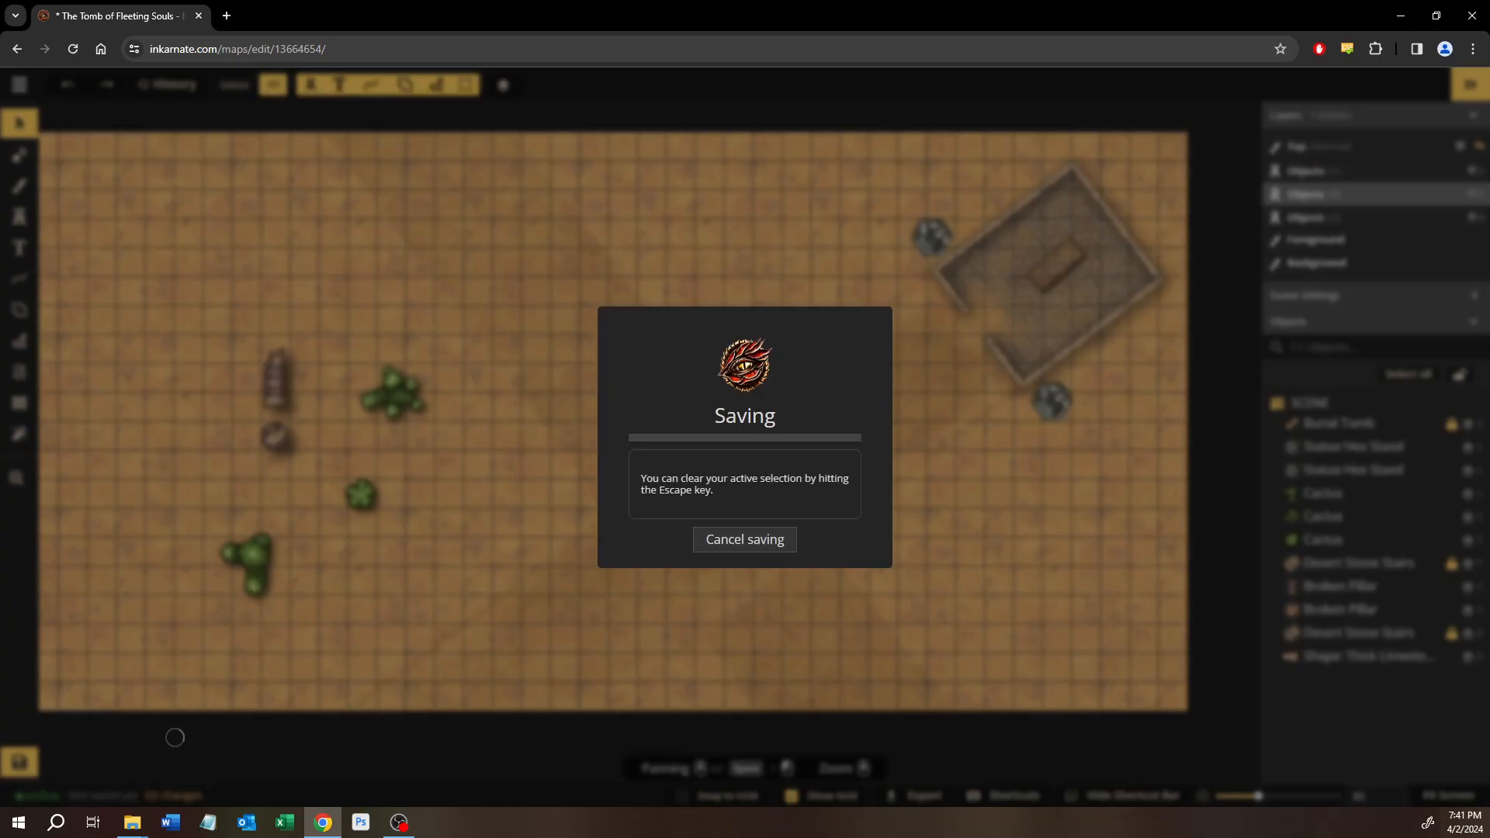